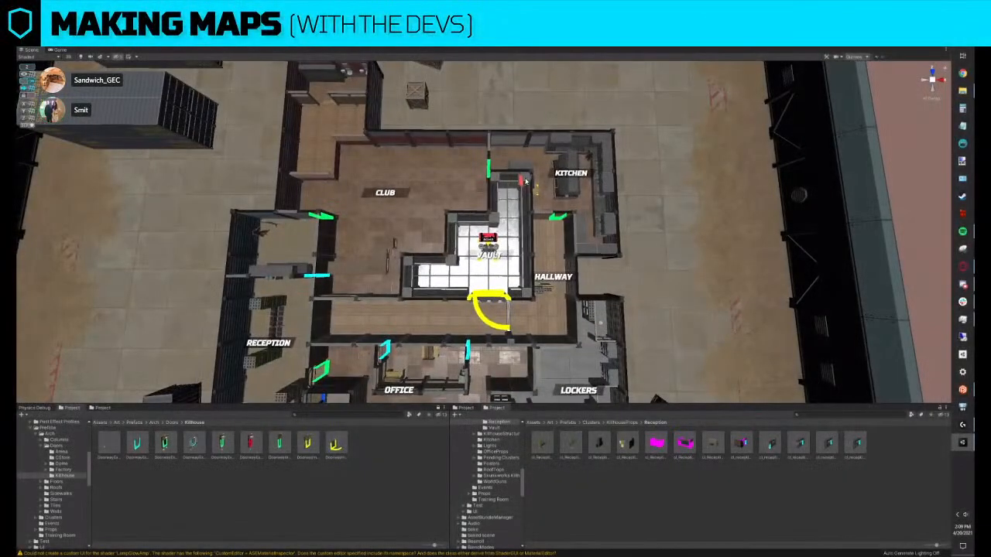
Move the red object at the vault's kitchen-side corner next to the green doorway between the club and kitchen
click(525, 182)
drag(508, 219, 677, 225)
drag(553, 192, 490, 180)
alt+drag(486, 181, 498, 226)
Replace the wall section between the hallway and the lockers with the green doorway
click(503, 215)
key(ctrl+r)
click(615, 405)
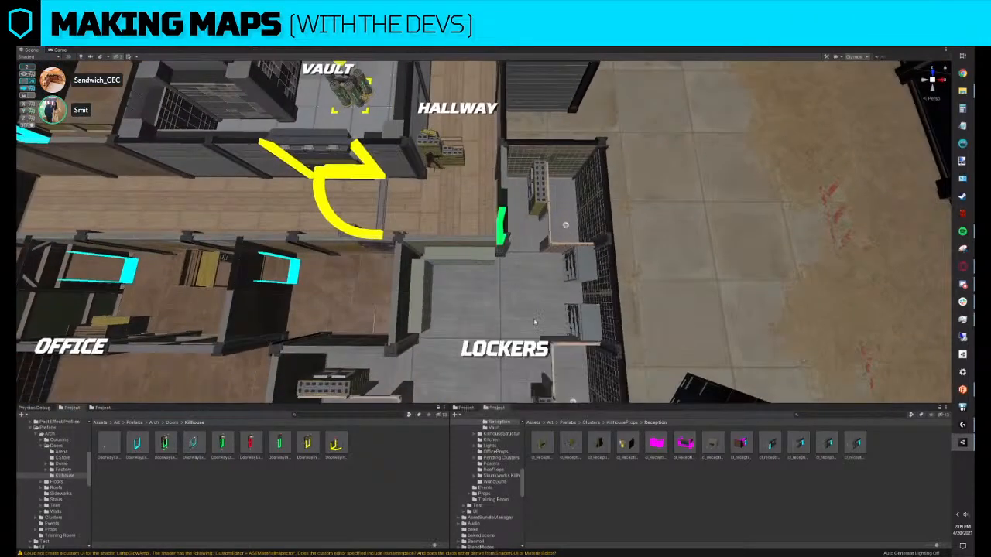
scroll(455, 257, down, 5)
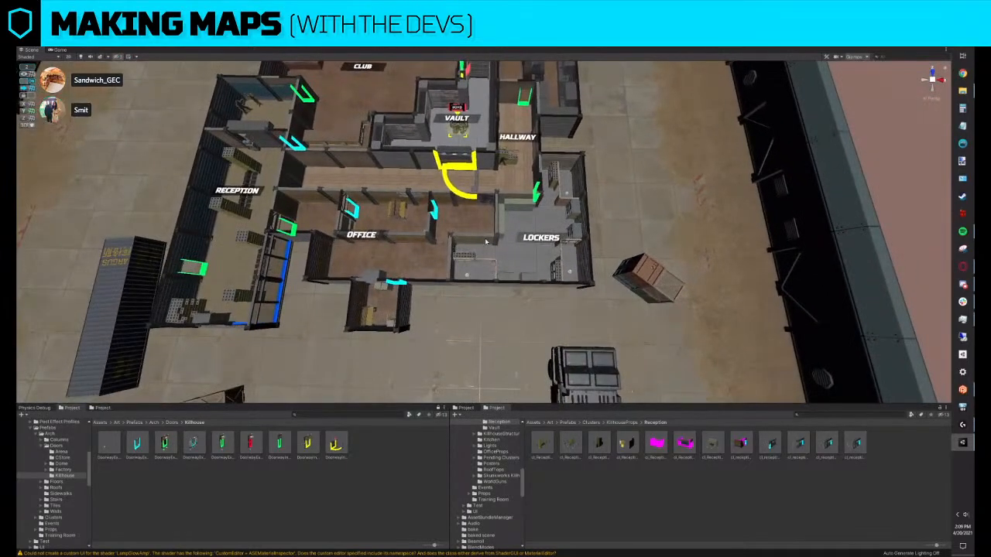
Replace the wall section between the office and the lockers with the green doorway
click(486, 242)
key(ctrl+r)
click(615, 405)
scroll(465, 265, up, 3)
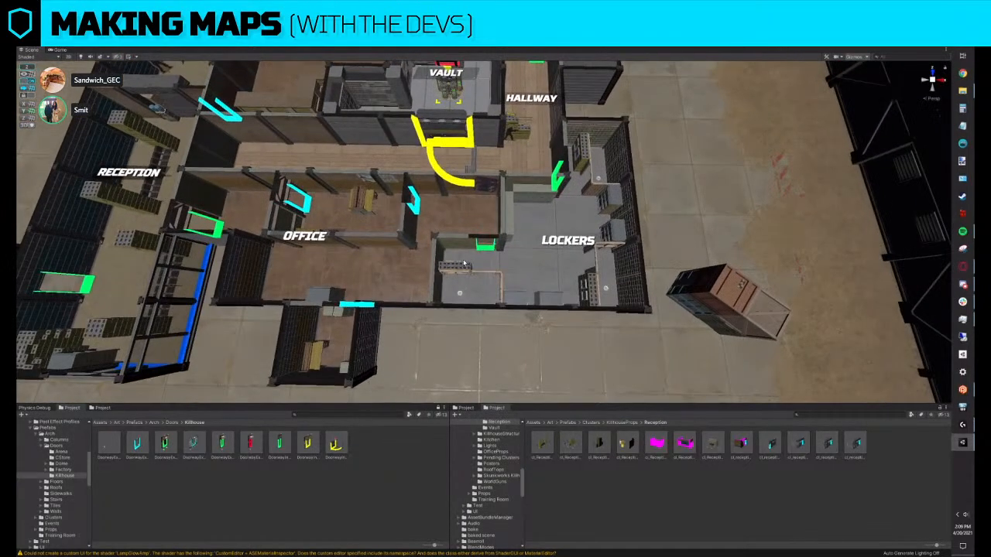
key(Left)
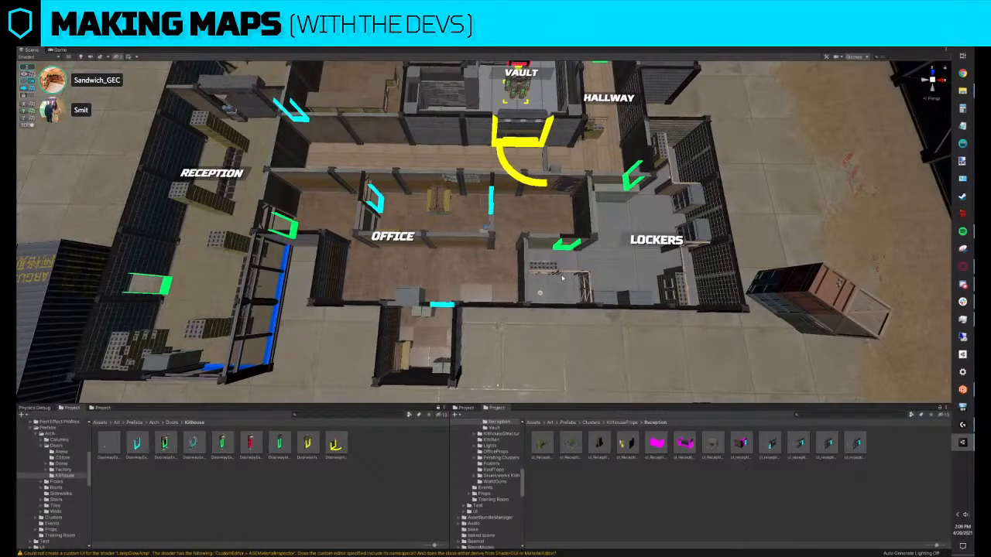
mouse_move(562, 277)
right_down()
mouse_move(542, 291)
mouse_move(573, 269)
right_up()
key(w)
key(a)
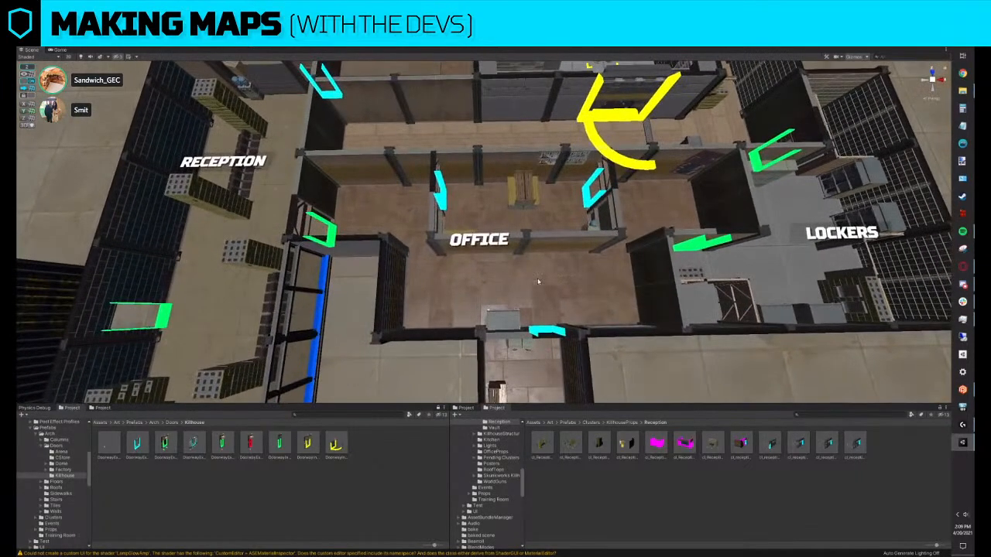
key(s)
right_drag(479, 221, 477, 232)
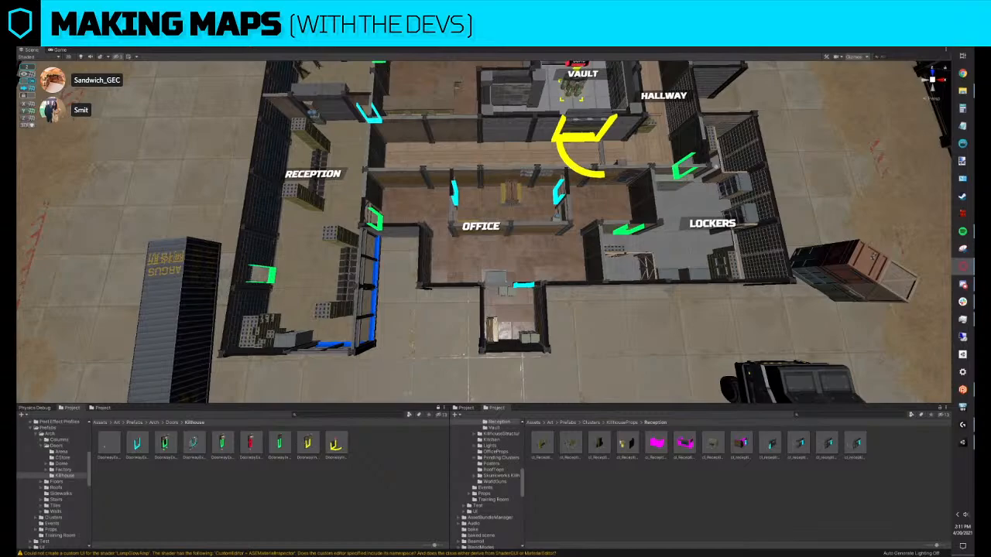
drag(362, 48, 341, 60)
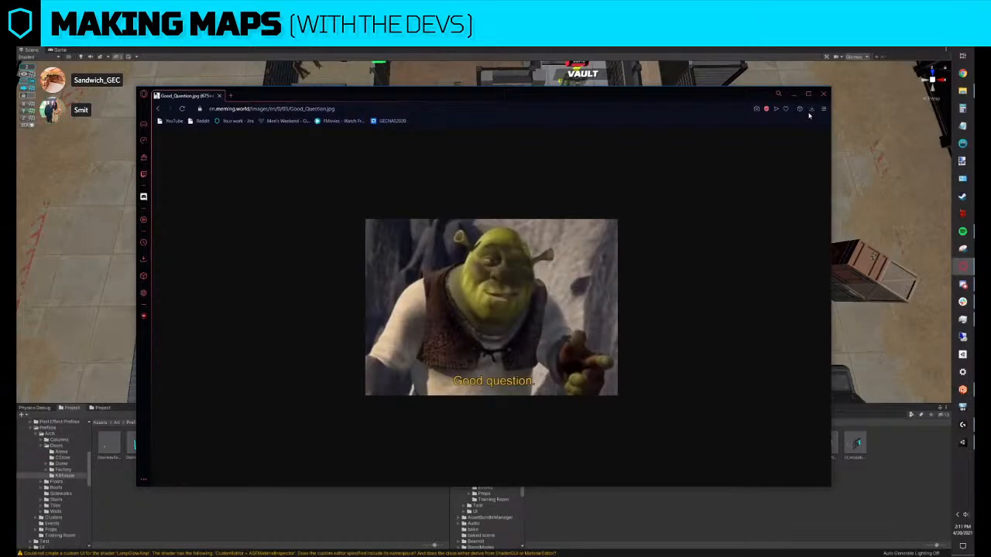
click(823, 93)
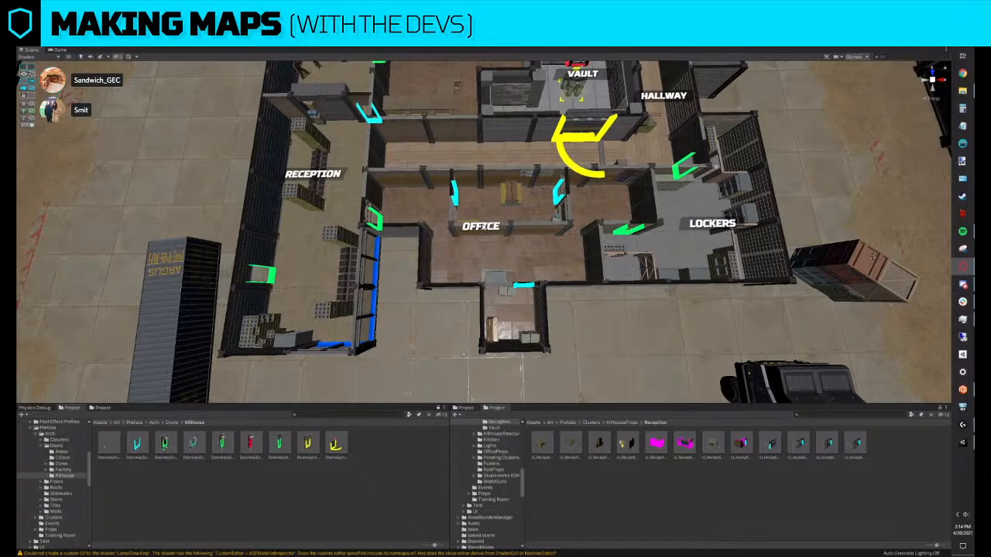
Capture a 1334x712 screen region around the office and lockers, and draw three straight red lines across the lower office and its annex
key(Print)
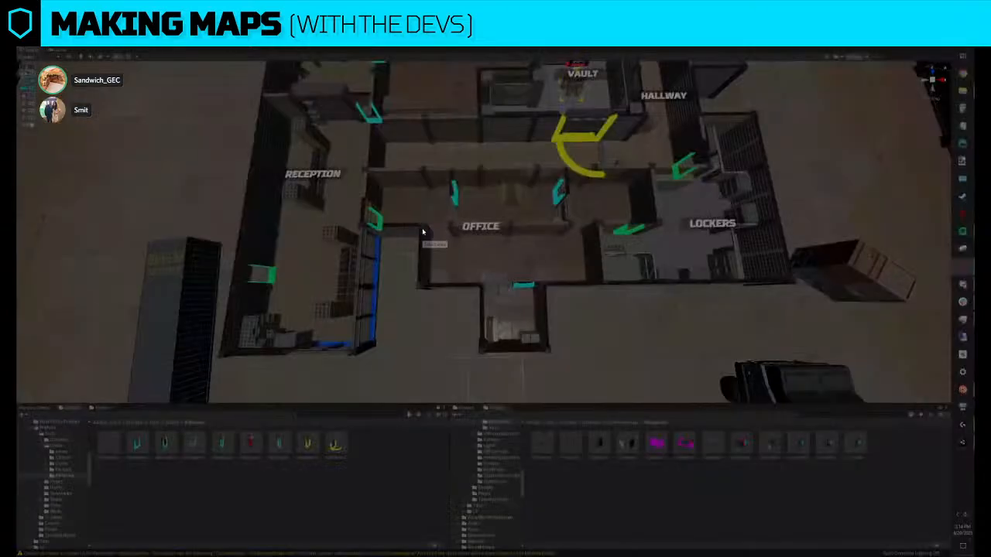
drag(300, 136, 800, 402)
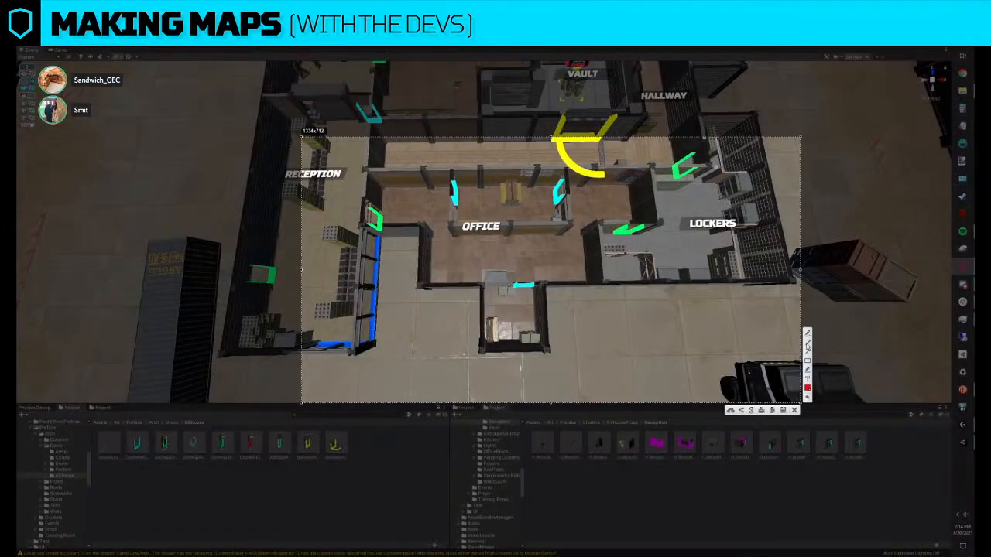
click(807, 341)
drag(414, 230, 611, 228)
drag(419, 271, 594, 271)
drag(505, 272, 506, 369)
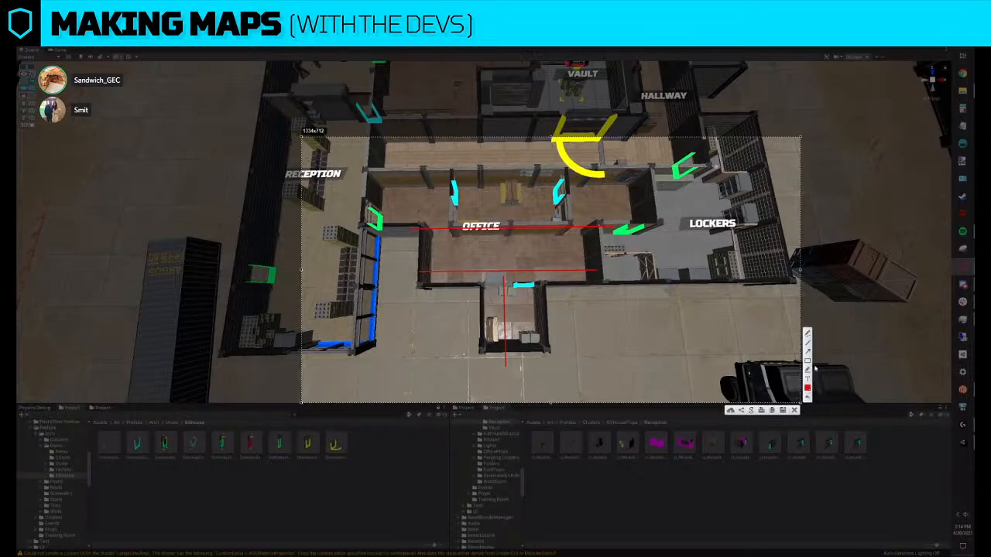
Scribble freehand over the upper office corridor and circle the junction between the lower office and its annex
click(808, 334)
mouse_move(385, 191)
mouse_down()
mouse_move(604, 199)
mouse_move(642, 223)
mouse_up()
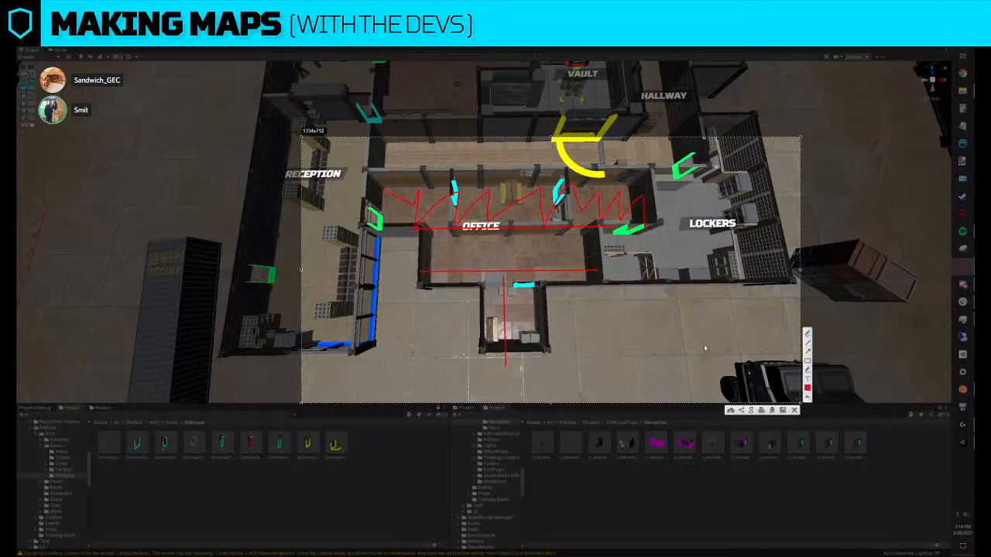
mouse_move(533, 240)
mouse_down()
mouse_move(469, 324)
mouse_move(511, 243)
mouse_up()
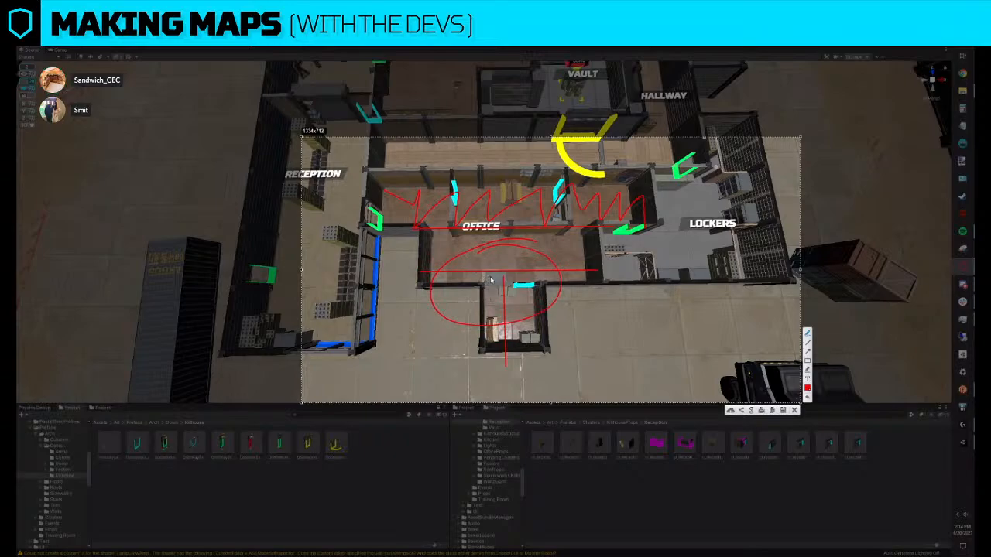
Undo all red annotations, sketch freehand over the lower office once more, and discard the screen capture
key(ctrl+z)
key(ctrl+z)
key(ctrl+z)
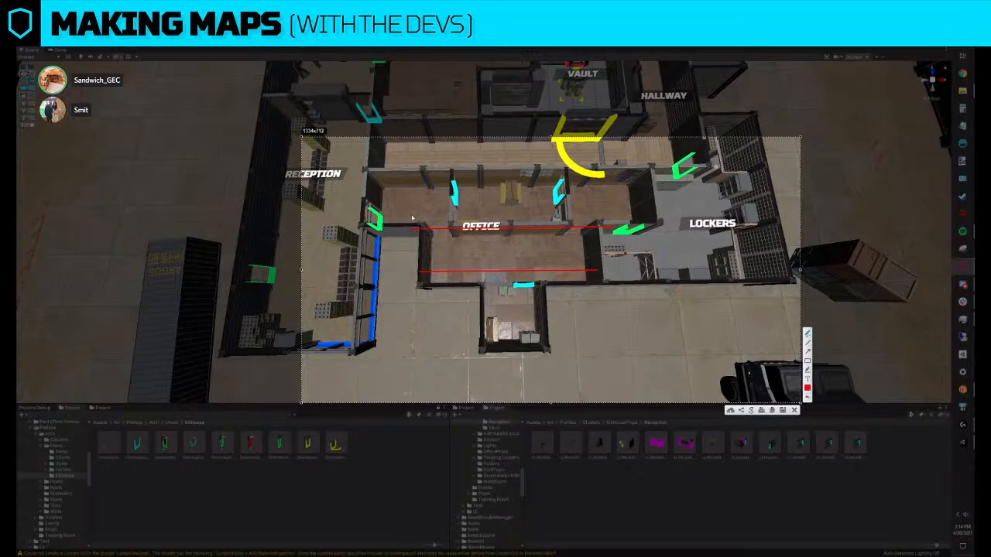
key(ctrl+z)
key(ctrl+z)
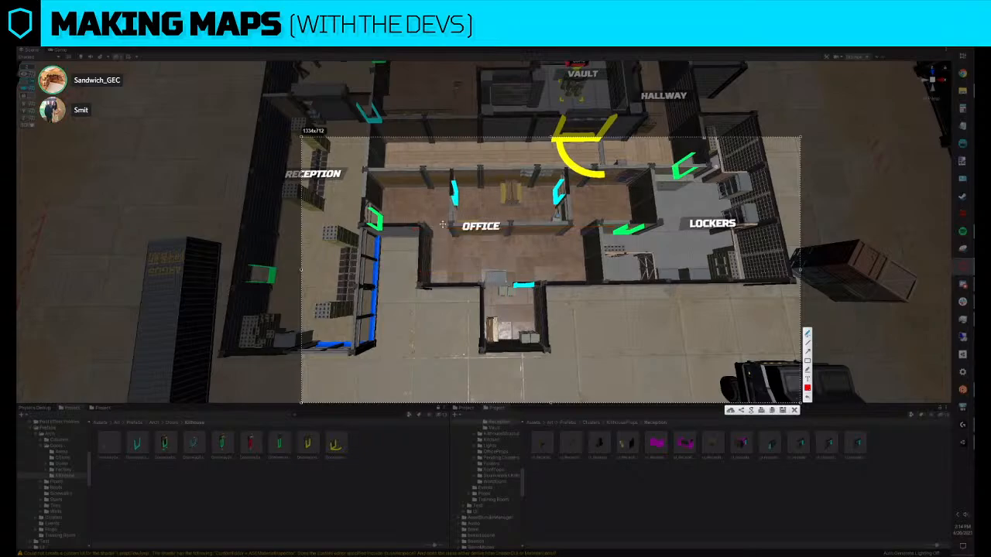
mouse_move(557, 257)
mouse_down()
mouse_move(577, 237)
mouse_move(425, 224)
mouse_move(484, 258)
mouse_move(541, 256)
mouse_move(596, 229)
mouse_up()
click(795, 410)
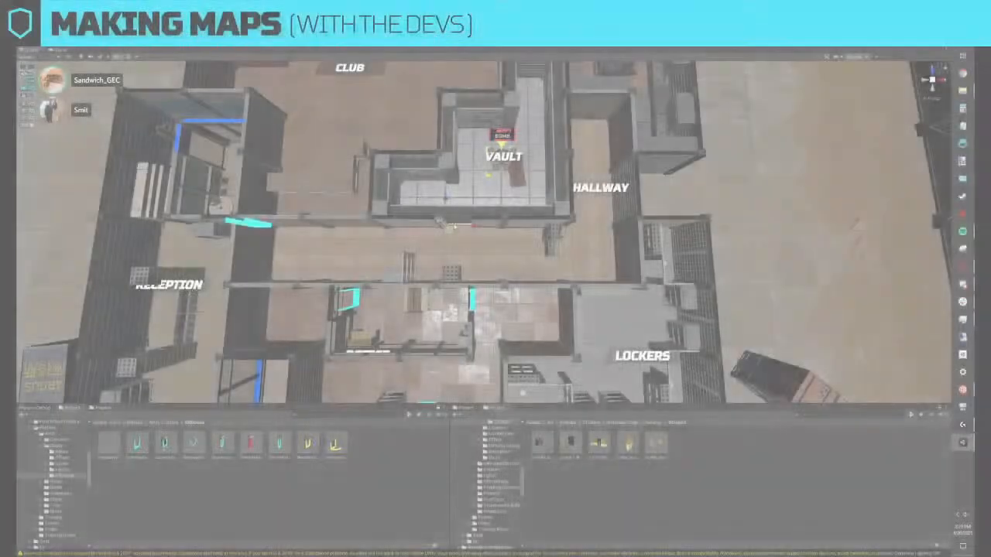
Delete the selected section in the middle of the vault's hallway wall to open a gap
scroll(442, 233, up, 5)
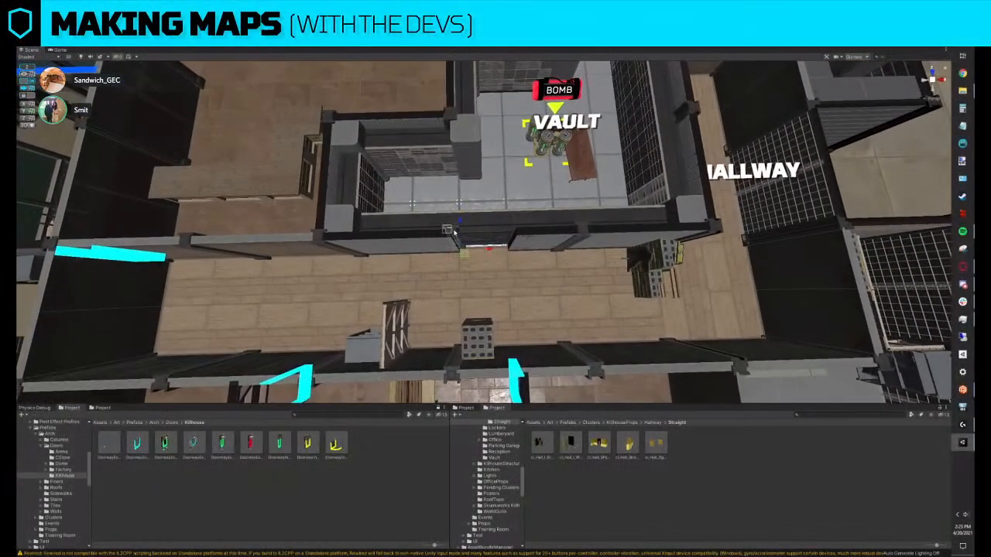
click(449, 236)
click(490, 229)
key(Delete)
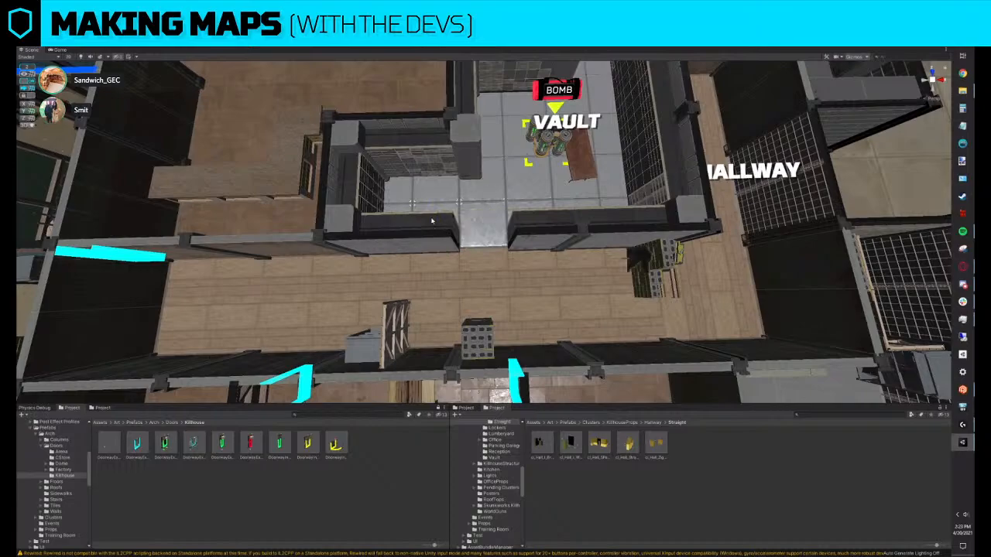
Replace the vault wall section beside the gap with the yellow Killhouse vault doorway prefab
click(431, 222)
key(Delete)
click(440, 239)
key(ctrl+r)
drag(336, 456, 573, 353)
click(615, 405)
scroll(465, 249, down, 4)
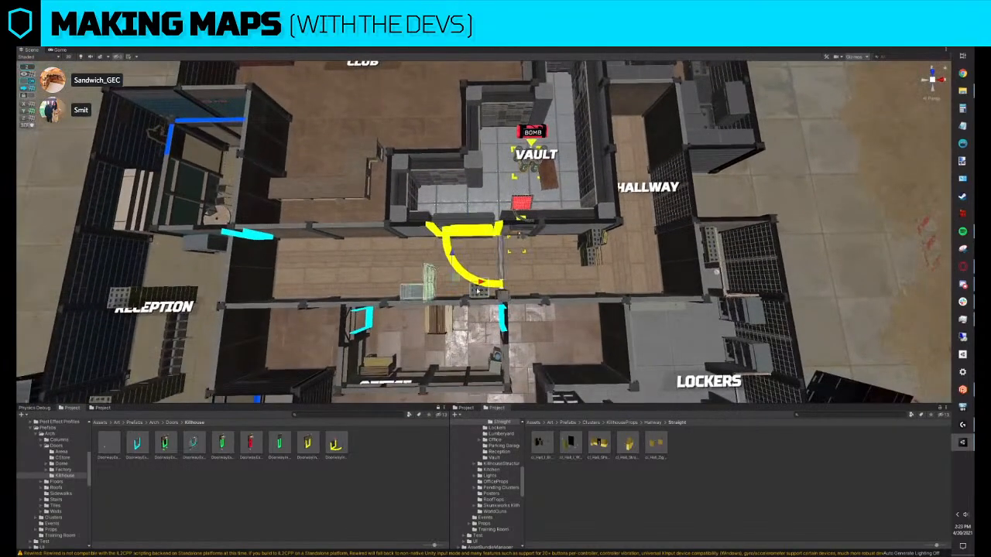
Replace the glass-walled prop cluster at the club end of reception with another prefab from the Reception props folder
scroll(593, 247, down, 2)
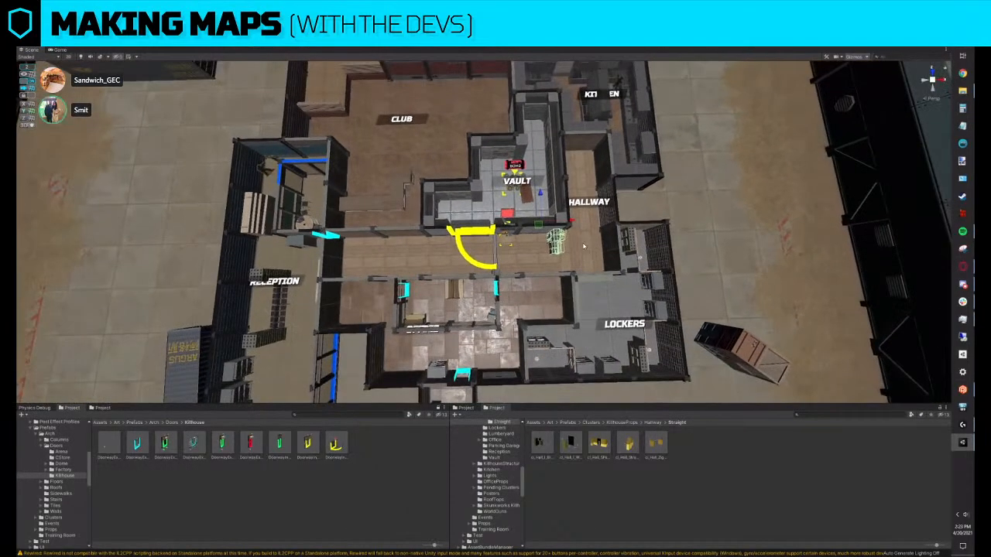
scroll(593, 248, down, 3)
click(389, 224)
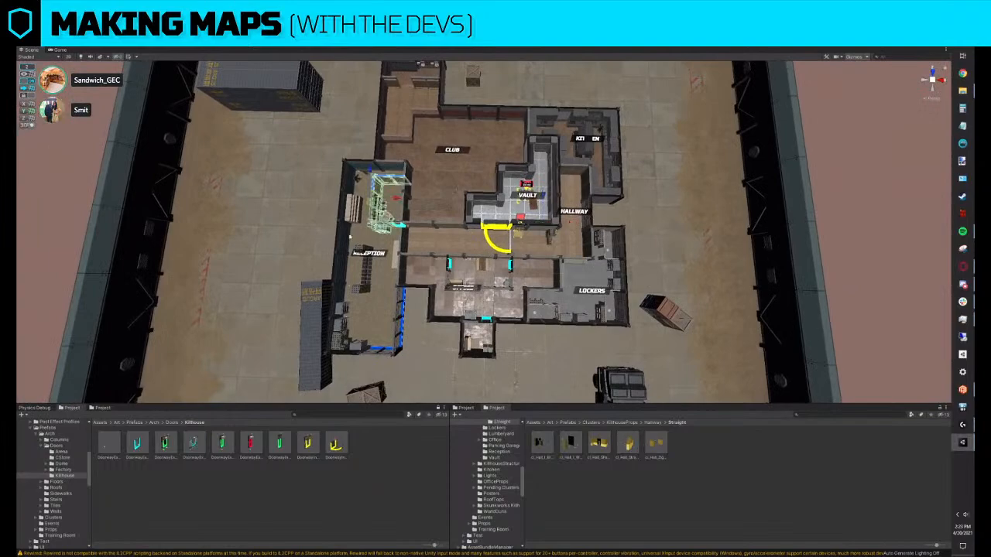
click(499, 451)
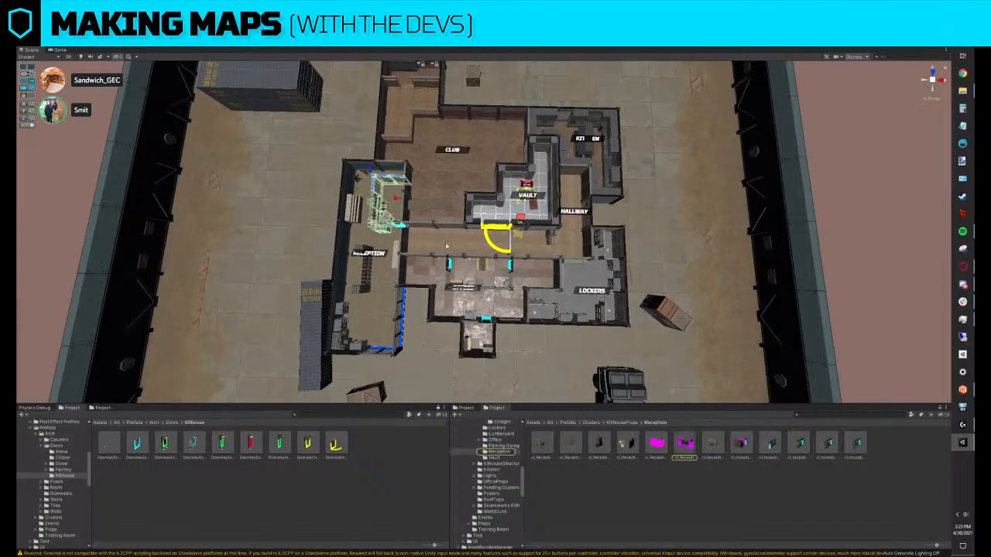
key(ctrl+shift+r)
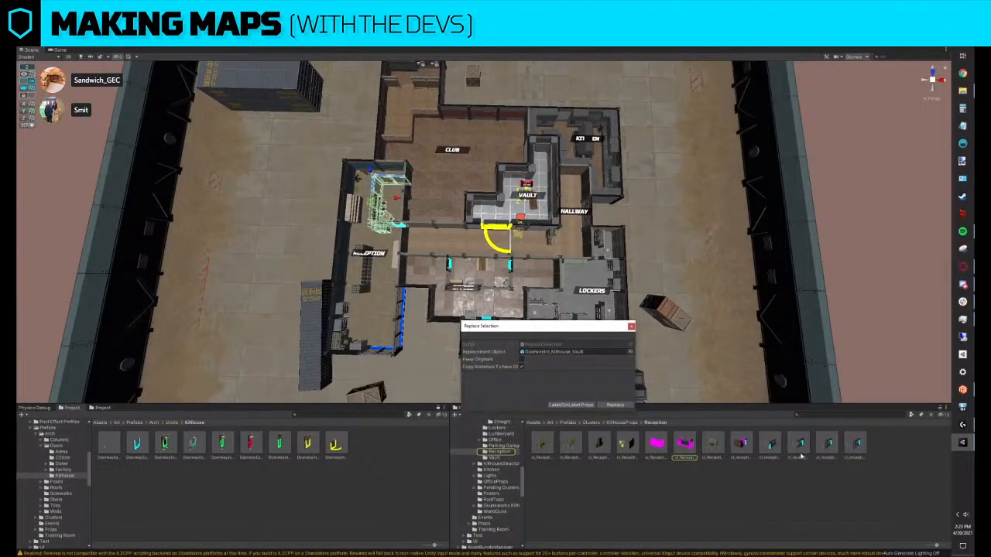
drag(825, 453, 576, 352)
click(620, 404)
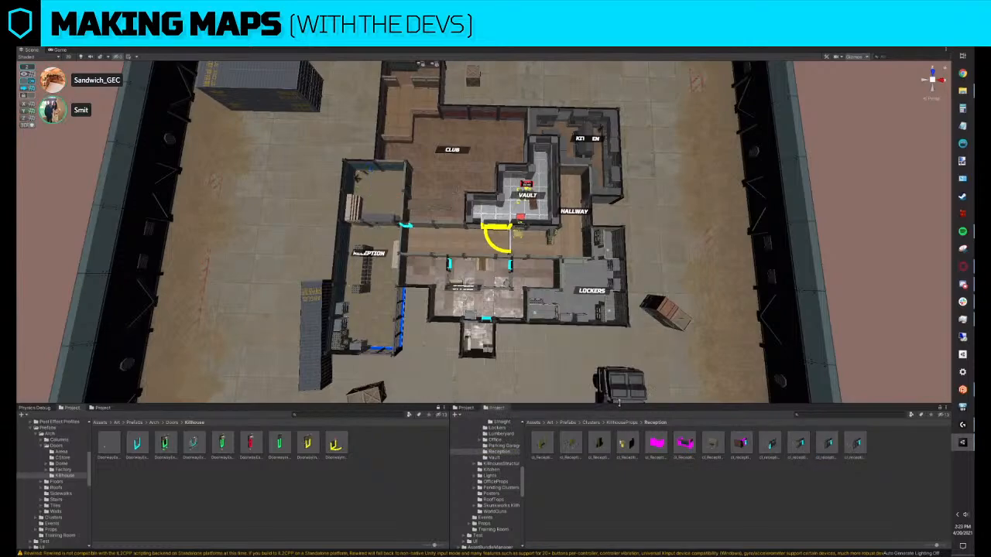
Move the new reception partition cluster with the cyan doorway farther toward the room's club-side end wall
click(377, 222)
key(f)
alt+drag(377, 222, 377, 214)
drag(438, 211, 411, 203)
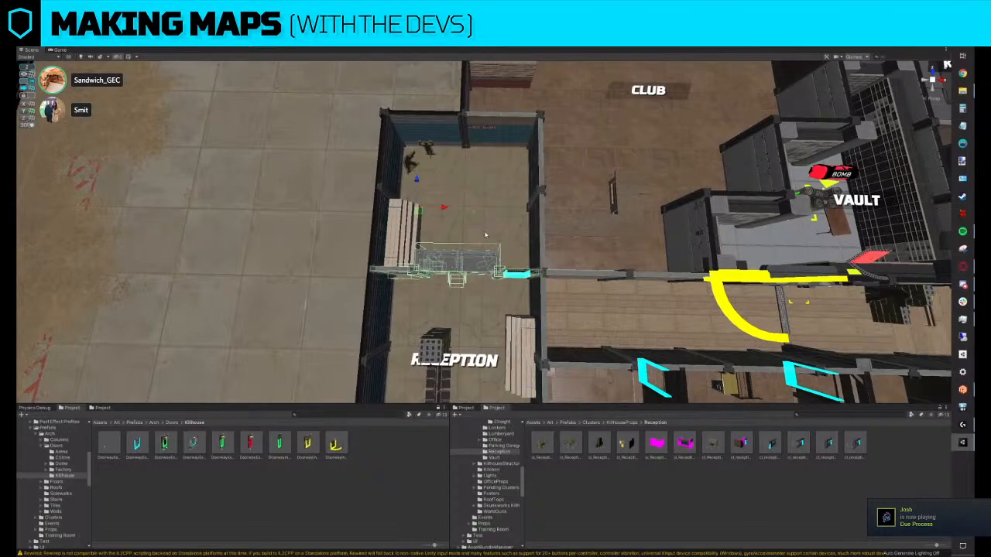
drag(417, 184, 435, 121)
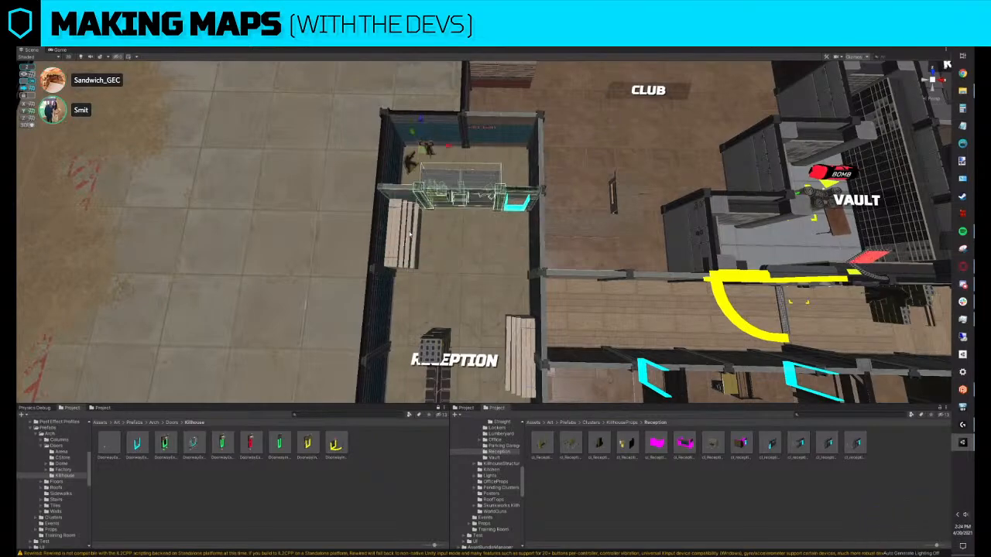
Add the adjacent plank stack to the selection and shift it with the partition back toward the middle of reception
shift+click(409, 234)
drag(398, 213, 399, 252)
scroll(477, 243, down, 3)
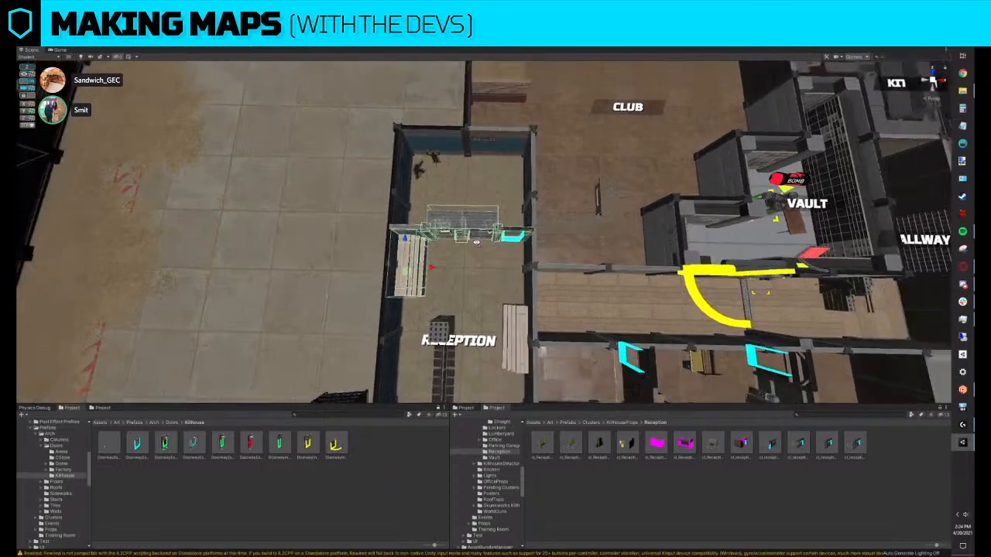
Move the ARGUS shipping container outward, away from reception's outer wall
key(s)
right_drag(477, 243, 477, 306)
click(439, 273)
key(w)
click(356, 271)
key(s)
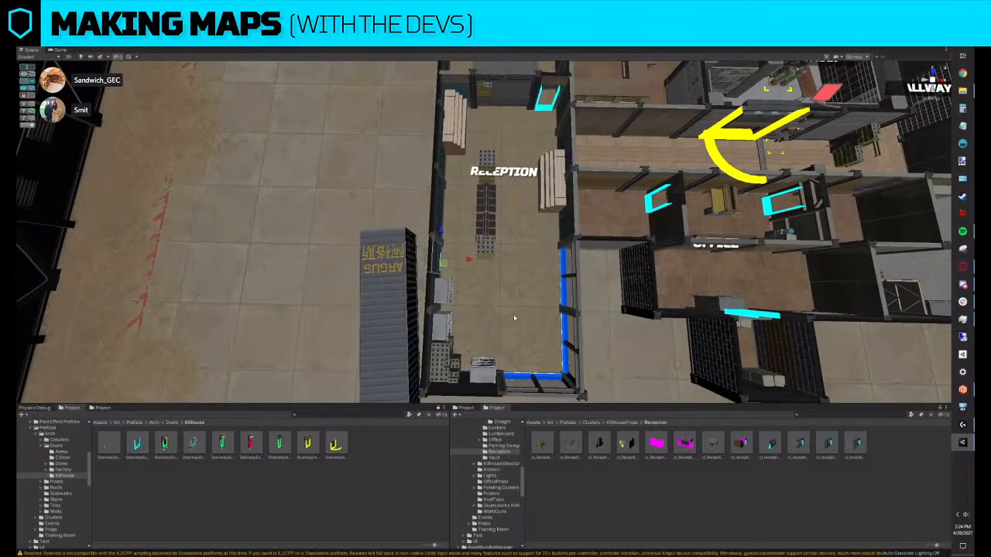
right_drag(513, 320, 523, 310)
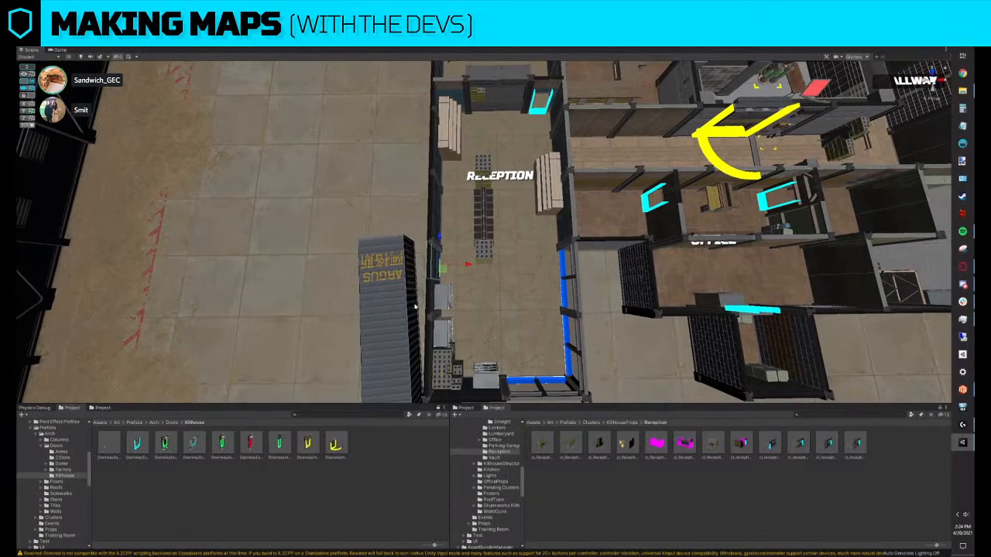
click(415, 307)
scroll(413, 309, down, 5)
drag(449, 277, 388, 277)
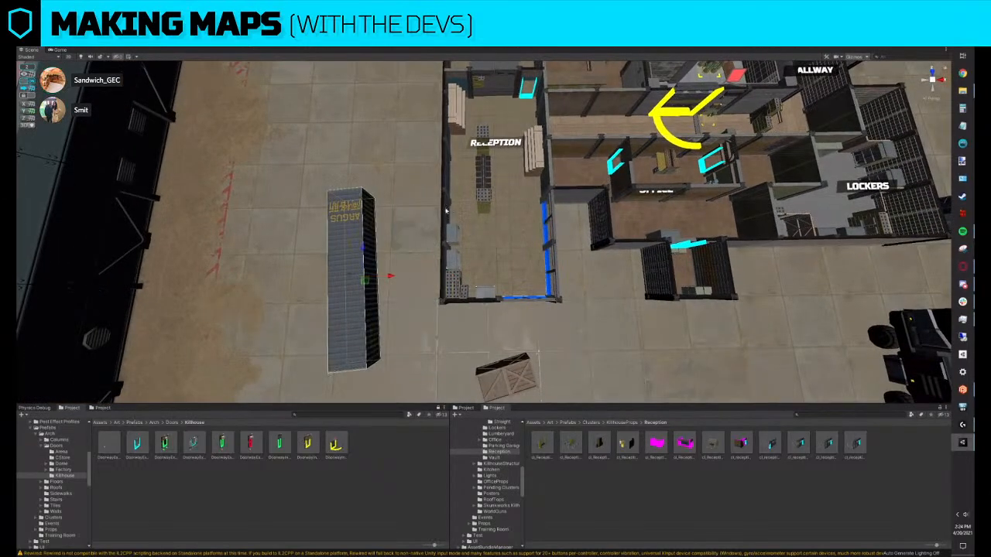
Replace the reception outer wall section facing the ARGUS container with the green Killhouse doorway prefab
click(447, 214)
key(ctrl+r)
drag(222, 444, 547, 354)
click(623, 405)
right_drag(464, 290, 464, 271)
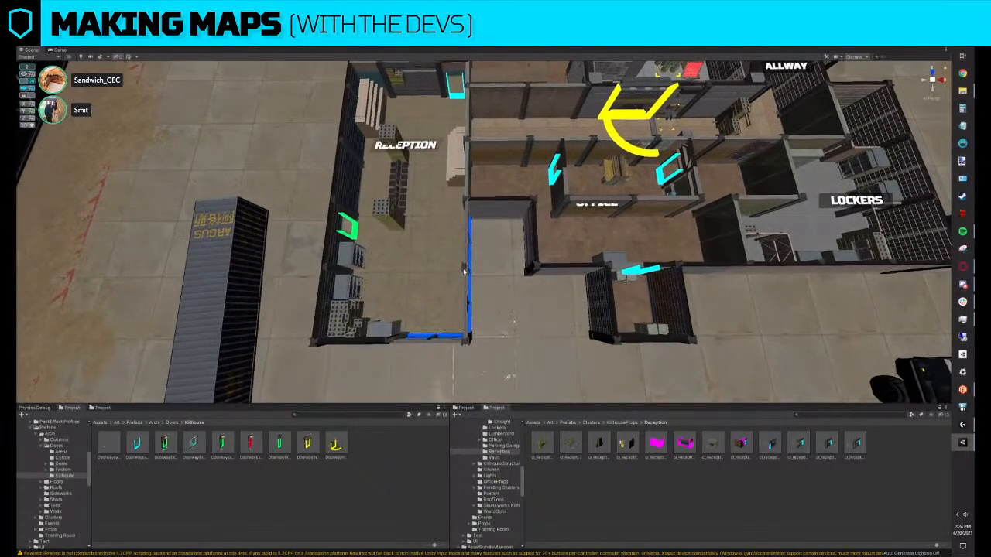
Remove the box prop nearest the block stack along reception's outer wall
click(352, 262)
key(f)
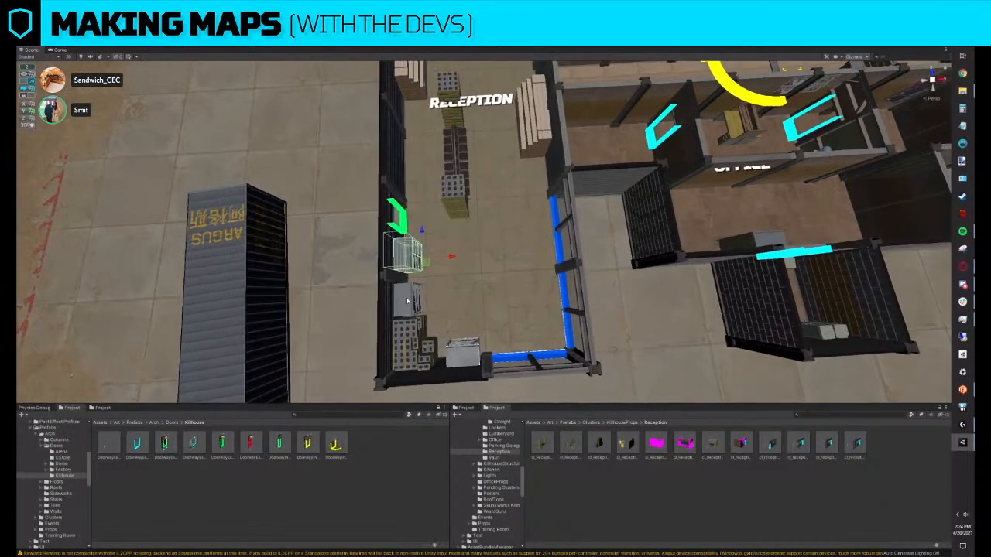
click(407, 302)
Duplicate the row of seats and blocks in the middle of reception and space the two rows along the room
click(459, 200)
key(f)
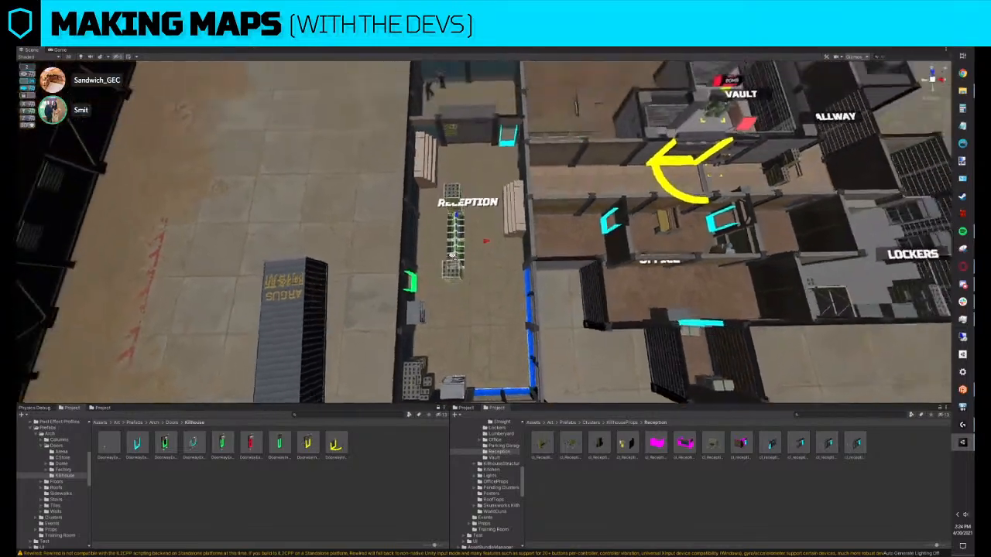
drag(464, 255, 471, 177)
key(ctrl+d)
Delete the plank stack against reception's wall on the hallway side
click(520, 226)
right_drag(520, 232, 490, 254)
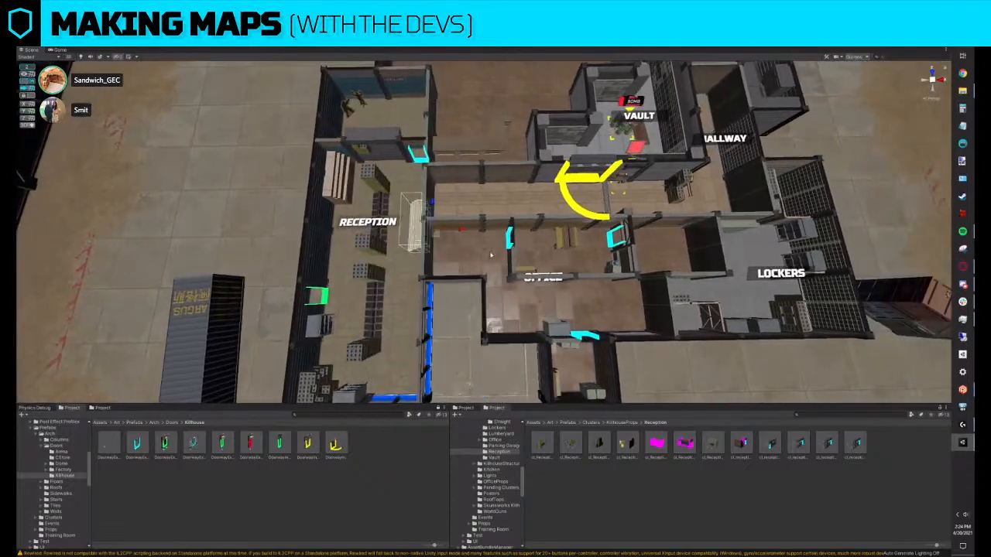
key(Delete)
Slide the wall section between reception and the office toward the hallway and replace it with the green Killhouse doorway prefab
middle_drag(406, 247, 451, 246)
scroll(451, 246, up, 4)
click(411, 252)
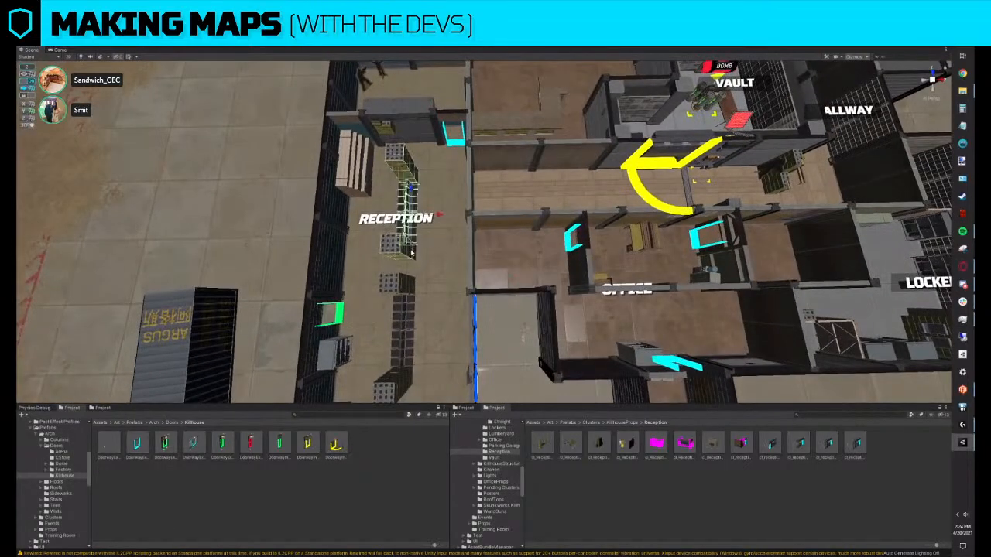
click(471, 257)
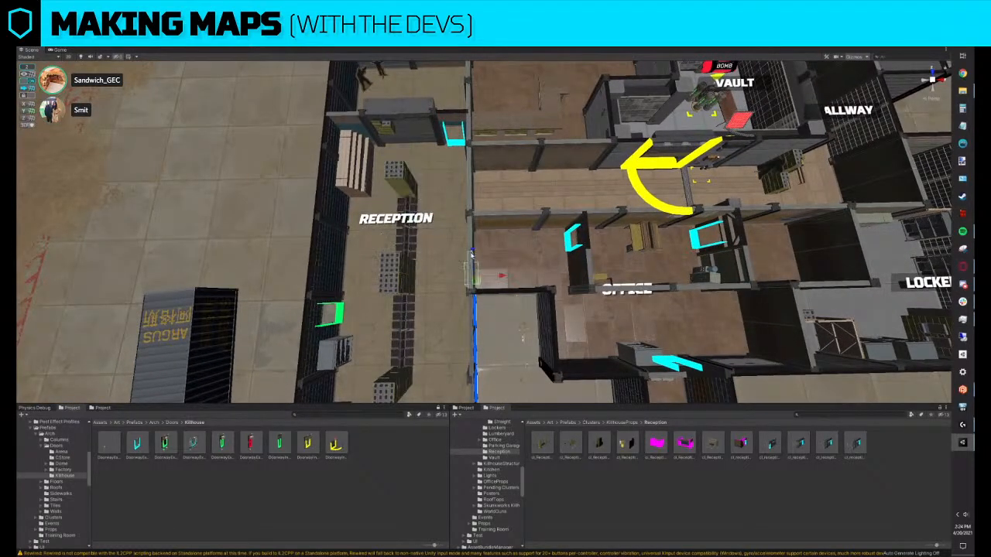
drag(472, 255, 471, 223)
key(ctrl+shift+r)
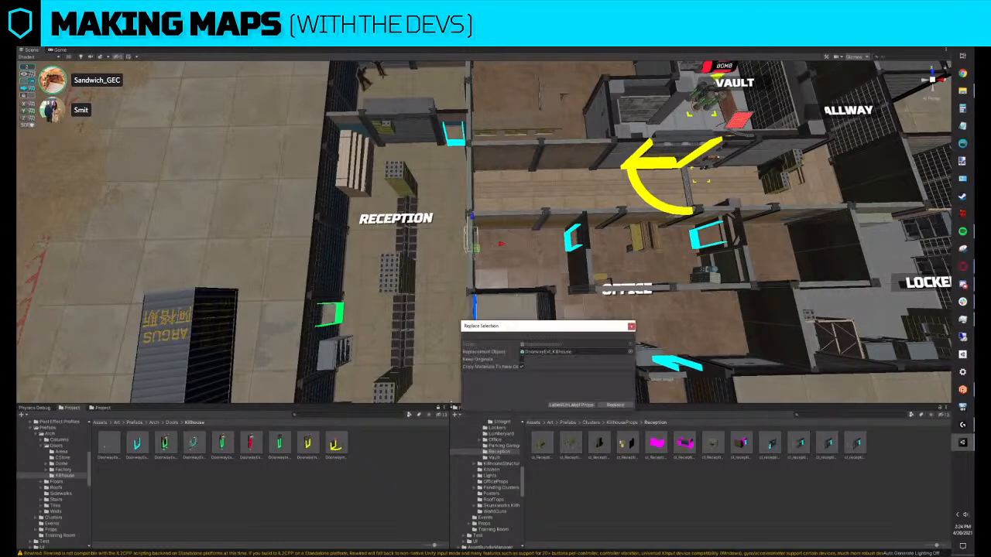
drag(279, 442, 565, 353)
click(615, 405)
key(f)
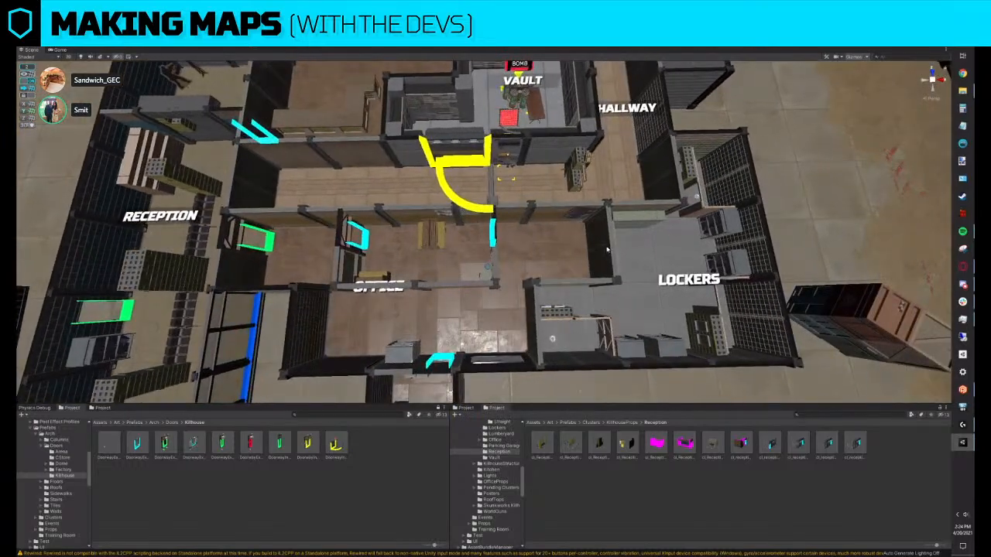
Replace the wall section between the office side room and the lockers with the green Killhouse doorway
middle_drag(581, 285, 478, 285)
key(ctrl+shift+r)
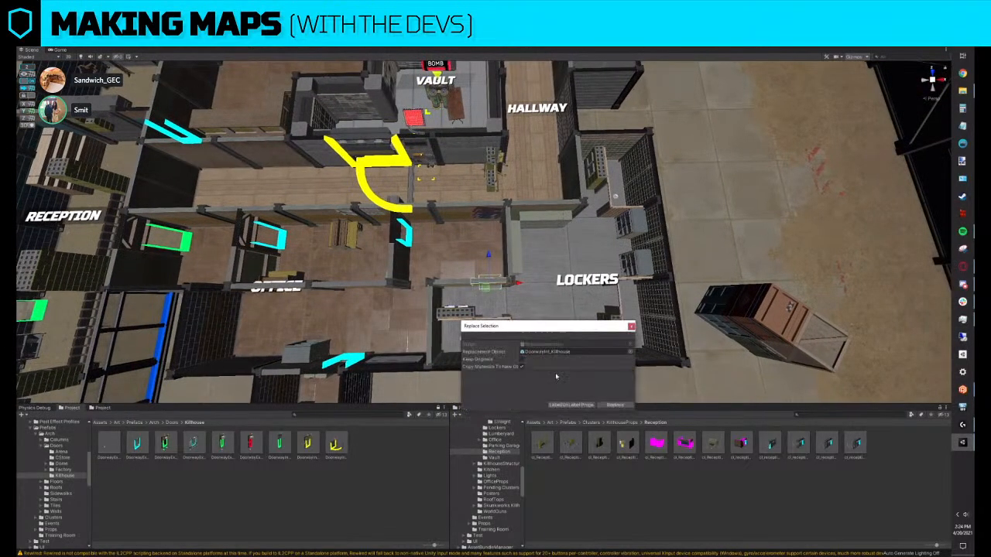
click(629, 409)
Rotate the shower corner cluster on the office side of the lockers and replace it with the cl_lockers_containers prefab
click(483, 324)
key(e)
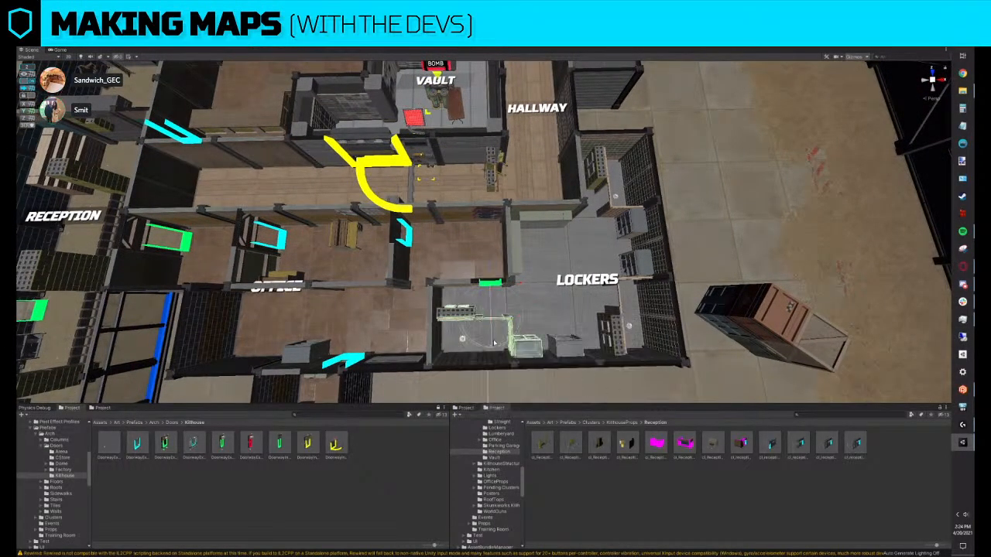
ctrl+drag(482, 345, 390, 351)
key(w)
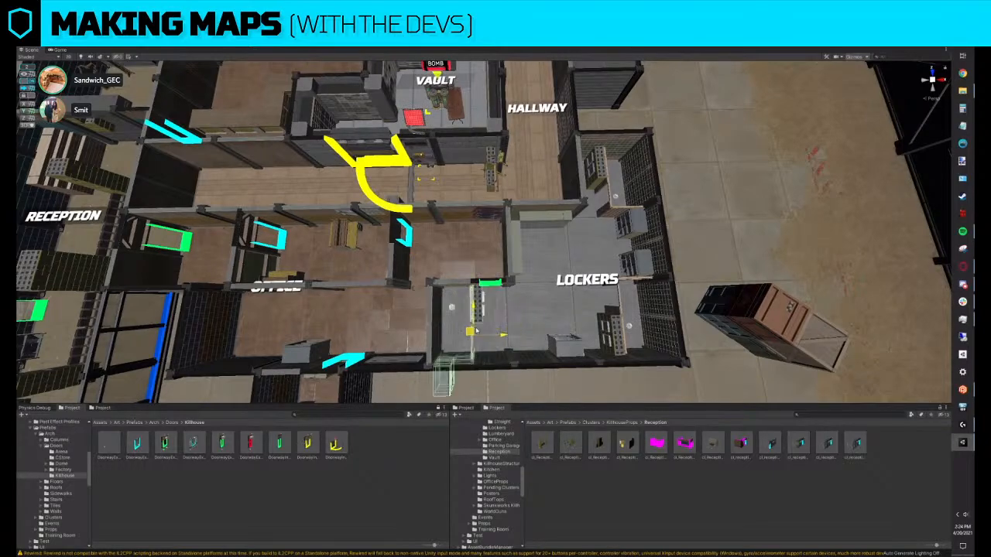
key(ctrl+shift+f)
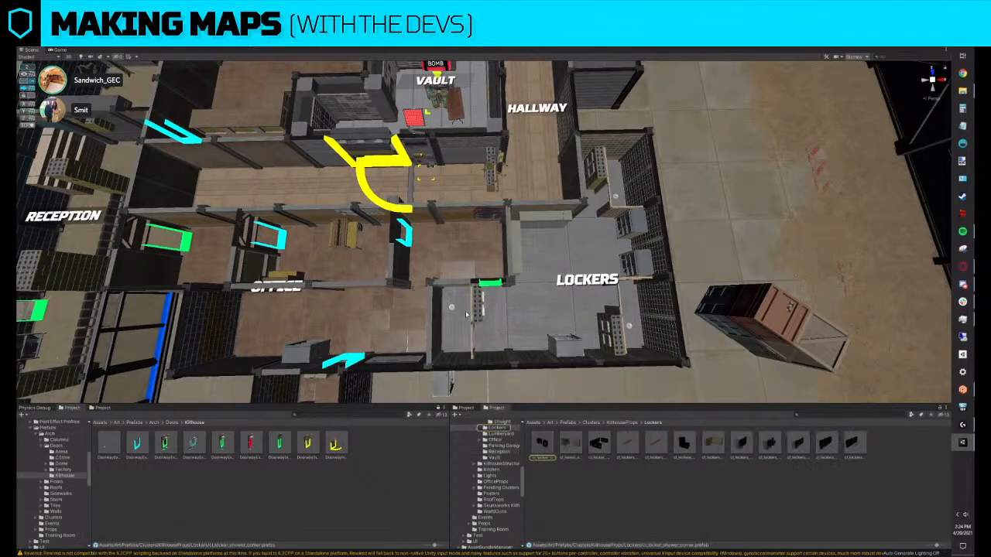
click(477, 309)
key(ctrl+shift+r)
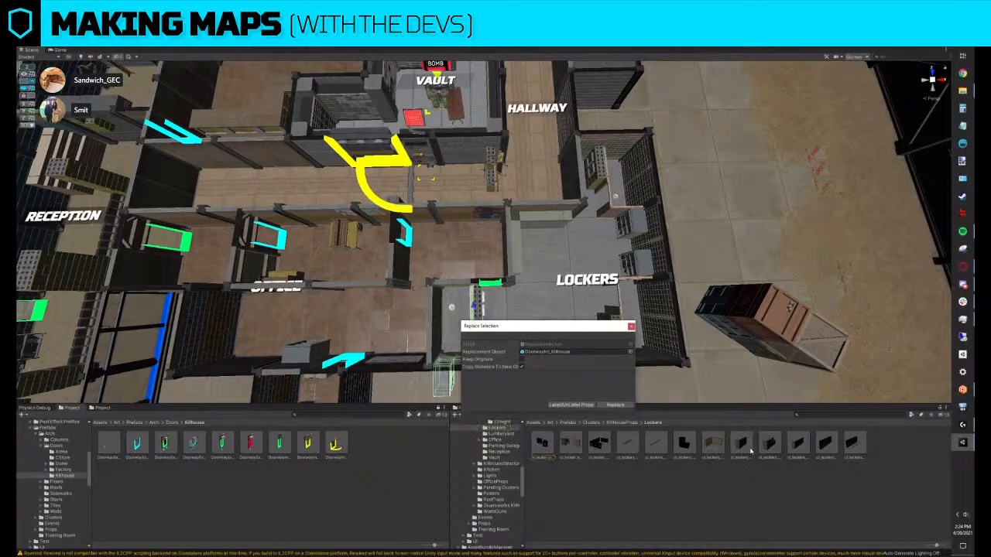
drag(776, 451, 576, 352)
click(614, 404)
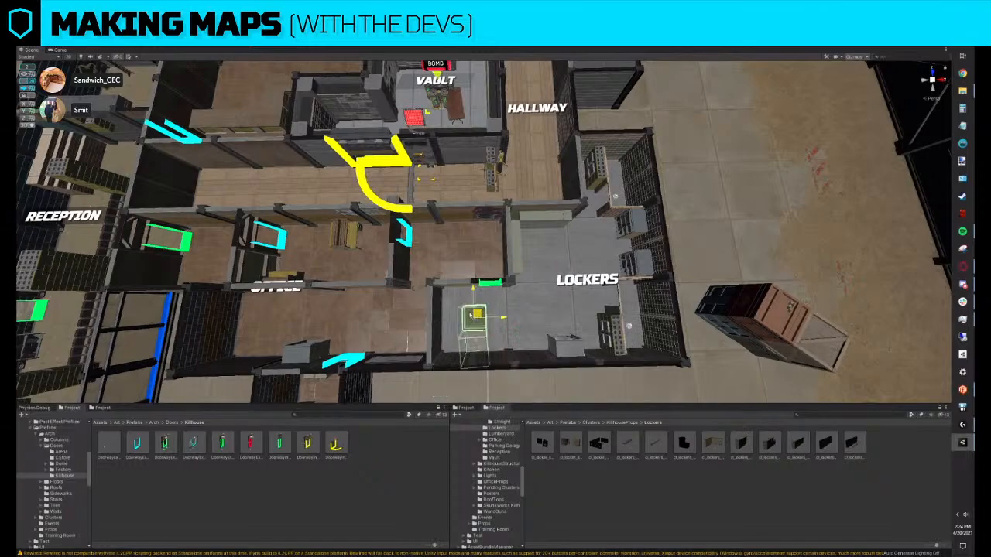
Shift the remaining unit on the lockers' outer wall toward the office and move the containers cluster to the middle of the lockers
click(565, 345)
right_drag(566, 344, 566, 332)
drag(567, 330, 495, 328)
click(425, 294)
drag(428, 288, 544, 249)
Delete the shower corner cluster with the block stack at the hallway end of the lockers
right_drag(555, 272, 659, 275)
right_drag(527, 235, 518, 225)
click(518, 225)
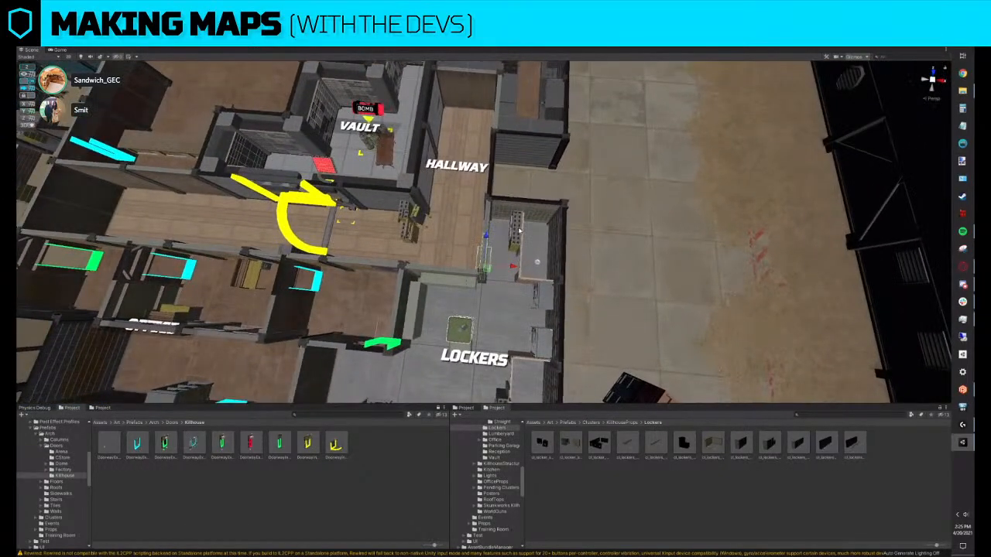
middle_drag(518, 225, 507, 197)
key(Delete)
Replace the wall section between the hallway and the lockers with the green Killhouse doorway prefab
click(482, 174)
key(ctrl+r)
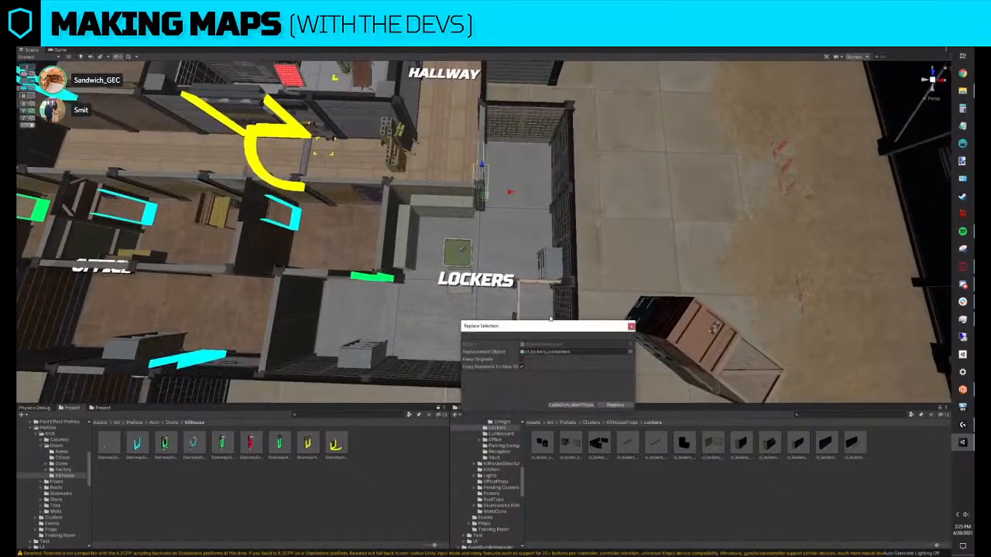
drag(279, 446, 573, 351)
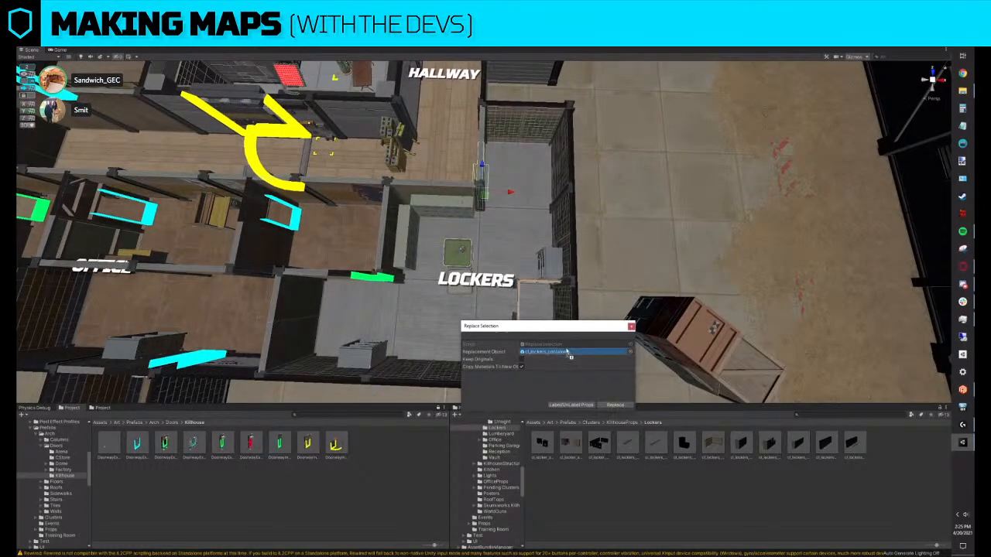
click(615, 405)
scroll(495, 233, down, 10)
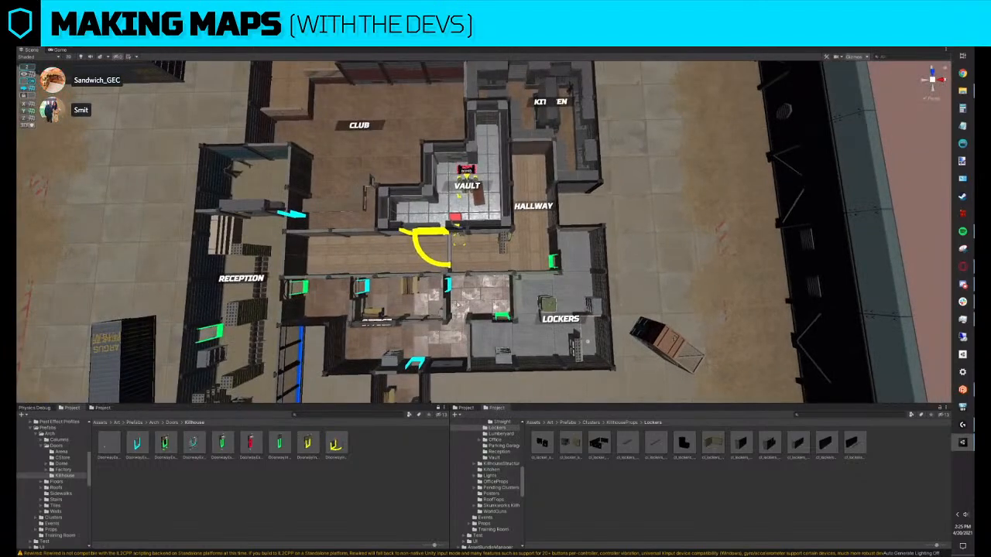
Replace the wall section between the hallway and the kitchen with the green Killhouse doorway
middle_drag(546, 153, 545, 198)
scroll(545, 197, up, 1)
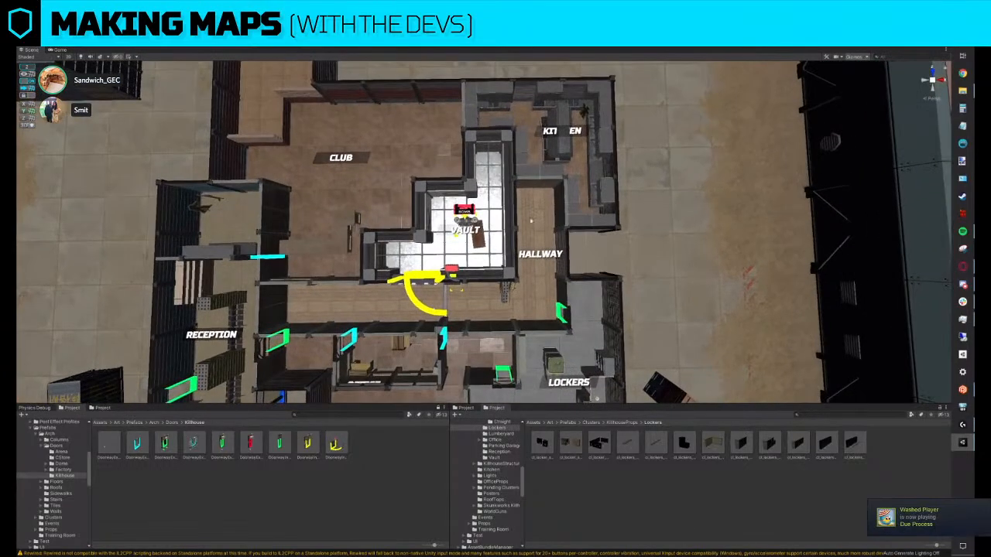
click(569, 193)
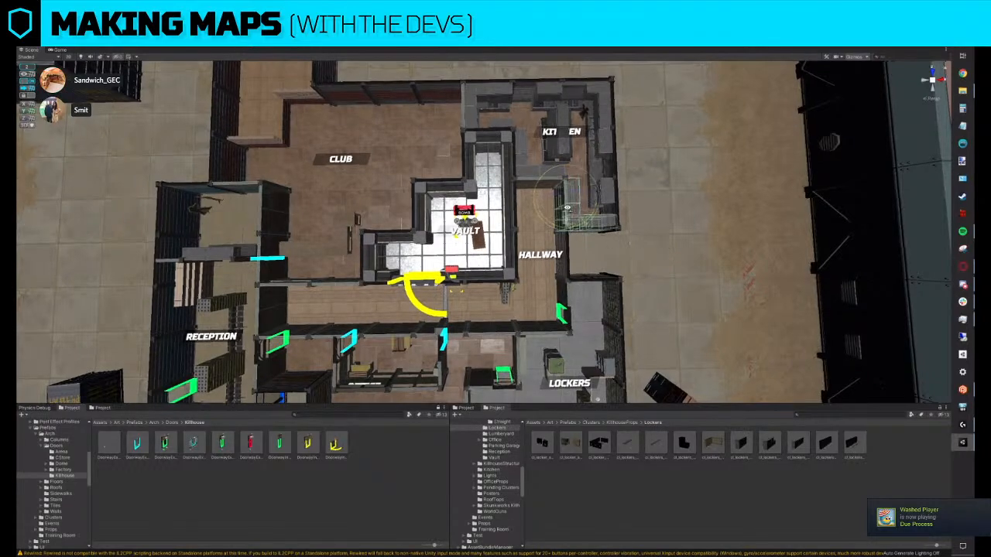
scroll(637, 249, up, 5)
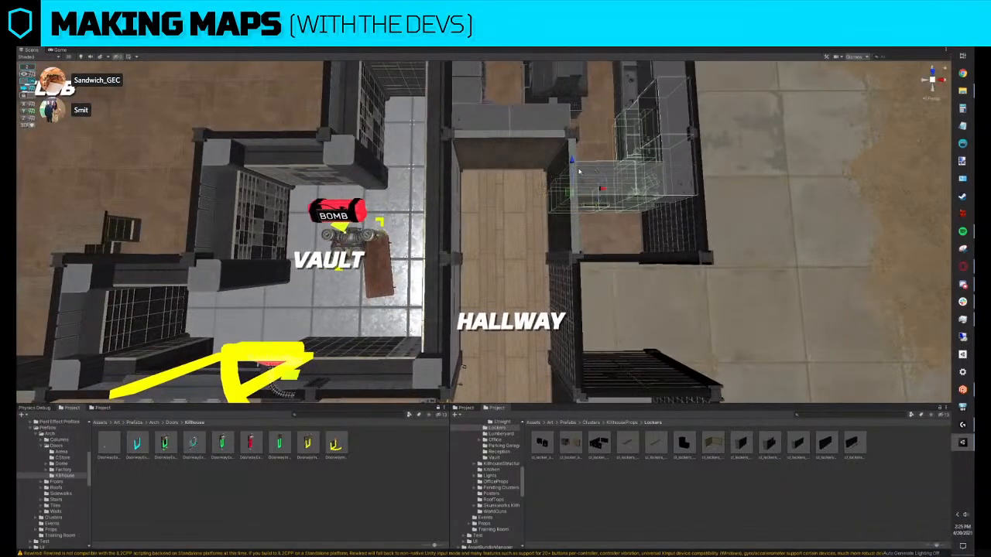
click(626, 138)
middle_drag(624, 136, 625, 212)
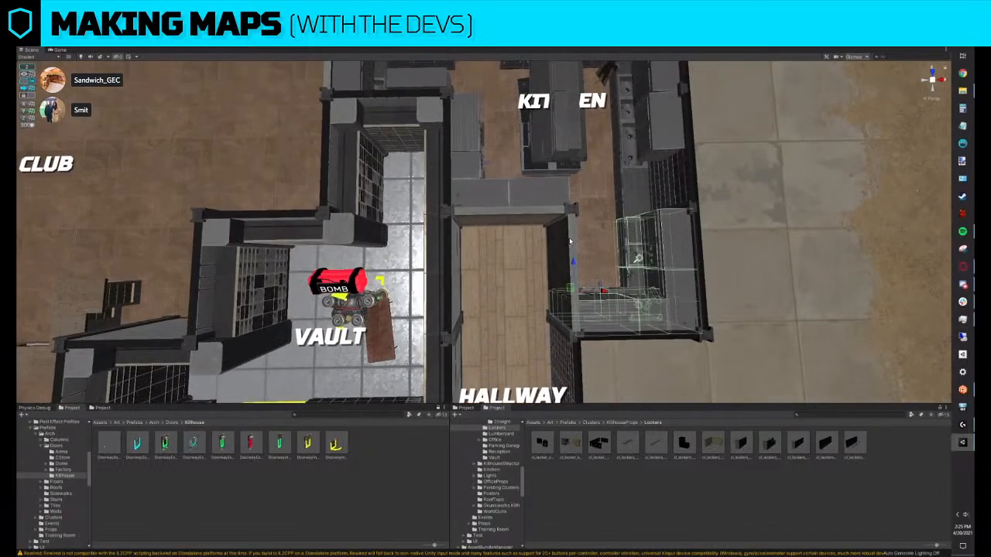
click(566, 243)
key(ctrl+shift+r)
click(617, 405)
Delete the counter cluster in the kitchen corner next to the club
middle_drag(474, 83, 470, 263)
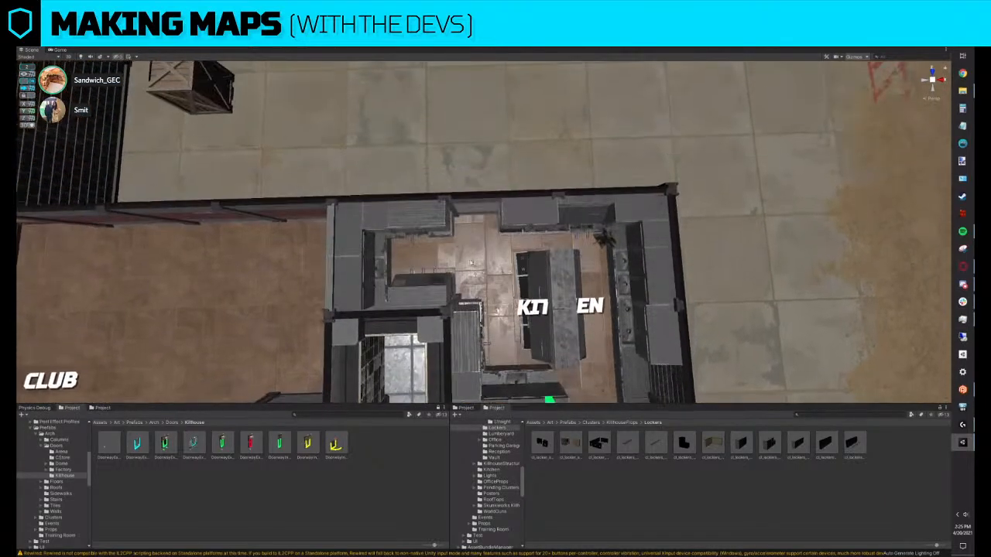
click(397, 228)
right_drag(397, 228, 441, 231)
key(Delete)
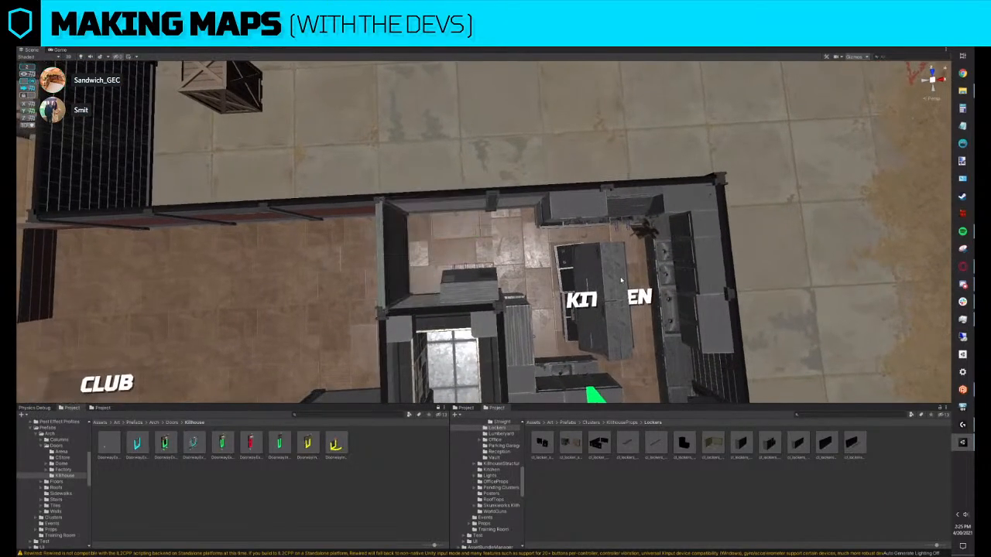
Delete the corner counter cluster where the kitchen's two outer walls meet
click(608, 266)
click(574, 220)
right_drag(574, 221, 572, 214)
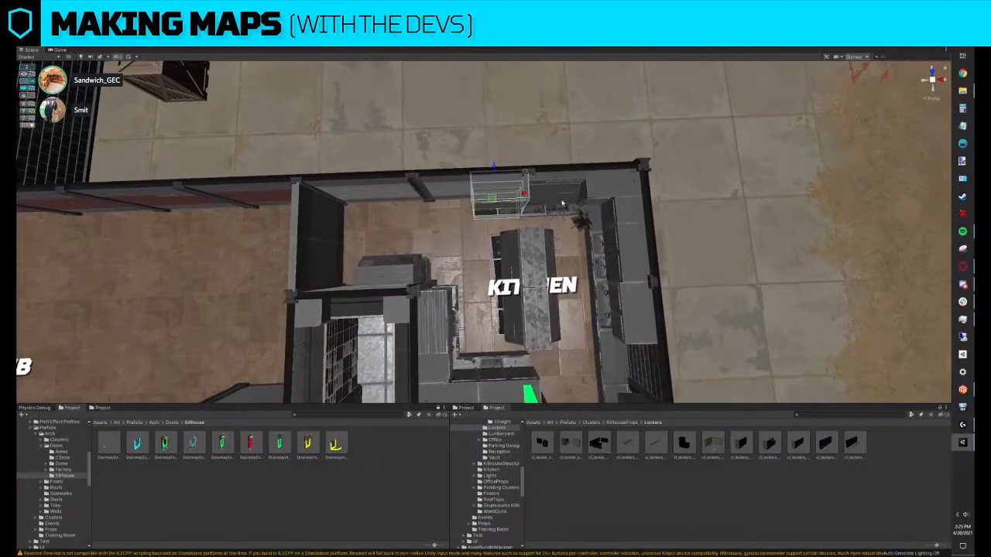
click(564, 205)
key(Delete)
Rotate the remaining counter on the kitchen's back wall and move it into the emptied outer corner
click(499, 204)
key(e)
drag(515, 218, 590, 229)
key(w)
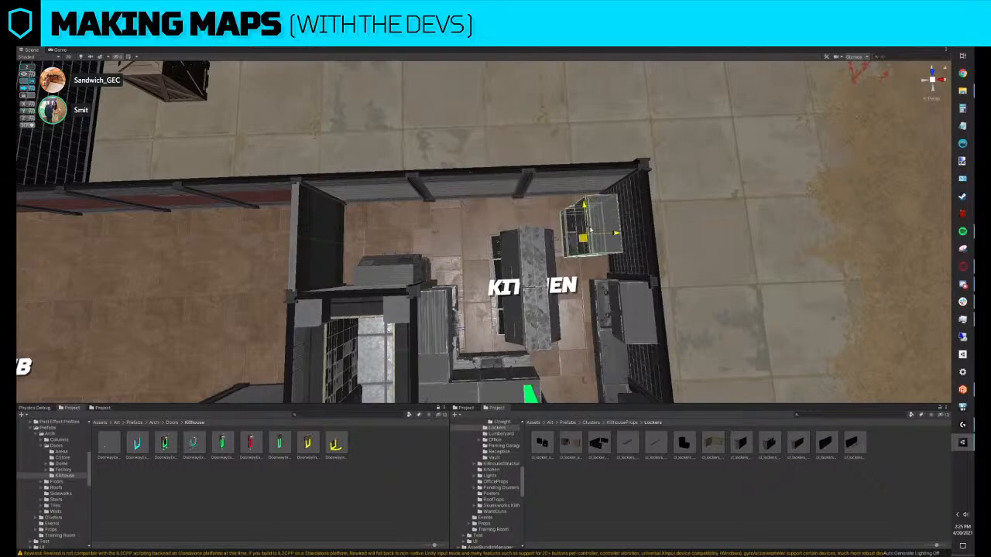
Move the kitchen island up against the back outer wall
click(530, 278)
drag(521, 271, 593, 232)
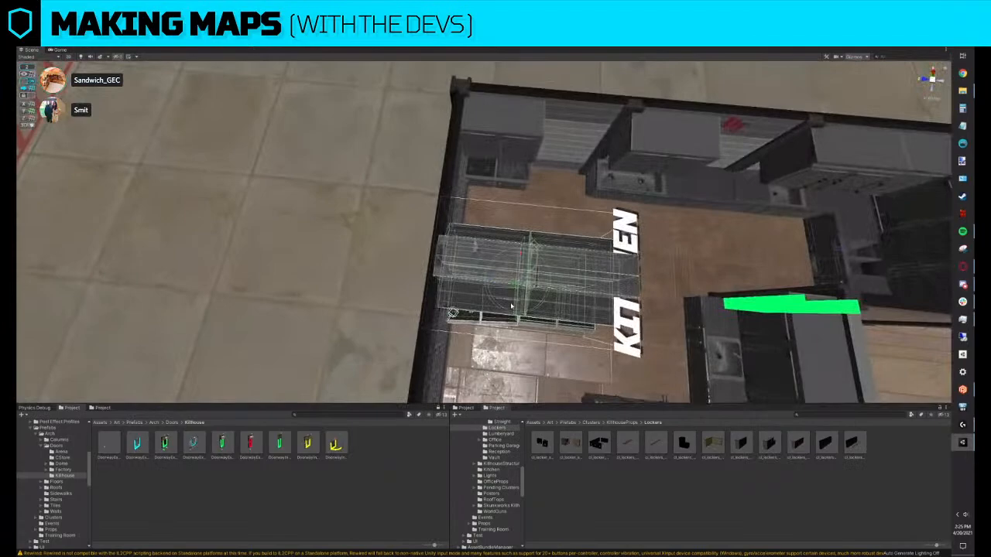
drag(503, 303, 382, 216)
scroll(480, 329, down, 3)
click(381, 215)
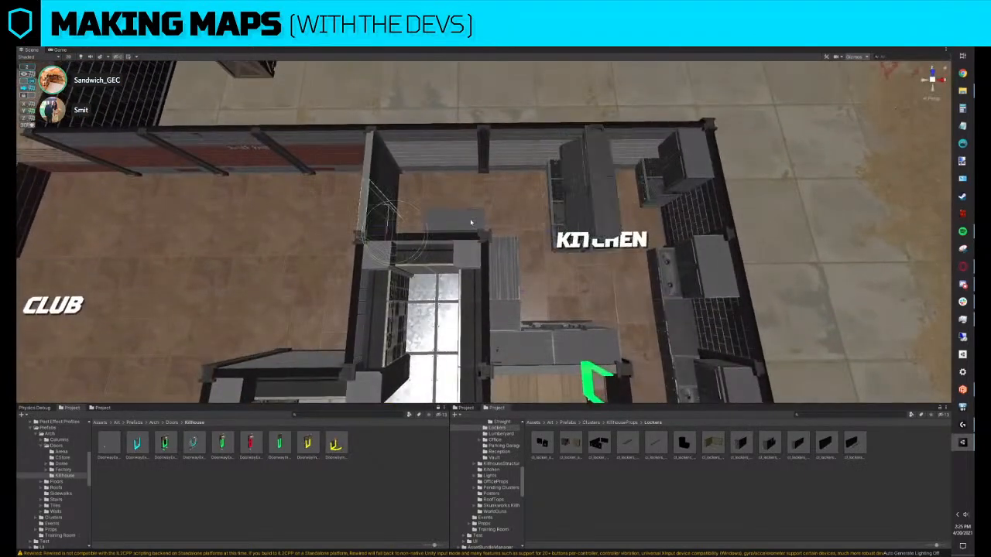
Rotate a kitchen counter cluster and arrange the counters along the vault-side wall near the club
click(471, 223)
right_drag(516, 316, 508, 320)
key(d)
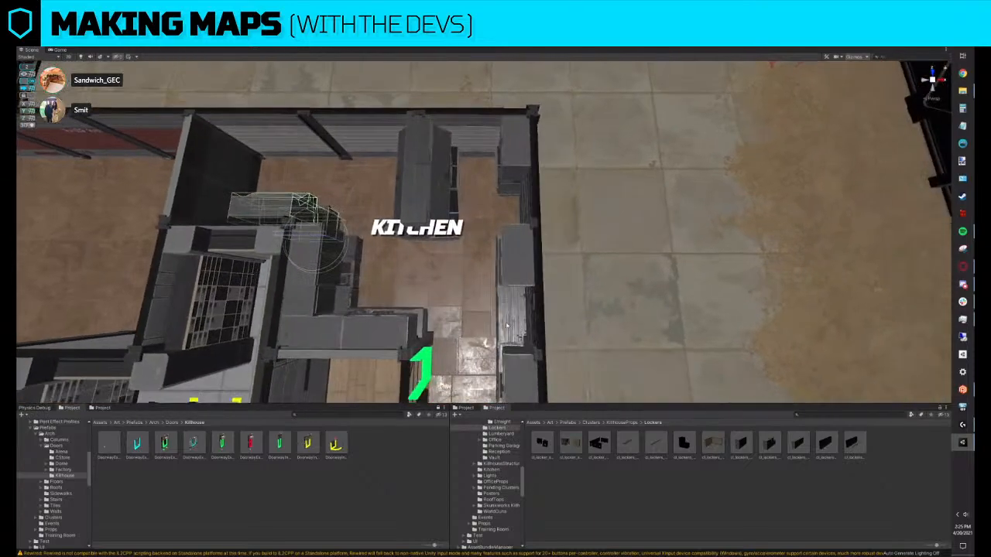
click(516, 324)
key(e)
alt+drag(520, 314, 457, 303)
key(w)
Replace the wall section between the club and the kitchen with the green Killhouse doorway
click(421, 232)
key(ctrl+r)
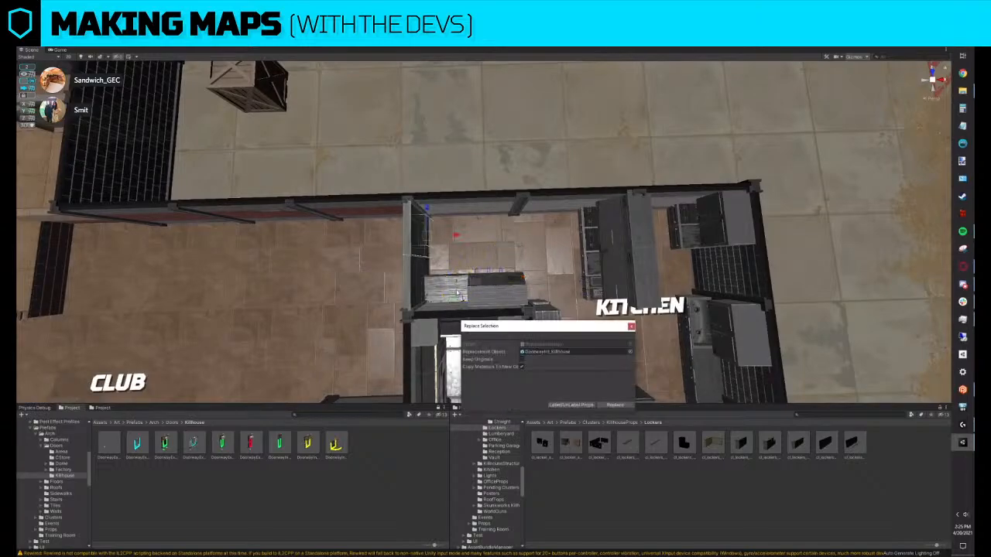
click(619, 405)
key(s)
right_drag(588, 349, 564, 302)
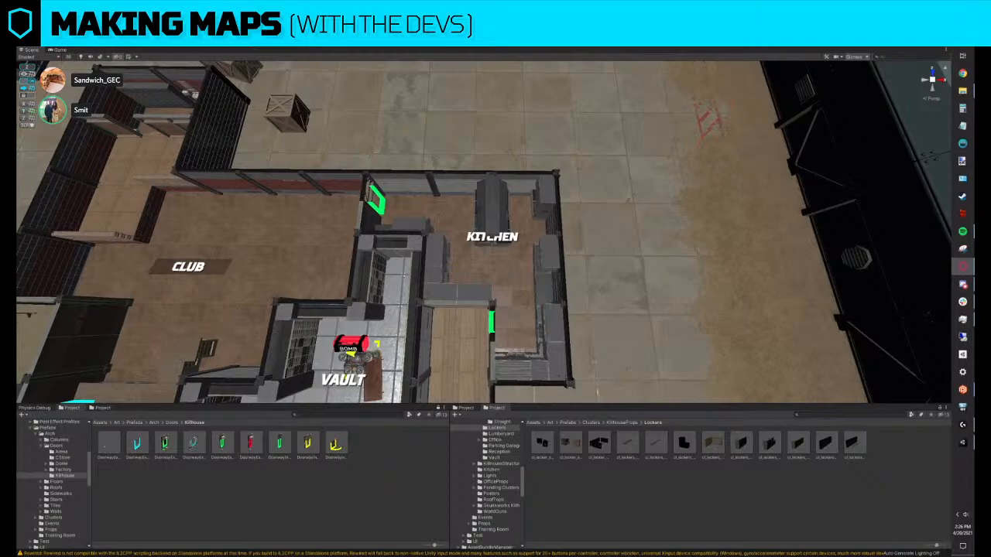
Move the KITCHEN label off the island toward the middle of the room
click(492, 236)
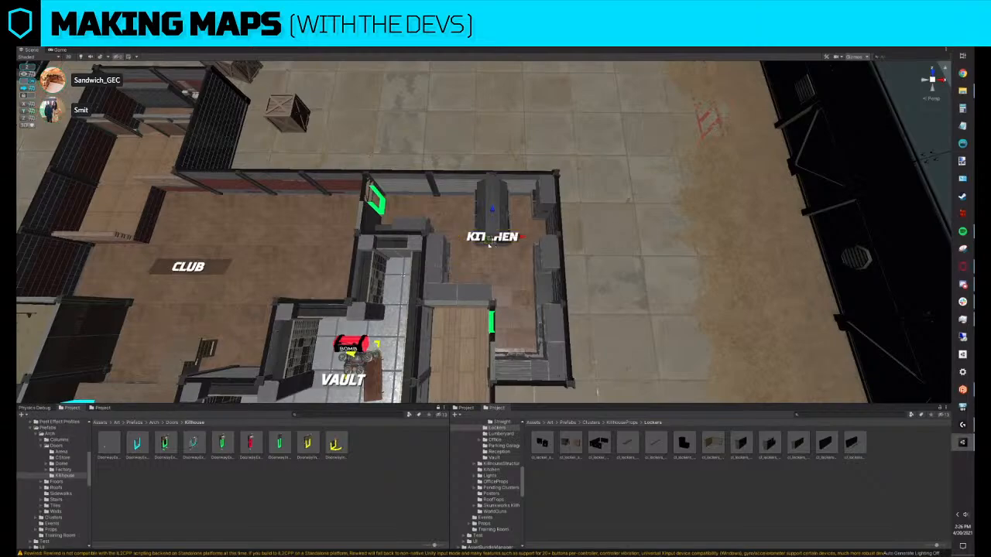
drag(491, 249, 491, 267)
middle_drag(490, 260, 490, 308)
scroll(601, 218, down, 8)
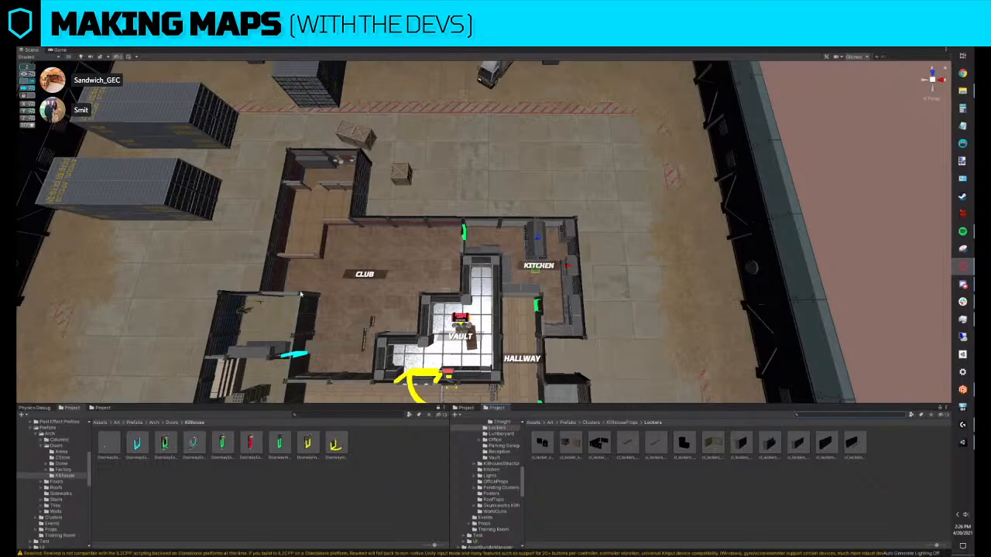
Replace the end wall section of the room behind reception, beside the club corner, with the green Killhouse doorway
click(317, 353)
click(309, 321)
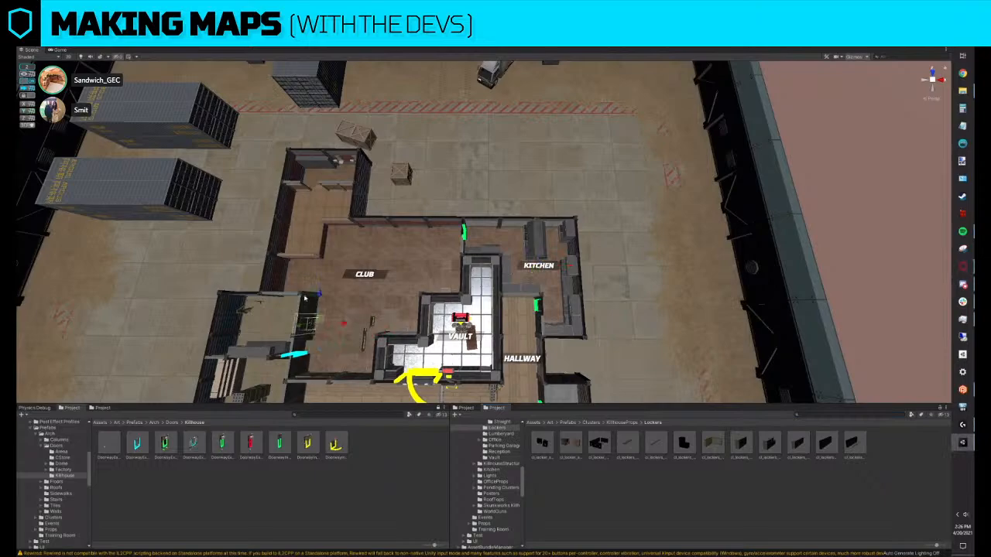
key(f)
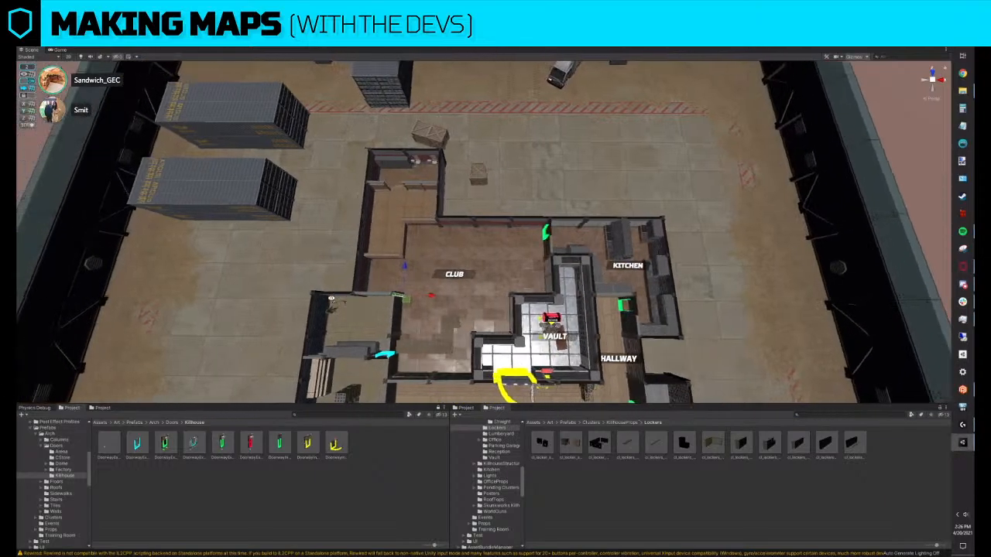
alt+drag(331, 297, 348, 267)
scroll(349, 267, up, 5)
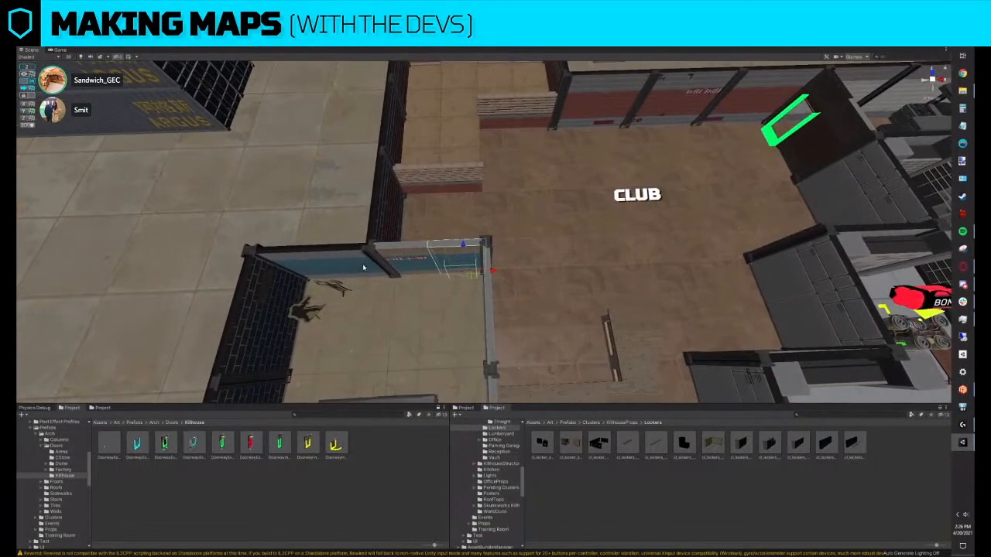
key(ctrl+shift+r)
click(614, 404)
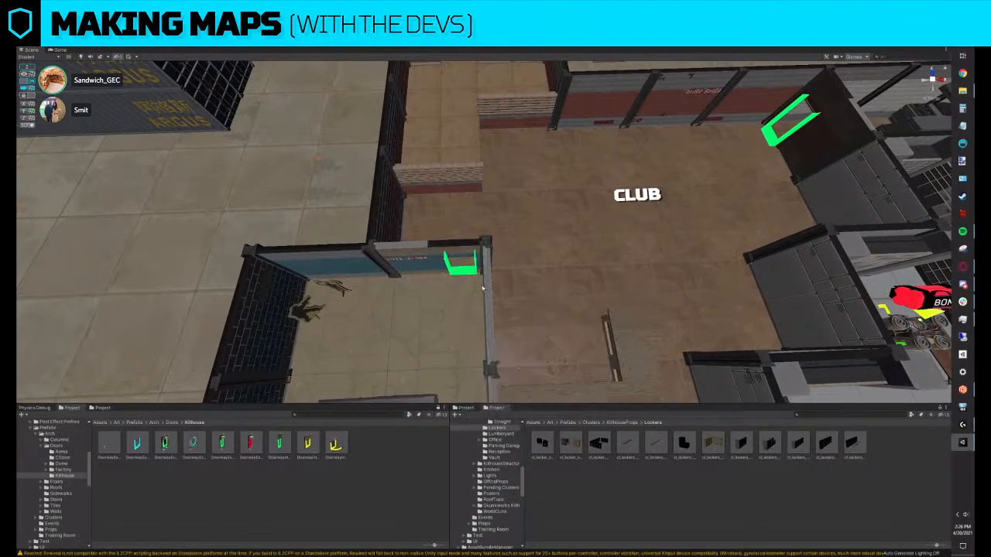
scroll(459, 275, down, 10)
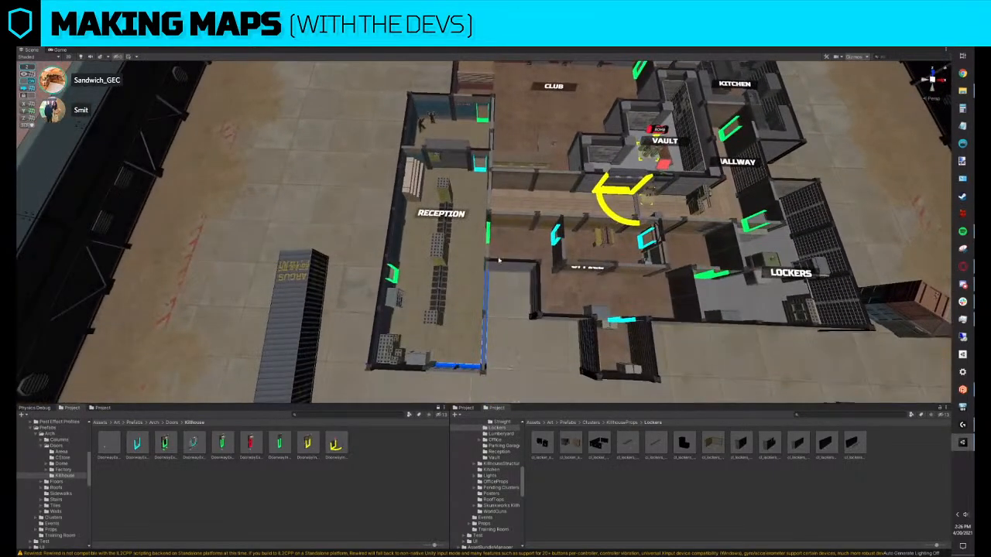
alt+drag(504, 226, 509, 236)
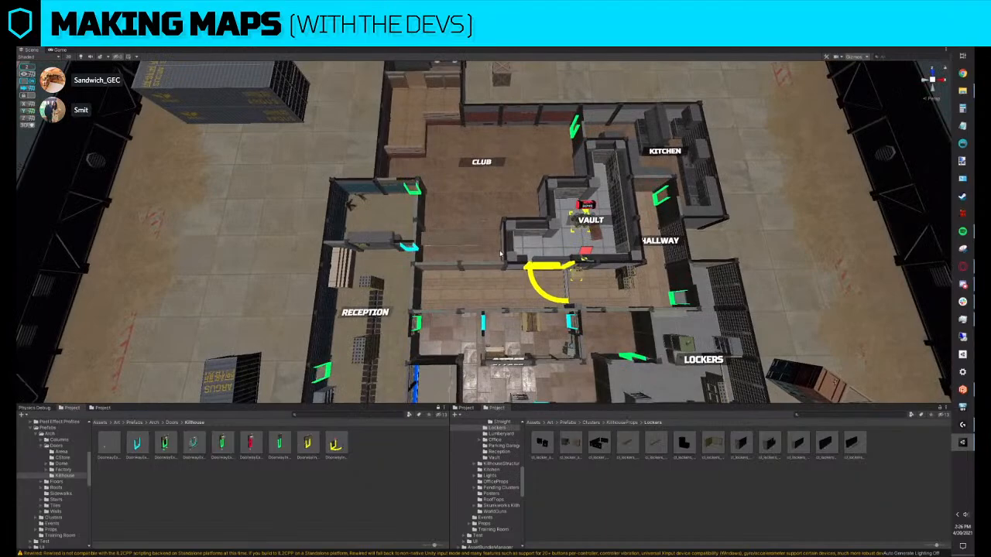
Replace the middle wall section between the club and the corridor in front of the vault with the green Killhouse doorway
scroll(499, 254, up, 10)
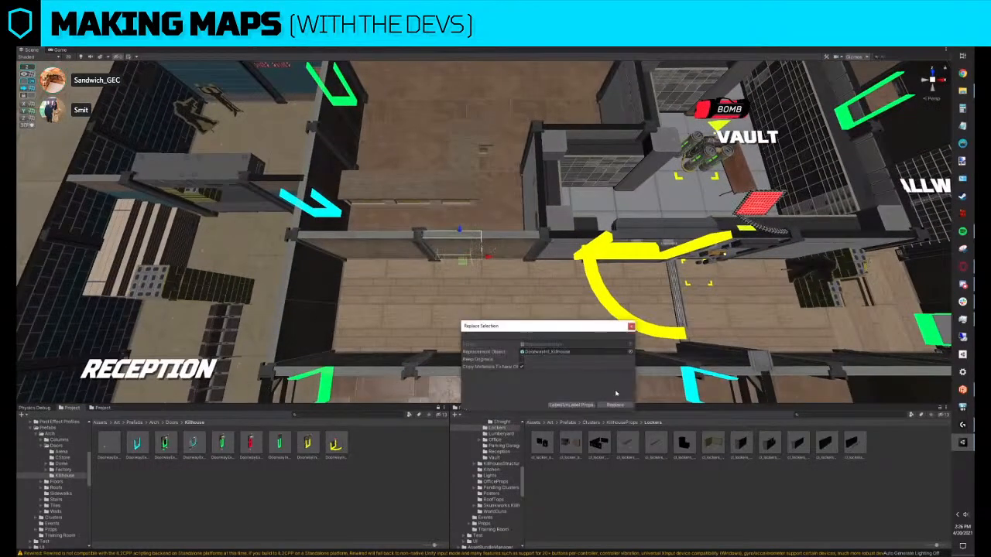
alt+drag(512, 250, 466, 225)
scroll(466, 225, down, 10)
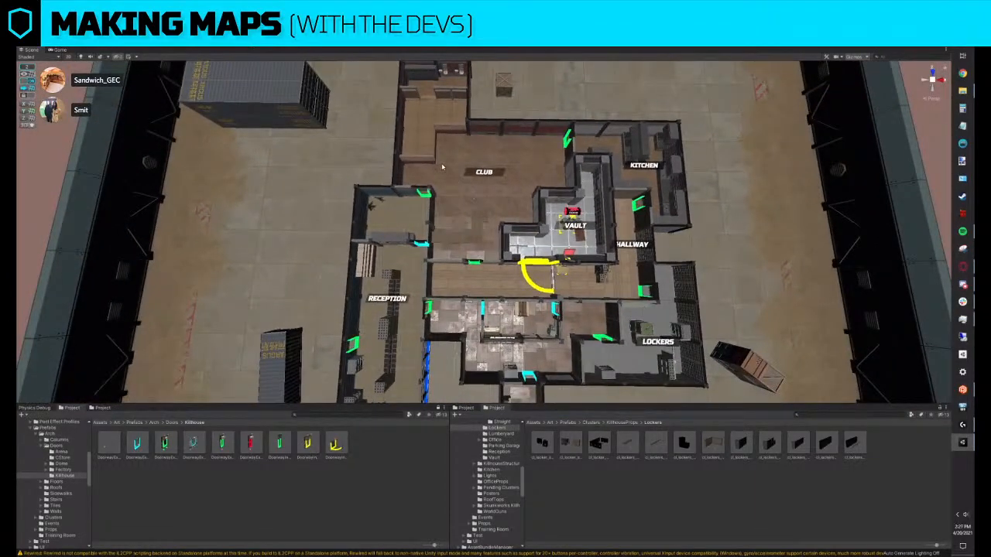
Rotate the stage and washroom sections from the club's narrow end and move them between the club floor and the vault
click(408, 138)
click(433, 124)
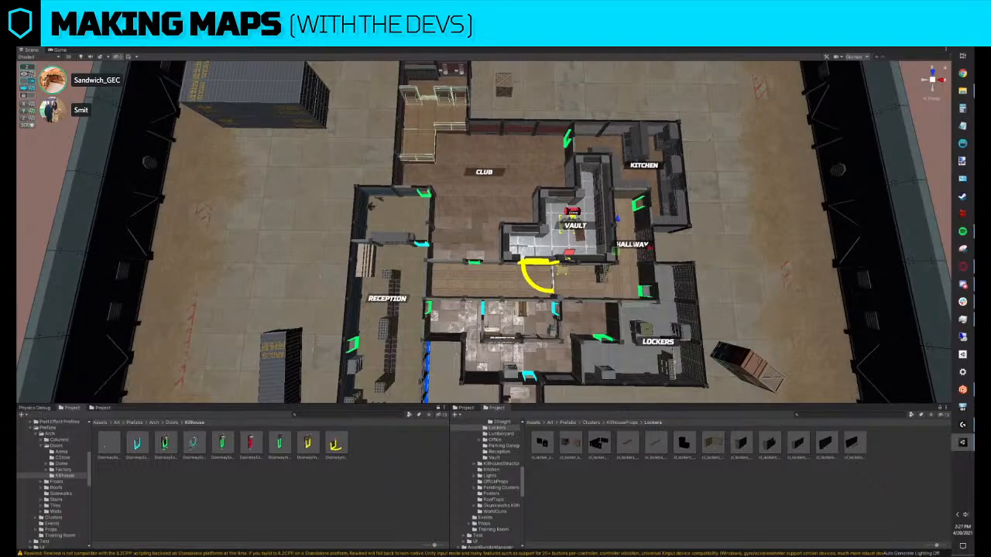
shift+click(430, 73)
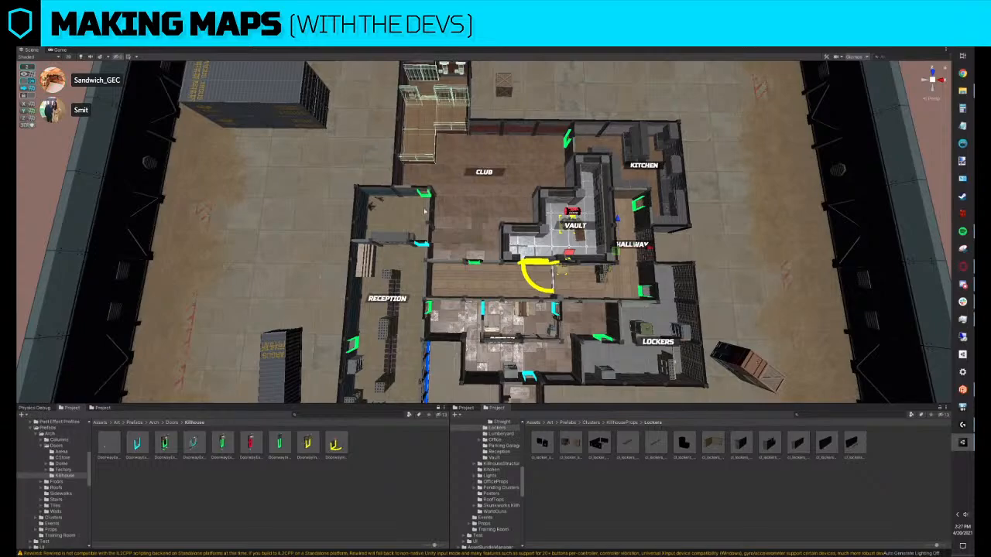
key(Delete)
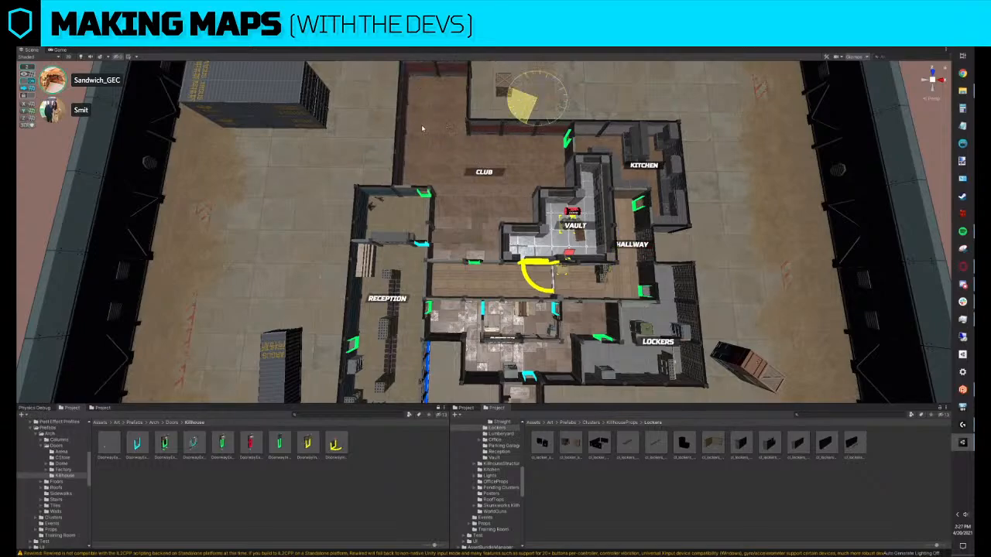
click(534, 115)
key(ctrl+z)
key(ctrl+z)
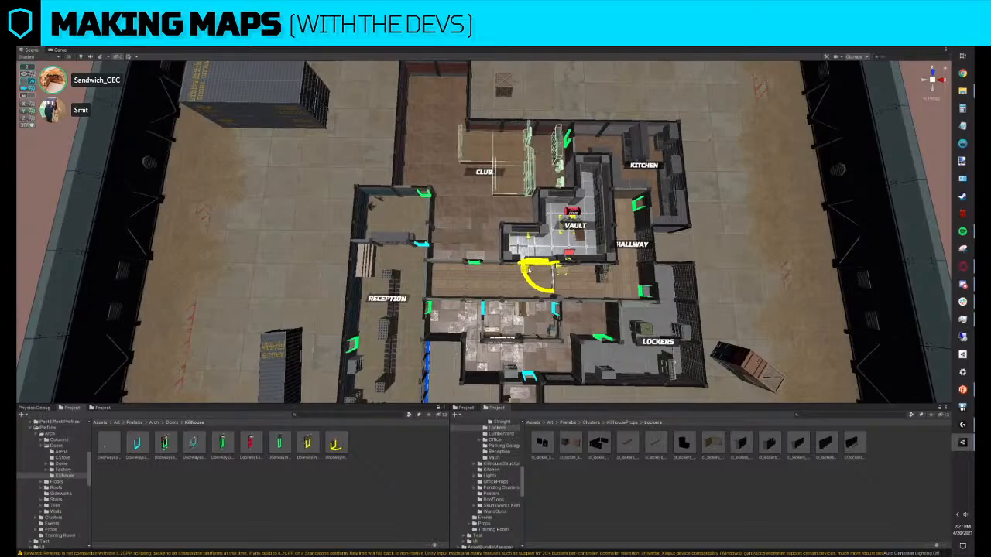
scroll(540, 173, up, 4)
scroll(540, 174, up, 6)
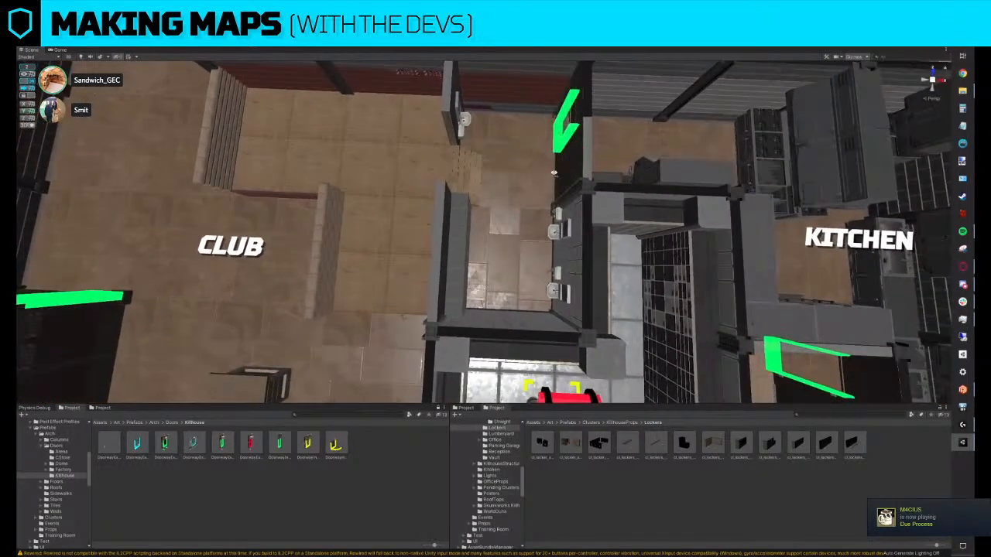
Place a copy of a stage floor section in the club's narrow end and replace it with the ClubTable_Booth cluster
key(s)
right_drag(554, 172, 469, 271)
scroll(487, 248, up, 3)
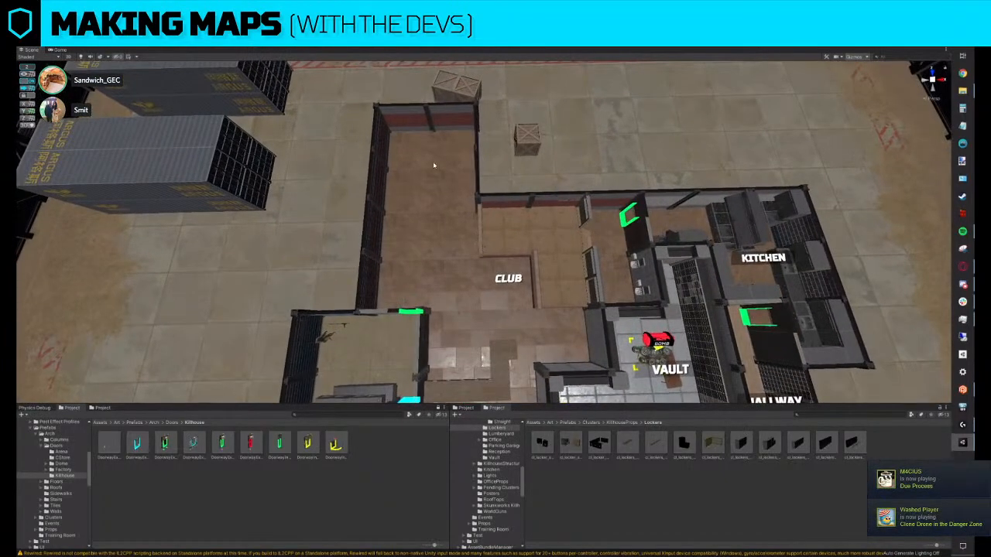
click(503, 239)
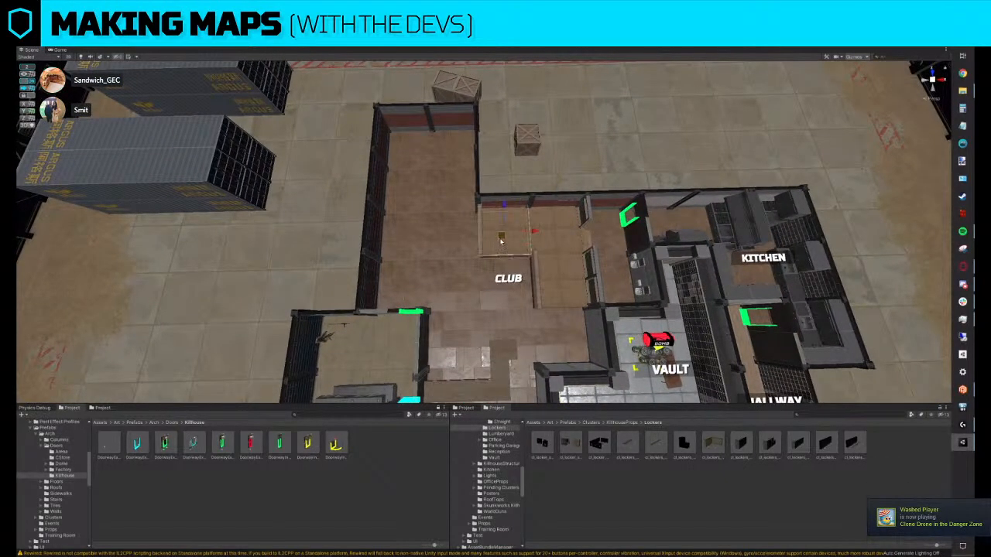
drag(501, 240, 434, 225)
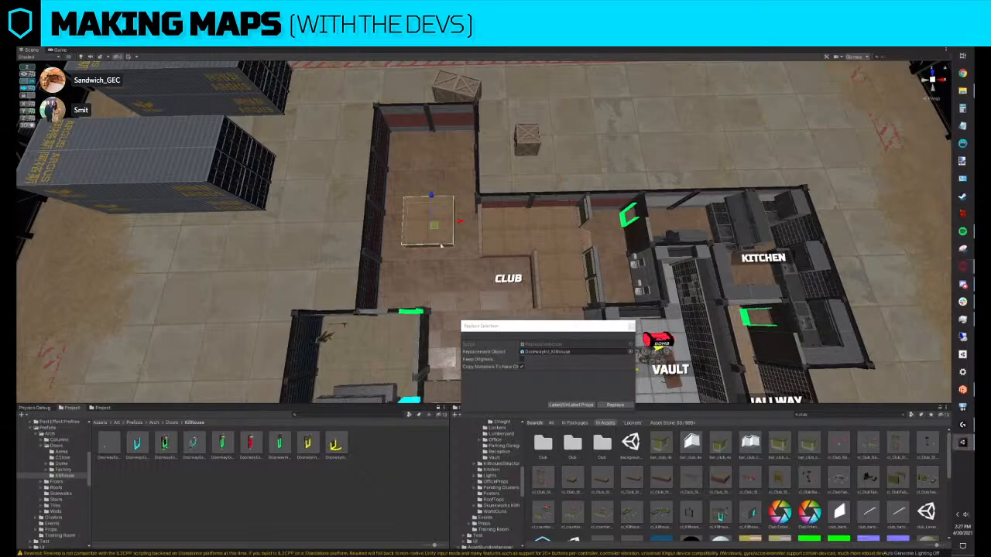
middle_drag(624, 407, 627, 398)
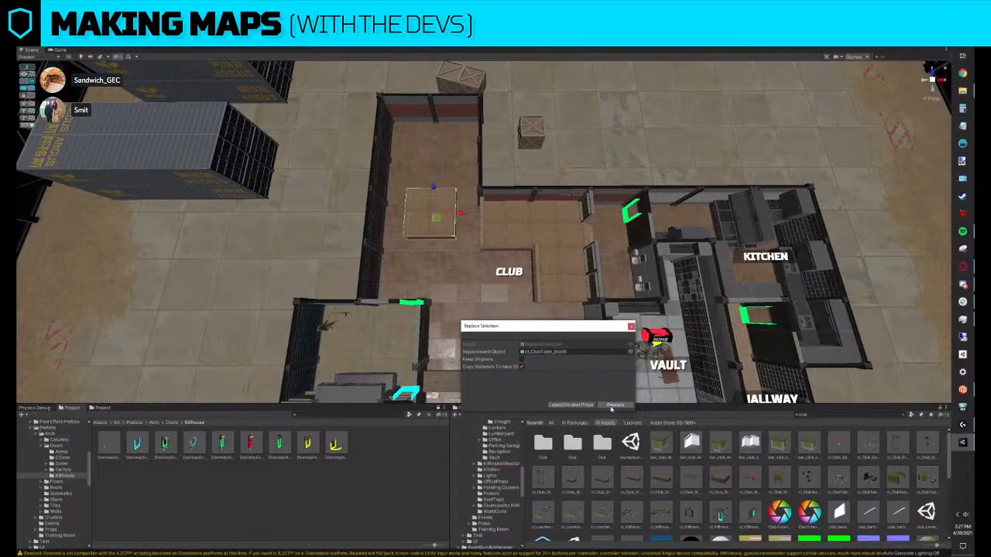
click(615, 405)
click(473, 235)
right_drag(575, 283, 561, 277)
click(631, 326)
key(f)
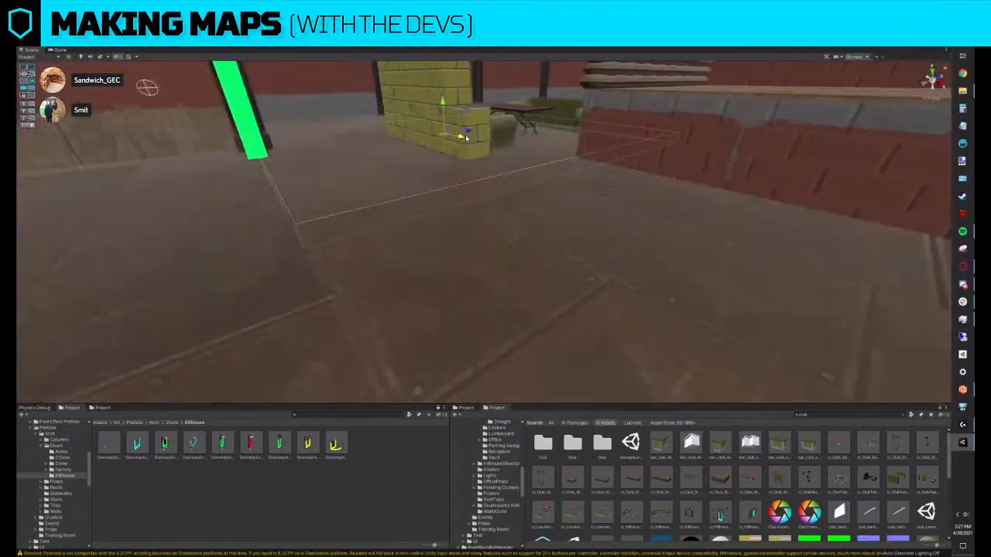
Raise the booth cluster onto the floor and move it into the far corner of the club's narrow end
click(451, 84)
right_drag(450, 84, 510, 153)
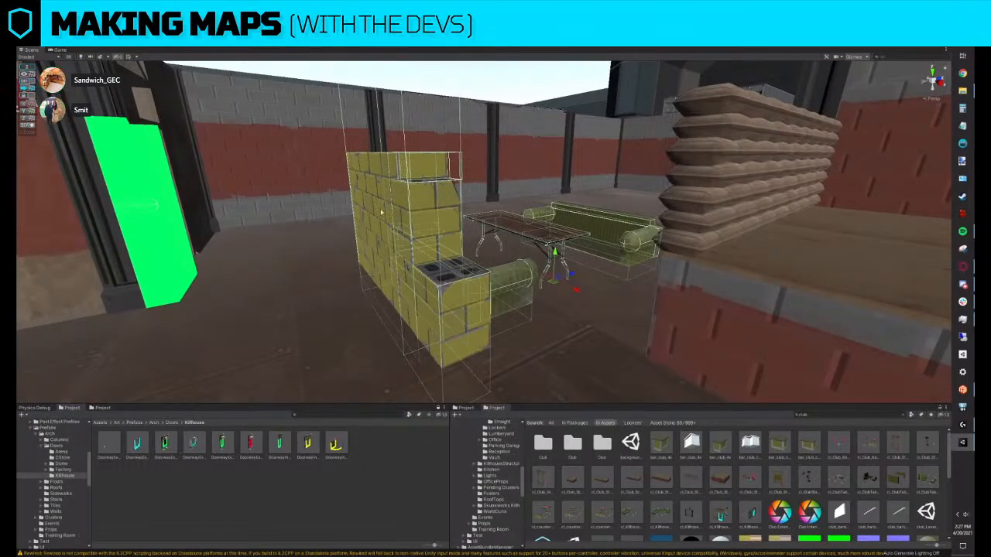
drag(555, 253, 558, 240)
right_drag(557, 240, 174, 156)
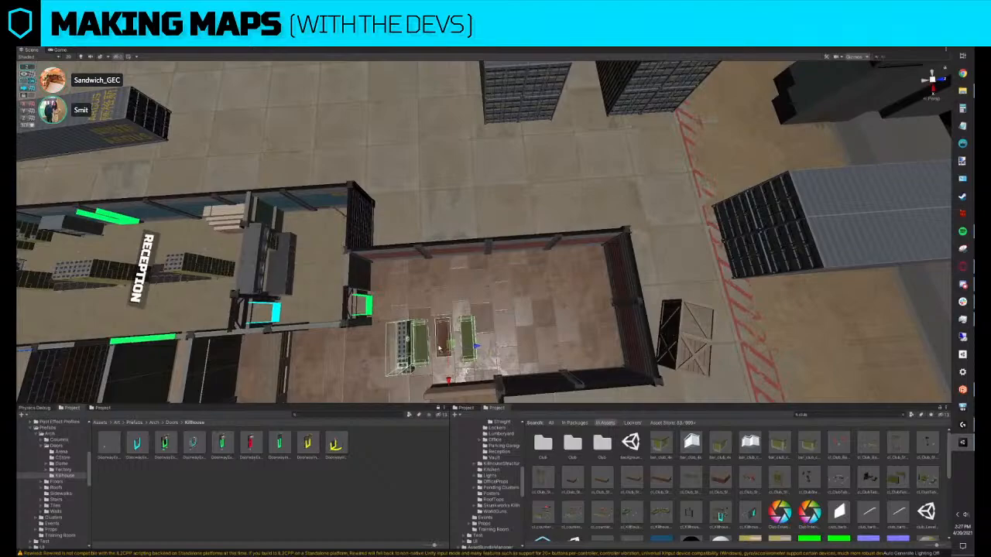
drag(450, 347, 650, 266)
Duplicate the booth cluster toward the opposite wall and replace the copy with the ClubTable cluster
key(ctrl+d)
drag(463, 245, 551, 245)
alt+drag(545, 244, 579, 263)
scroll(580, 263, down, 3)
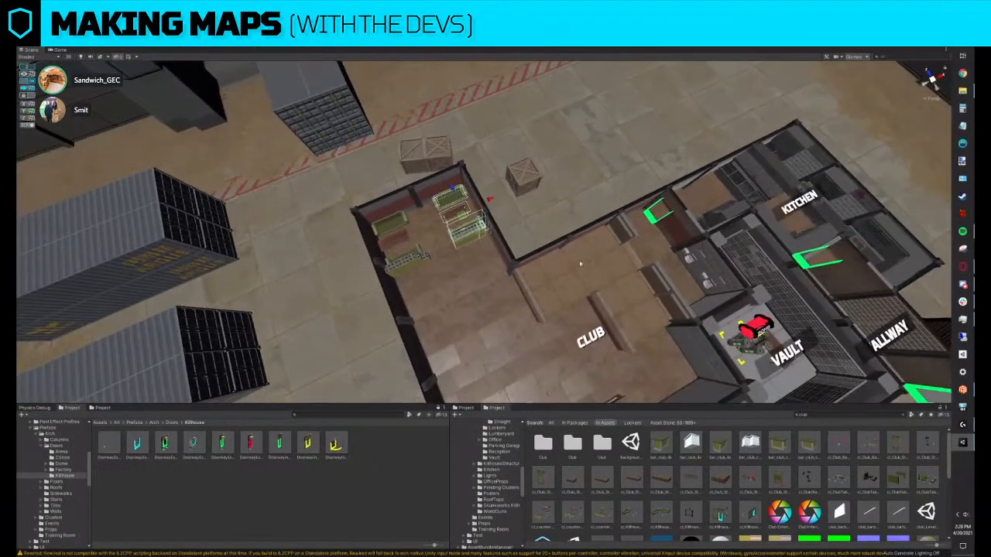
key(ctrl+r)
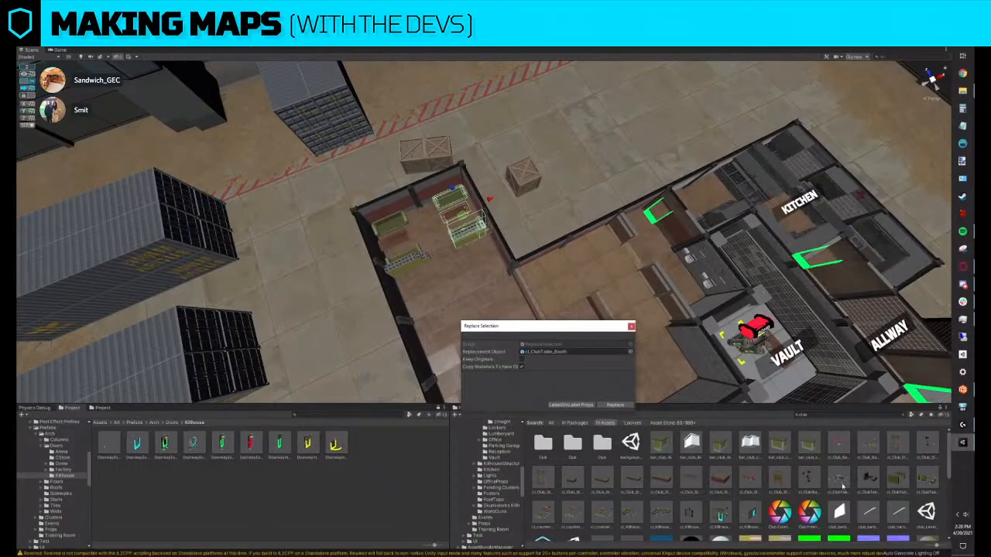
drag(842, 485, 560, 353)
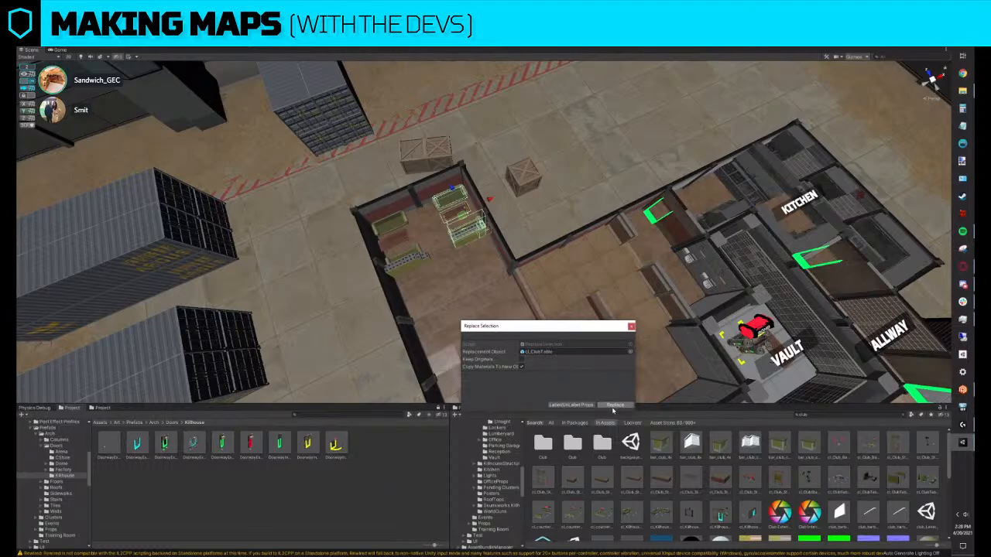
click(614, 406)
Move the round club table away from the far wall to the open floor near the doorway behind reception
right_drag(567, 260, 502, 208)
key(w)
click(495, 156)
key(e)
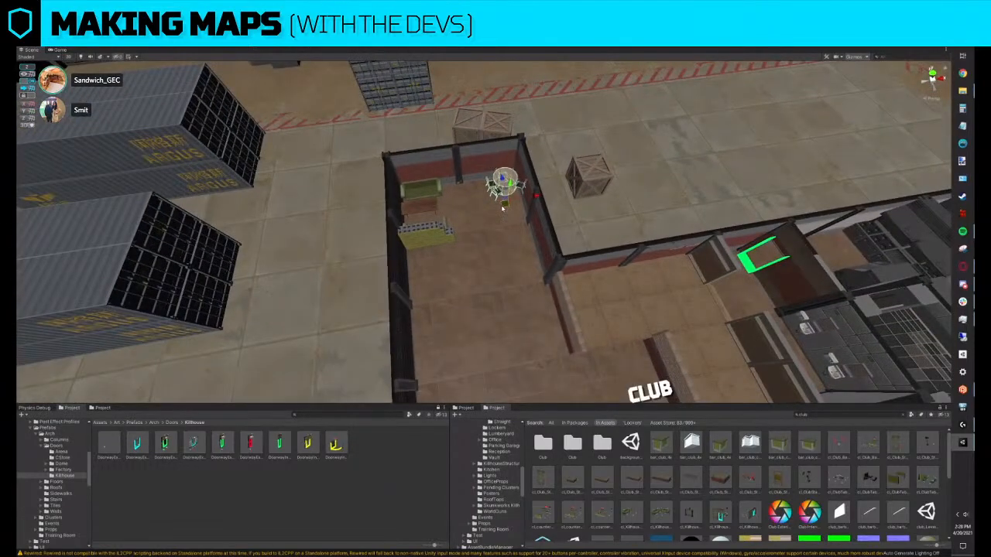
drag(503, 206, 462, 377)
right_drag(462, 377, 491, 314)
key(s)
Duplicate the round table back toward the club's far end and replace the copy with the Killhouse Club Stage corner couch cluster
key(ctrl+d)
drag(480, 304, 494, 207)
key(ctrl+r)
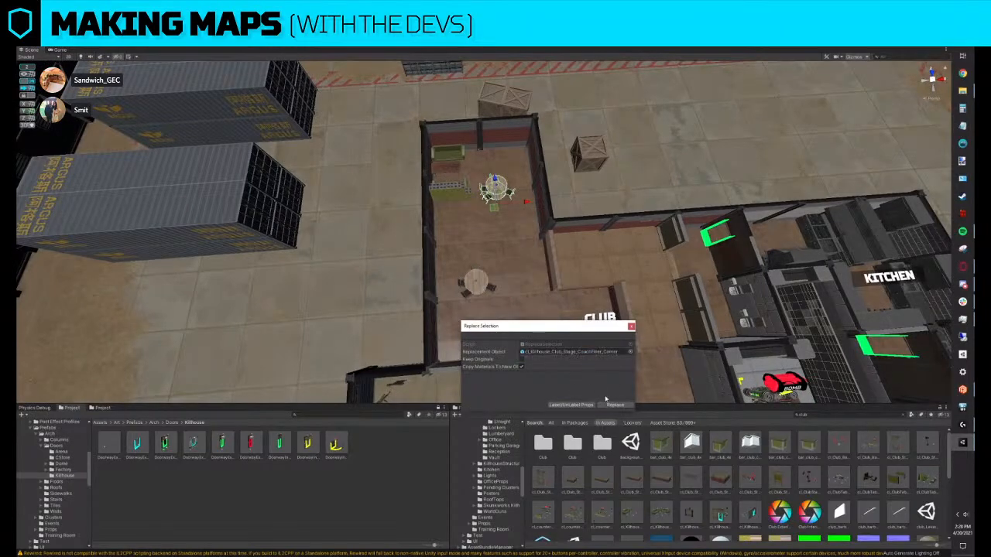
click(615, 405)
Rotate the corner couch cluster to match the free far corner of the club and move it toward the walls
click(481, 211)
key(e)
drag(491, 231, 663, 249)
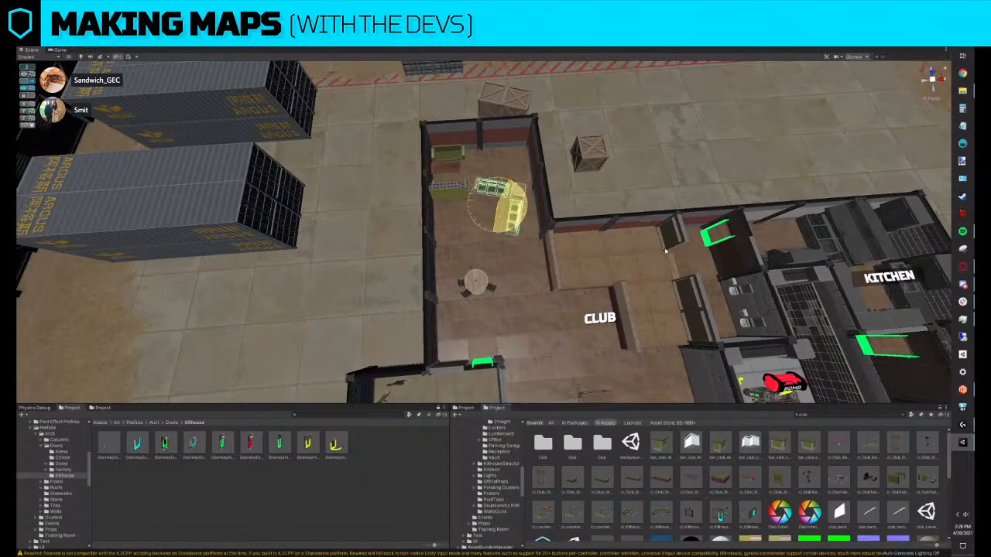
key(w)
drag(495, 208, 506, 170)
Adjust the snap settings and nudge the corner couch cluster tight against the walls of the club's far corner
key(w)
right_drag(506, 170, 551, 207)
click(27, 66)
click(89, 68)
text(1)
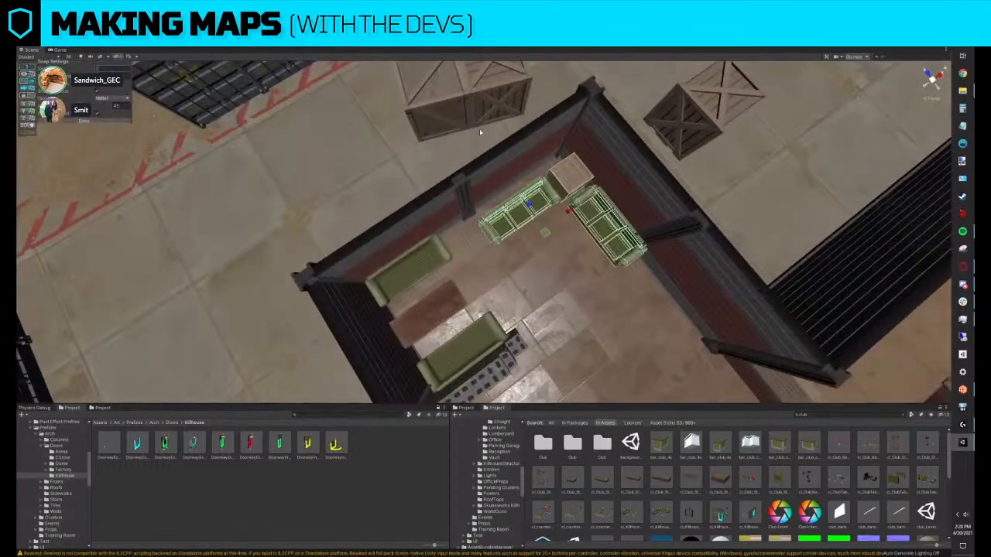
drag(546, 224, 536, 212)
key(s)
right_drag(537, 211, 488, 148)
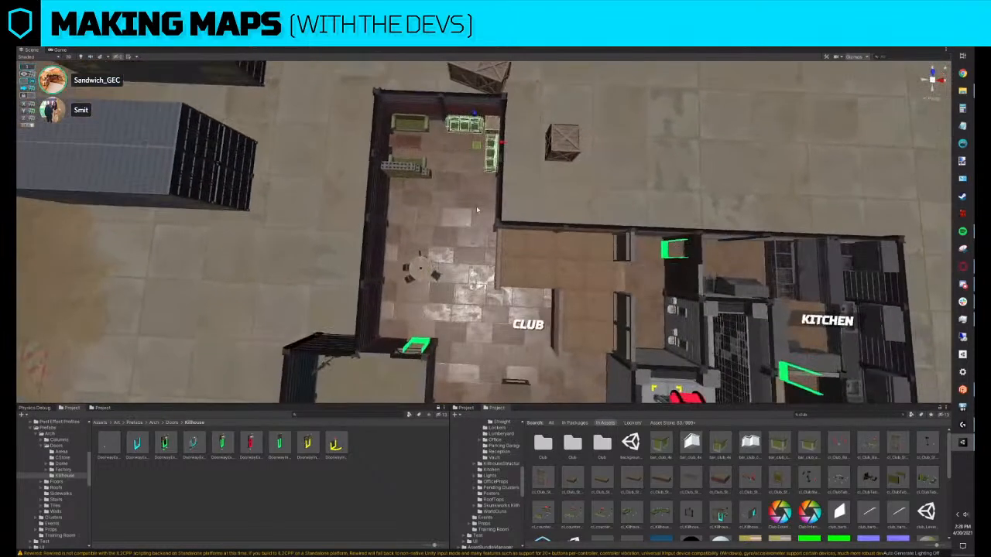
Duplicate the corner couch cluster toward the stage and replace the copy with a single-couch cluster
key(ctrl+d)
drag(479, 147, 476, 241)
key(ctrl+shift+r)
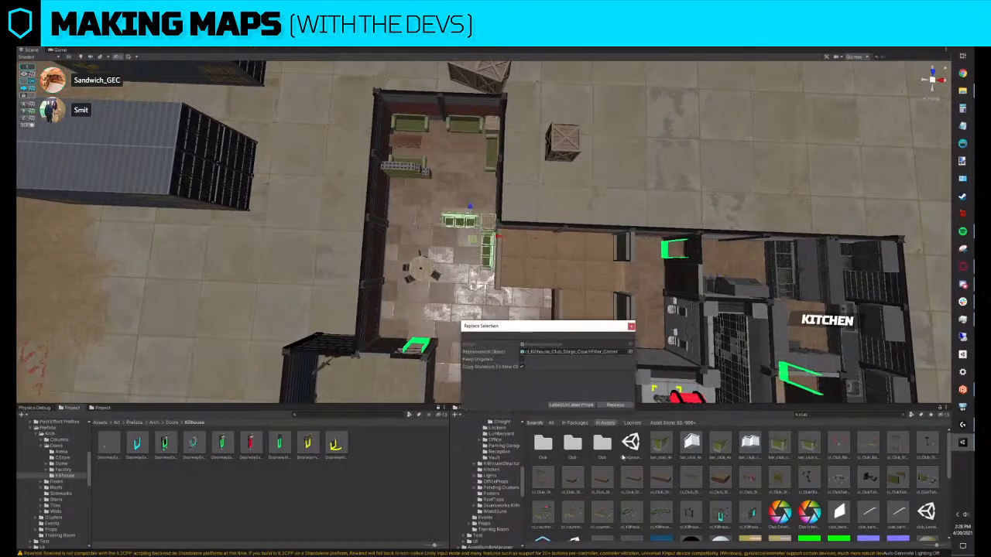
click(614, 405)
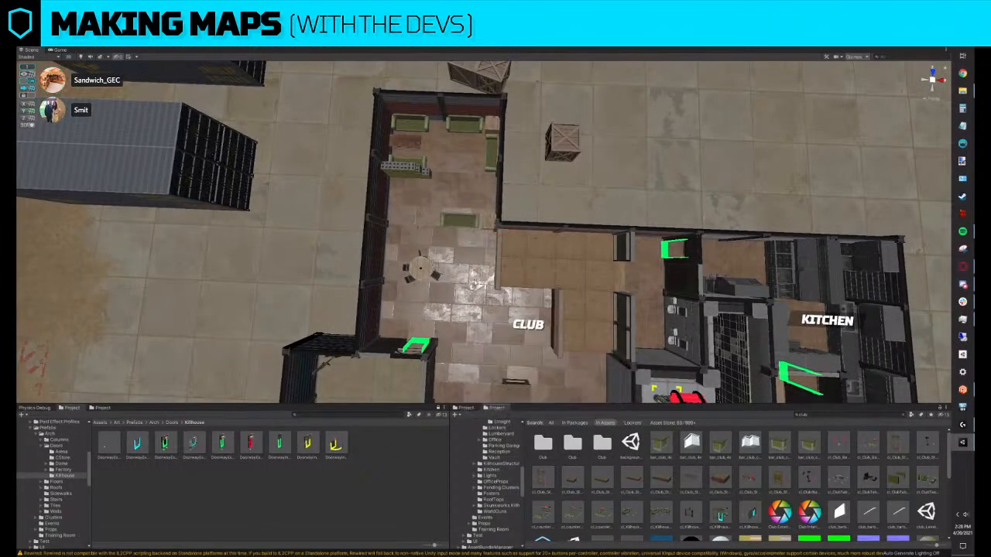
Rotate the single couch and place it against the short side edge of the stage
click(486, 223)
key(e)
drag(497, 246, 481, 260)
key(w)
key(q)
mouse_move(481, 261)
right_down()
mouse_move(497, 172)
mouse_move(495, 102)
mouse_move(442, 110)
mouse_move(473, 189)
mouse_move(503, 202)
mouse_move(507, 289)
mouse_move(479, 245)
right_up()
key(e)
right_drag(471, 194, 470, 168)
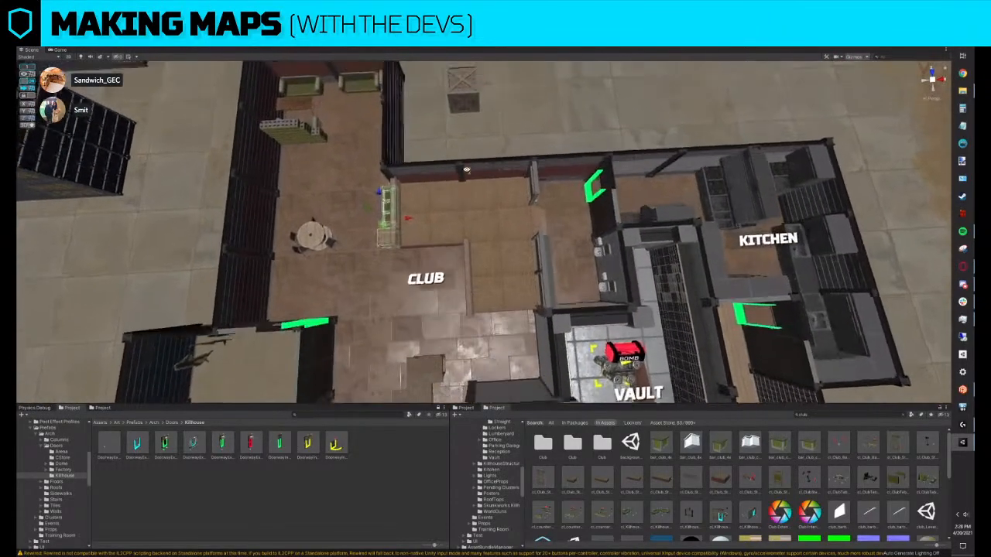
Rotate another couch and place it along the stage's front edge beside the CLUB label
click(537, 228)
middle_drag(538, 227, 531, 196)
key(e)
ctrl+drag(518, 223, 480, 221)
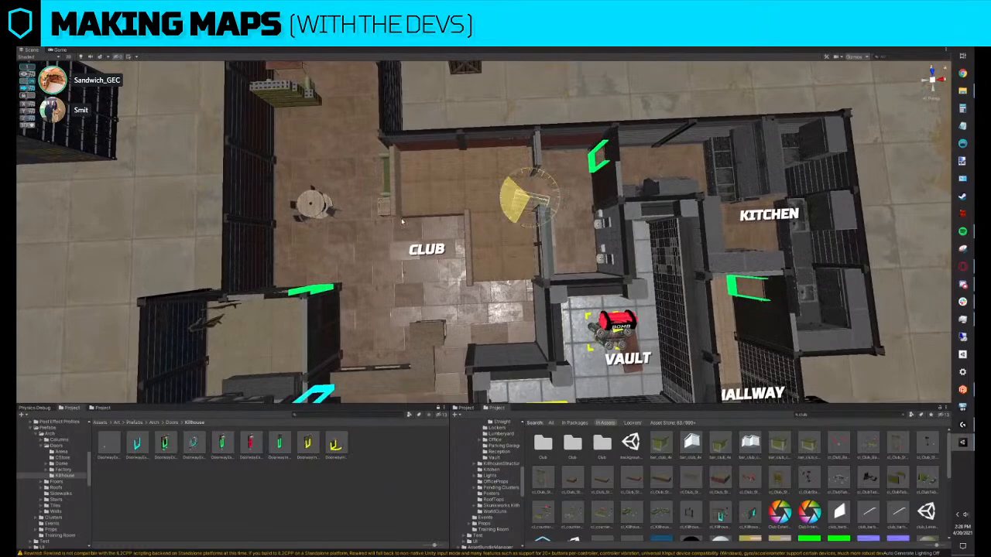
key(w)
drag(532, 201, 424, 224)
scroll(459, 218, down, 10)
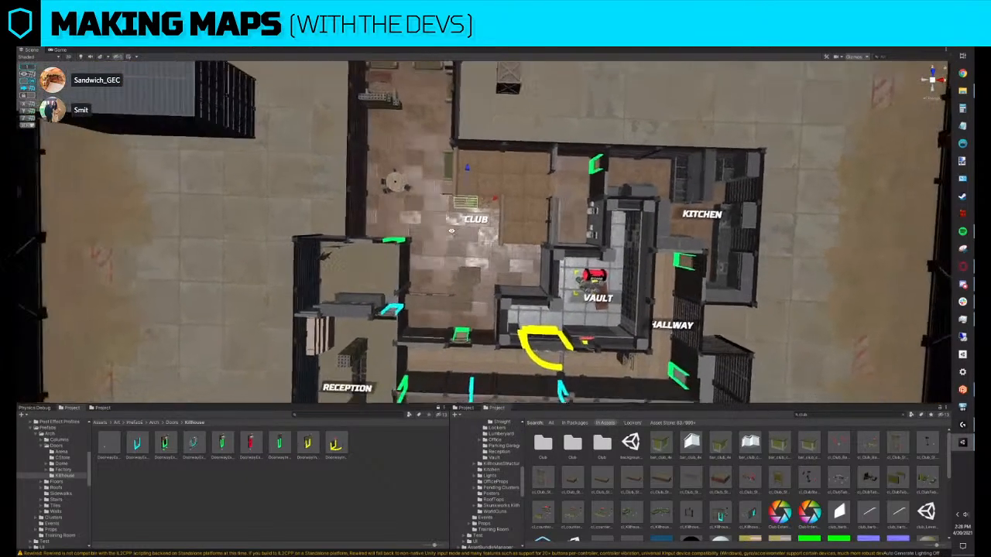
Move the truck from below the lockers to the open yard on the outer side of the kitchen and lockers
scroll(455, 223, down, 1)
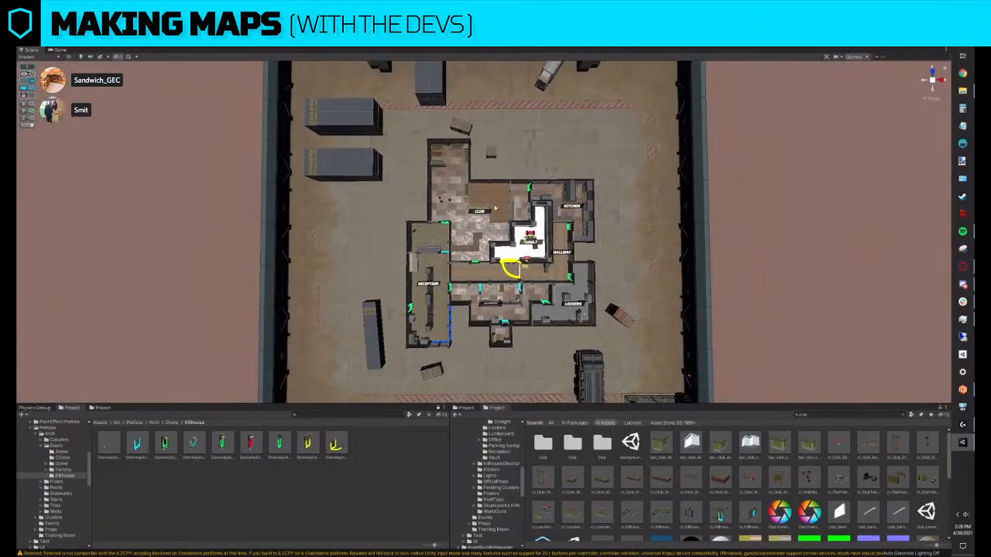
scroll(497, 237, up, 5)
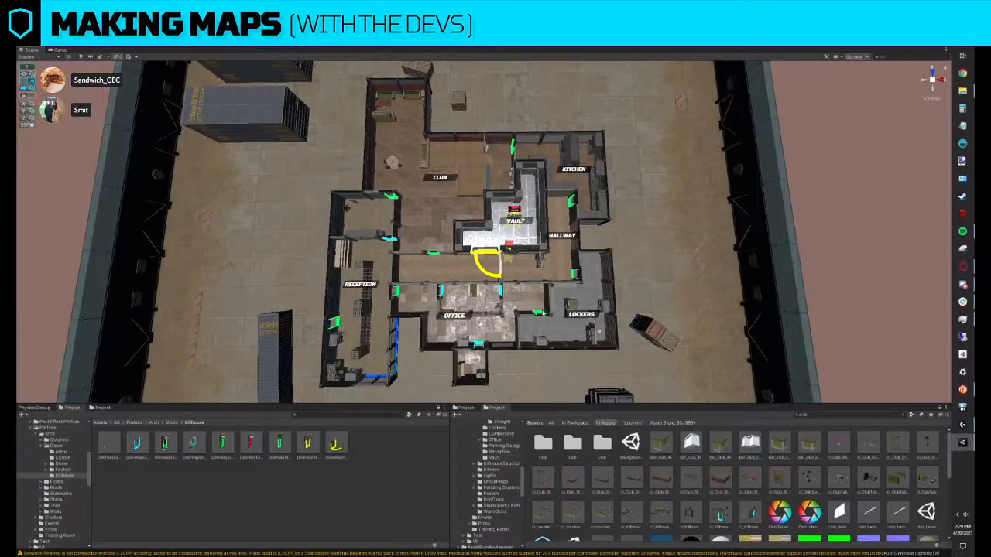
right_drag(543, 313, 524, 319)
key(e)
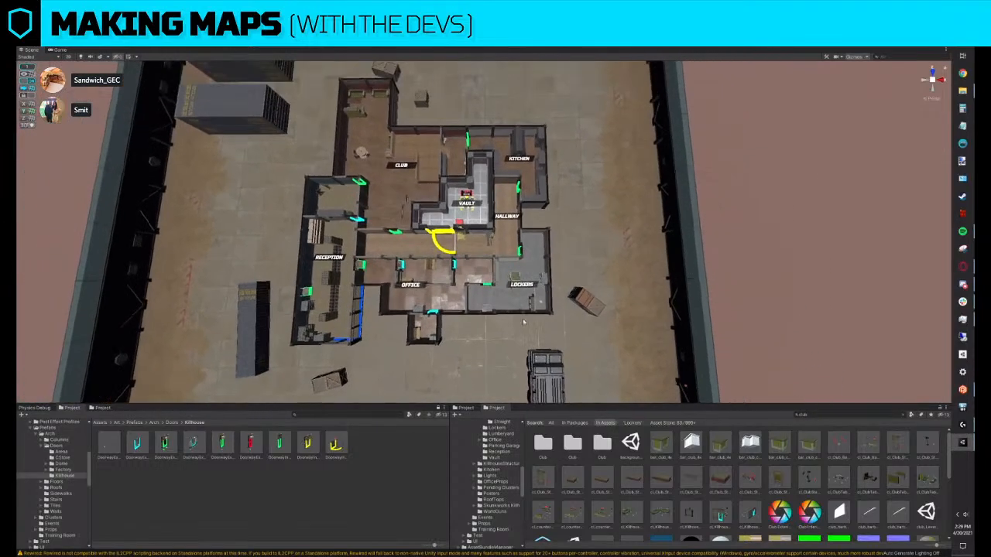
click(535, 386)
drag(536, 308, 616, 138)
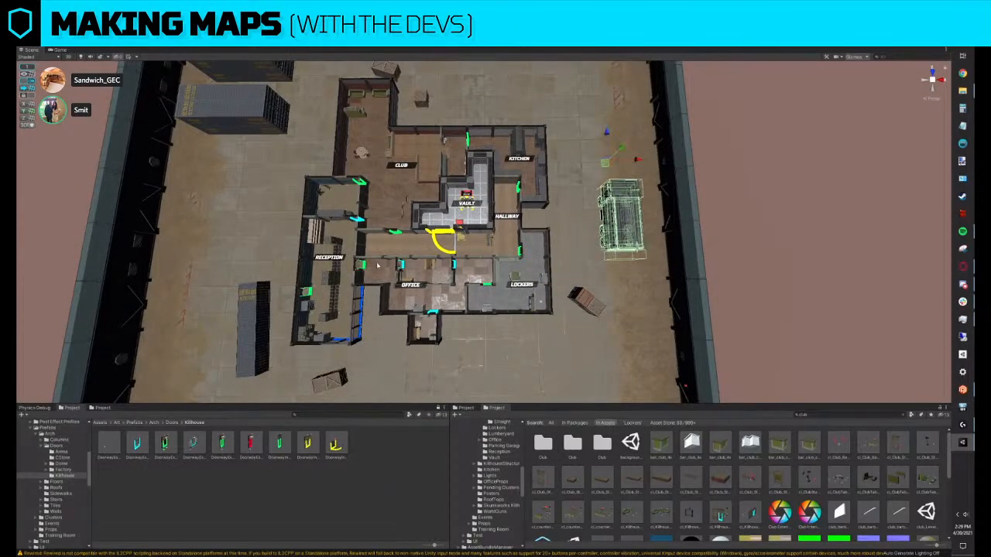
Move the red-marked device beside the vault door to the wall between the club and the room behind reception
scroll(377, 266, up, 2)
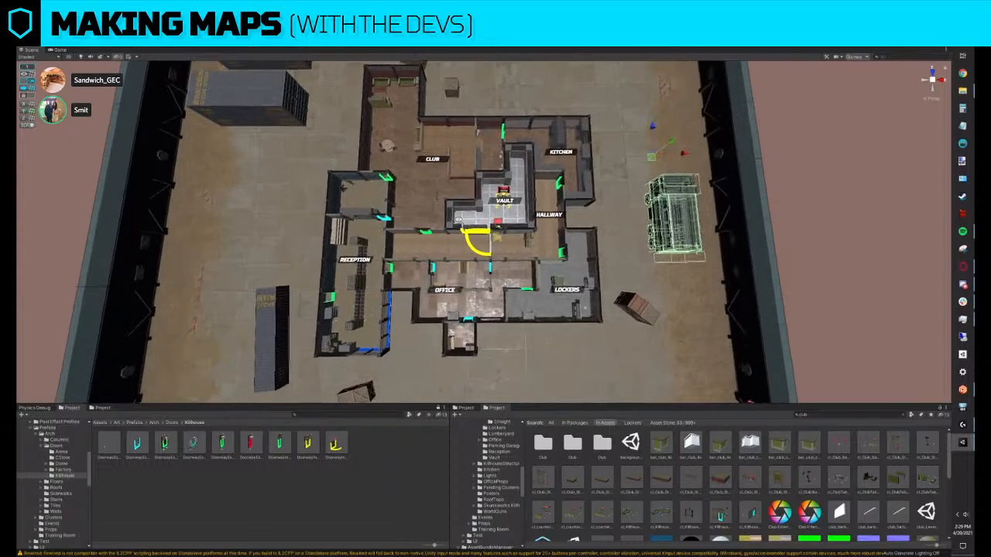
scroll(459, 221, up, 2)
click(516, 221)
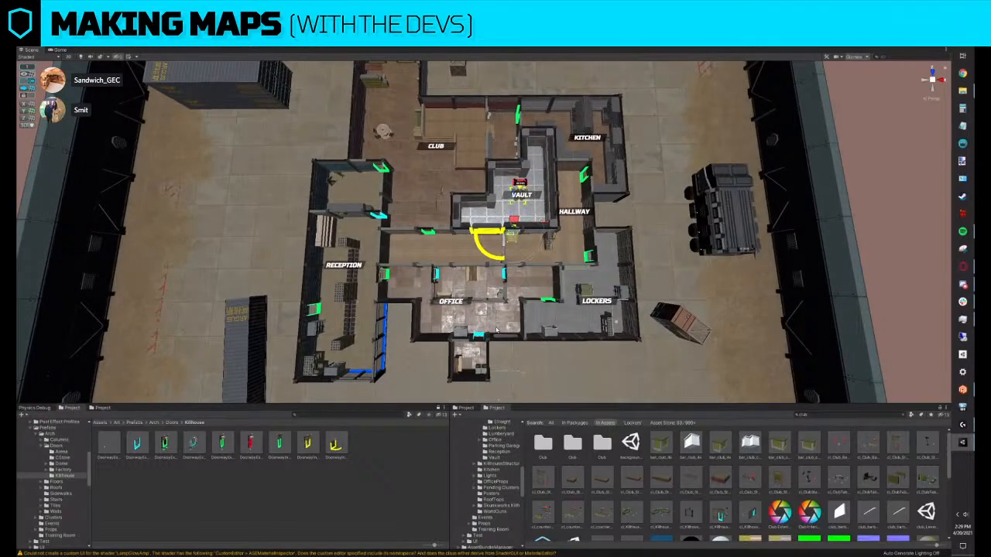
drag(512, 226, 390, 194)
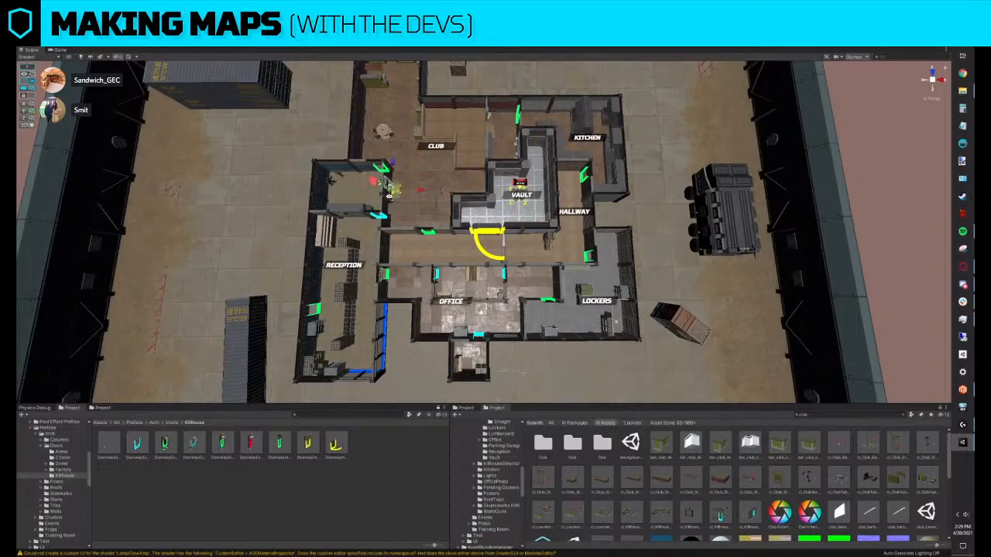
scroll(389, 194, up, 5)
scroll(388, 194, up, 3)
scroll(474, 219, down, 8)
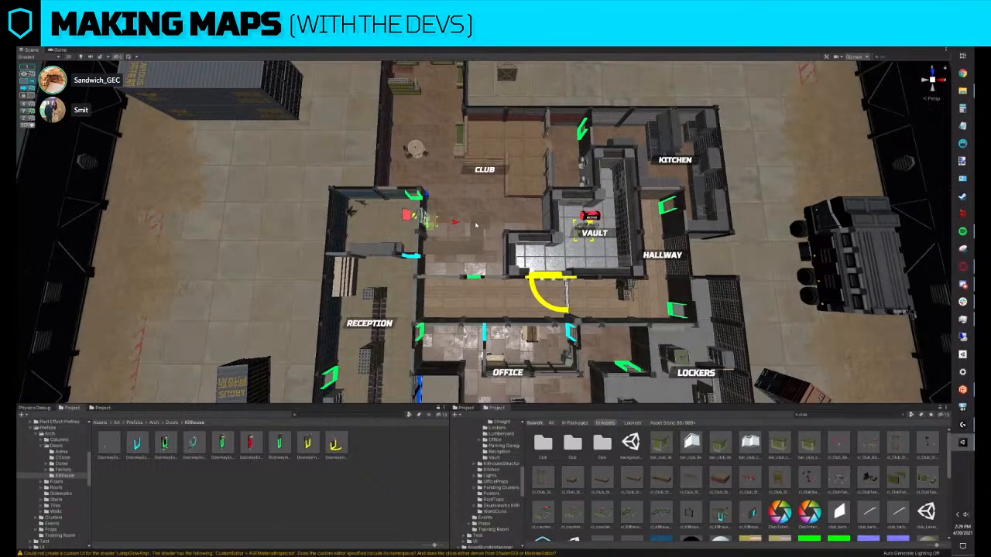
Rotate the red-marked device and move it to the outer wall of the kitchen
right_drag(484, 198, 486, 198)
key(s)
key(d)
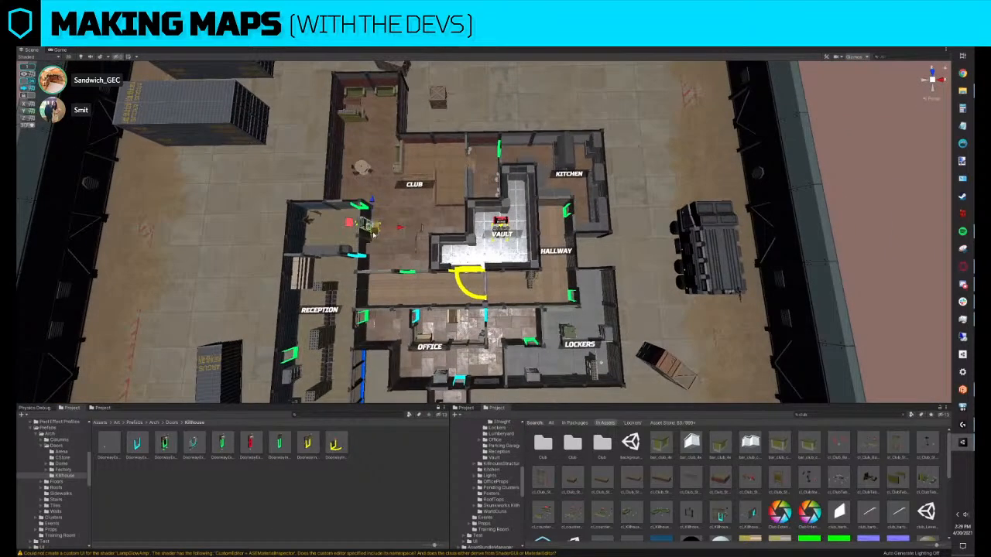
click(499, 186)
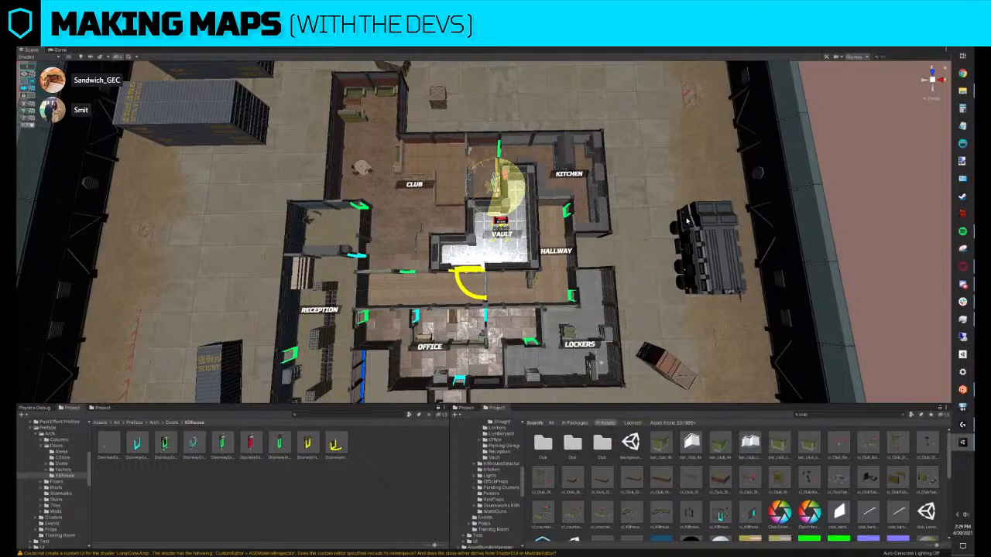
key(Delete)
mouse_move(545, 213)
right_down()
mouse_move(531, 203)
mouse_move(532, 215)
right_up()
drag(488, 174, 586, 152)
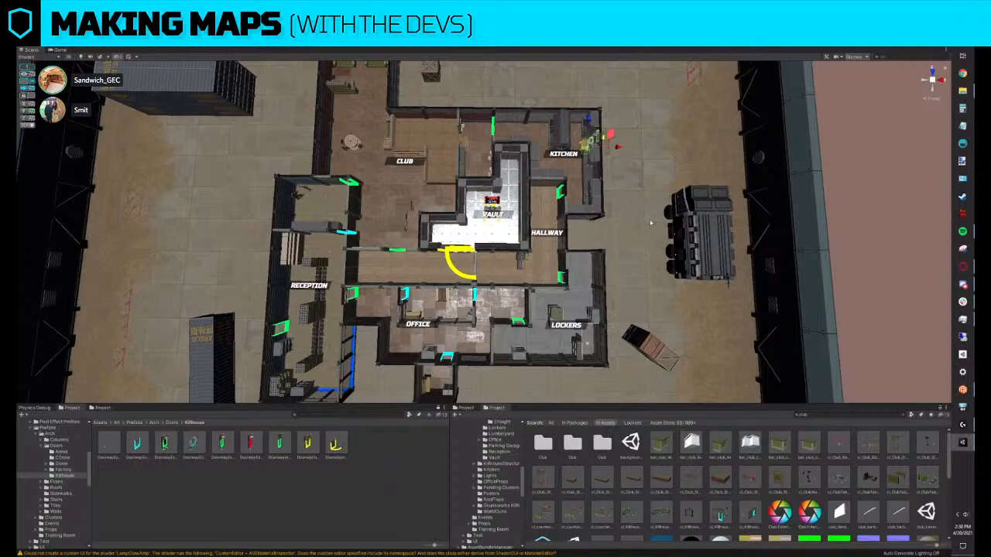
scroll(652, 218, down, 1)
scroll(652, 219, down, 1)
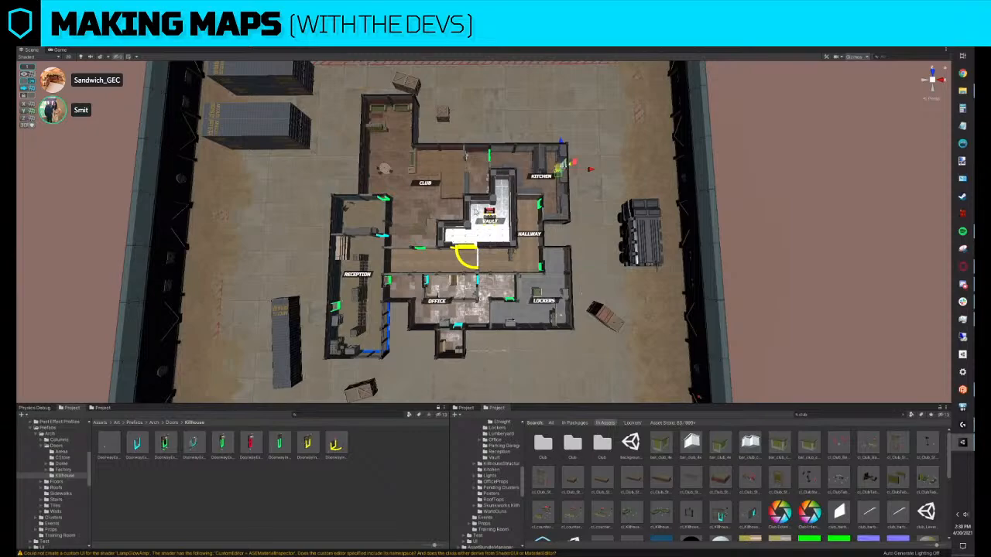
Clear the cabinets from the vault's club-side corner and swap the rotated vault door with the wall panel facing the club
scroll(474, 211, up, 8)
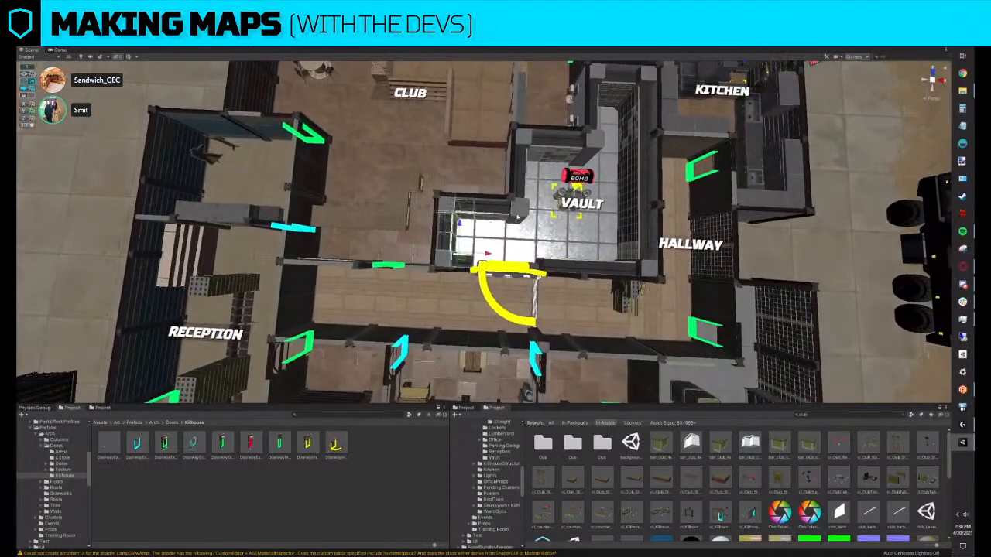
click(465, 202)
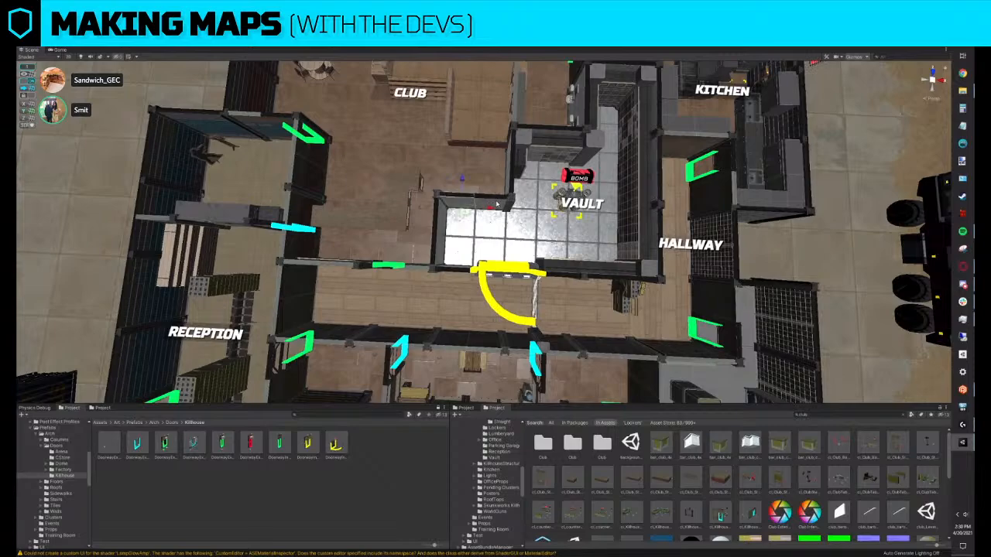
shift+click(489, 204)
shift+click(502, 276)
shift+click(622, 191)
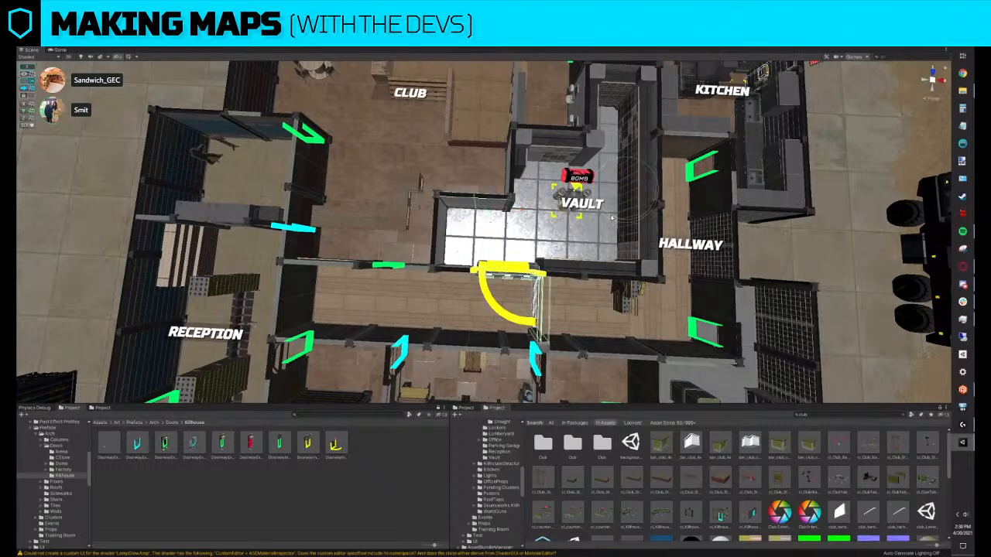
drag(596, 218, 801, 246)
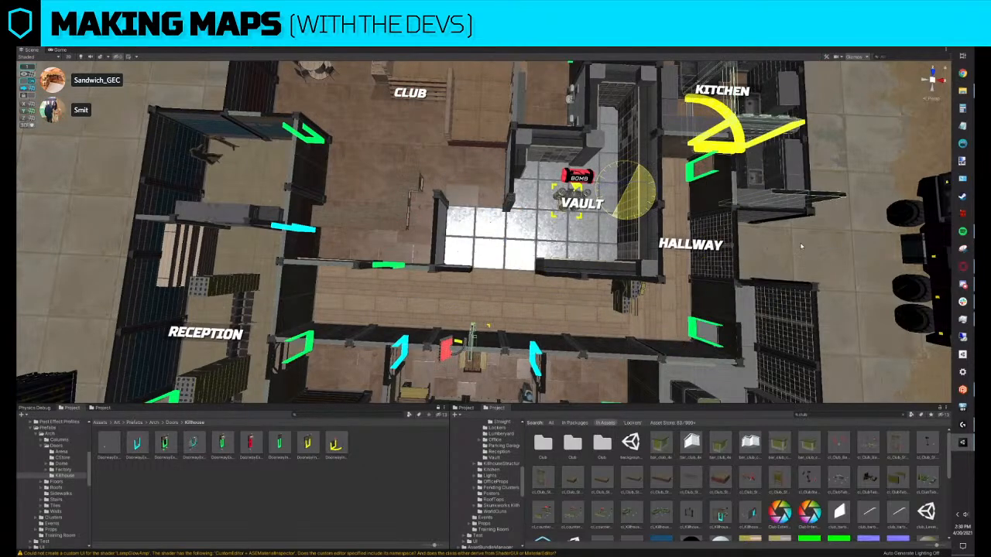
key(w)
drag(636, 211, 352, 287)
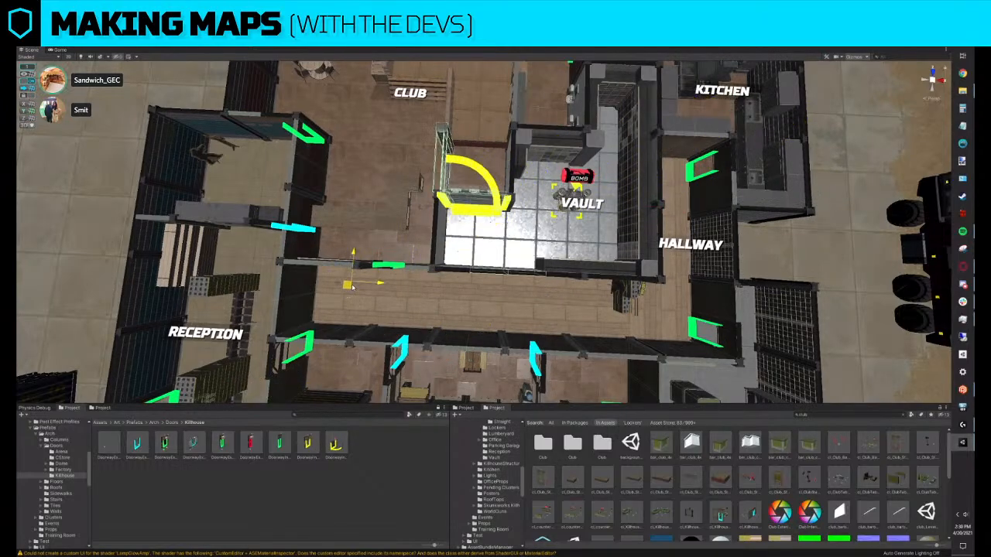
Move the red-marked device to the vault's outer corner facing the hallway
scroll(352, 287, down, 5)
click(344, 313)
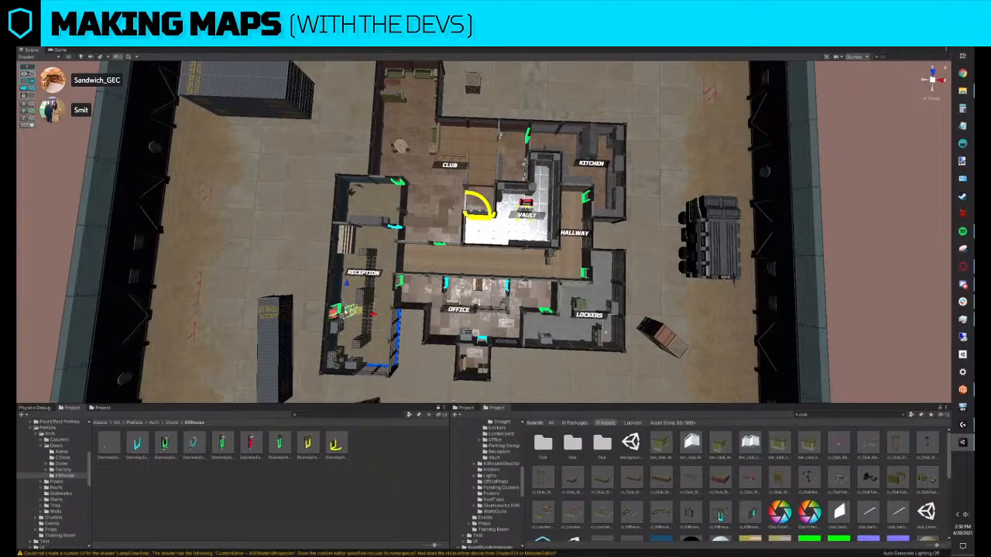
drag(364, 312, 564, 226)
scroll(564, 225, up, 5)
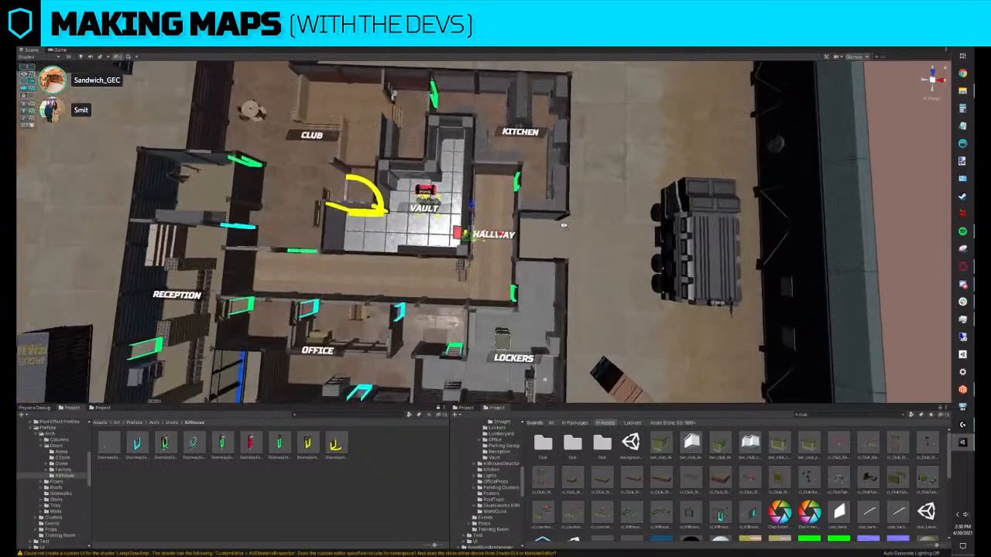
scroll(554, 226, down, 4)
right_drag(555, 226, 539, 225)
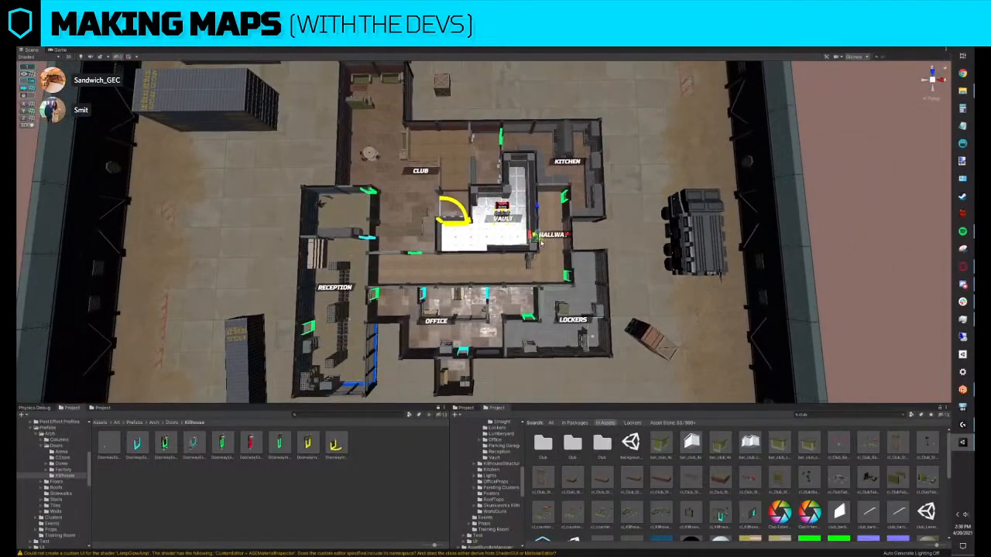
scroll(537, 226, up, 1)
scroll(536, 224, up, 1)
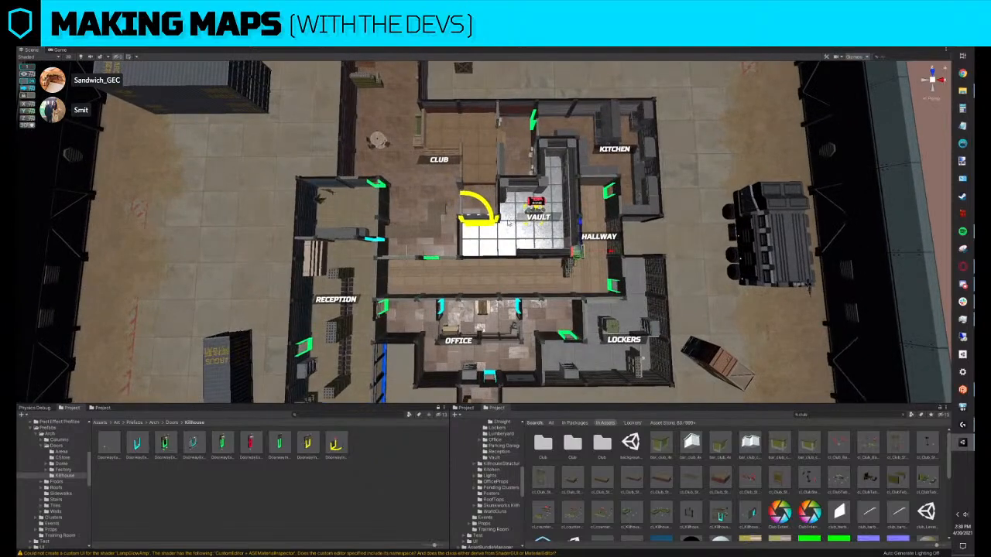
Examine the layout around the vault door, the club, the hallway and the lockers
right_drag(472, 217, 469, 214)
scroll(469, 214, down, 3)
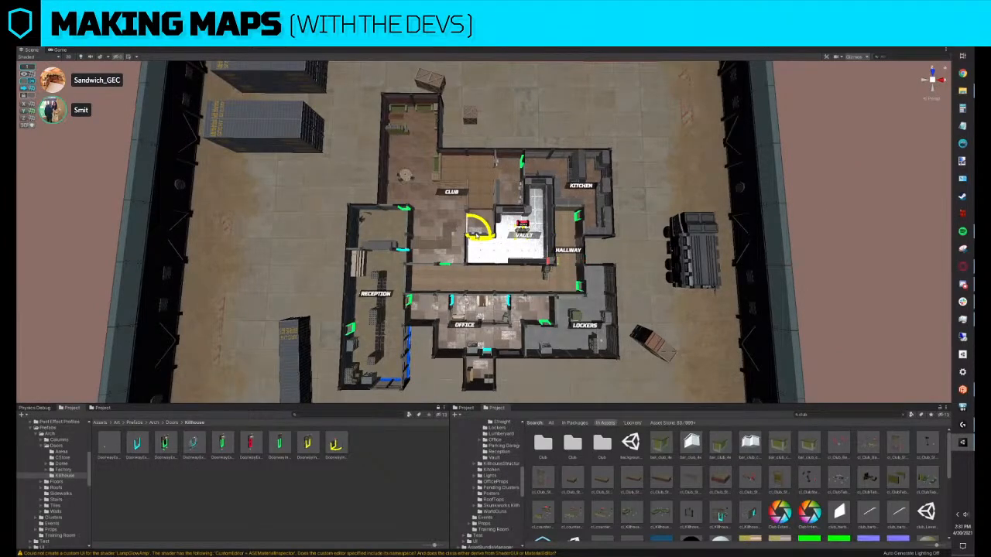
scroll(473, 250, up, 3)
alt+scroll(473, 249, up, 5)
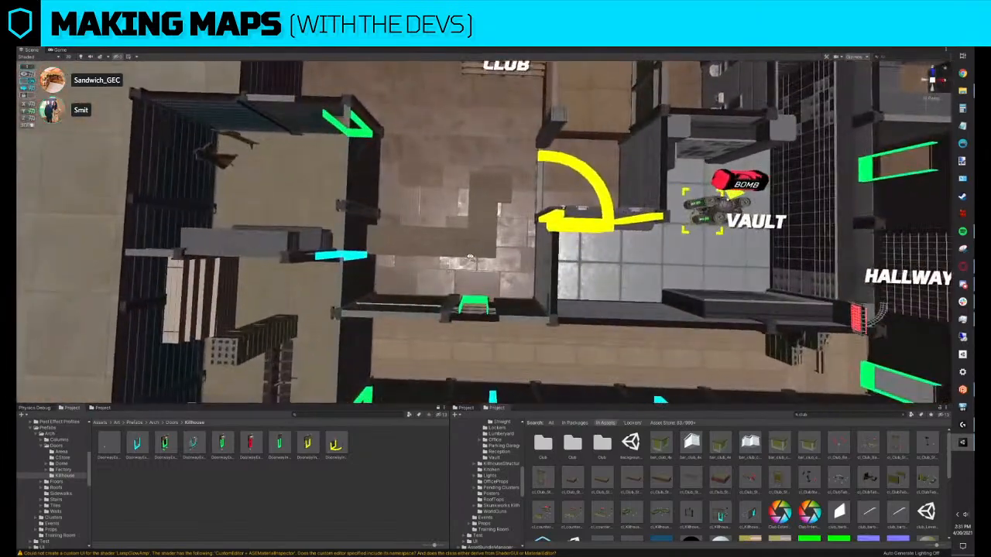
alt+scroll(473, 248, down, 7)
alt+drag(473, 248, 494, 244)
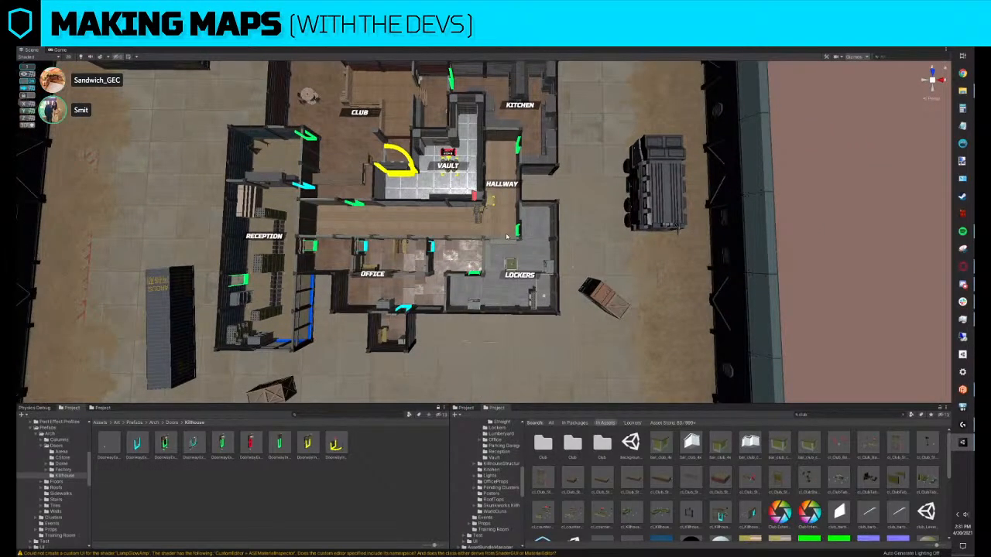
middle_drag(506, 237, 572, 236)
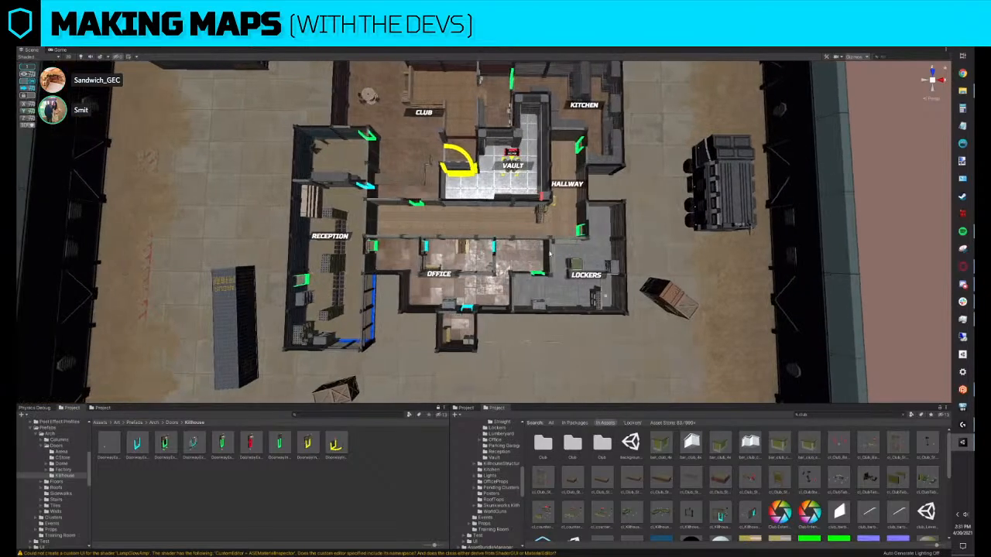
Move the truck from the yard outside the kitchen to the yard between the shipping containers and the club
click(725, 186)
scroll(725, 186, down, 3)
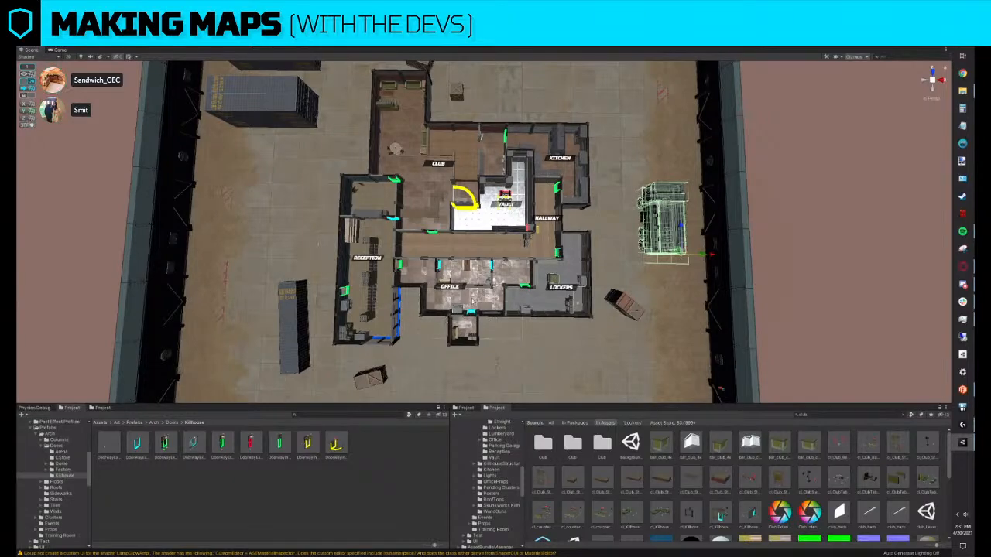
drag(663, 239, 335, 122)
middle_drag(203, 119, 354, 133)
Delete the shipping container nearest the truck on the club side of the yard
click(418, 125)
key(e)
key(w)
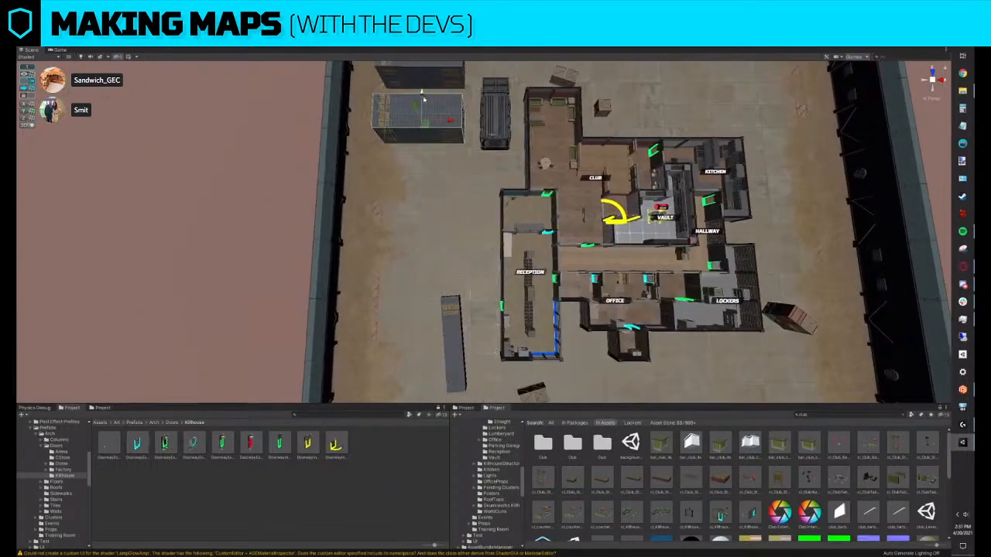
drag(420, 91, 419, 170)
click(495, 128)
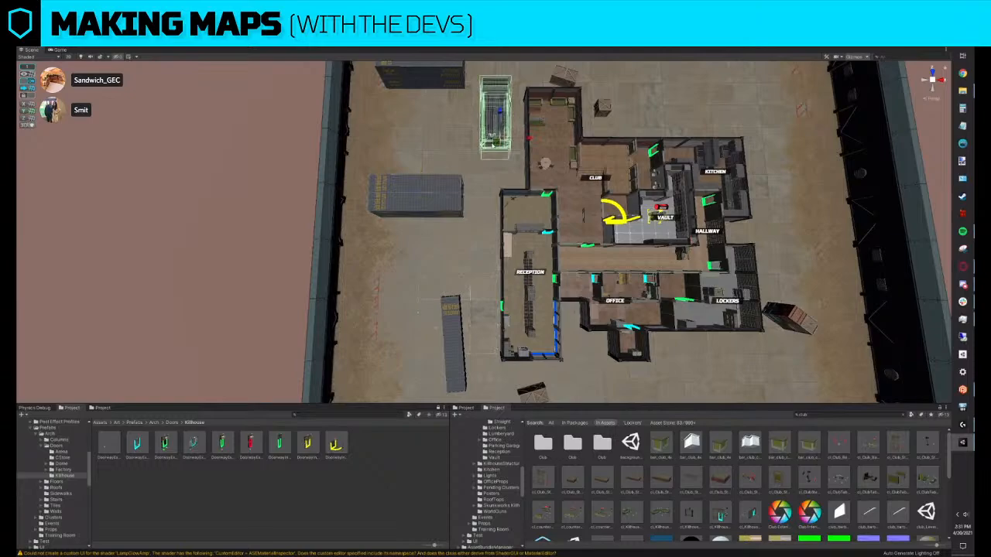
click(438, 187)
key(Delete)
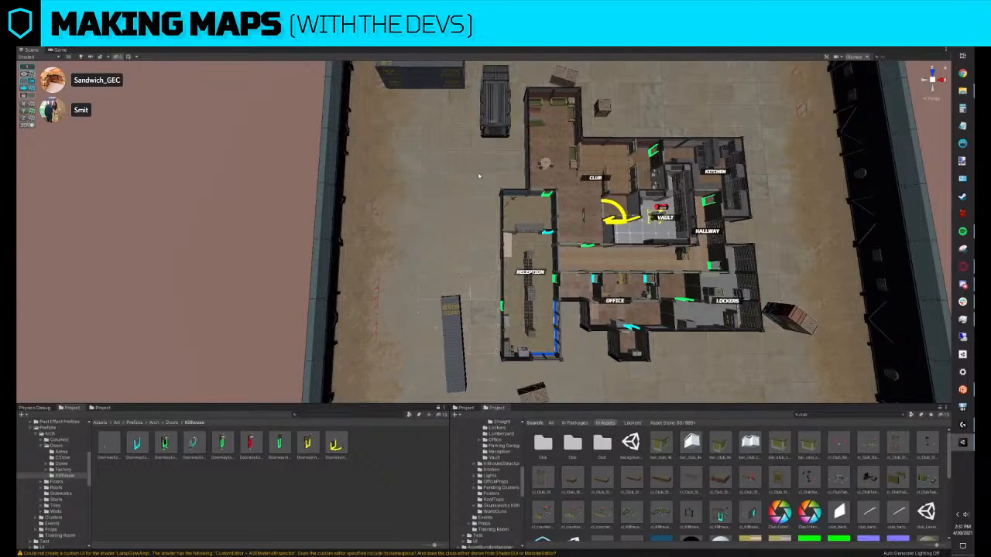
Slide the grey box along the outer wall of the lockers room, away from the wall panel near the office
key(e)
right_drag(496, 166, 512, 169)
key(d)
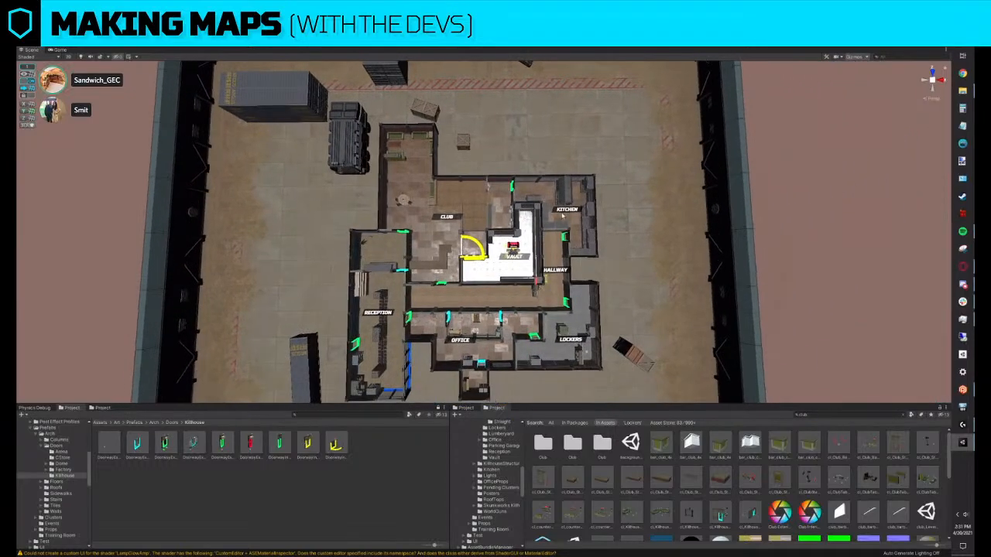
right_drag(562, 216, 513, 264)
key(w)
key(d)
click(505, 270)
drag(530, 272, 566, 273)
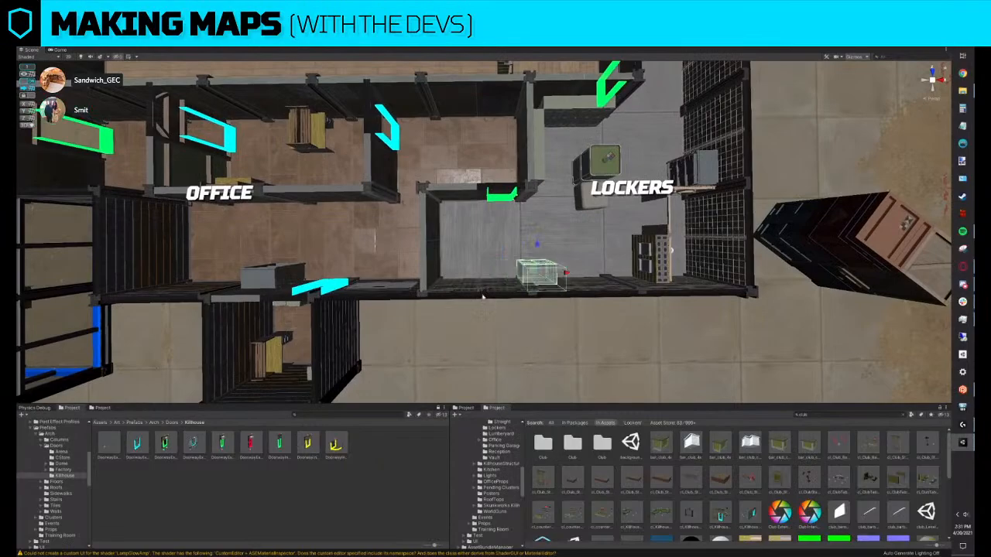
Replace the outer wall panel of the lockers room nearest the office with the red doorway prefab
click(488, 290)
key(ctrl+r)
drag(250, 445, 565, 353)
key(s)
right_drag(535, 282, 542, 249)
click(620, 405)
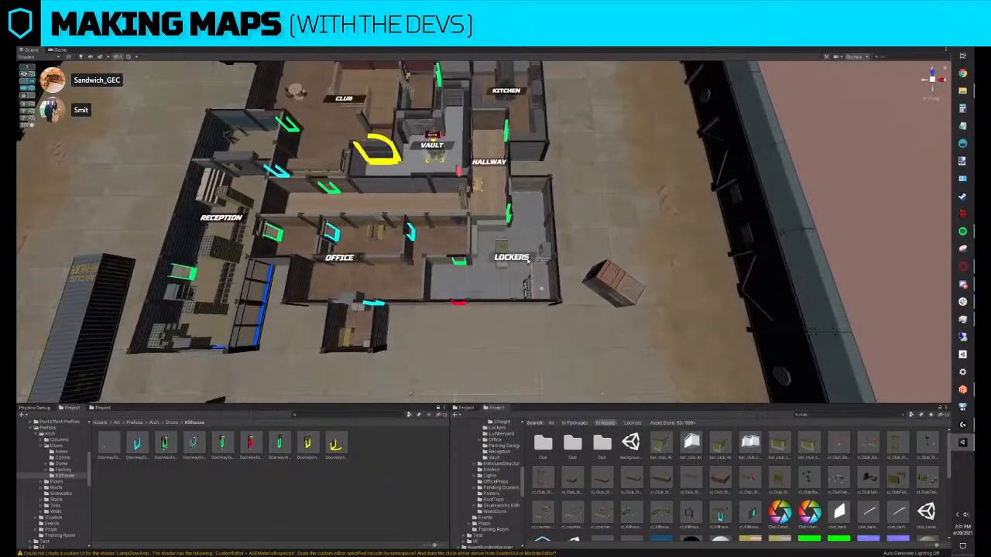
Rotate the olive-topped crate in the middle of the lockers room to an angle
click(503, 248)
key(e)
drag(515, 284, 547, 280)
key(e)
right_drag(548, 280, 535, 273)
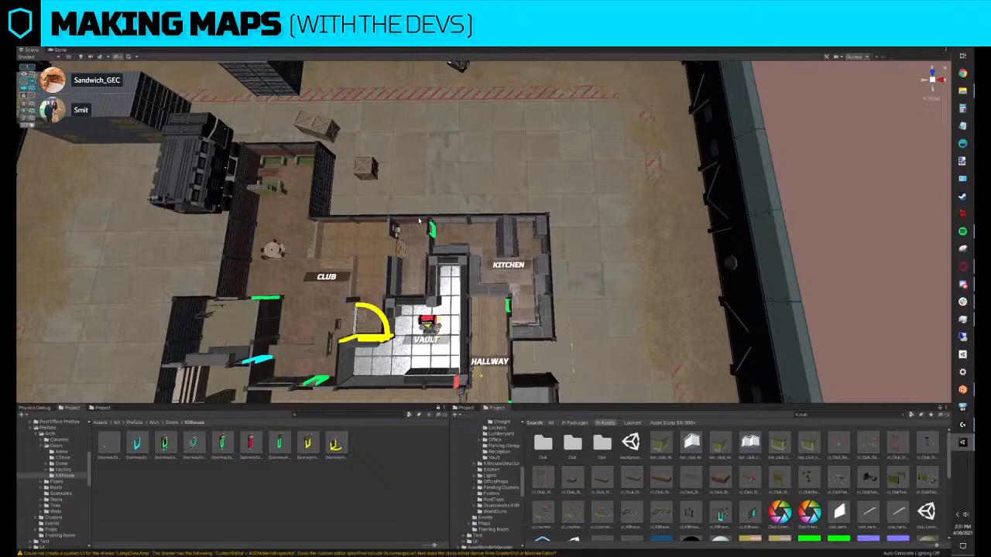
Replace the club's outer side wall panel near the far couches with the red doorway prefab
key(w)
key(a)
right_drag(418, 220, 464, 225)
key(s)
click(433, 178)
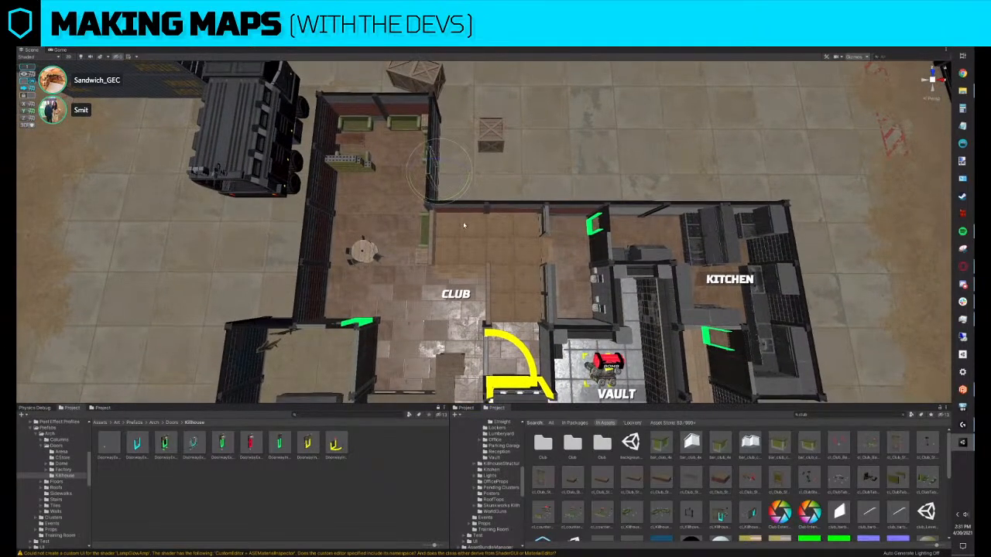
key(ctrl+r)
click(615, 405)
scroll(574, 231, down, 6)
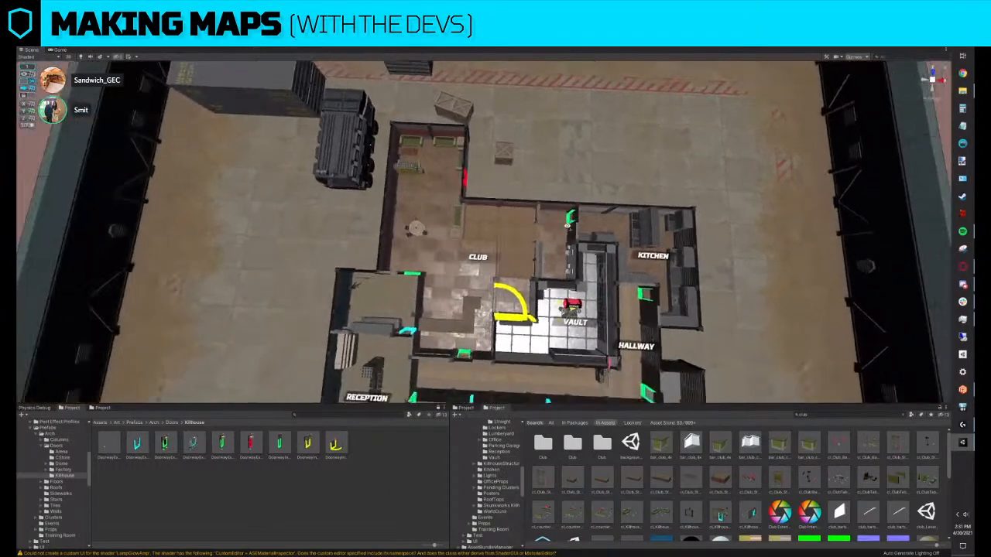
scroll(574, 230, down, 3)
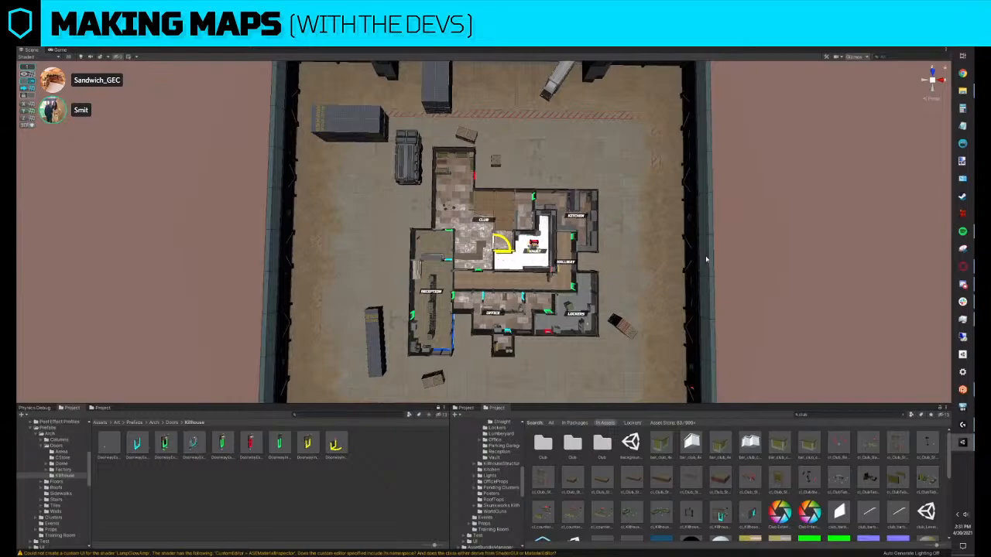
Move the truck to the yard outside the kitchen and lockers and rotate it a quarter turn, perpendicular to the perimeter wall
click(409, 147)
drag(435, 180, 479, 280)
key(e)
key(w)
drag(666, 298, 735, 284)
key(e)
key(w)
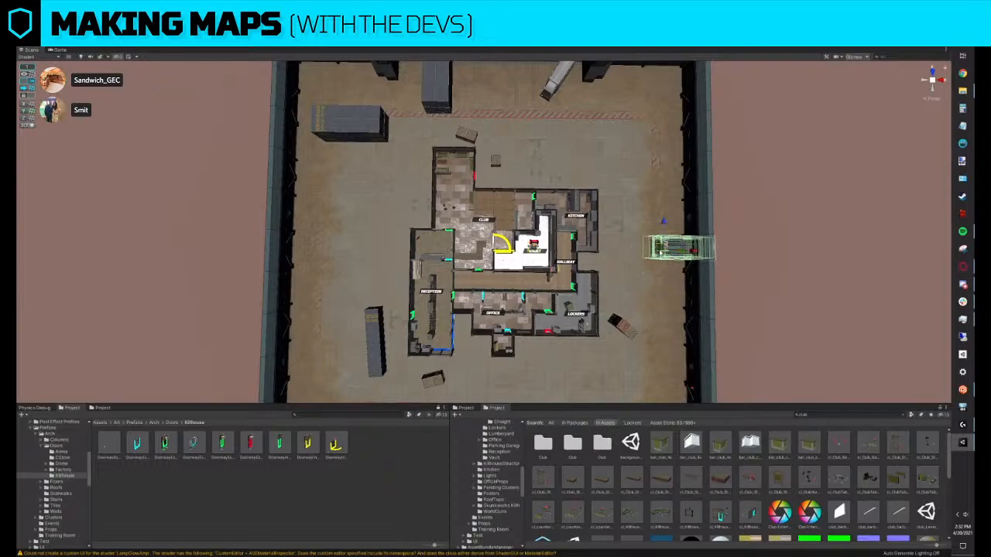
drag(664, 253, 636, 279)
right_drag(636, 279, 630, 276)
key(d)
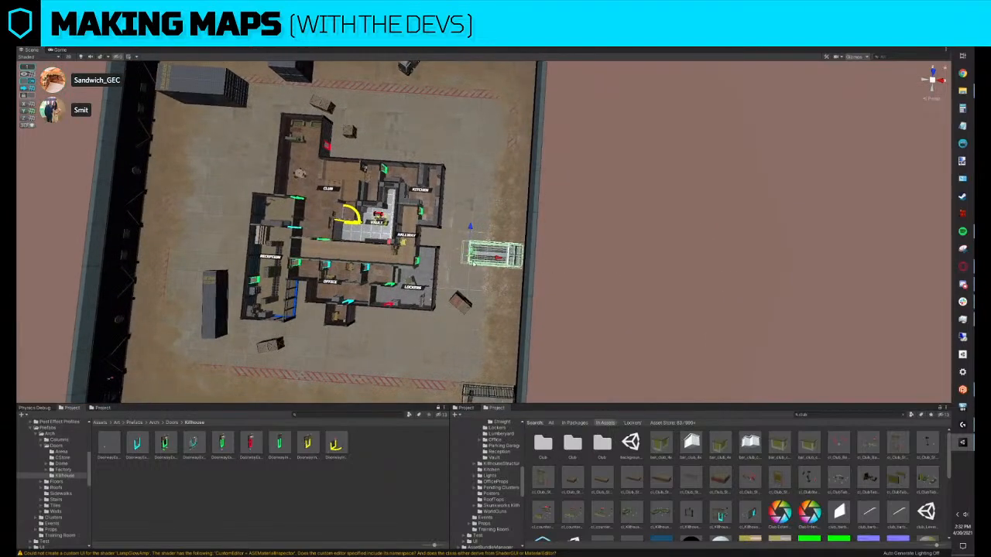
drag(468, 253, 467, 256)
Move the angled crate beside the lockers to the yard outside the kitchen's far corner
middle_drag(467, 307, 512, 261)
scroll(512, 262, up, 1)
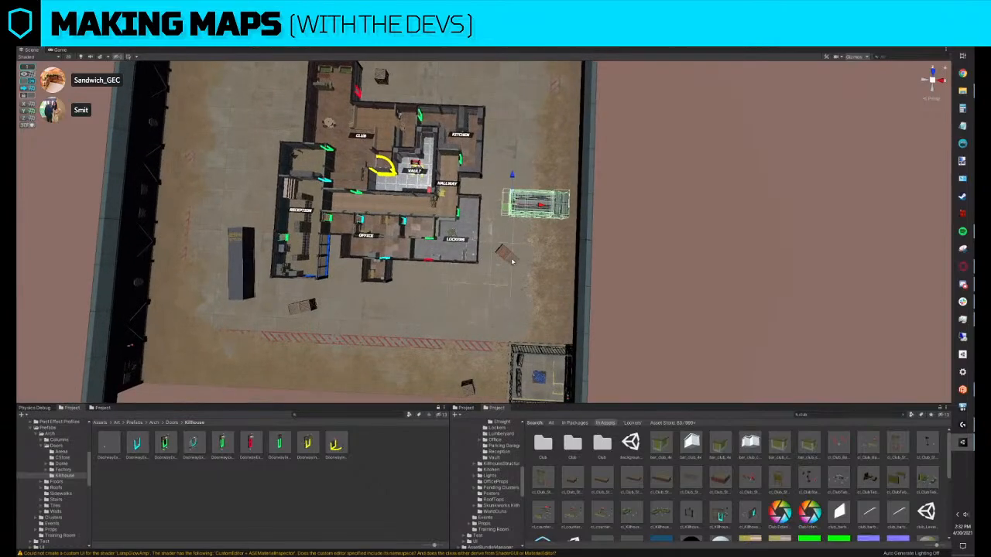
click(505, 255)
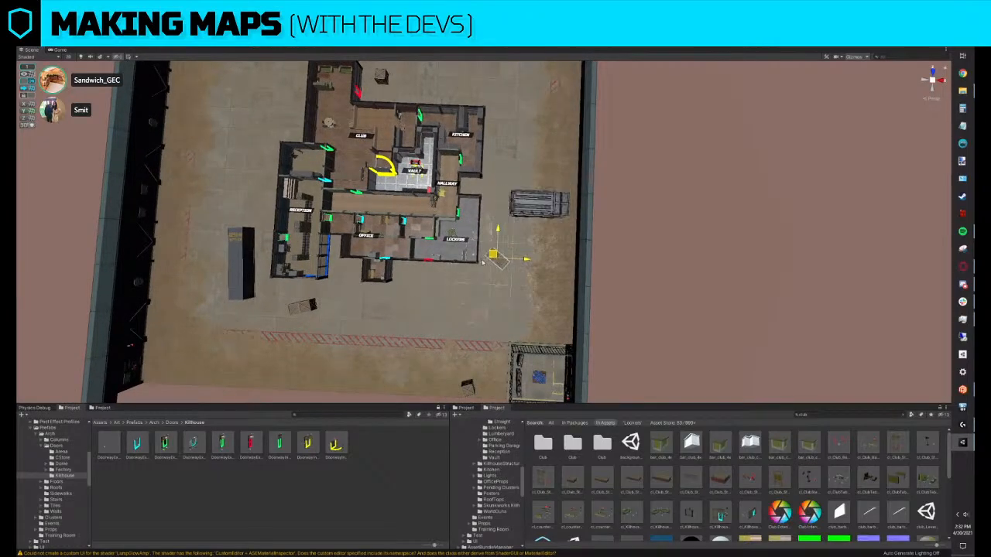
drag(513, 255, 508, 99)
right_drag(556, 108, 562, 118)
click(736, 186)
right_drag(527, 165, 501, 172)
Turn the bomb in the vault a quarter turn and shift it toward the wall along the long corridor
scroll(499, 179, up, 5)
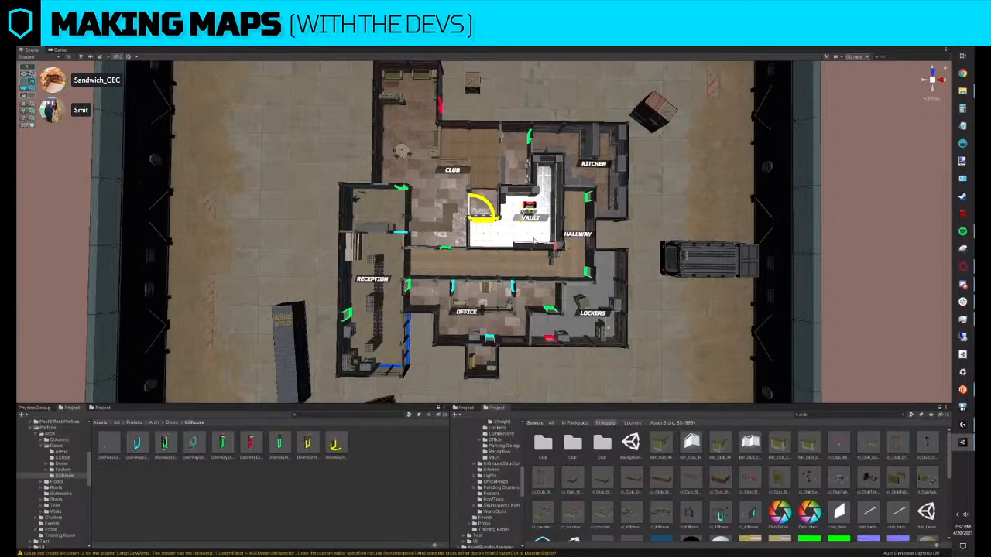
scroll(404, 226, up, 5)
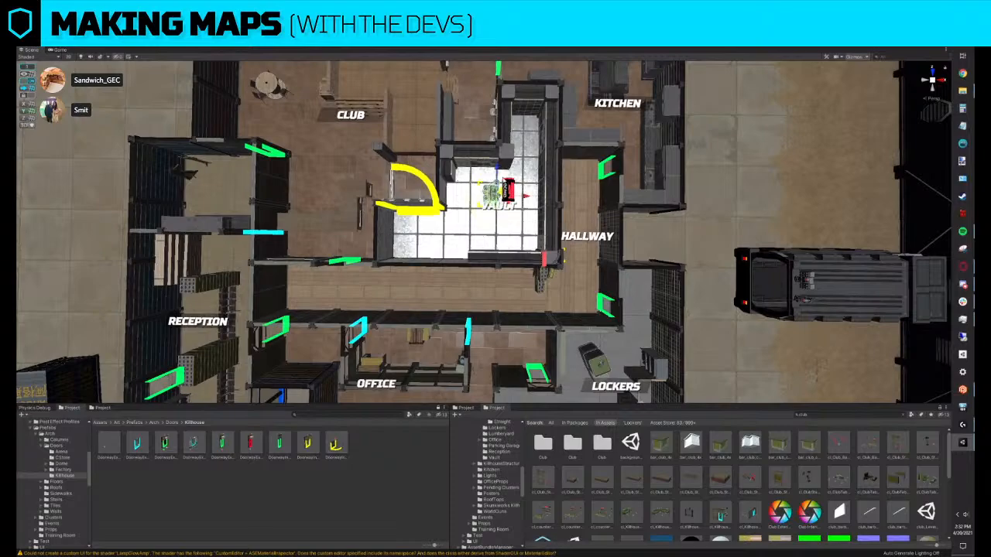
drag(498, 162, 499, 185)
scroll(755, 212, down, 8)
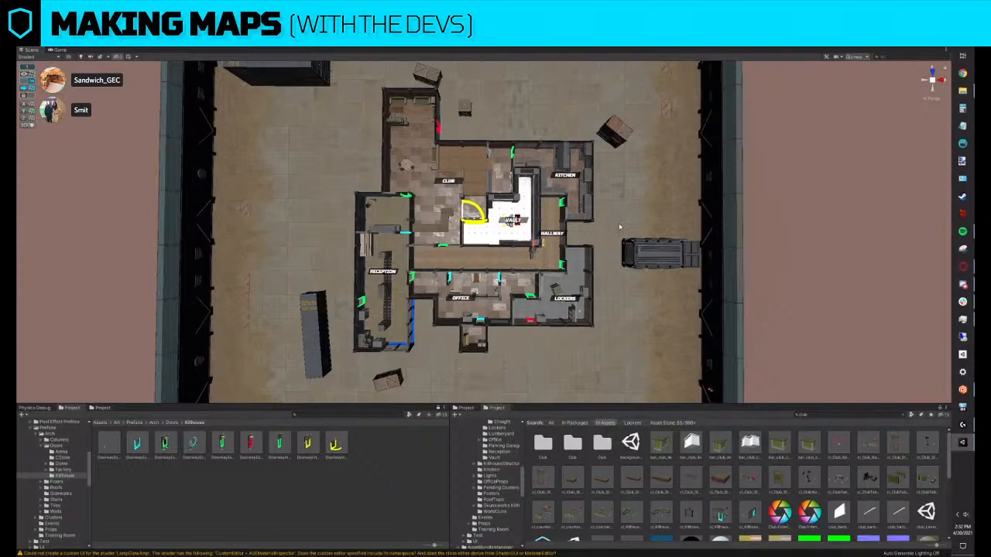
Rotate the truck a quarter turn, parallel to the perimeter wall, and place it near that wall outside the kitchen and lockers
middle_drag(664, 230, 579, 231)
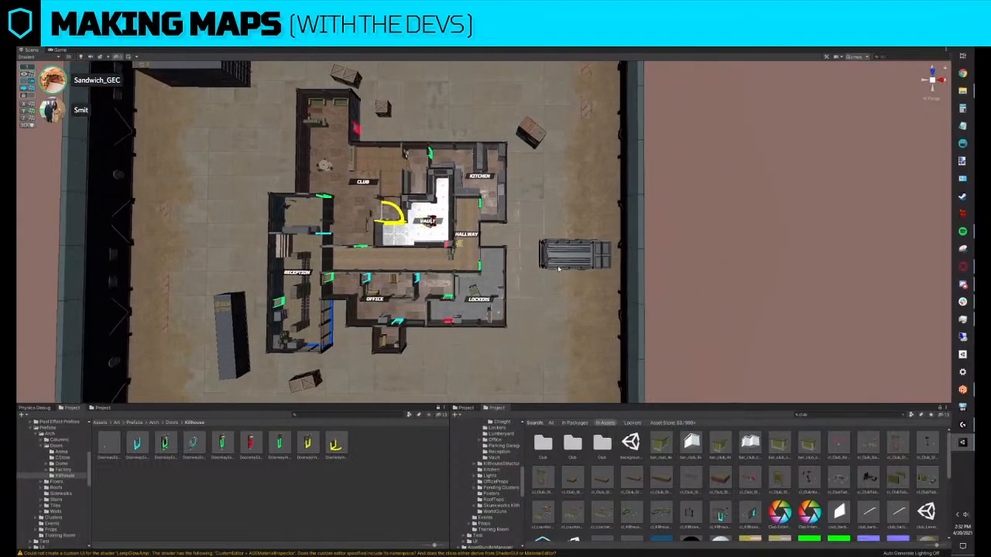
click(572, 265)
drag(616, 278, 559, 274)
key(w)
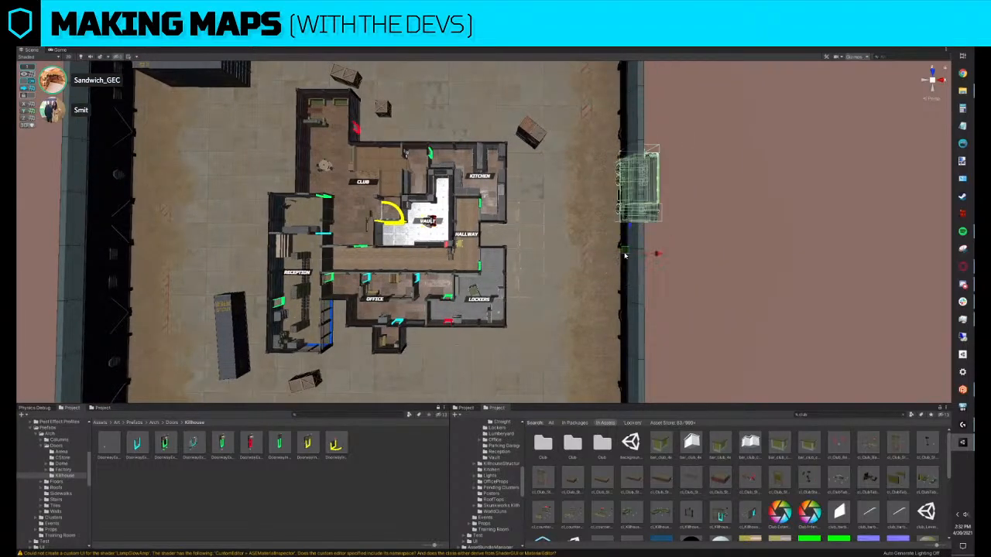
drag(627, 257, 564, 321)
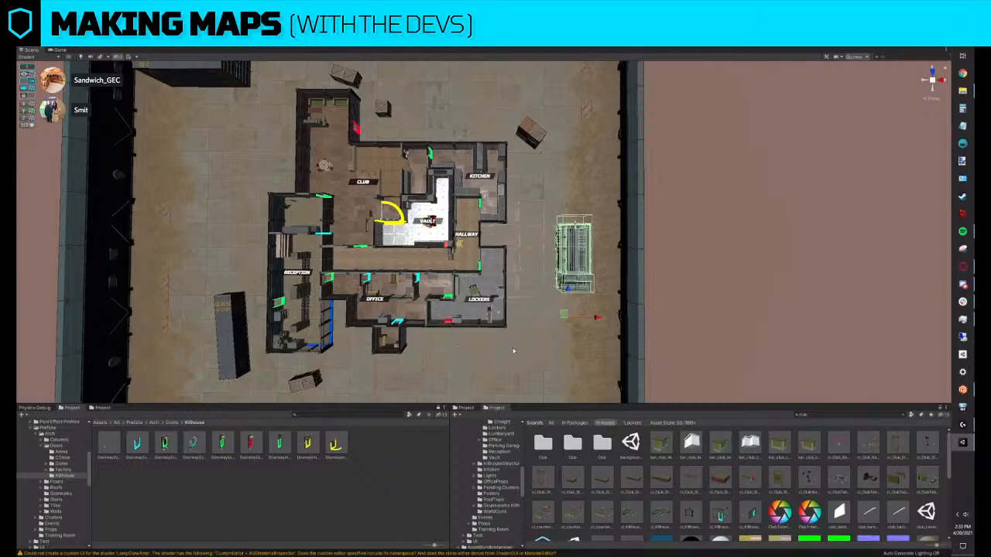
drag(562, 314, 550, 316)
middle_drag(597, 326, 525, 324)
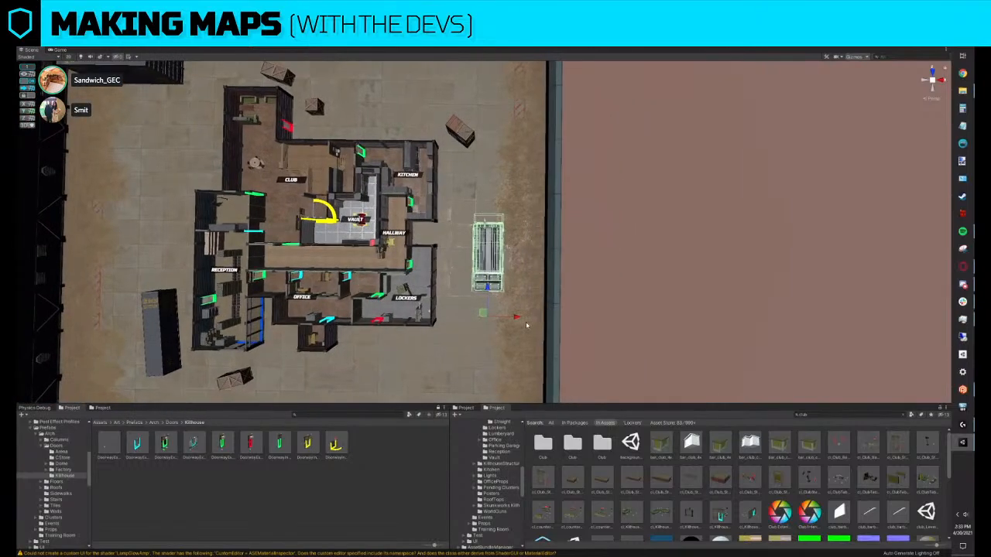
click(537, 319)
key(ctrl+z)
drag(519, 316, 540, 317)
click(673, 251)
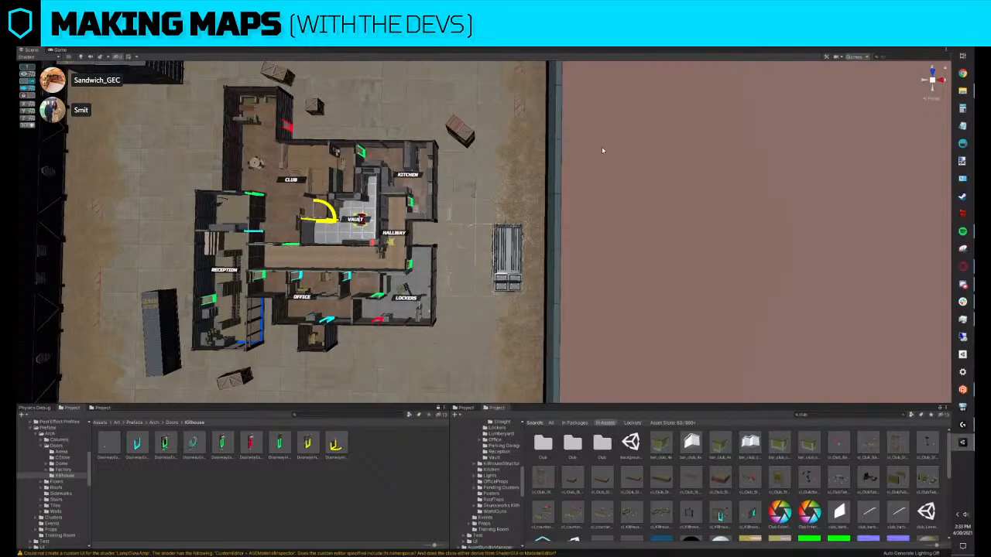
Search the project assets for levelgen and open the level generation scene
key(Left)
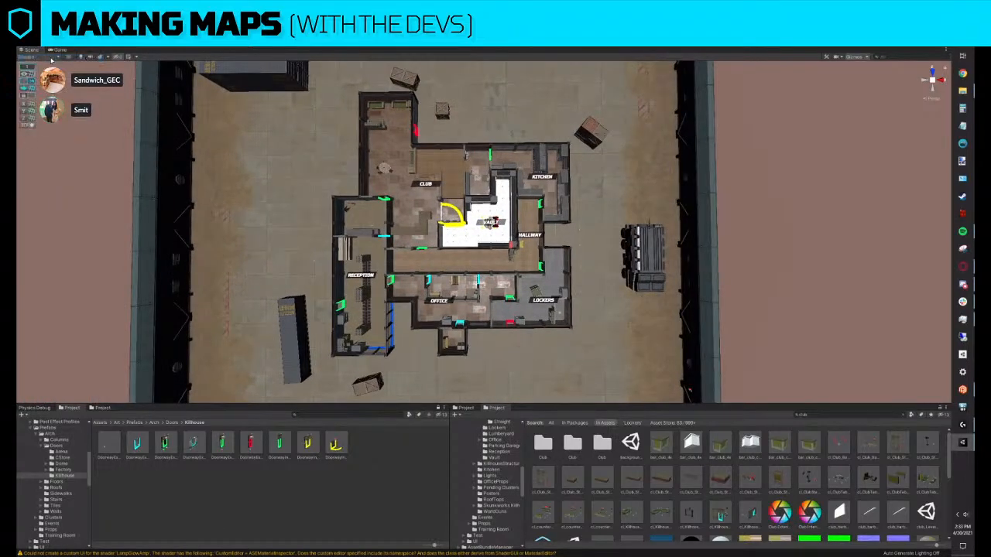
middle_drag(660, 180, 659, 176)
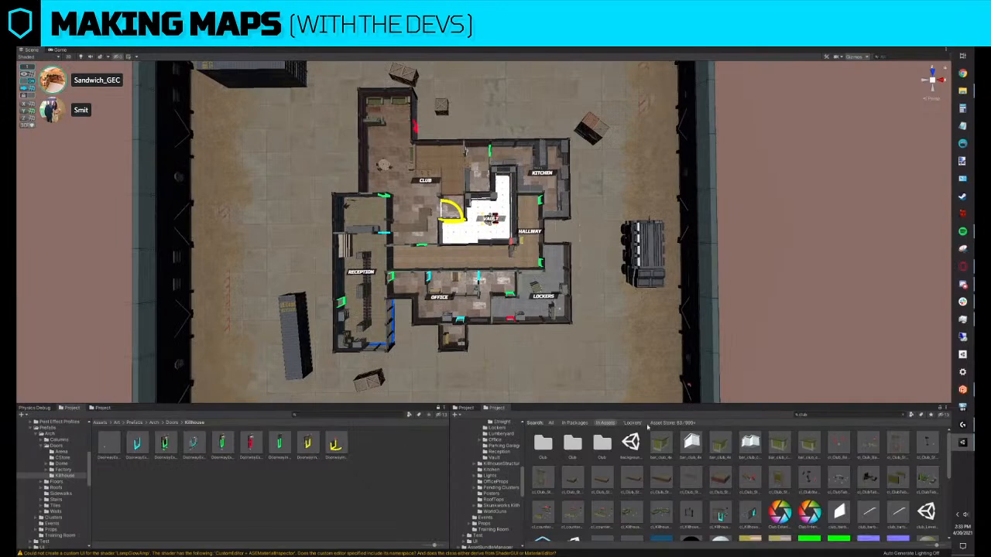
click(845, 412)
right_drag(730, 338, 726, 341)
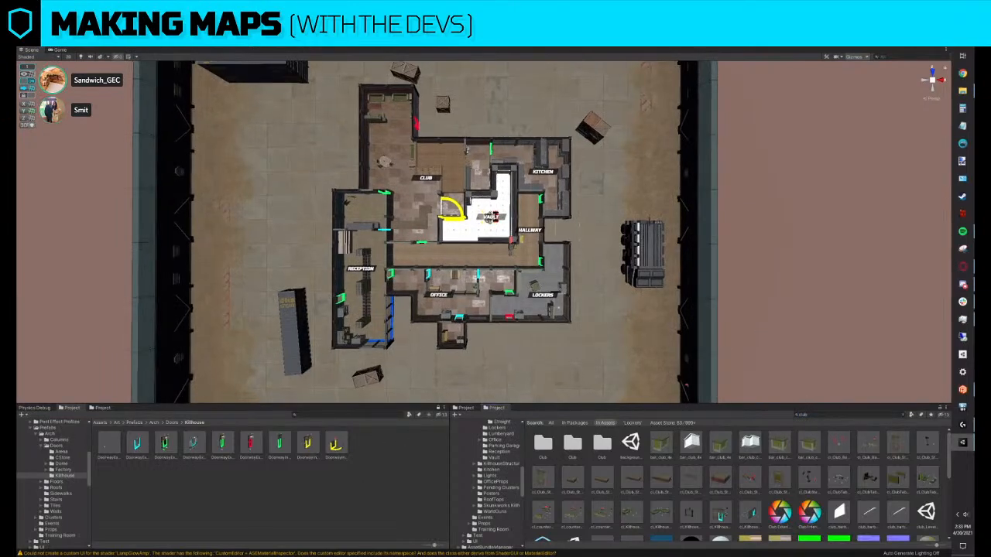
click(845, 413)
text(loun)
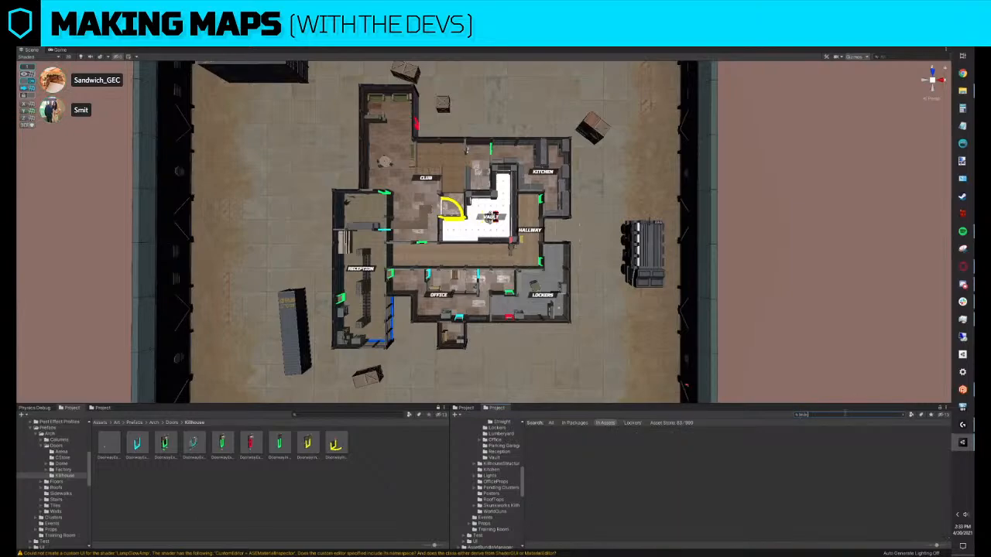
key(BackSpace)
key(BackSpace)
key(BackSpace)
text(evel)
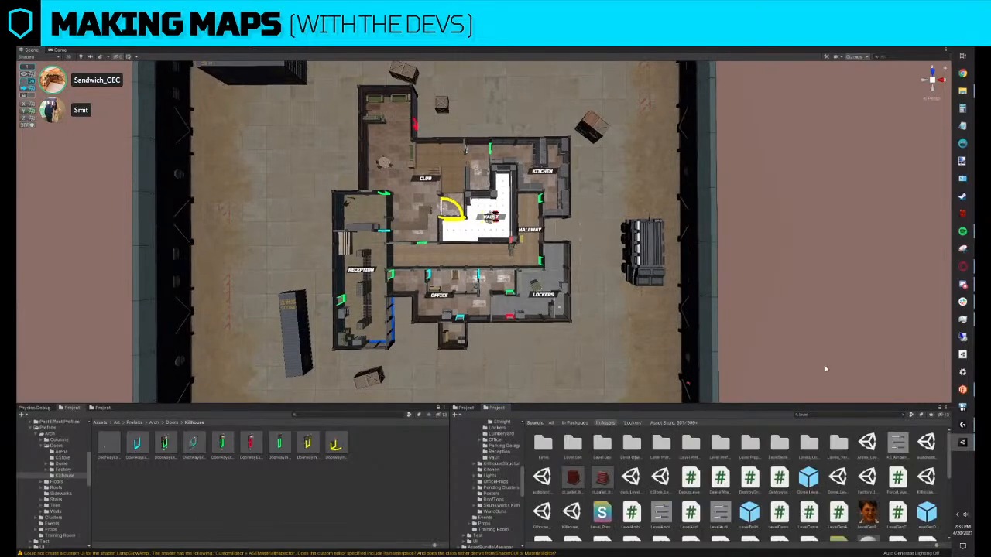
text(gen)
click(631, 443)
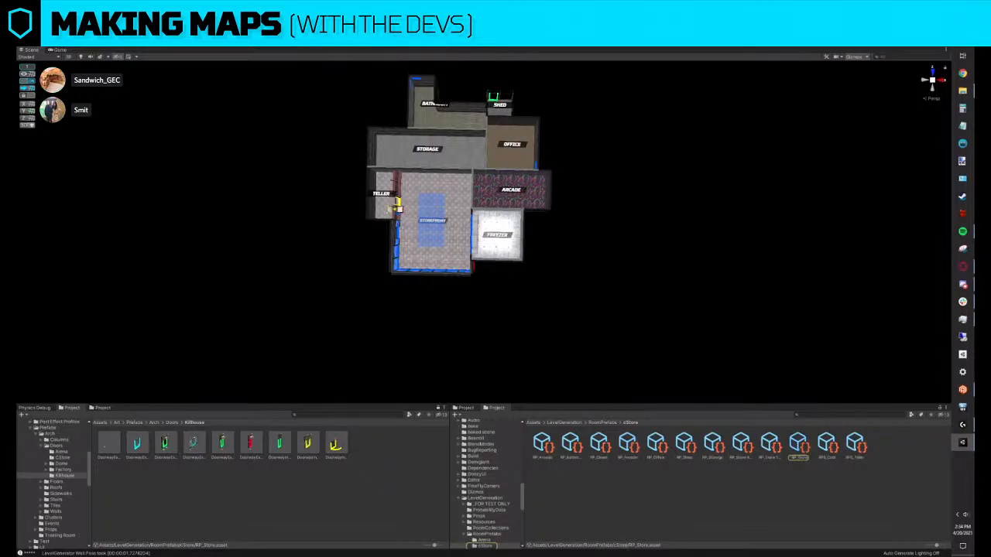
Search the room configurations and assign RPS_Cold to the generated store layout
text(store)
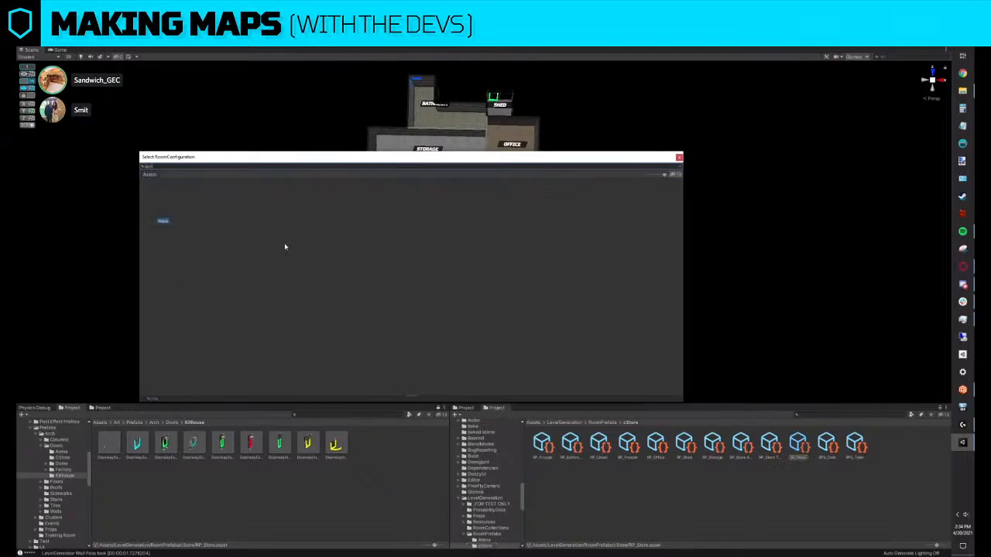
key(BackSpace)
text(s)
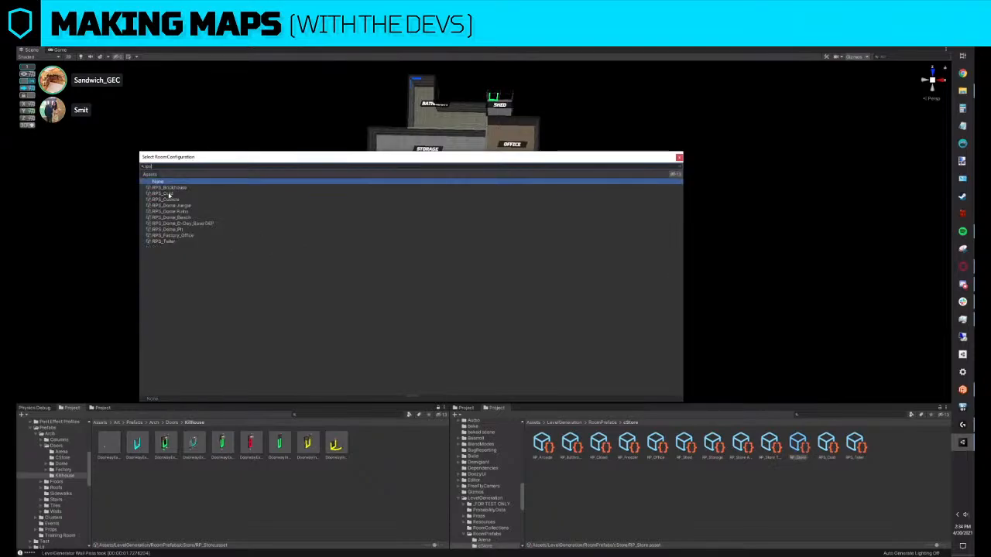
double_click(168, 195)
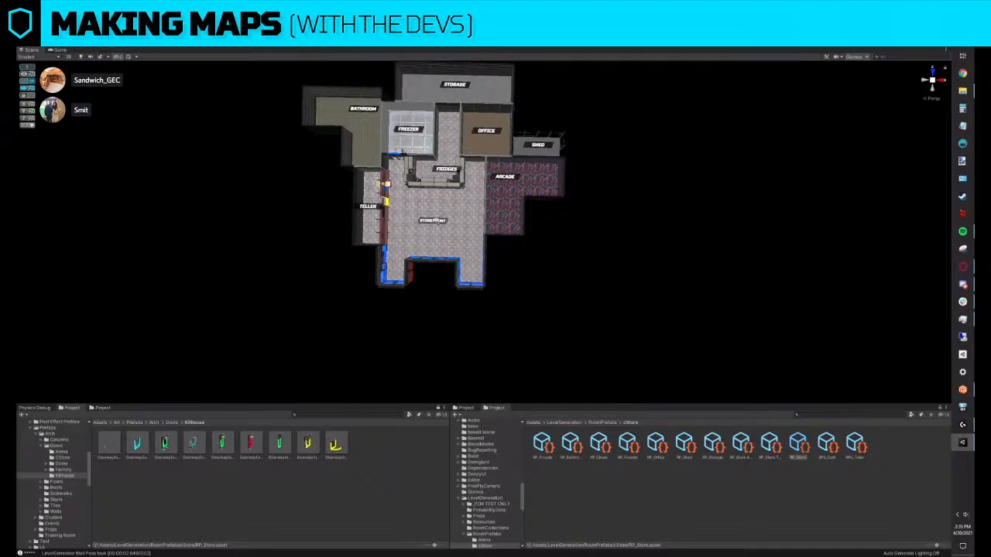
middle_drag(435, 222, 486, 240)
scroll(472, 240, up, 4)
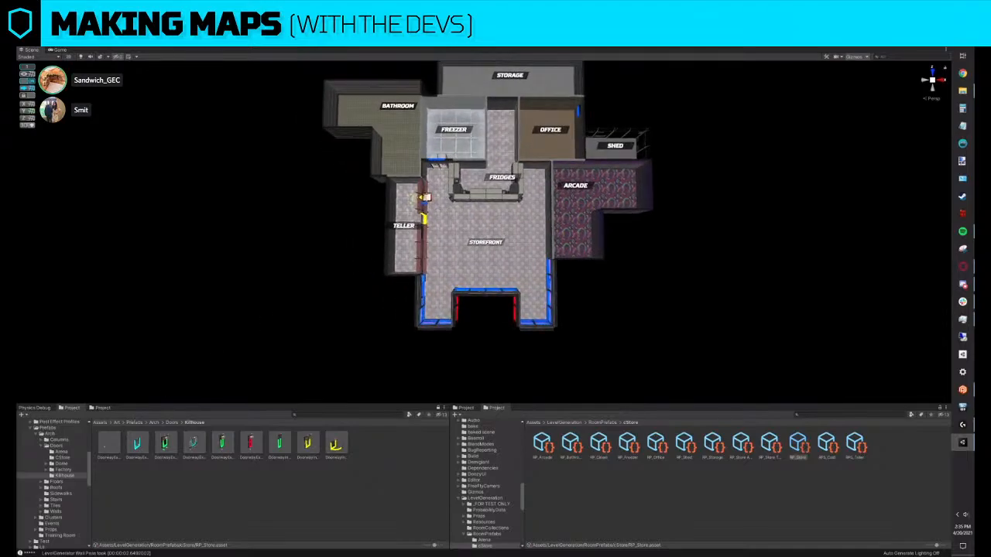
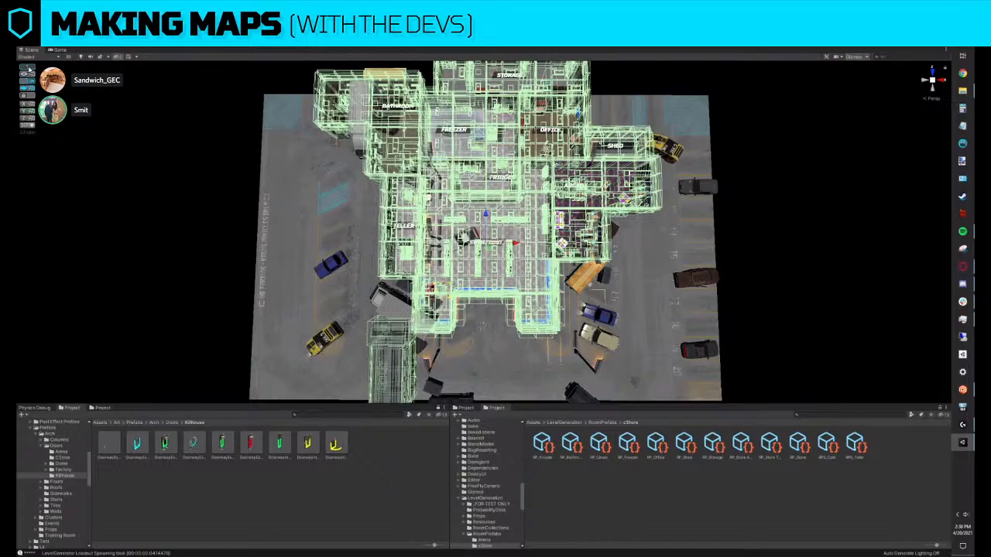
Move the whole store building toward the front of the parking lot so the storage room sits on the ground
scroll(486, 224, down, 2)
right_drag(455, 147, 457, 155)
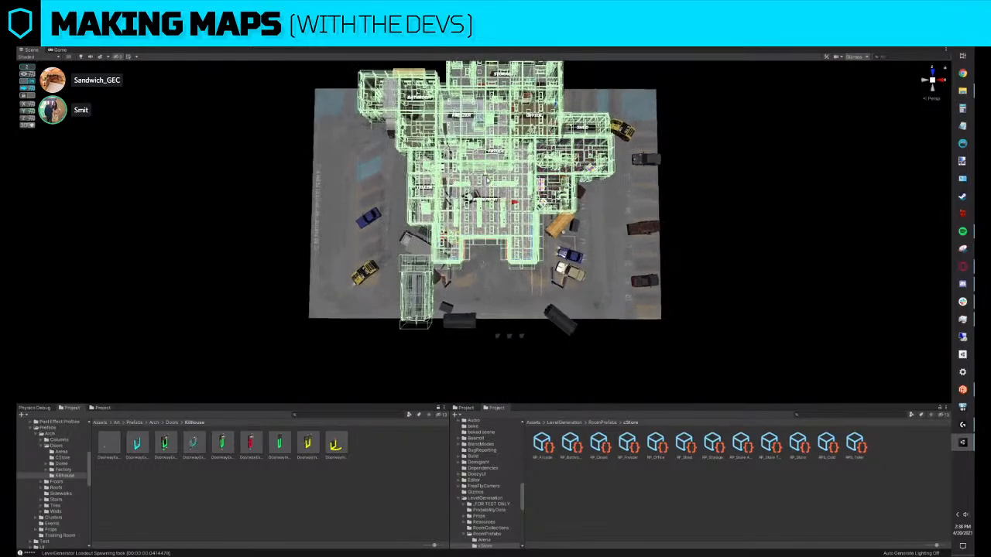
drag(484, 177, 483, 230)
scroll(486, 194, up, 4)
middle_drag(482, 231, 494, 116)
Move the large truck from beside the storefront to the parking lot outside the bathroom and teller rooms
click(460, 232)
drag(488, 233, 552, 245)
click(408, 259)
middle_drag(420, 257, 472, 348)
scroll(469, 325, down, 2)
drag(457, 243, 387, 124)
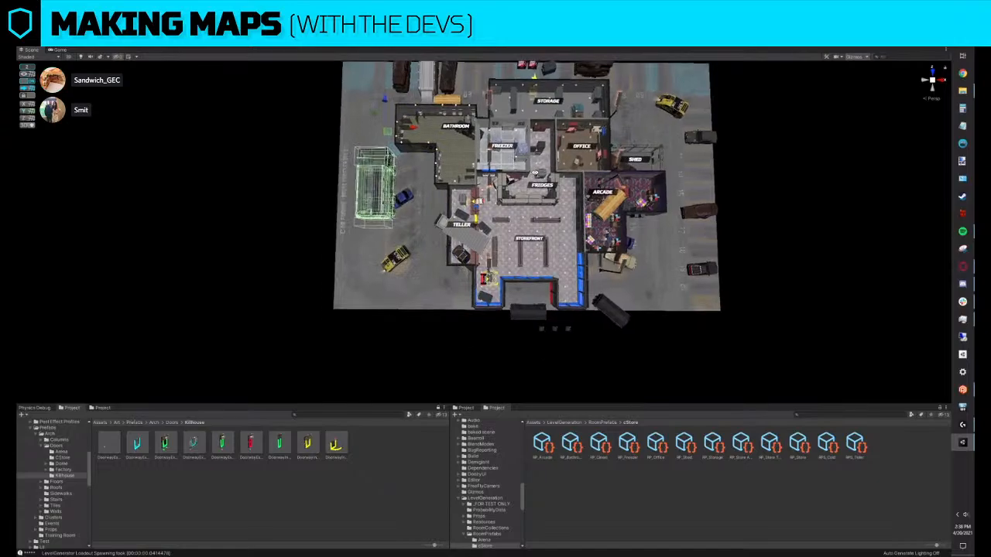
Delete the long trailer parked against the bathroom's rear wall
scroll(433, 106, up, 2)
click(436, 105)
alt+drag(436, 105, 431, 73)
scroll(430, 73, up, 3)
middle_drag(430, 73, 475, 110)
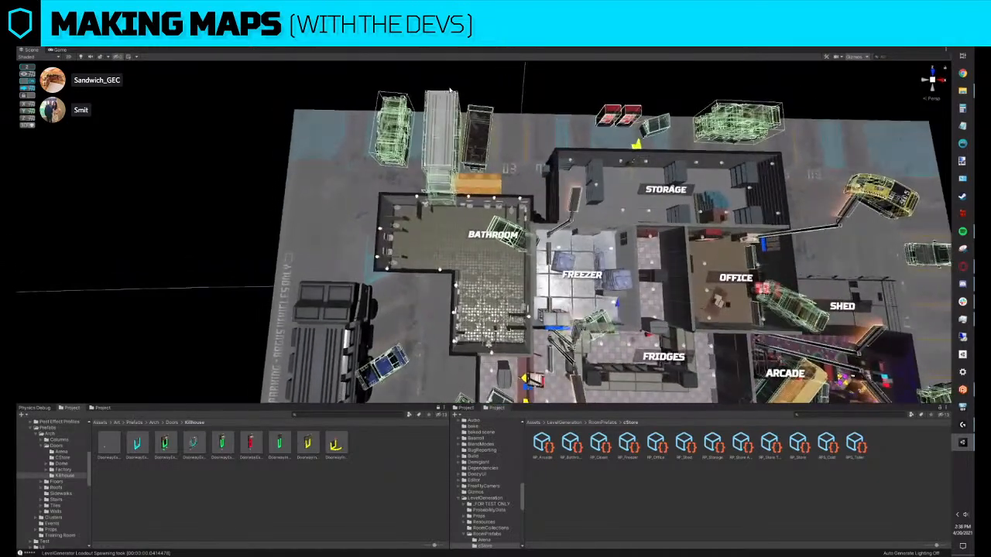
click(475, 110)
click(475, 111)
click(444, 103)
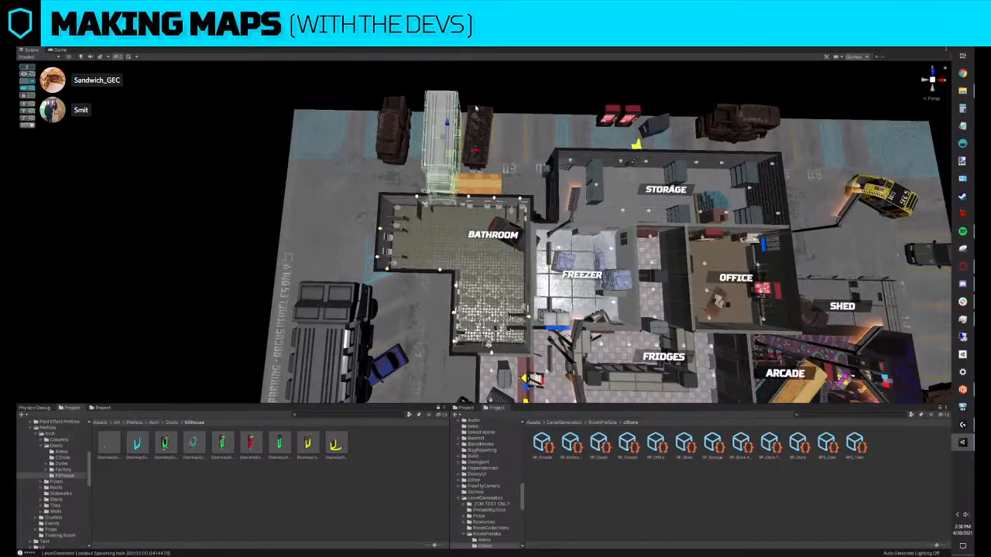
key(Delete)
alt+drag(440, 154, 465, 169)
scroll(466, 169, down, 6)
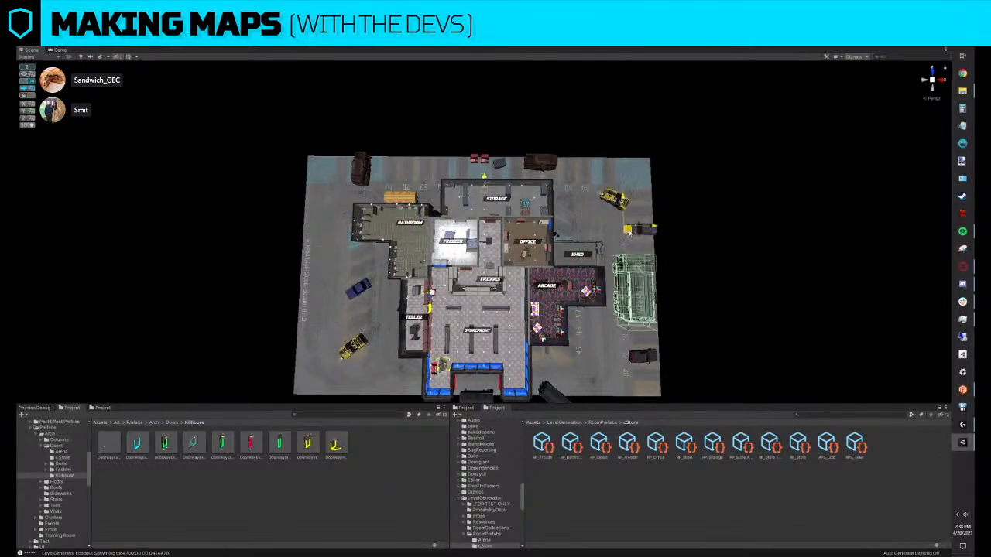
click(657, 299)
scroll(675, 306, up, 2)
key(Right)
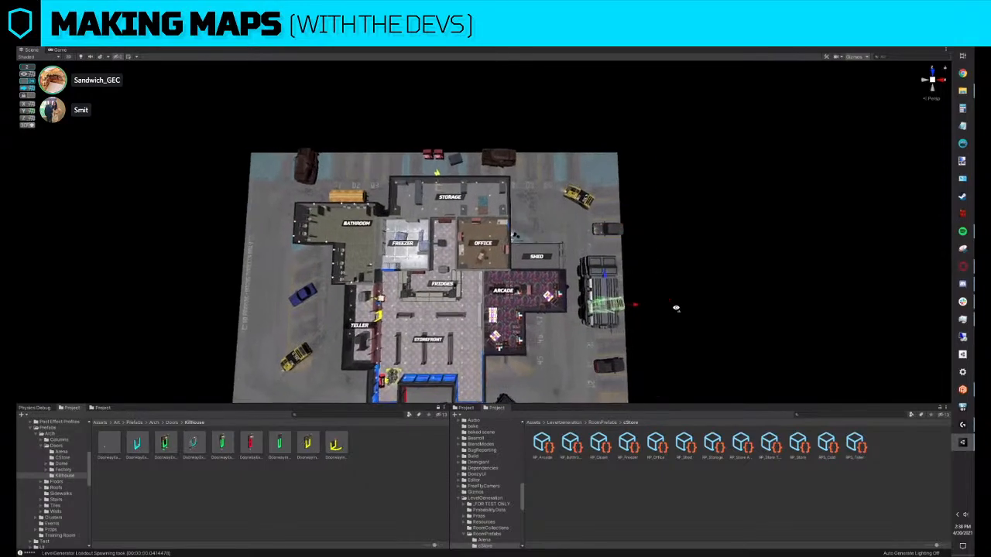
click(675, 301)
middle_drag(674, 301, 730, 295)
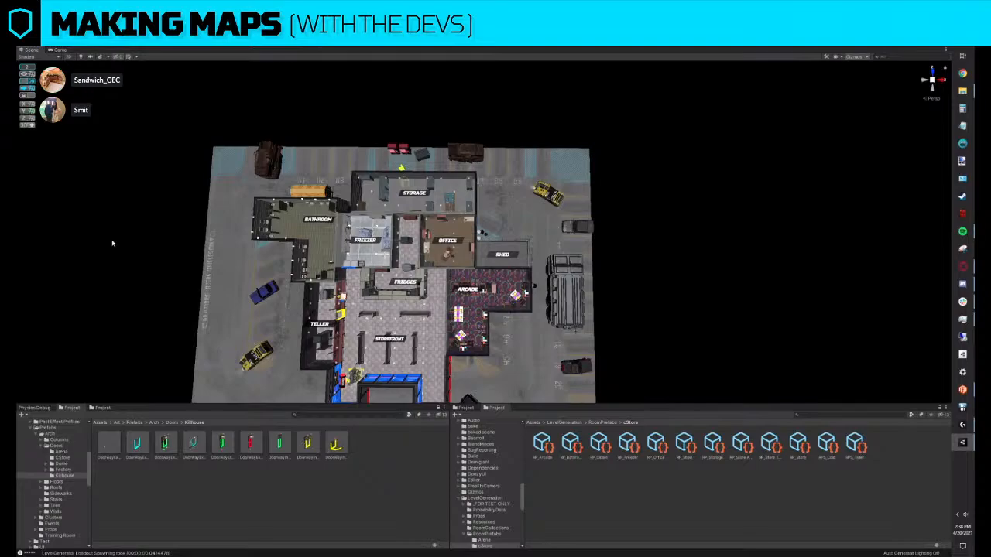
Move the bomb from the storefront's front corner to the opening in front of the fridges
scroll(124, 239, up, 3)
scroll(129, 236, up, 2)
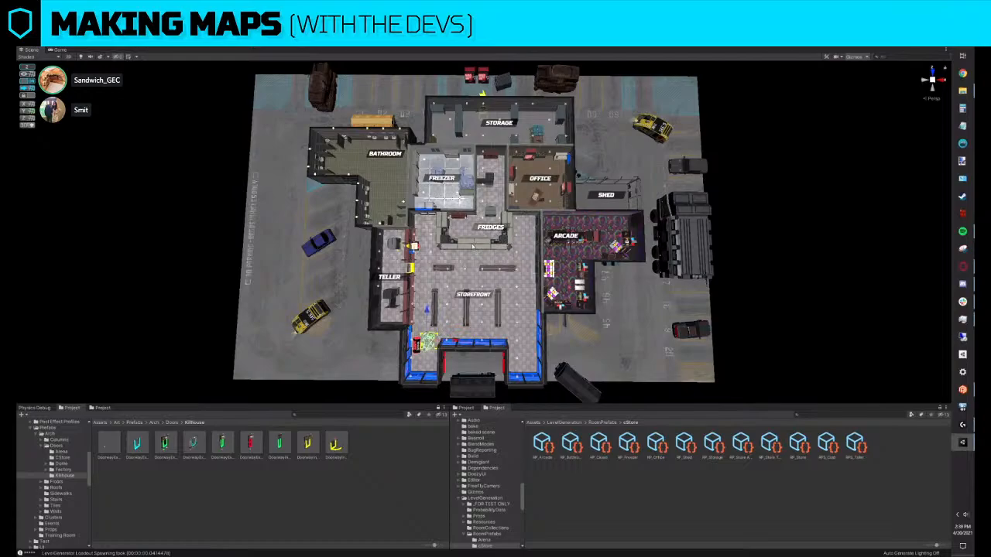
scroll(477, 242, up, 5)
scroll(488, 247, down, 3)
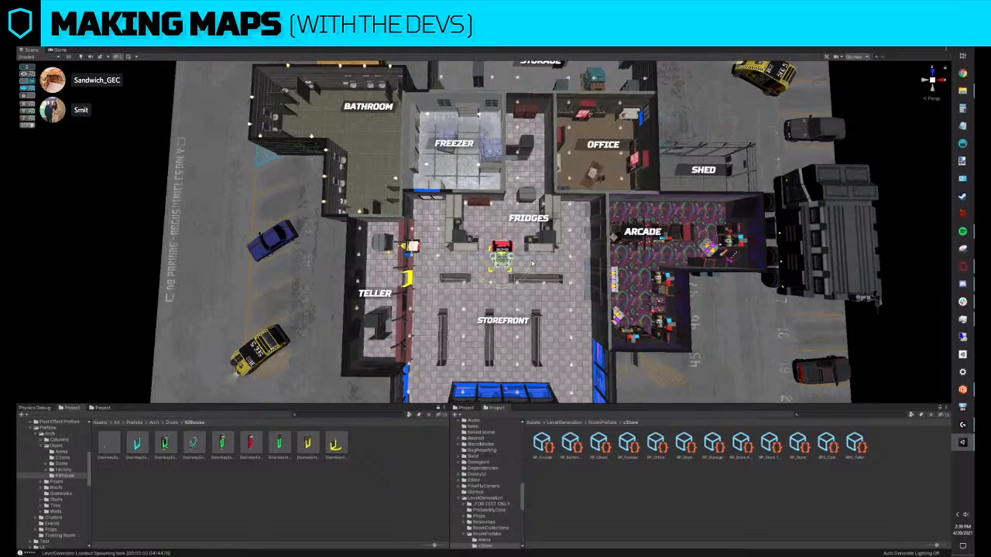
Move the yellow-marked electrical box from the storage room's rear wall to the office's outer wall inside the shed
right_drag(574, 259, 582, 253)
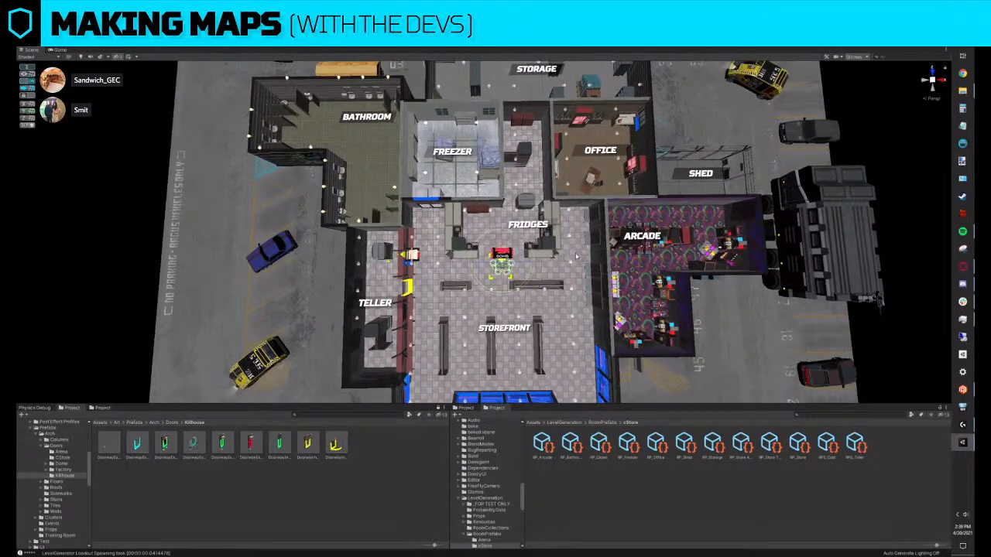
scroll(575, 256, down, 6)
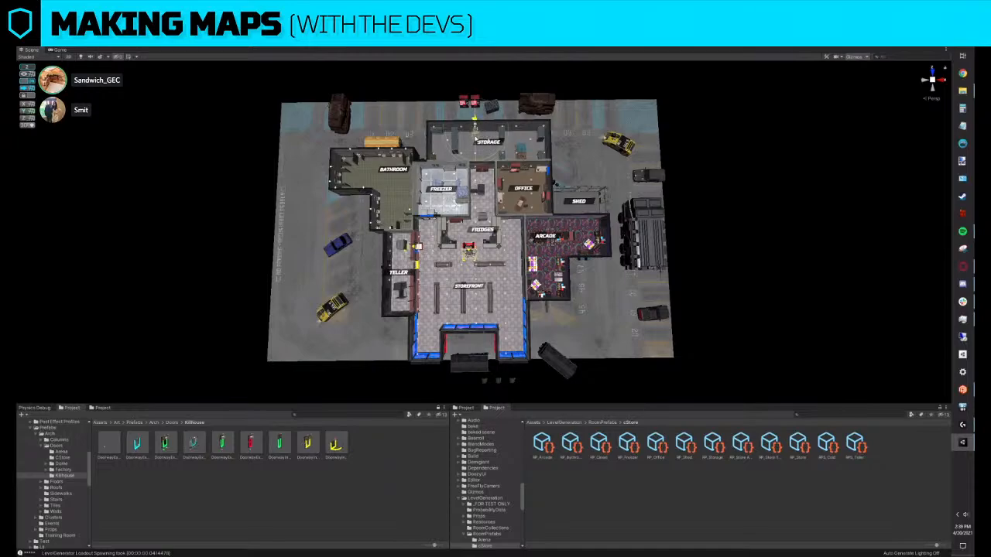
drag(478, 144, 548, 203)
Replace the wall panel between the arcade and the shed with the green DoorwayExt_Killhouse prefab
click(575, 218)
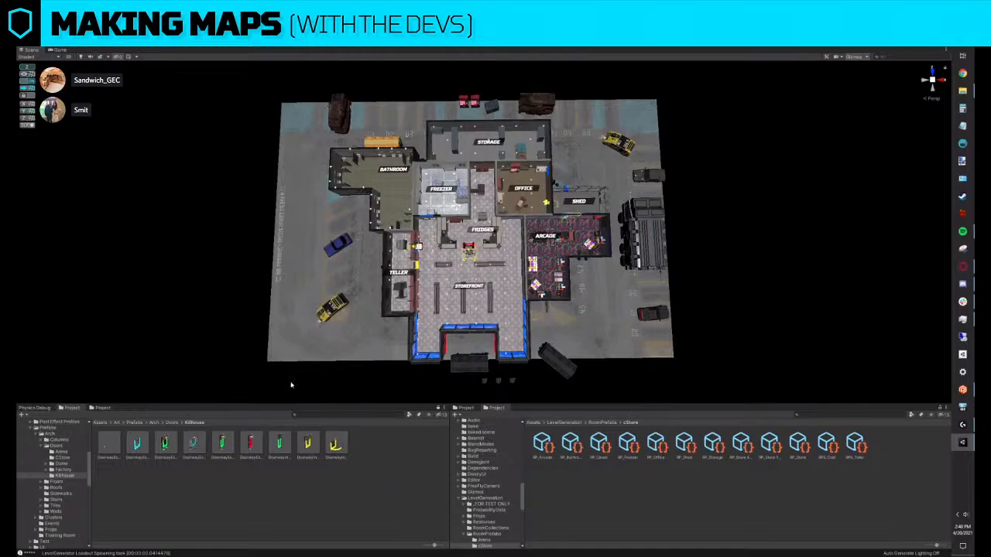
key(ctrl+r)
drag(221, 449, 548, 351)
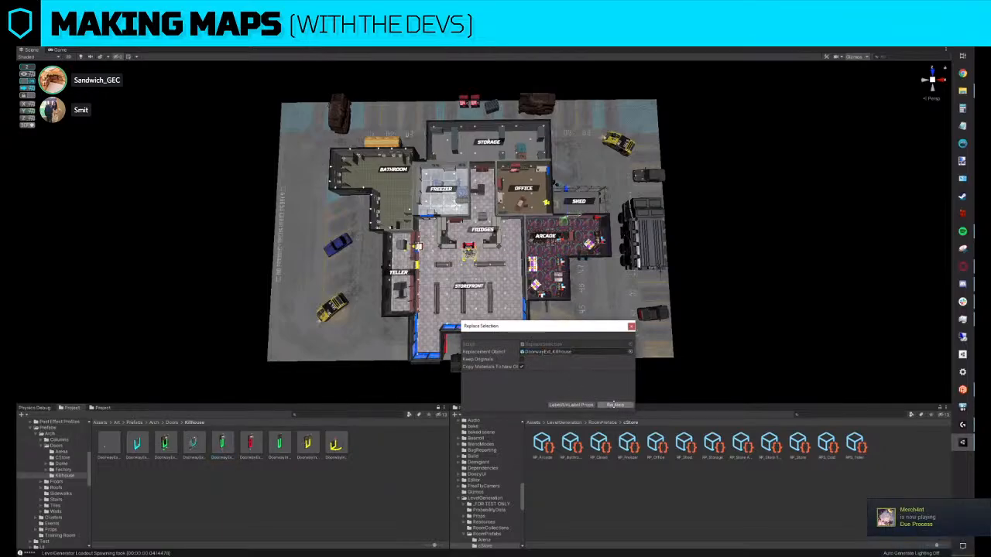
click(615, 405)
key(w)
right_drag(613, 364, 451, 173)
key(w)
click(372, 287)
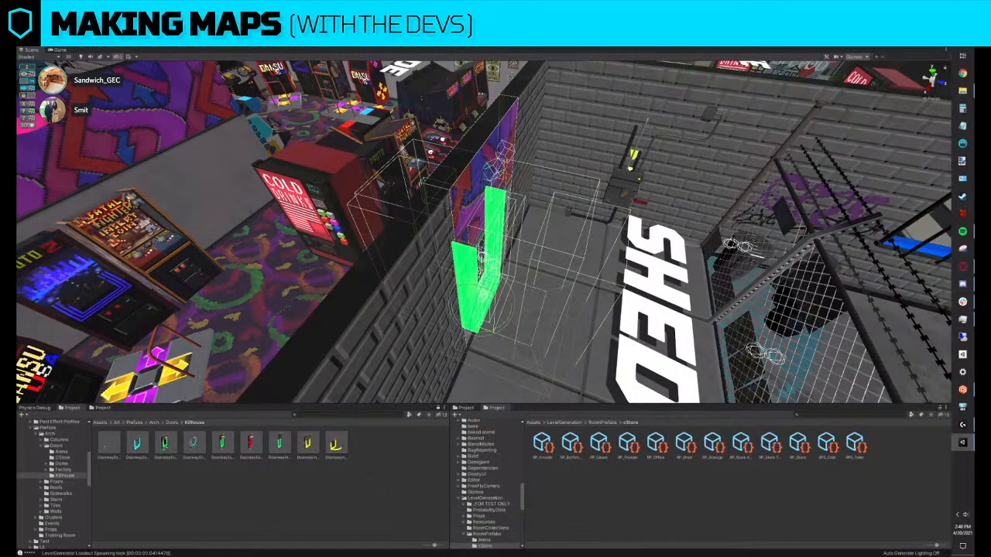
Examine the new doorway between the arcade and the shed and how it fits the overall store layout
click(480, 255)
right_drag(480, 256, 483, 233)
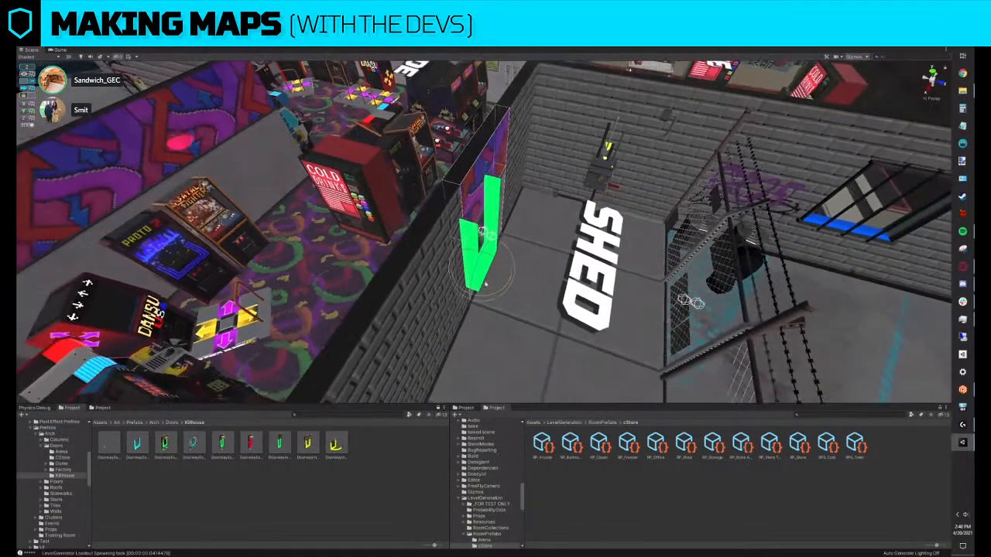
drag(610, 292, 459, 195)
scroll(495, 240, down, 12)
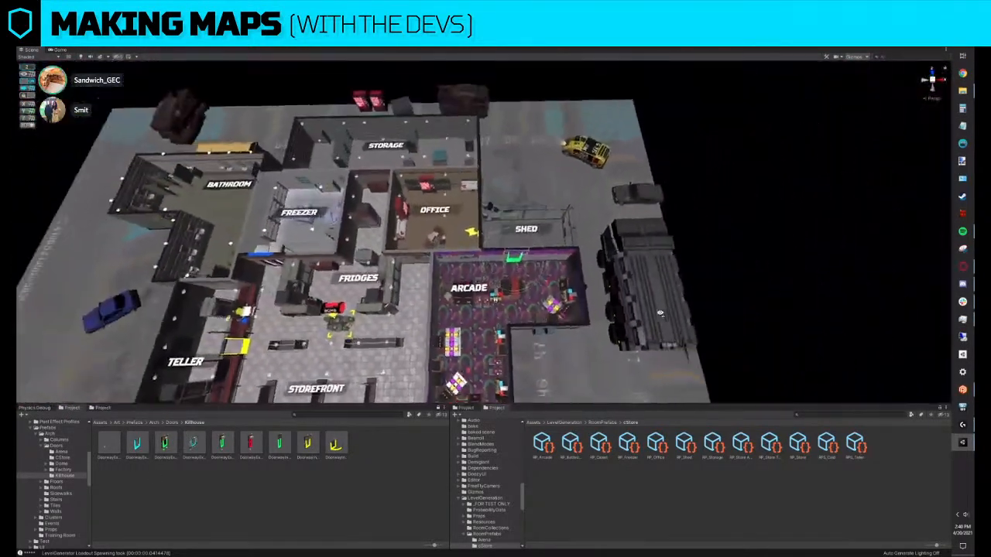
scroll(463, 191, down, 3)
middle_drag(490, 197, 534, 175)
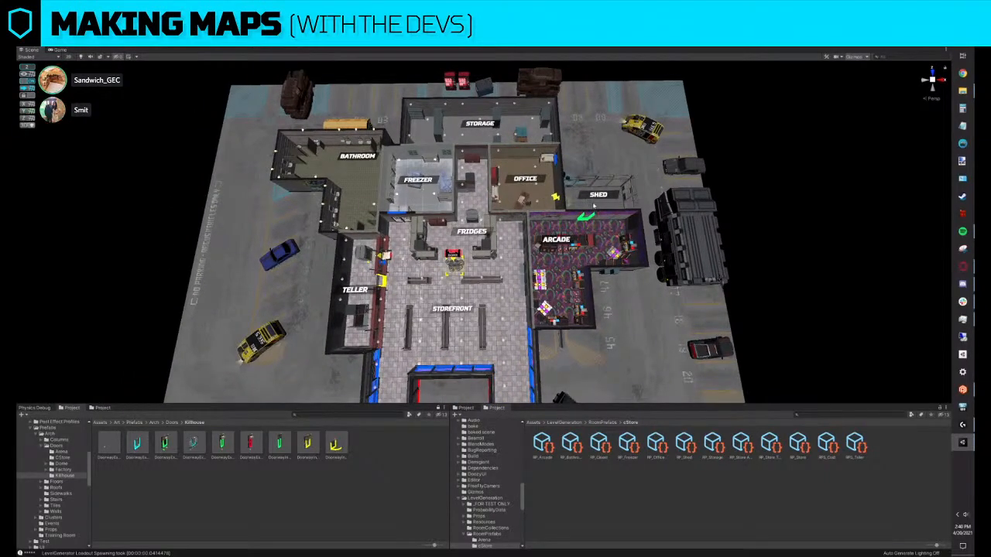
middle_drag(476, 209, 517, 175)
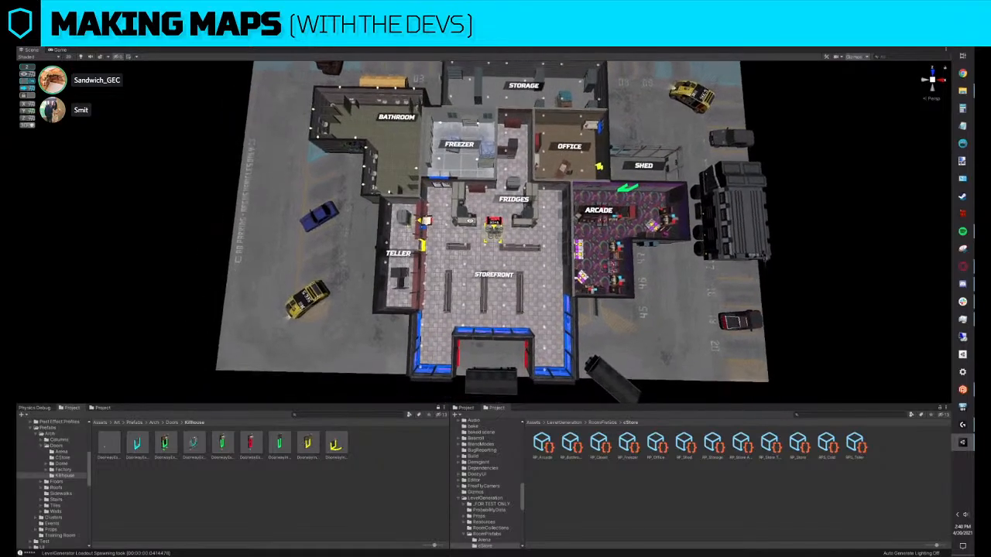
alt+drag(474, 203, 469, 223)
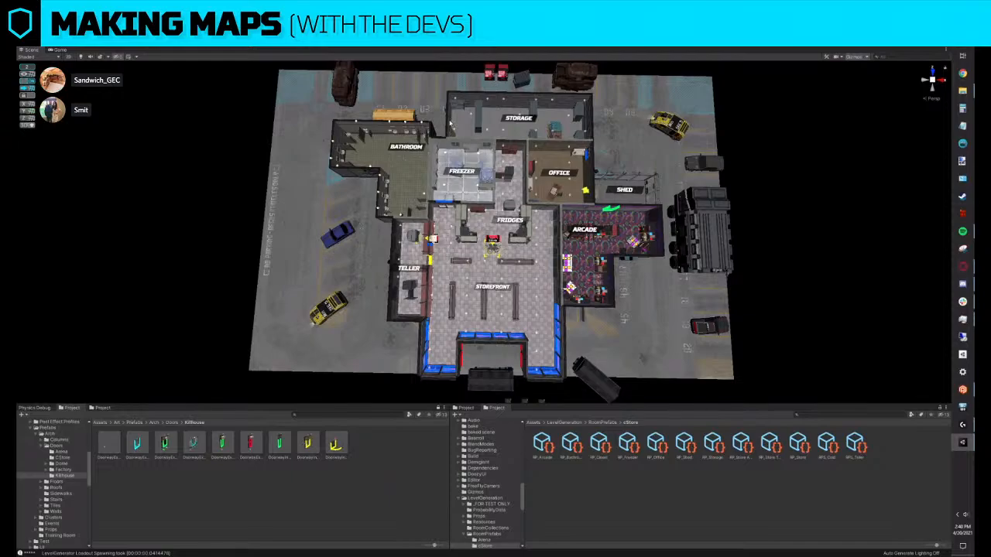
Replace the office's outer wall panel behind the shed with the red Killhouse doorway prefab
click(591, 155)
key(ctrl+shift+r)
click(258, 442)
click(614, 405)
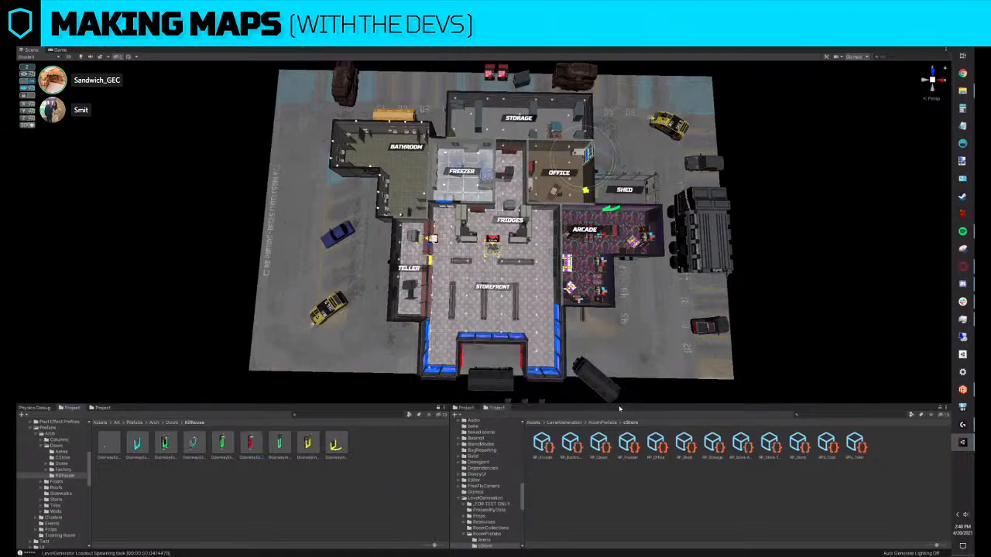
Move the large dark truck from beside the arcade to the lot outside the bathroom and delete the blue car near it
click(712, 229)
drag(697, 184, 498, 131)
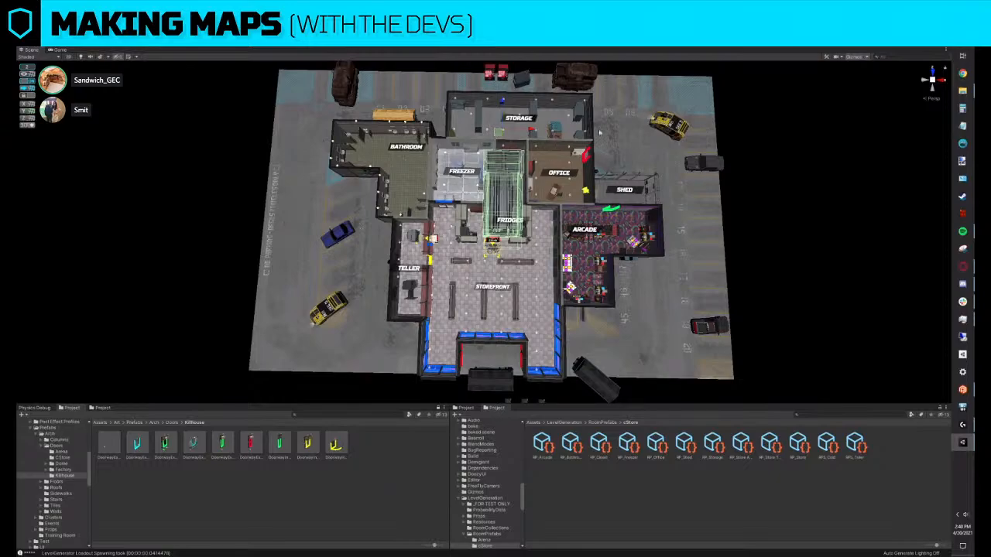
drag(499, 133, 305, 121)
drag(297, 300, 299, 280)
click(334, 235)
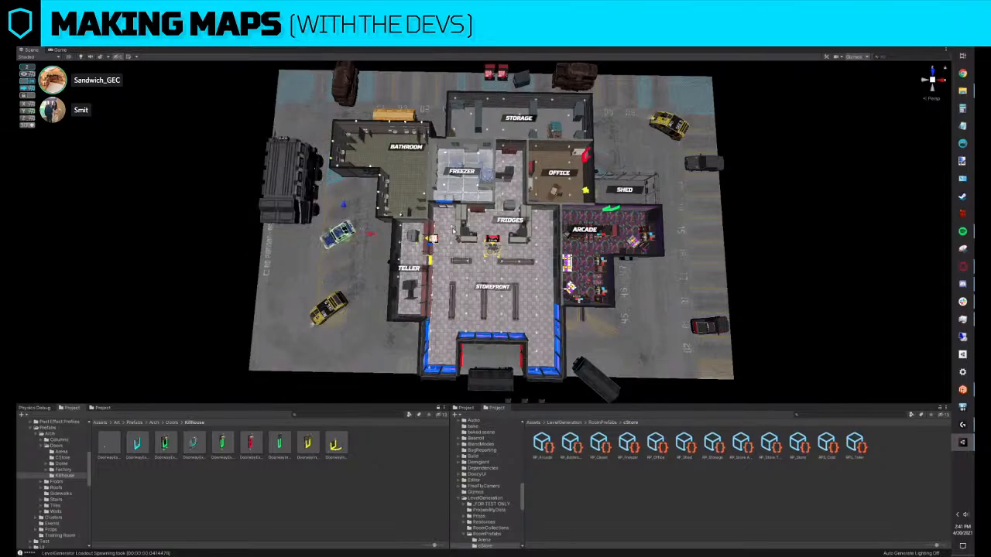
key(Delete)
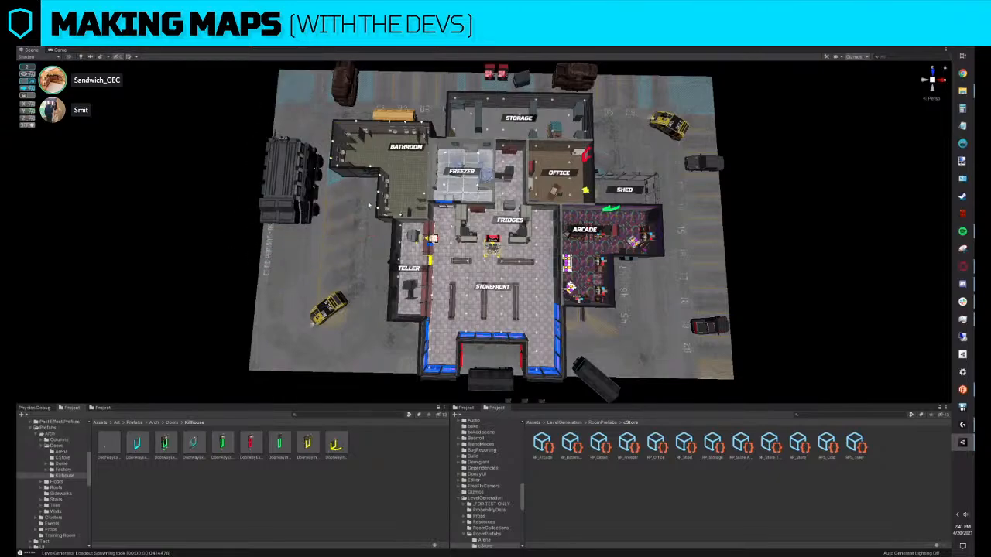
Replace the storage room's side wall panel next to the bathroom with the green Killhouse doorway prefab
scroll(462, 280, up, 4)
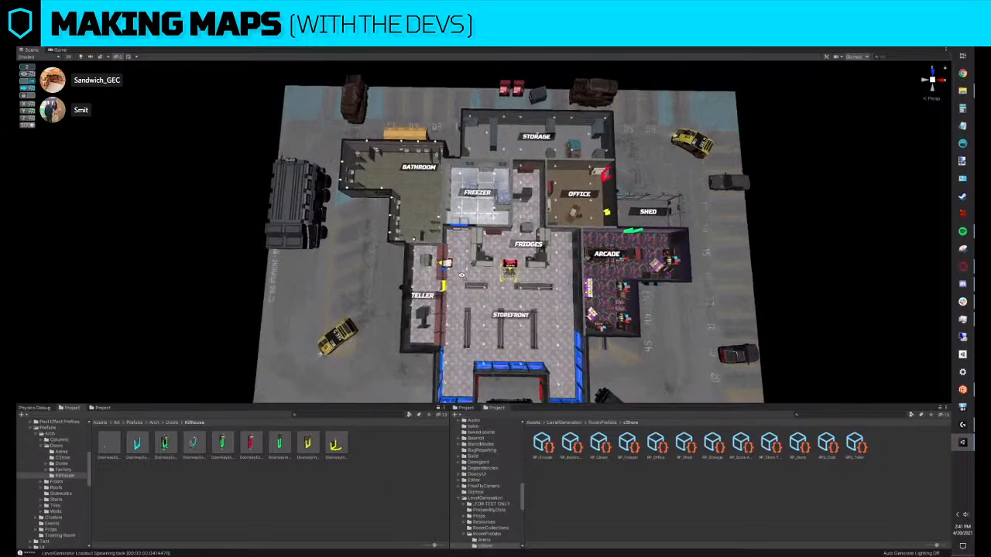
scroll(464, 281, up, 3)
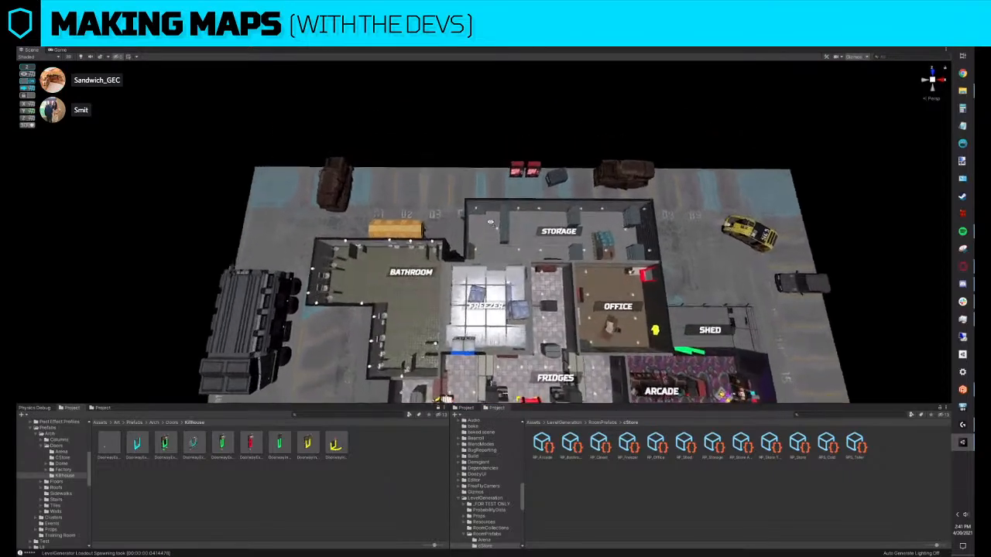
click(461, 230)
key(ctrl+r)
drag(222, 444, 569, 354)
click(617, 405)
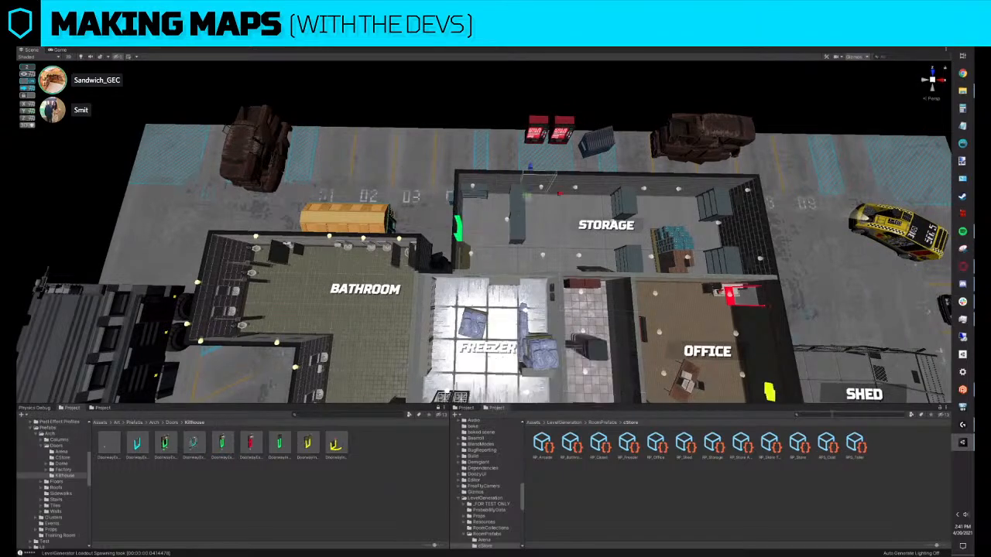
Find the exterior wall window prefabs and replace a rear wall panel of the storage room with the basement window one
click(832, 415)
text(windows)
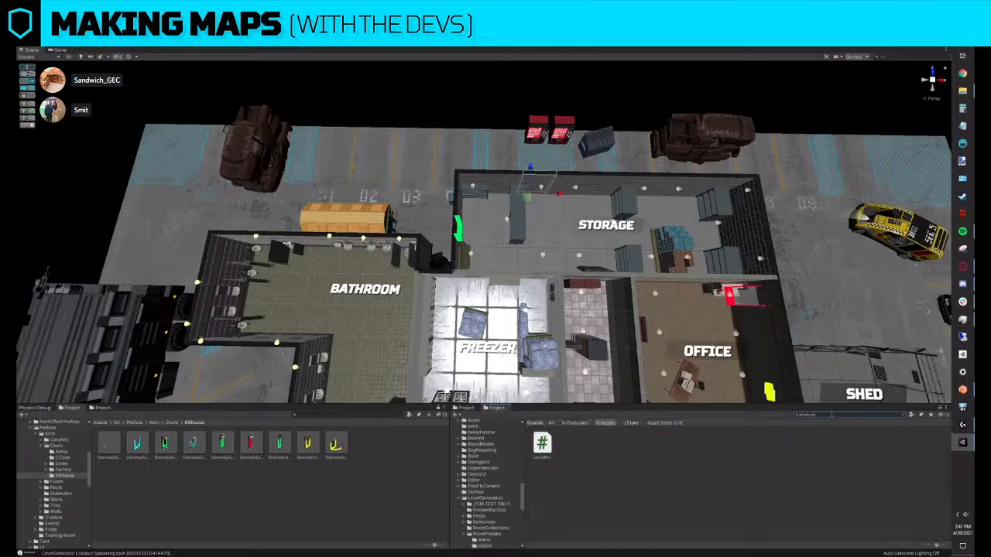
key(BackSpace)
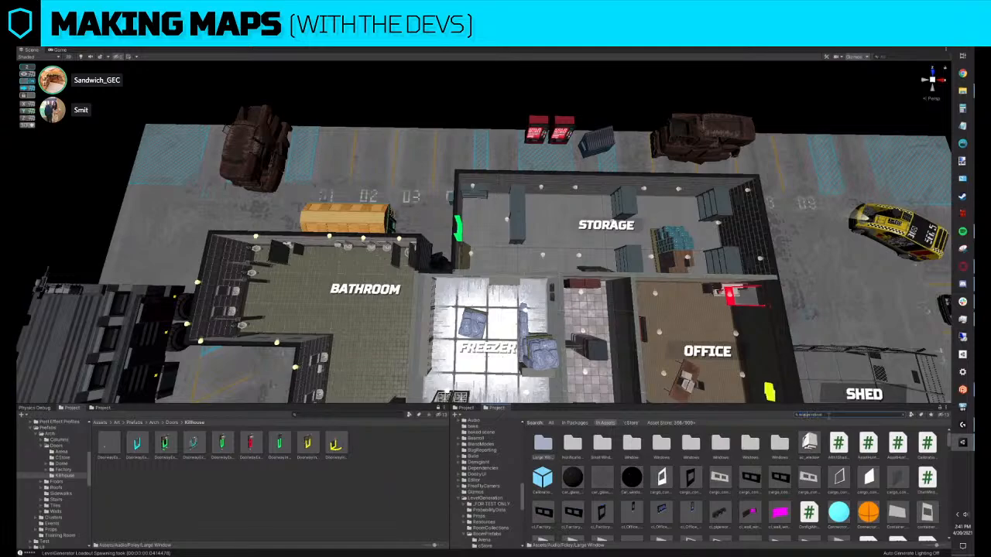
text(wallext_)
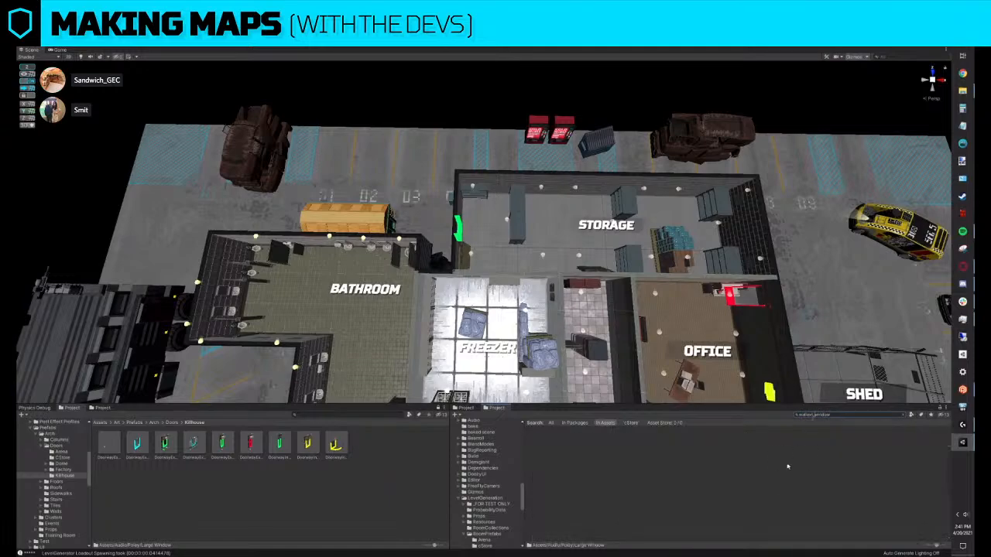
key(BackSpace)
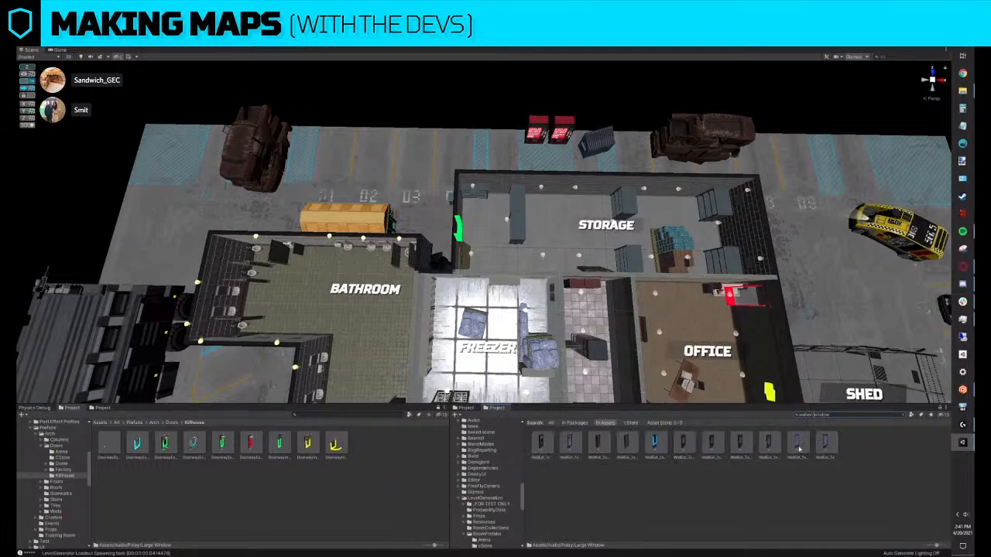
click(542, 183)
key(ctrl+r)
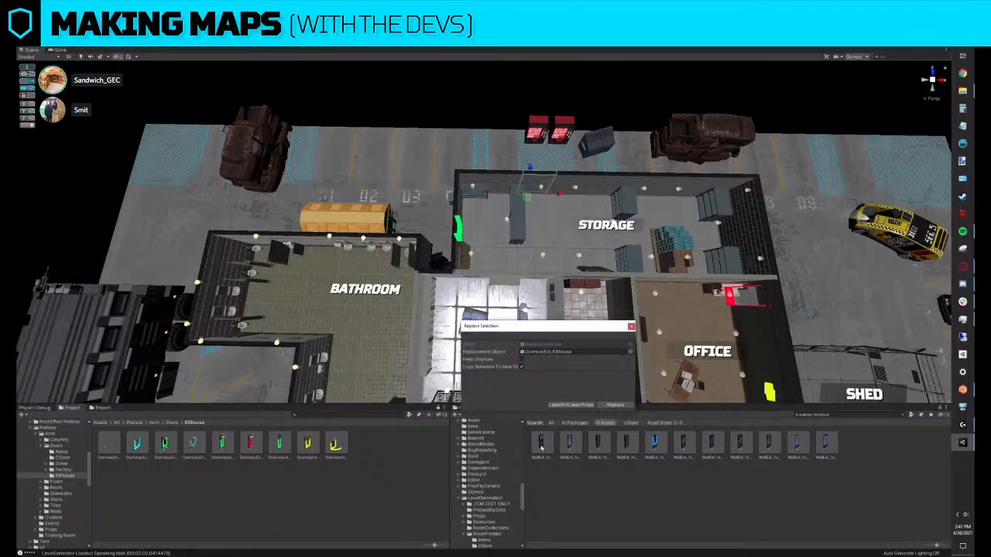
drag(540, 448, 573, 352)
click(615, 404)
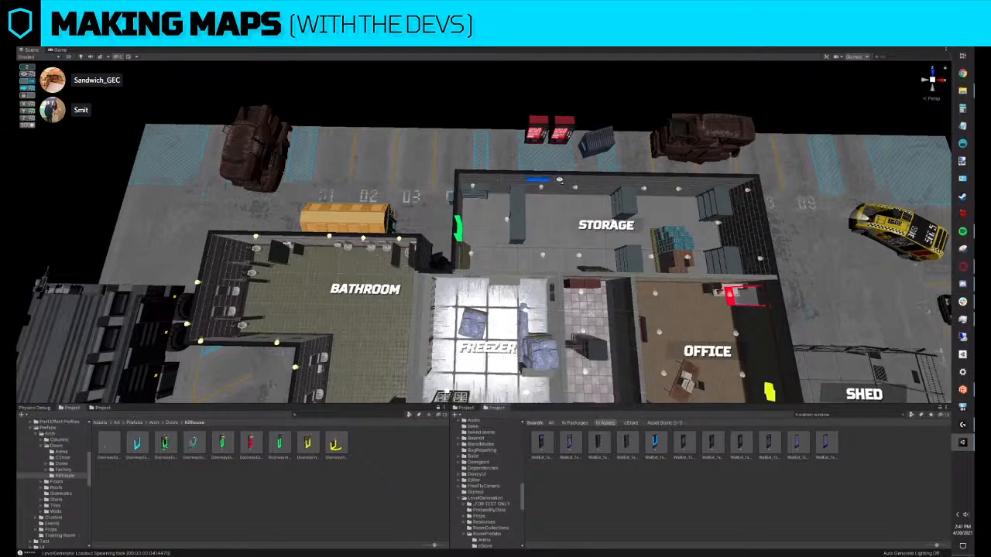
Move the yellow vehicle from the lot beside the office to behind the storage room's new window and turn it parallel to the wall
right_drag(559, 181, 586, 194)
scroll(613, 179, down, 5)
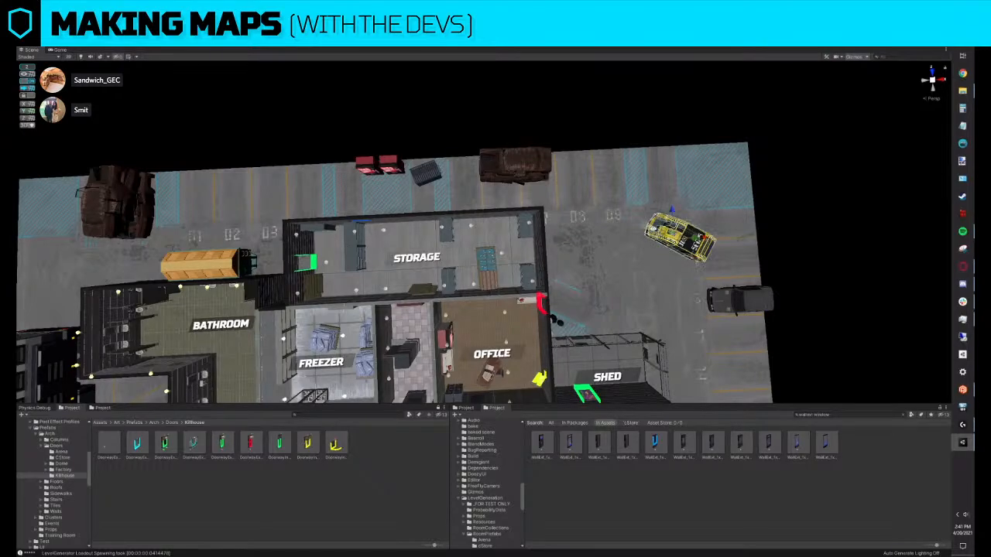
middle_drag(656, 228, 722, 225)
drag(739, 246, 434, 223)
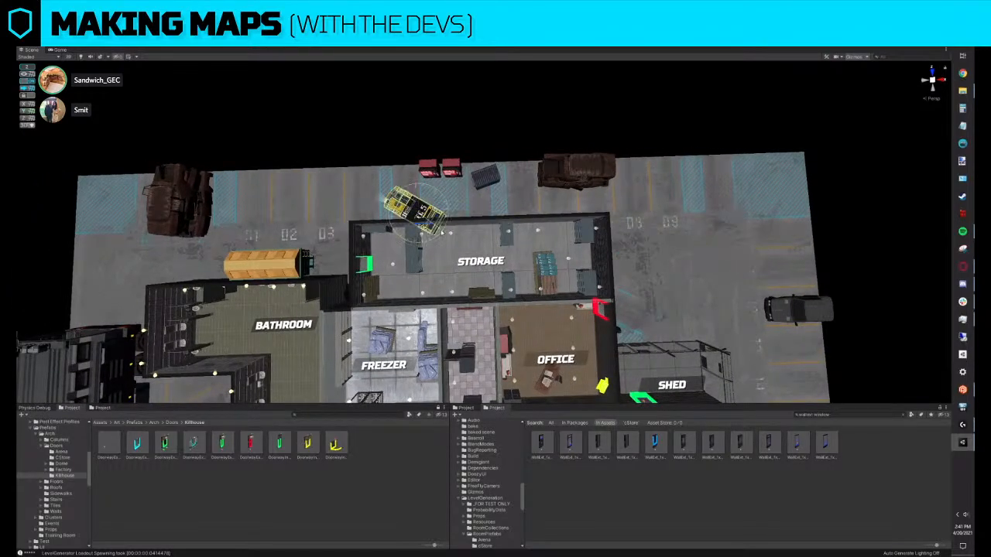
scroll(481, 230, up, 2)
scroll(481, 230, up, 2)
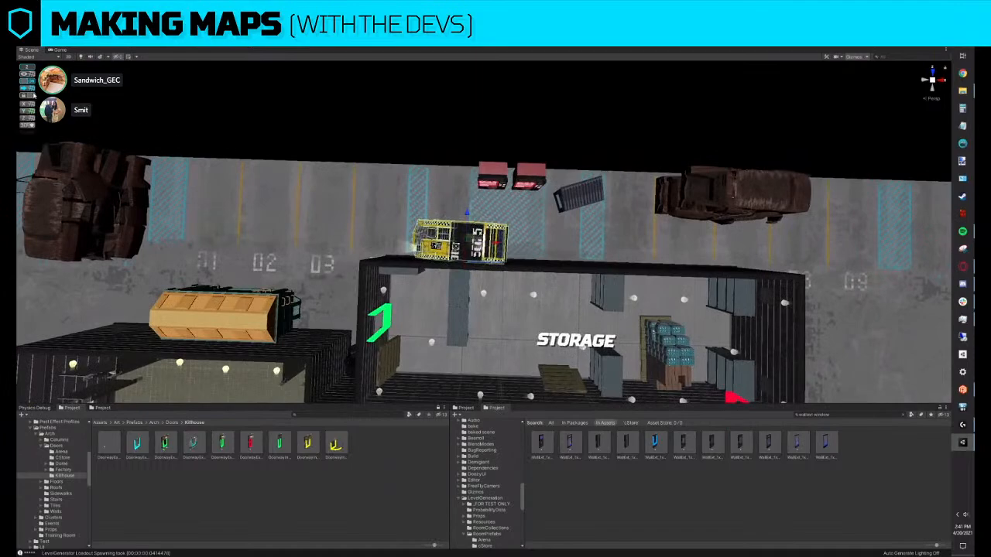
scroll(467, 211, up, 3)
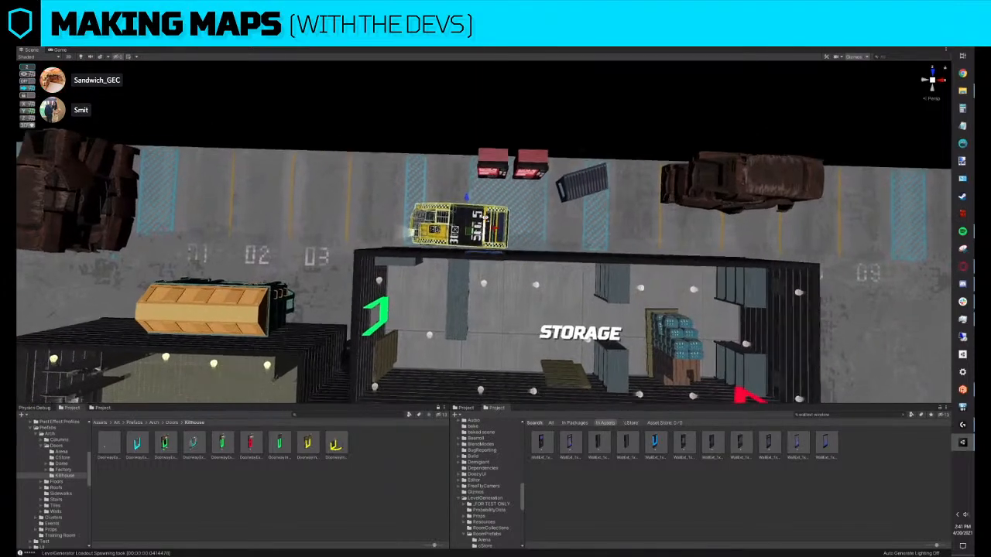
drag(502, 223, 508, 223)
drag(473, 193, 516, 213)
Replace the storage room's cluster of shelves and stacked crates with the cl_CStore_Storage_Shelf_LongChoke prefab
scroll(515, 213, down, 6)
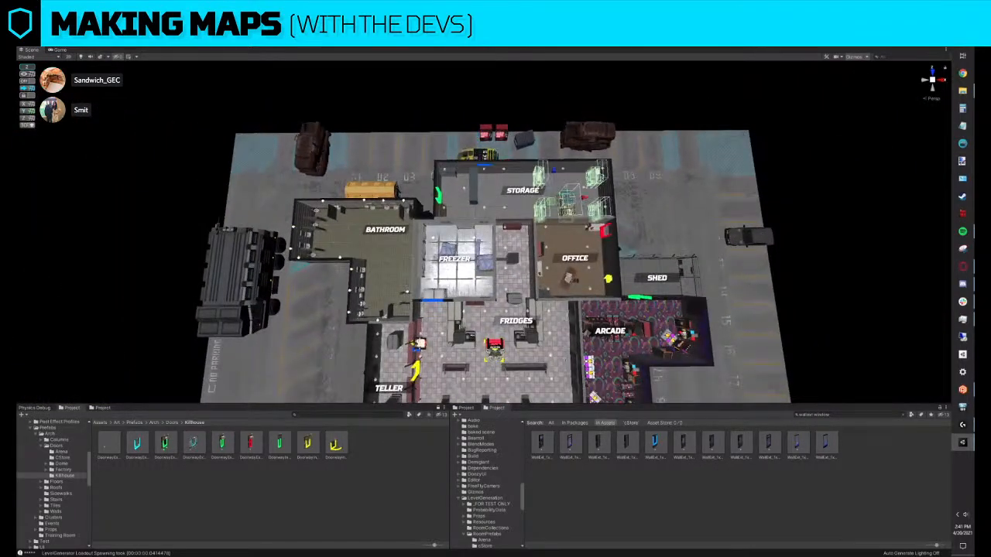
click(568, 208)
key(ctrl+shift+r)
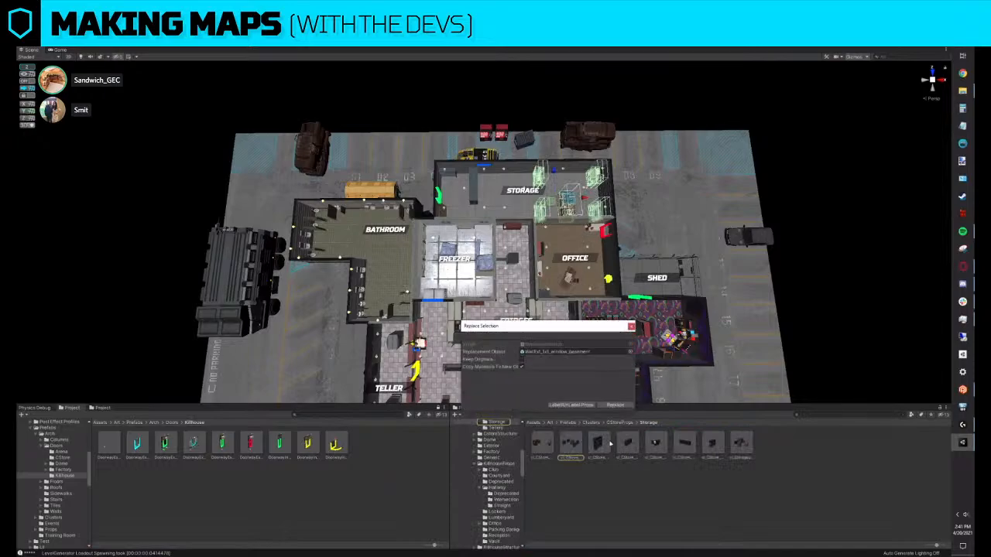
drag(570, 444, 550, 356)
click(613, 404)
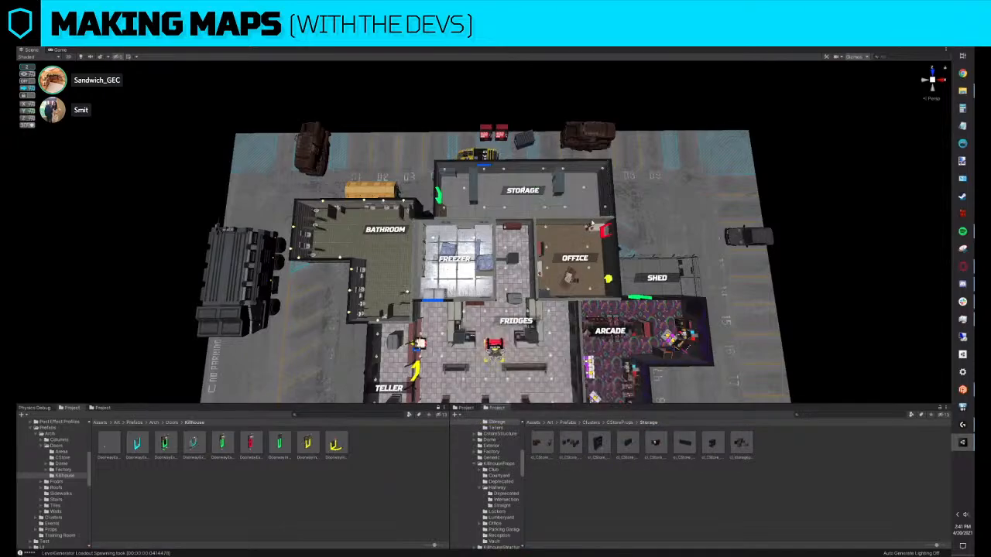
Duplicate the long shelf in the storage room and rotate the copy parallel to the rear wall
key(f)
right_drag(559, 189, 535, 191)
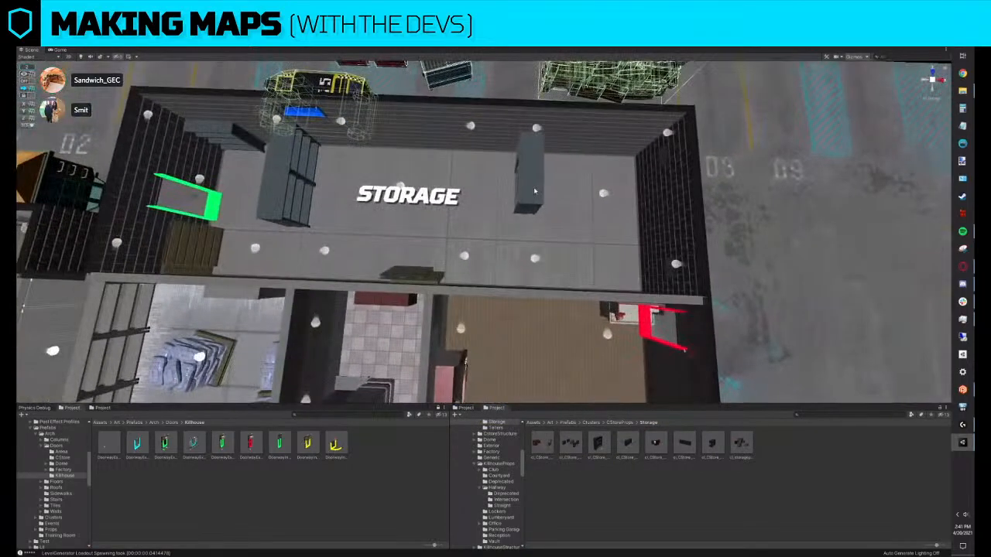
click(528, 205)
drag(516, 231, 619, 255)
scroll(552, 246, down, 3)
key(ctrl+d)
key(e)
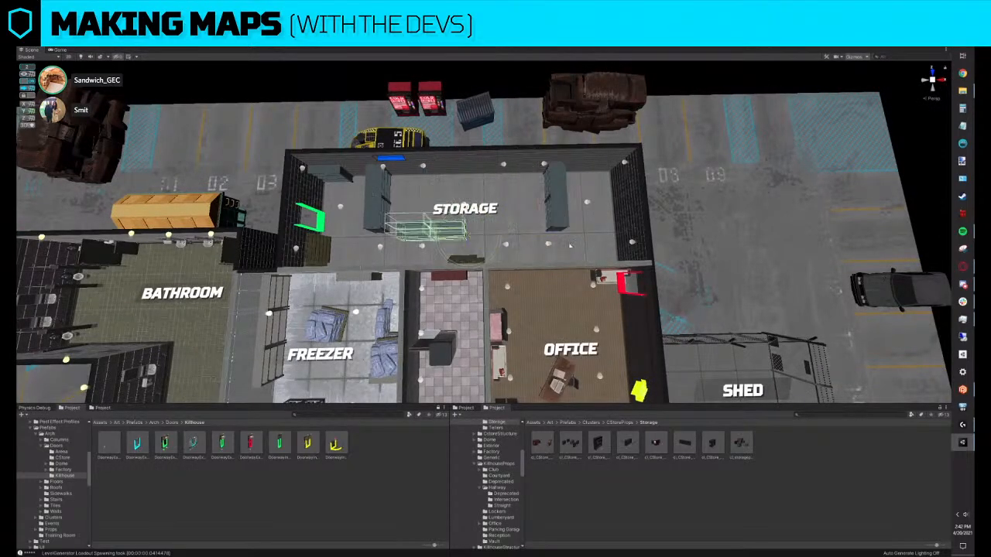
Position the rotated shelf copy midway between the two long shelves in the storage room
key(w)
drag(469, 238, 503, 229)
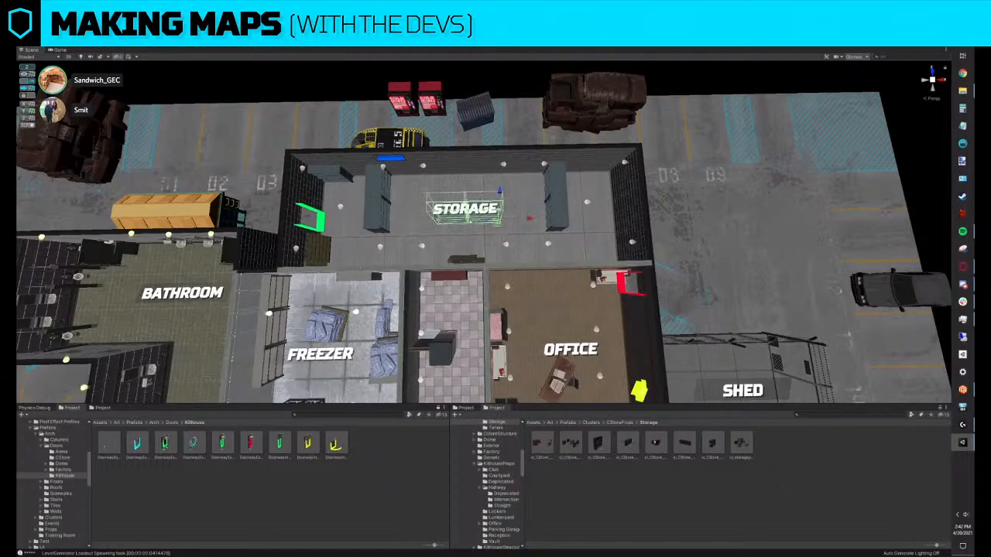
middle_drag(469, 220, 494, 221)
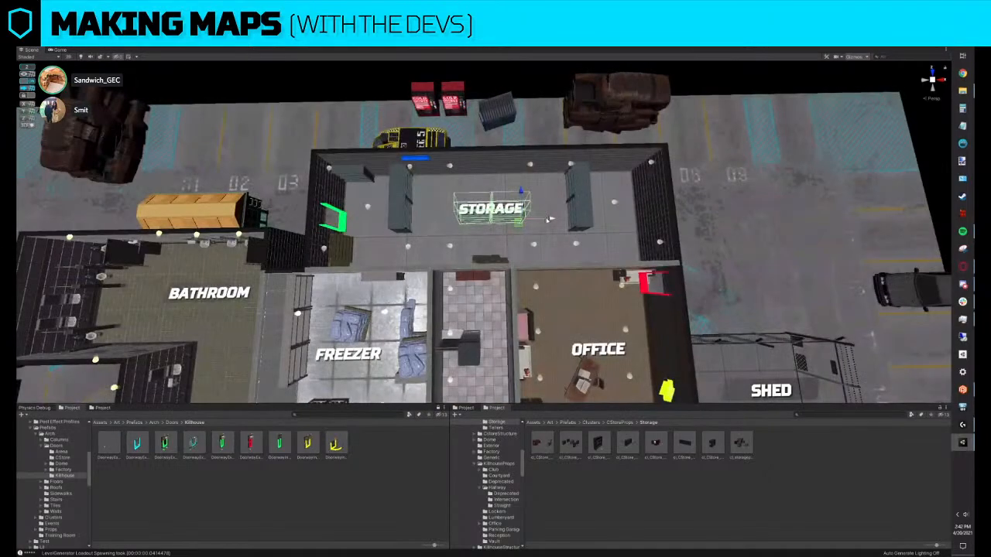
drag(547, 220, 529, 220)
scroll(540, 225, down, 2)
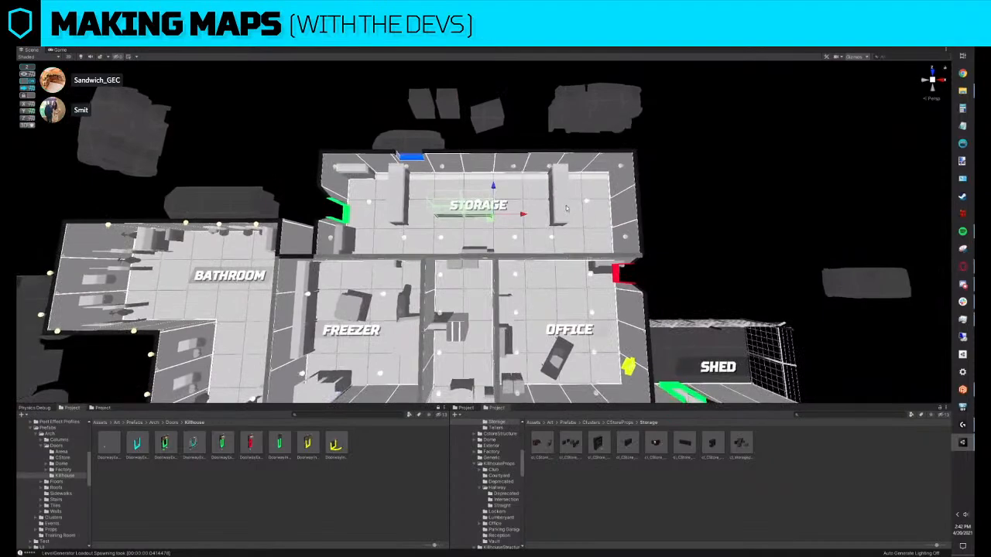
click(568, 207)
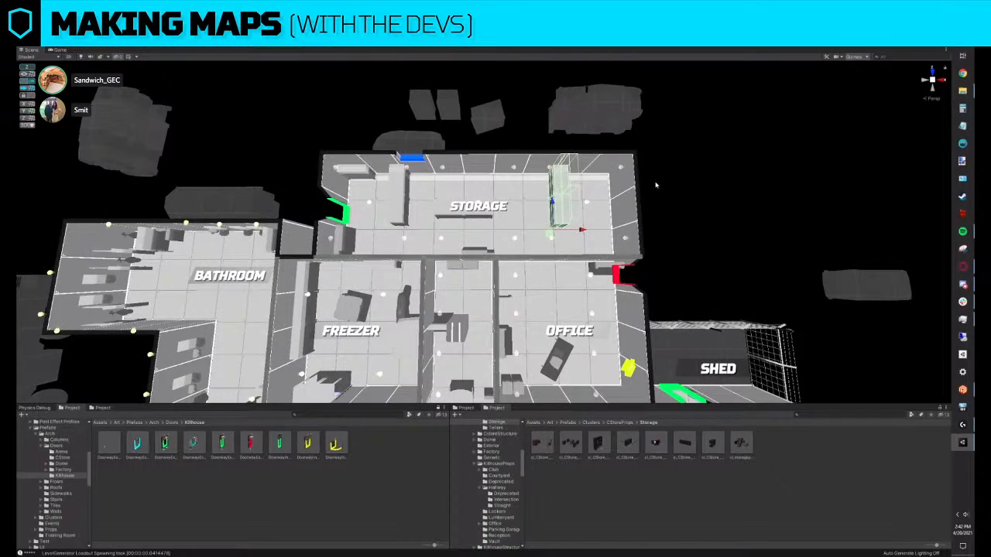
Shift the middle shelf of the storage room closer to the rear wall
scroll(656, 184, down, 5)
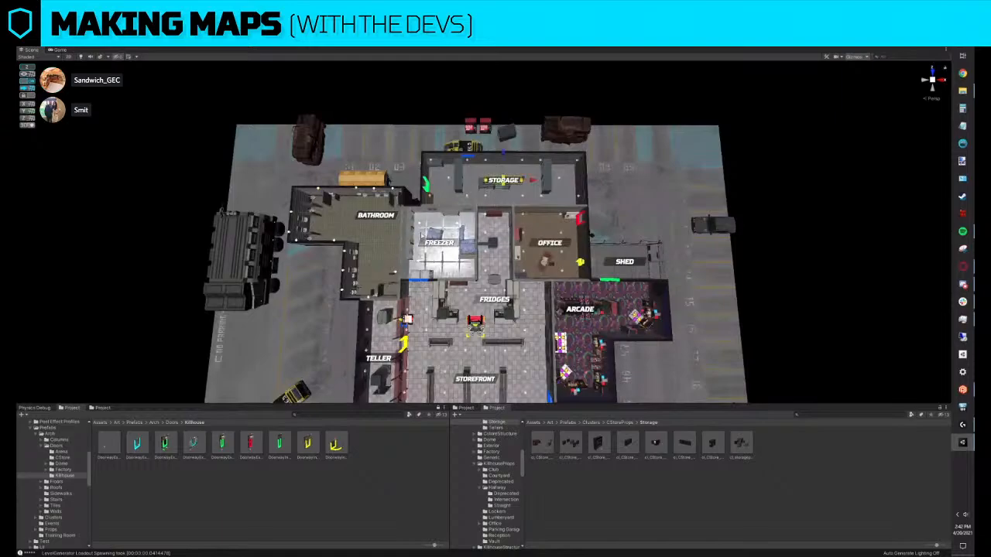
right_drag(422, 236, 394, 258)
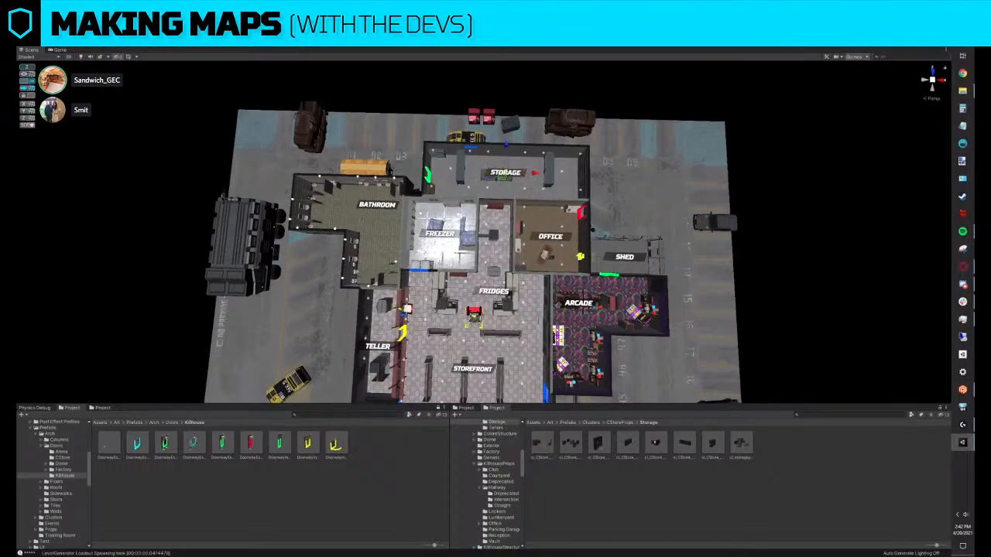
drag(506, 147, 506, 156)
scroll(507, 153, up, 3)
middle_drag(507, 149, 508, 172)
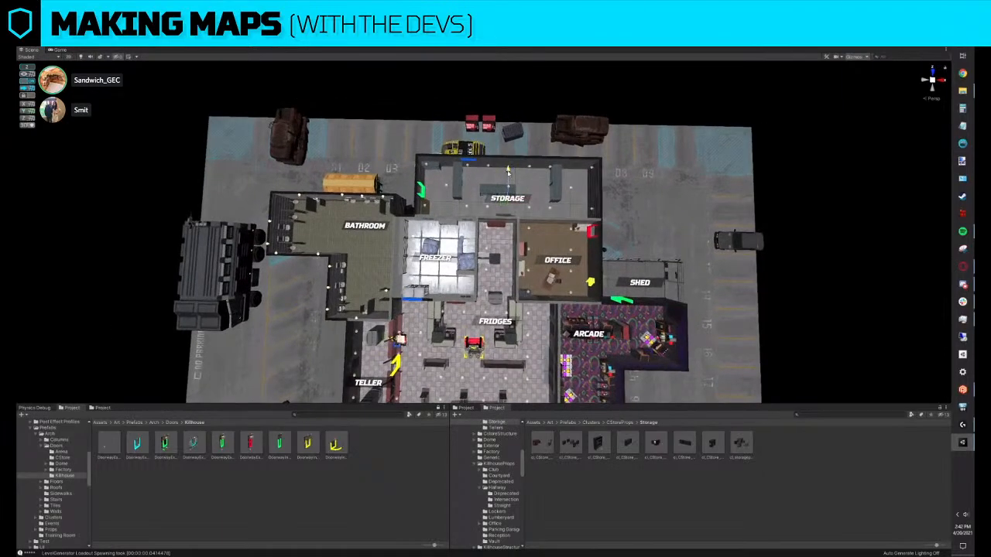
scroll(508, 172, down, 2)
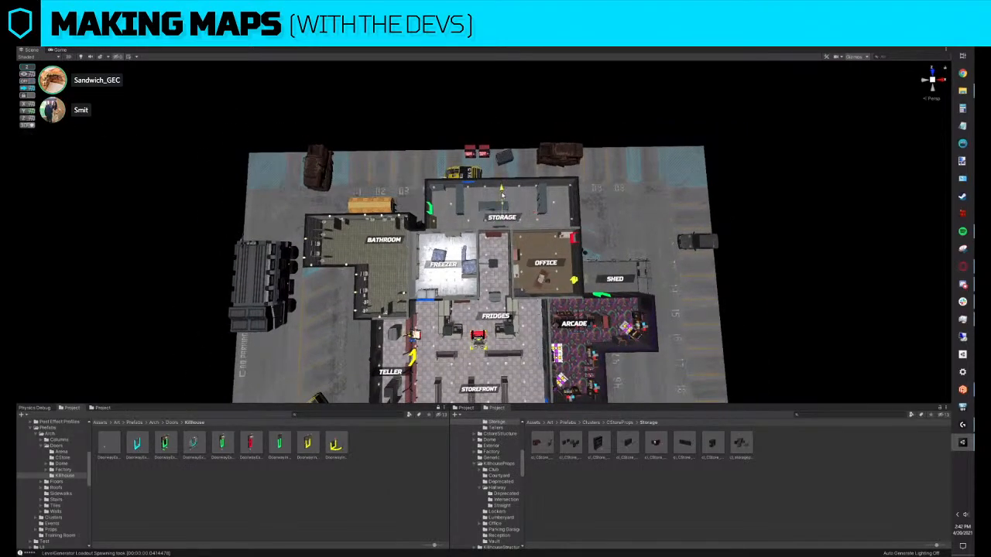
scroll(669, 209, down, 3)
scroll(534, 202, up, 5)
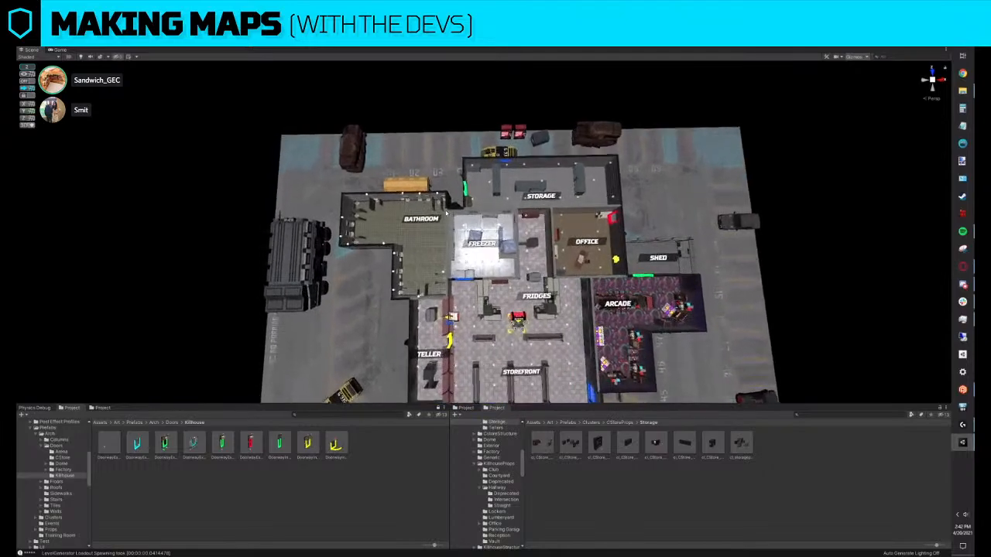
Slide the shelf on the freezer's rear wall toward the bathroom side, clearing the middle wall panel
scroll(547, 192, up, 4)
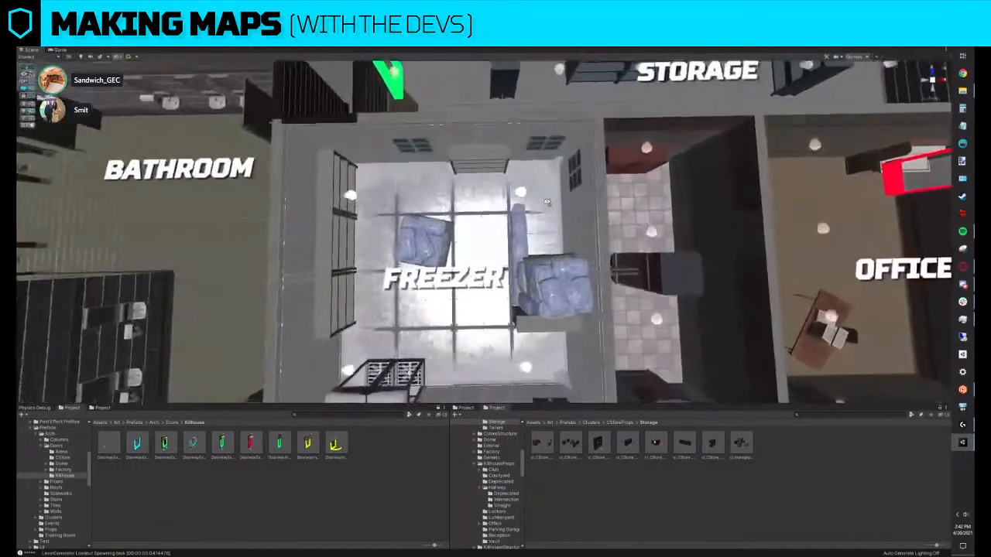
click(499, 212)
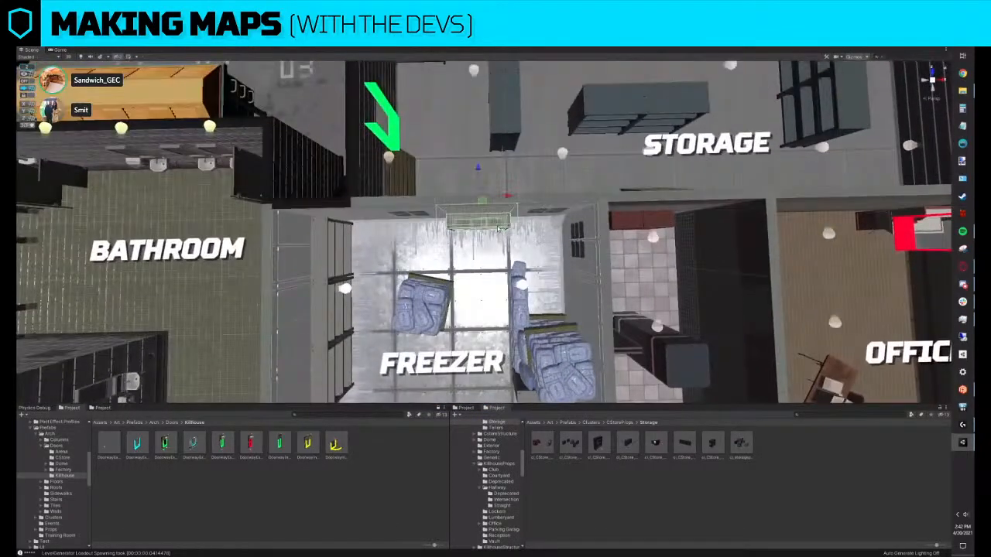
alt+drag(498, 228, 454, 169)
click(481, 155)
key(ctrl+r)
right_drag(482, 155, 363, 378)
key(Delete)
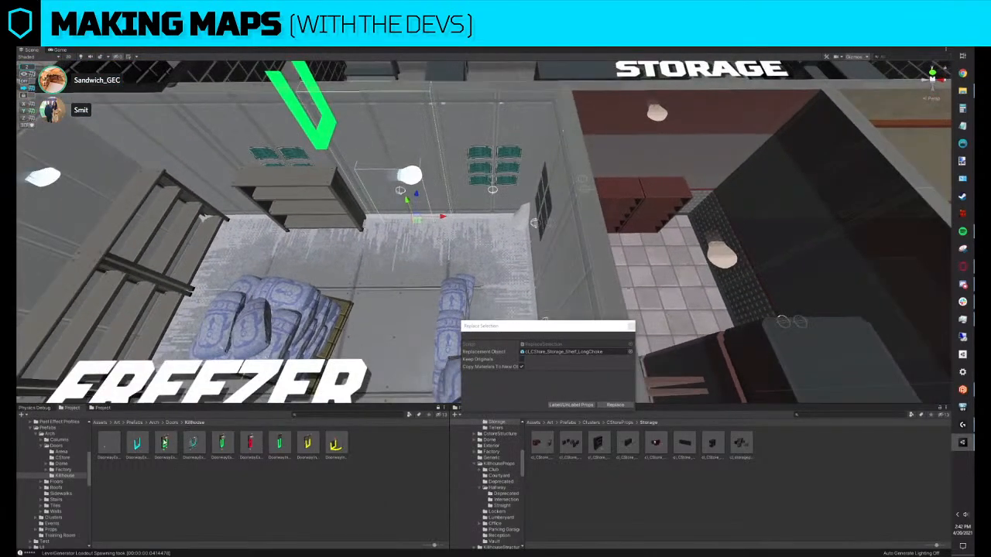
click(172, 423)
double_click(135, 448)
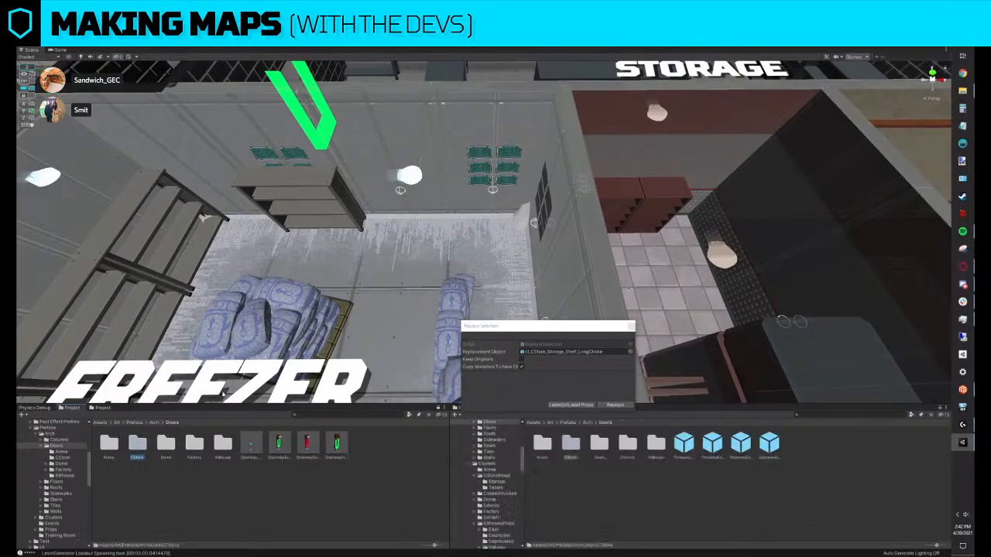
Delete the green doorway in the storage room's side wall and fill the opening with a copy of the adjacent wall panel
right_drag(403, 287, 335, 218)
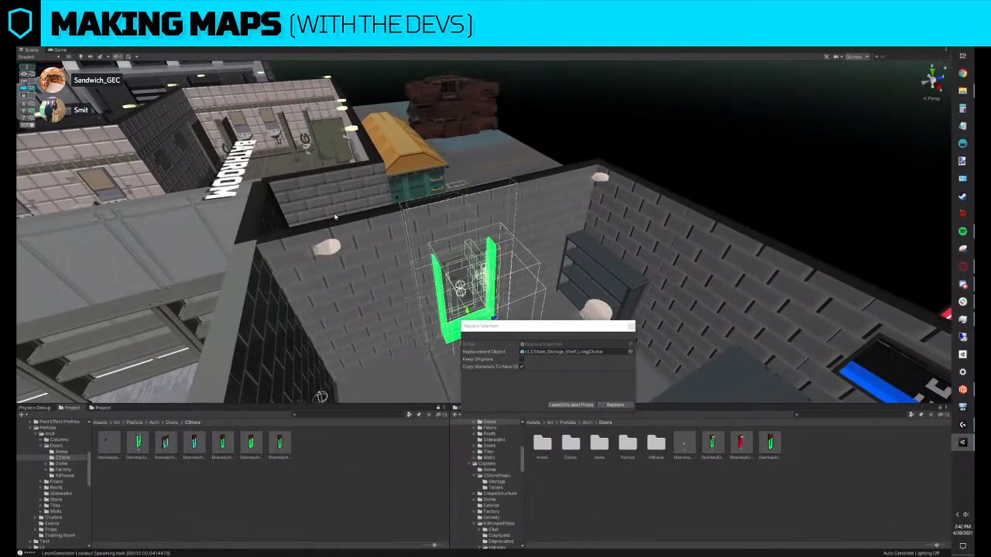
key(Delete)
click(544, 223)
key(ctrl+d)
drag(562, 293, 495, 308)
Replace the copied panel in the storage room's side wall with the green exterior doorway prefab
right_drag(467, 309, 325, 458)
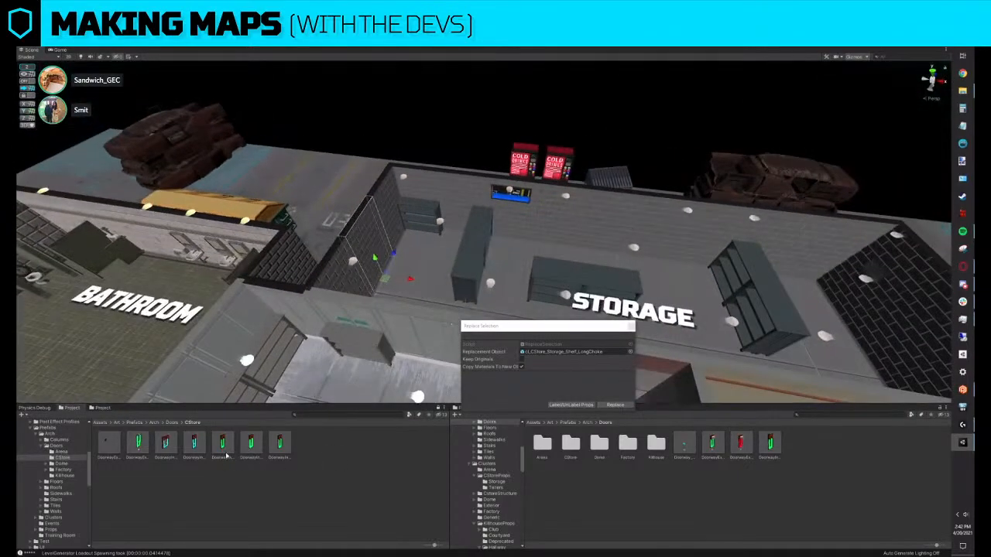
click(171, 422)
drag(278, 446, 564, 351)
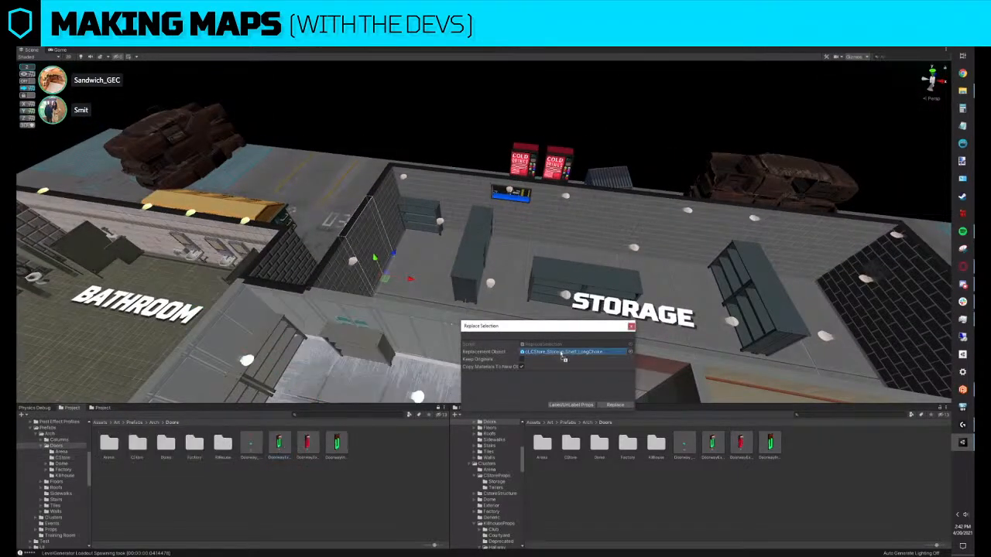
click(623, 406)
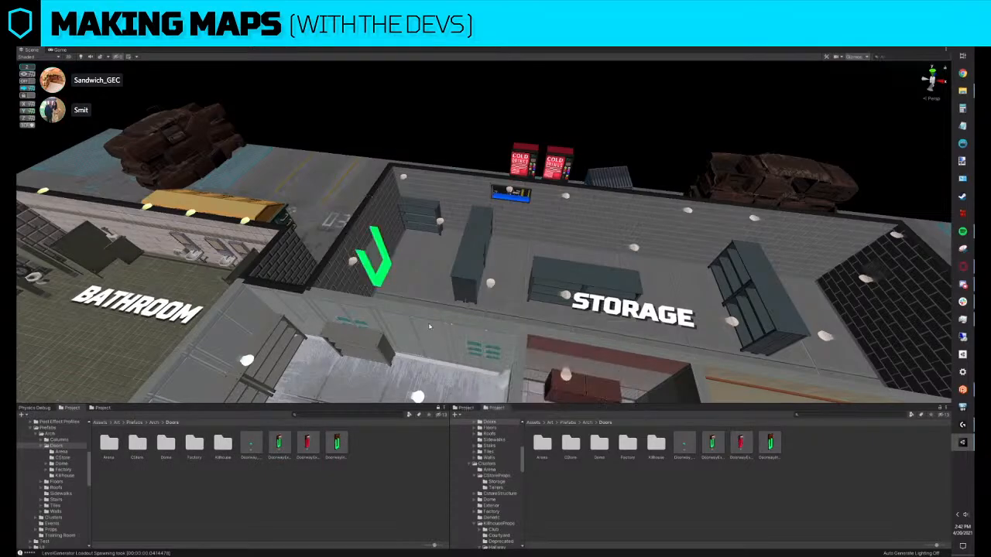
Replace a wall panel between the storage room and the office with the green interior doorway prefab
right_drag(542, 310, 515, 250)
right_drag(652, 274, 782, 274)
key(ctrl+shift+r)
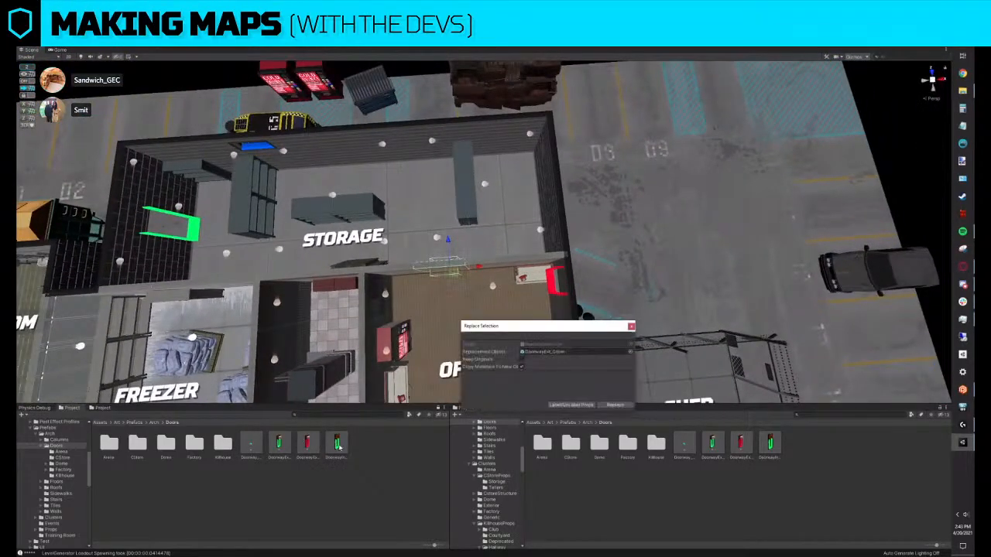
click(614, 405)
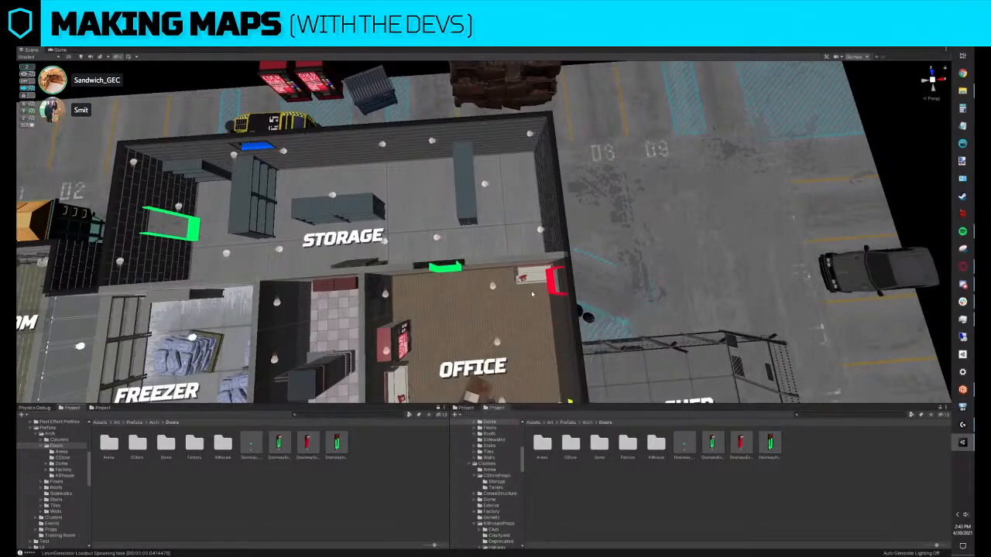
Shift the white desk on the office's rear wall away from the red doorway, toward the new green doorway
scroll(534, 291, up, 1)
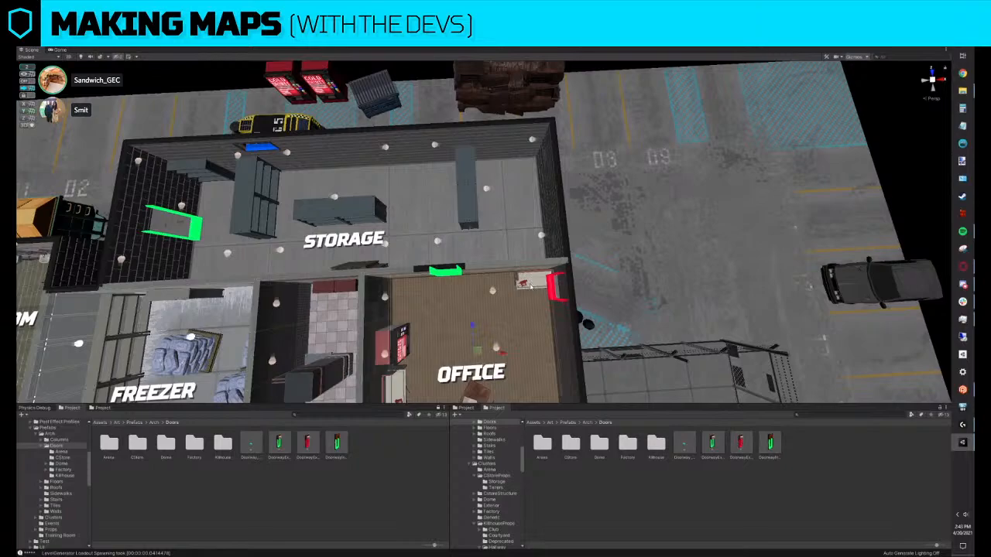
alt+drag(531, 286, 507, 266)
click(526, 283)
key(q)
right_drag(507, 265, 516, 252)
key(d)
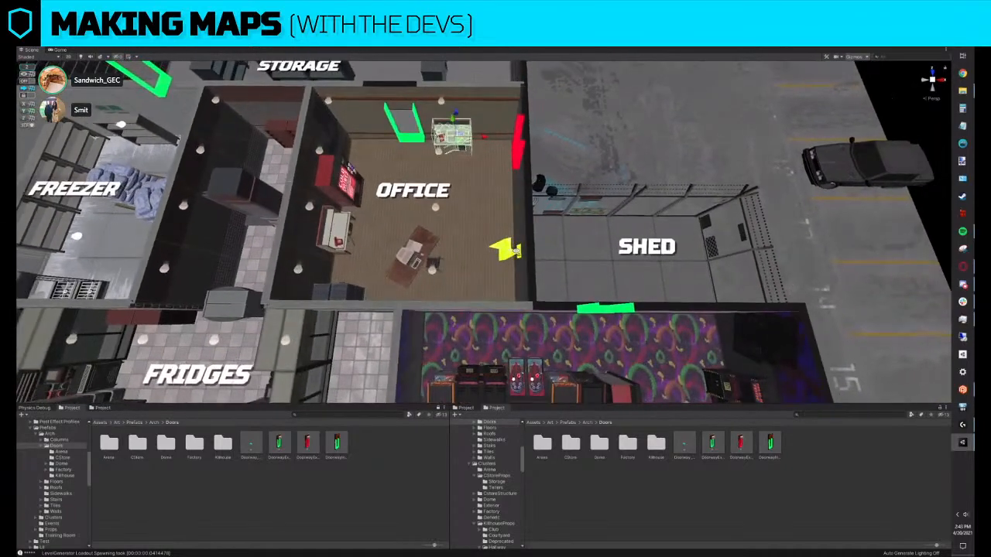
Replace the arcade's rear wall panel shared with the office with the DoorwayInt_Office prefab
click(471, 308)
right_drag(408, 109, 425, 137)
key(a)
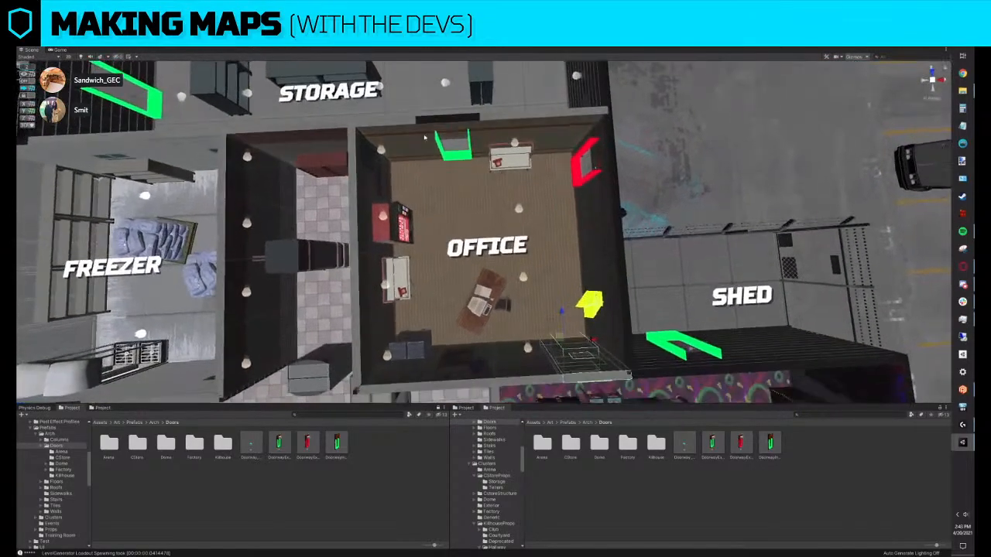
click(436, 138)
right_drag(436, 186, 425, 161)
key(s)
key(d)
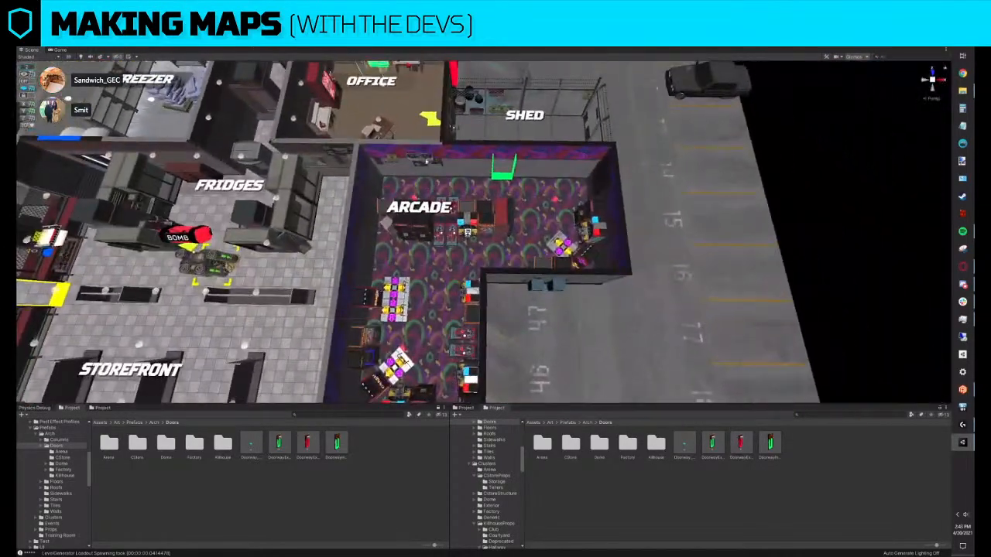
scroll(391, 149, up, 2)
middle_drag(391, 154, 428, 203)
click(427, 205)
key(ctrl+r)
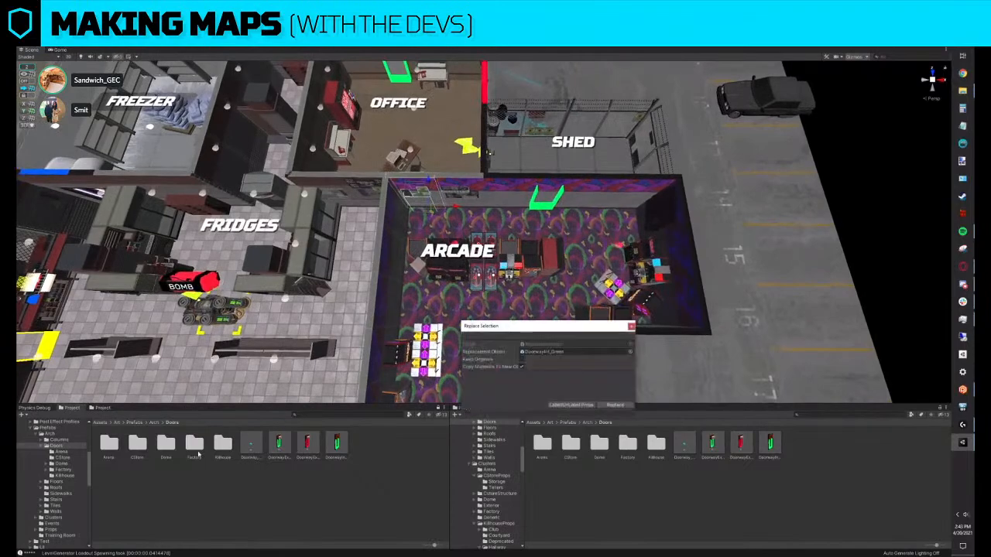
double_click(144, 448)
drag(279, 446, 551, 352)
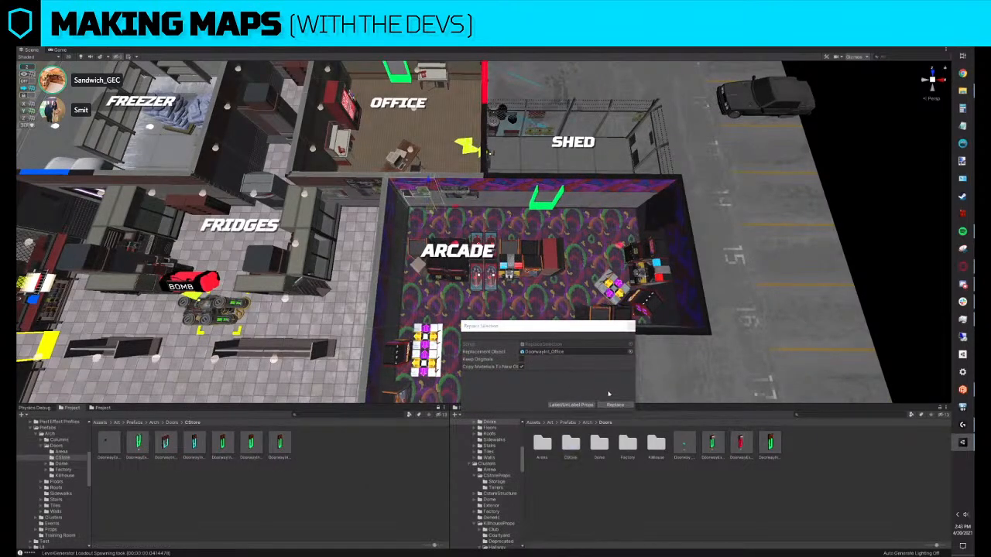
click(615, 405)
scroll(697, 395, up, 3)
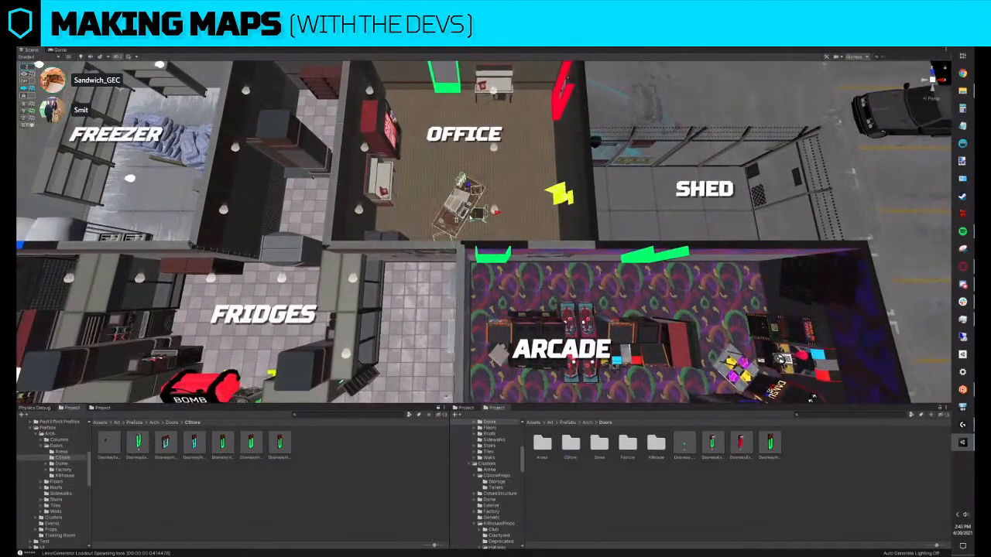
Delete the three parallel long shelves in the middle of the storefront
scroll(498, 278, down, 5)
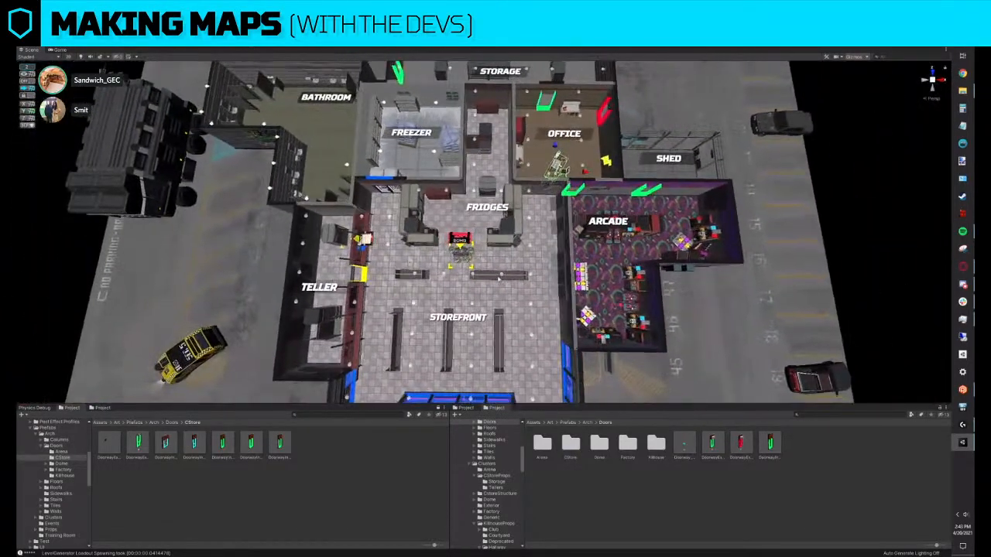
middle_drag(465, 344, 348, 261)
click(447, 299)
key(Delete)
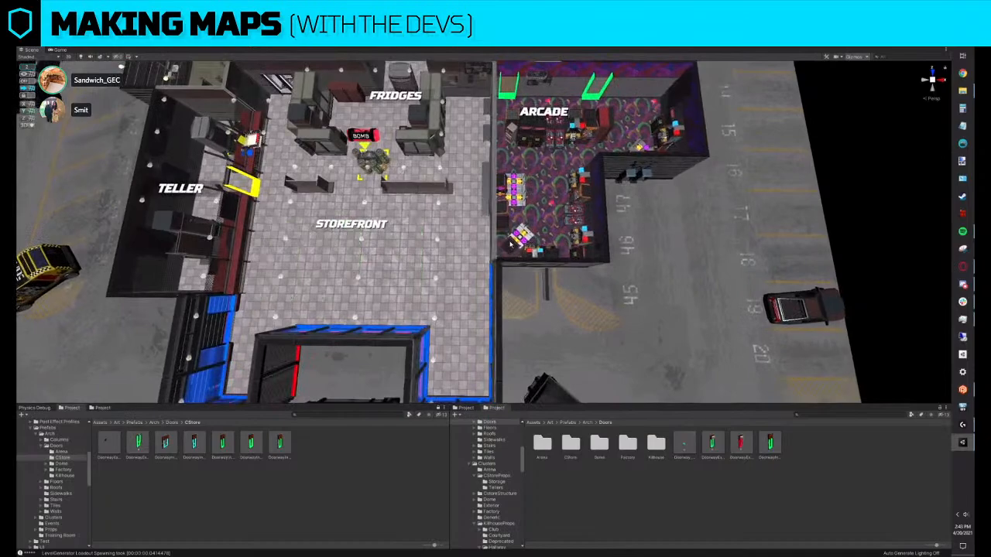
Shift the central cluster of arcade machines slightly away from the storefront wall
click(520, 241)
scroll(498, 232, down, 2)
middle_drag(495, 232, 520, 231)
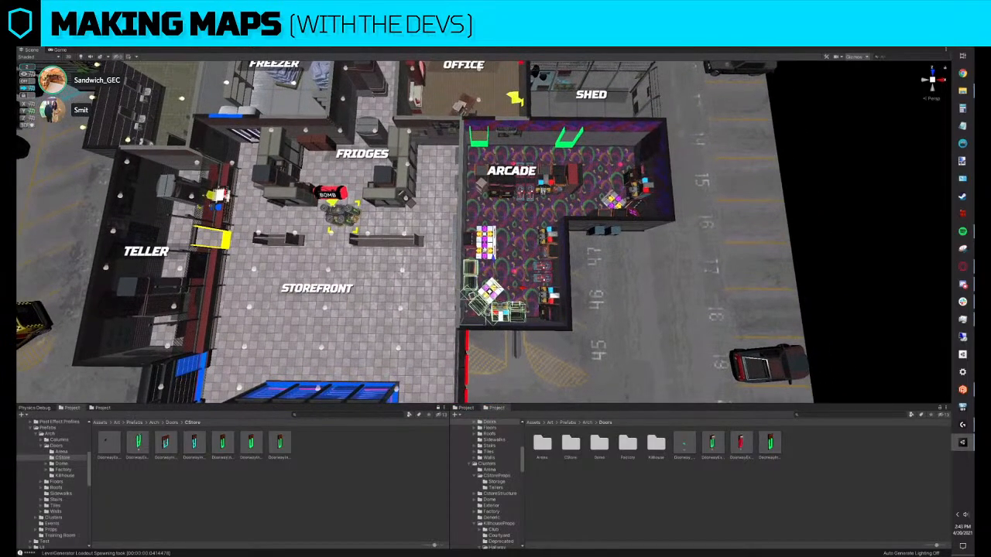
click(520, 194)
middle_drag(529, 194, 497, 193)
drag(521, 197, 538, 198)
click(29, 80)
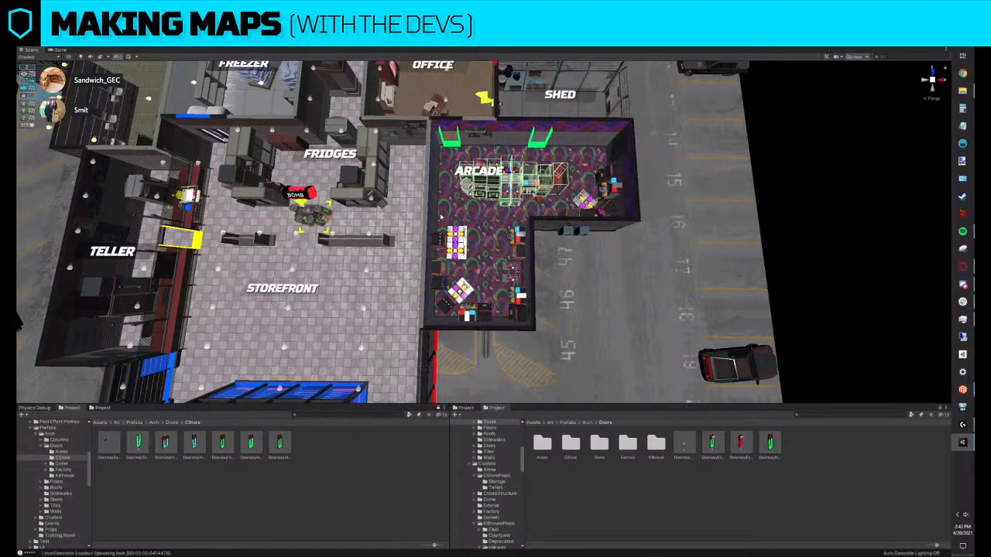
Move the arcade machines along the storefront wall toward the office and delete the machine cluster in the arcade's front corner
right_drag(469, 236, 453, 231)
click(453, 233)
drag(453, 219, 453, 200)
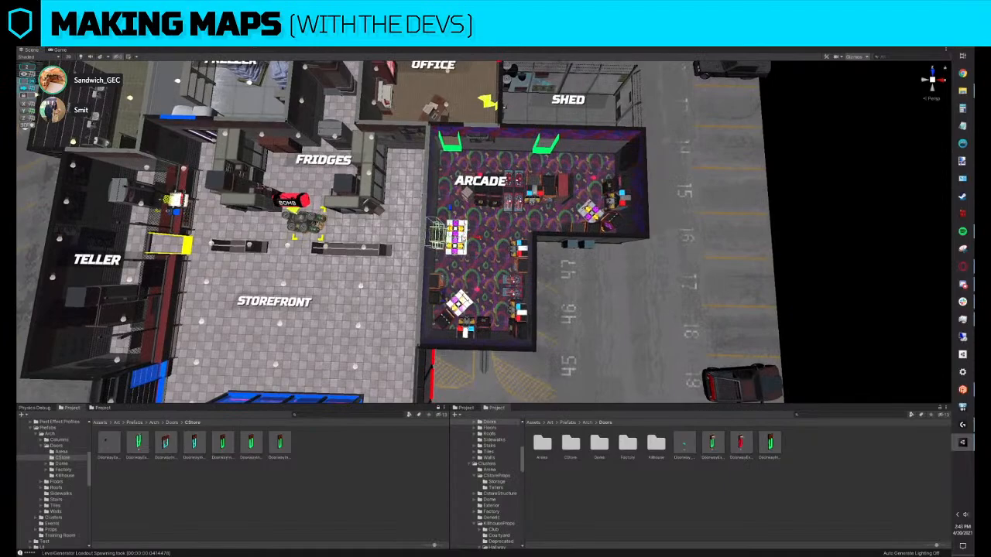
key(g)
key(Delete)
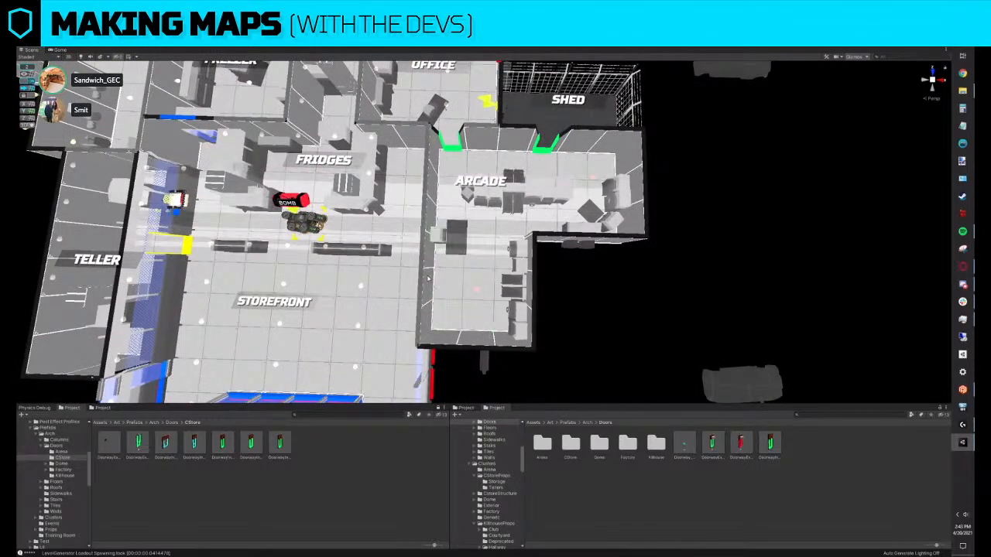
Replace the wall panel between the storefront and the arcade's front corner with the DoorwayInt_2_Arcade prefab
click(428, 279)
key(ctrl+shift+r)
drag(165, 445, 541, 354)
alt+drag(573, 282, 402, 225)
click(615, 404)
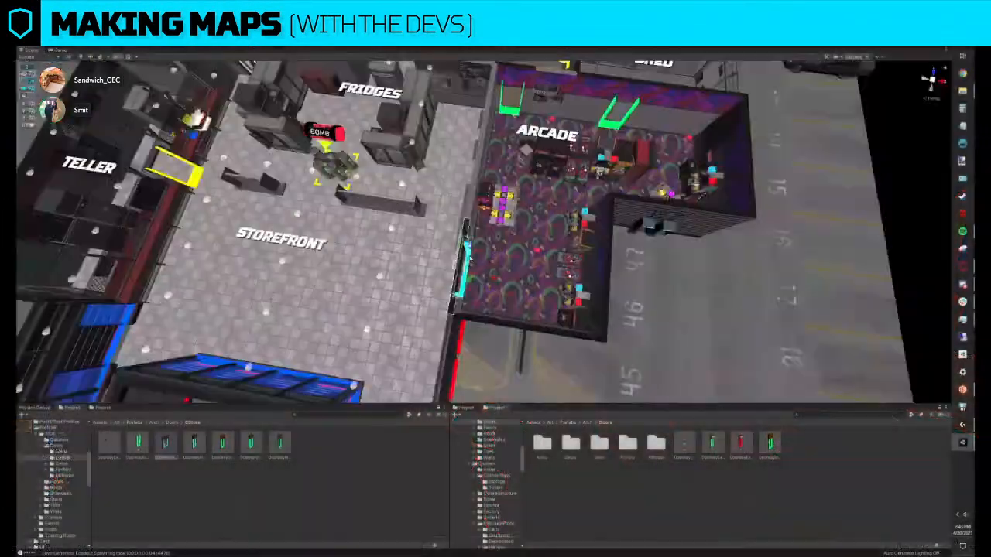
alt+drag(464, 255, 498, 229)
Move the ARCADE label toward the middle of its room and shift the FRIDGES label toward the freezer side
click(488, 229)
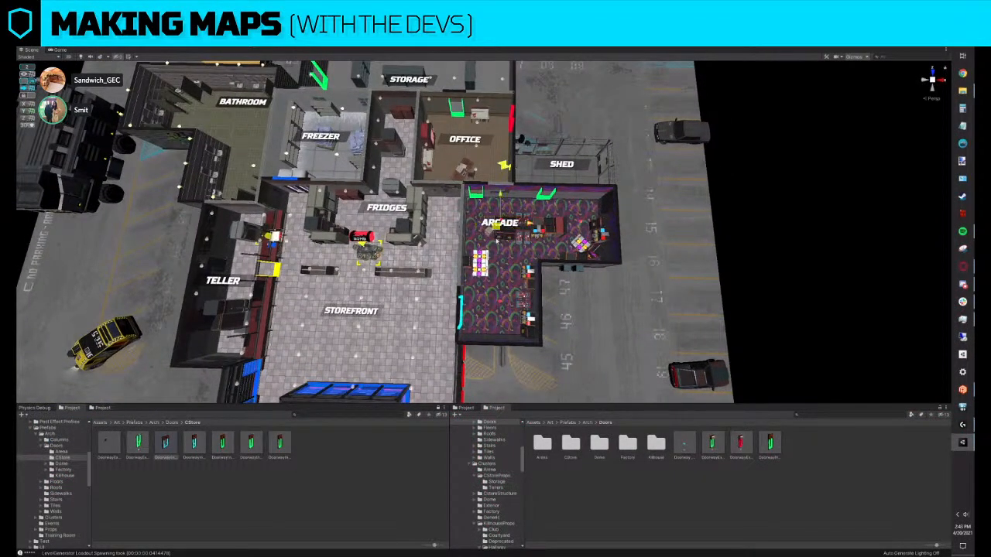
scroll(497, 240, up, 4)
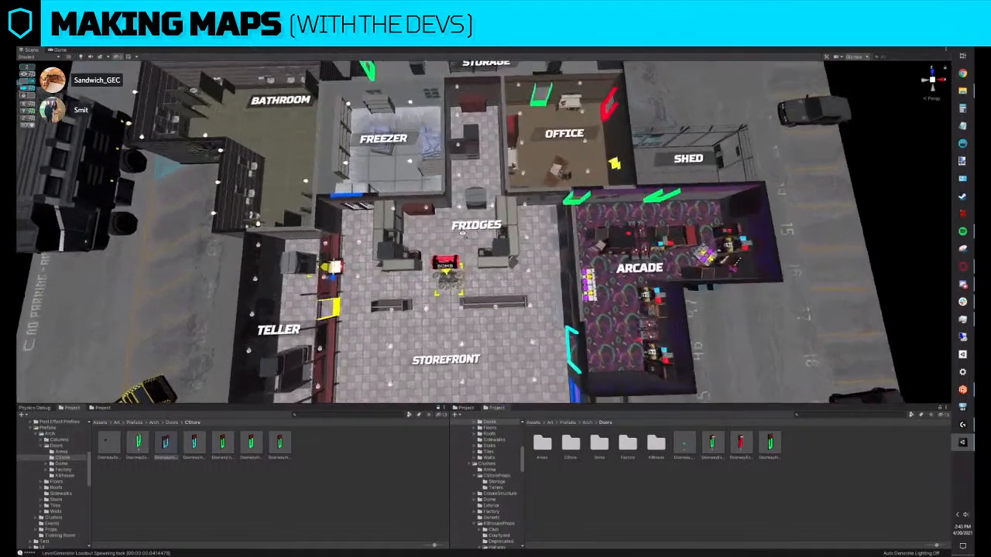
alt+drag(463, 234, 472, 233)
click(484, 226)
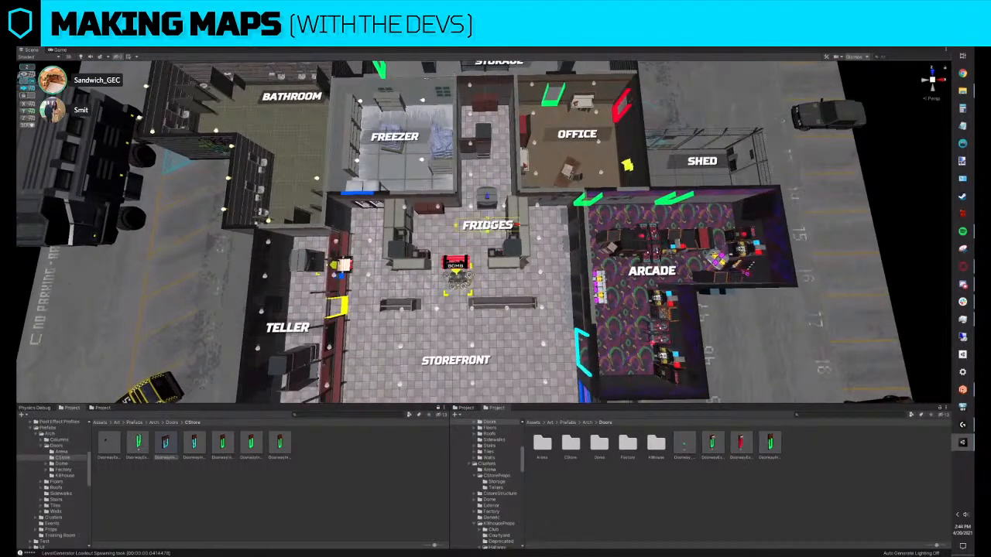
drag(520, 225, 488, 227)
Cover the exposed brick faces of the freezer's corner column near the fridges with the adjoining wall's finish
right_drag(488, 228, 394, 180)
key(w)
key(w)
click(396, 182)
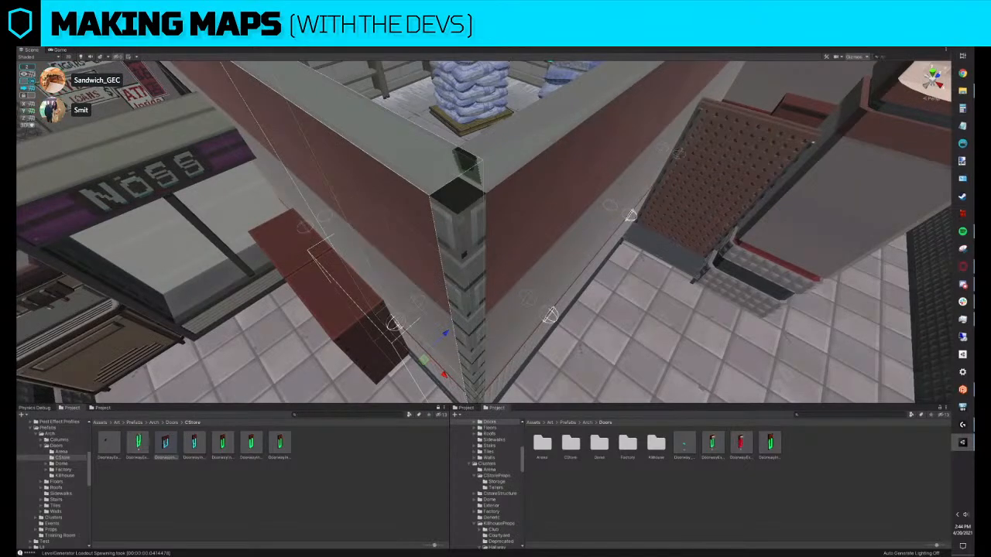
click(474, 286)
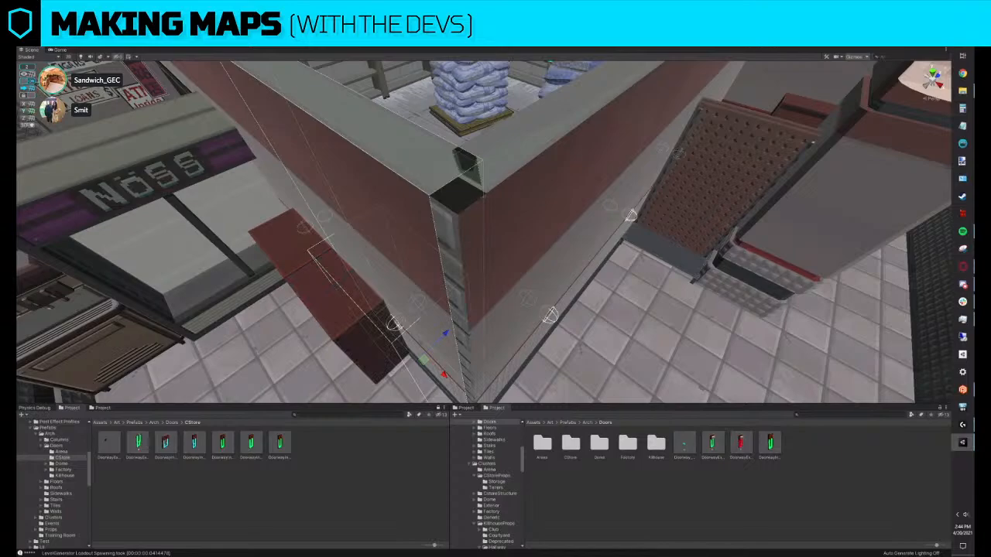
drag(462, 303, 456, 293)
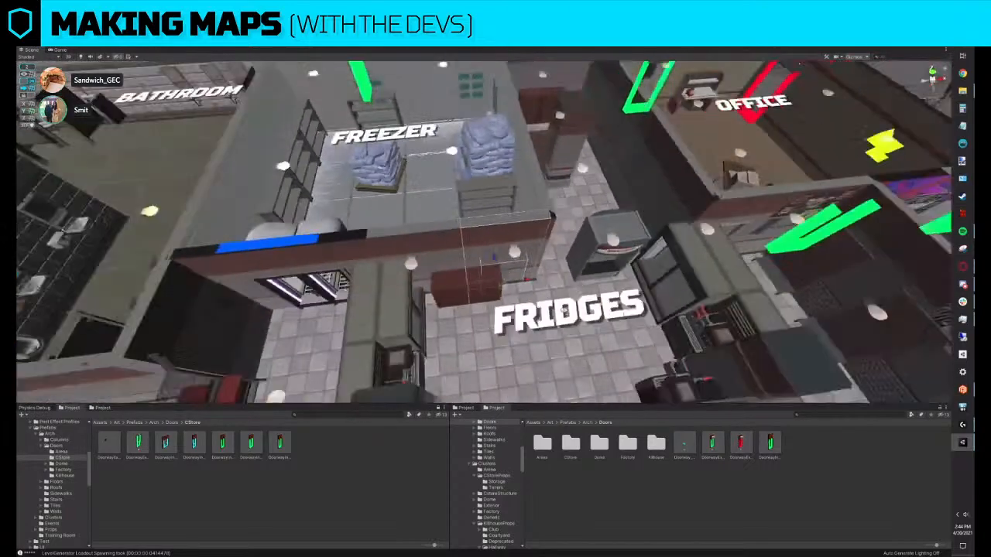
Clear the shed doorway from the arcade's rear wall and move a plain wall panel into its place
scroll(526, 316, down, 3)
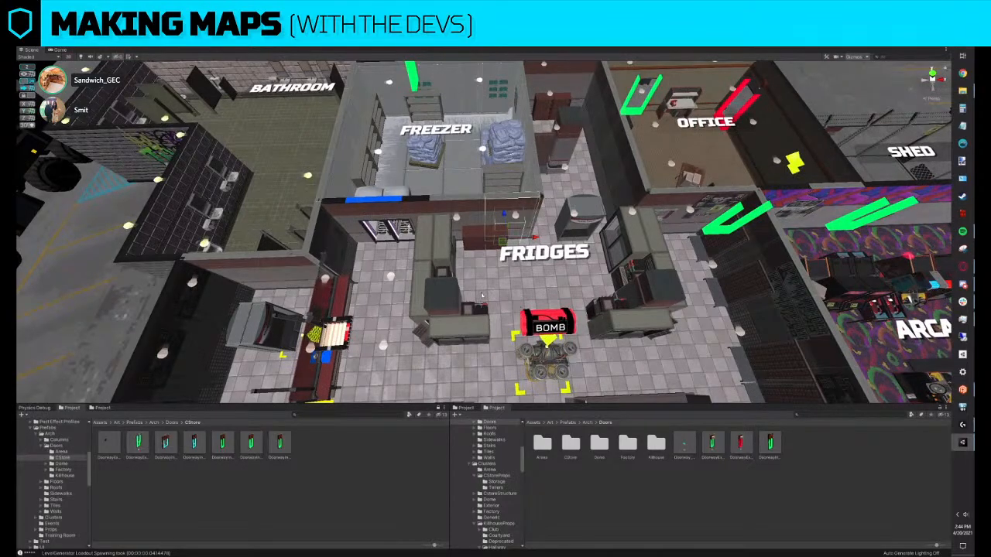
scroll(476, 294, down, 5)
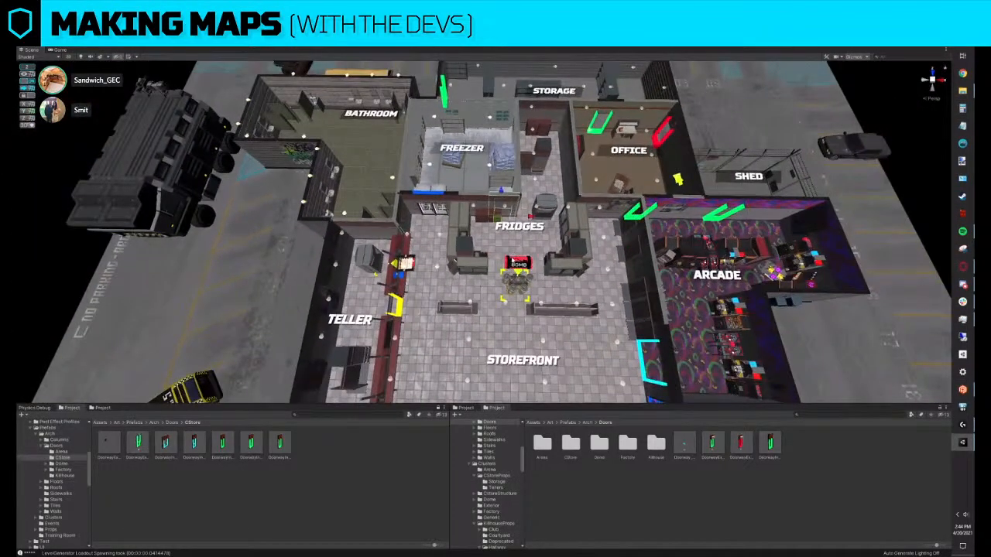
key(w)
right_drag(513, 261, 504, 233)
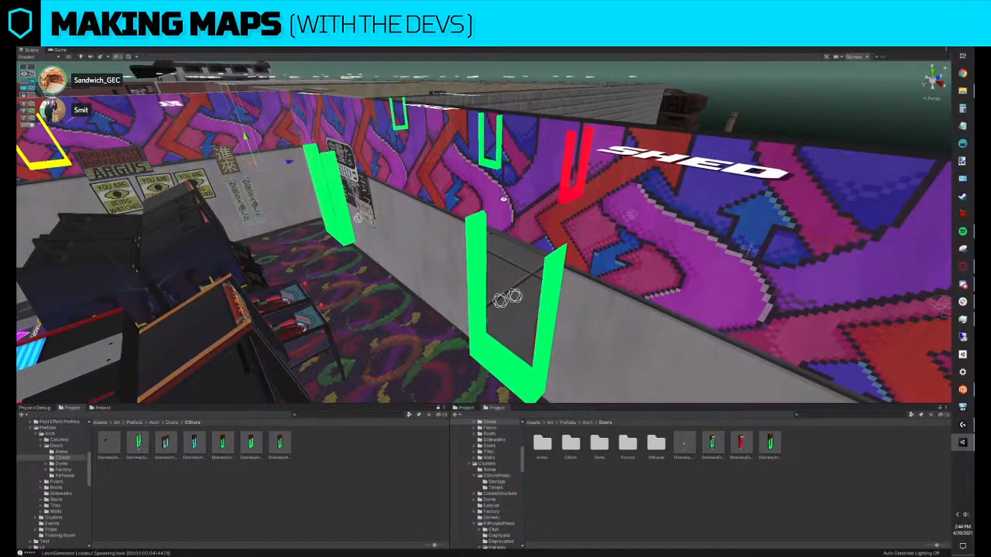
right_drag(503, 200, 586, 296)
click(586, 295)
drag(579, 382, 412, 316)
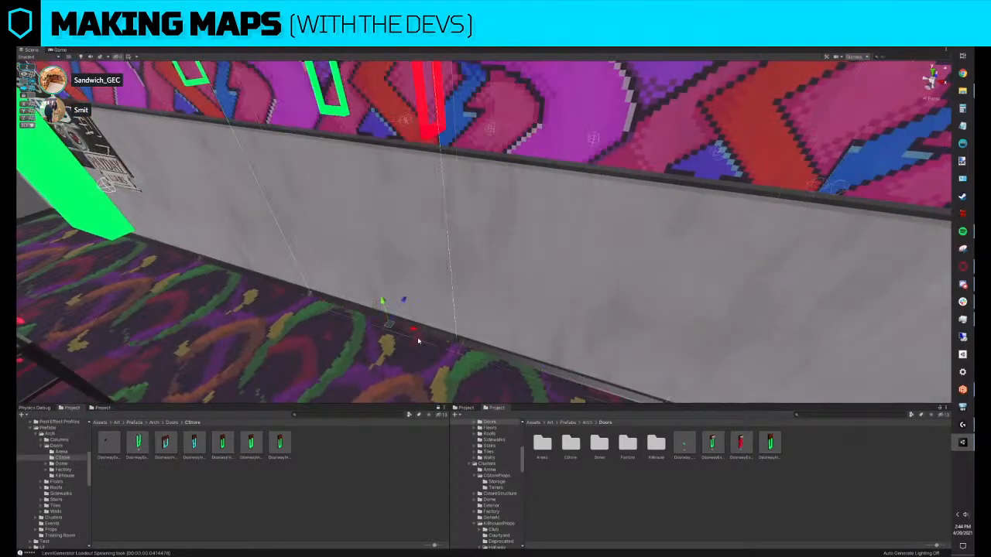
Replace the repositioned arcade wall panel facing the shed with the green exterior doorway prefab
right_drag(418, 340, 351, 361)
key(ctrl+shift+r)
click(175, 423)
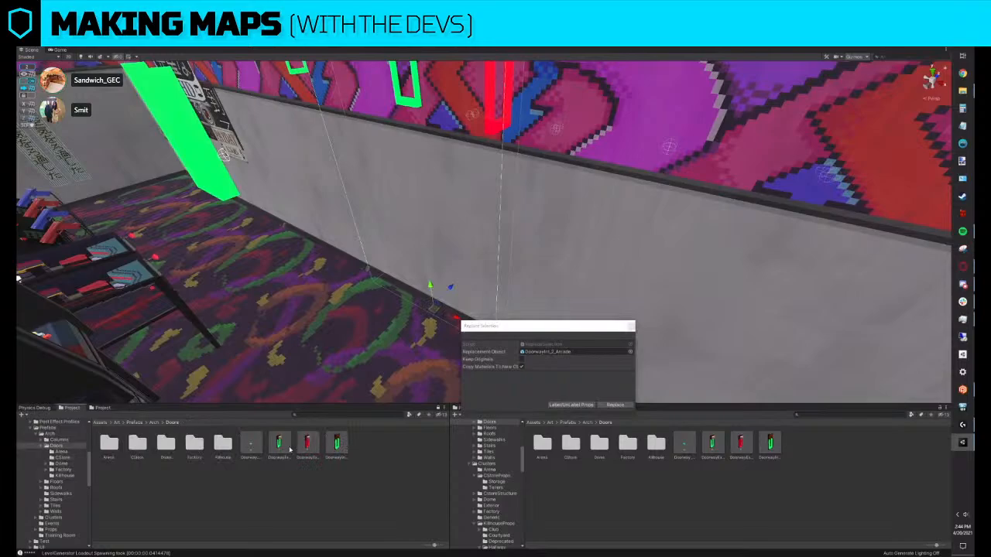
click(615, 405)
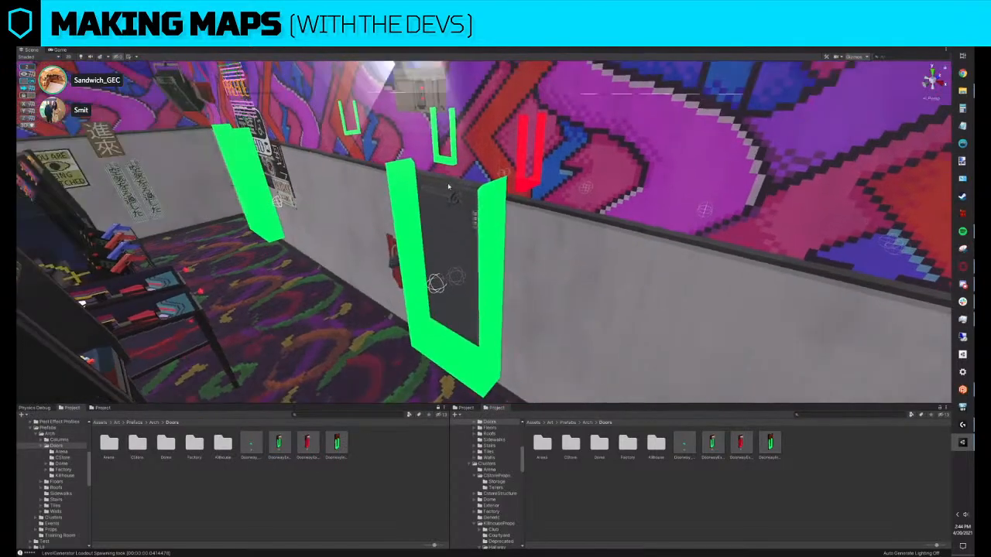
right_drag(499, 220, 511, 393)
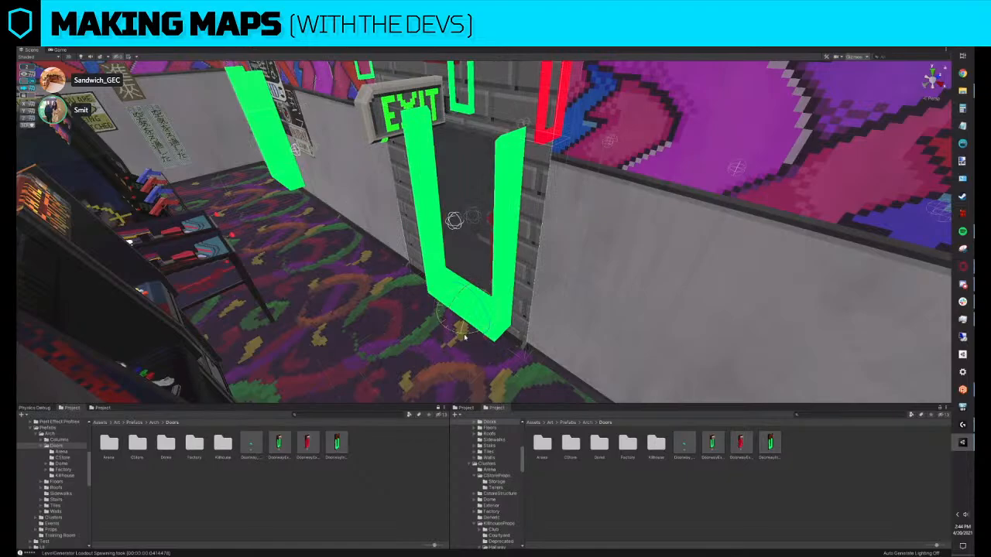
Replace the freezer's wall panel facing the storage room with the DoorwayInt_Freezer prefab and save the scene
right_drag(664, 336, 619, 290)
key(w)
key(w)
key(ctrl+r)
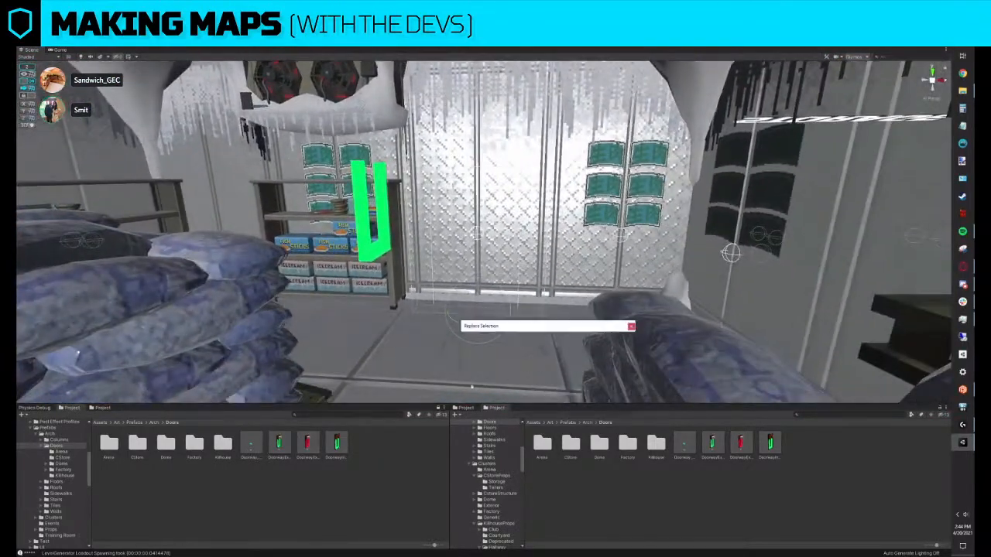
double_click(133, 447)
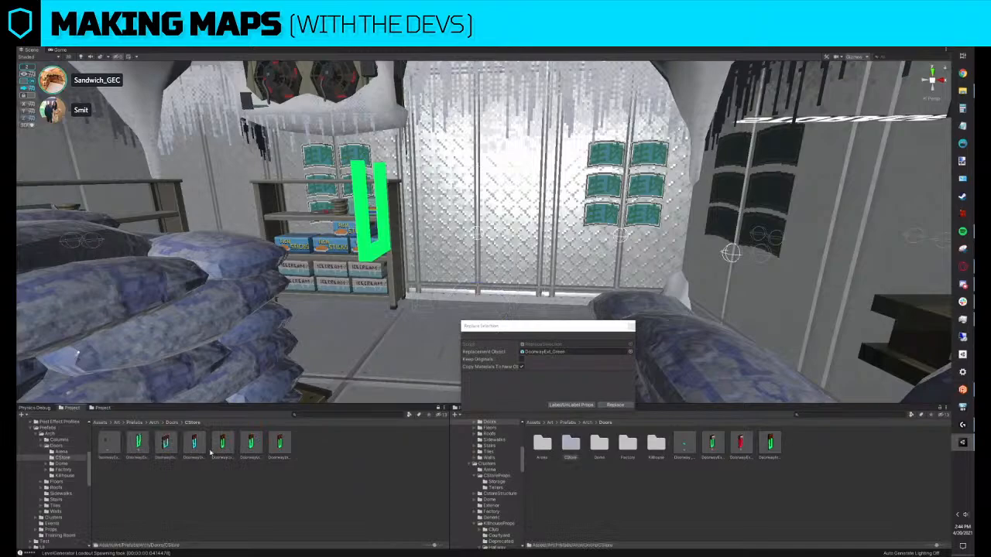
drag(250, 444, 589, 352)
click(616, 405)
right_drag(565, 318, 480, 227)
key(ctrl+s)
Replace the wall panel between the freezer and the bathroom with the same freezer doorway prefab
click(479, 227)
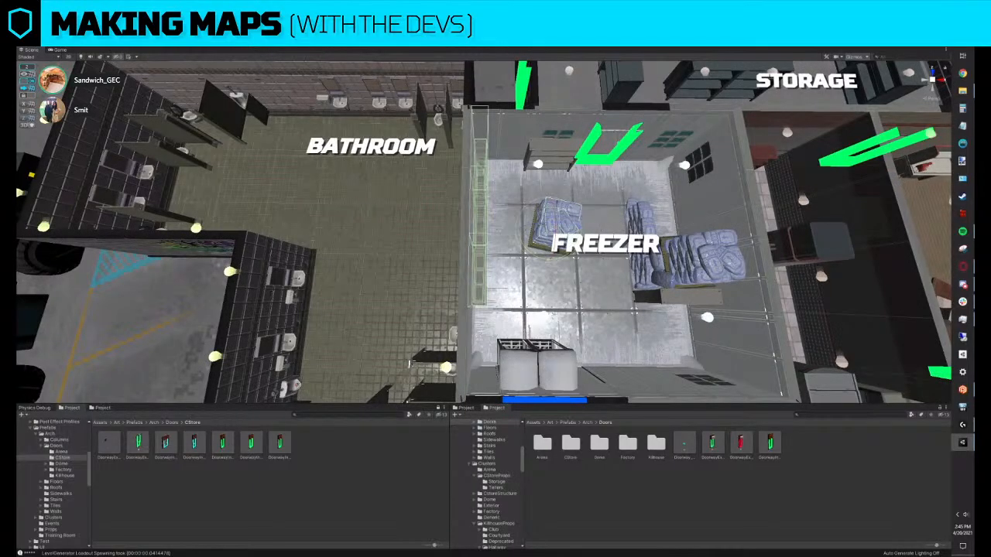
click(479, 227)
alt+drag(828, 240, 393, 246)
right_drag(393, 246, 410, 236)
click(499, 219)
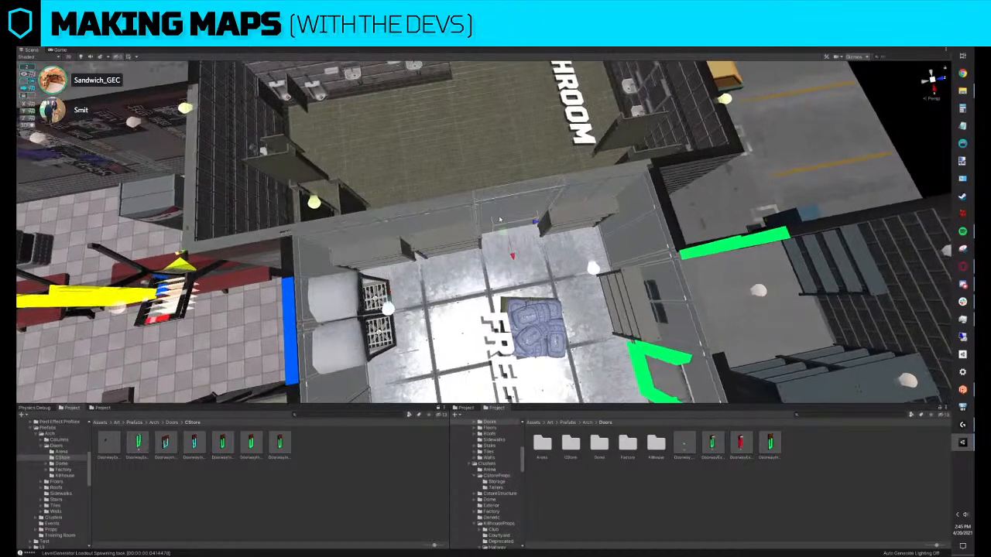
key(ctrl+r)
click(624, 405)
Move the fixture cluster from the bathroom's rear corner to the end of the bathroom nearest the teller room
alt+drag(255, 264, 588, 242)
scroll(478, 219, down, 3)
click(478, 219)
scroll(409, 242, up, 2)
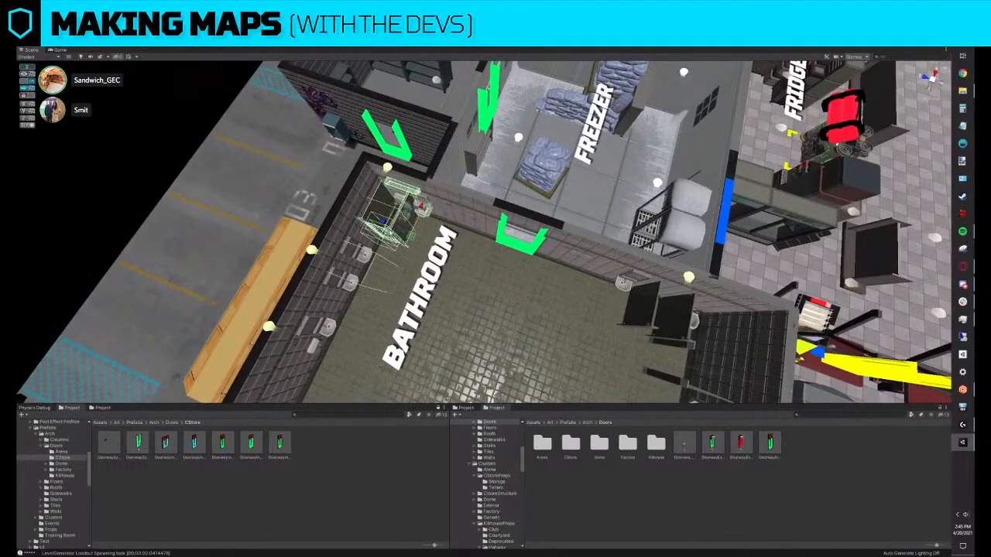
drag(379, 223, 470, 215)
scroll(479, 214, down, 12)
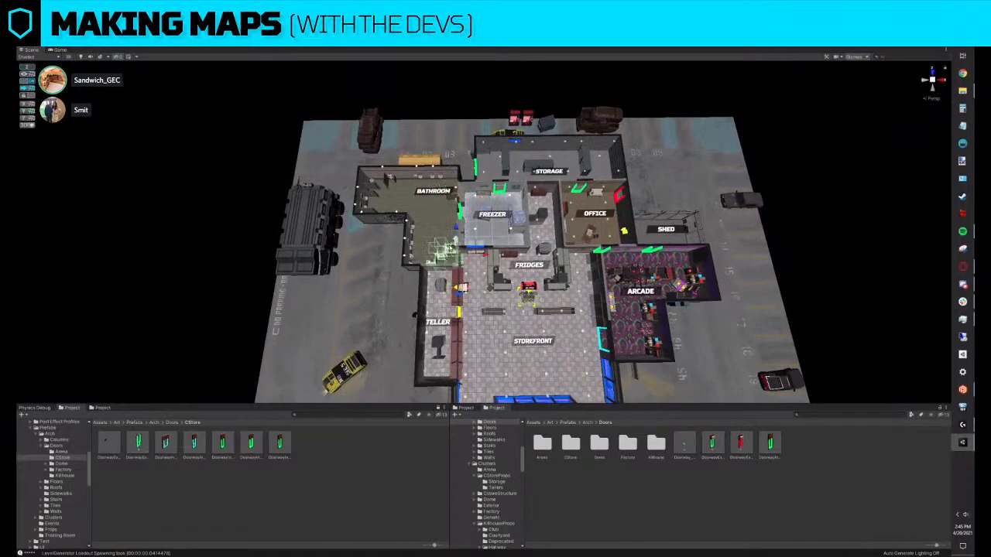
Reposition the bathroom fixture group along the freezer-side wall, toward the rear corner and clear of the green doorway
scroll(480, 221, up, 2)
scroll(449, 246, up, 2)
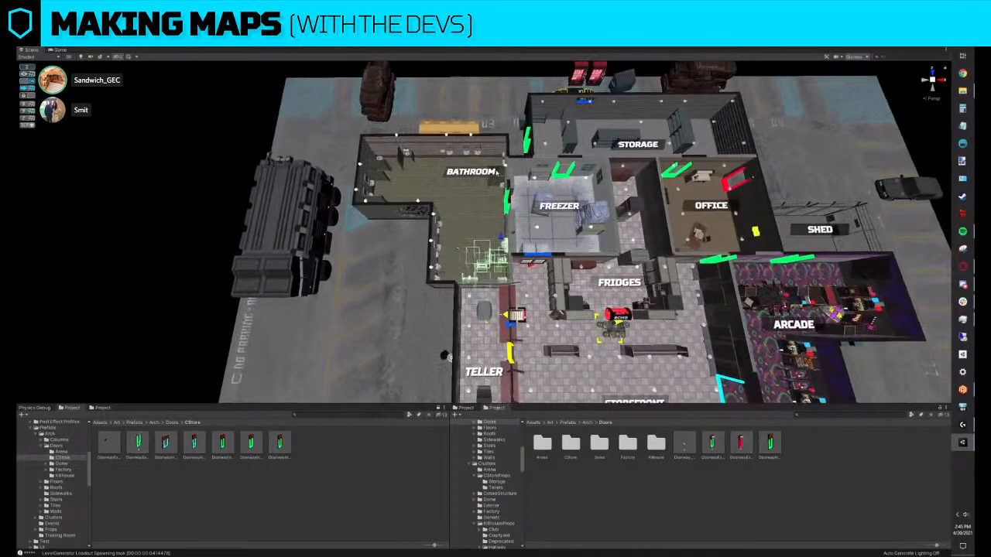
scroll(511, 224, up, 4)
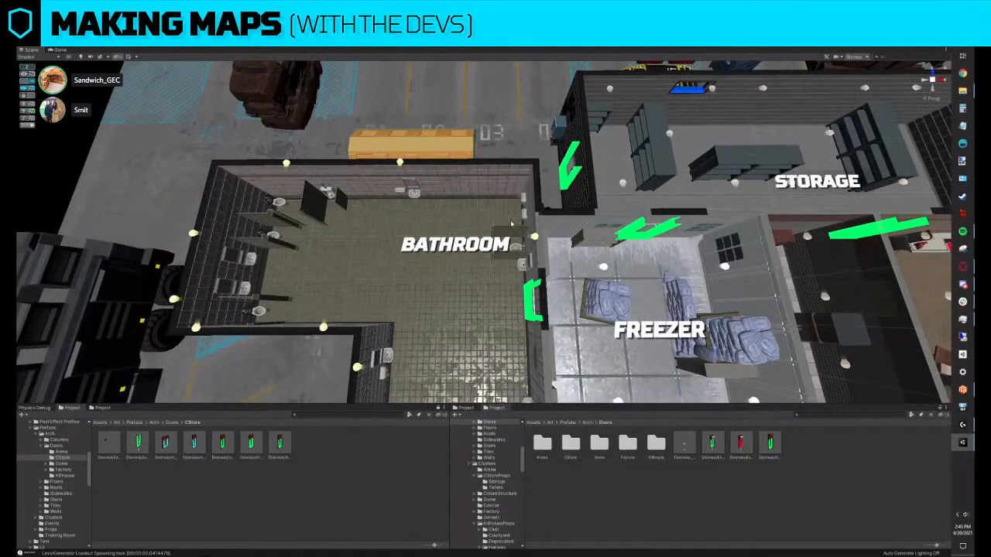
scroll(511, 231, up, 5)
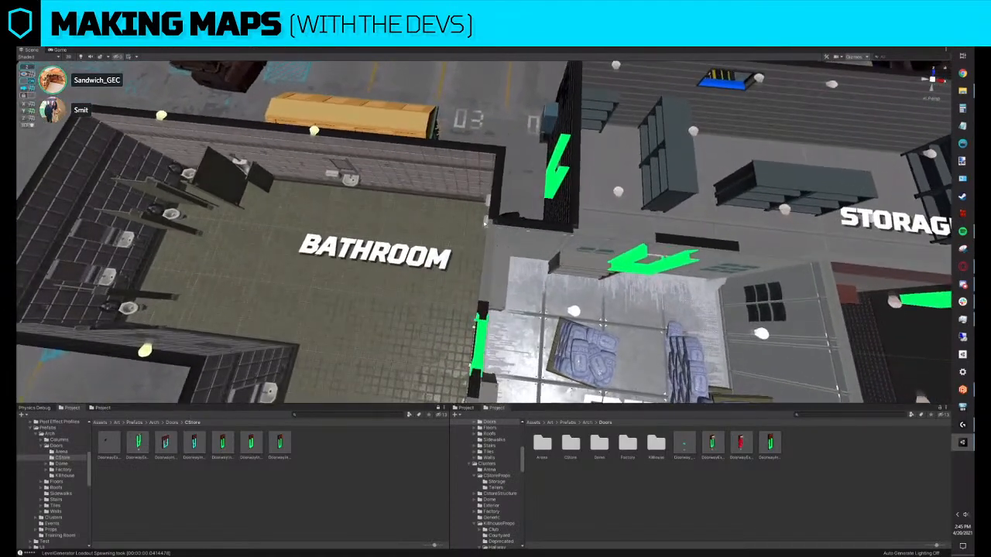
right_drag(483, 221, 488, 254)
key(s)
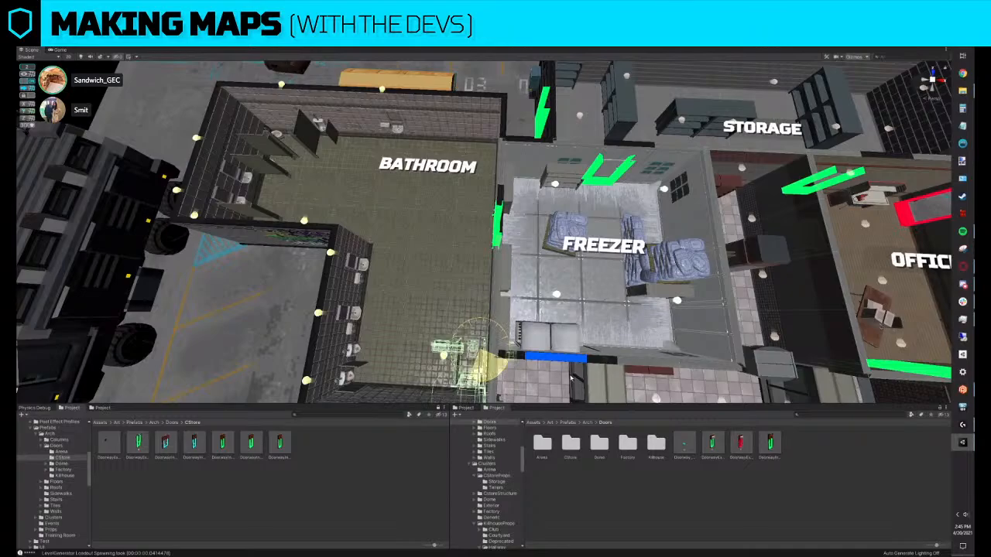
key(f)
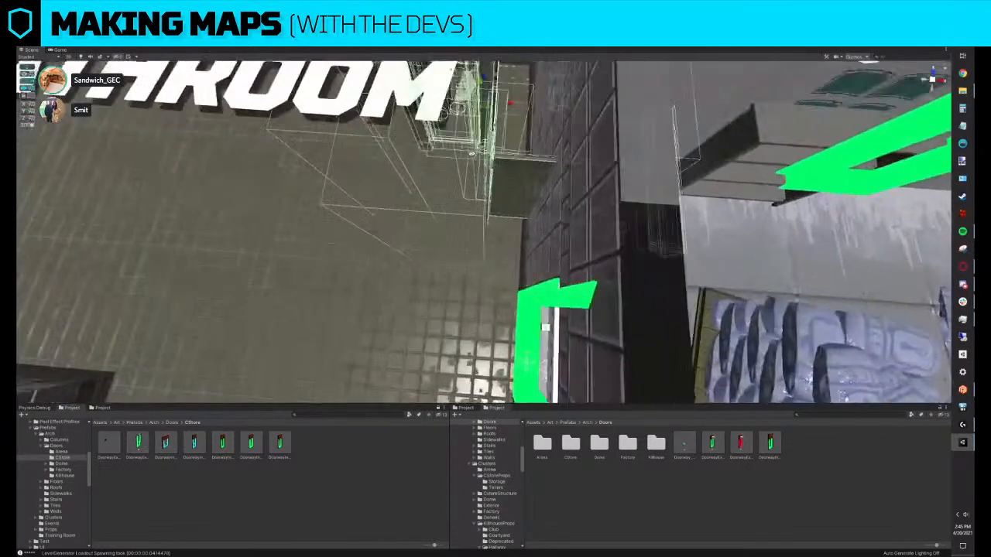
right_drag(476, 169, 478, 147)
key(s)
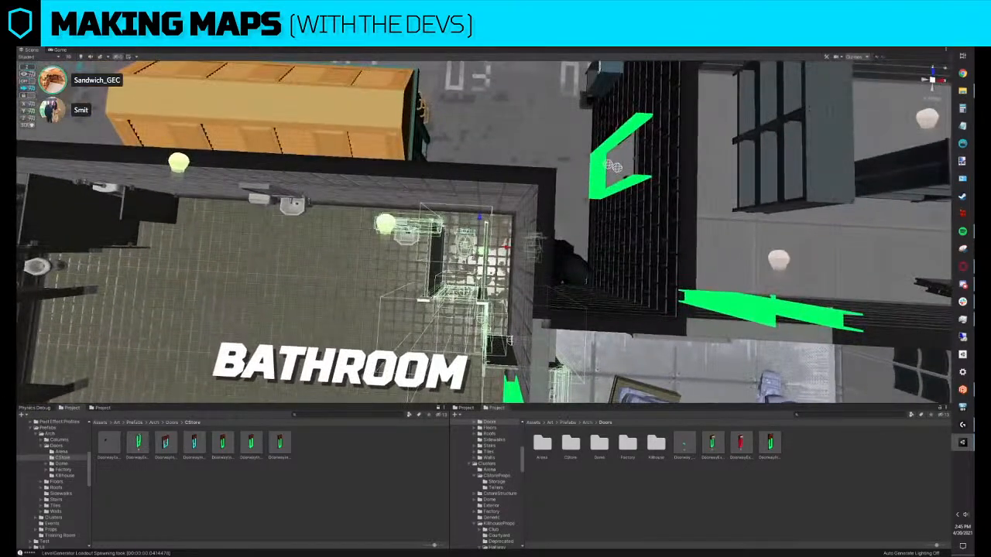
drag(481, 250, 467, 130)
Replace the wall panel between the bathroom and the teller room with a green interior doorway prefab
right_drag(507, 109, 464, 259)
scroll(474, 225, down, 3)
click(400, 232)
key(ctrl+r)
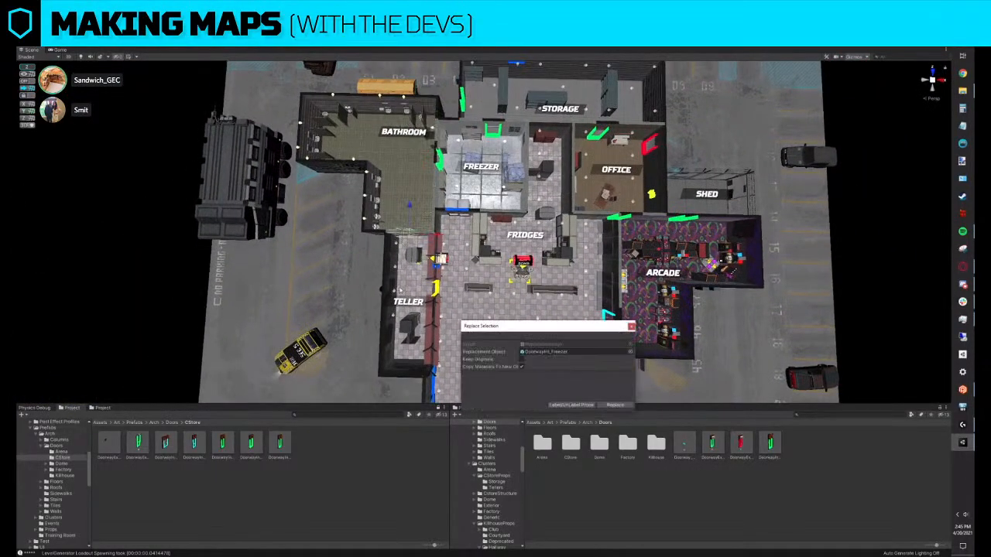
drag(250, 447, 573, 353)
click(615, 404)
Move the teller room prop near the new bathroom doorway against the room's outer wall
key(w)
right_drag(412, 281, 489, 256)
click(473, 274)
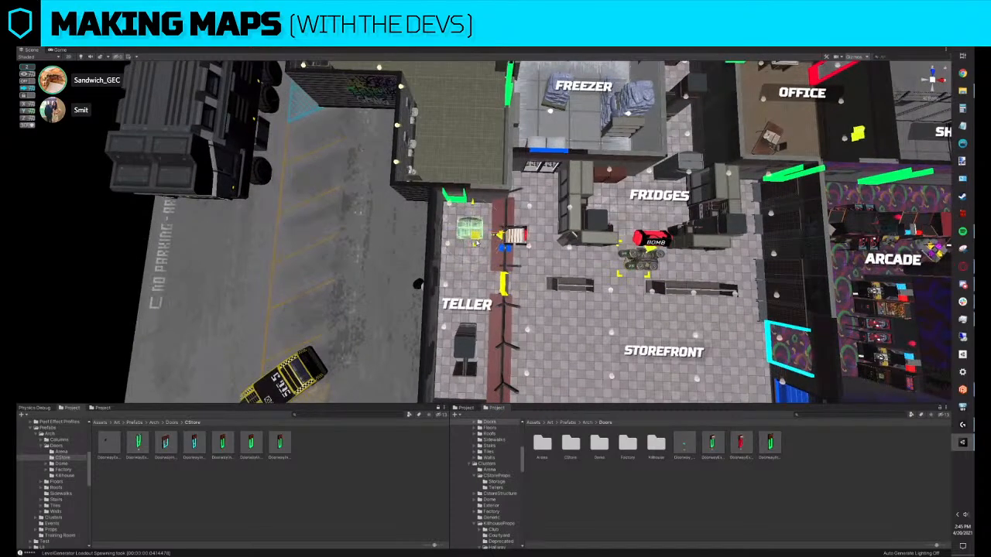
key(f)
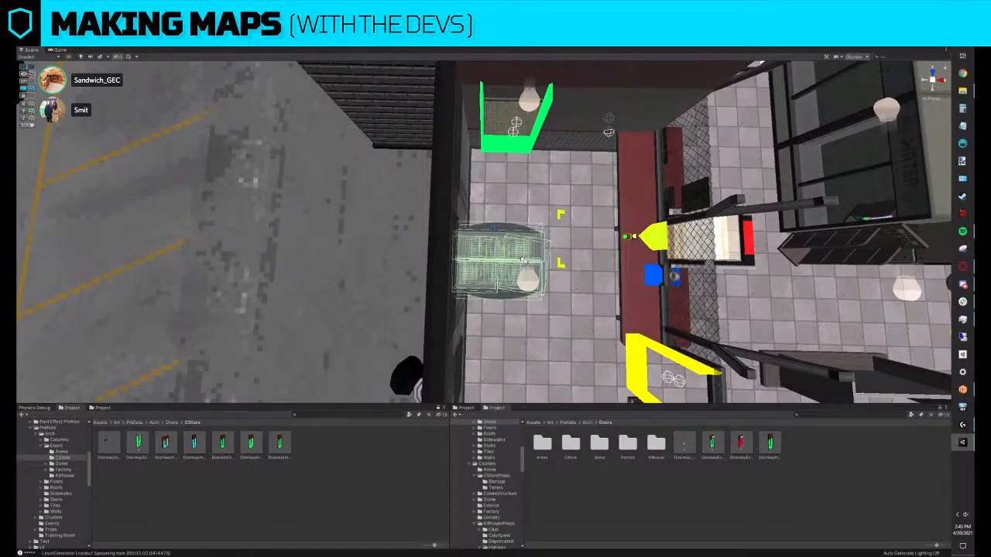
scroll(523, 261, down, 4)
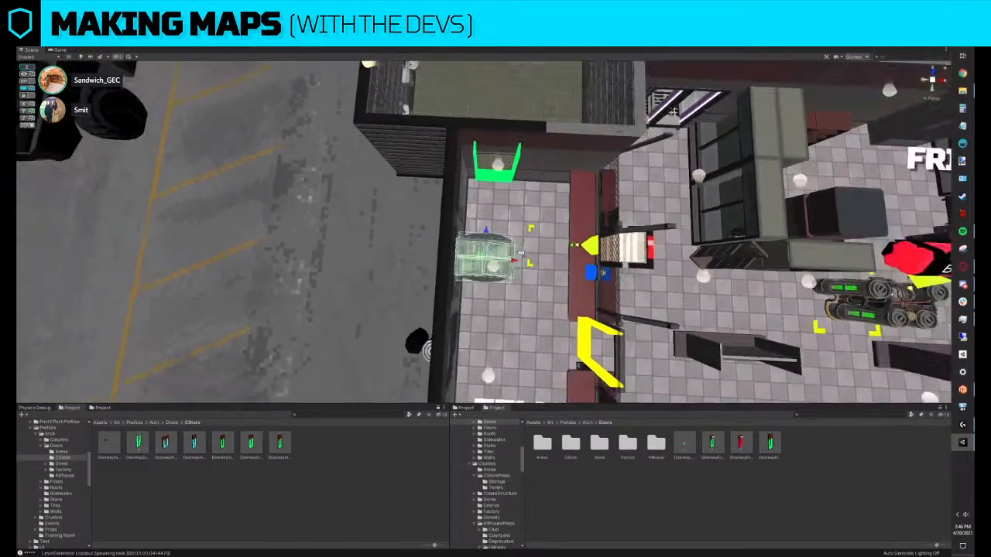
Delete the furniture piece at the storefront-entrance end of the teller room
scroll(521, 254, down, 6)
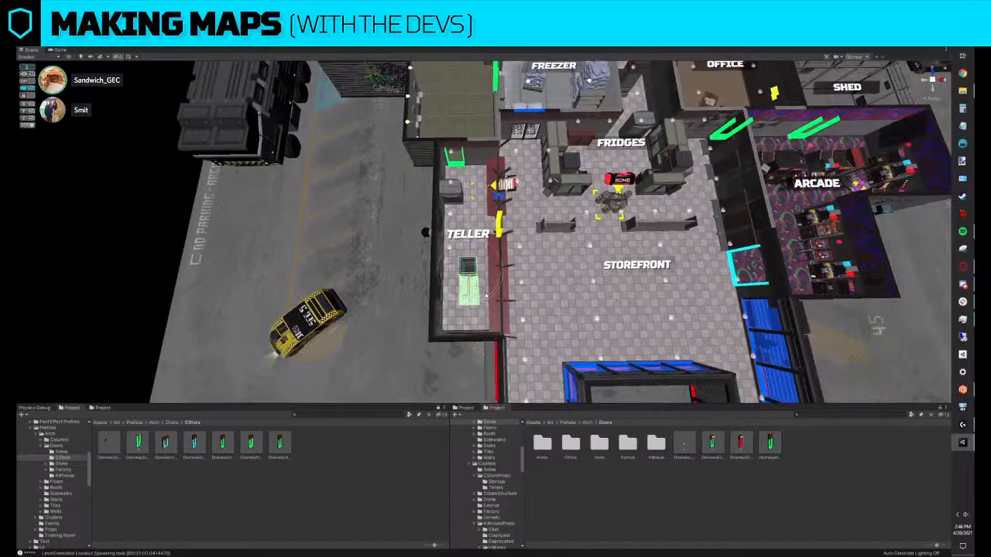
right_drag(547, 278, 550, 285)
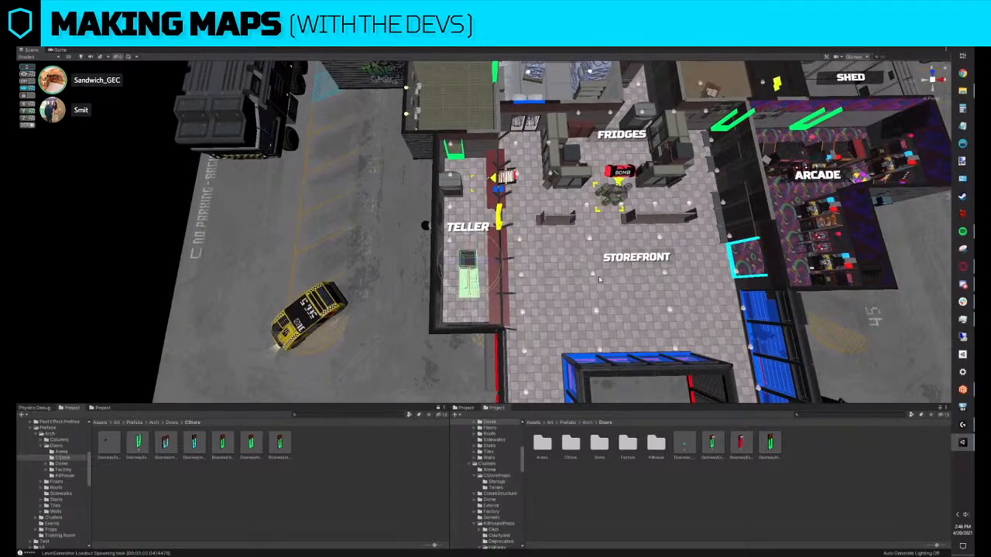
key(Delete)
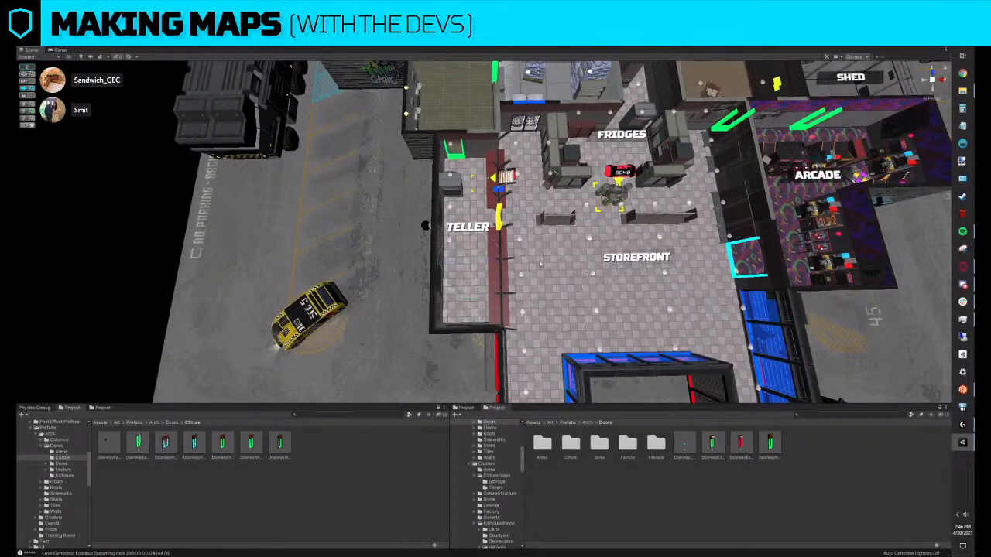
Move the short and long storefront shelves together away from the bomb and closer to the STOREFRONT label
key(d)
right_drag(540, 269, 515, 271)
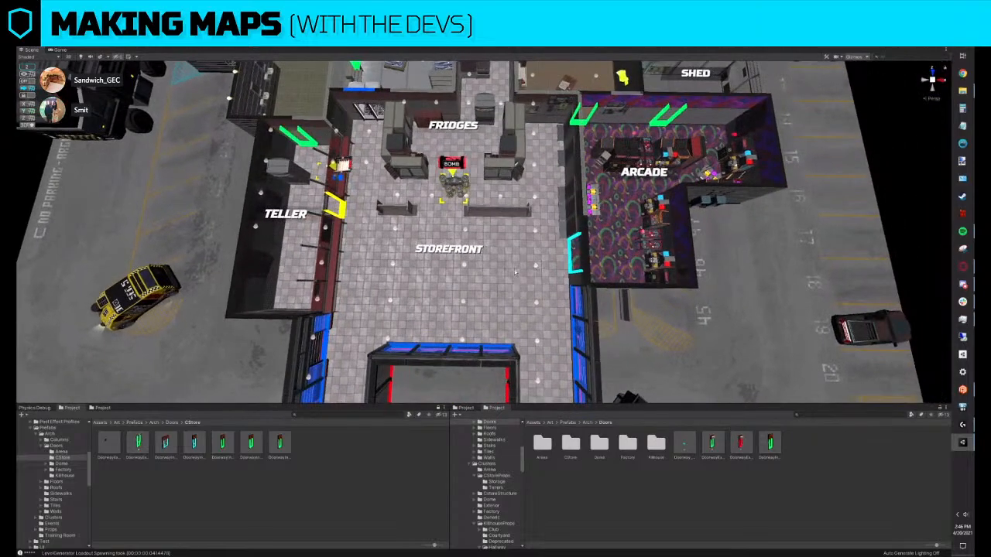
click(507, 215)
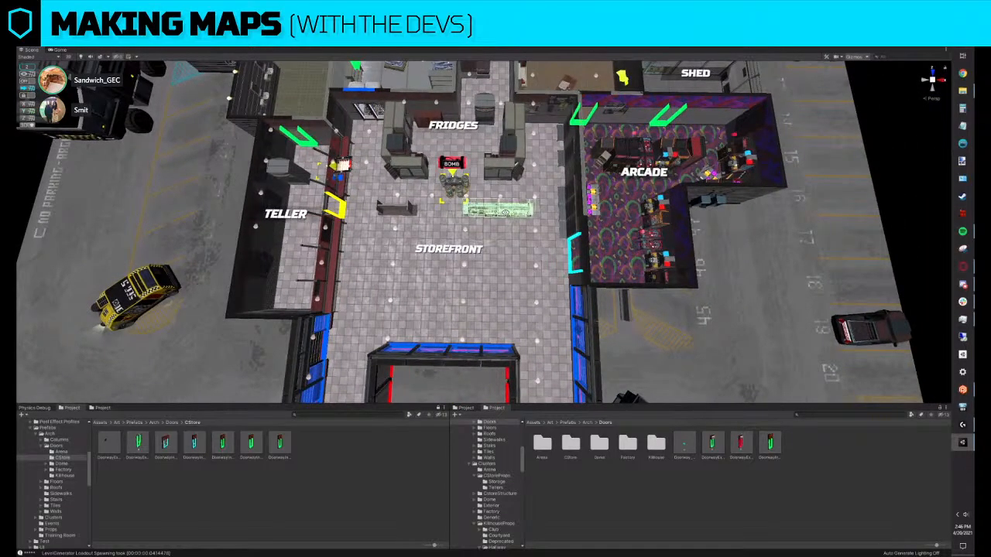
scroll(389, 208, up, 2)
shift+click(409, 215)
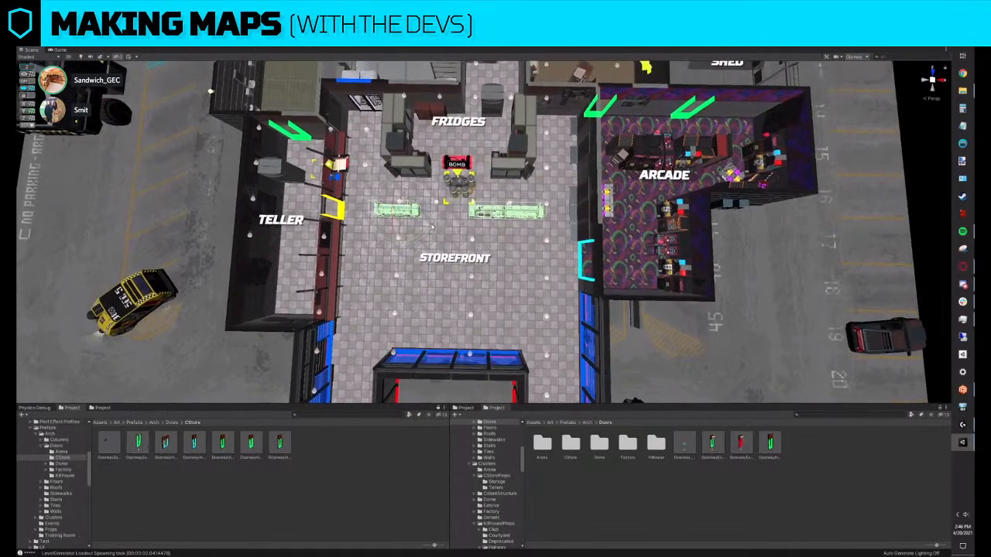
click(30, 81)
drag(402, 186, 402, 216)
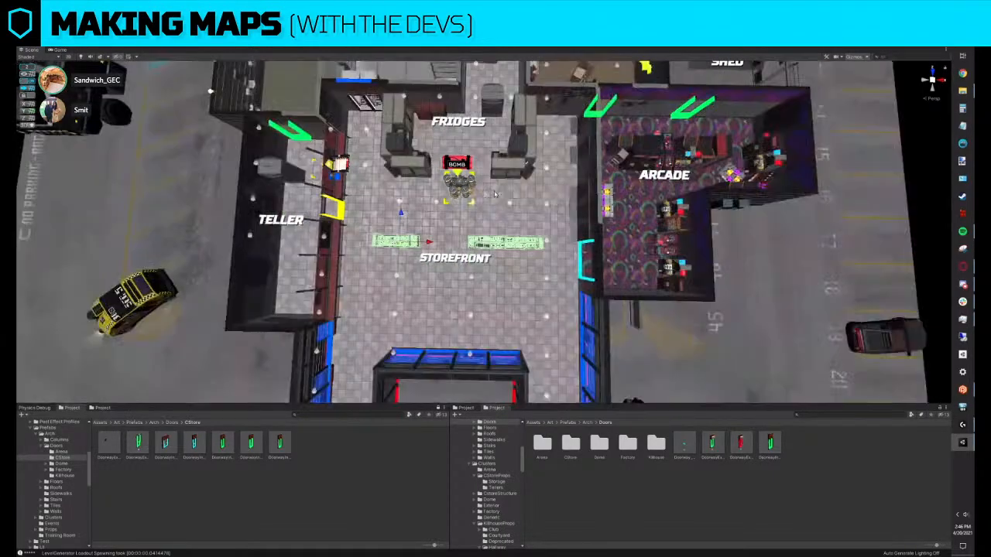
Duplicate the two storefront shelves, rotate the copies half a turn around their shared center, and place them nearer the entrance
middle_drag(494, 193, 512, 188)
key(z)
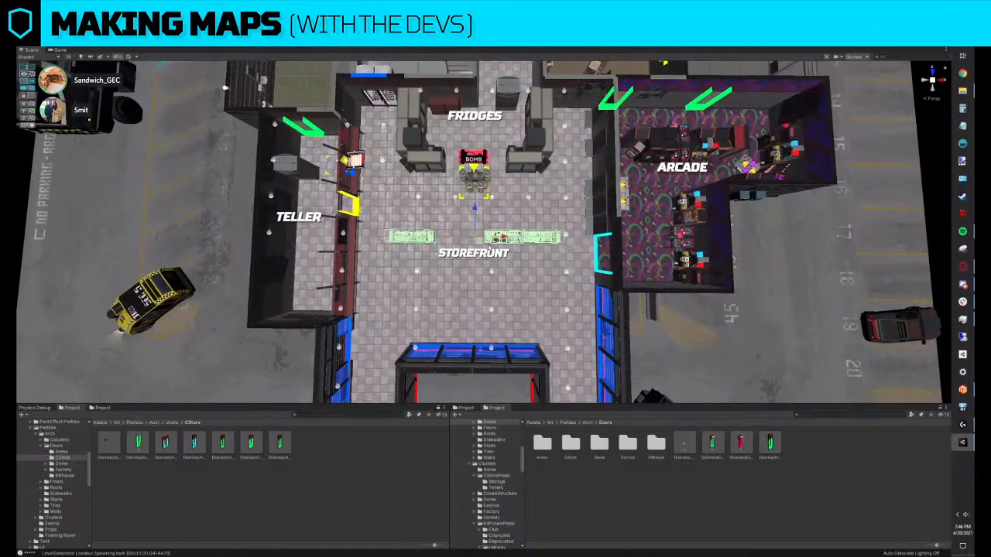
key(e)
drag(493, 262, 778, 288)
key(w)
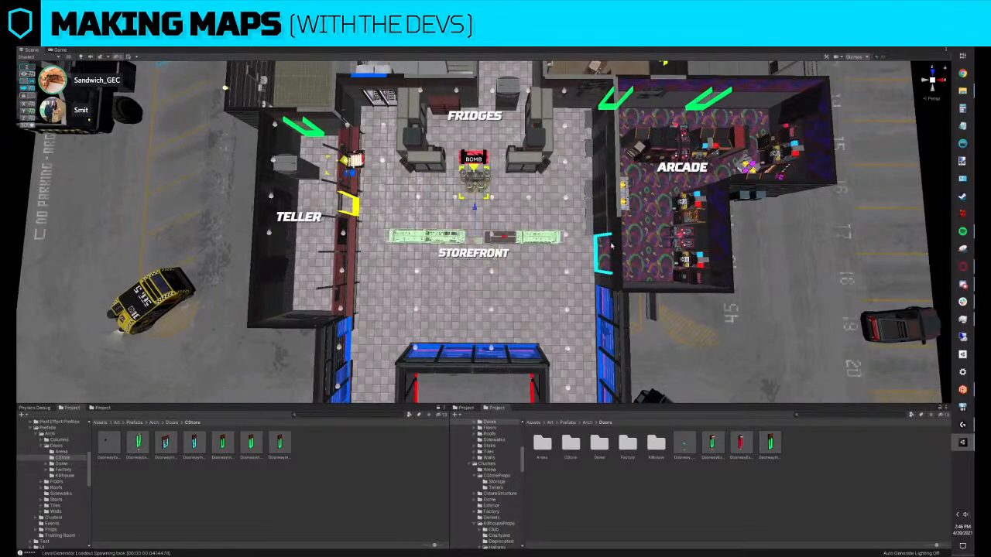
key(ctrl+d)
drag(475, 240, 482, 270)
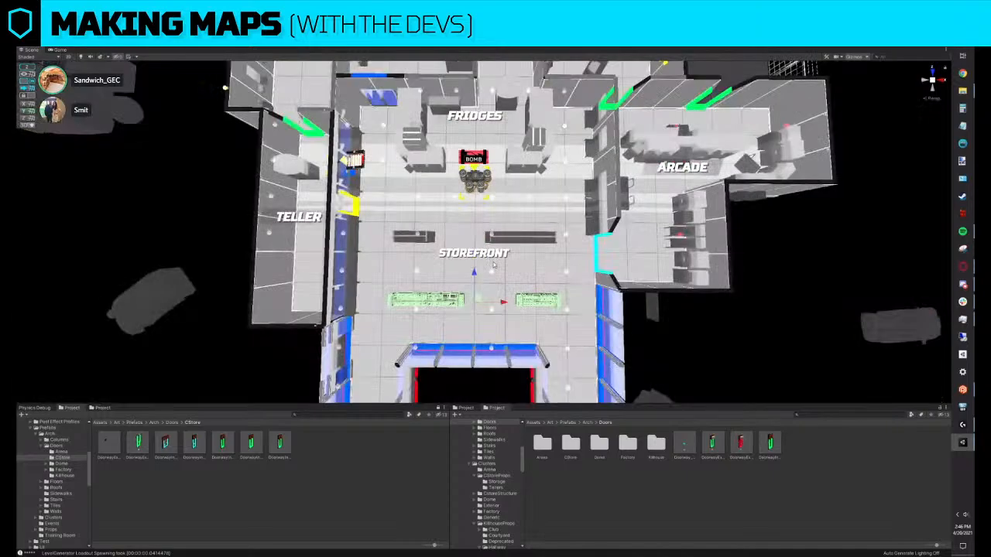
Delete the short shelf from the row nearest the entrance and put a copy of that row's long shelf in its place
scroll(534, 295, down, 2)
middle_drag(534, 294, 495, 261)
right_drag(493, 254, 488, 251)
key(s)
click(912, 245)
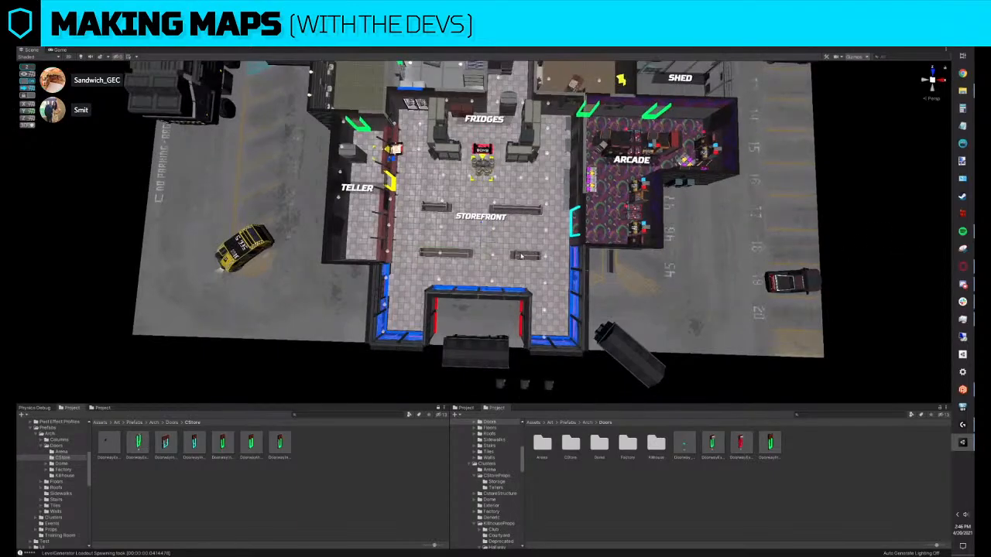
click(521, 255)
key(Delete)
click(463, 255)
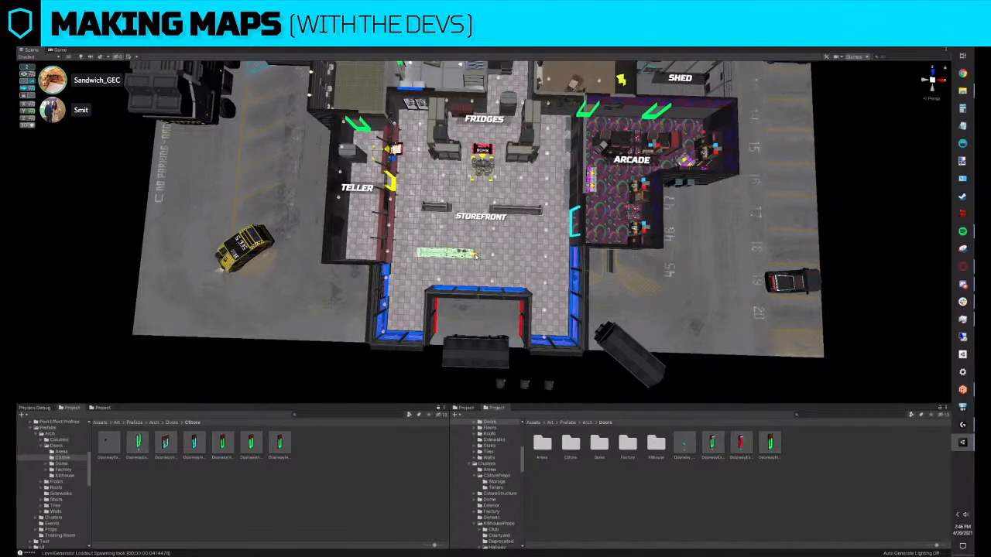
drag(475, 256, 546, 261)
Rotate the blue window section beside the teller room to face the entrance and move it in front of the entrance alcove's back wall
mouse_move(501, 268)
middle_down()
mouse_move(478, 267)
mouse_move(542, 270)
mouse_move(494, 254)
middle_up()
scroll(542, 271, up, 3)
alt+drag(494, 254, 336, 244)
click(423, 227)
alt+drag(424, 227, 506, 212)
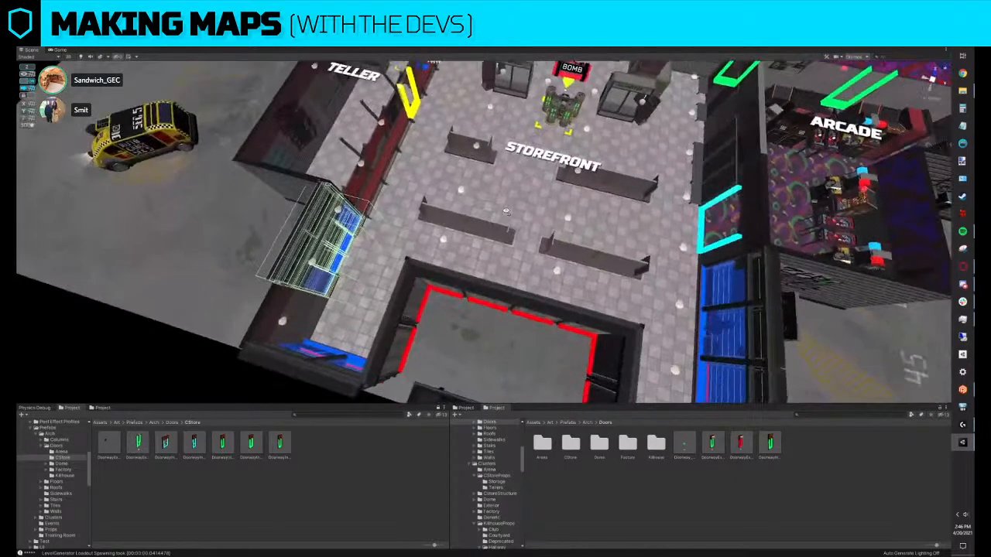
drag(357, 273, 465, 263)
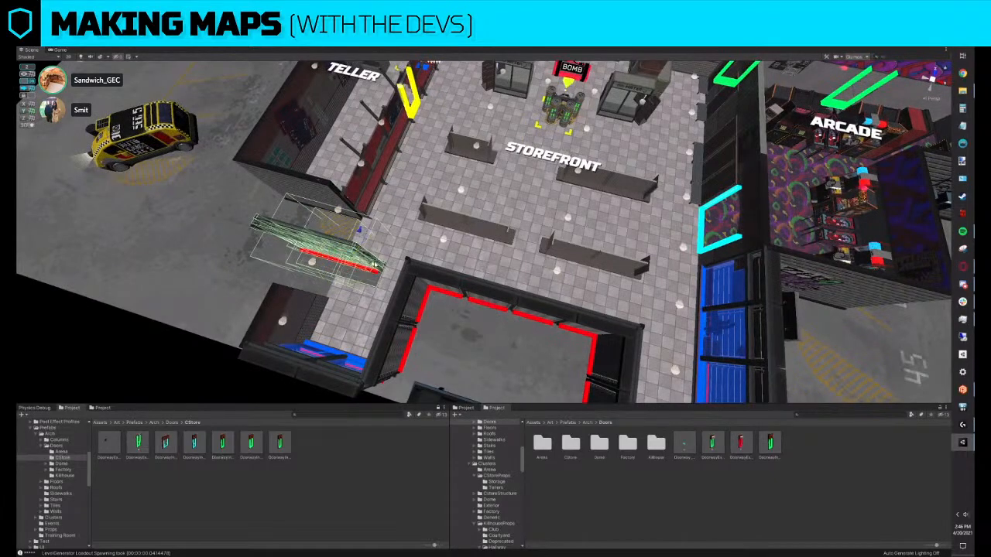
drag(358, 231, 511, 300)
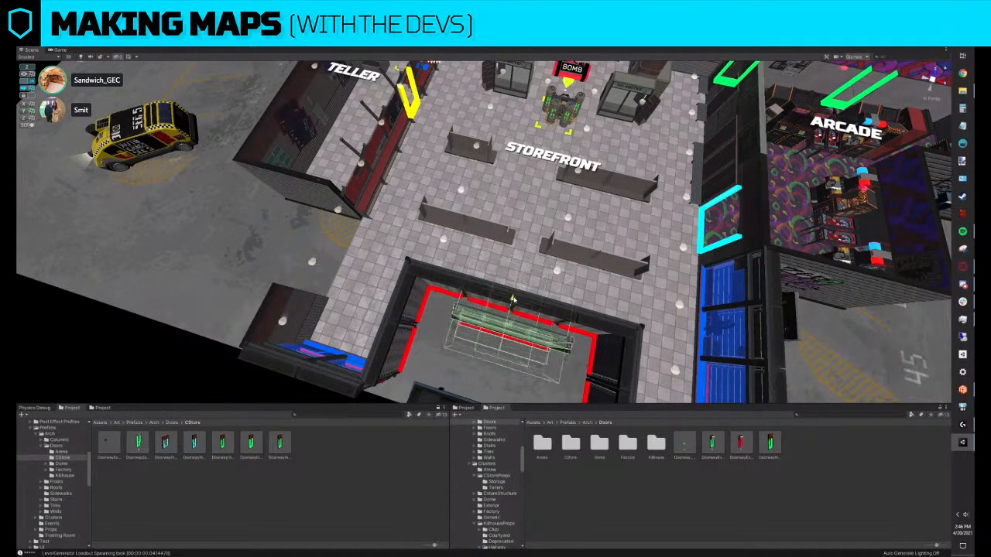
Delete the two window panels in the middle of the entrance alcove's back wall and fit the relocated window section into the gap
click(491, 300)
shift+click(546, 301)
key(Delete)
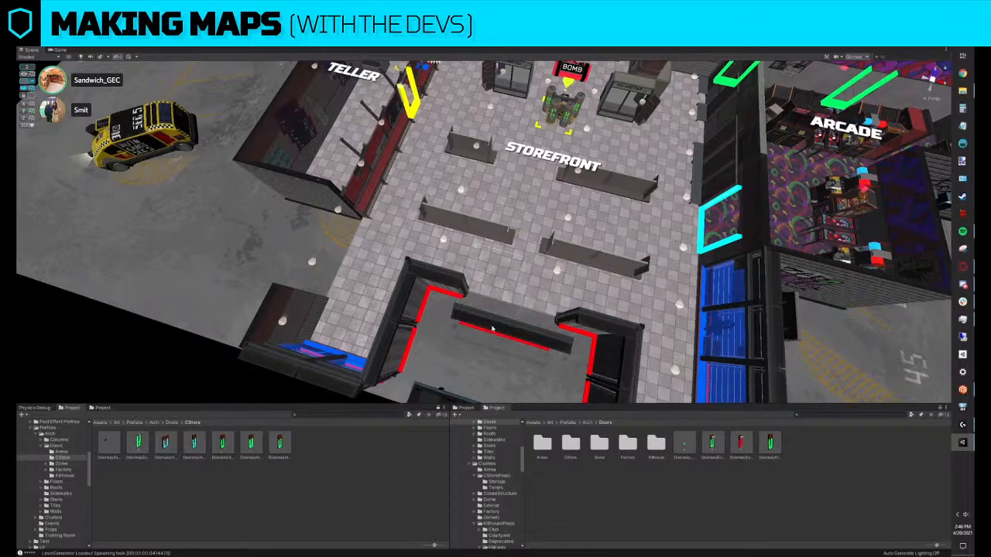
click(495, 326)
drag(511, 315, 521, 290)
Close the storefront side-wall gap beside the teller room using the plain wall panel from the front corner
click(288, 322)
alt+drag(287, 321, 449, 213)
click(408, 213)
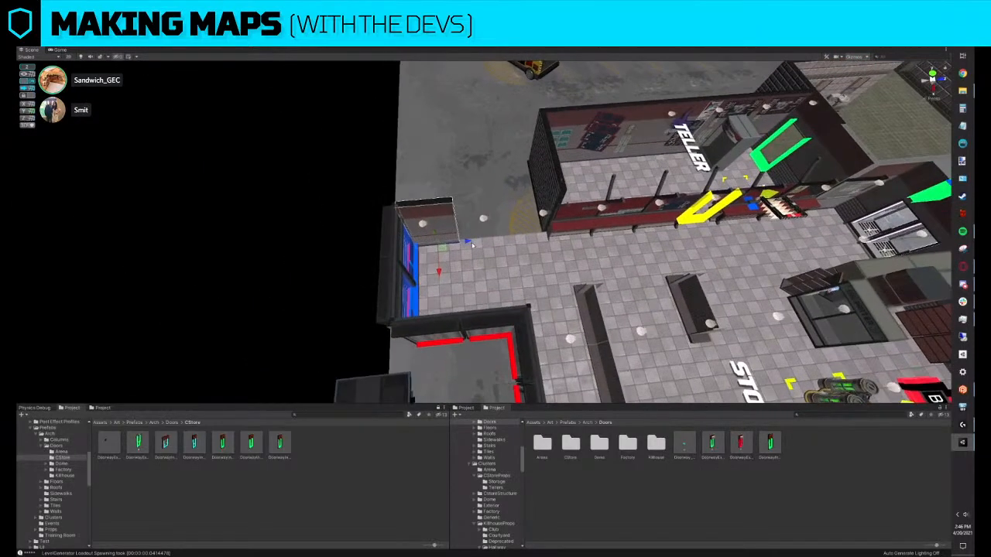
drag(473, 245, 772, 280)
scroll(551, 280, down, 4)
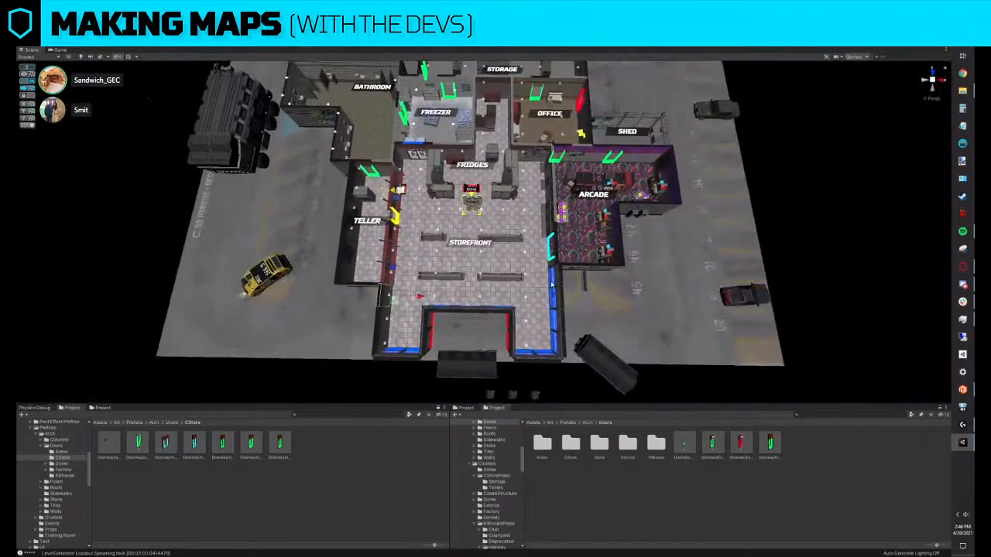
scroll(537, 277, up, 3)
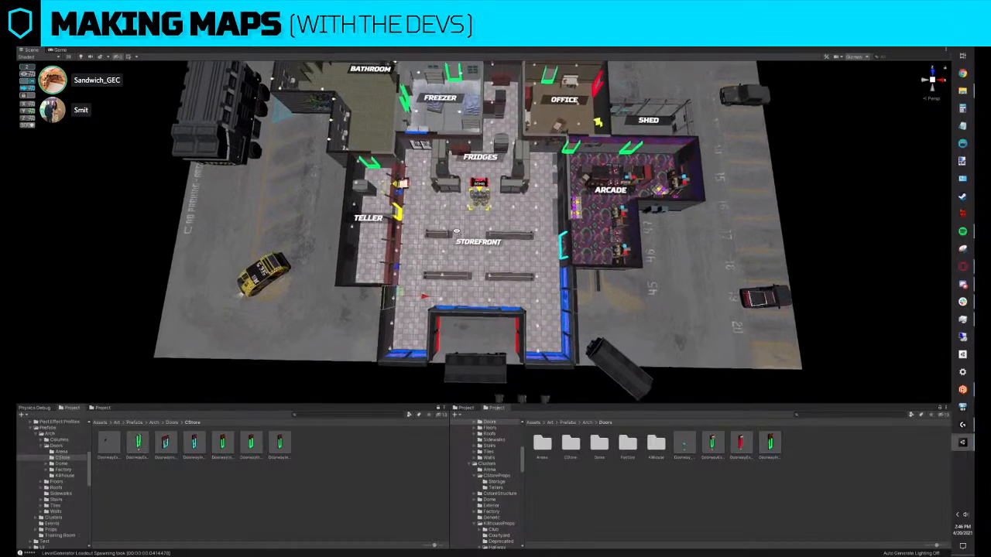
Place a copy of the teller counter section with the rack on the entrance side of the yellow doorway, flush with the counter line
click(396, 195)
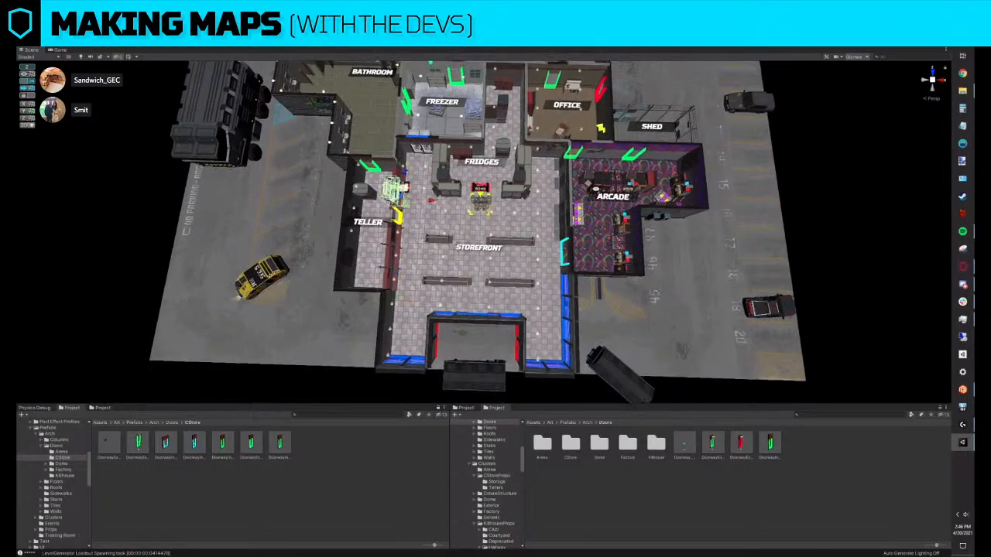
key(f)
alt+drag(396, 196, 468, 195)
drag(536, 231, 512, 231)
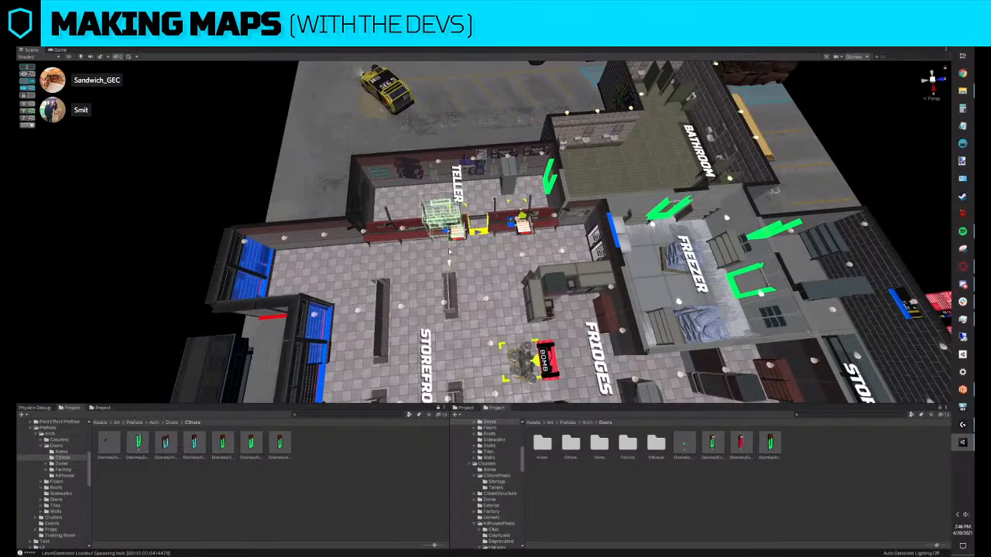
click(454, 263)
click(455, 232)
key(f)
alt+drag(451, 267, 555, 228)
click(554, 227)
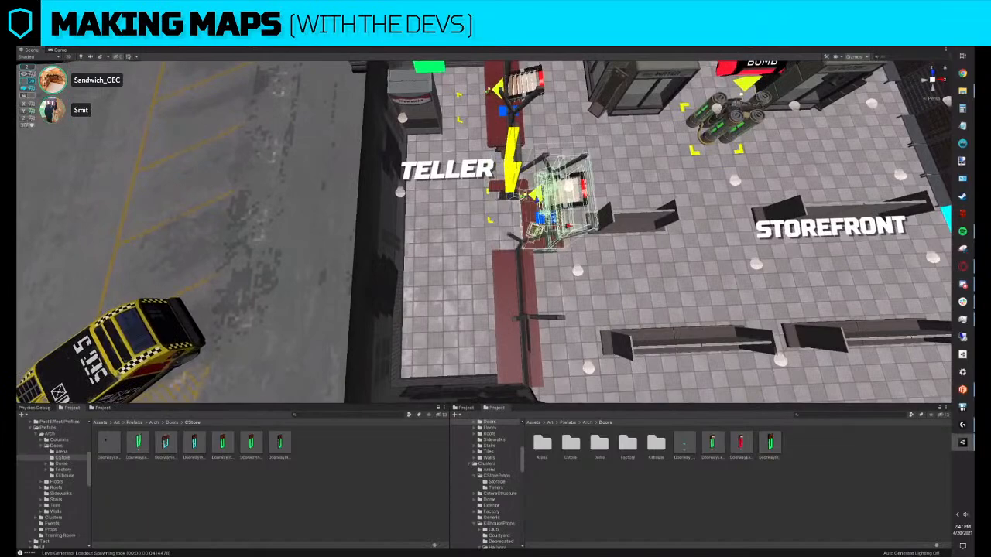
middle_drag(554, 224, 556, 261)
drag(571, 258, 546, 258)
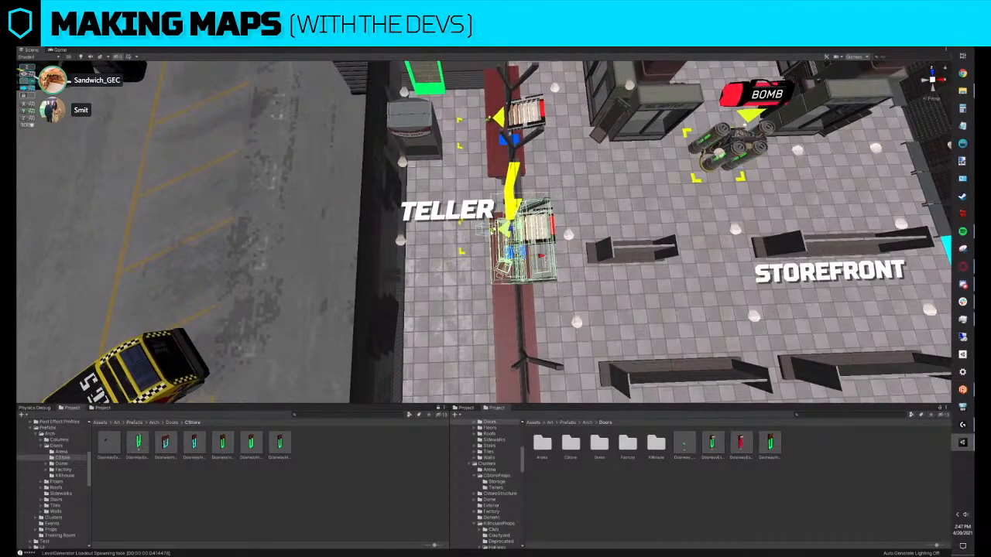
Delete the rack from the copied counter section, keeping the counter and its blue window
click(492, 231)
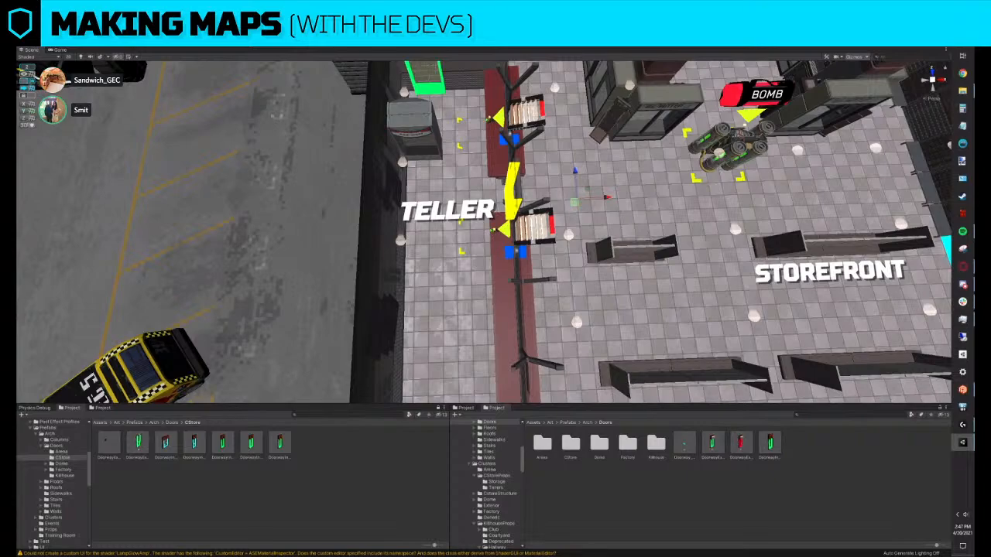
click(490, 230)
key(Delete)
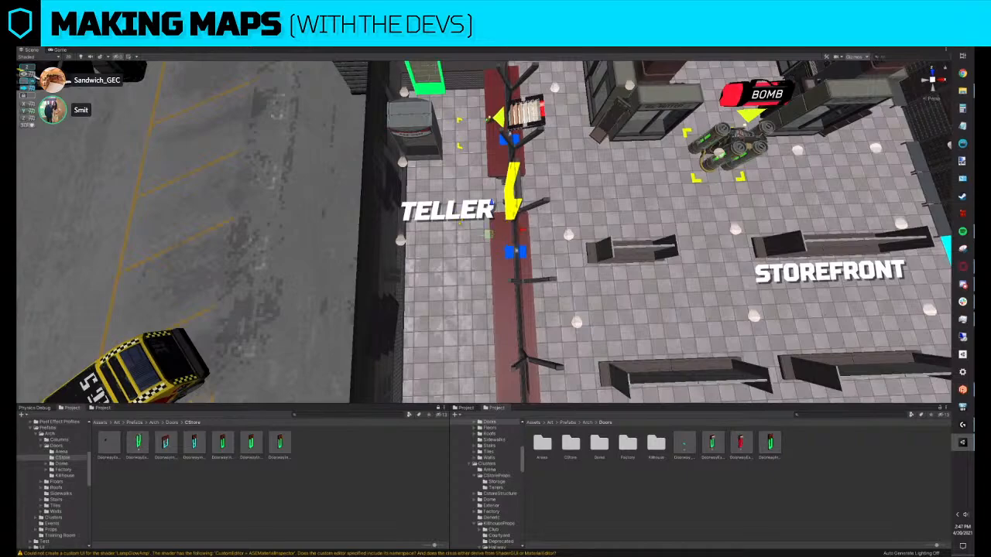
key(ctrl+z)
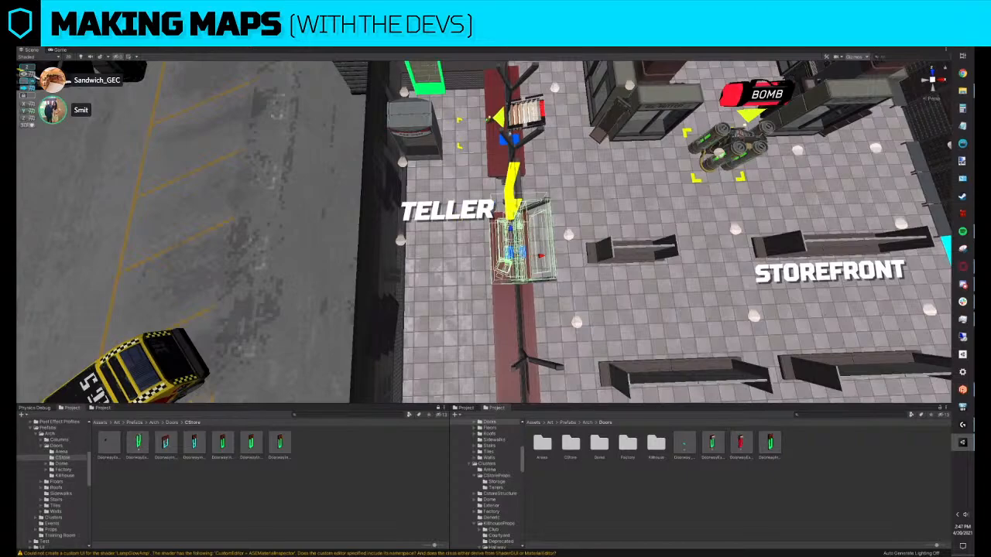
key(Delete)
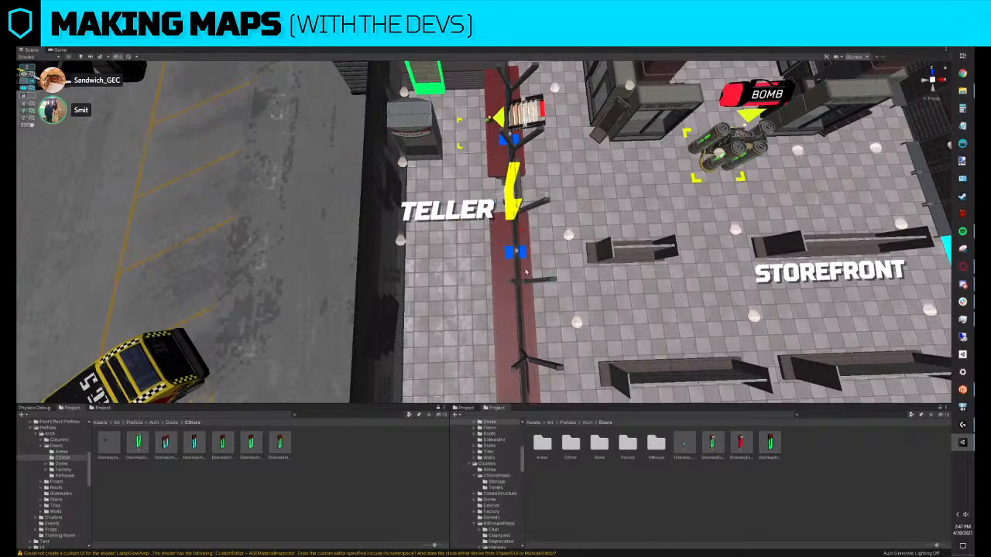
Move the teller room's grey box unit level with the yellow doorway and place a long shelf unit against the outer wall
scroll(526, 272, down, 10)
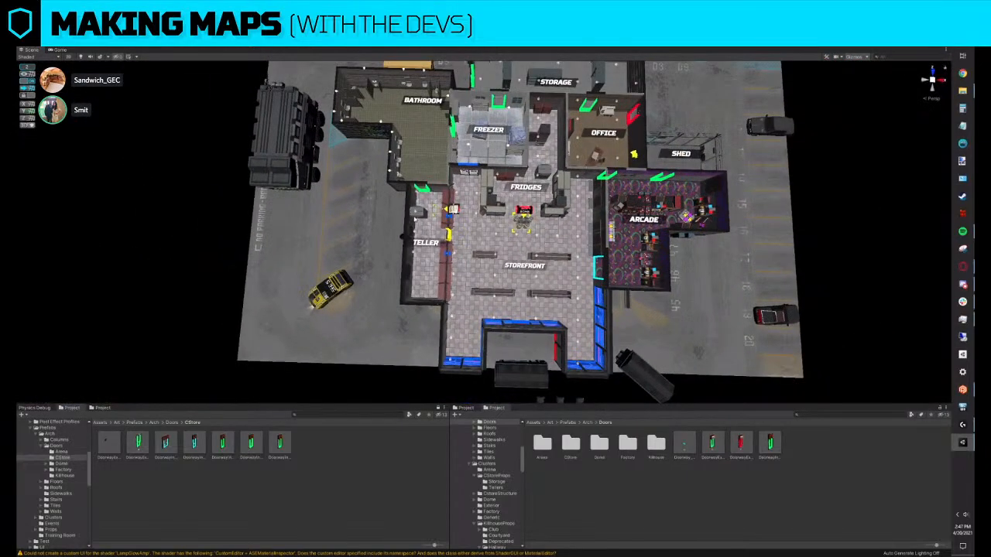
scroll(418, 219, up, 3)
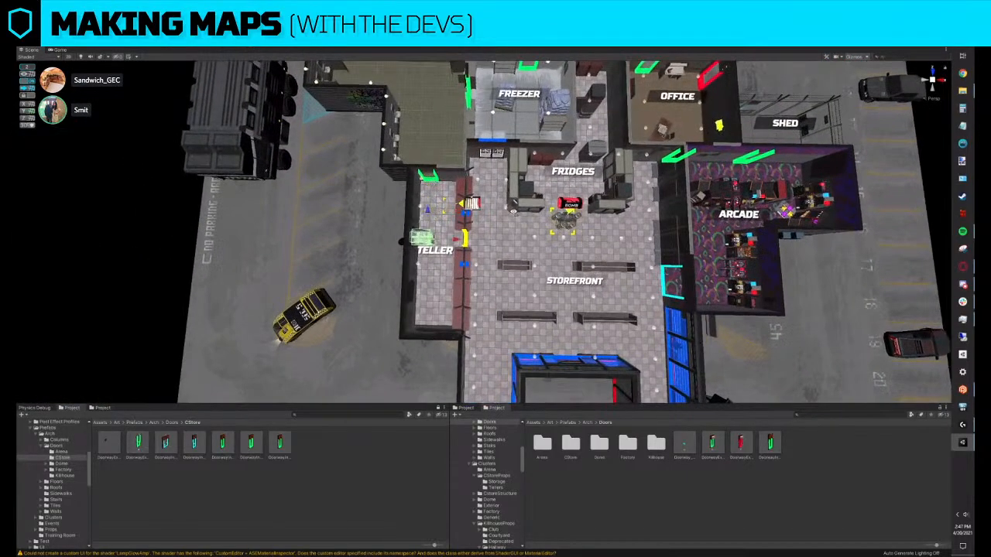
middle_drag(713, 264, 504, 264)
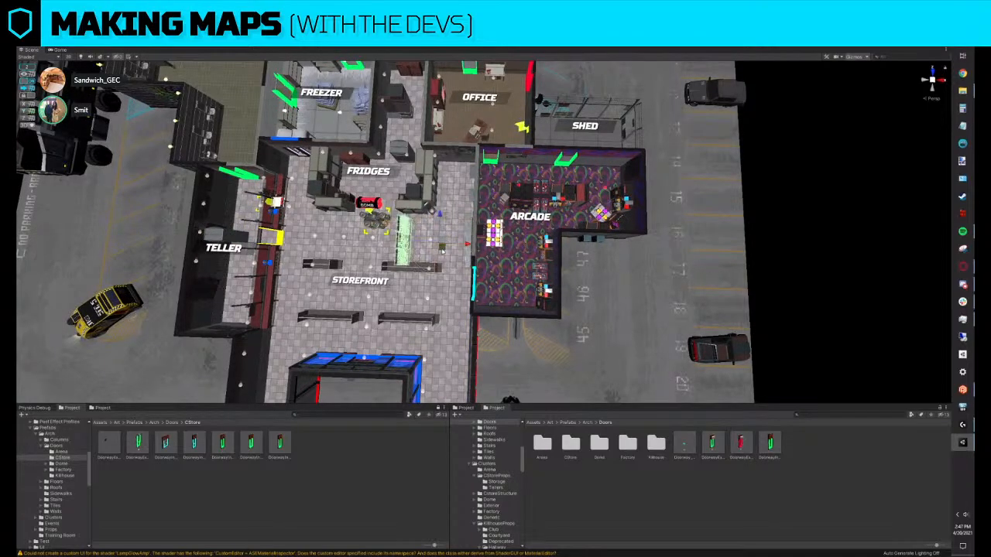
click(294, 300)
key(f)
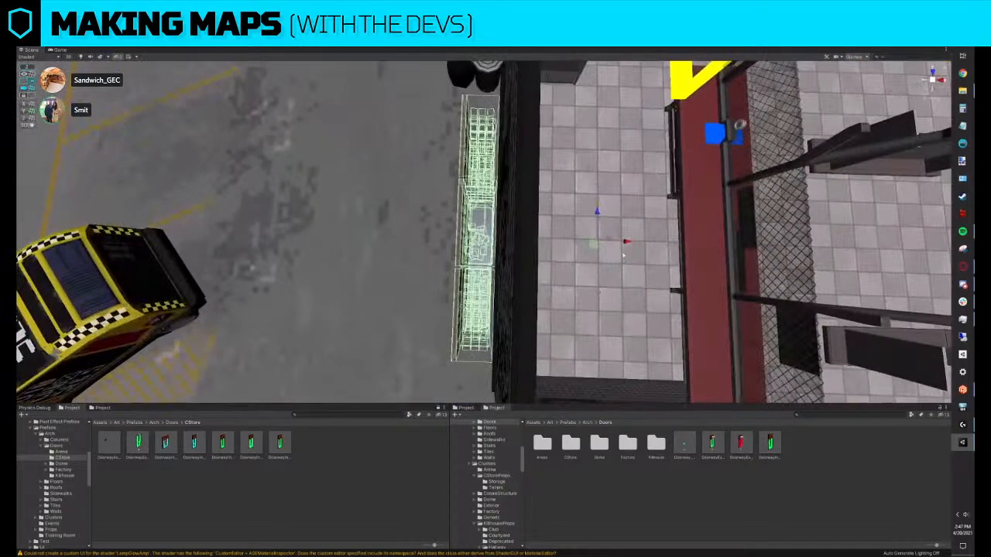
scroll(664, 246, down, 10)
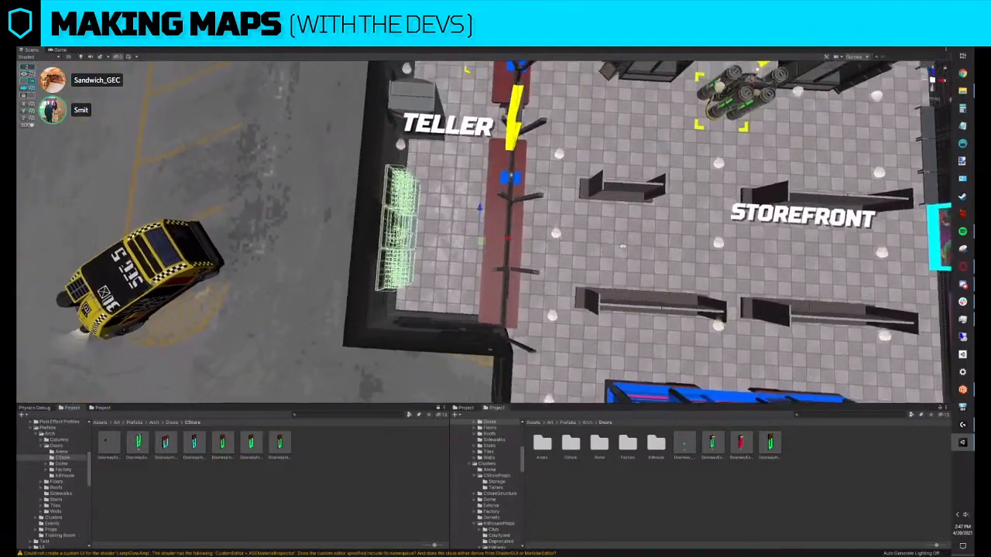
scroll(628, 246, down, 3)
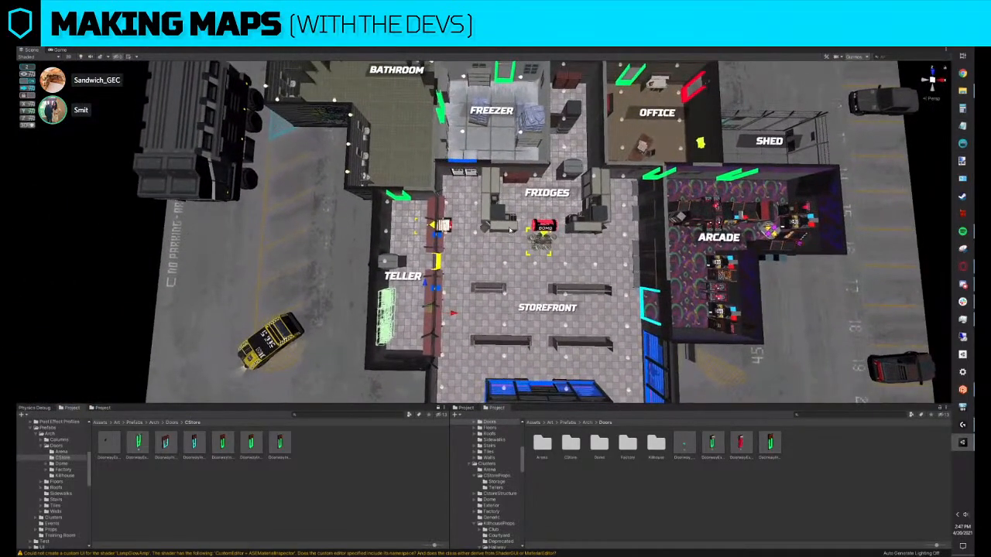
middle_drag(507, 233, 426, 237)
scroll(426, 237, down, 3)
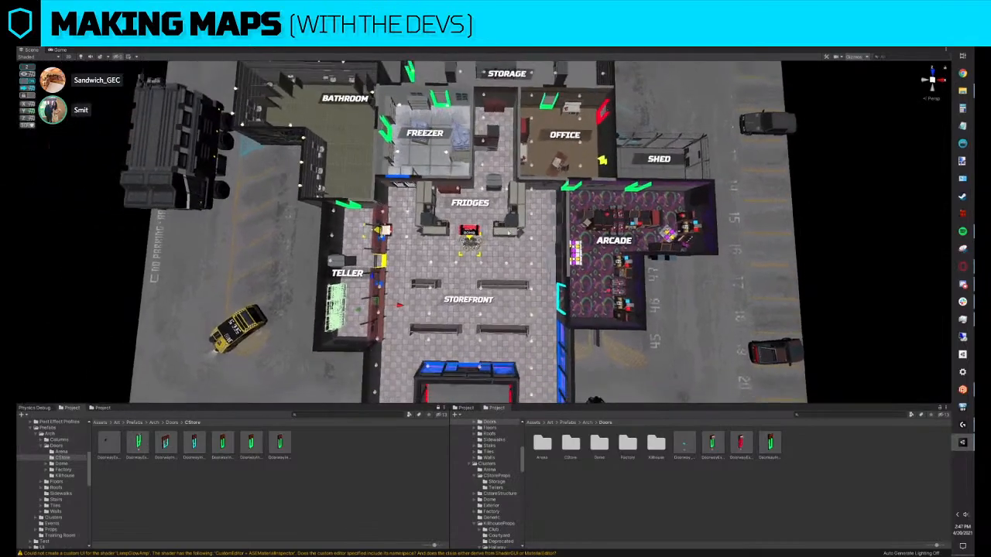
Add a second blue window section to the freezer's front wall, beside the existing one and facing the fridges
click(473, 246)
scroll(474, 243, up, 2)
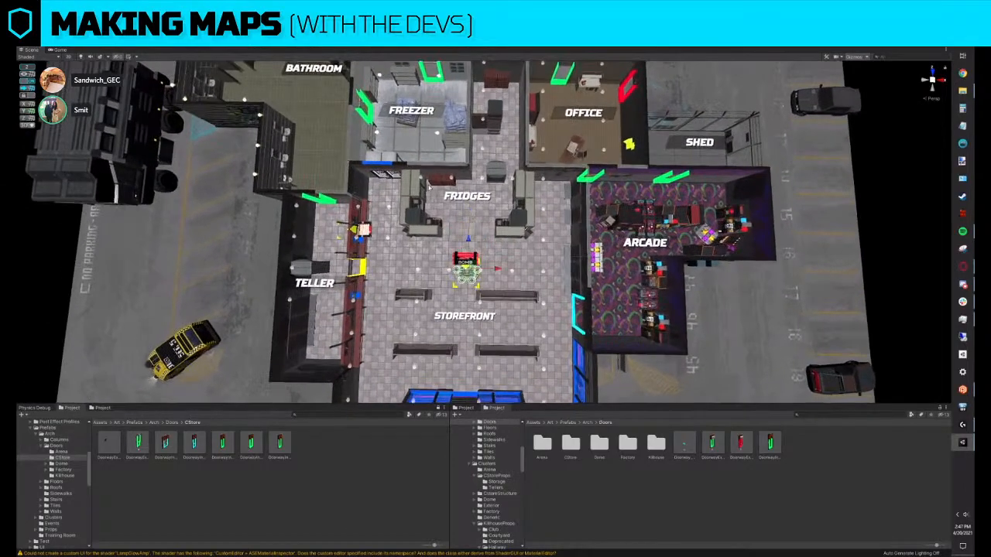
scroll(429, 187, up, 2)
scroll(441, 184, up, 2)
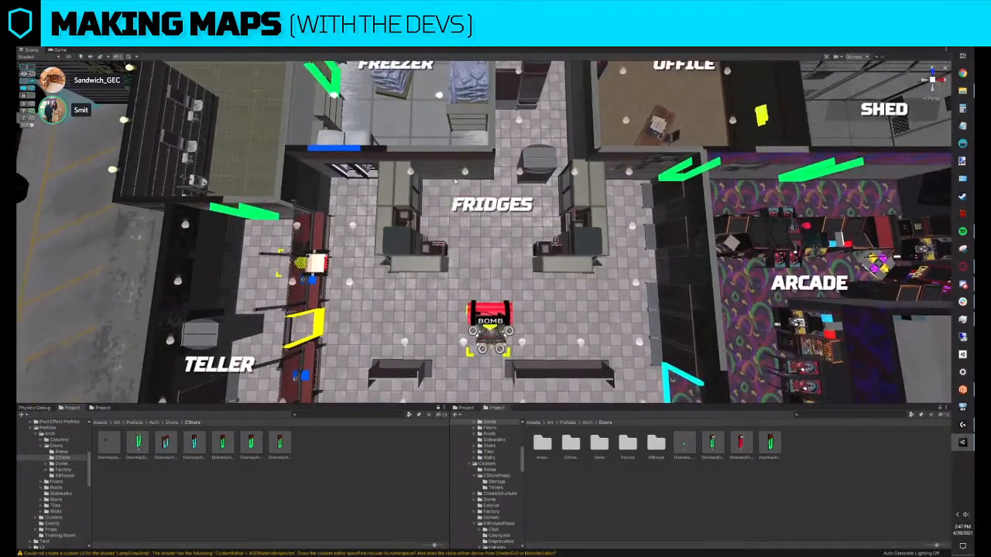
click(455, 181)
drag(406, 157, 438, 164)
middle_drag(455, 178, 462, 219)
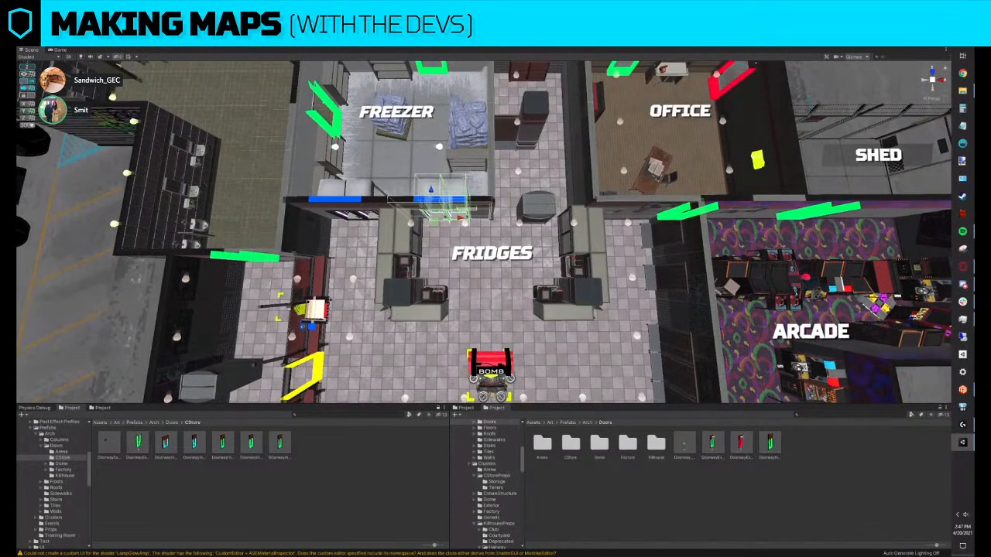
click(456, 184)
middle_drag(465, 129, 492, 190)
Replace the tall ice-bag pallet cluster along the freezer's hallway wall with the cl_Freezer_IceBagChoke_2x3 prefab
click(474, 163)
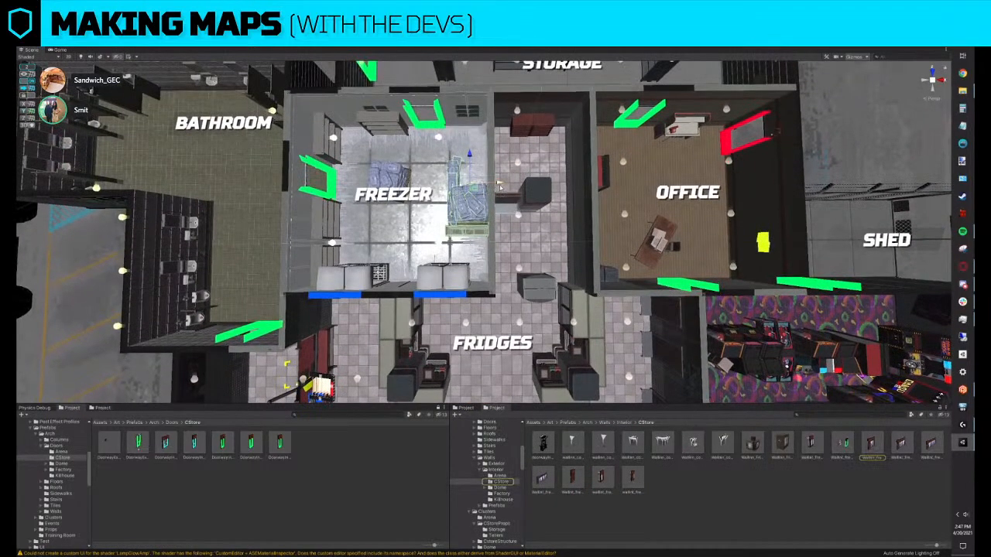
key(alt+p)
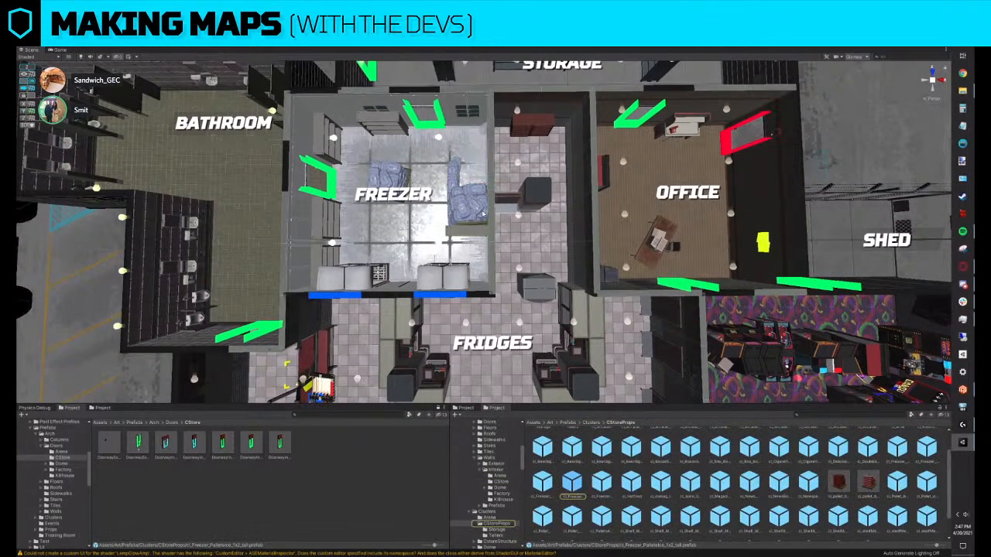
key(ctrl+shift+r)
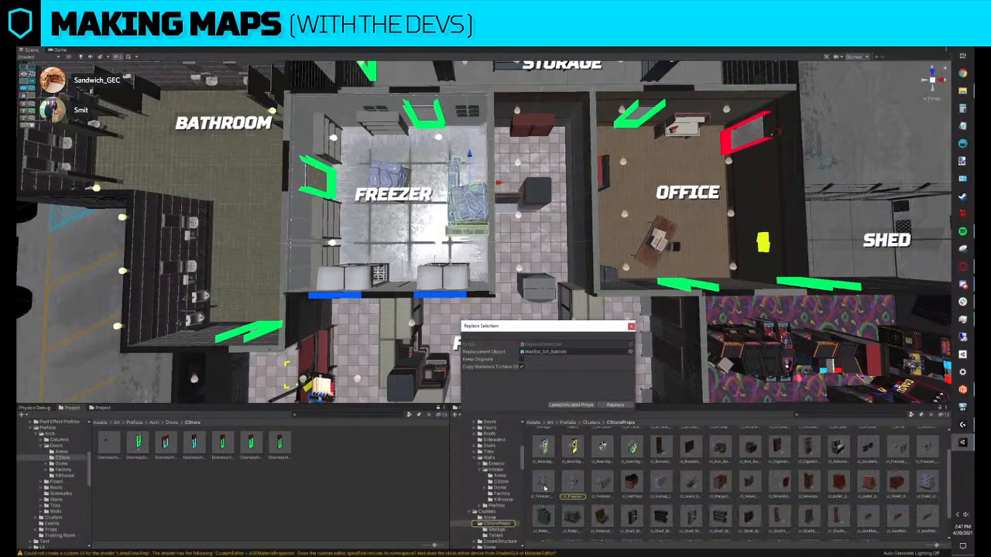
drag(544, 491, 577, 352)
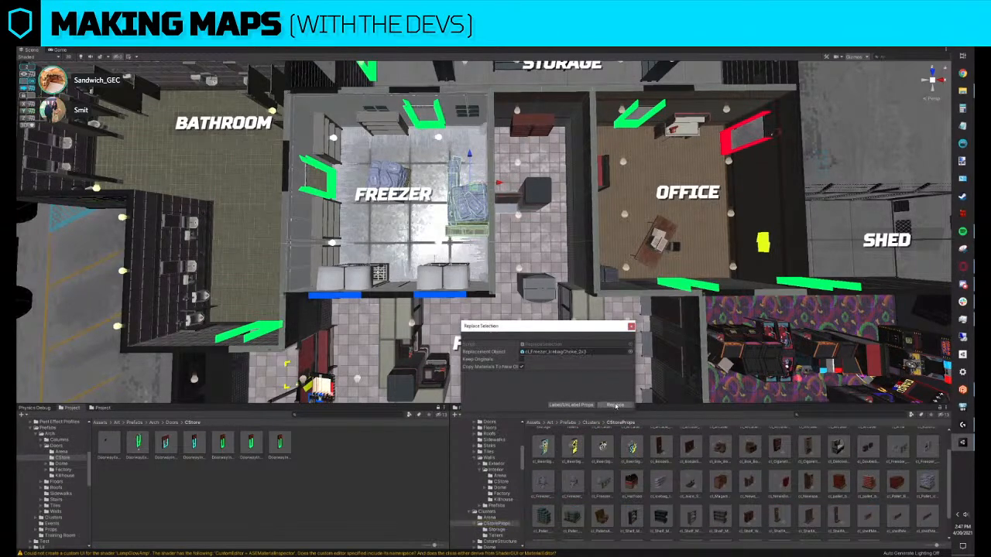
click(615, 405)
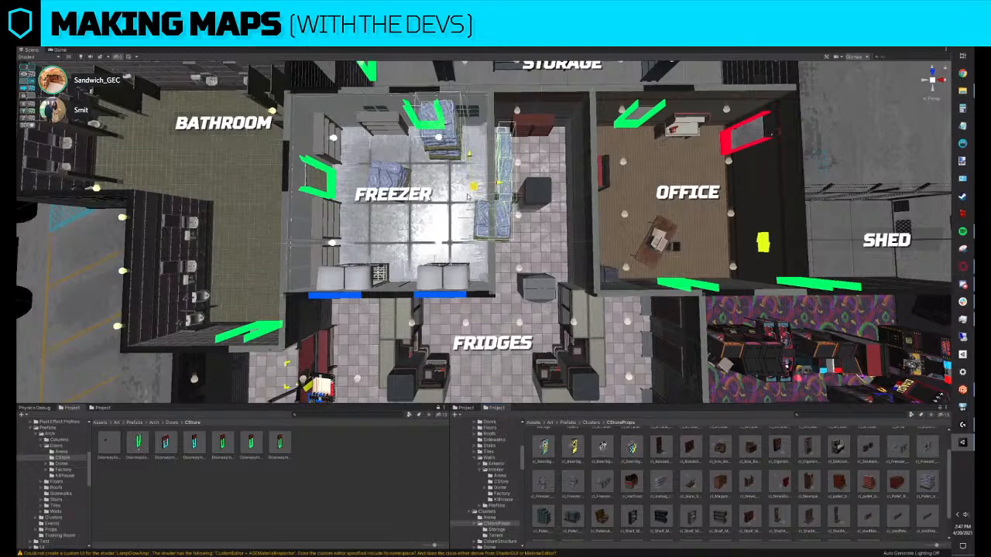
Rotate the new ice-bag cluster and position it inside the freezer so its row of bags runs across the room
drag(468, 197, 435, 221)
key(w)
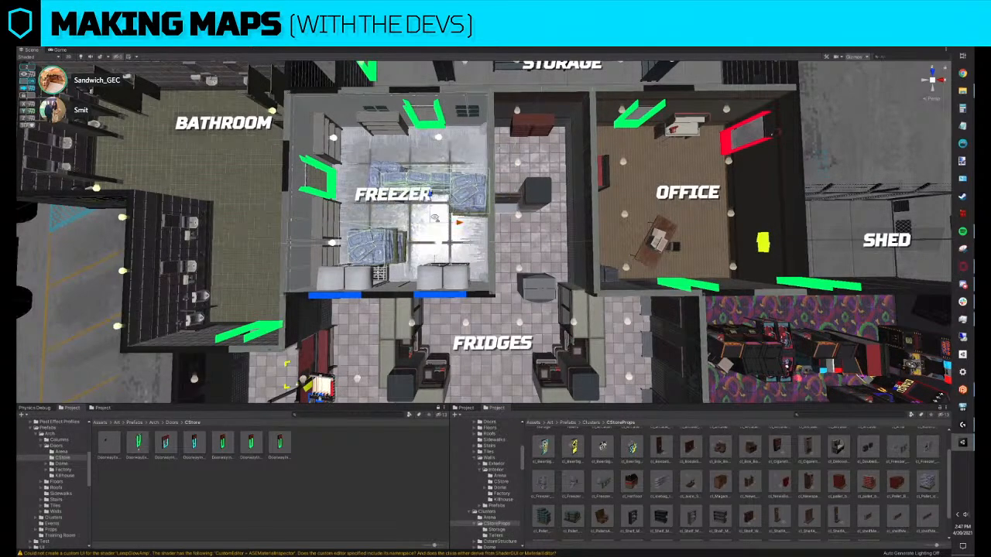
middle_drag(435, 209, 490, 226)
drag(490, 227, 490, 204)
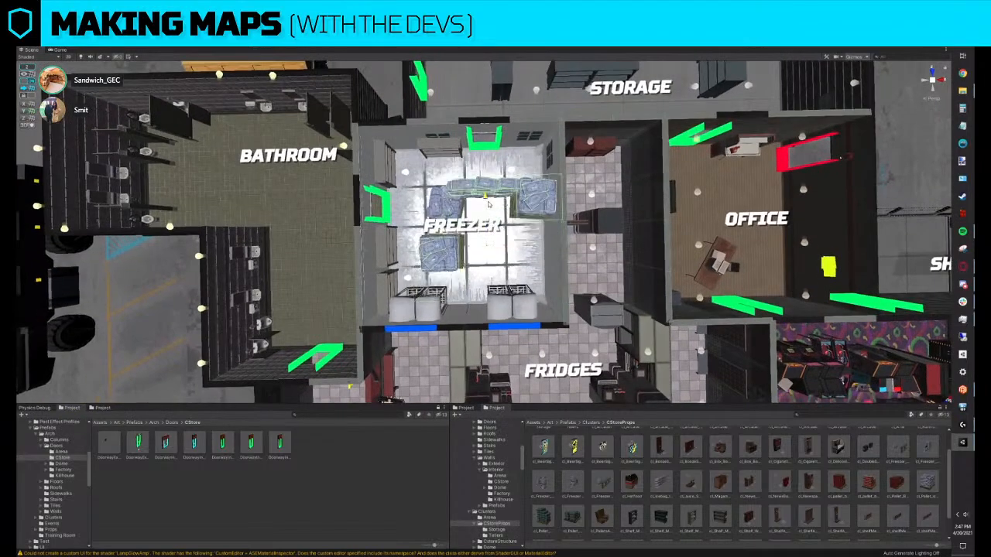
click(446, 209)
mouse_move(448, 210)
right_down()
mouse_move(449, 291)
mouse_move(445, 198)
right_up()
Replace the ice-bag cluster with a long shelf unit and turn it to stand along the freezer's hallway wall
click(524, 215)
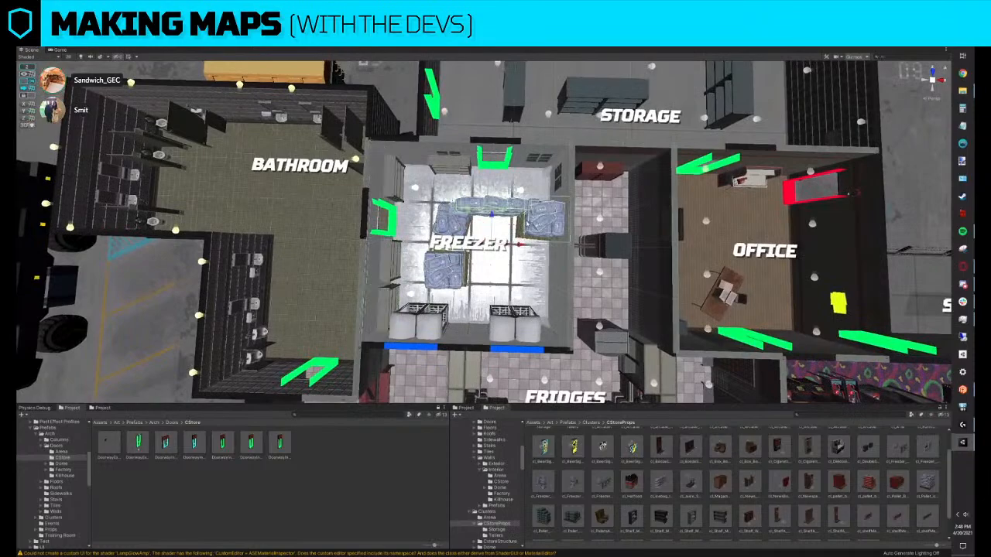
key(ctrl+shift+r)
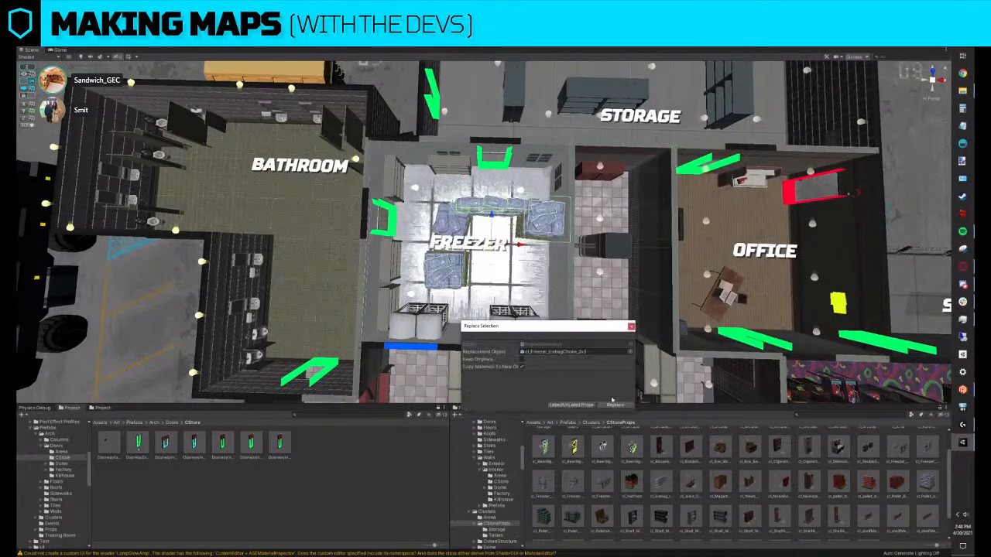
click(615, 405)
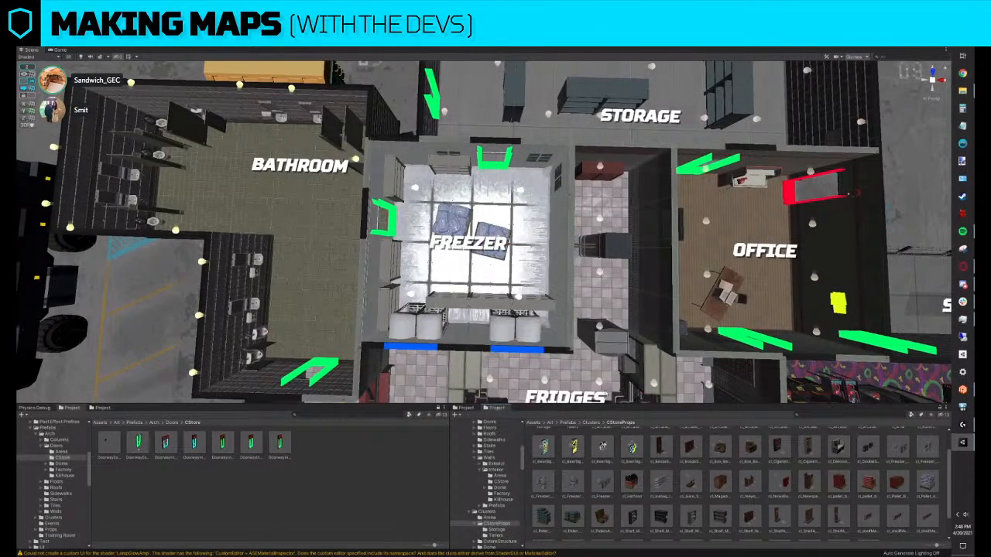
click(502, 261)
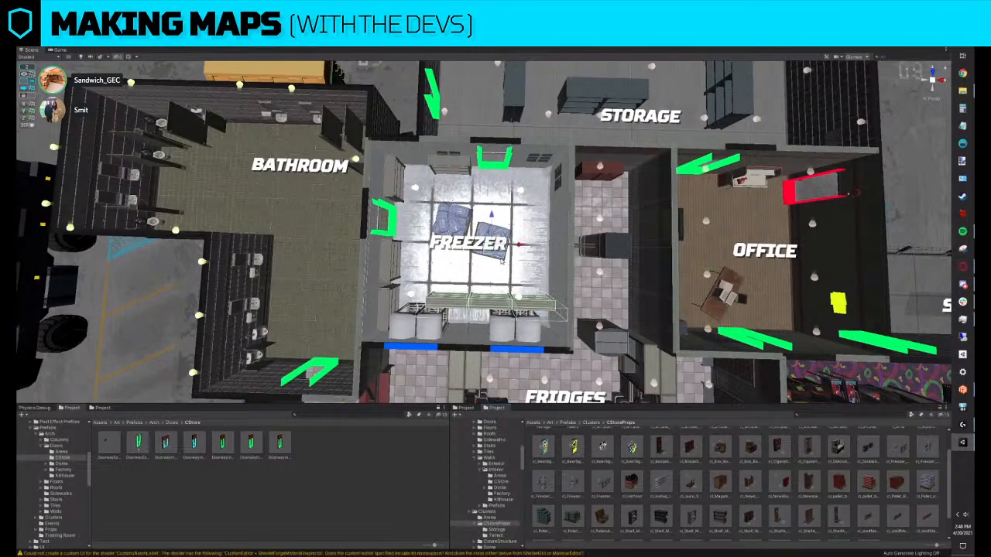
click(584, 282)
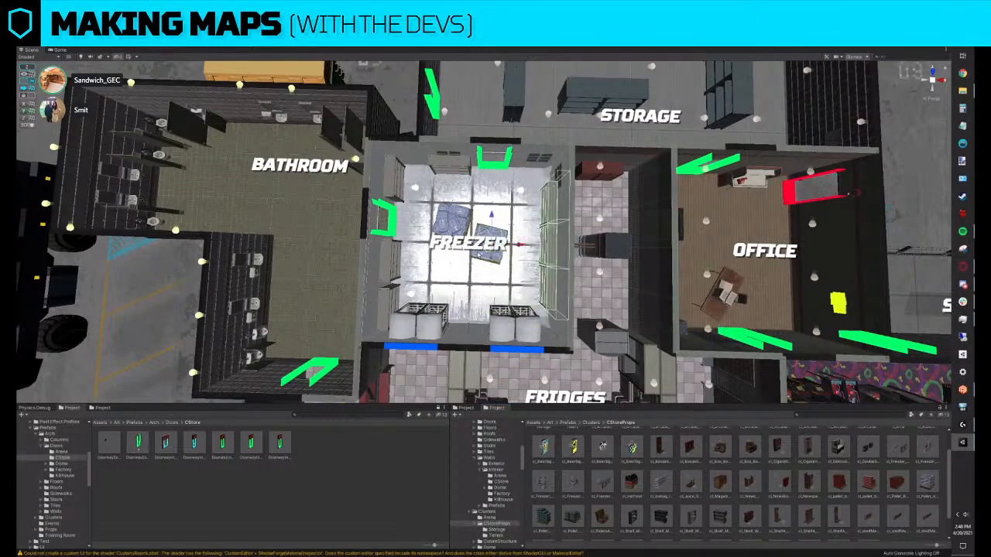
Line up one ice-bag pallet with the other in the middle of the freezer and rotate a pallet slightly
drag(492, 215, 495, 196)
scroll(494, 196, up, 10)
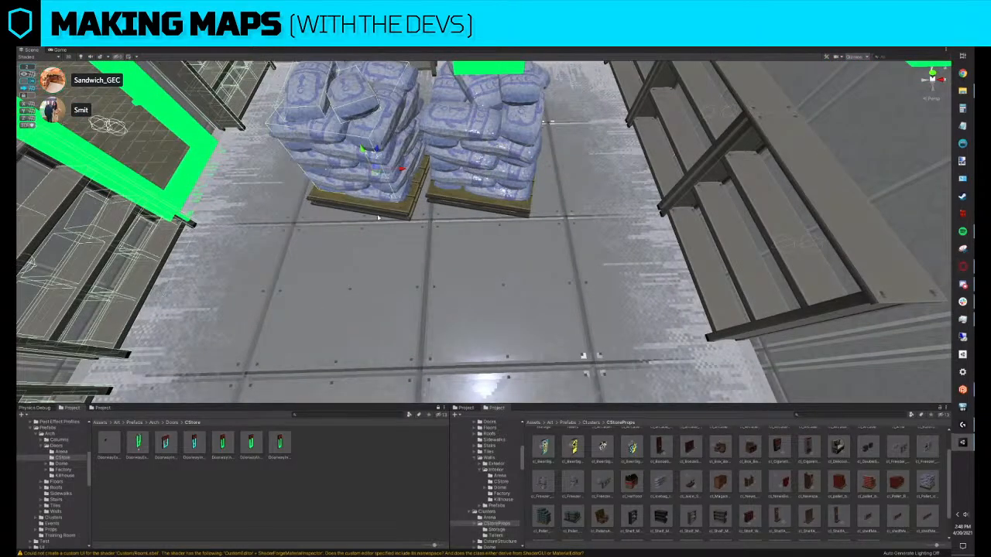
right_drag(377, 217, 439, 207)
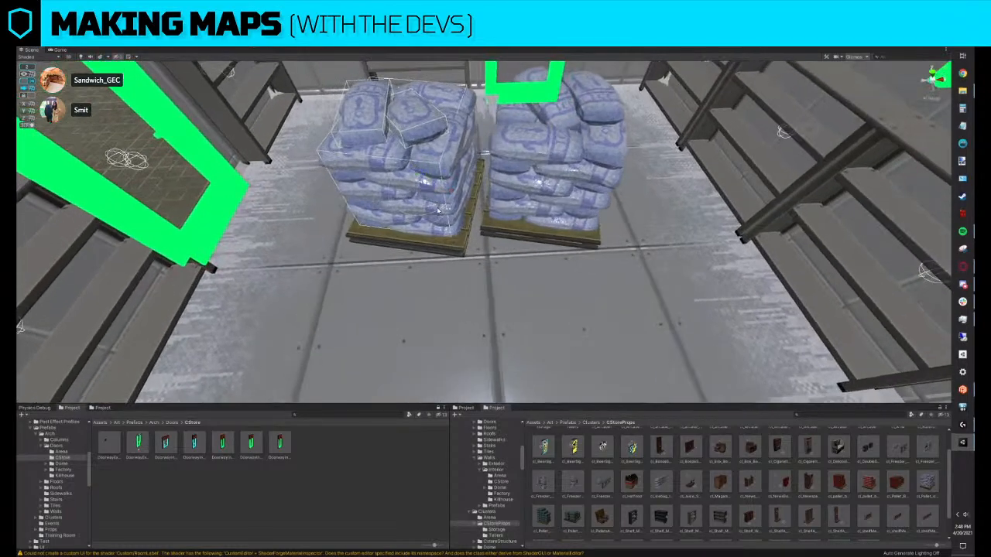
key(e)
drag(439, 209, 473, 232)
scroll(477, 155, up, 4)
scroll(478, 155, down, 6)
scroll(473, 233, down, 10)
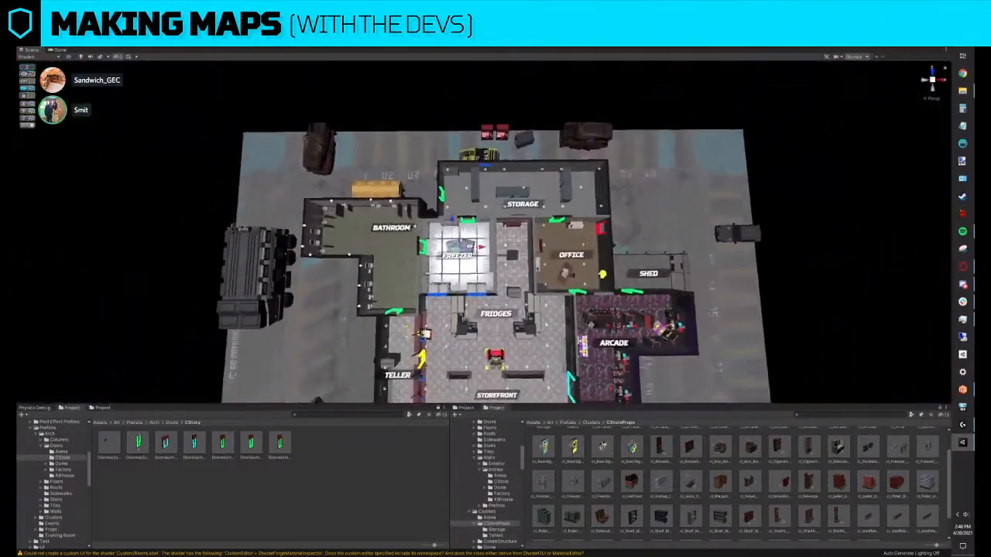
scroll(503, 325, up, 5)
middle_drag(534, 325, 503, 241)
scroll(507, 232, down, 4)
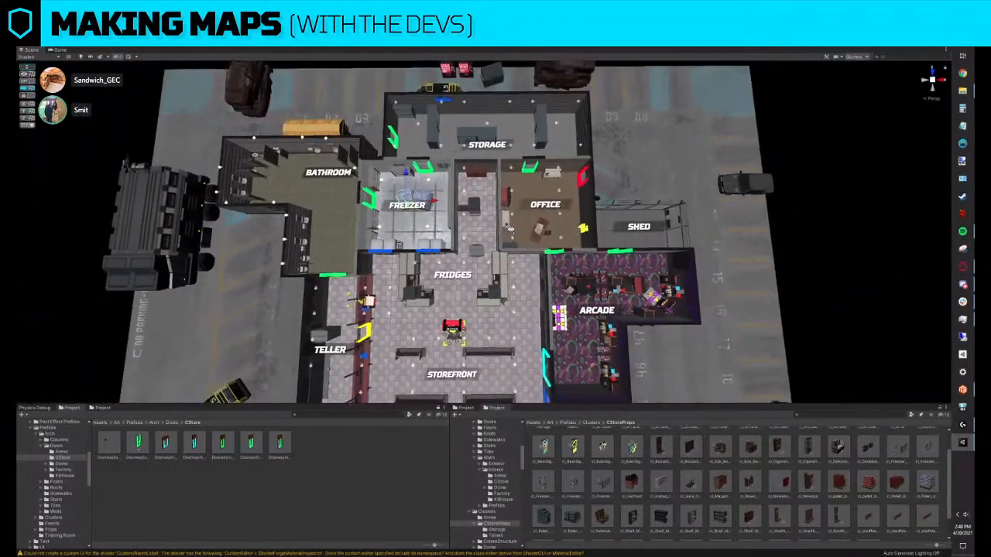
scroll(476, 209, up, 5)
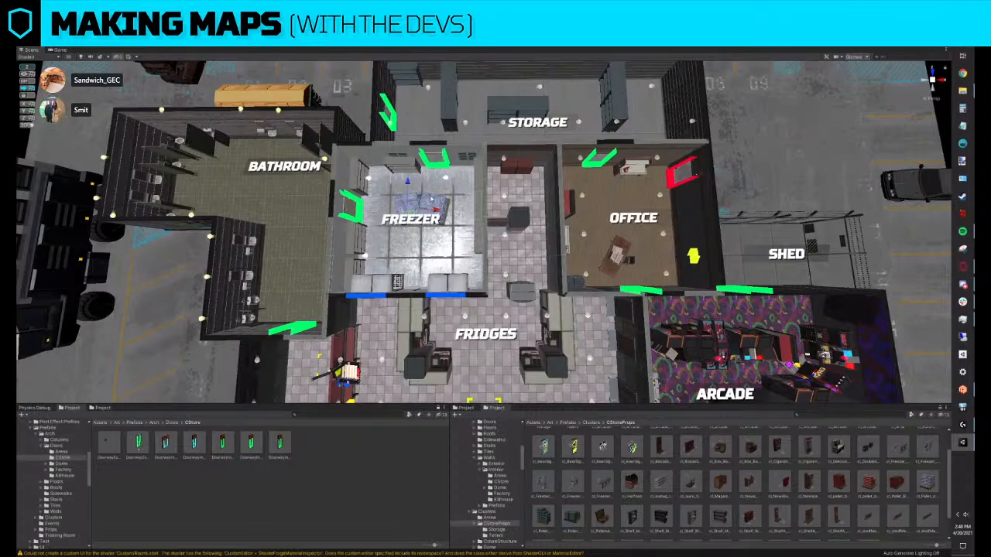
Duplicate the ice-bag pallet in the middle of the freezer, place it beside the first, and straighten and align the pair
scroll(480, 248, up, 5)
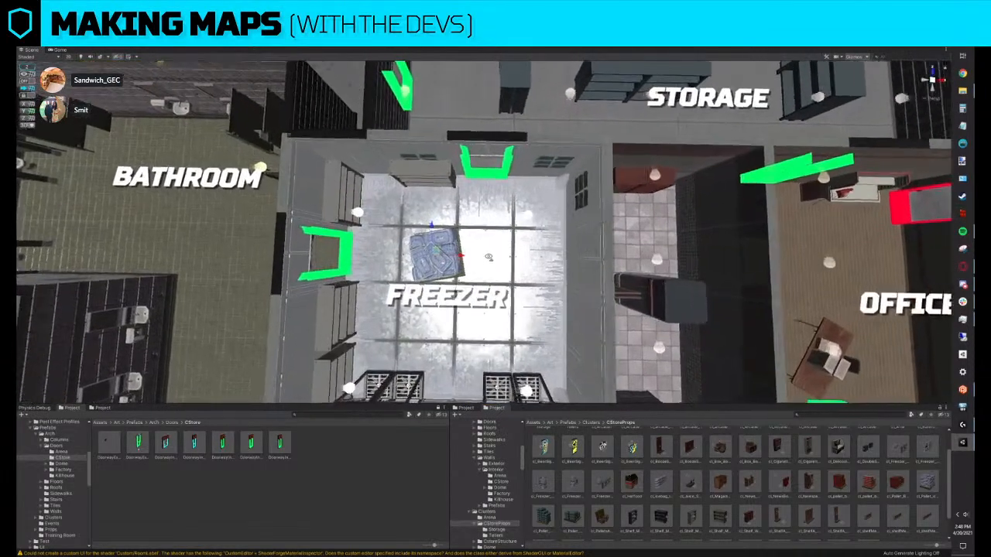
scroll(465, 247, up, 5)
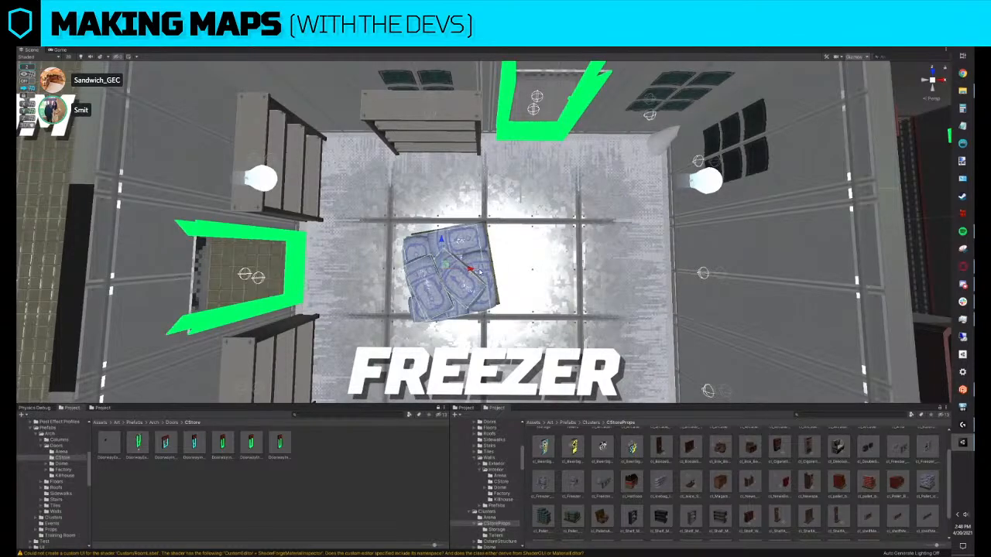
key(ctrl+d)
drag(477, 270, 563, 270)
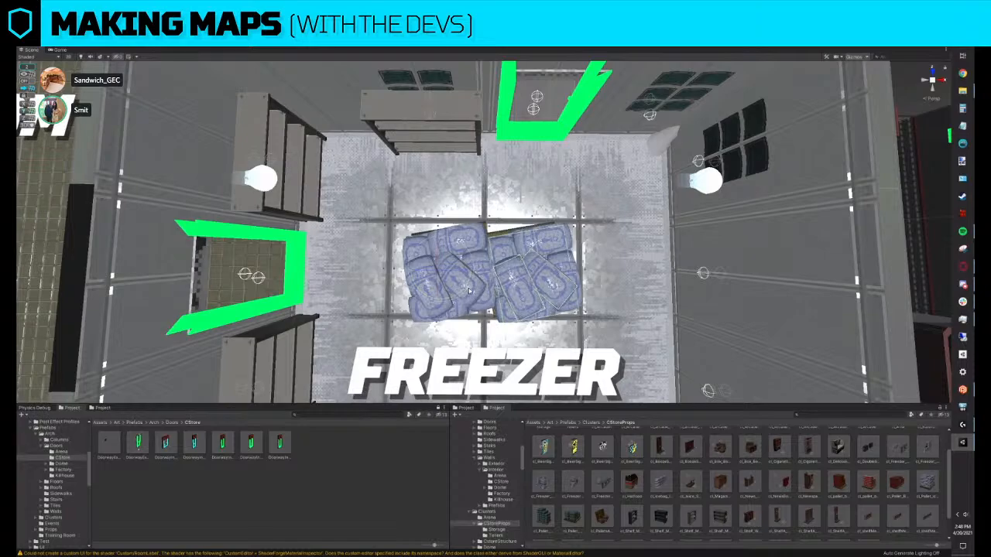
drag(466, 290, 459, 288)
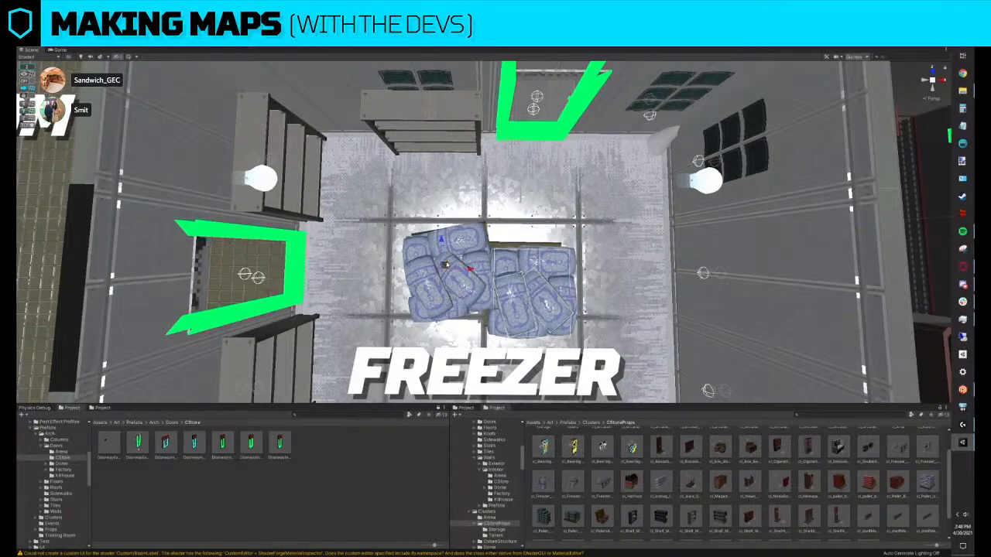
drag(442, 242, 443, 218)
alt+drag(505, 247, 504, 232)
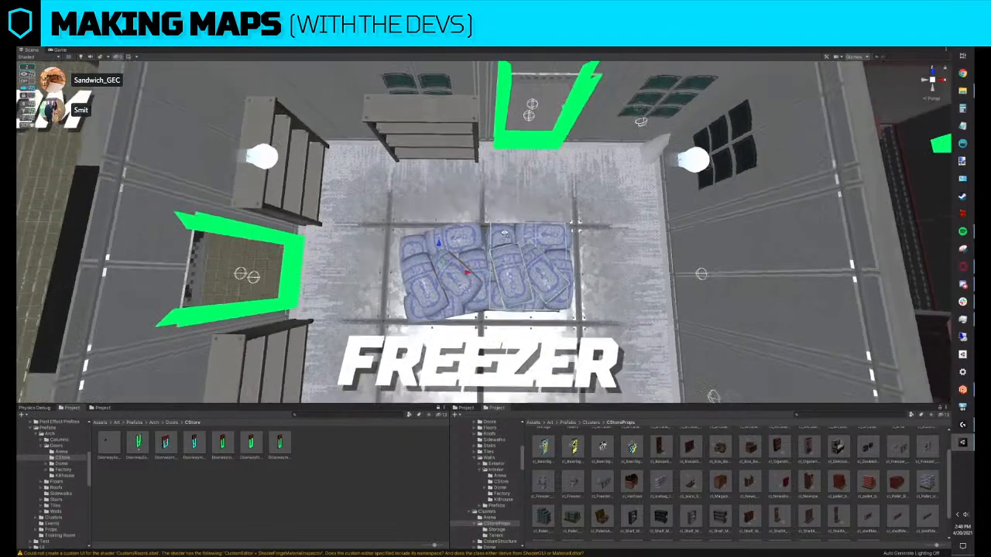
Look over the whole store layout from above, from the storage room and freezer down to the storefront and entrance
scroll(504, 232, down, 10)
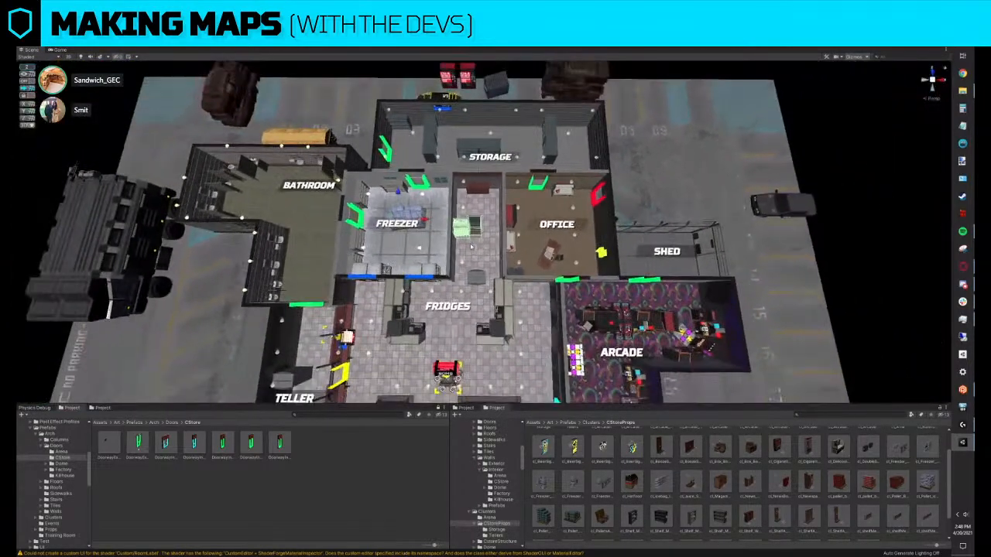
click(475, 249)
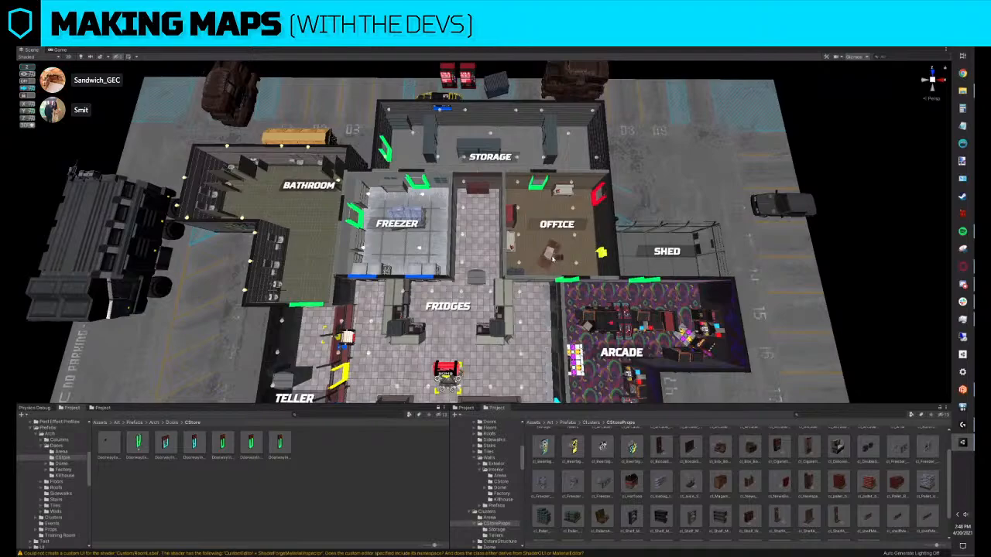
middle_drag(548, 257, 675, 255)
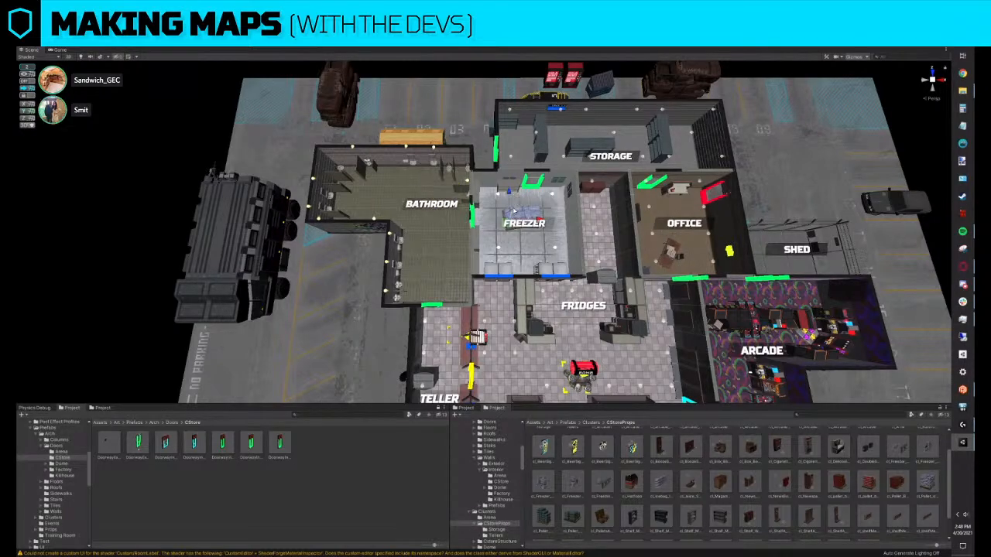
alt+drag(505, 215, 505, 240)
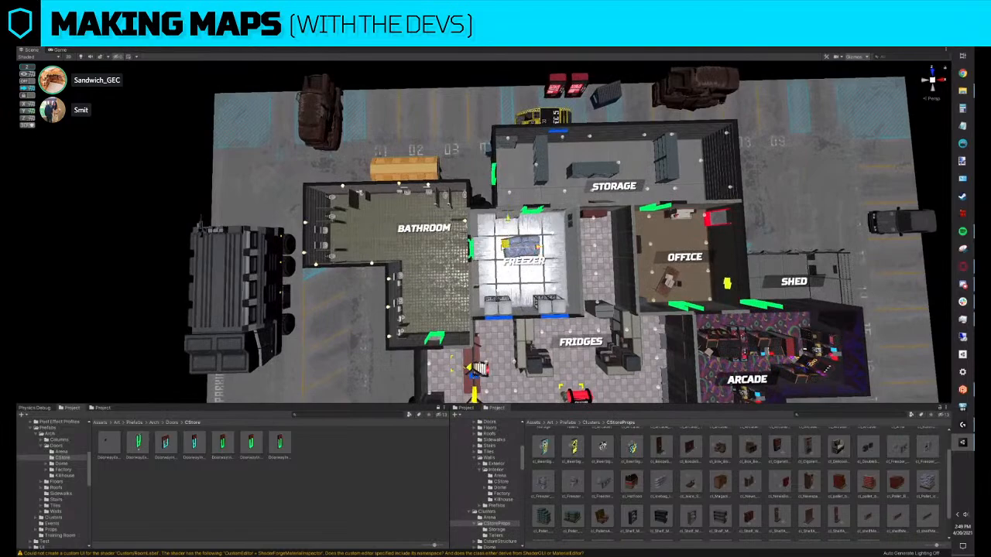
scroll(452, 201, down, 4)
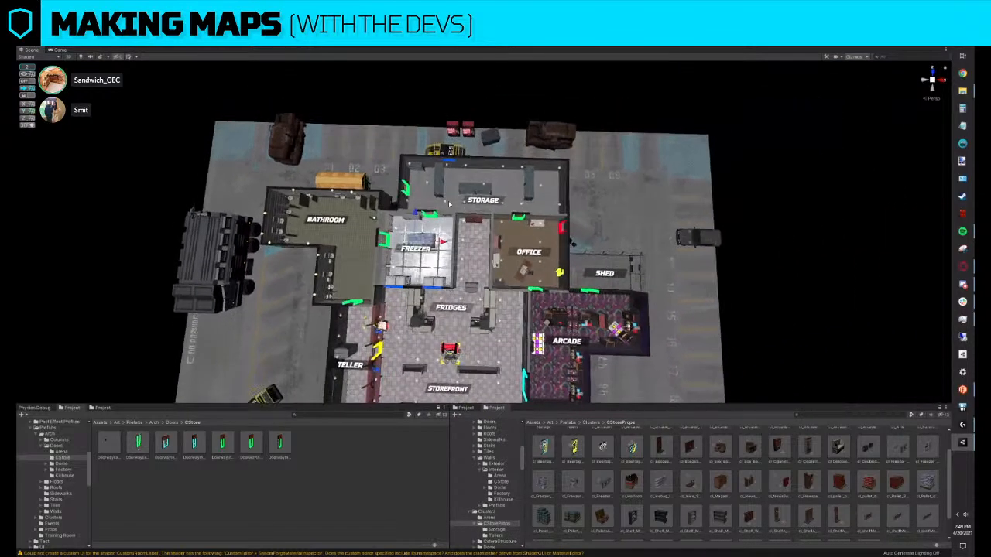
scroll(449, 203, up, 2)
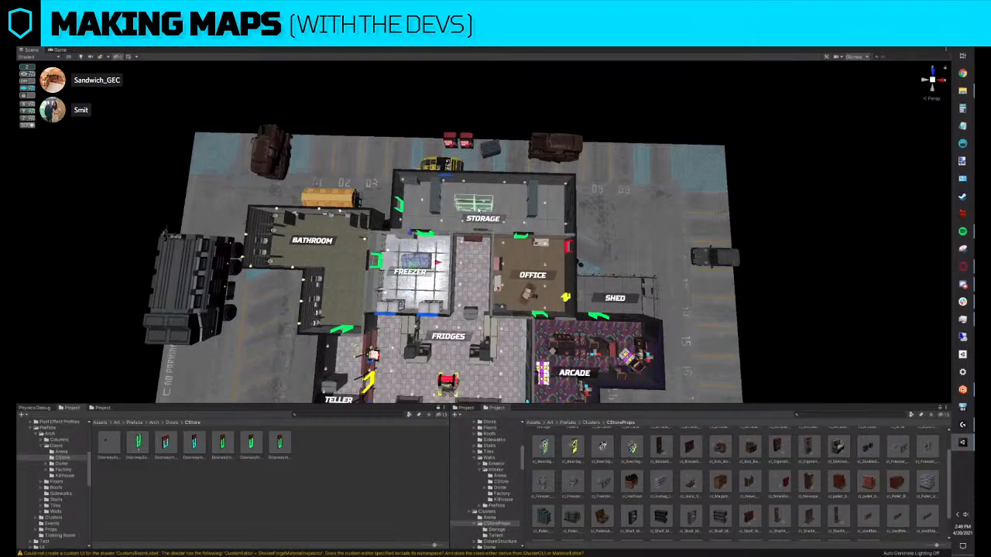
scroll(479, 207, up, 2)
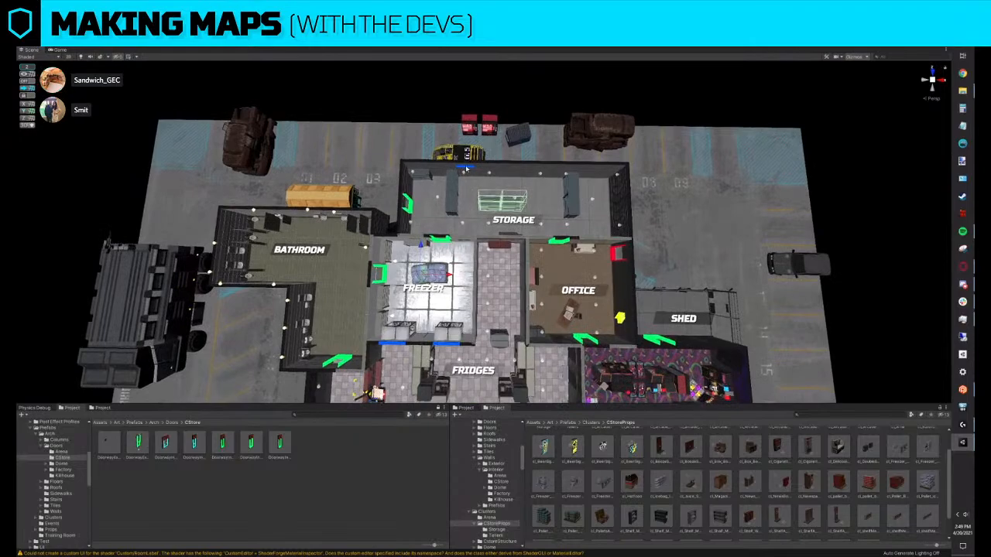
right_drag(463, 182, 465, 152)
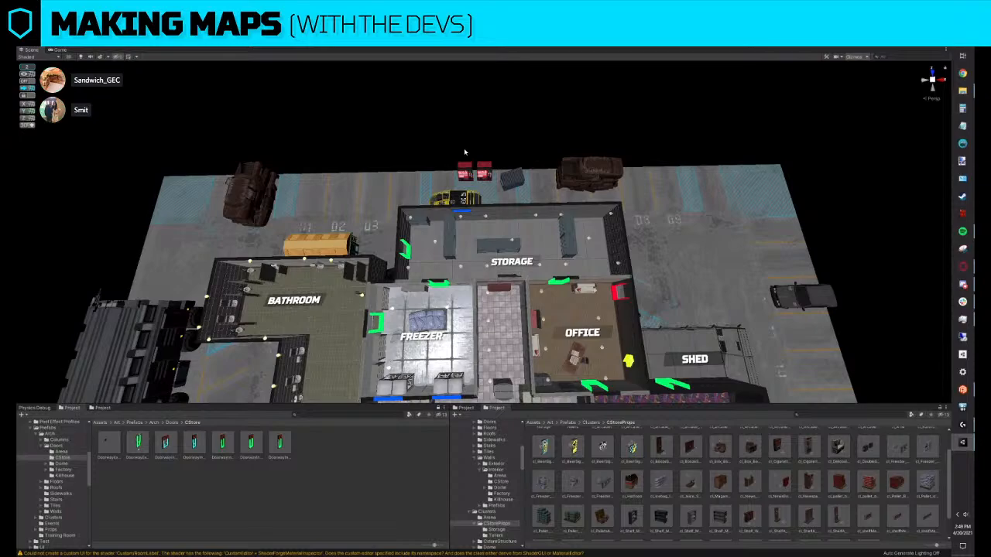
right_drag(465, 152, 481, 193)
key(w)
key(d)
key(s)
key(a)
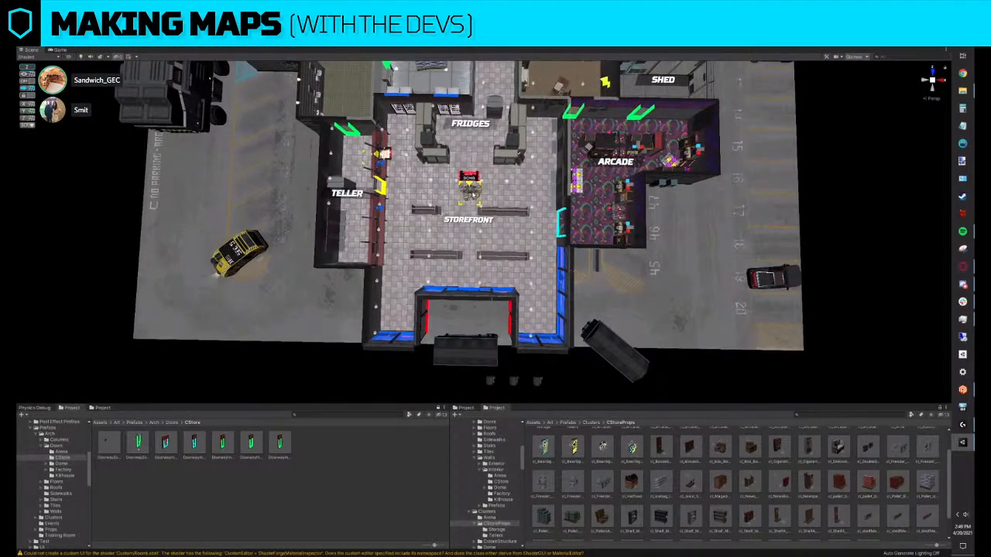
scroll(474, 195, down, 4)
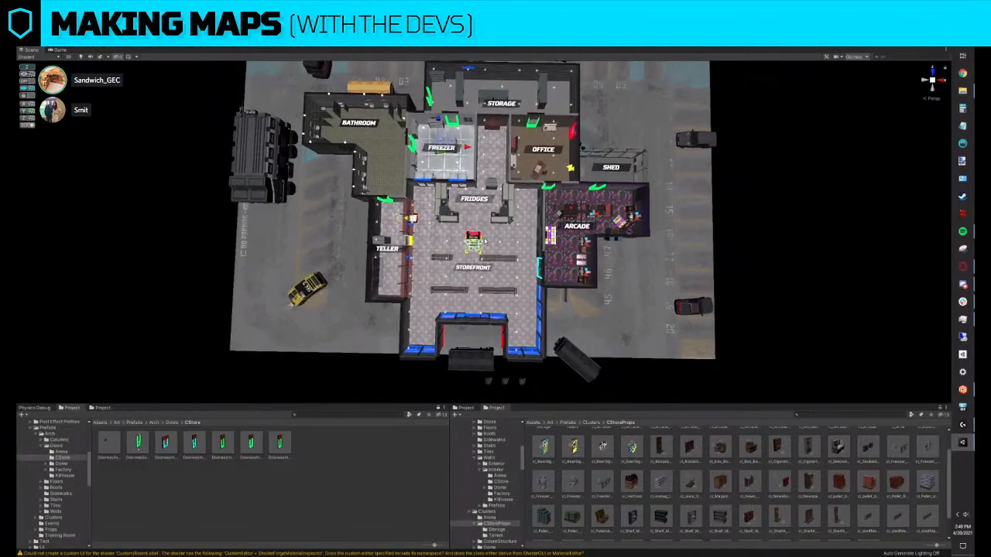
right_drag(473, 195, 474, 256)
right_drag(470, 137, 471, 130)
drag(442, 172, 469, 47)
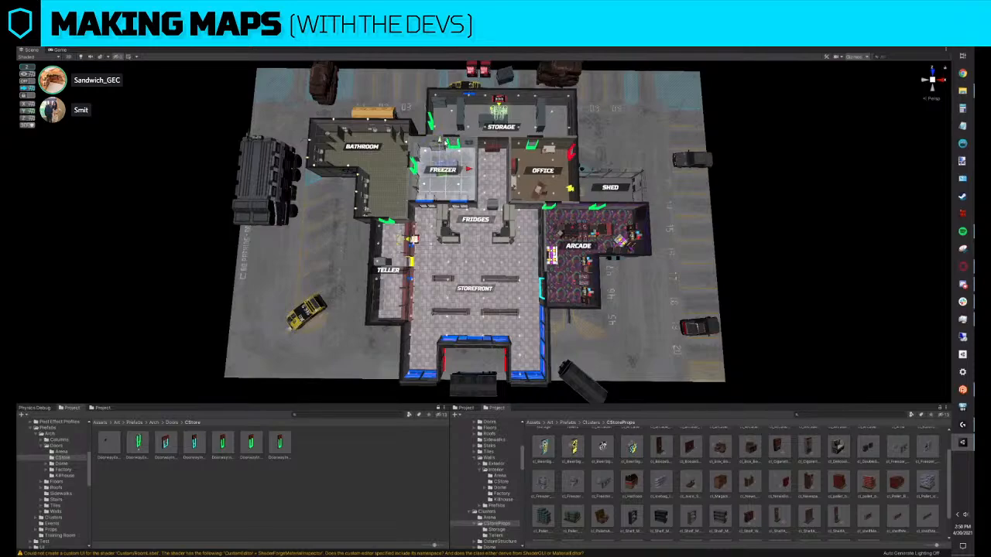
scroll(480, 225, up, 10)
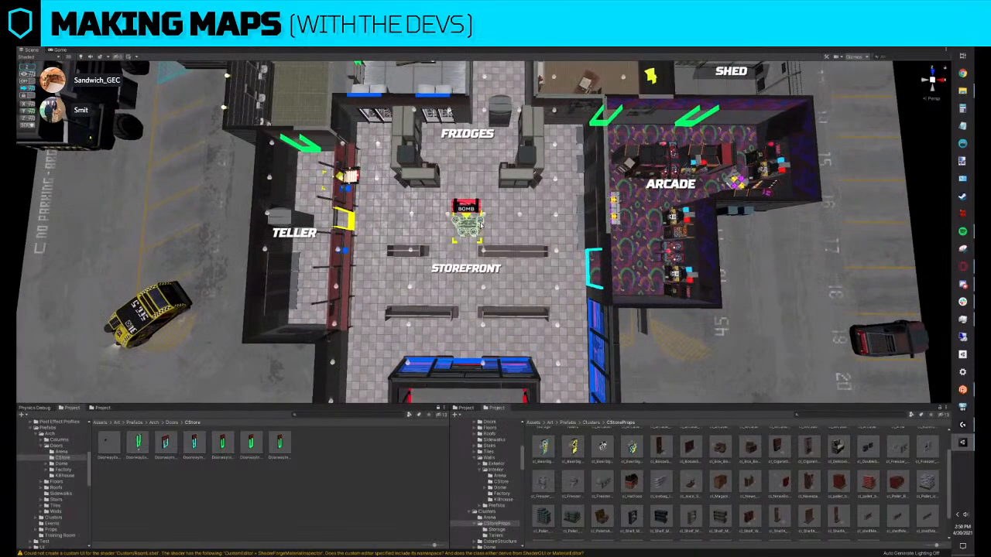
right_drag(481, 225, 477, 153)
Try clearing the freezer of its ice-bag pallets and the shelves beside the bathroom doorway, and undo the removal
drag(418, 154, 417, 141)
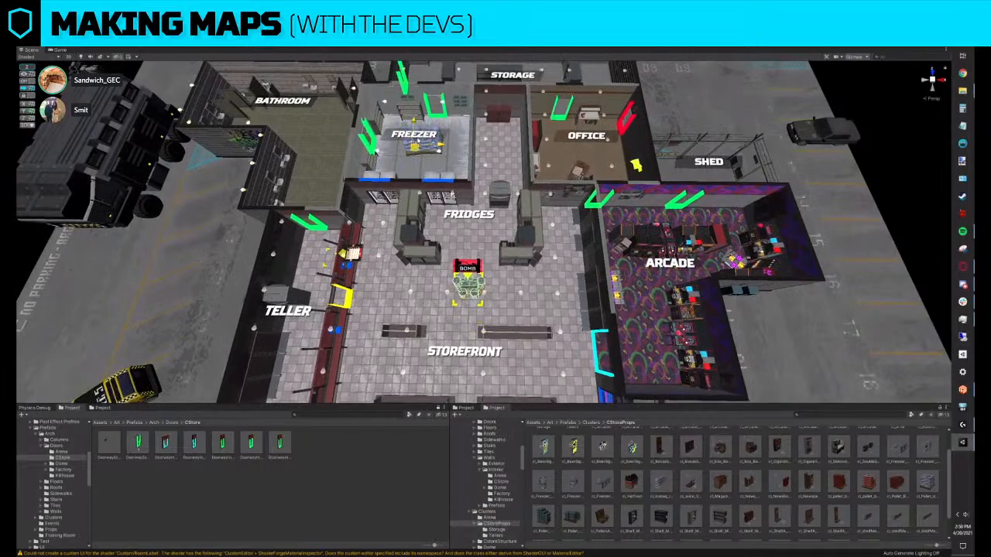
key(f)
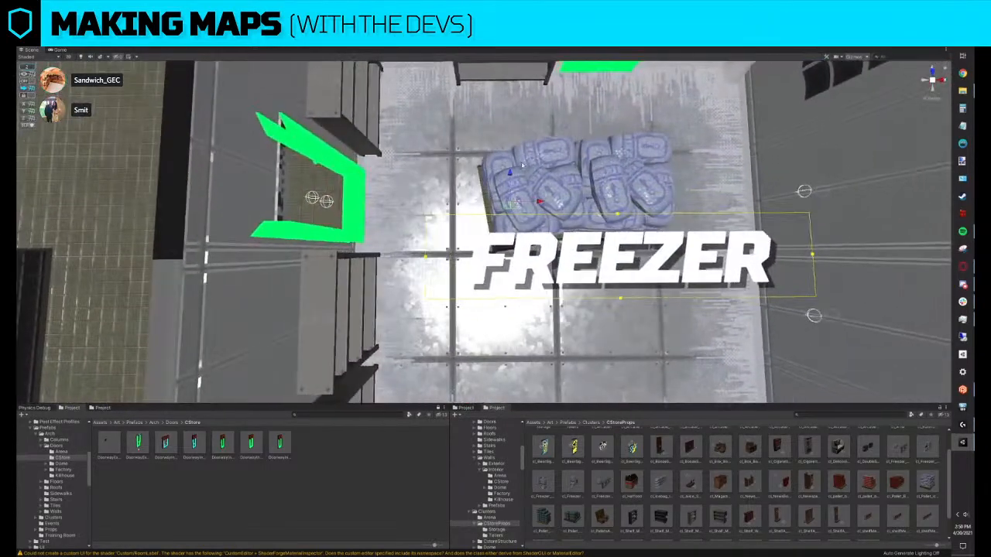
middle_drag(544, 169, 520, 186)
scroll(488, 175, up, 2)
scroll(487, 175, down, 3)
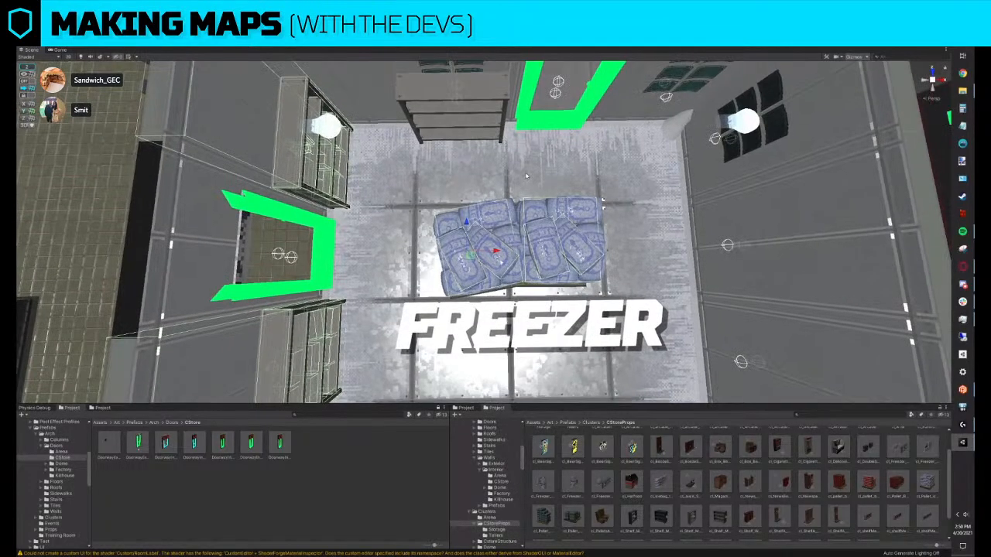
key(Delete)
scroll(516, 182, down, 2)
scroll(477, 151, down, 4)
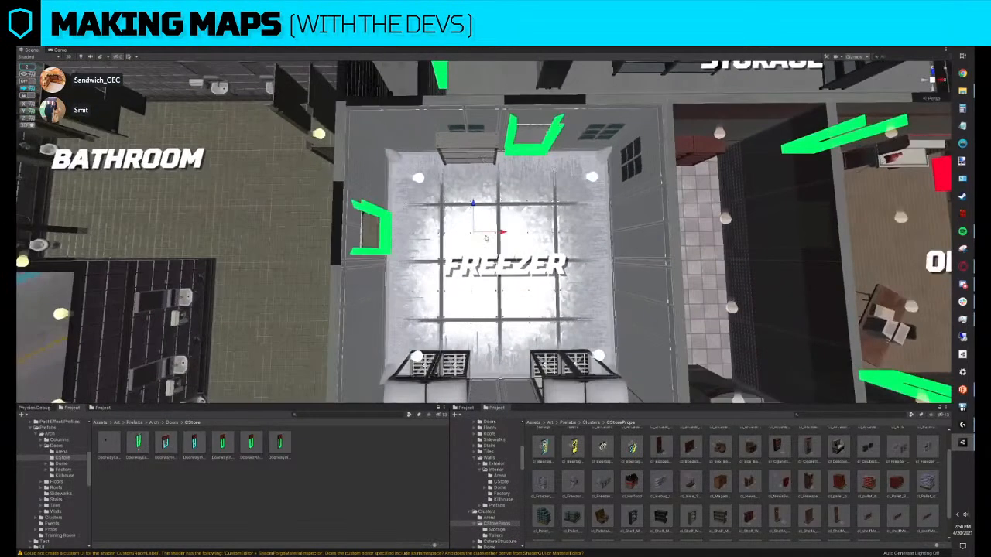
click(468, 353)
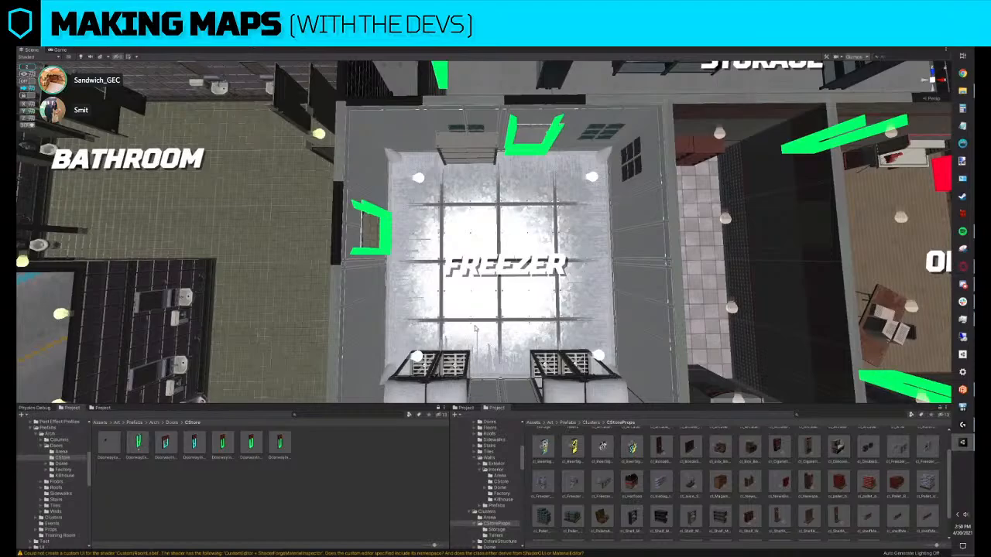
key(ctrl+z)
Examine the hallway between freezer and office and the gap between the fridge-area counters at close range
middle_drag(476, 328, 475, 353)
scroll(496, 294, down, 6)
middle_drag(569, 252, 513, 251)
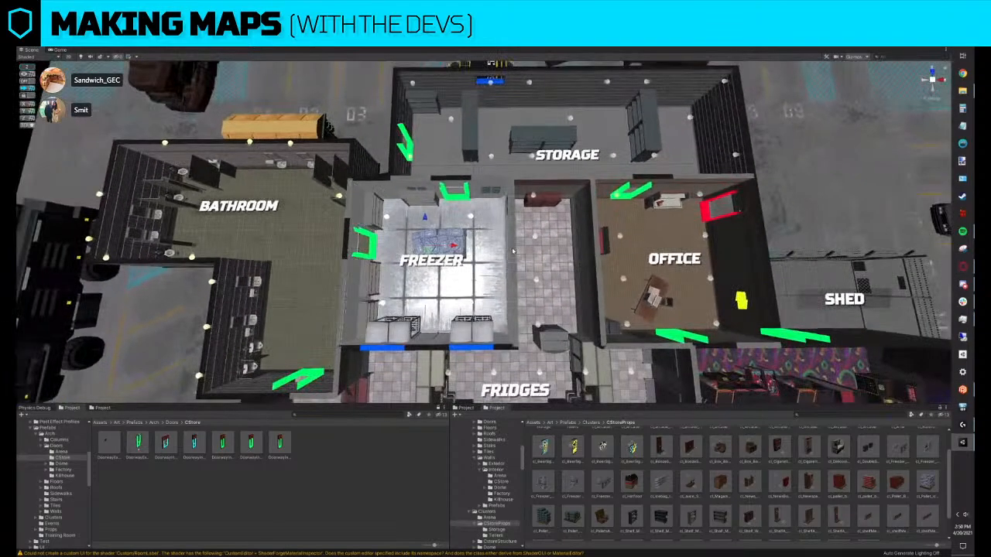
scroll(513, 251, down, 2)
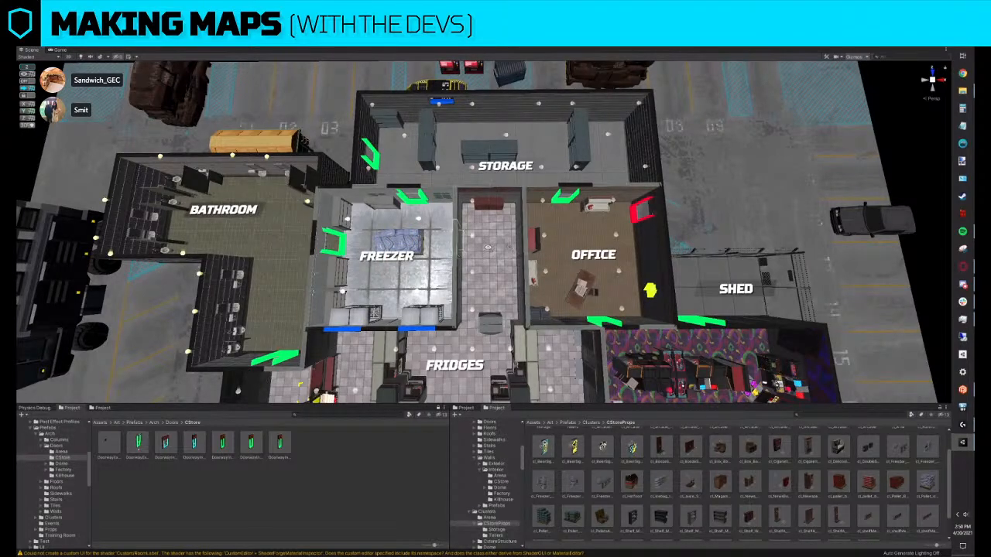
alt+drag(488, 247, 461, 241)
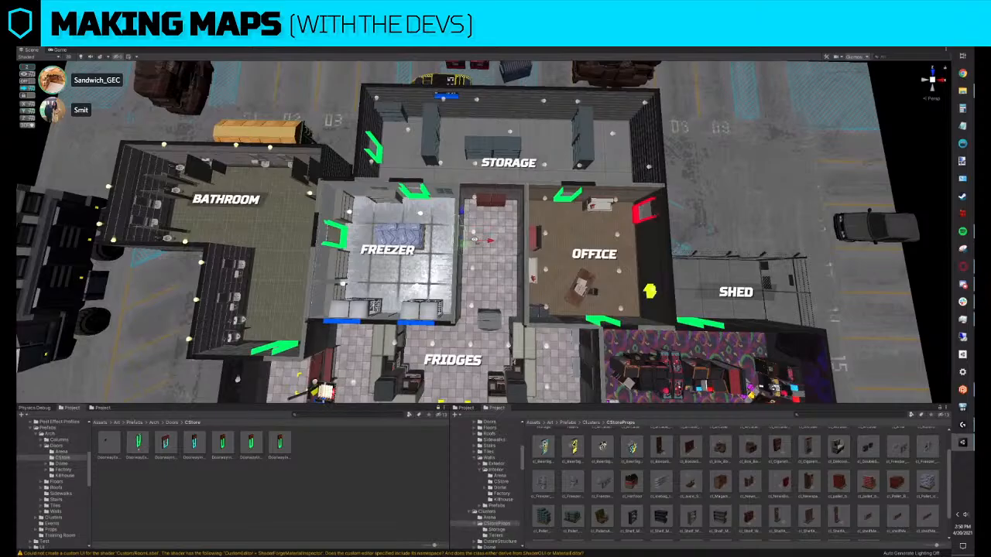
scroll(460, 241, down, 3)
scroll(509, 246, up, 6)
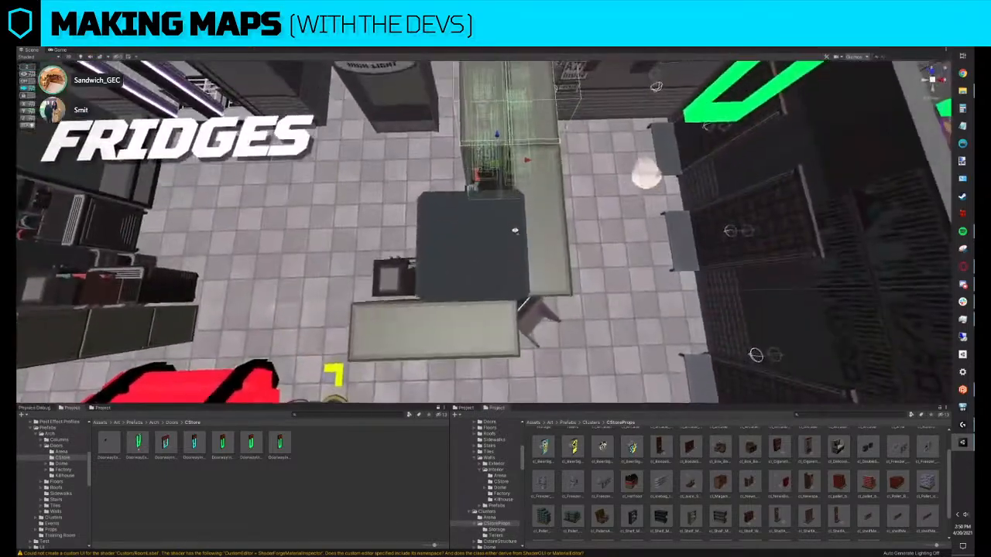
alt+drag(515, 231, 398, 248)
scroll(515, 193, up, 3)
click(436, 231)
scroll(398, 248, up, 3)
mouse_move(421, 281)
right_down()
mouse_move(405, 206)
mouse_move(524, 240)
mouse_move(491, 259)
mouse_move(531, 283)
mouse_move(555, 323)
mouse_move(465, 298)
right_up()
click(446, 286)
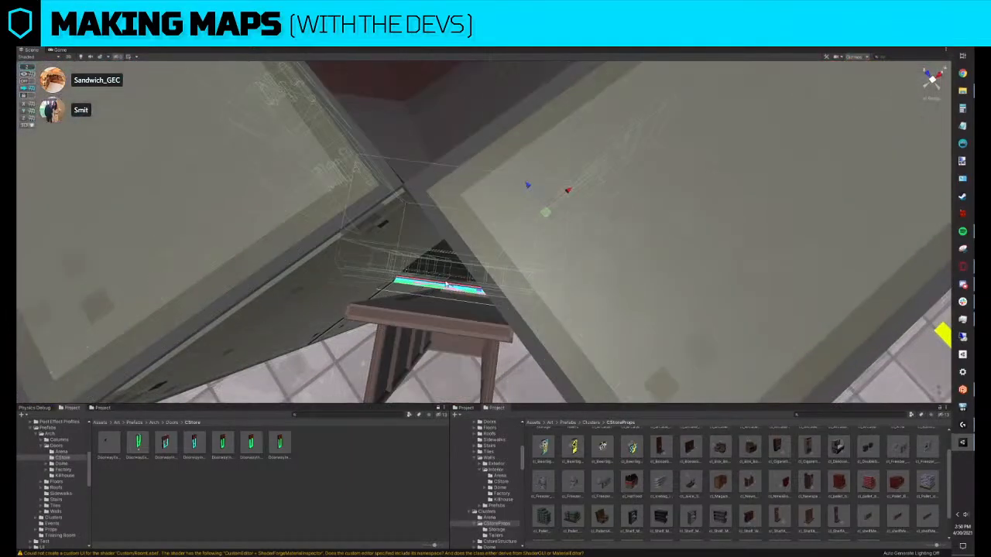
right_drag(532, 288, 491, 216)
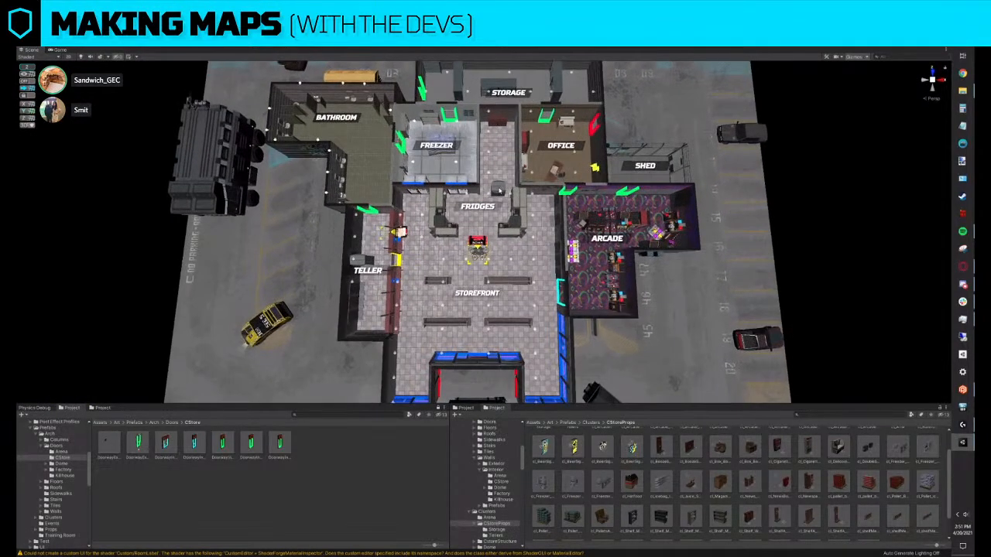
Open the interior CStore wall prefabs and delete the middle wall sections between the freezer and the hallway
scroll(498, 189, up, 5)
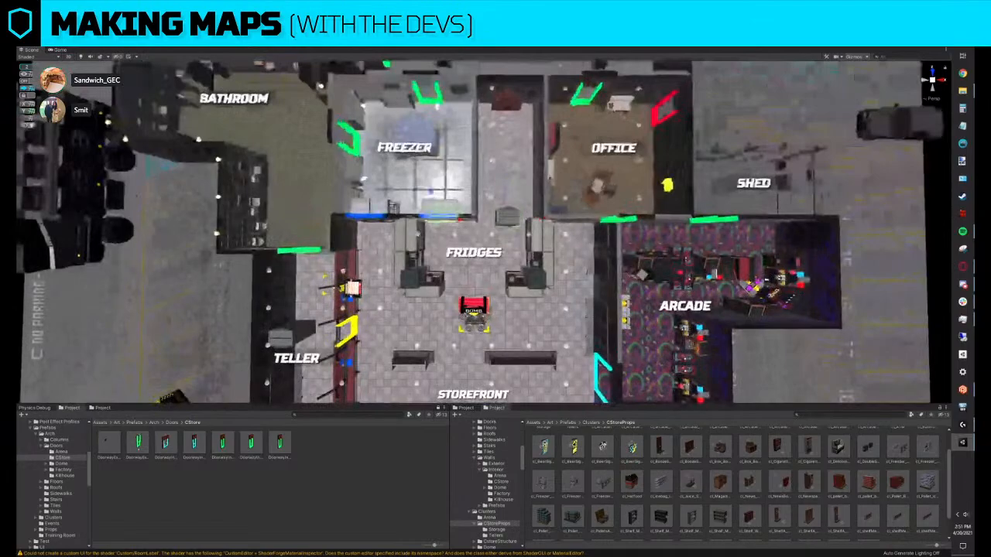
click(501, 482)
right_drag(541, 232, 357, 216)
mouse_move(517, 208)
right_down()
mouse_move(511, 232)
mouse_move(517, 207)
right_up()
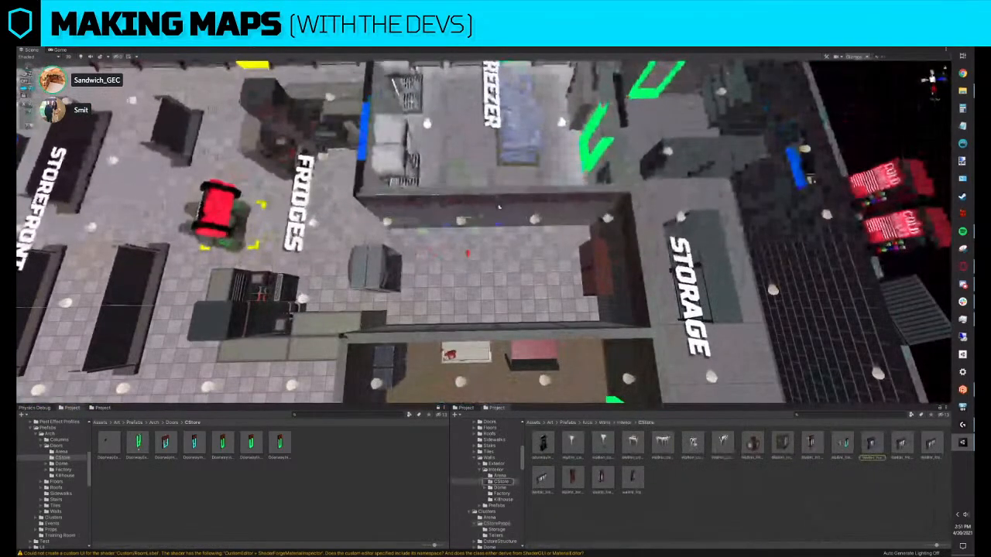
key(Delete)
click(517, 207)
key(Delete)
Replace the remaining freezer wall section nearest the storage room with the WallInt_Freezer_4x1 prefab
click(577, 208)
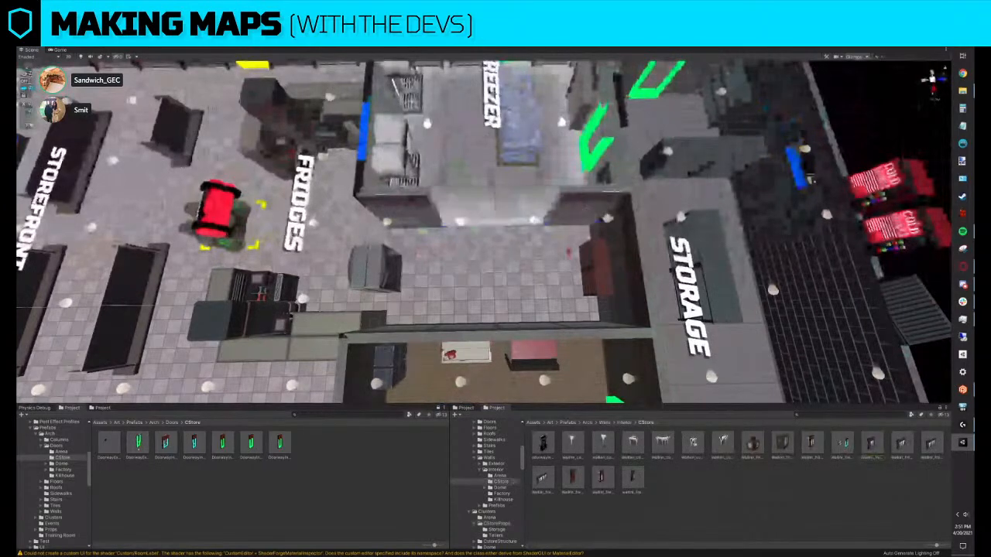
key(ctrl+shift+r)
drag(544, 469, 575, 352)
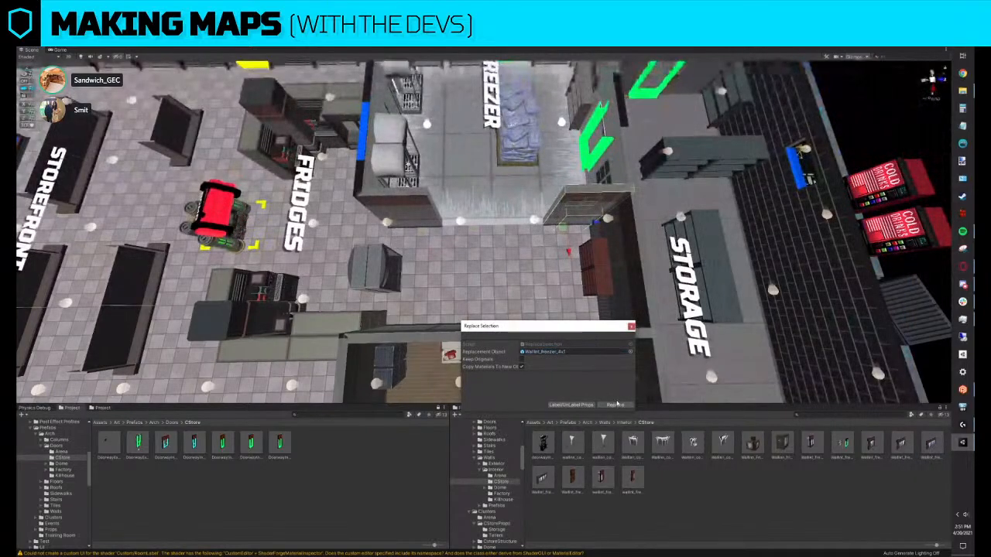
click(614, 405)
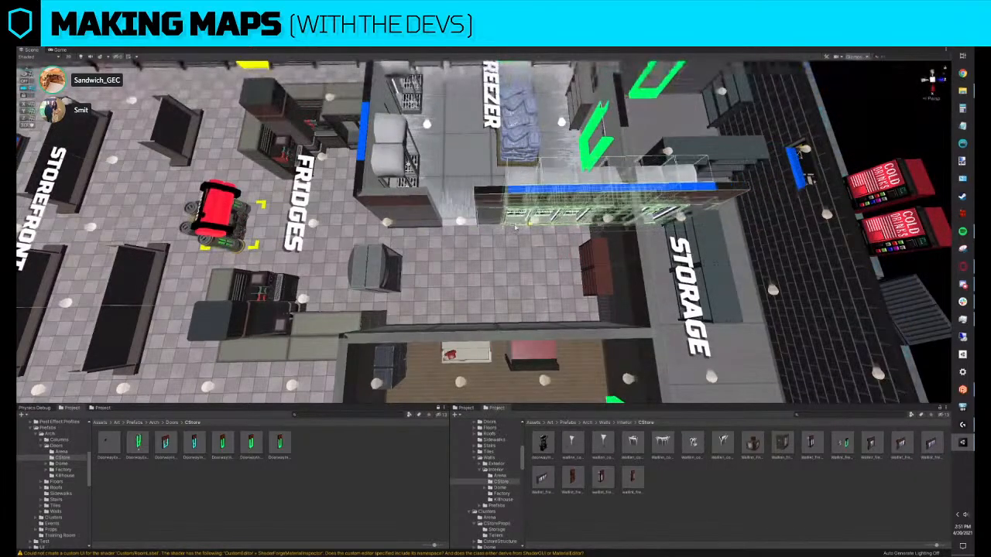
Shift the new windowed freezer wall along the hallway toward the fridges and replace it with the WallInt_Freezer_3x1 prefab
drag(516, 226, 470, 227)
key(ctrl+shift+r)
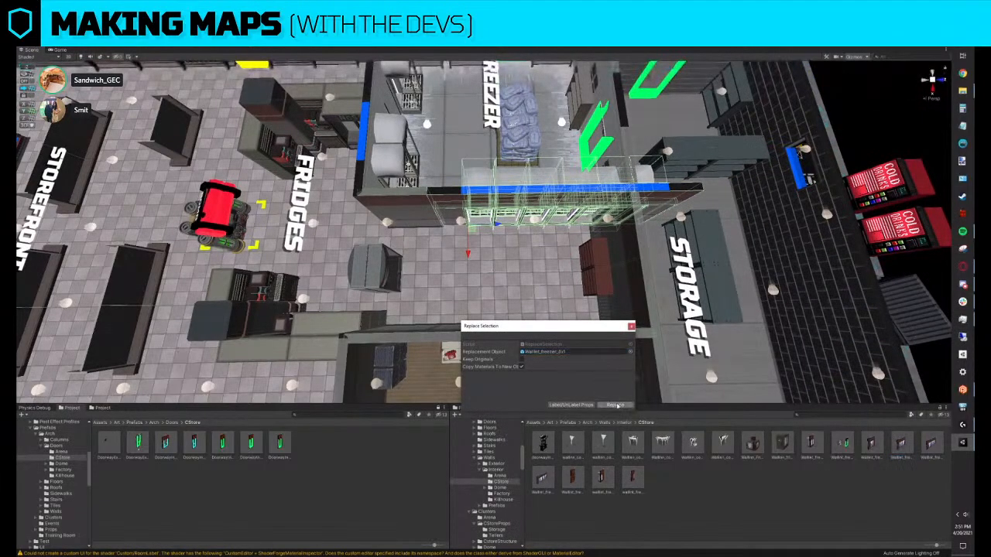
click(615, 405)
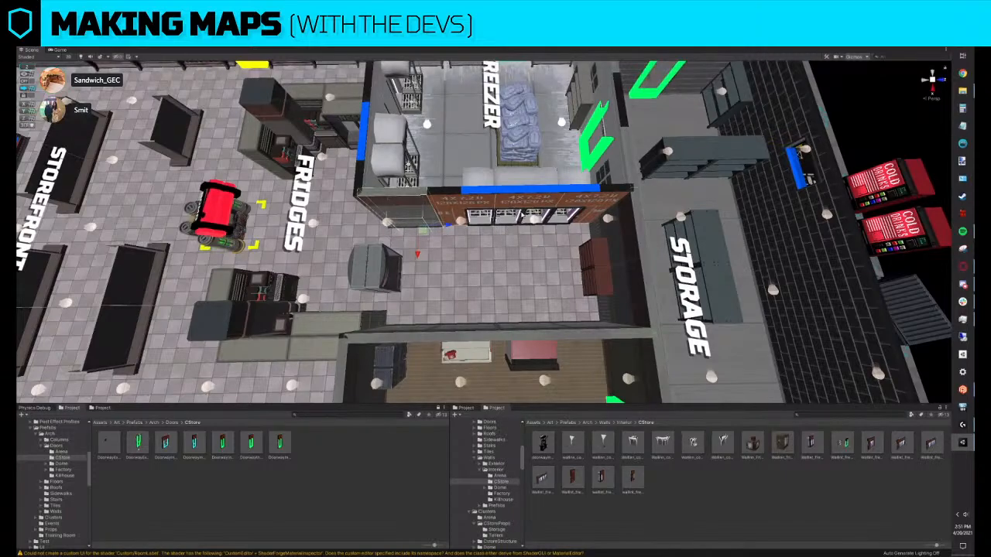
Delete the wide freezer window wall along the hallway, then shift the adjoining section into the gap and replace it with a windowed wall
click(524, 199)
key(Delete)
click(429, 203)
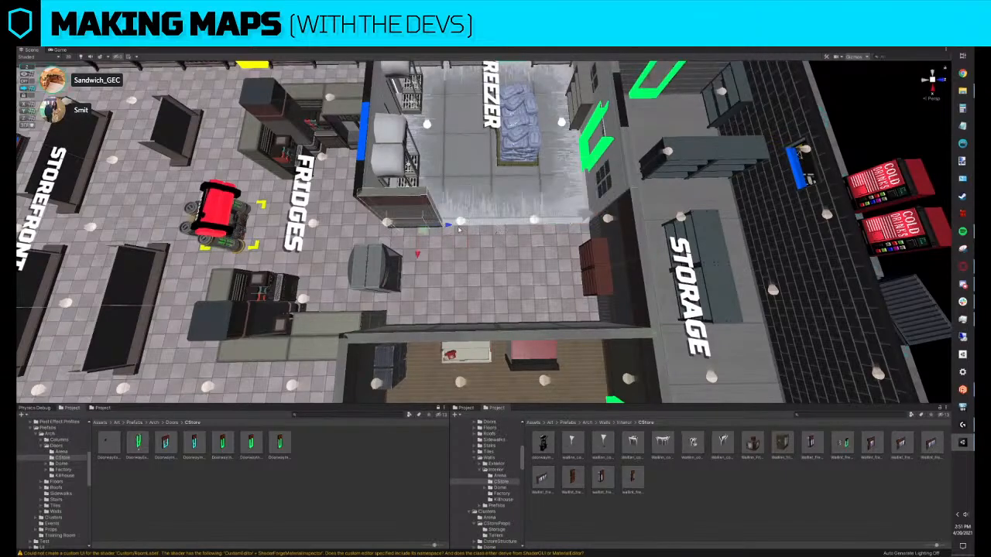
drag(452, 227, 535, 223)
key(ctrl+r)
click(615, 404)
Examine the overall store layout from above, focusing on the freezer, teller and storefront areas
scroll(535, 223, down, 6)
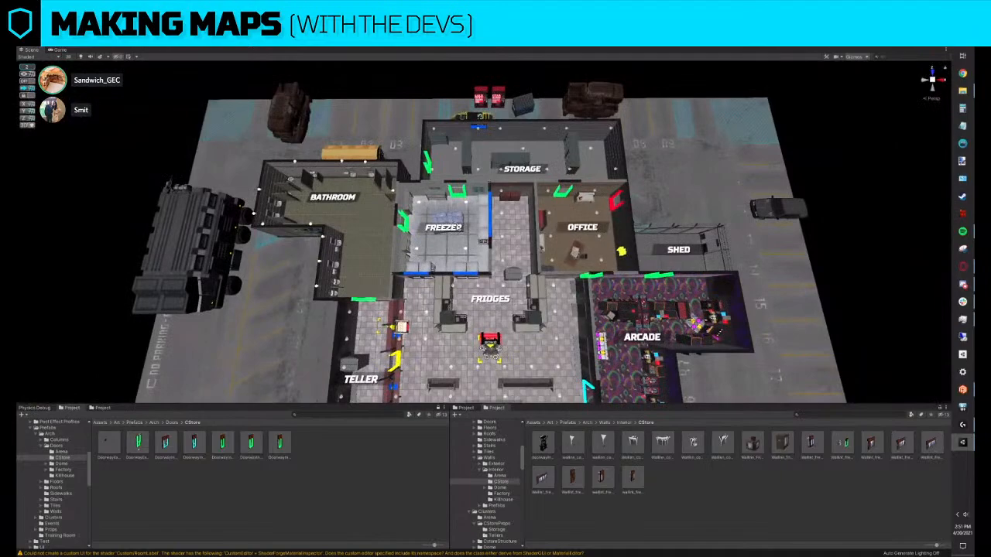
click(458, 227)
right_drag(458, 230, 455, 217)
key(w)
drag(438, 245, 439, 259)
key(s)
key(d)
right_drag(439, 256, 435, 286)
key(s)
key(s)
key(a)
key(a)
key(w)
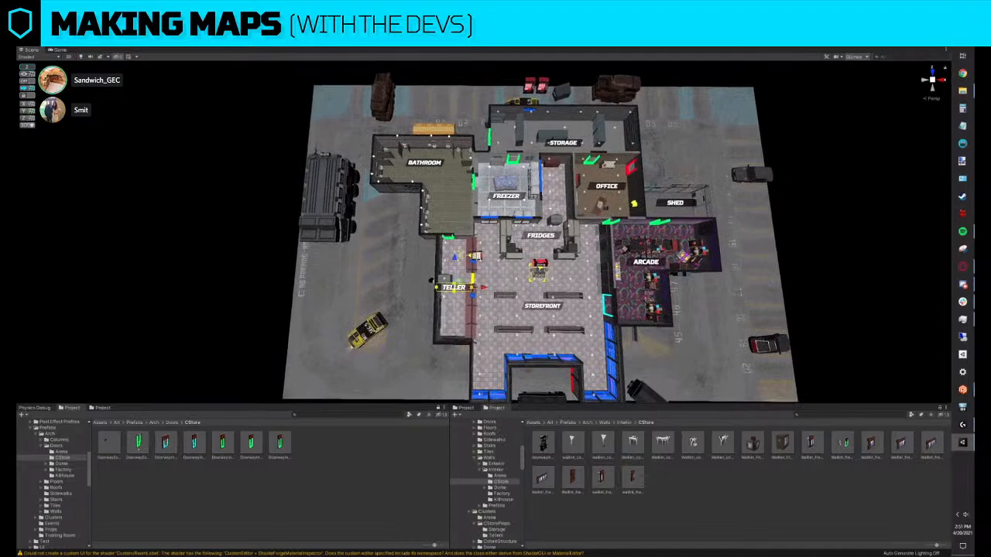
scroll(441, 302, up, 2)
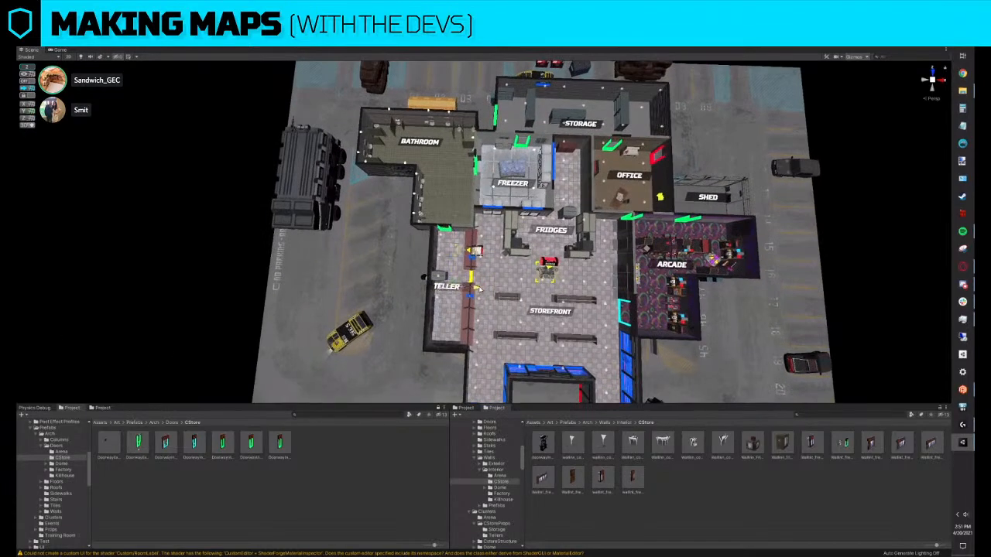
scroll(477, 289, down, 3)
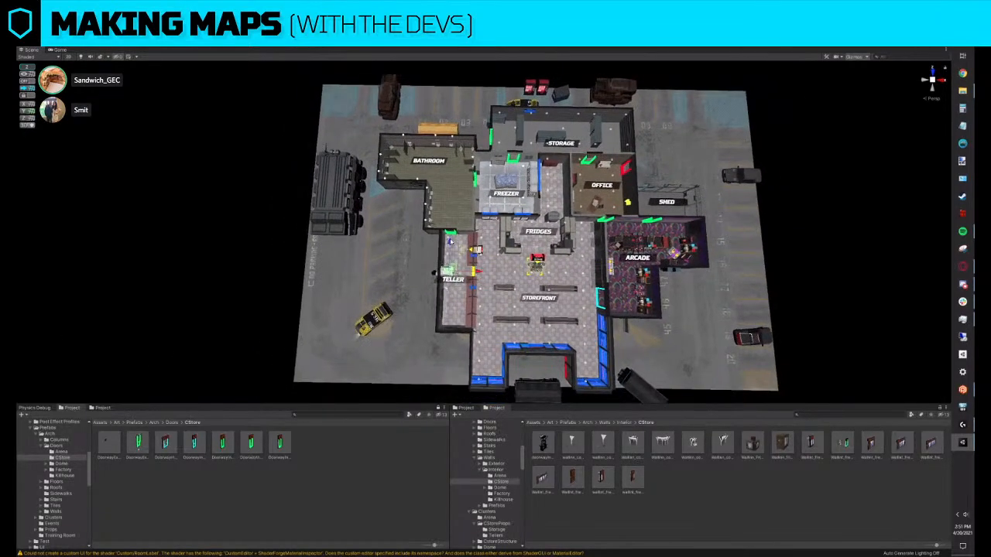
mouse_move(463, 249)
right_down()
mouse_move(455, 246)
mouse_move(476, 252)
right_up()
Duplicate the arcade's dance machine beside the cyan doorway and replace the copy with an arcade cabinet cluster from the CStoreProps prefabs
scroll(423, 249, up, 6)
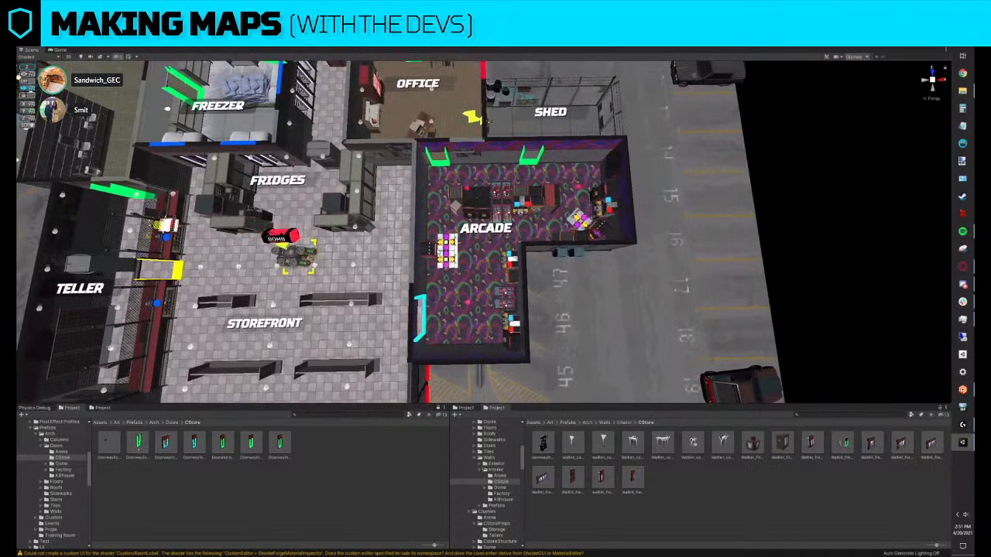
right_drag(440, 252, 453, 246)
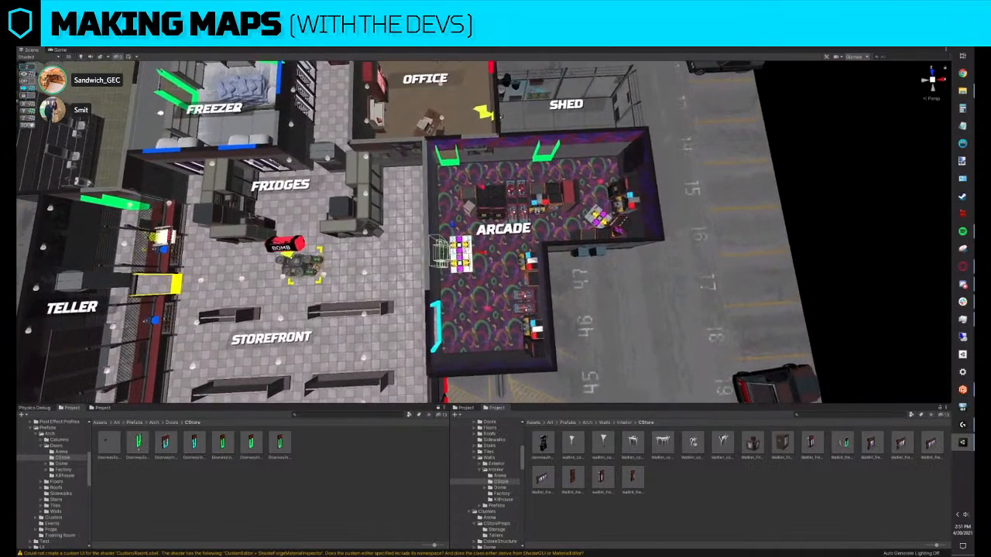
drag(452, 239, 484, 328)
key(ctrl+d)
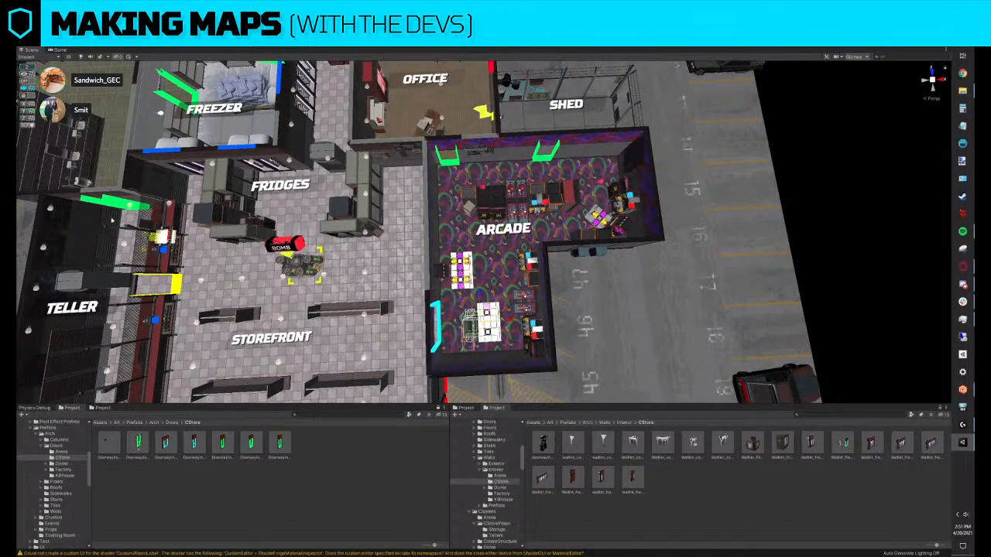
mouse_move(557, 513)
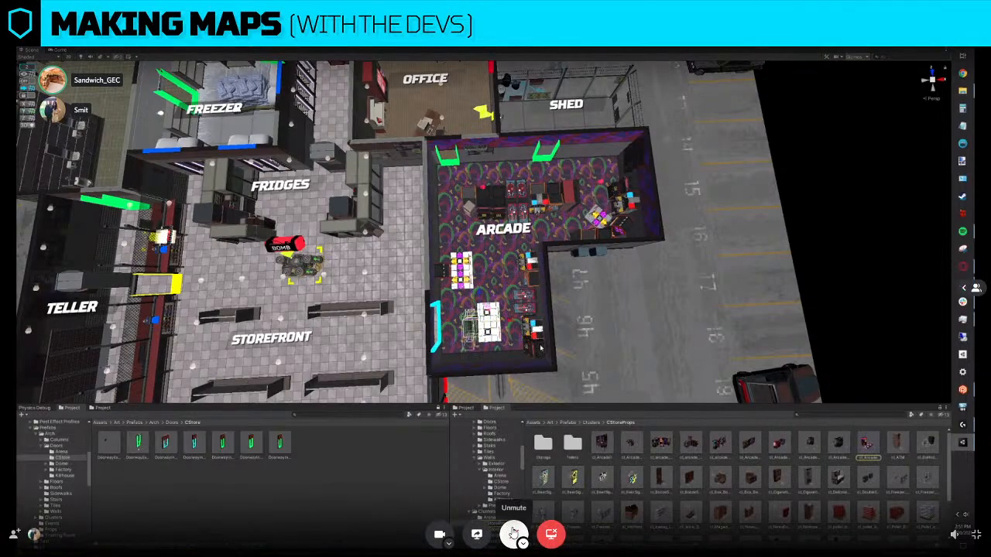
click(807, 445)
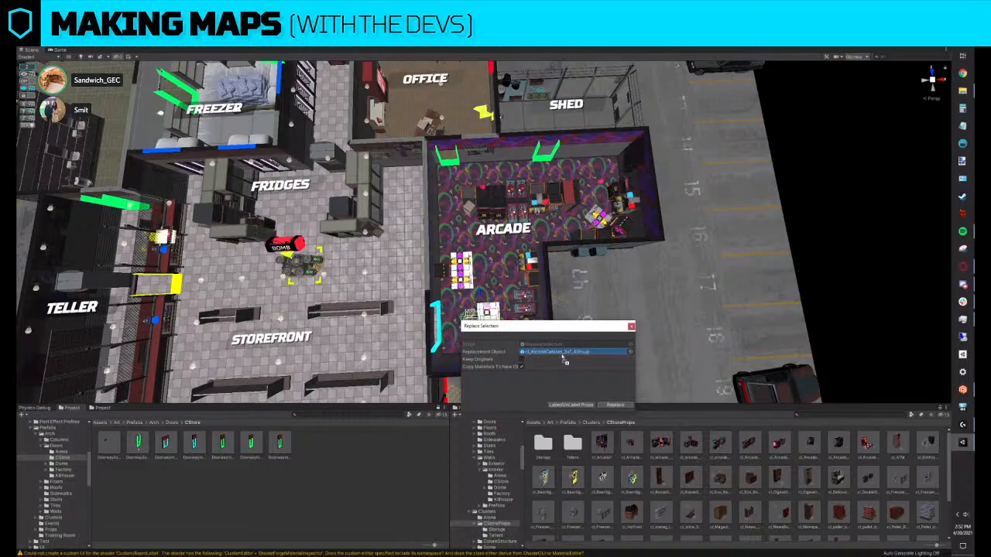
click(614, 406)
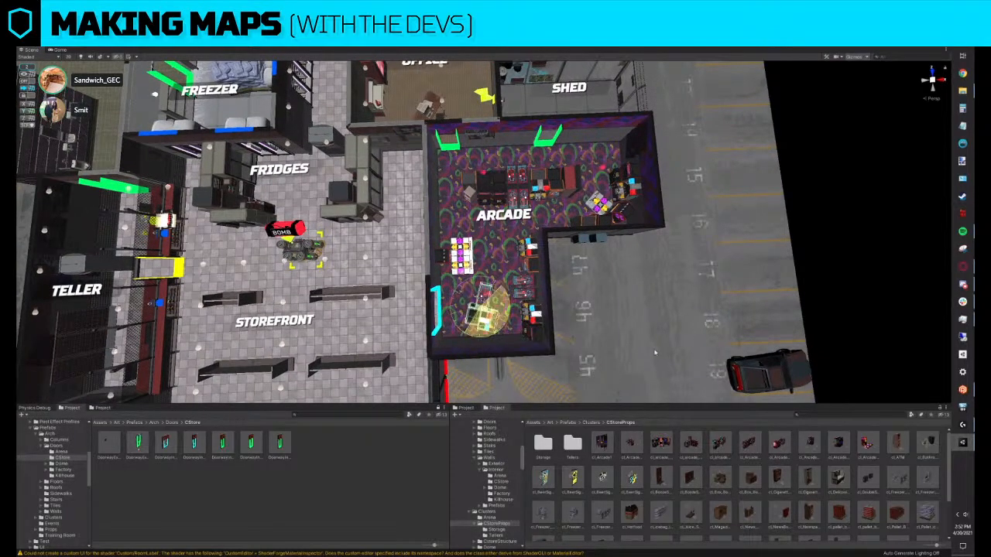
Move the new arcade cabinet cluster against the arcade's end wall near the cyan doorway
key(f)
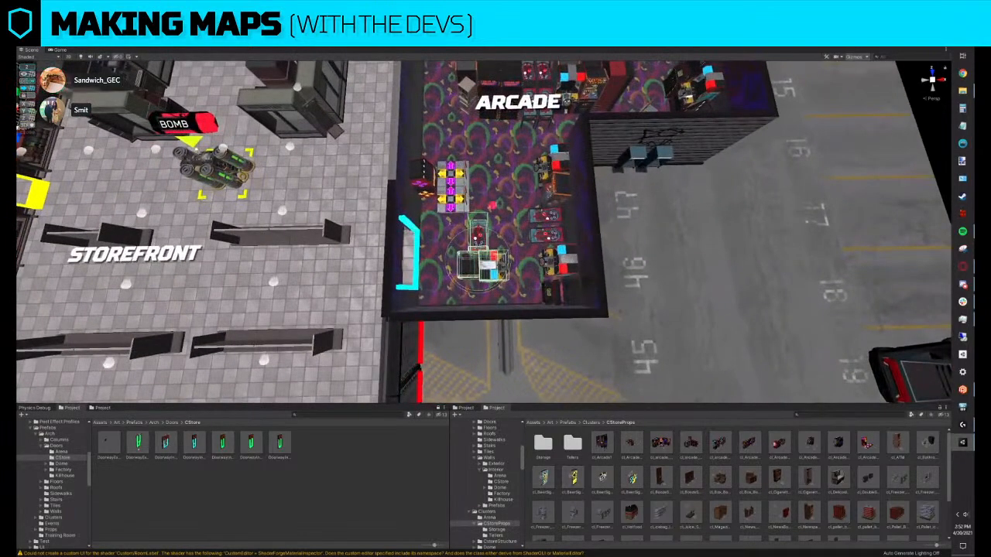
key(w)
drag(477, 262, 502, 287)
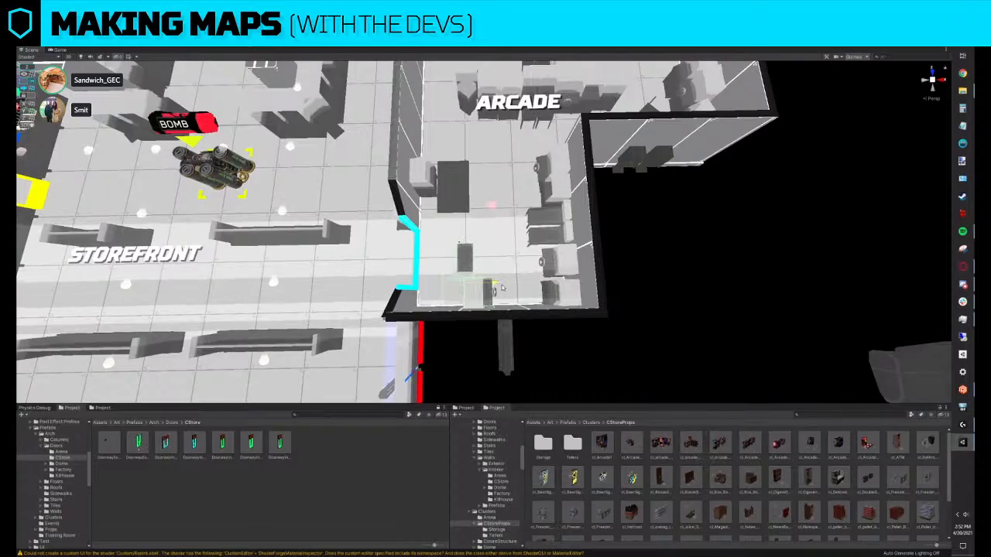
right_drag(501, 287, 651, 196)
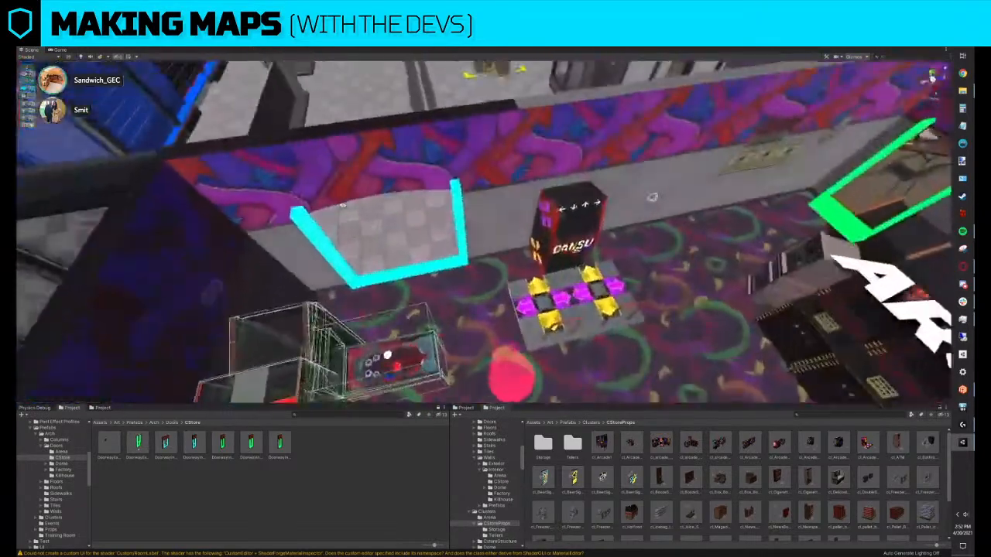
Examine the store from above, comparing the arcade, teller, freezer and hallway areas
alt+drag(652, 197, 422, 263)
scroll(511, 256, down, 5)
scroll(422, 263, down, 5)
mouse_move(422, 263)
middle_down()
mouse_move(440, 269)
mouse_move(432, 257)
mouse_move(434, 271)
middle_up()
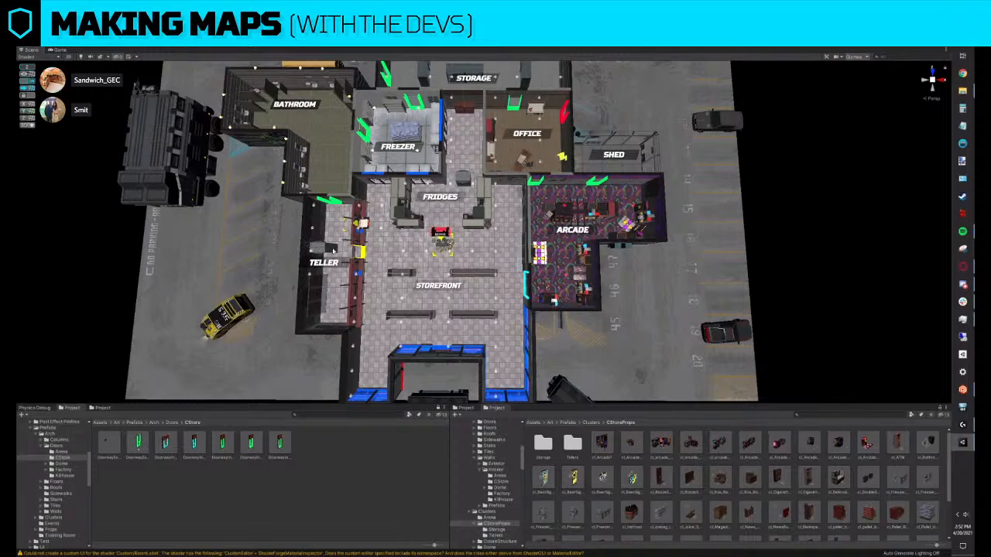
scroll(349, 217, up, 1)
middle_drag(349, 217, 390, 249)
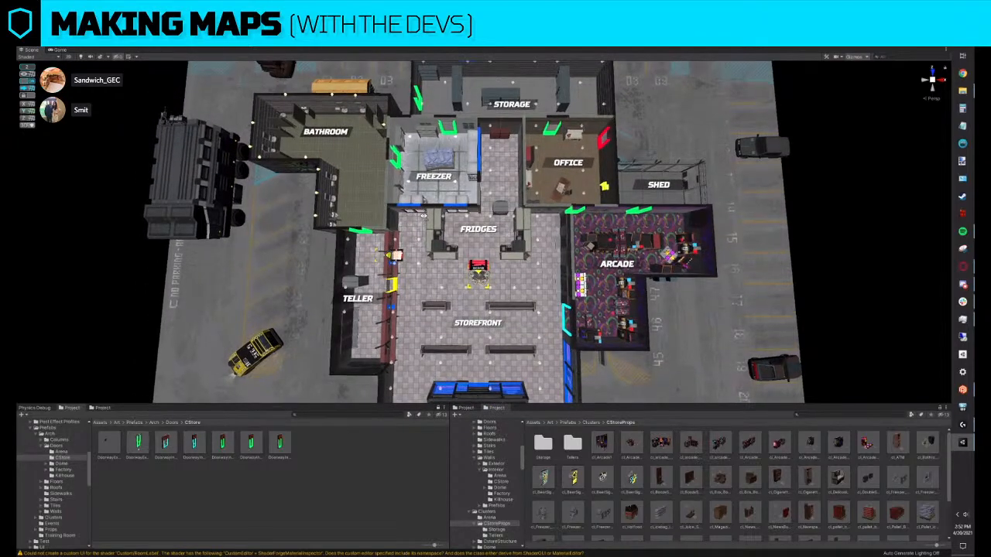
scroll(424, 199, up, 5)
middle_drag(424, 198, 442, 283)
mouse_move(484, 221)
right_down()
mouse_move(496, 232)
mouse_move(496, 223)
right_up()
scroll(496, 223, down, 6)
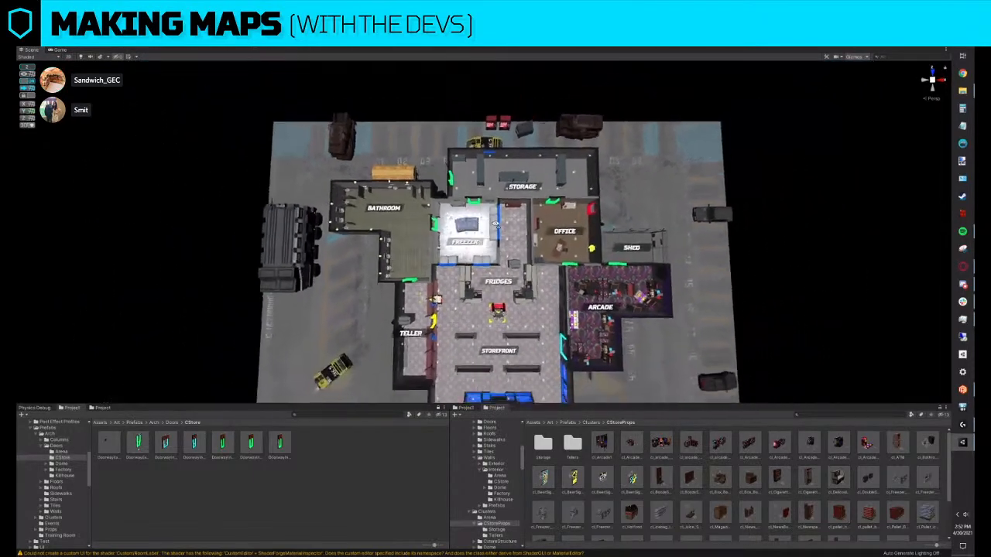
Replace the KillHouse fire door on the office's exterior wall with the red fire doorway prefab from the general Doors folder
click(504, 186)
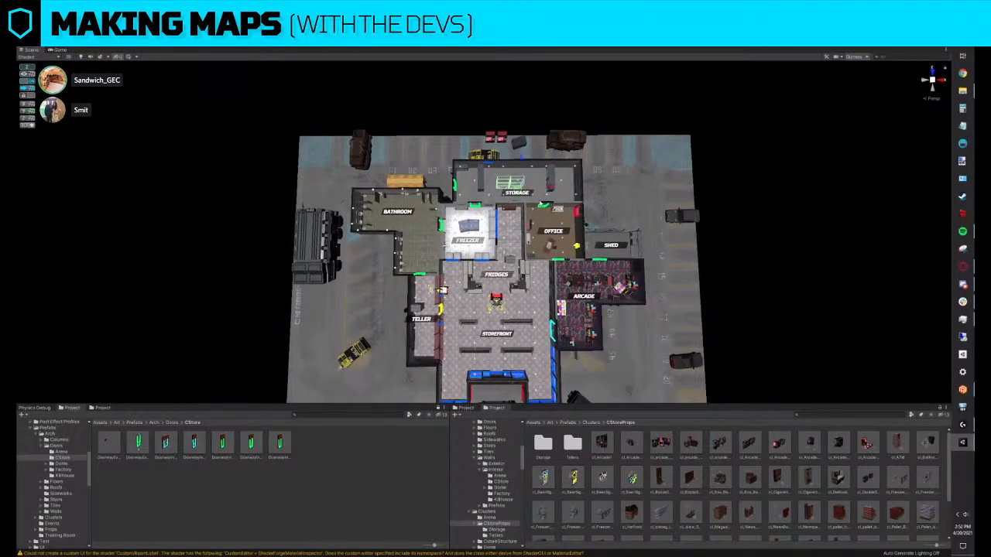
right_drag(508, 187, 467, 202)
click(471, 206)
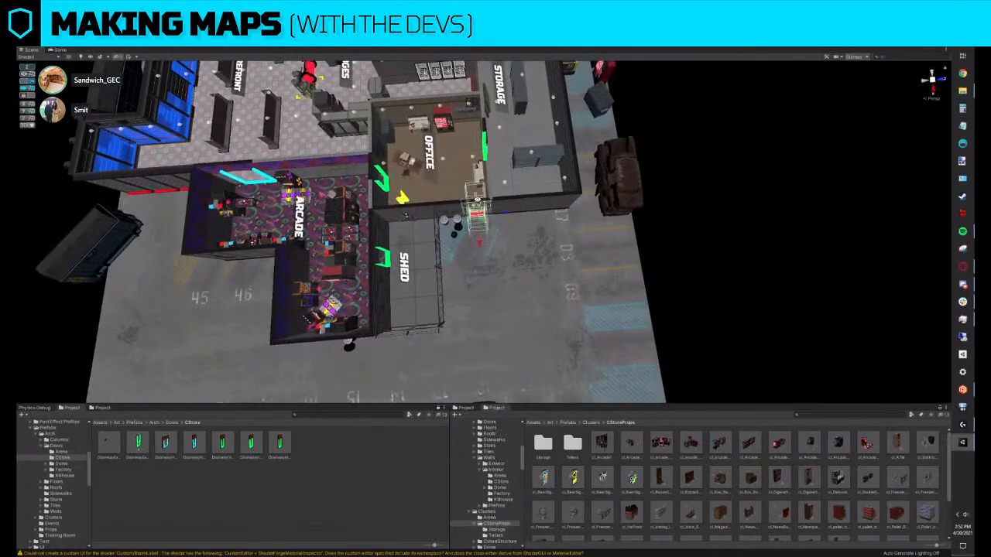
key(f)
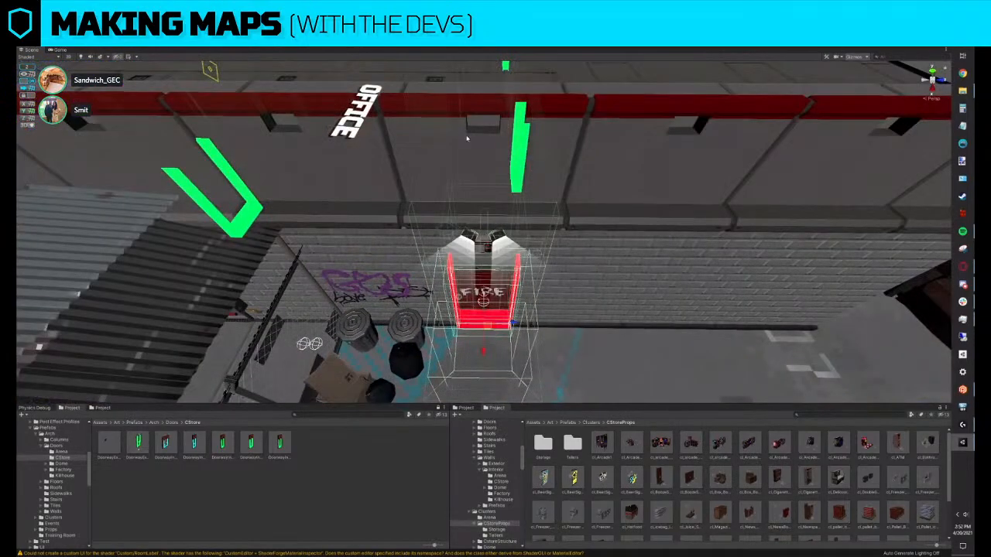
right_drag(559, 191, 484, 210)
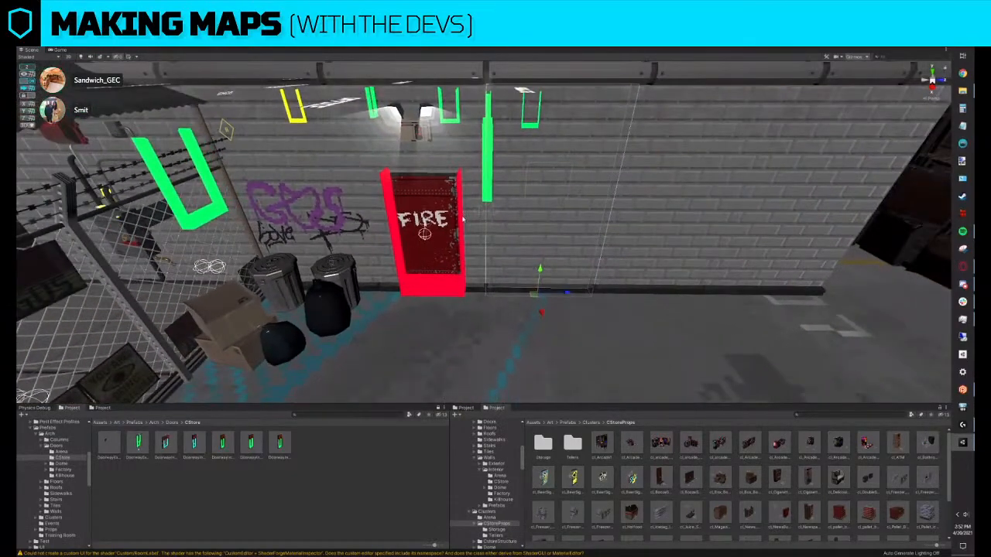
click(434, 233)
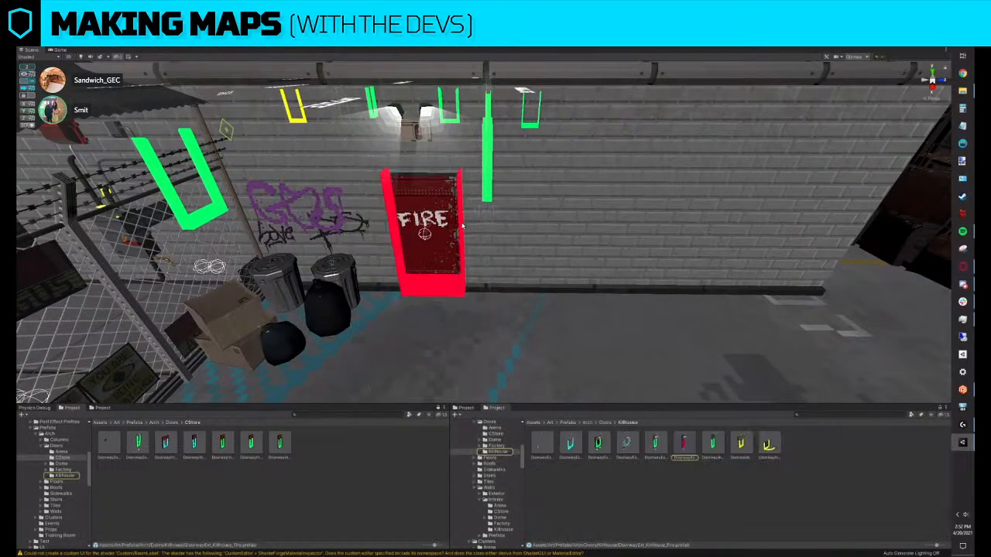
click(171, 423)
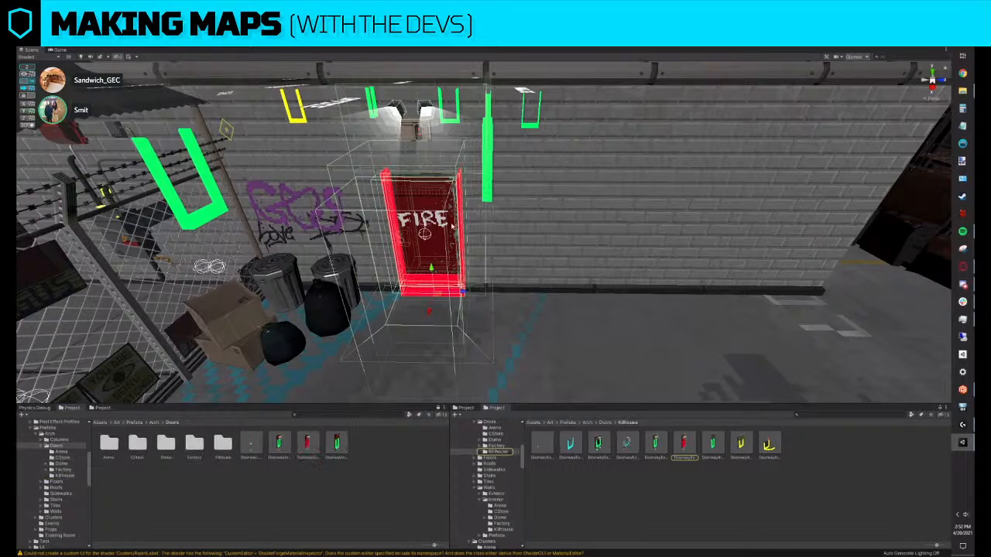
key(Delete)
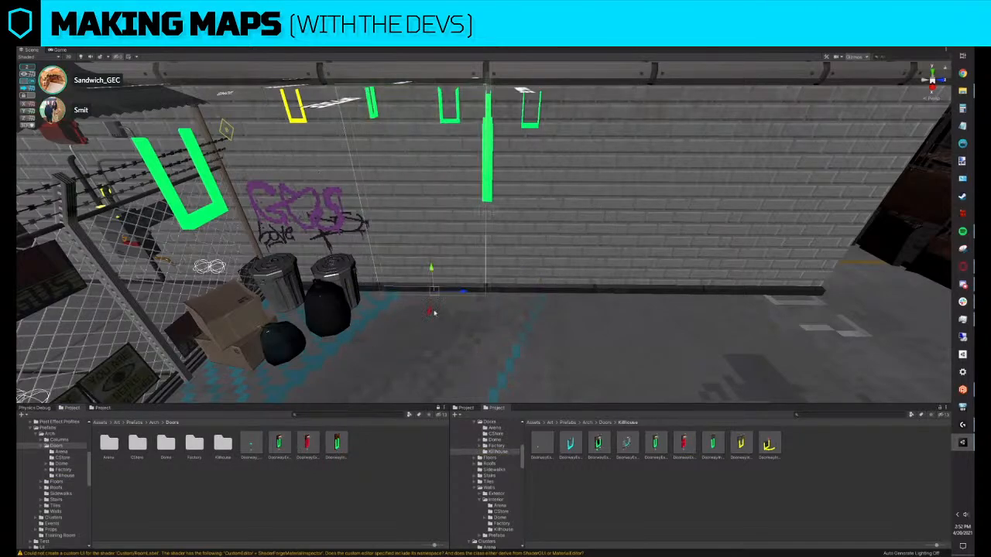
drag(296, 457, 541, 354)
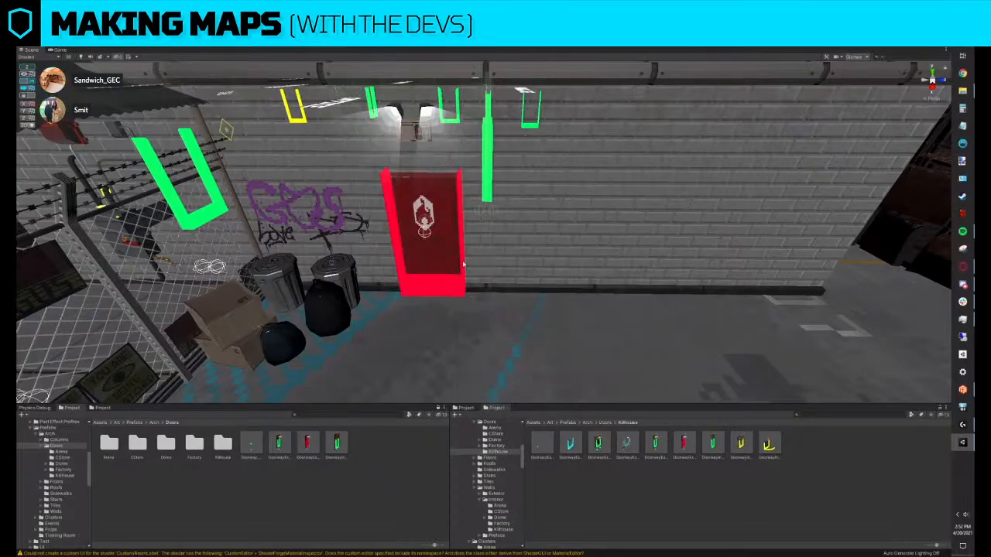
Inspect the freezer's doorways and shelves at eye level, then examine the routes between rooms from above
right_drag(464, 264, 569, 207)
key(w)
key(w)
key(w)
key(w)
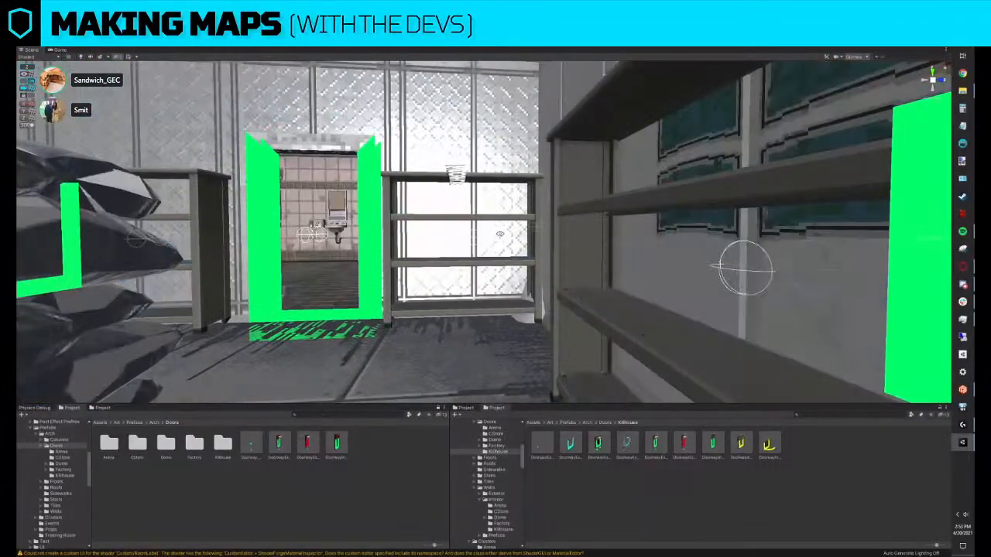
scroll(503, 232, down, 10)
alt+drag(503, 233, 514, 316)
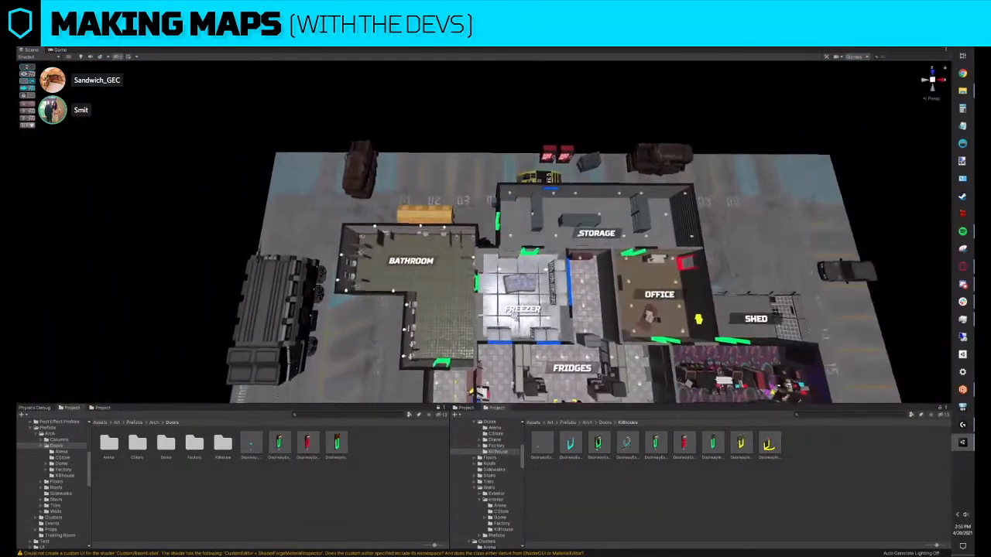
scroll(472, 233, up, 5)
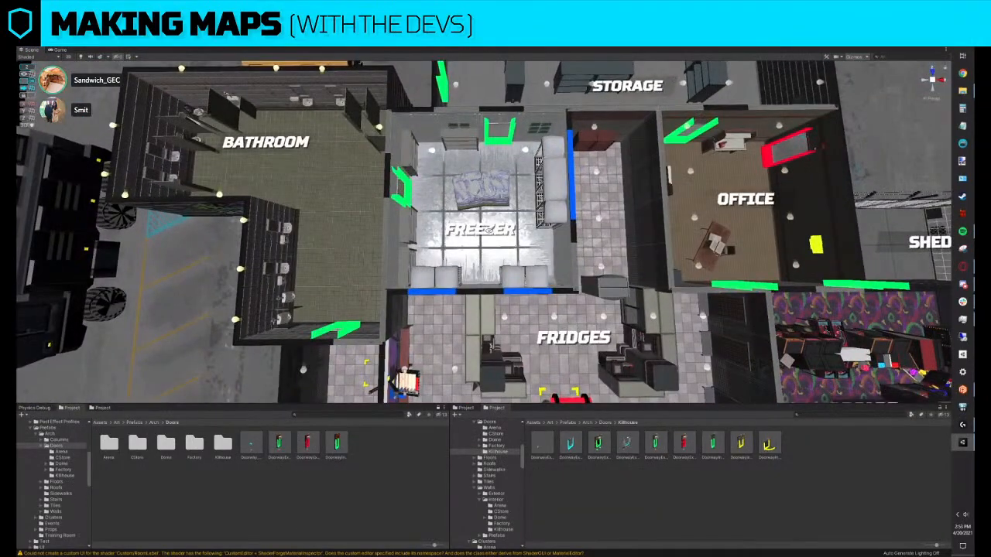
scroll(435, 190, down, 8)
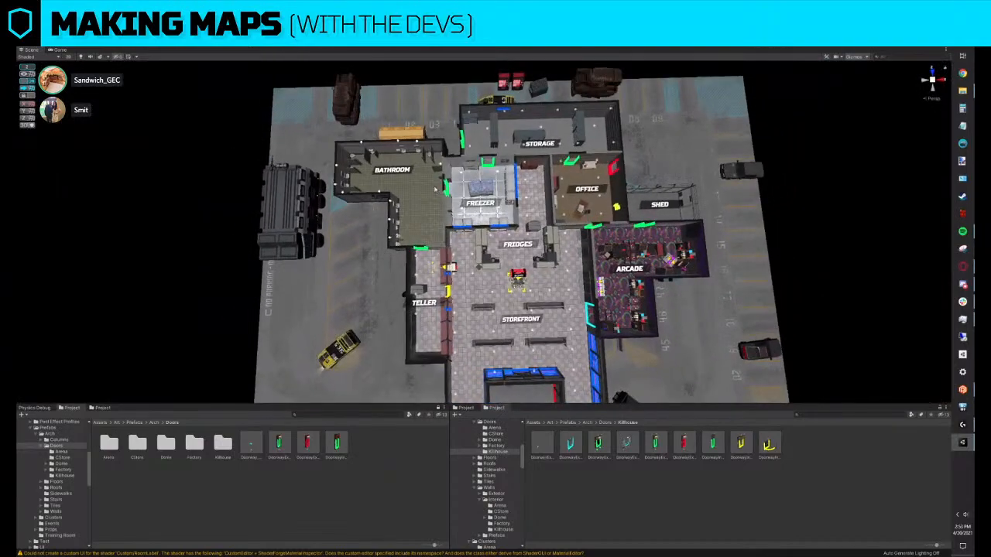
scroll(535, 215, down, 3)
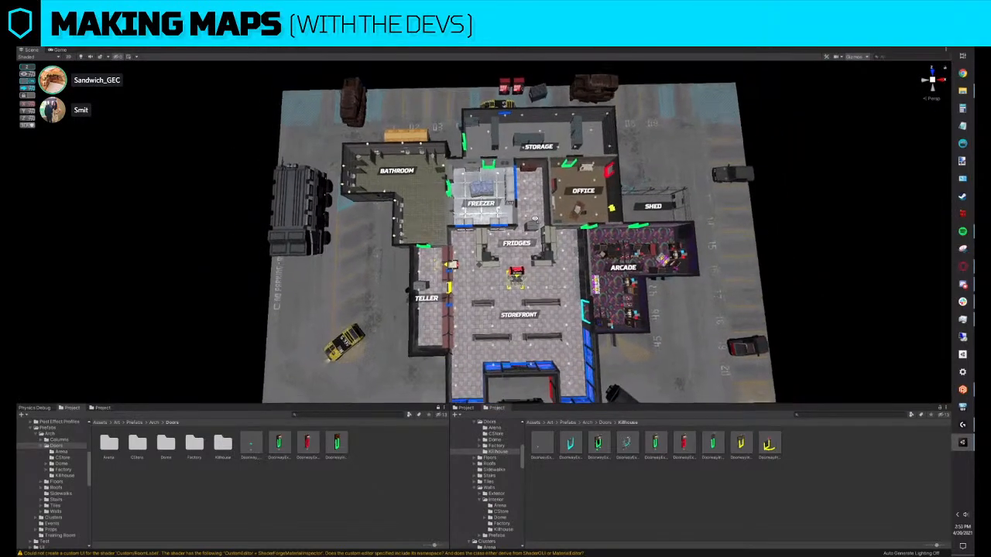
scroll(535, 214, up, 2)
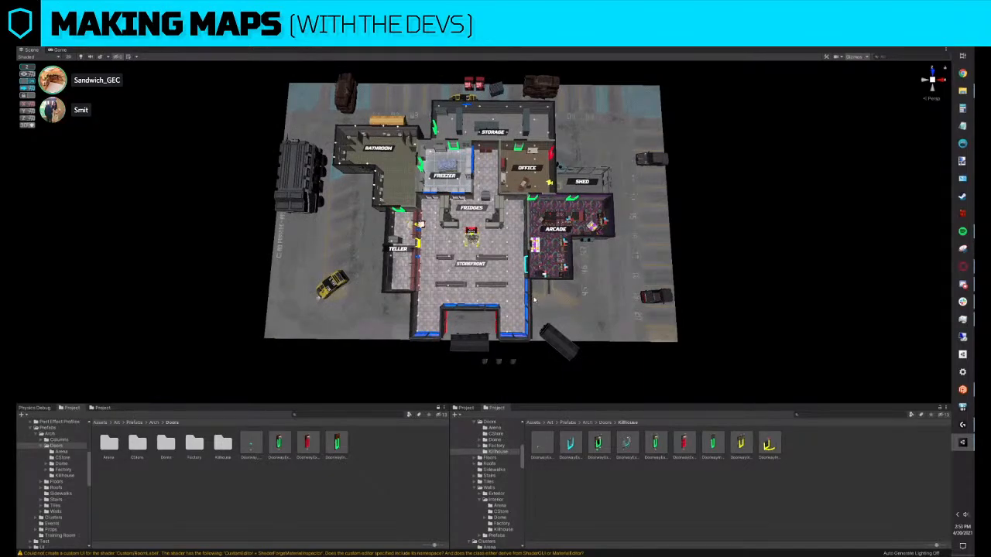
Rotate the bathroom stall in the corner nearest the armored truck
scroll(486, 266, up, 5)
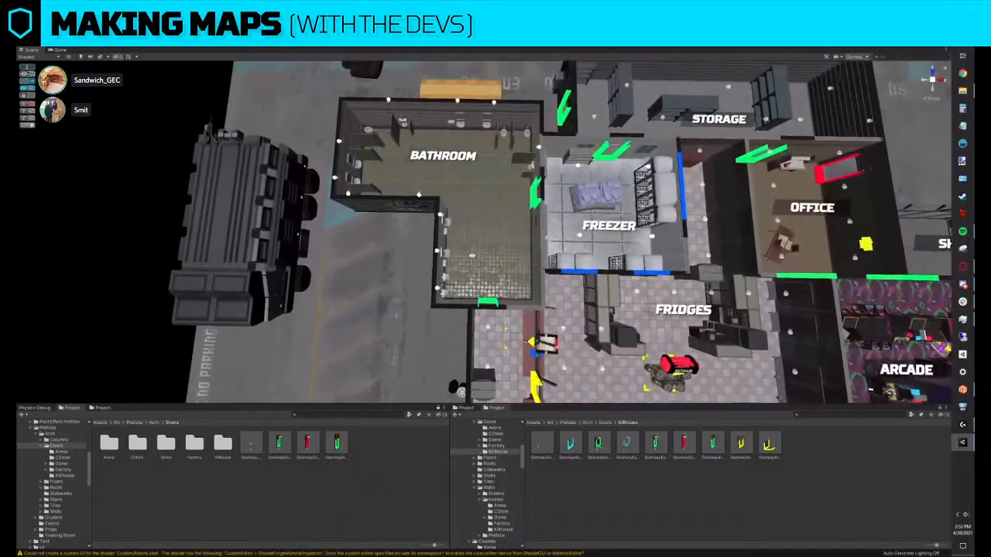
middle_drag(523, 214, 416, 224)
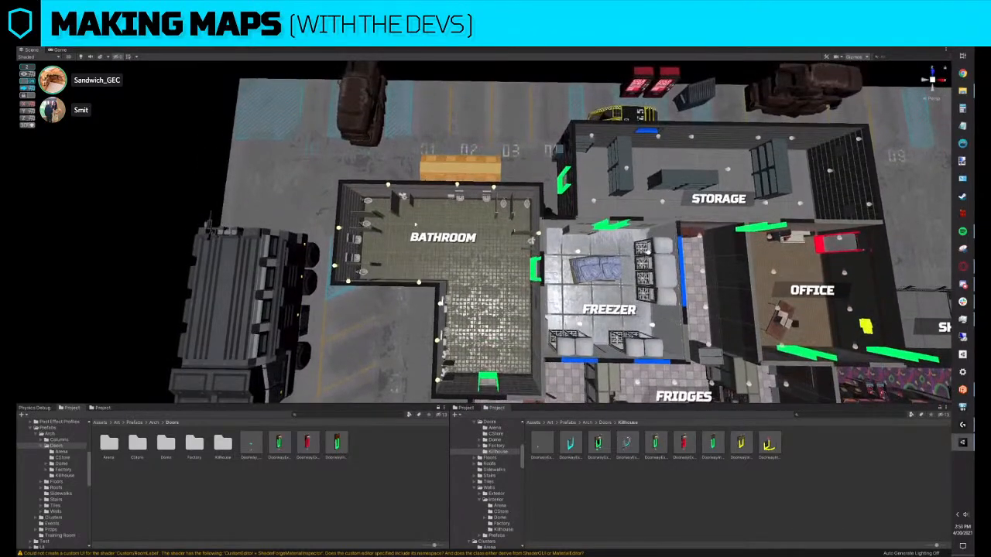
click(373, 232)
click(373, 267)
key(e)
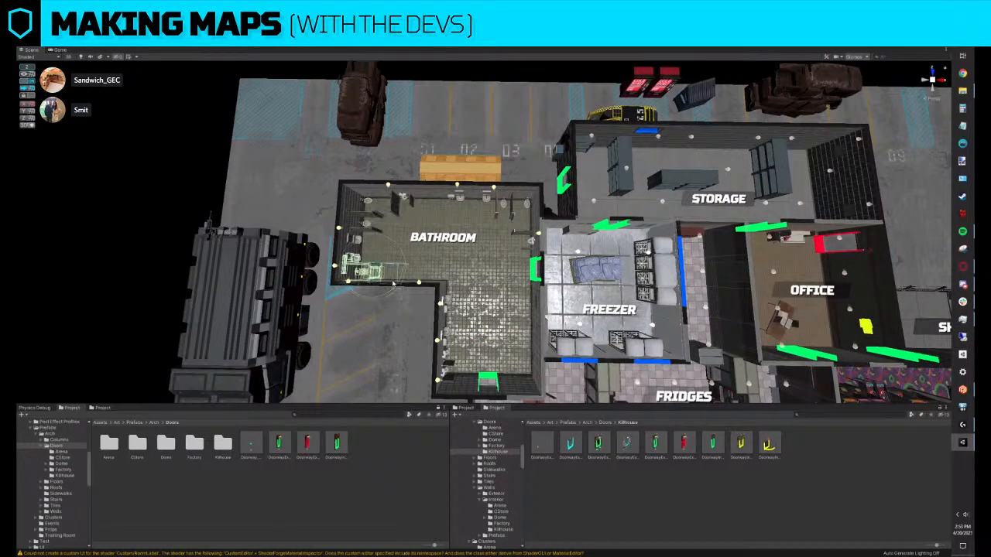
drag(393, 282, 431, 261)
key(f)
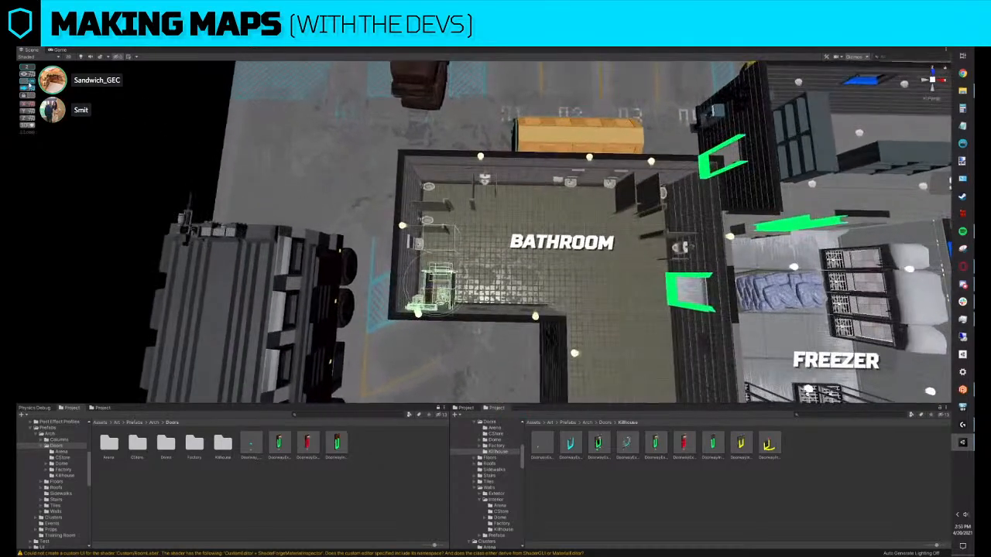
Adjust the snap settings and slide the rotated stall along the wall to the bathroom's inner corner
click(30, 88)
click(108, 57)
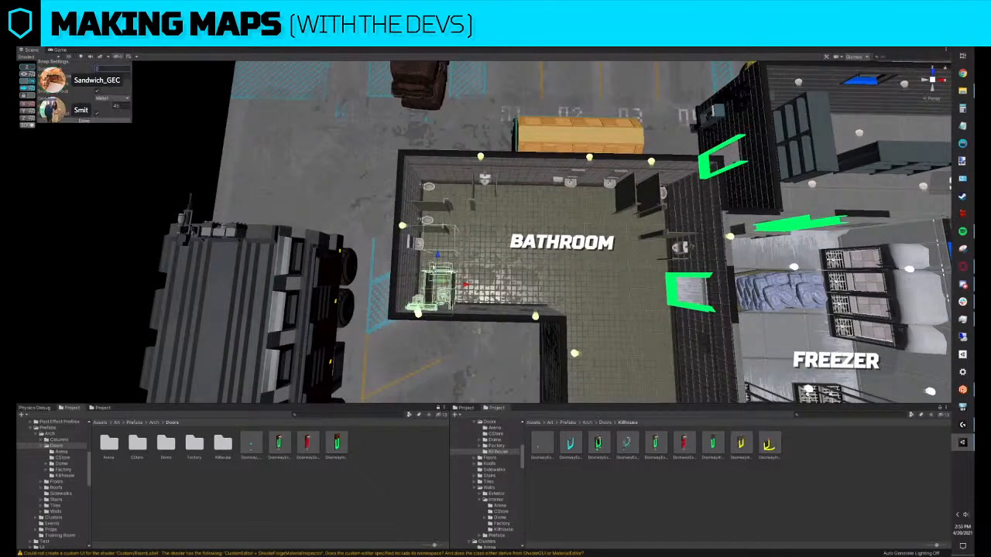
drag(464, 284, 542, 283)
key(s)
key(d)
right_drag(541, 283, 538, 281)
Place a copy of the stall in the bathroom corner between the freezer-side wall and the teller doorway
drag(417, 274, 511, 338)
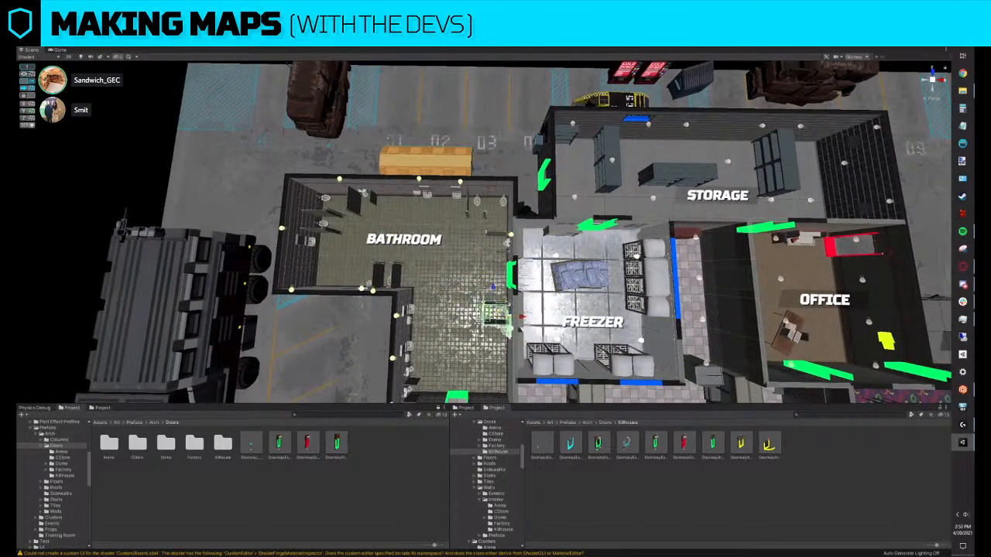
middle_drag(559, 371, 493, 294)
drag(438, 221, 442, 275)
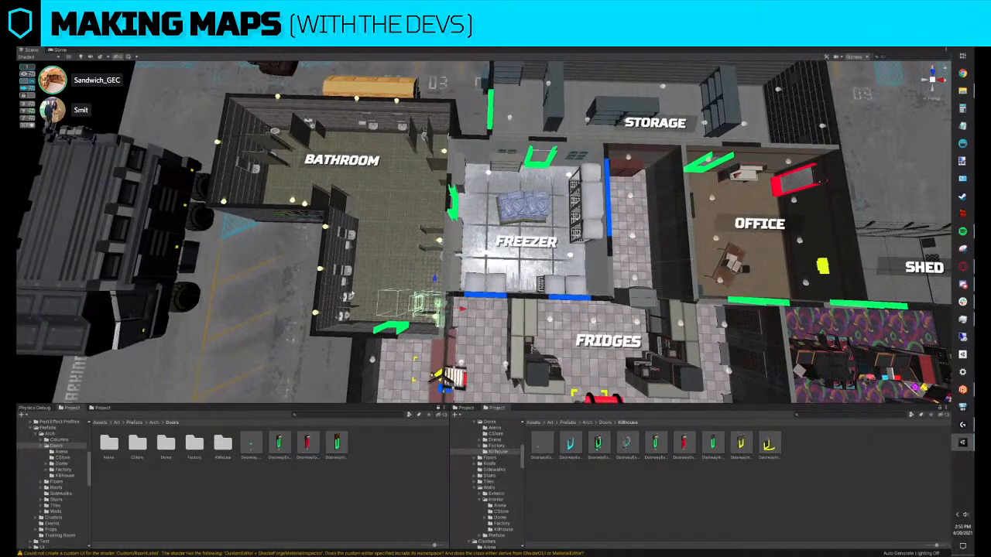
scroll(480, 268, down, 5)
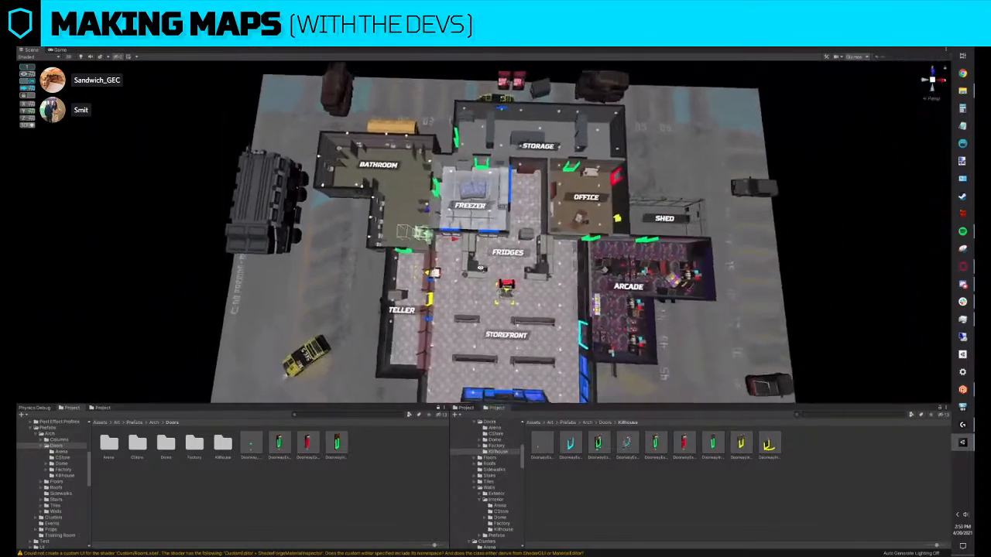
Replace the angled desk in the middle of the office with the office desk divider cluster from the OfficeProps folder
scroll(480, 268, down, 2)
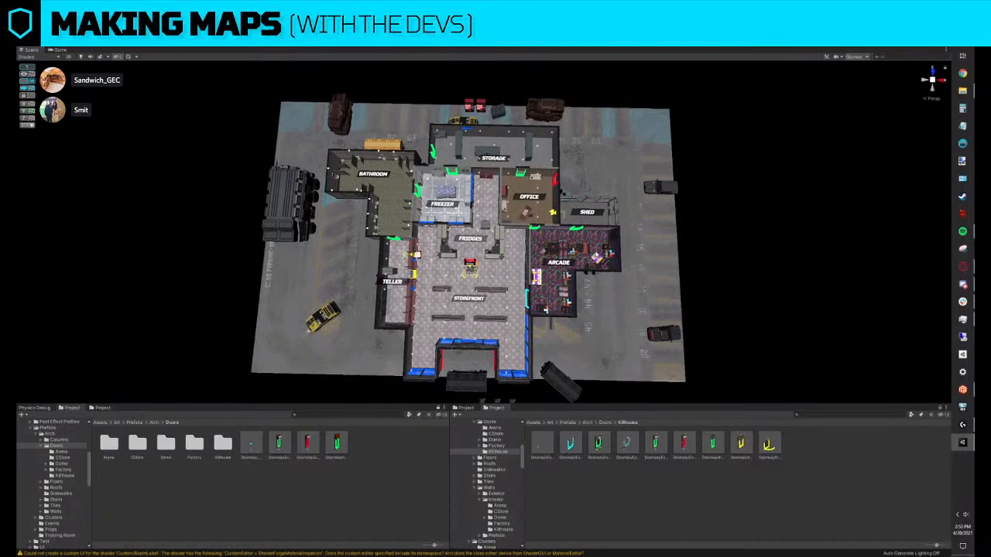
scroll(587, 247, up, 5)
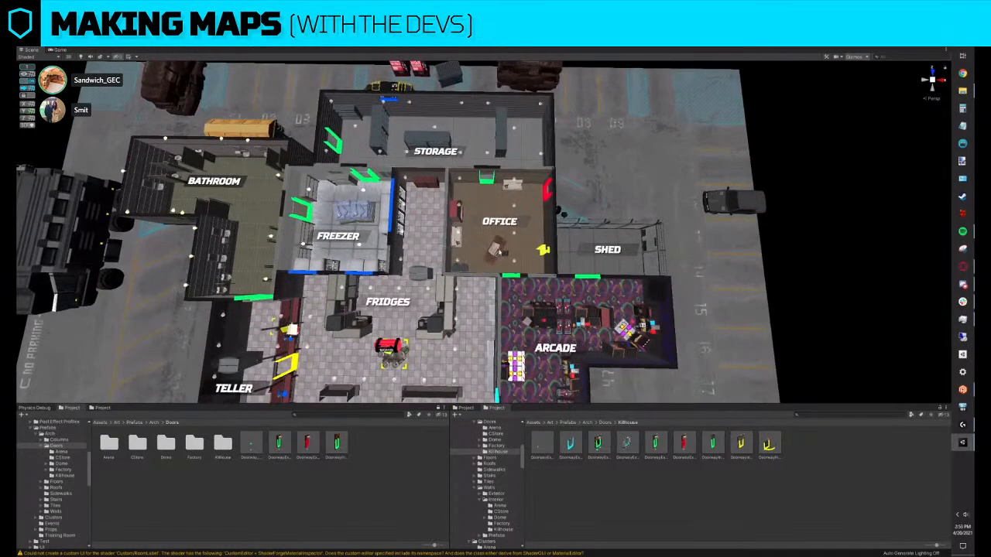
click(497, 250)
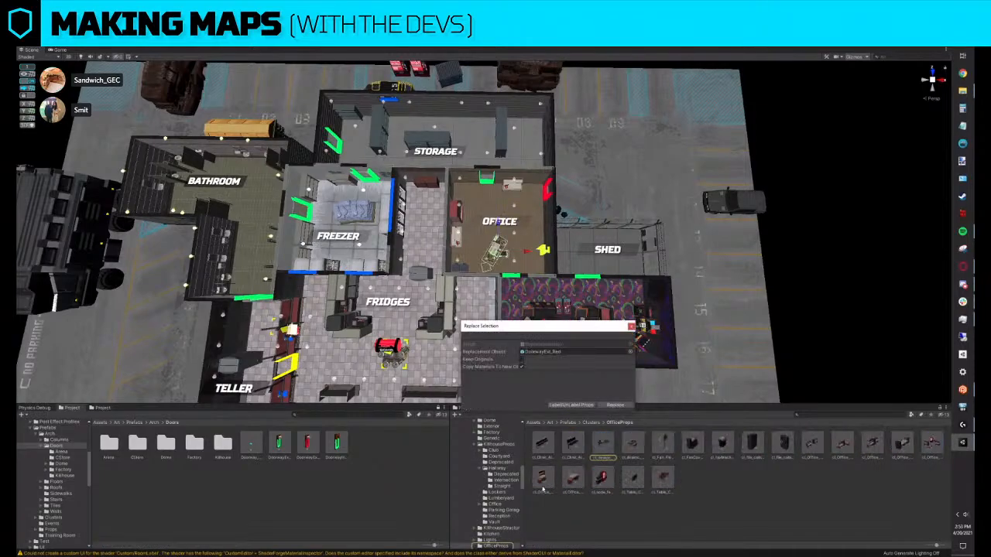
drag(843, 448, 565, 352)
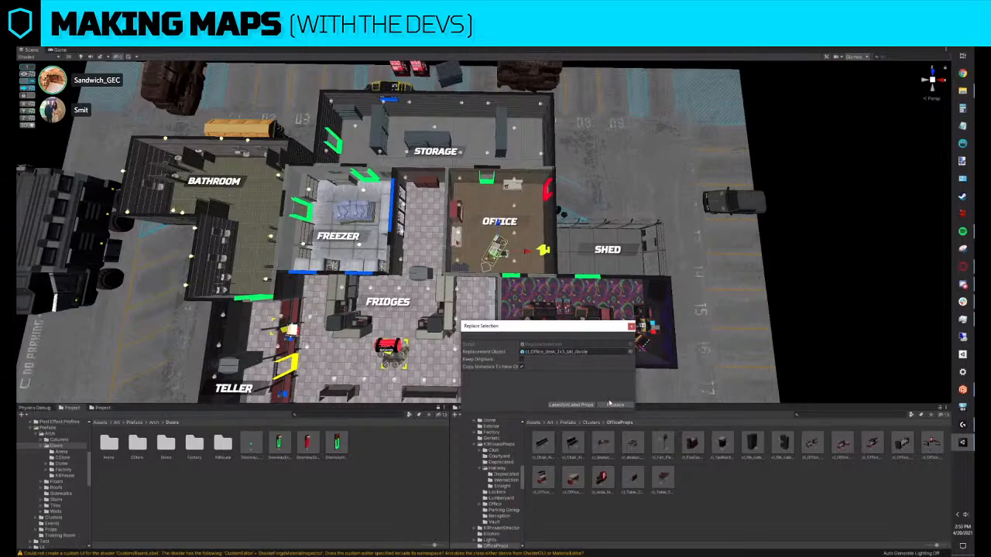
click(615, 405)
Rotate the new pair of office desks to sit side by side across the room and move them to its centre
click(499, 269)
shift+click(501, 234)
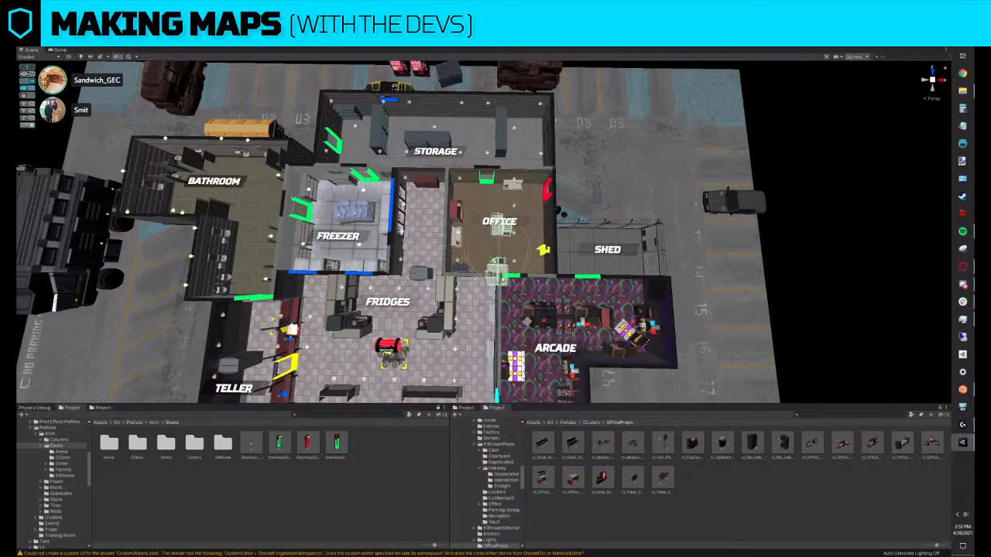
drag(490, 277, 611, 292)
key(w)
drag(497, 252, 510, 203)
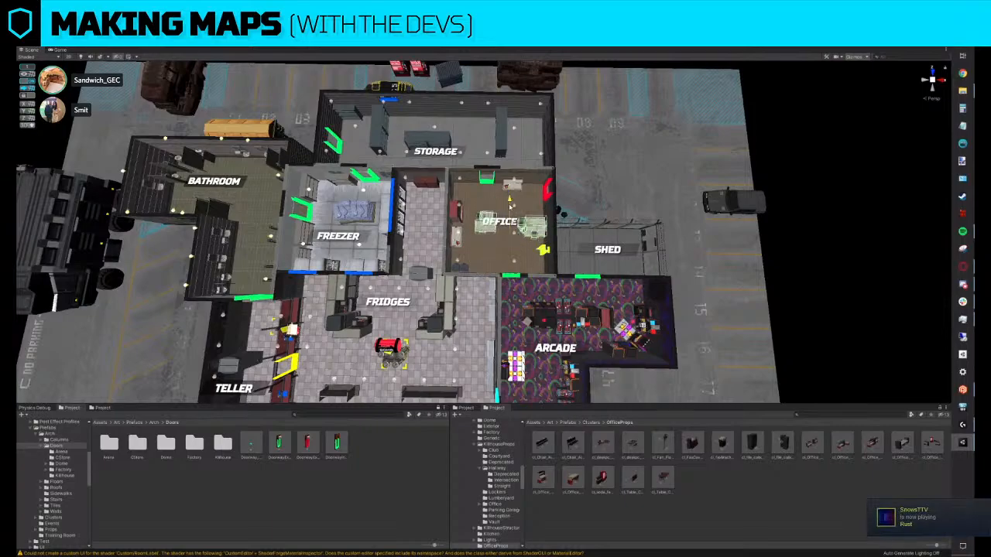
Move the red shelving unit along the office's hallway-side wall into the corner near the storage room
click(456, 212)
middle_drag(457, 212, 467, 238)
scroll(467, 238, up, 3)
drag(457, 250, 472, 172)
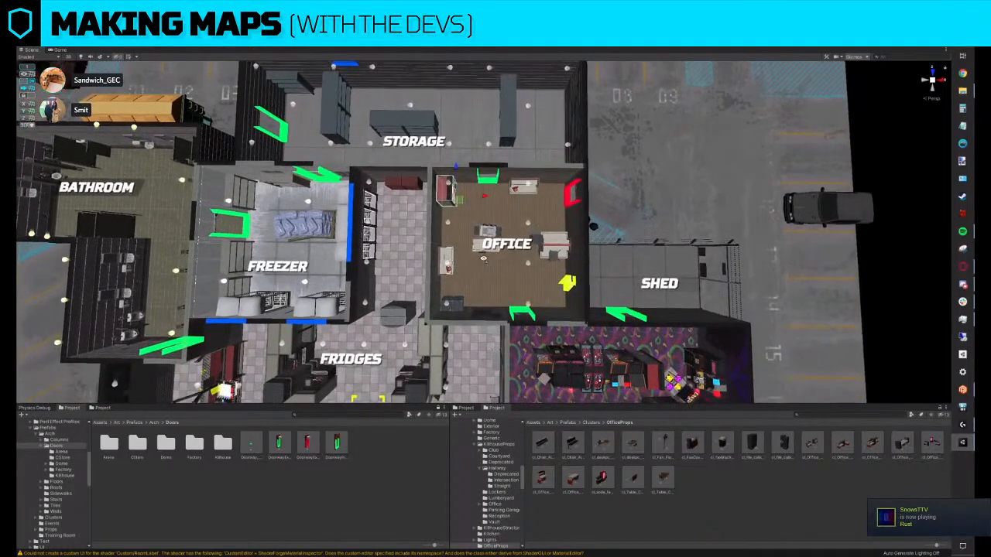
scroll(447, 258, down, 5)
key(ctrl+z)
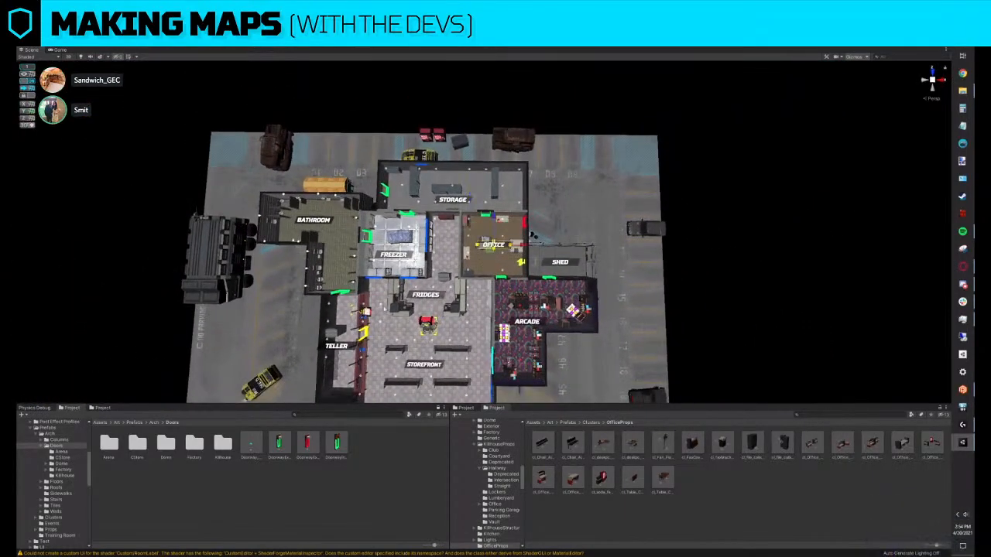
alt+drag(385, 308, 379, 306)
alt+drag(469, 226, 517, 226)
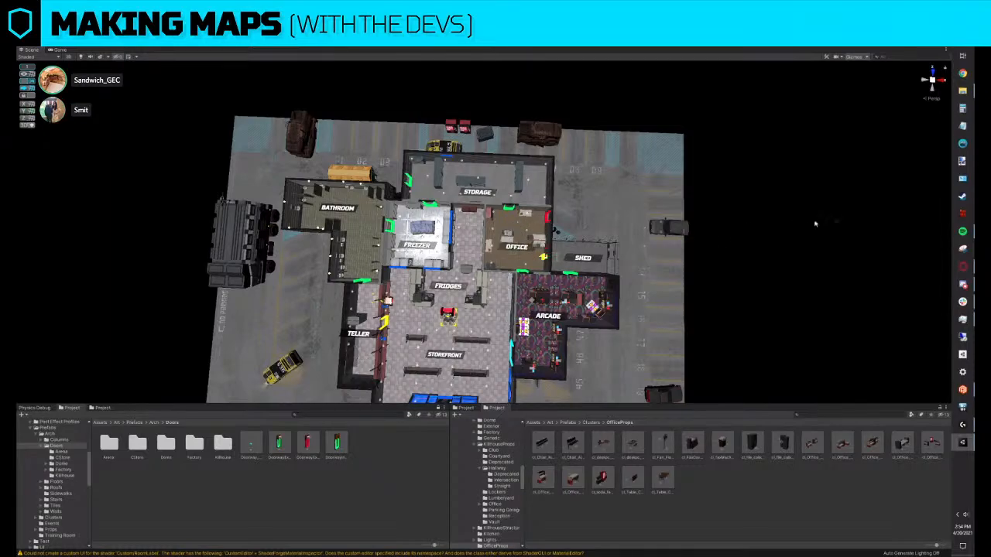
alt+drag(813, 221, 594, 198)
scroll(594, 198, up, 4)
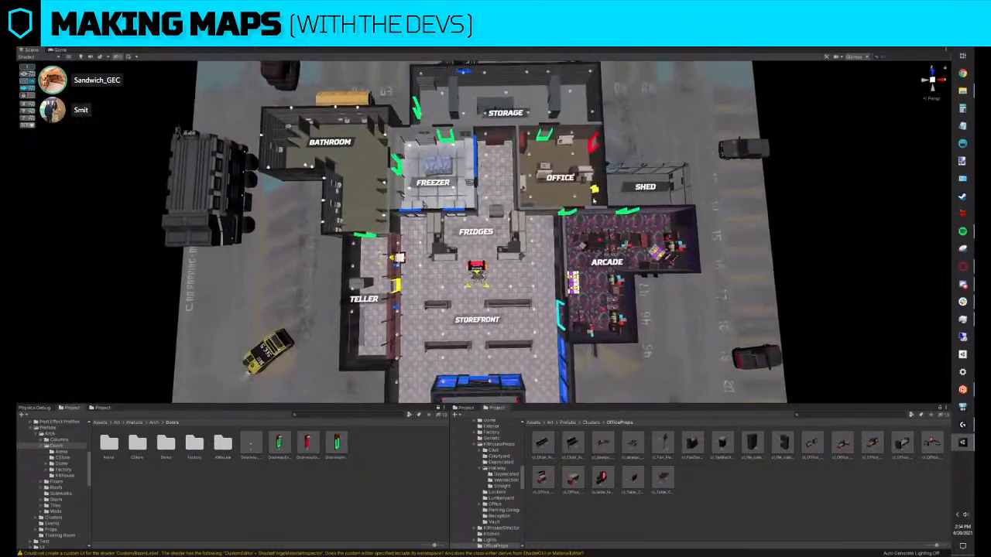
right_drag(485, 235, 484, 233)
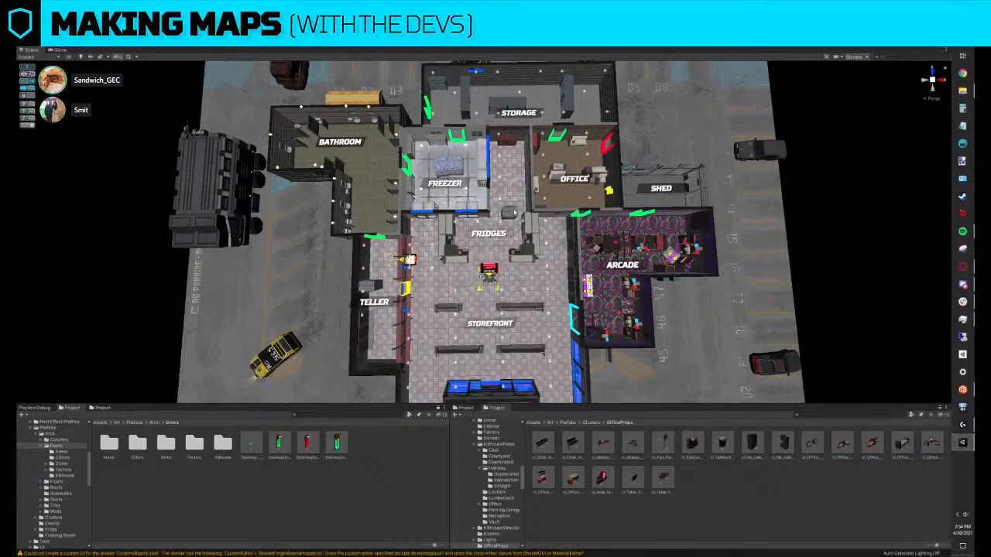
Turn off grid snapping and move the display cooler in the hallway opening flush against the freezer wall
key(f)
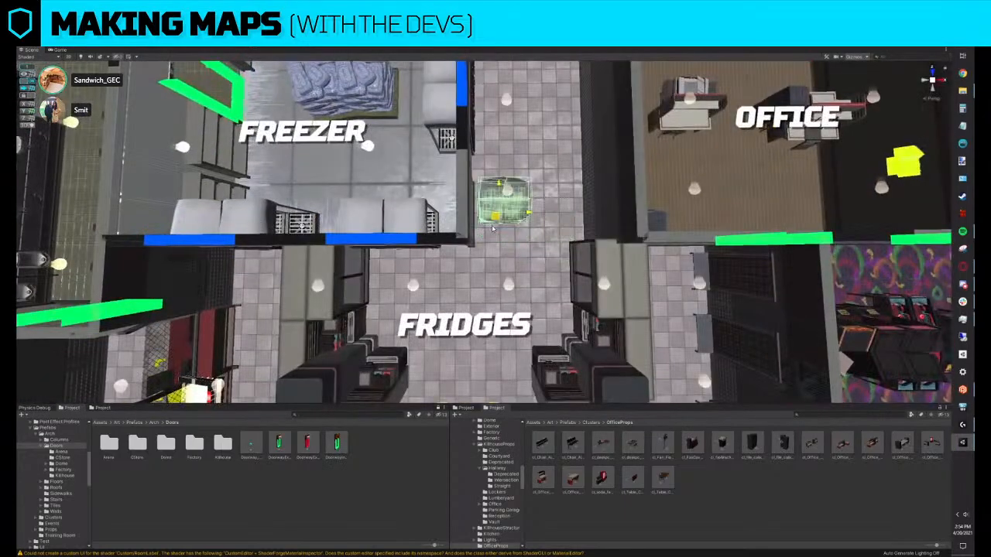
click(28, 80)
scroll(599, 217, up, 3)
alt+drag(625, 214, 531, 226)
right_drag(531, 226, 509, 237)
key(w)
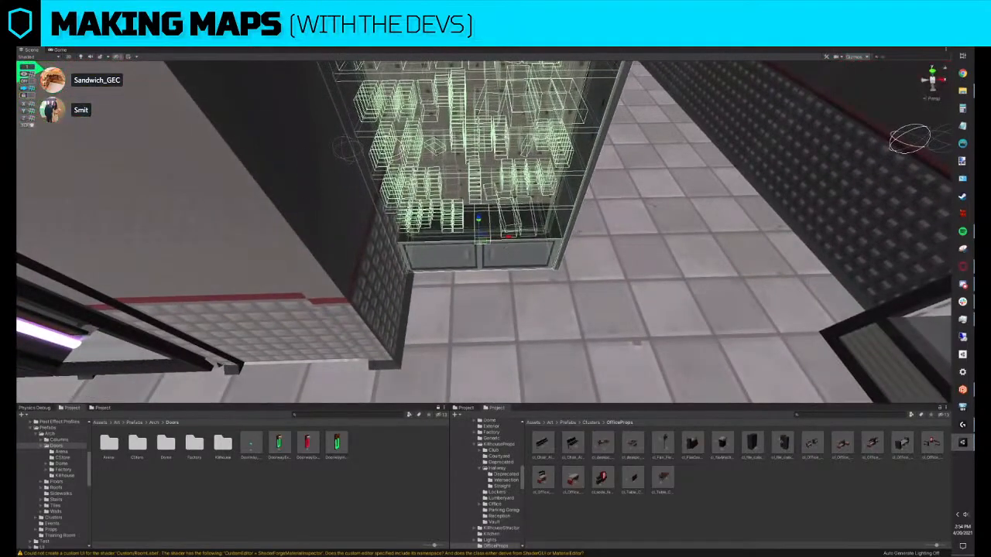
drag(508, 237, 513, 236)
key(s)
right_drag(513, 237, 520, 282)
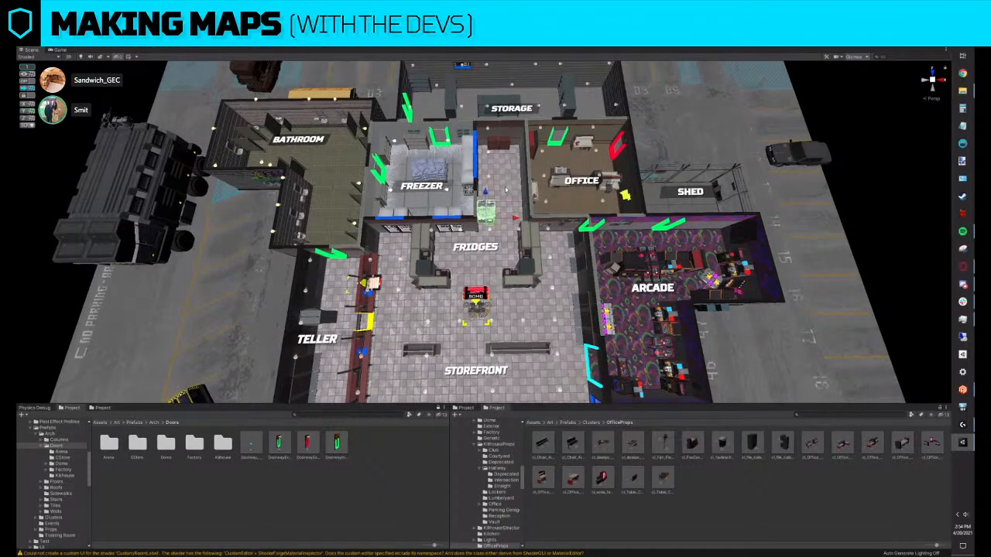
Move the rusted wreck behind the bathroom away from the parked bus, toward the outer corner of the parking lot
middle_drag(506, 190, 537, 218)
scroll(537, 218, up, 2)
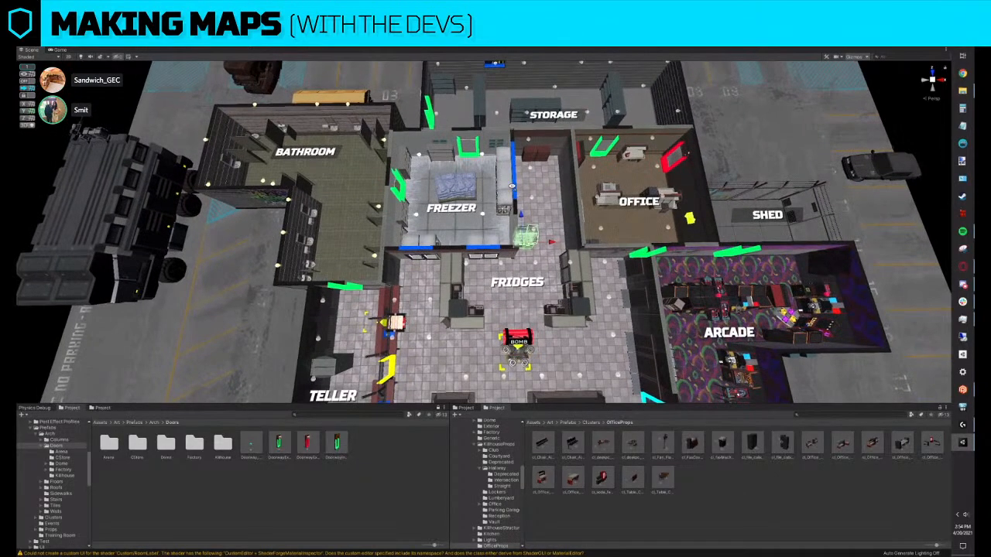
middle_drag(422, 190, 512, 189)
scroll(433, 194, down, 10)
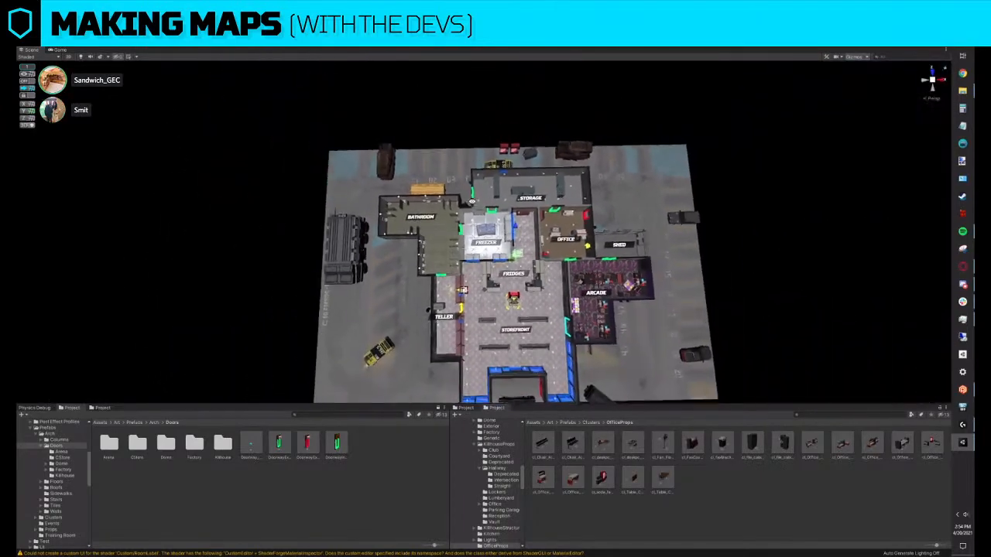
scroll(433, 191, up, 6)
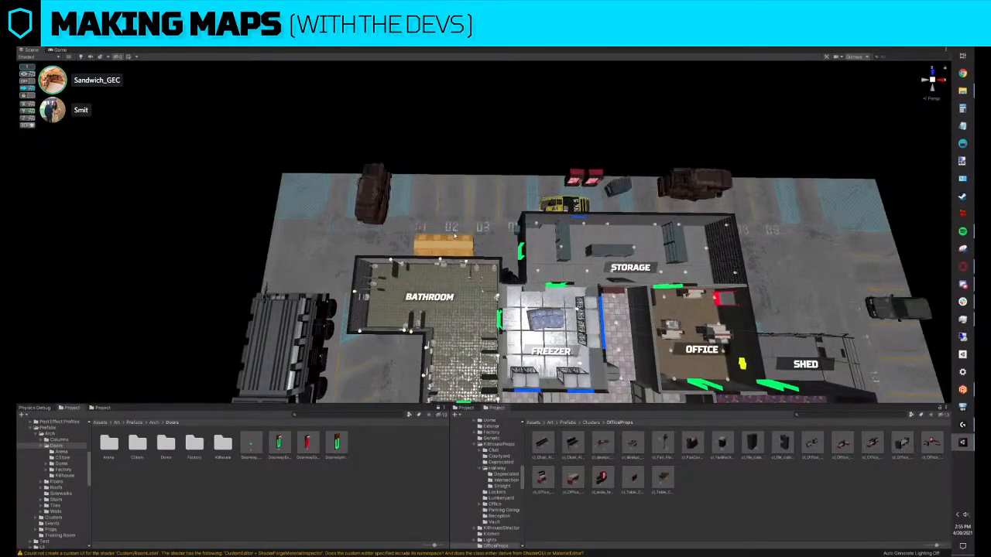
scroll(371, 180, up, 3)
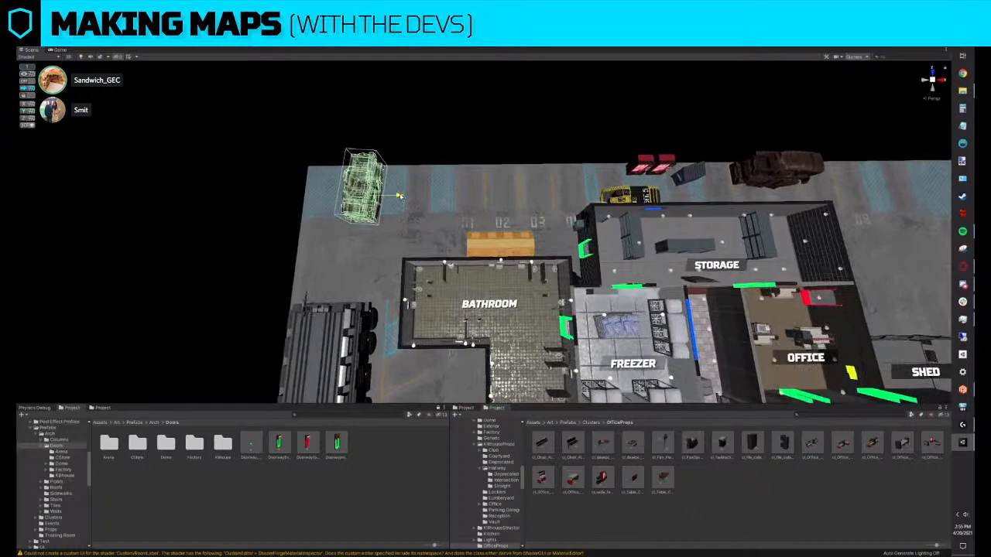
Move the large military truck down the parking lot beside the teller area and rotate it to a diagonal angle
scroll(455, 163, down, 4)
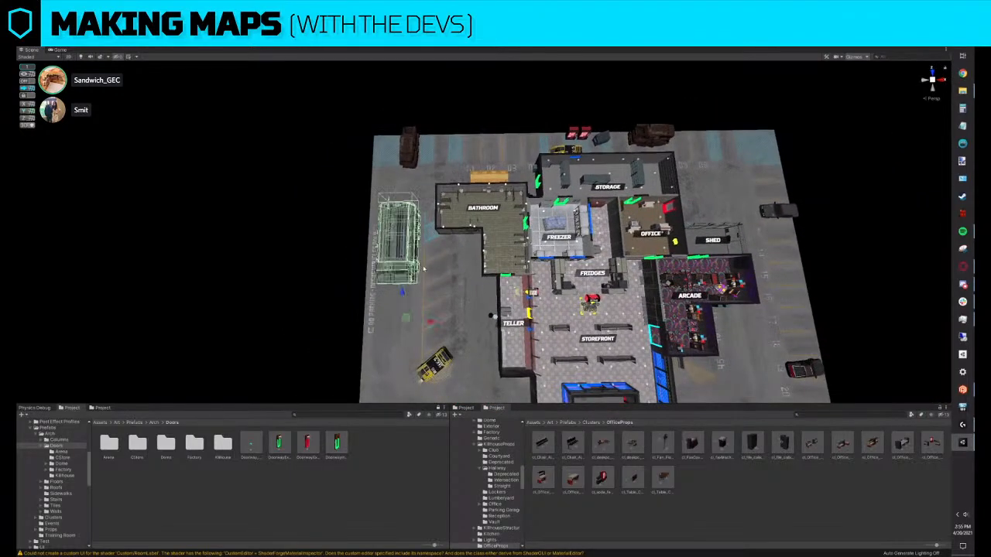
scroll(414, 307, down, 3)
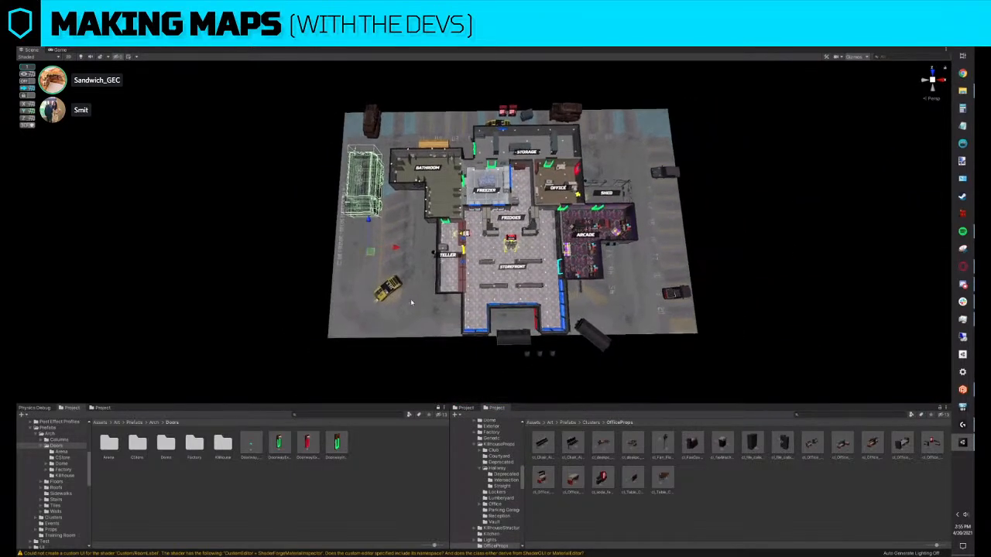
drag(375, 259, 397, 293)
key(e)
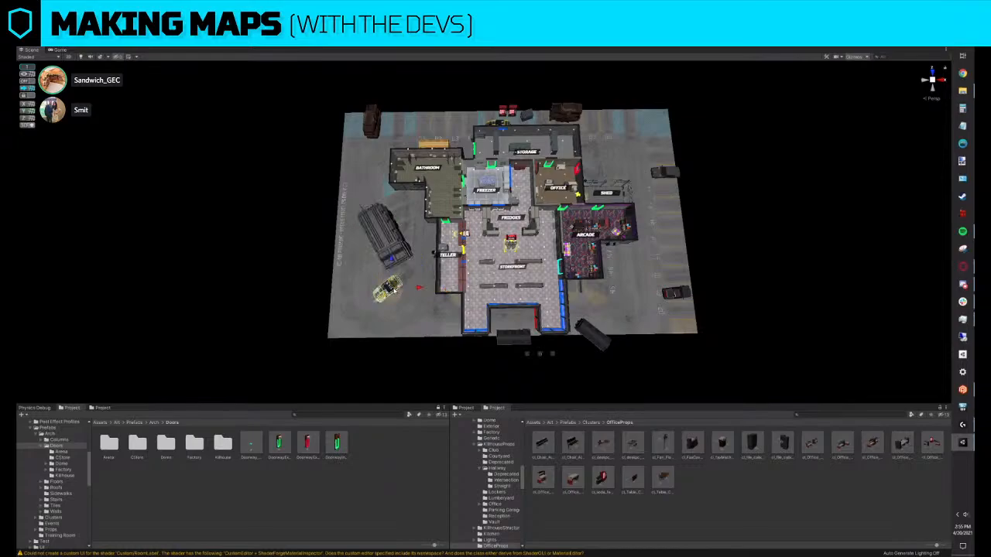
Delete the yellow car beside the military truck and shift the truck toward the freed parking space
key(Delete)
right_drag(394, 291, 407, 271)
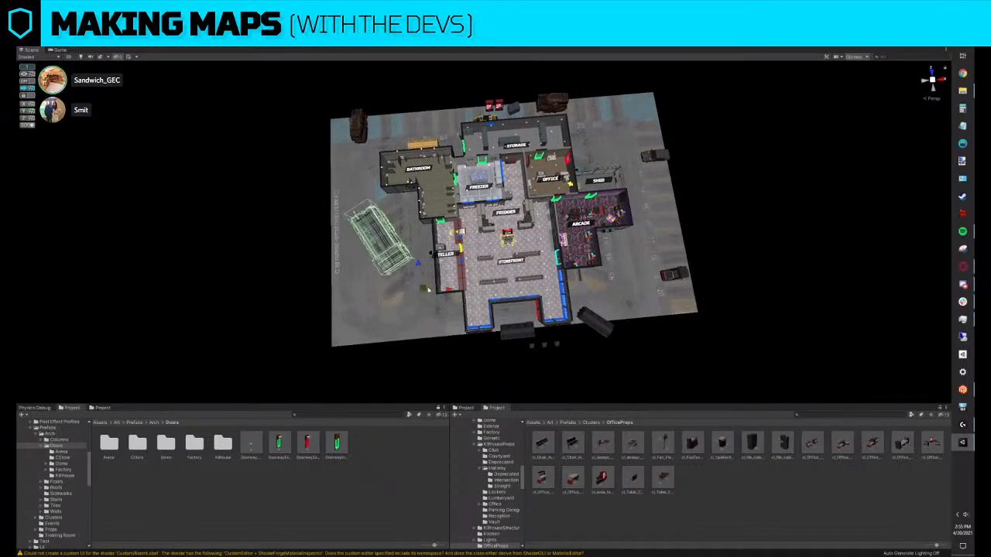
drag(428, 291, 426, 303)
click(427, 302)
Move the STOREFRONT room label down so it sits between the two rows of store shelves
alt+drag(572, 252, 552, 239)
scroll(542, 237, up, 8)
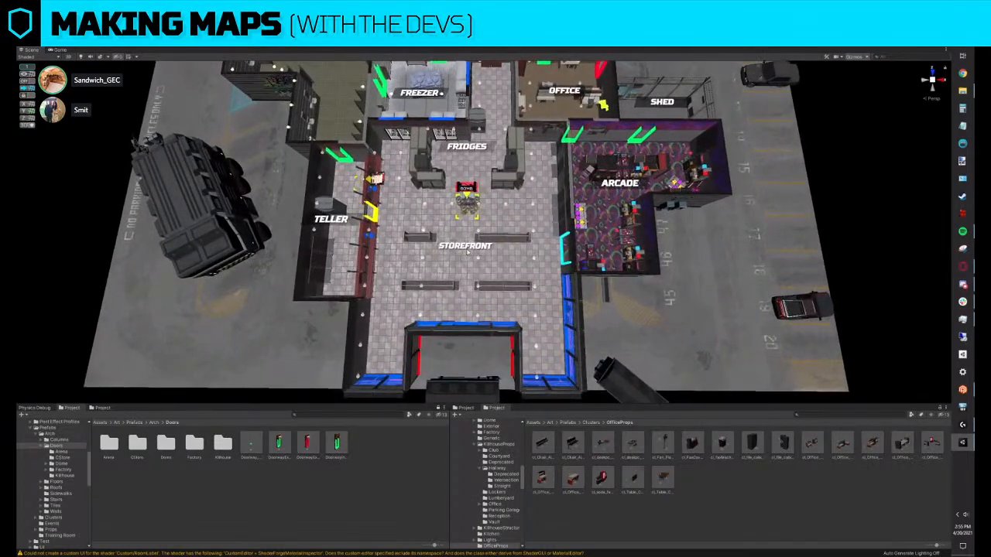
click(469, 246)
drag(462, 229, 462, 242)
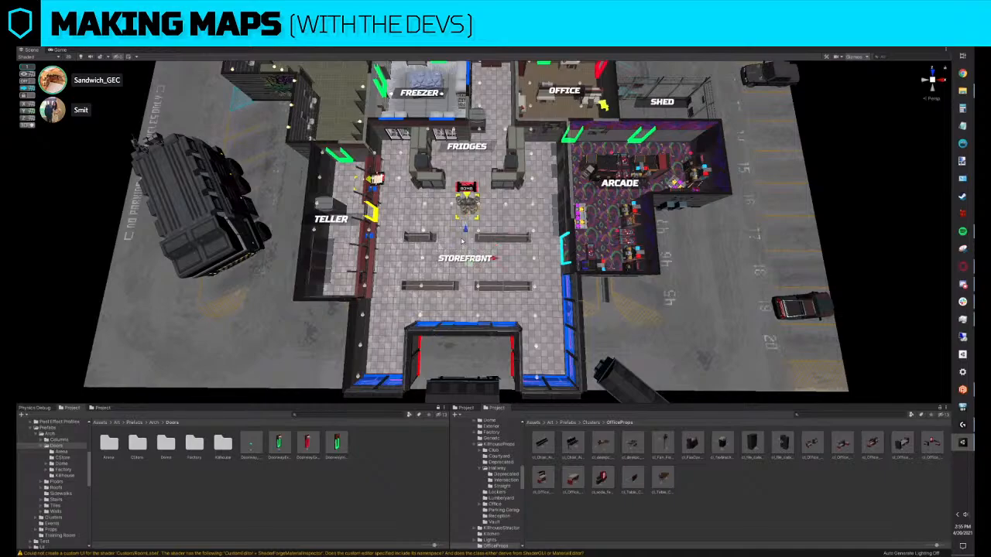
right_drag(461, 236, 907, 144)
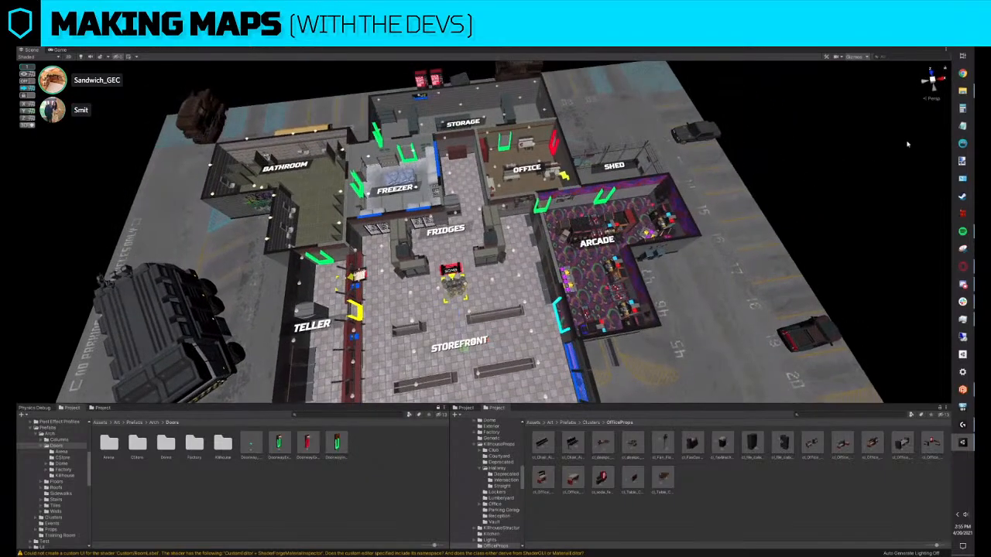
scroll(688, 194, up, 3)
right_drag(535, 232, 459, 237)
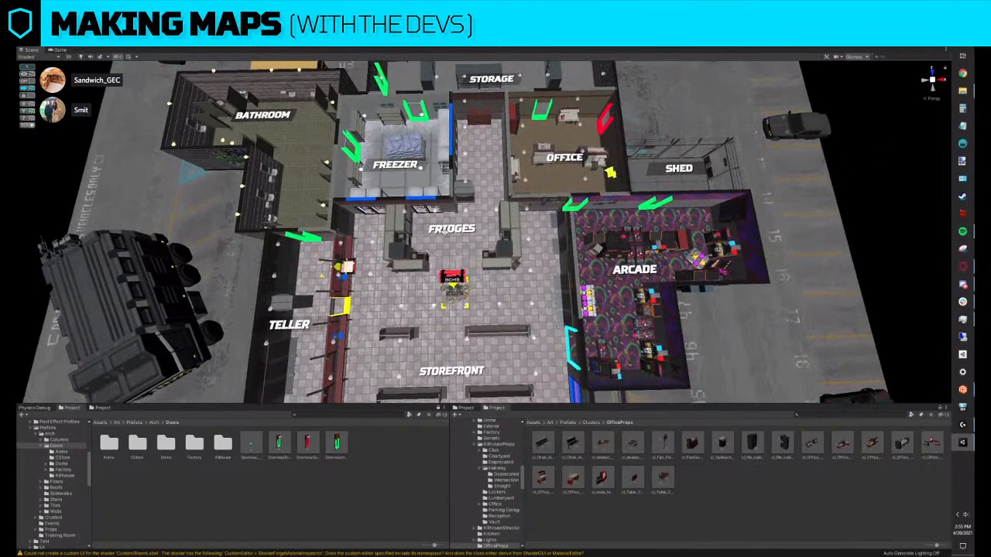
scroll(458, 237, down, 7)
scroll(475, 256, down, 5)
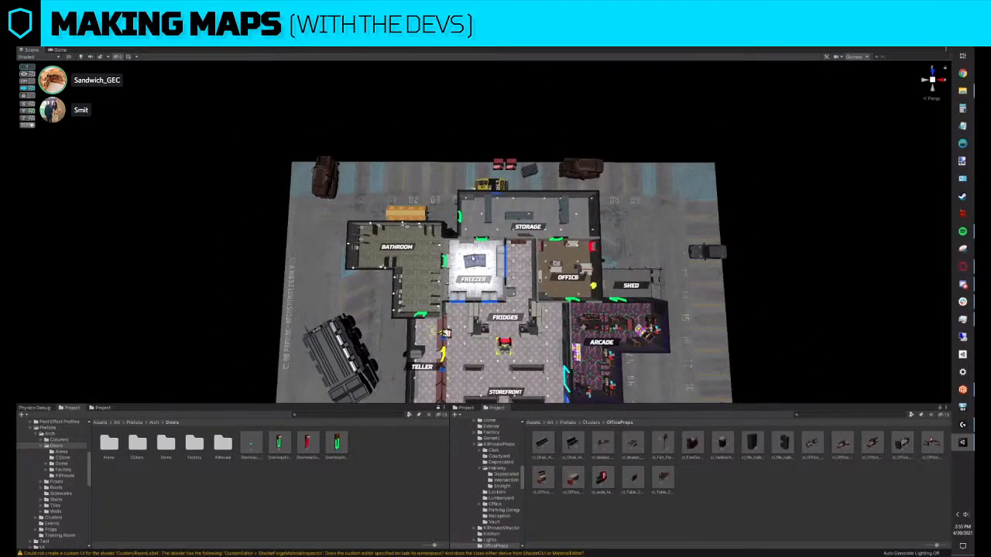
scroll(470, 253, down, 3)
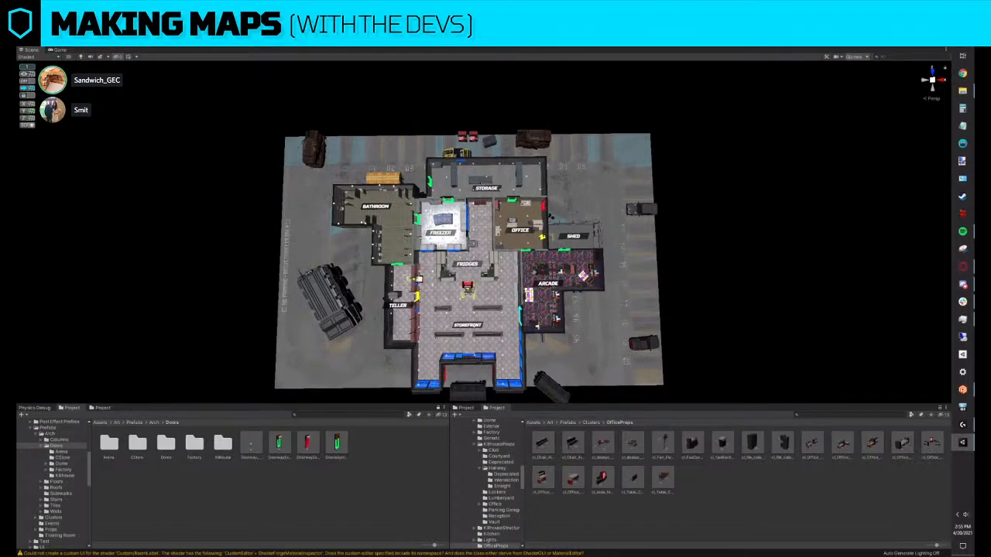
Run the custom command that spawns all unspawned lightweight objects, and run it a second time
click(283, 43)
mouse_move(316, 66)
click(402, 82)
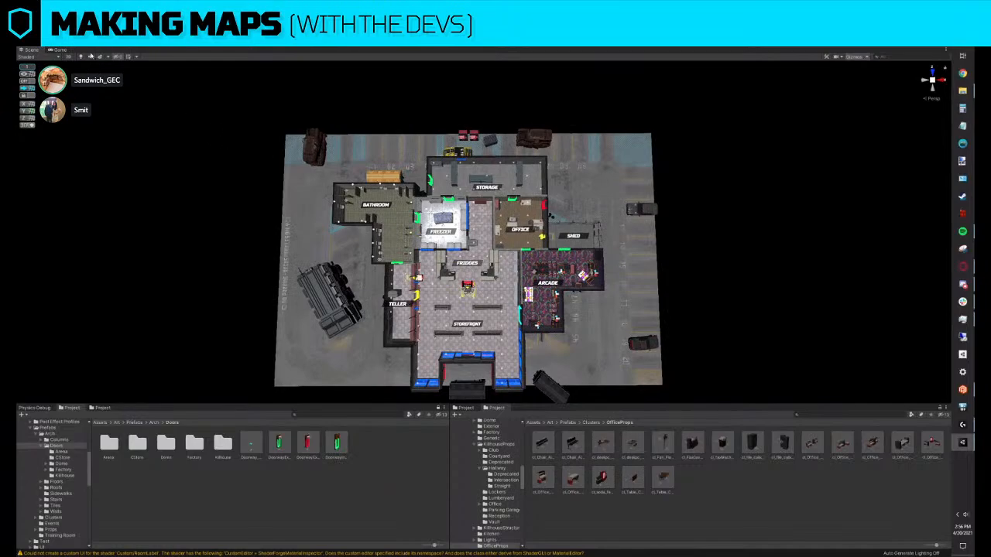
right_drag(418, 240, 421, 243)
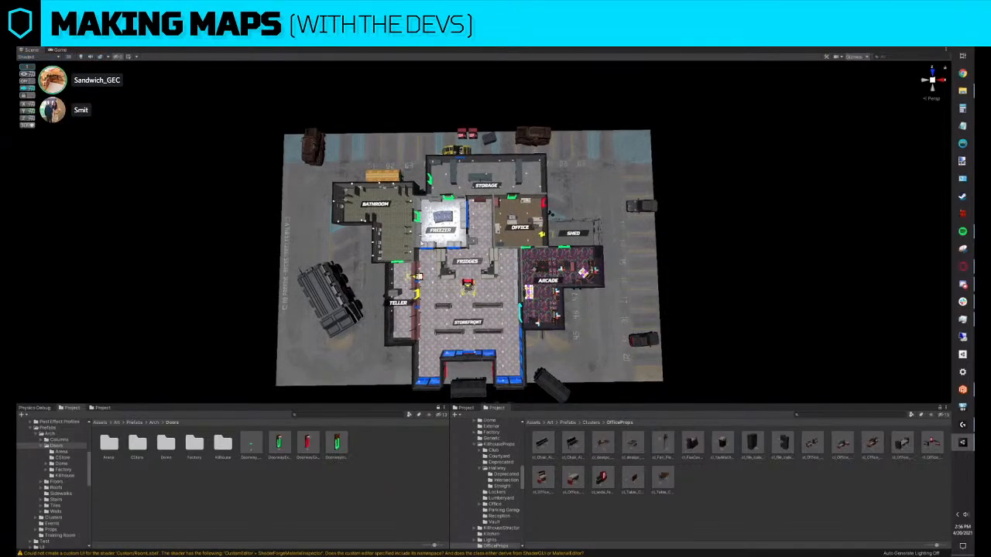
click(284, 37)
mouse_move(317, 64)
click(408, 81)
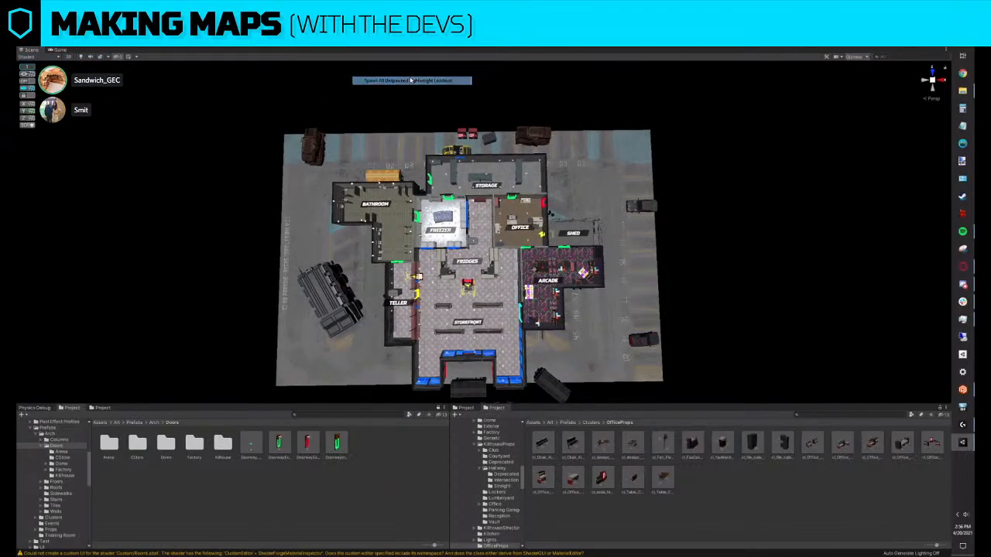
right_drag(536, 243, 538, 252)
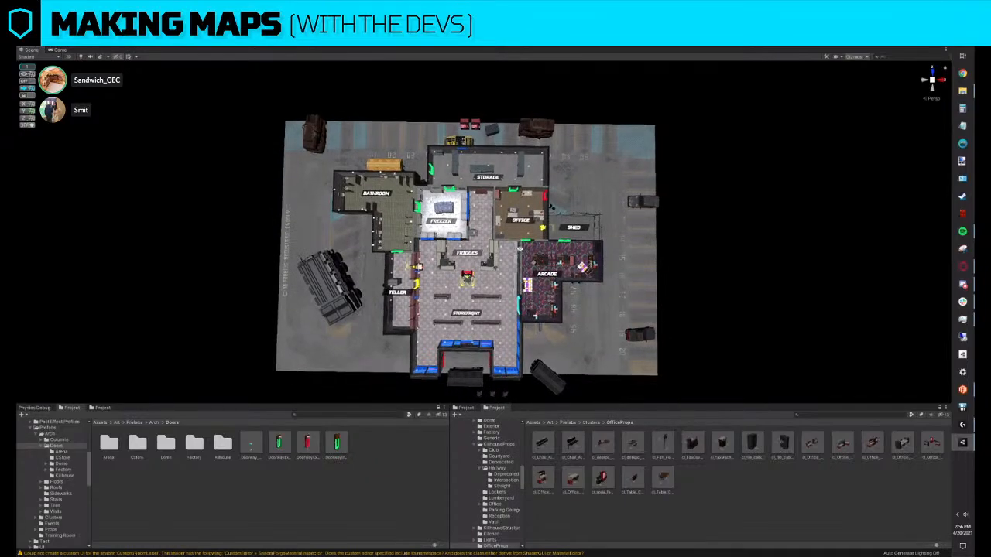
scroll(520, 251, up, 2)
middle_drag(520, 249, 543, 257)
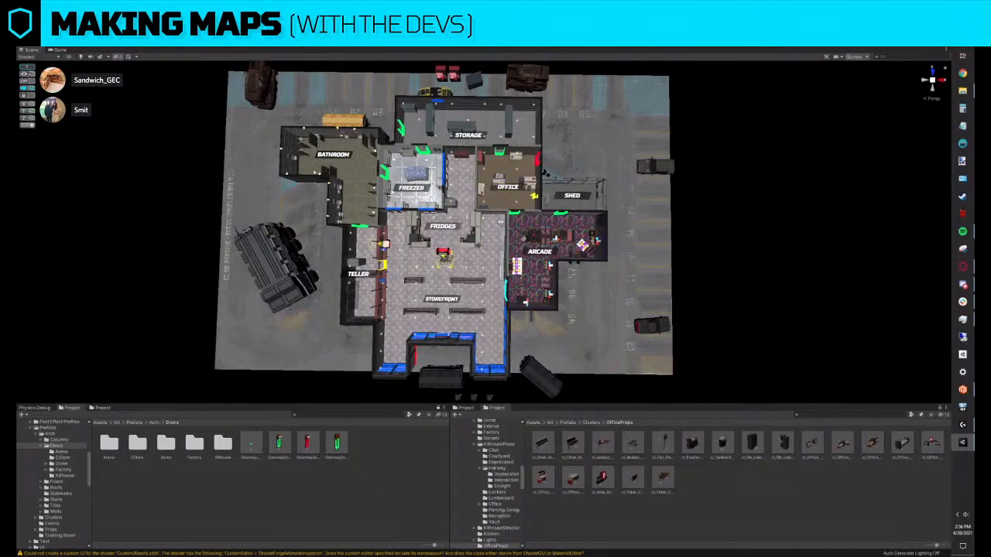
middle_drag(477, 222, 500, 223)
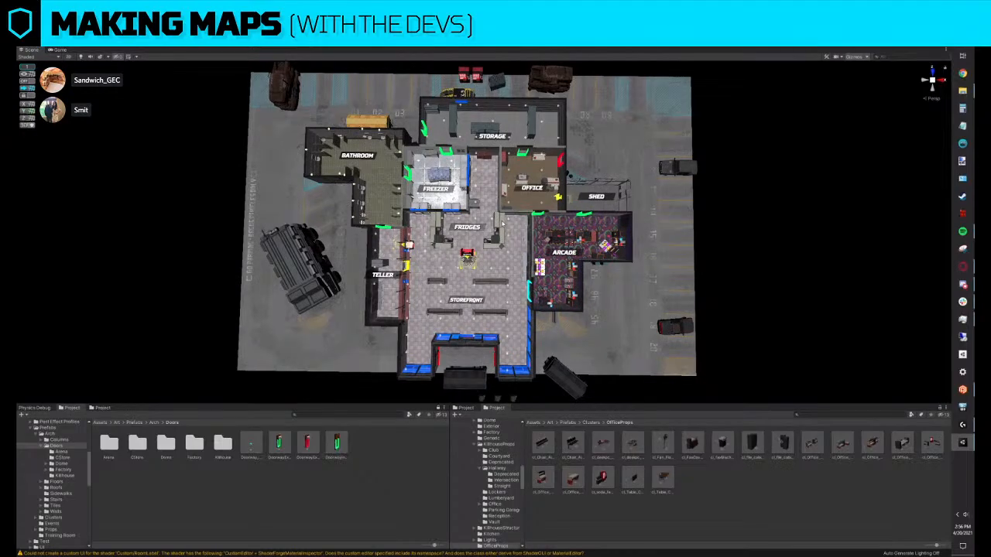
scroll(502, 223, up, 10)
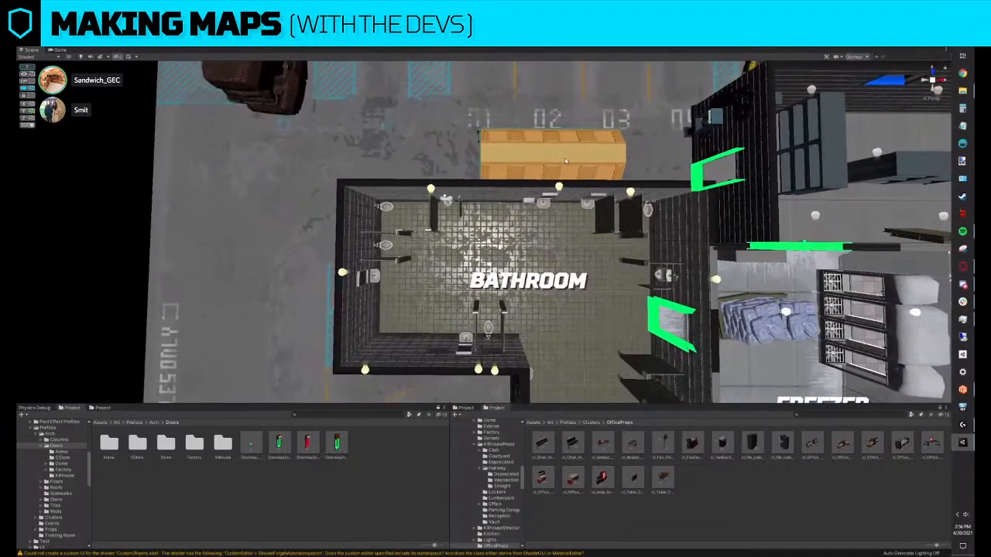
Move the corner toilet stall group down into the bathroom's corner beside the lower stalls and fine-tune its position against the wall
click(409, 257)
scroll(418, 291, up, 3)
middle_drag(418, 298, 416, 210)
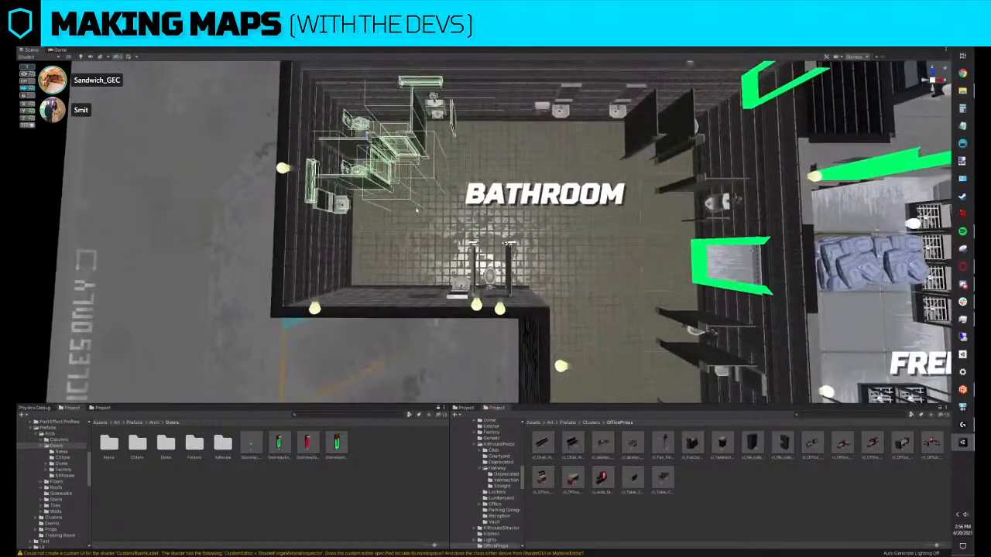
drag(372, 159, 406, 278)
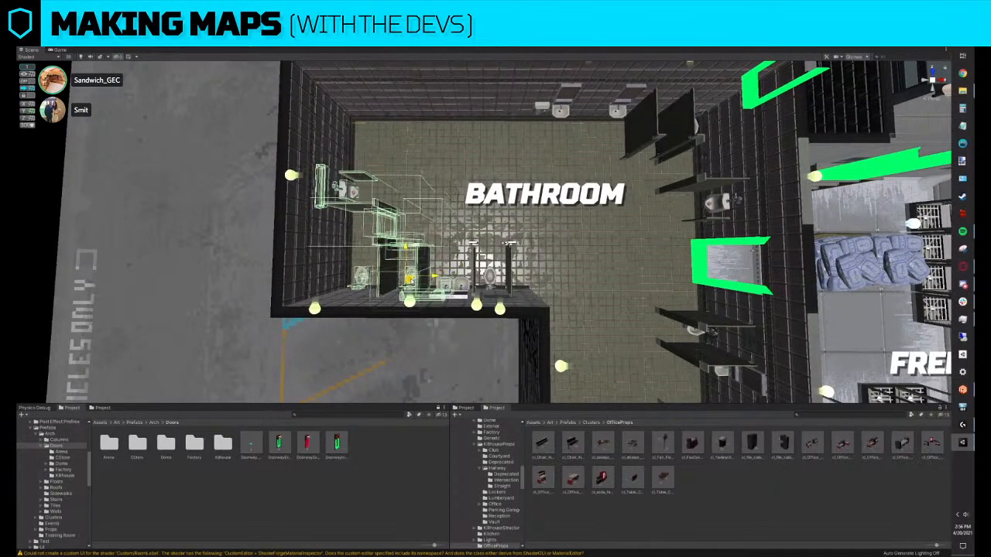
key(a)
right_drag(409, 279, 418, 162)
key(w)
mouse_move(399, 157)
mouse_down()
mouse_move(416, 155)
mouse_move(404, 157)
mouse_up()
scroll(443, 283, down, 5)
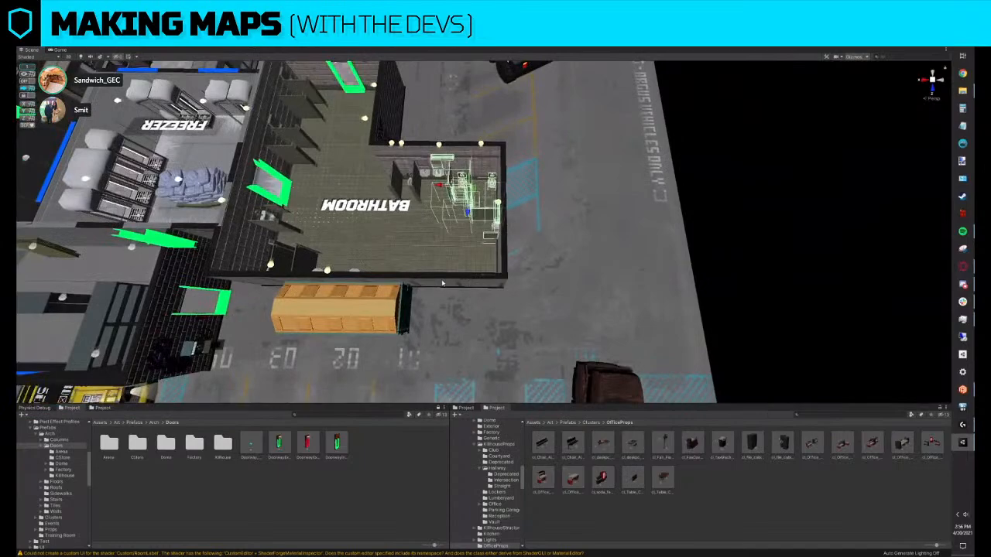
Replace the exterior bathroom wall section beside the orange container with the DoorwayExt_Red prefab
scroll(443, 282, down, 2)
middle_drag(443, 283, 469, 282)
click(458, 280)
key(ctrl+r)
drag(307, 445, 575, 353)
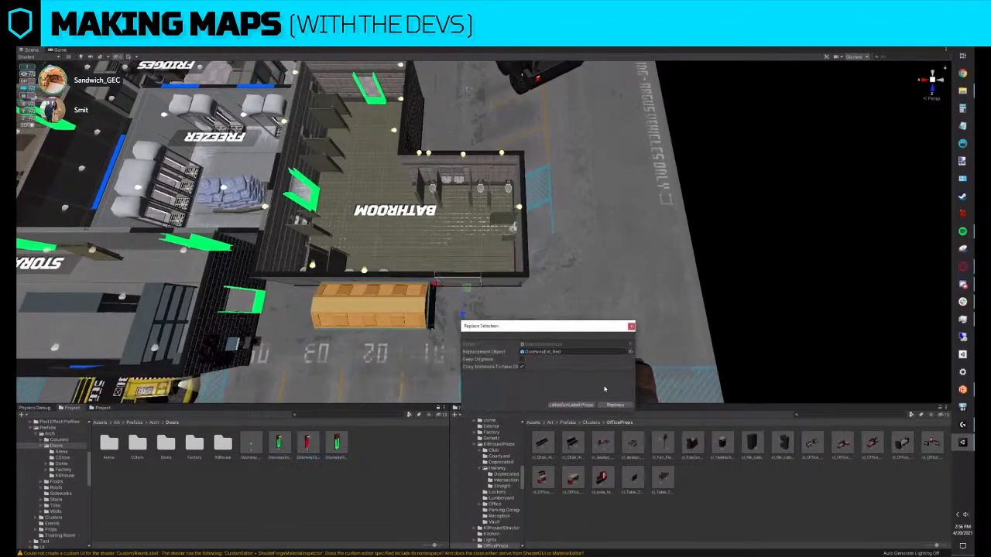
click(615, 405)
alt+drag(604, 310, 516, 258)
scroll(478, 241, down, 5)
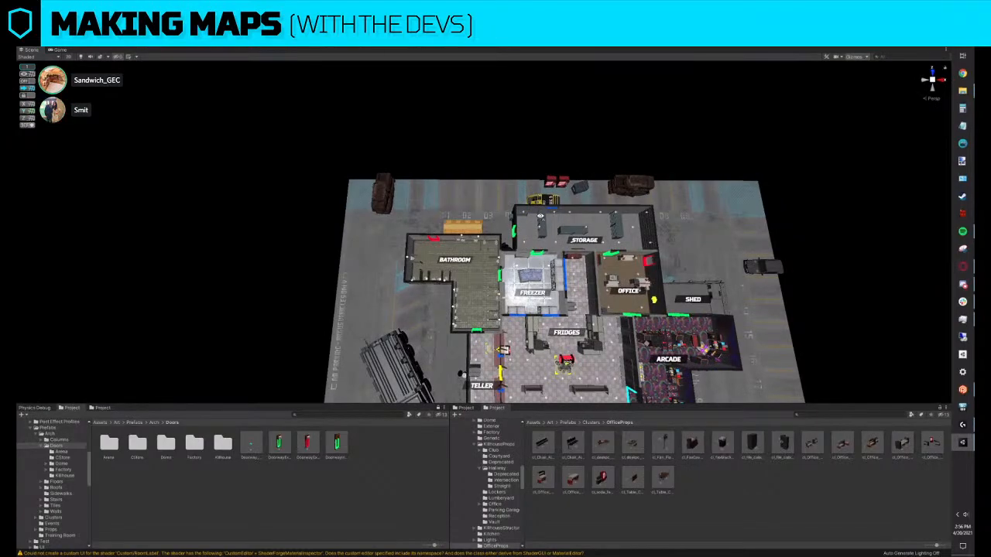
Shift the large military truck slightly down the lot and closer to the teller area, and clear the selection
scroll(629, 392, down, 3)
click(422, 289)
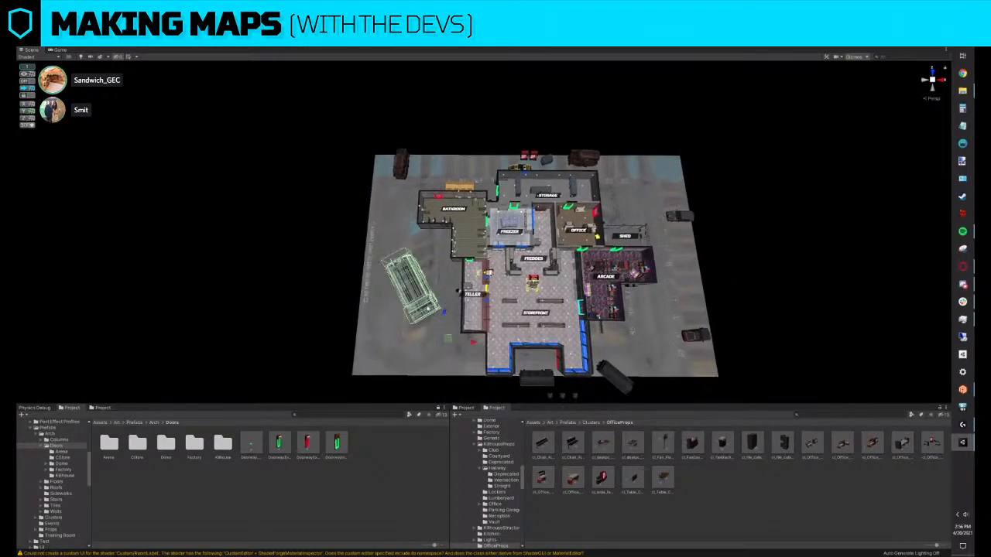
mouse_move(452, 345)
mouse_down()
mouse_move(470, 357)
mouse_move(451, 348)
mouse_up()
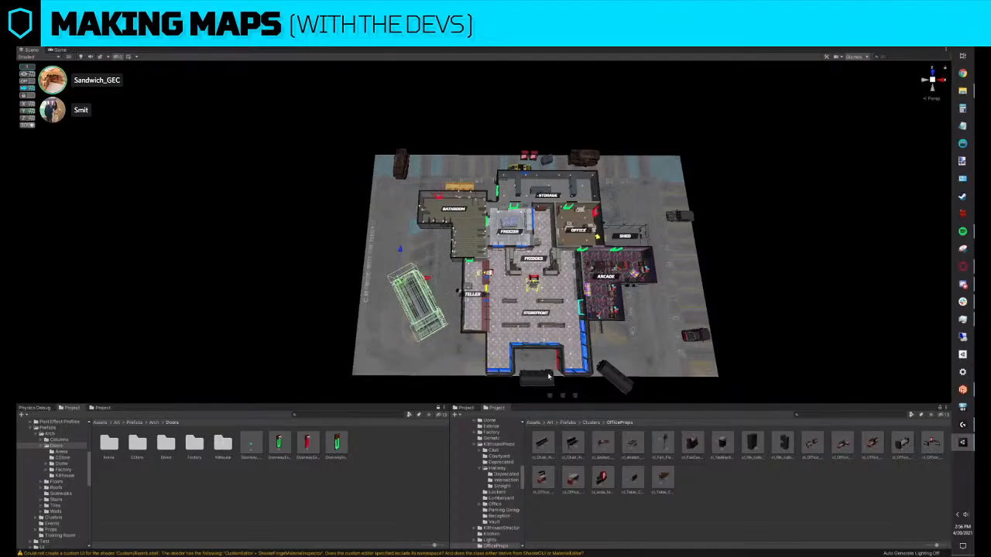
click(549, 375)
click(814, 277)
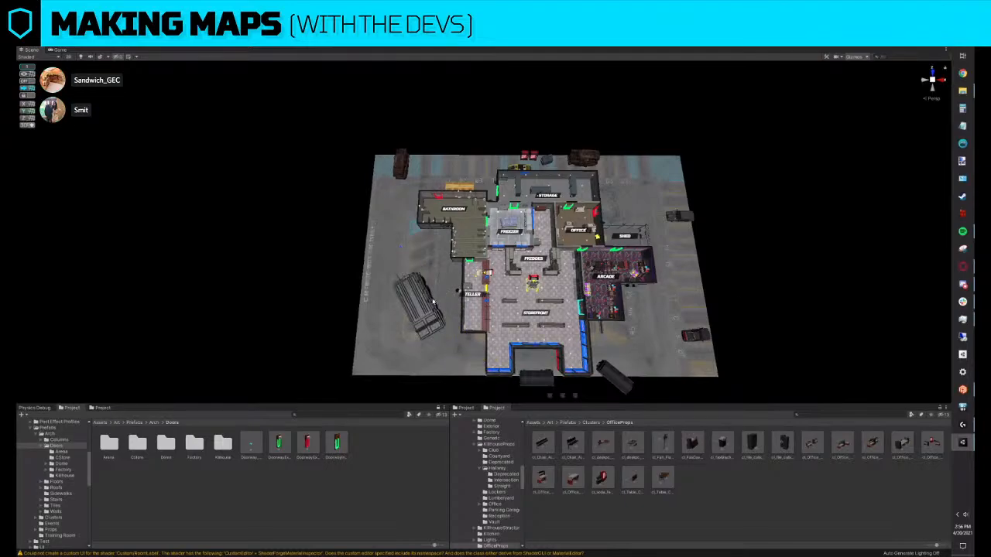
Rotate the military truck nearly crosswise with its front toward the outer edge of the lot, and shift it back toward the building
click(420, 304)
key(e)
drag(418, 313, 317, 341)
key(w)
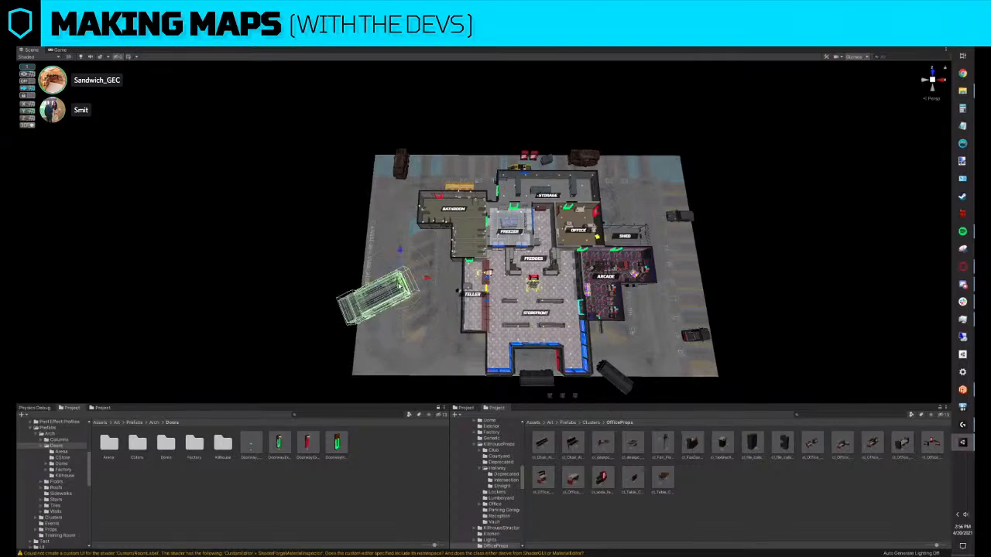
drag(403, 287, 425, 281)
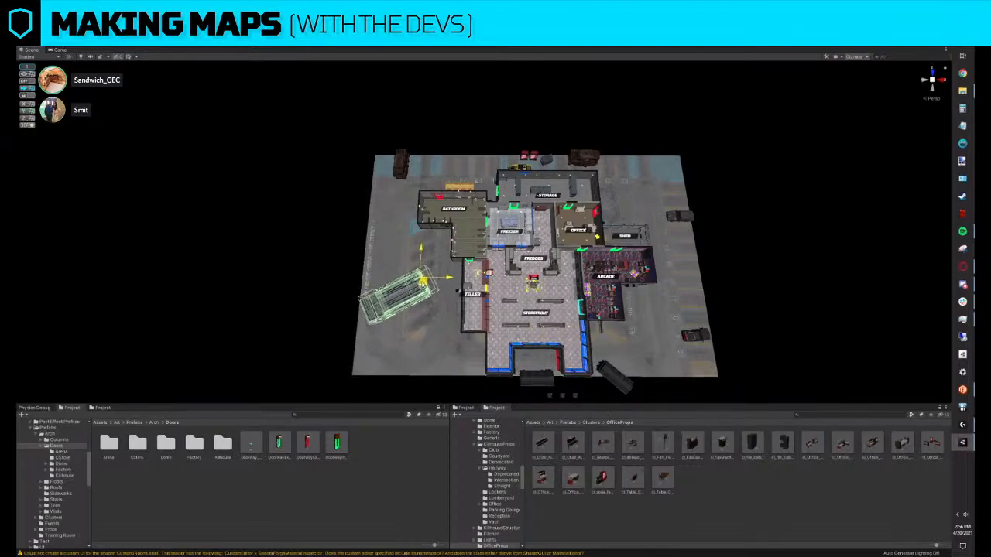
key(e)
middle_drag(456, 292, 518, 290)
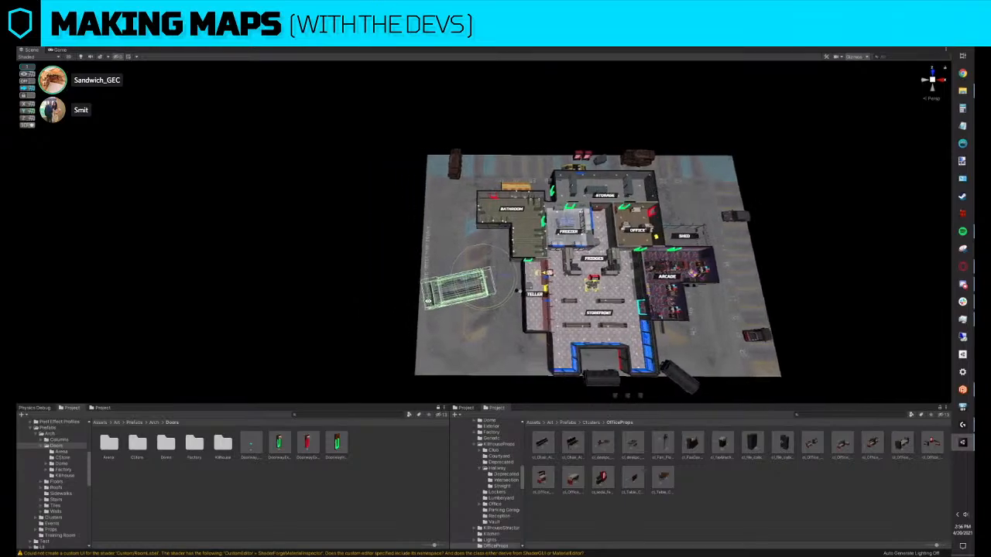
key(a)
right_drag(428, 301, 429, 303)
key(d)
click(544, 266)
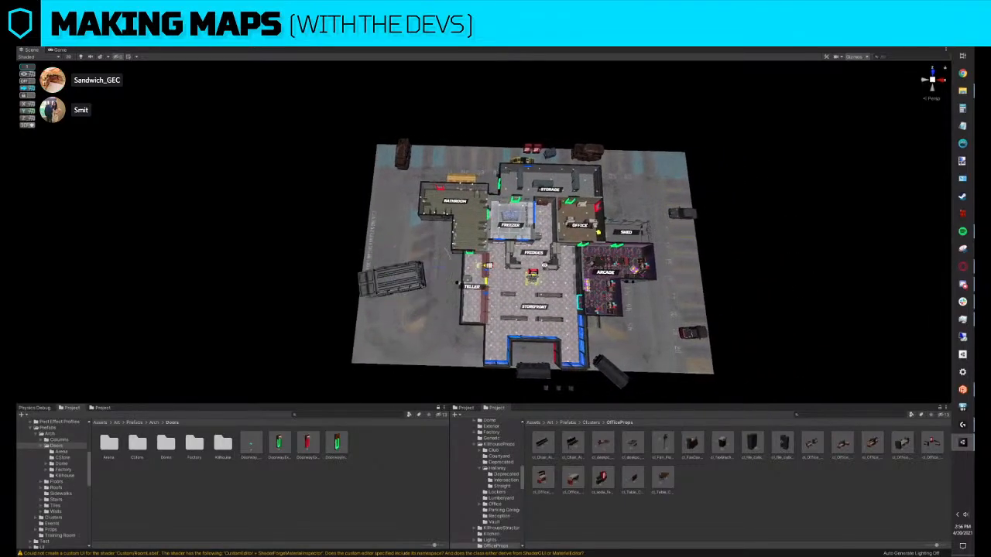
right_drag(544, 266, 549, 267)
key(d)
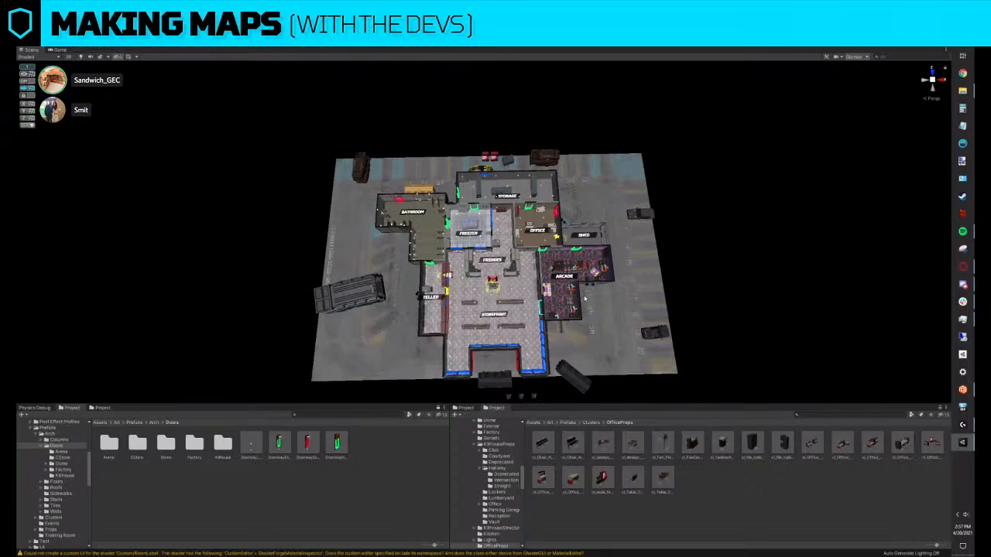
right_drag(586, 291, 582, 295)
right_click(42, 49)
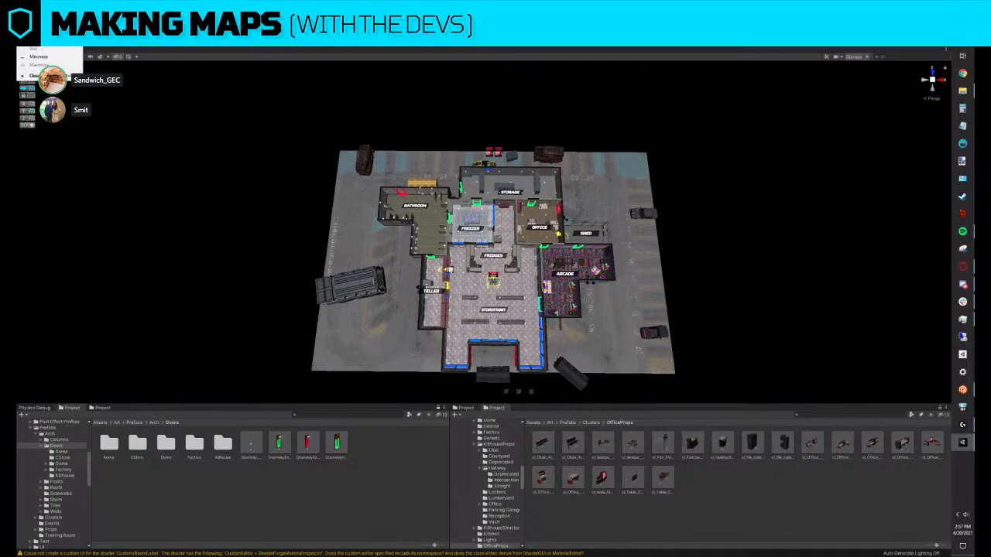
click(23, 20)
click(25, 30)
click(39, 59)
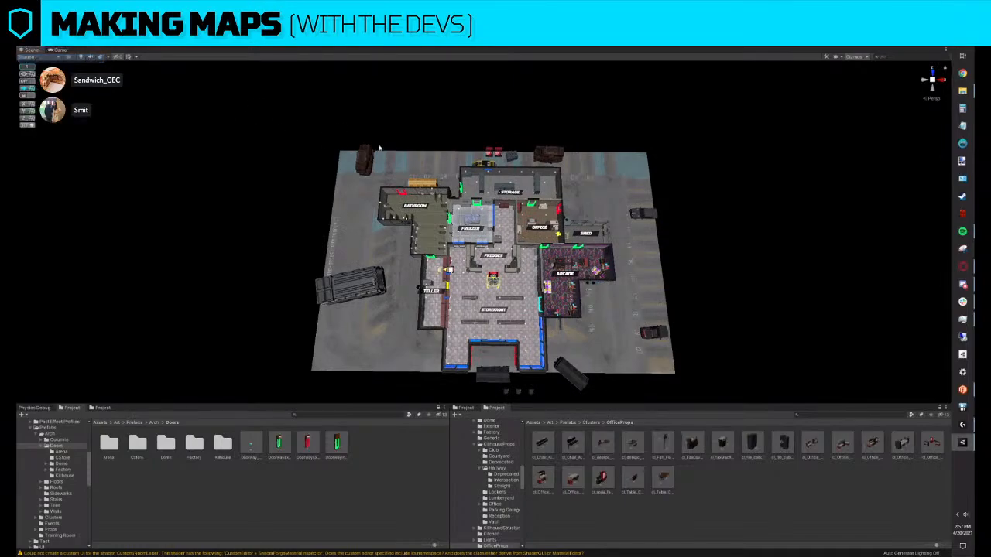
right_drag(415, 167, 417, 170)
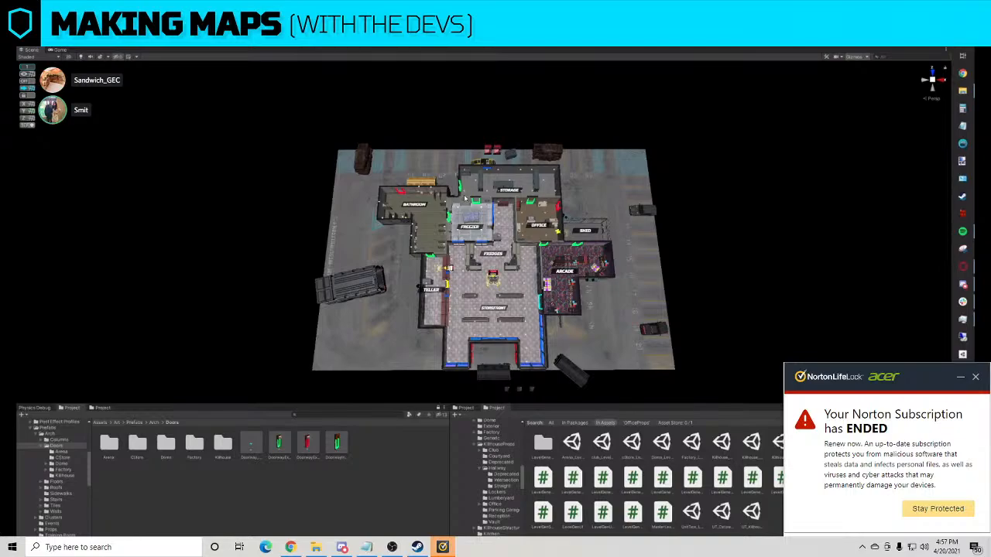
Dismiss the Norton subscription pop-up and open the Factory_LevelGen scene from the asset search results
click(975, 378)
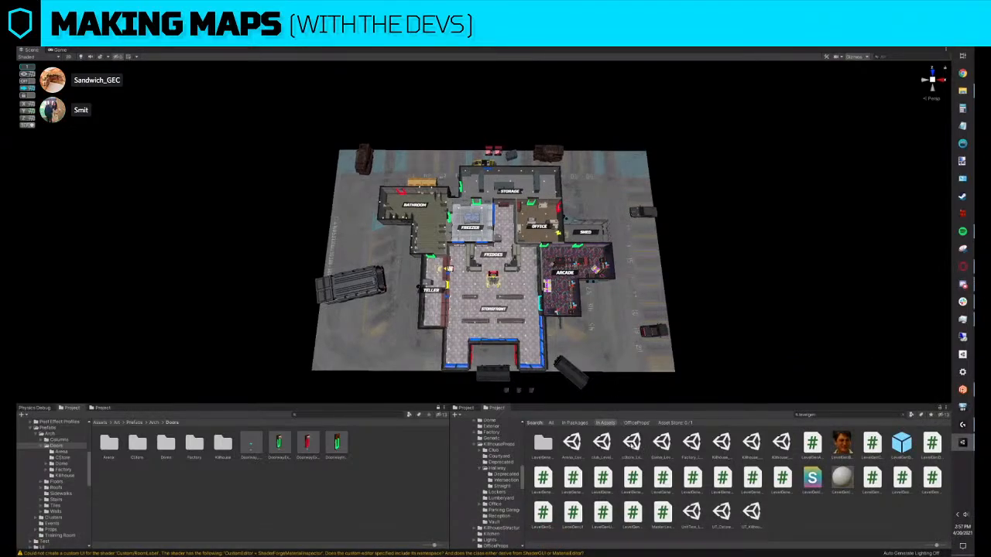
click(691, 443)
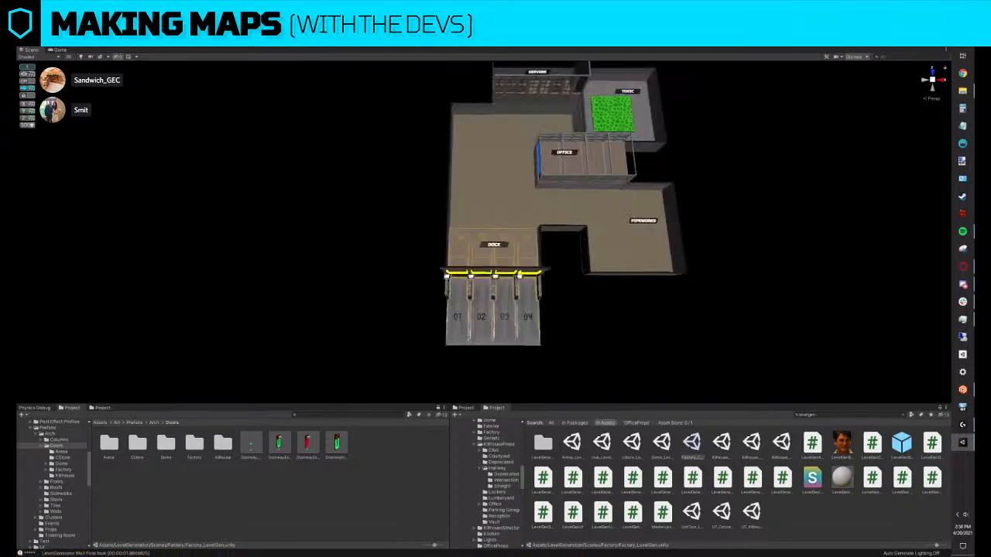
Examine the generated factory layouts, comparing how the dock, office, toxic, pipeworks, servers and storage rooms are arranged
right_drag(496, 260, 499, 265)
key(e)
key(d)
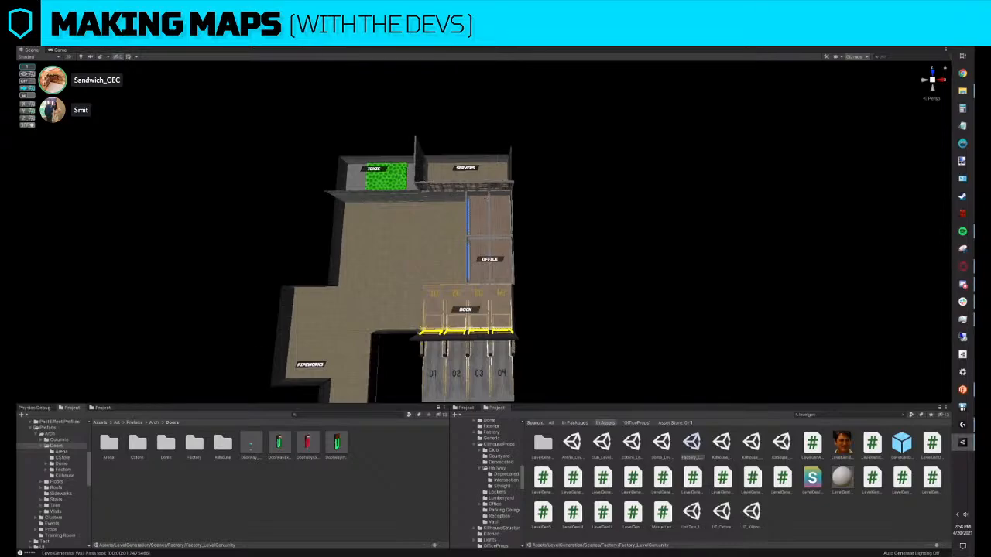
alt+drag(516, 203, 441, 200)
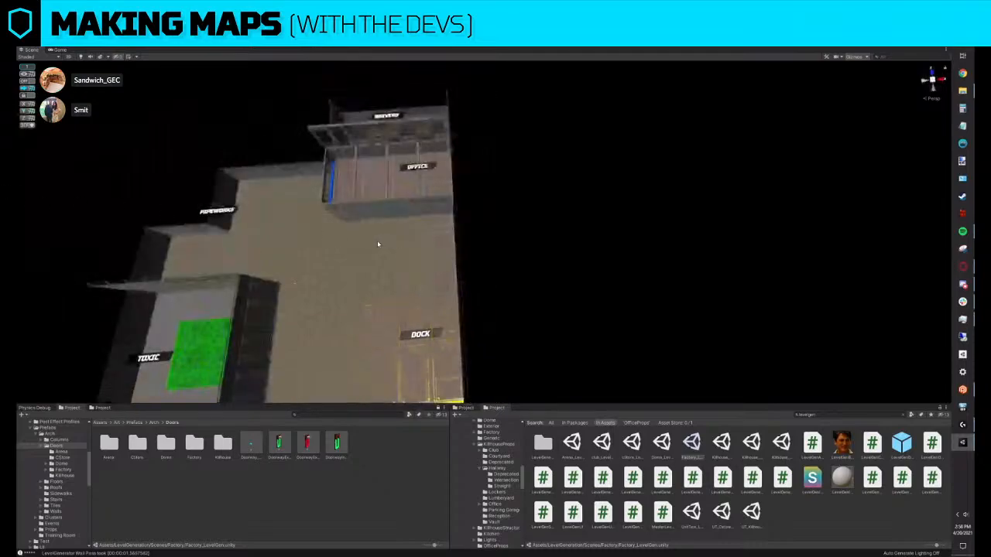
scroll(372, 246, down, 5)
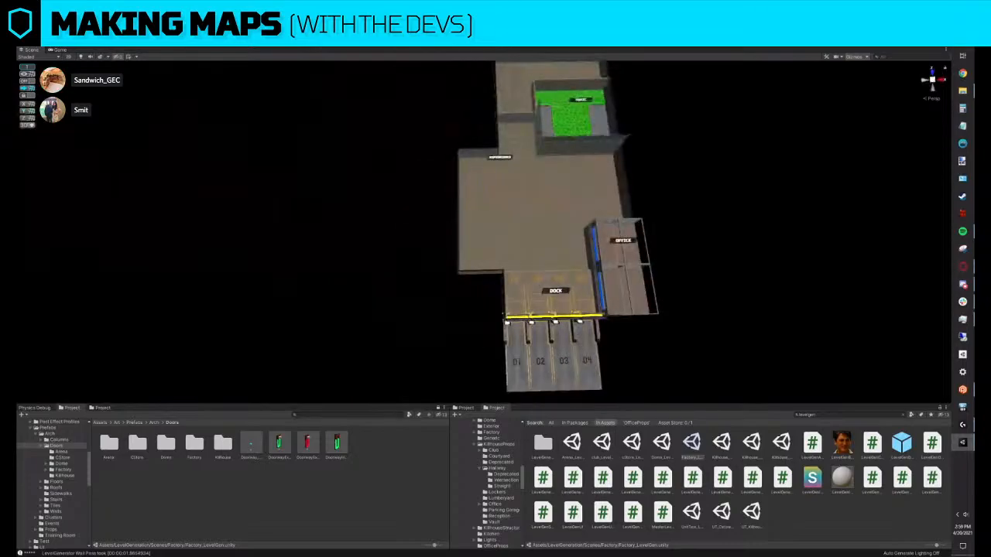
alt+drag(555, 309, 552, 328)
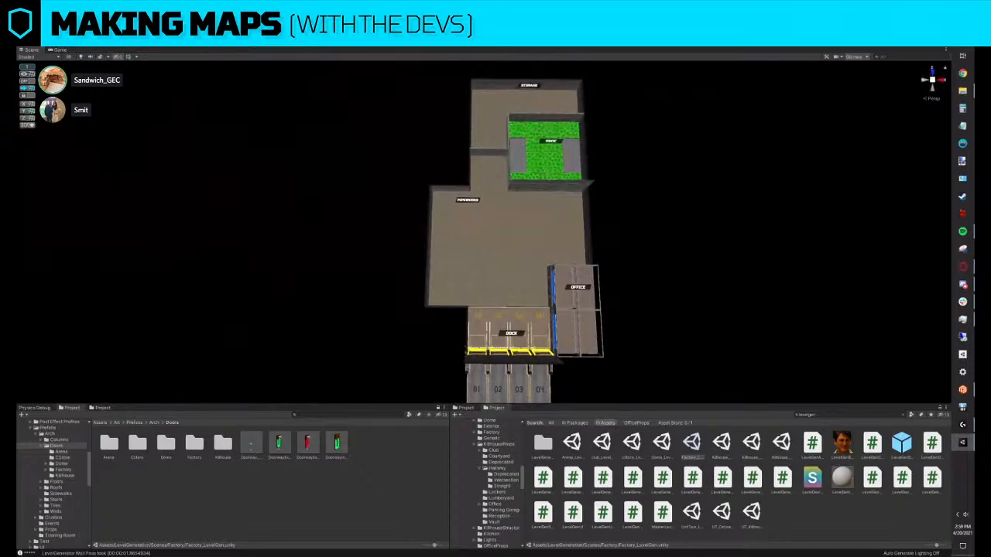
alt+drag(552, 328, 521, 329)
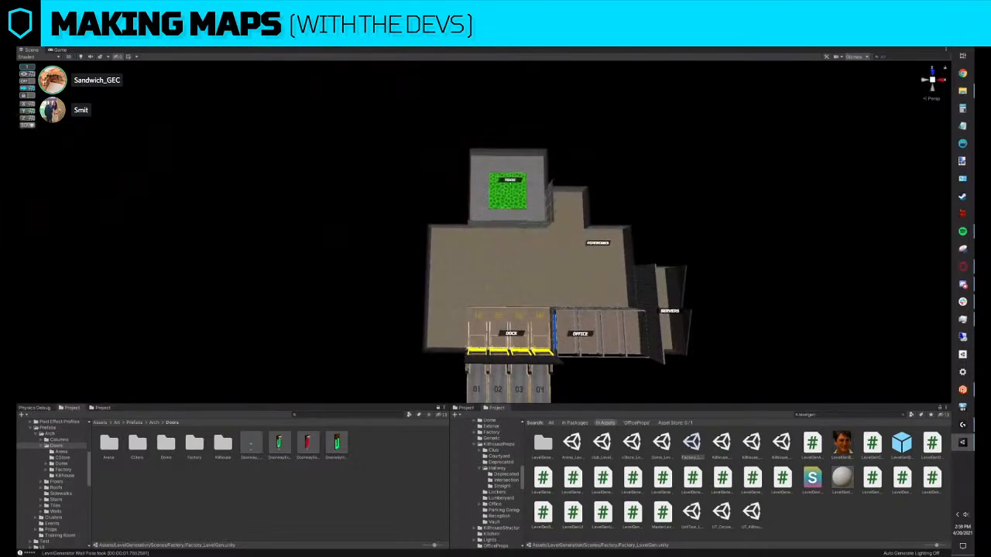
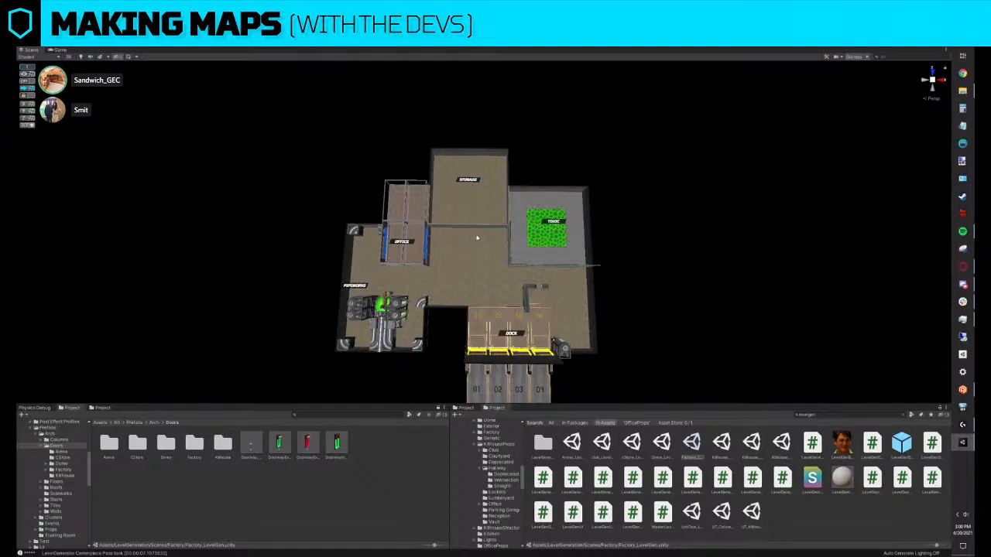
Replace the conveyor piece above the dock with a prefab from the Factory Conveyors folder, its open end facing the office side
click(524, 295)
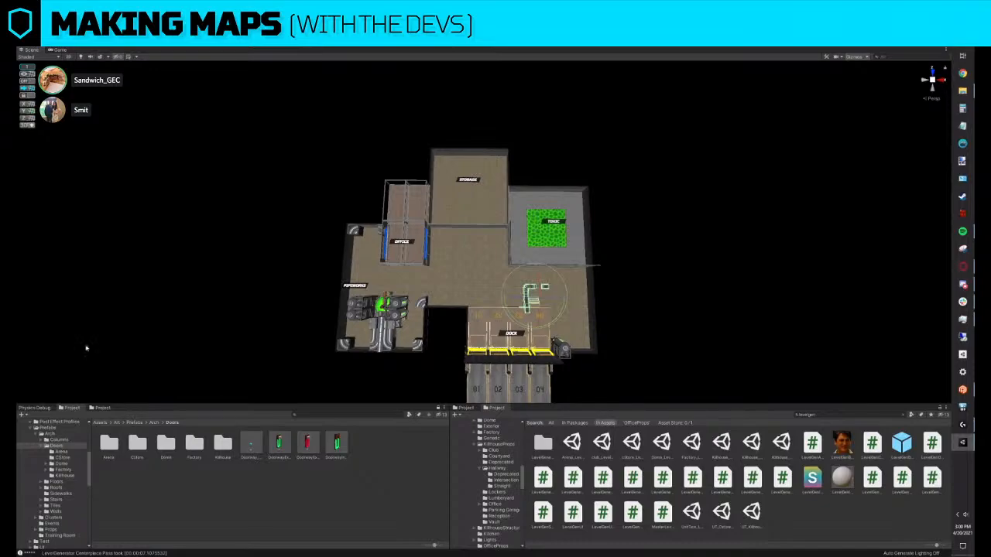
click(528, 304)
key(w)
right_drag(535, 310, 580, 349)
key(ctrl+shift+r)
drag(769, 444, 580, 353)
click(615, 405)
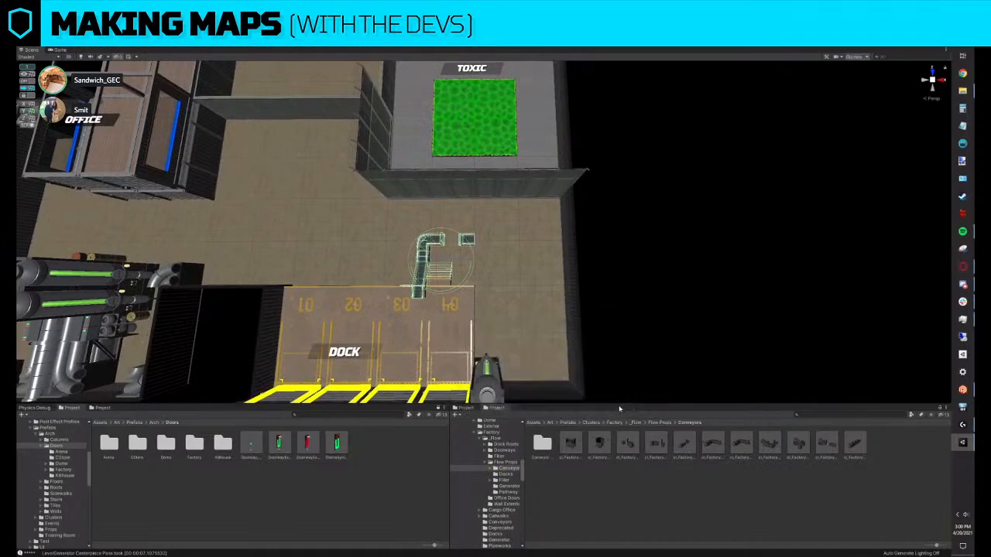
click(411, 236)
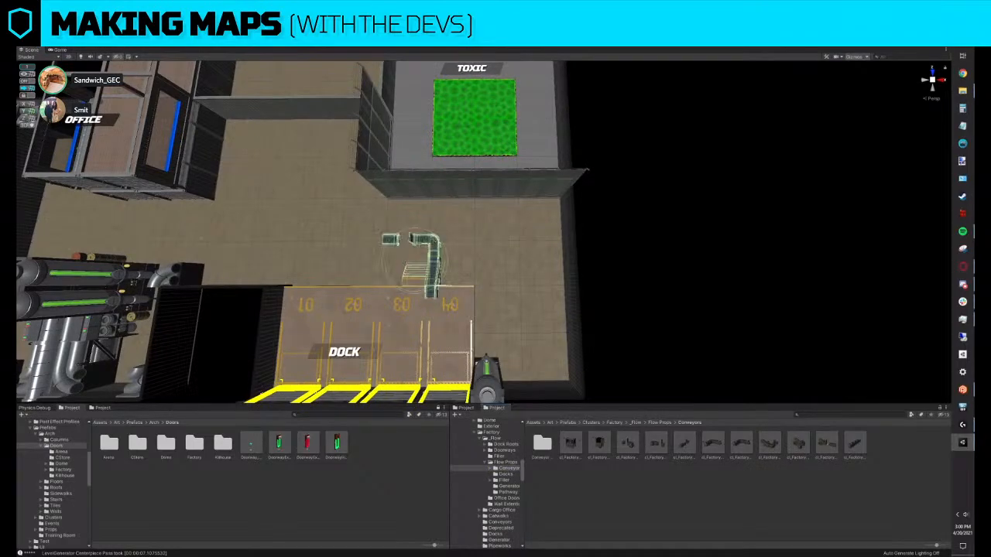
Extend the conveyor with additional connected pieces in a zigzag line from the dock up to the office wall
key(ctrl+d)
key(ctrl+d)
middle_drag(412, 236, 498, 237)
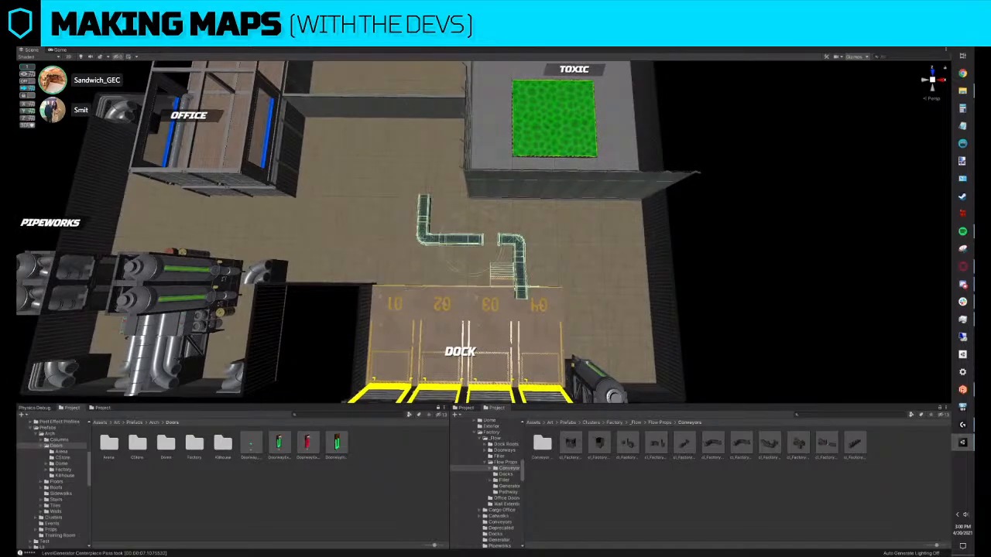
scroll(839, 250, down, 10)
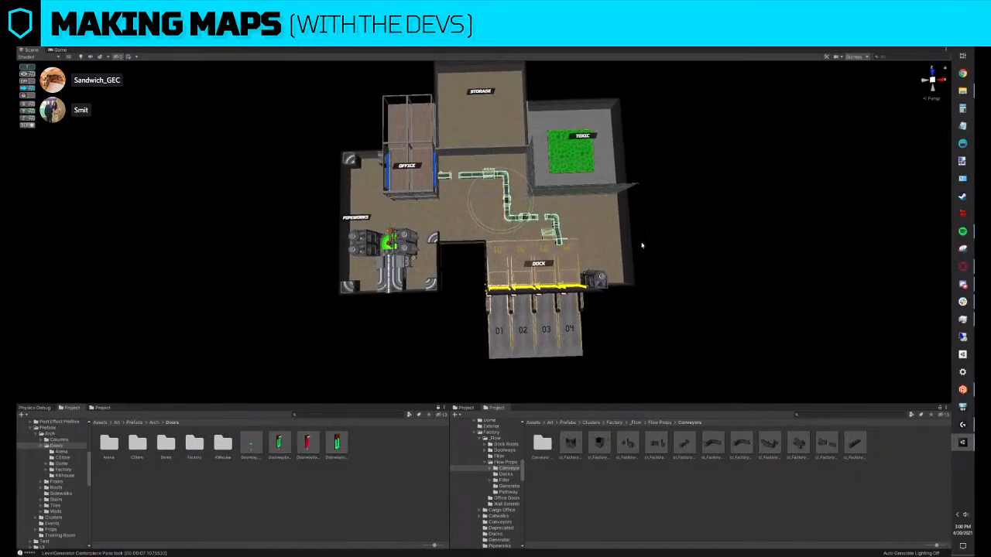
scroll(457, 222, up, 5)
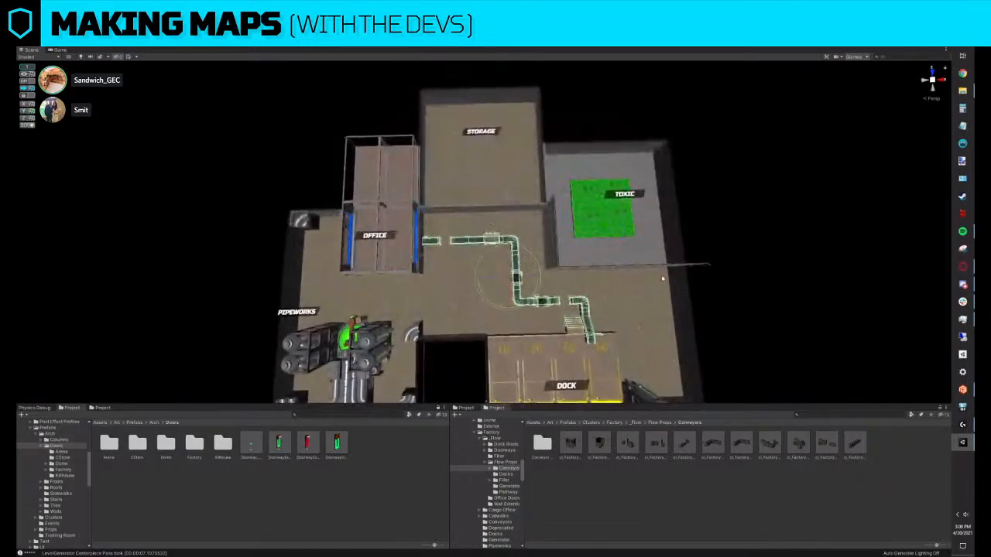
Open the Factory doors folder and reimport all its doorway prefabs to refresh their thumbnails
double_click(195, 447)
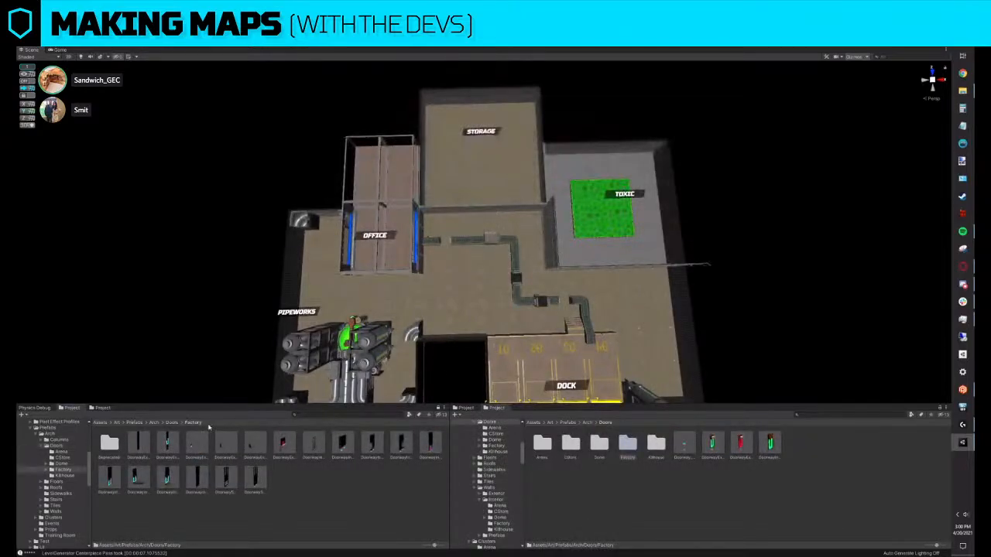
click(138, 443)
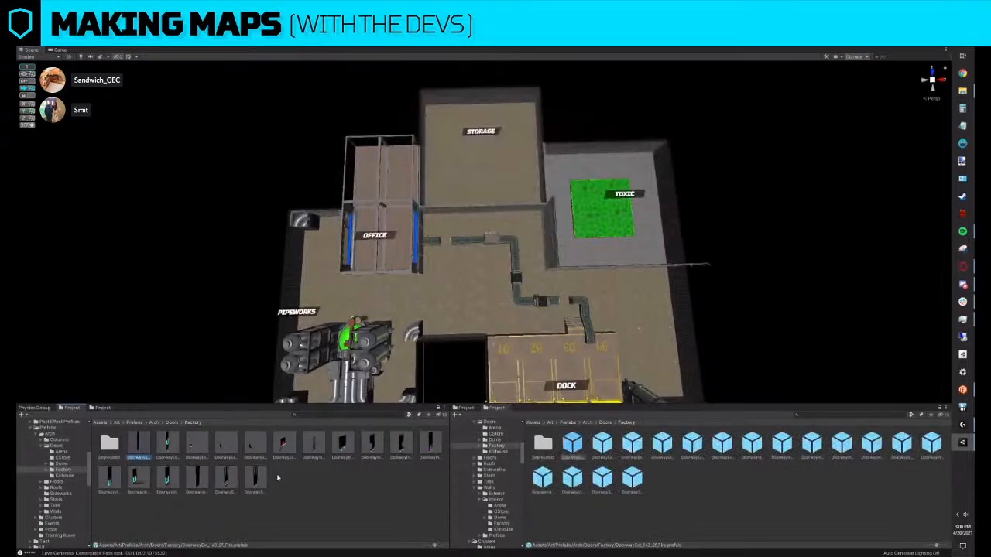
right_click(257, 479)
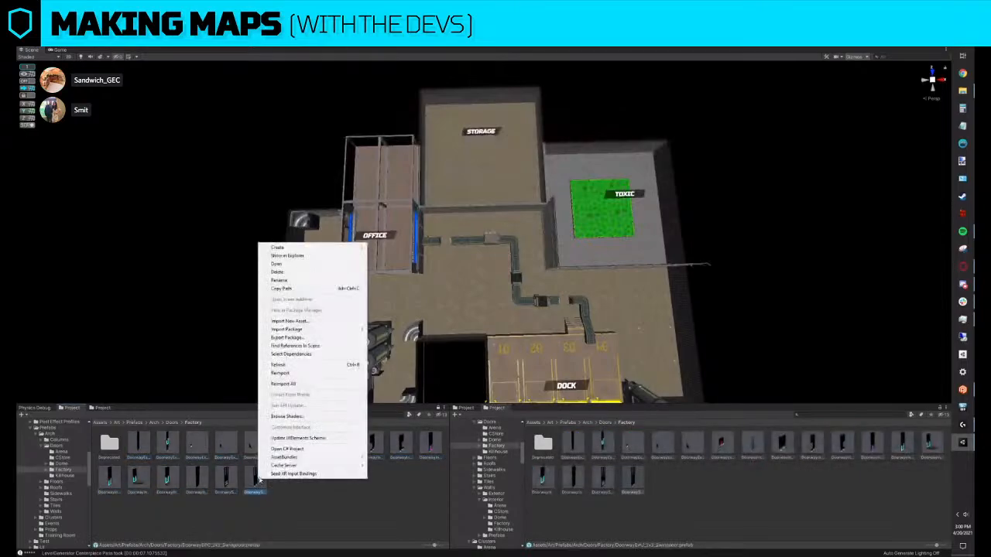
click(285, 375)
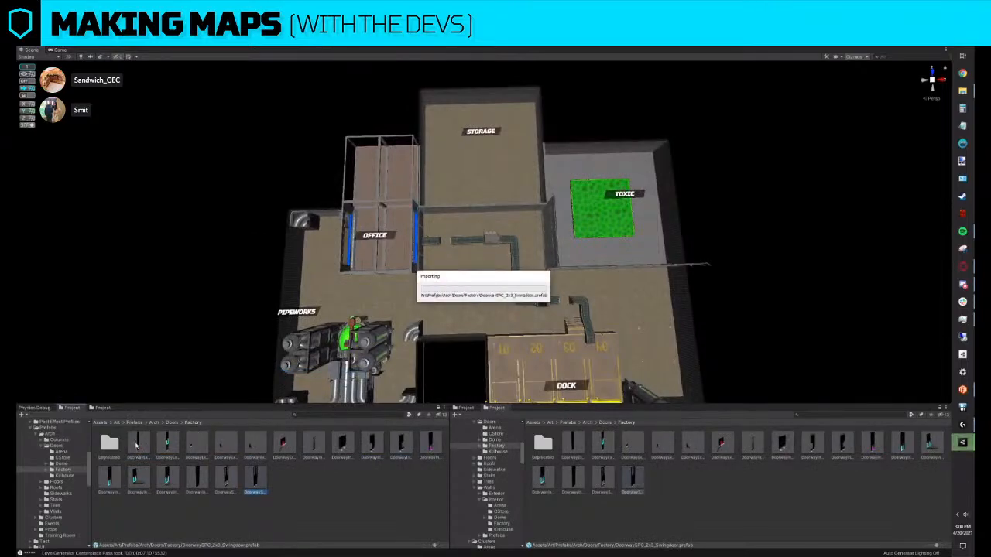
shift+click(138, 445)
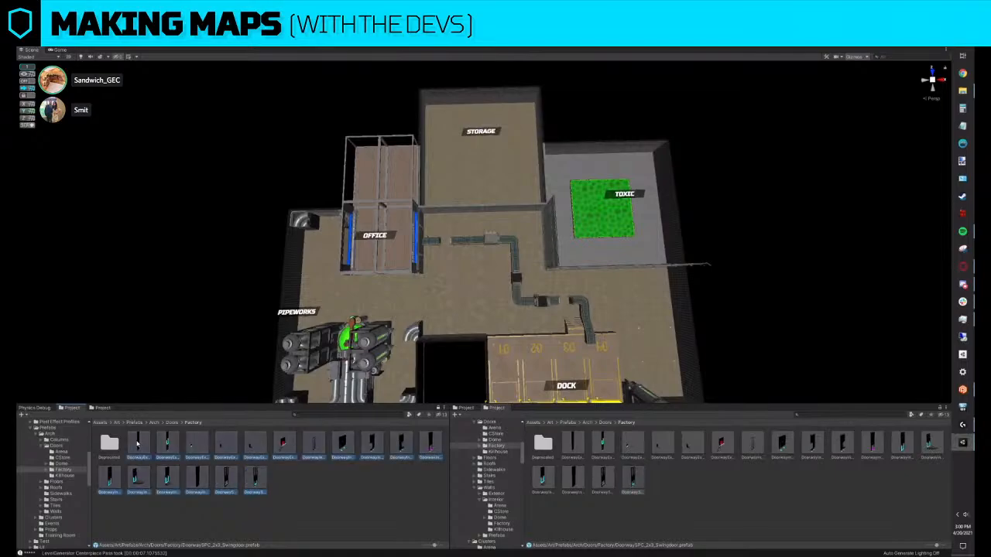
right_click(142, 443)
click(225, 344)
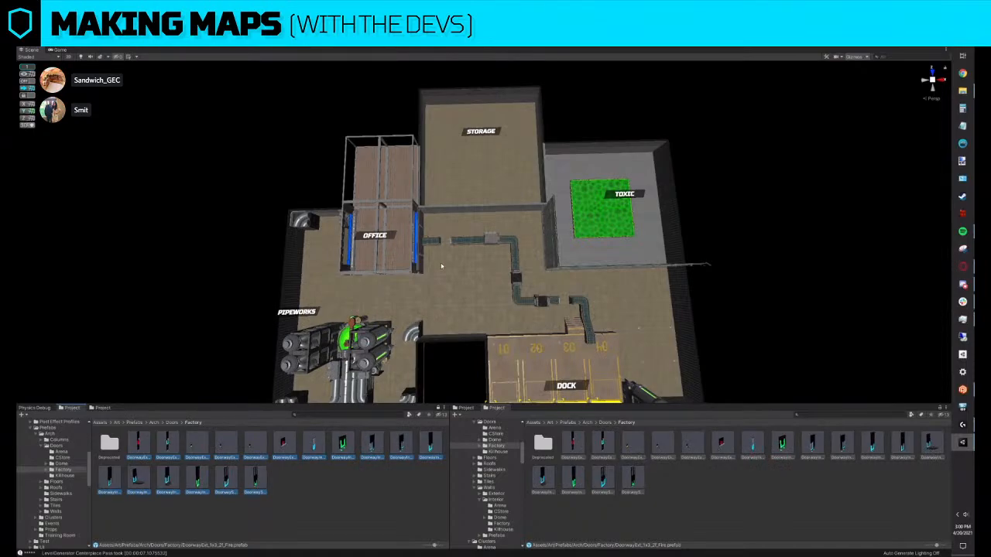
Replace the toxic room's front wall panel nearest the outer wall with DoorwayInt_2x2_fence_large and move it flush with the fence
right_drag(443, 265, 467, 211)
click(541, 219)
key(ctrl+r)
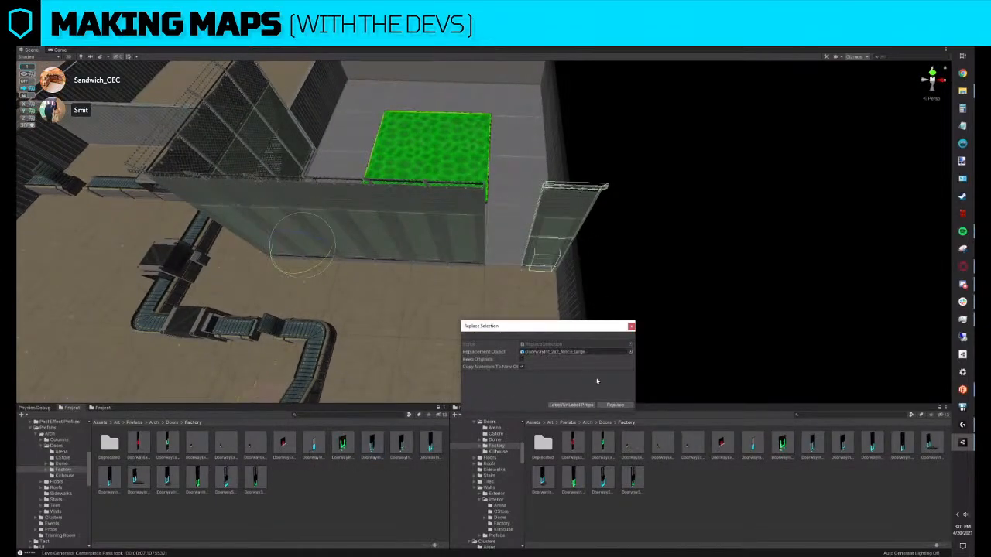
click(615, 405)
click(558, 206)
key(w)
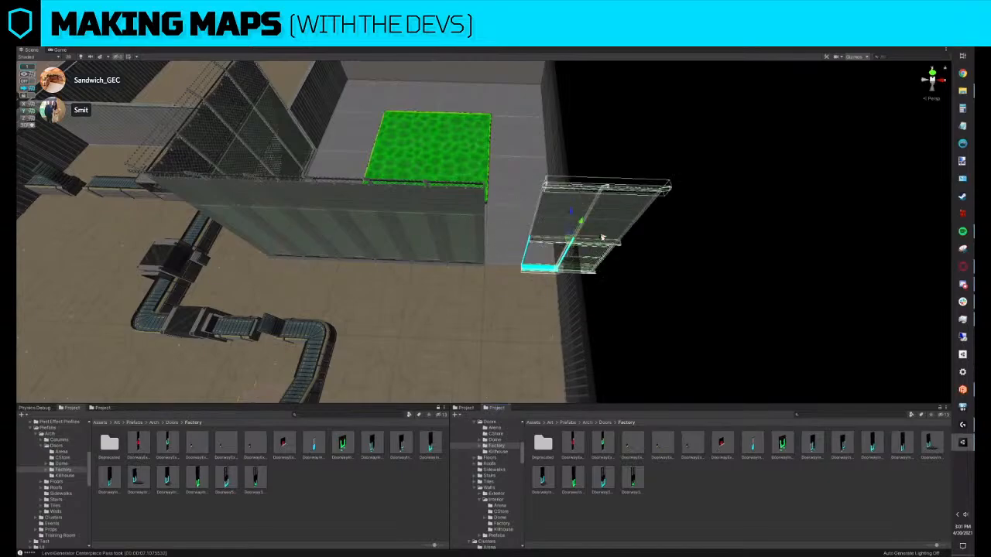
drag(602, 237, 555, 234)
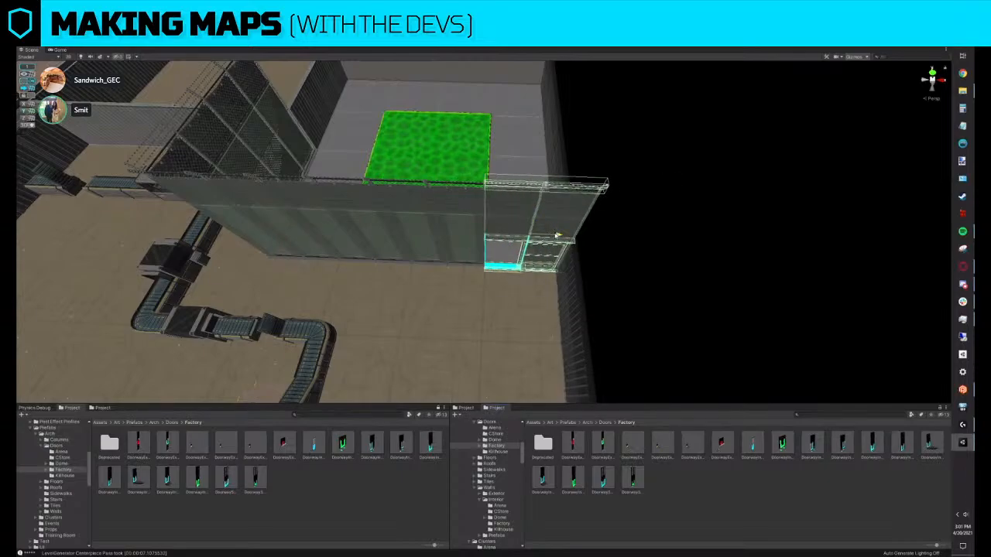
Delete the fence panel beside the new doorway and replace the next one with DoorwayInt_2x2_fence_large_right
click(450, 215)
key(ctrl+shift+r)
middle_drag(446, 231, 442, 227)
key(Delete)
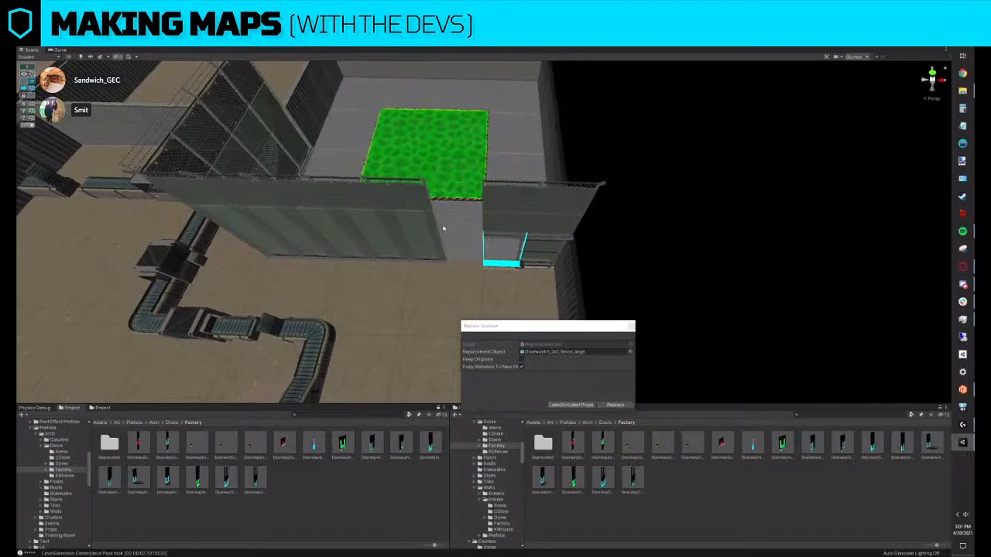
click(420, 220)
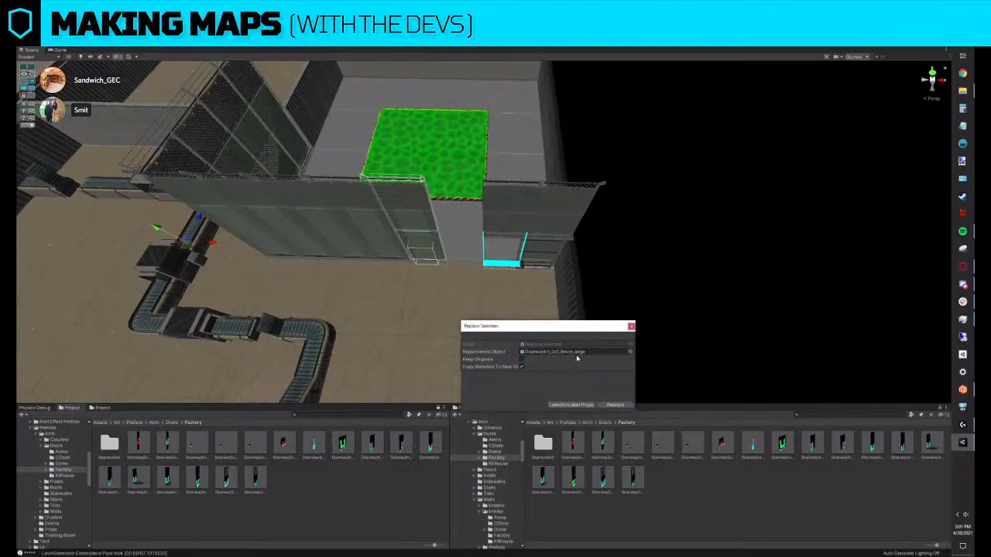
drag(411, 448, 572, 352)
click(615, 405)
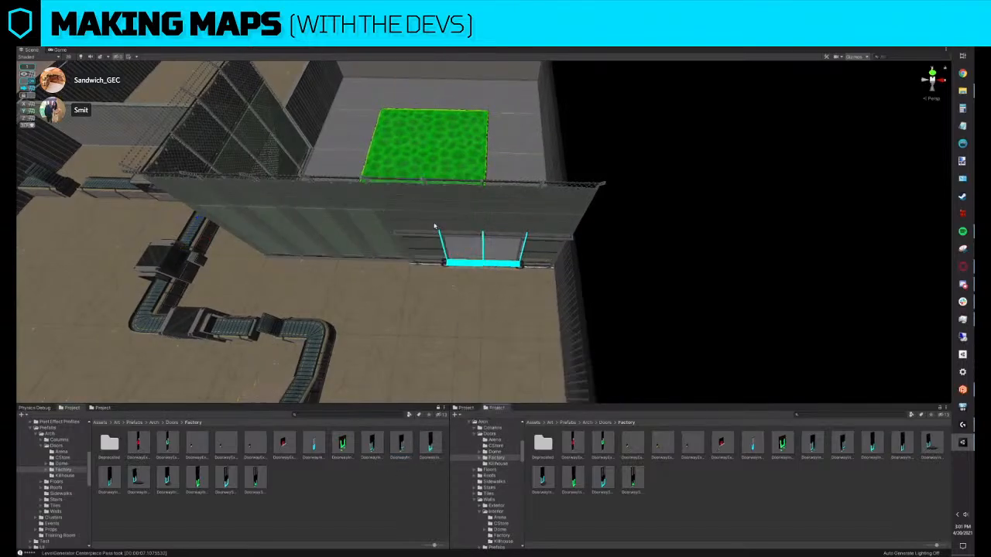
Inspect up close how the two fence doorway halves meet at the toxic room entrance
key(f)
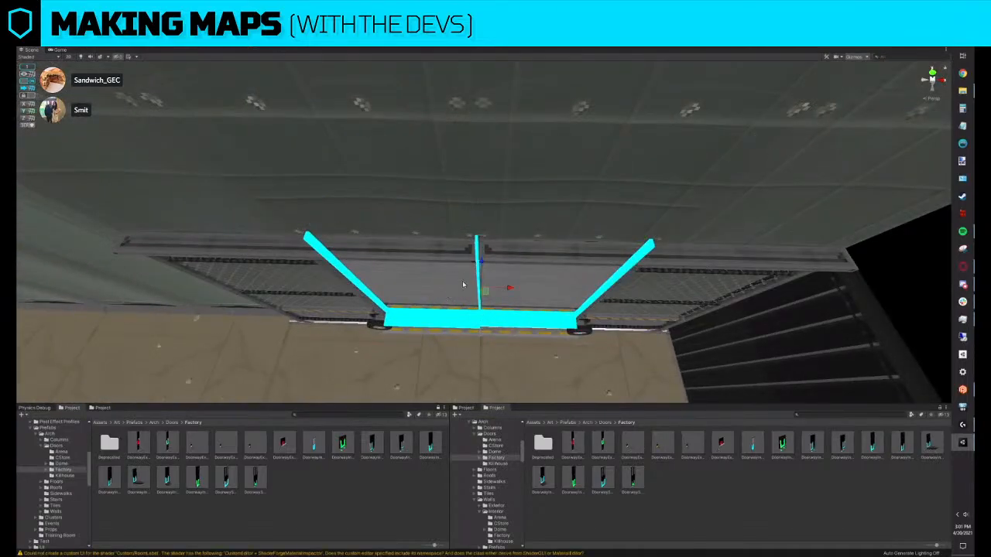
click(389, 270)
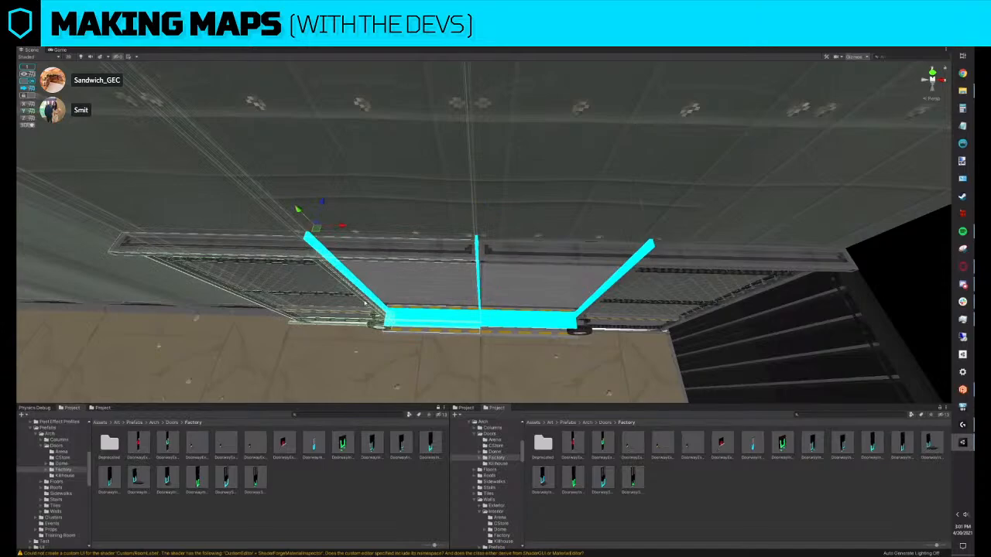
right_drag(365, 302, 430, 281)
click(431, 280)
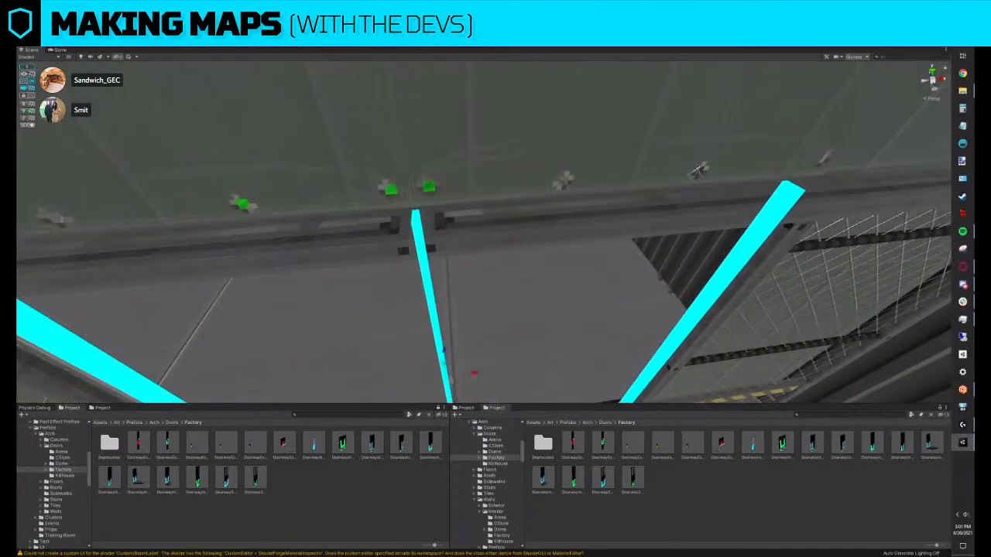
key(alt+shift+a)
Replace a corrugated wall panel between the toxic and storage rooms with the DoorwayInt_2x2 prefab
right_drag(487, 228, 633, 274)
right_drag(539, 217, 449, 204)
click(449, 204)
key(ctrl+r)
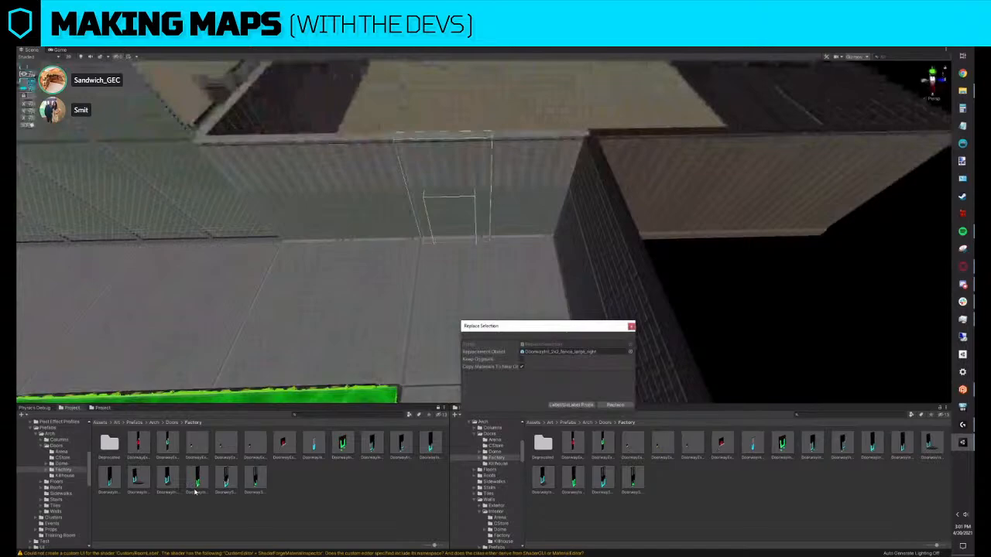
drag(430, 449, 567, 353)
right_drag(531, 235, 531, 226)
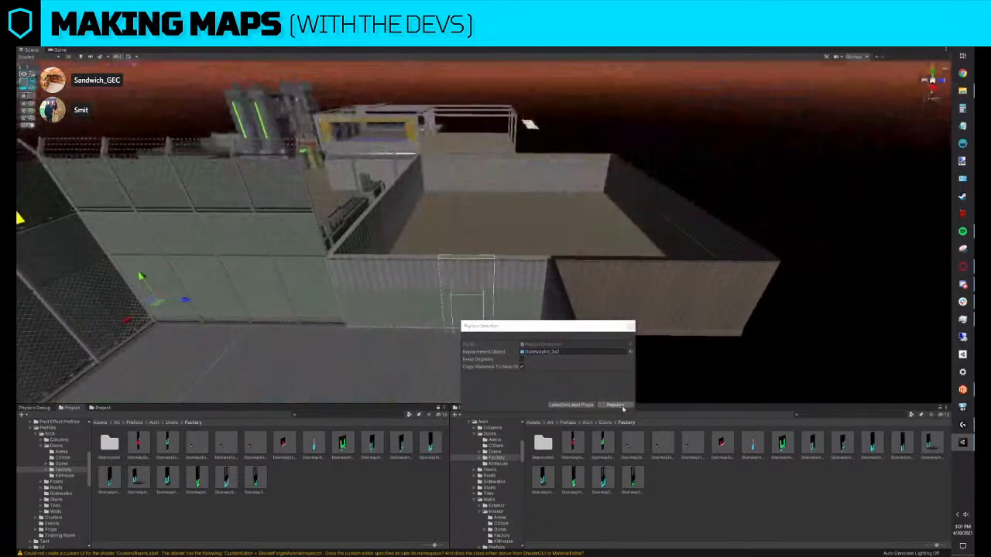
click(109, 481)
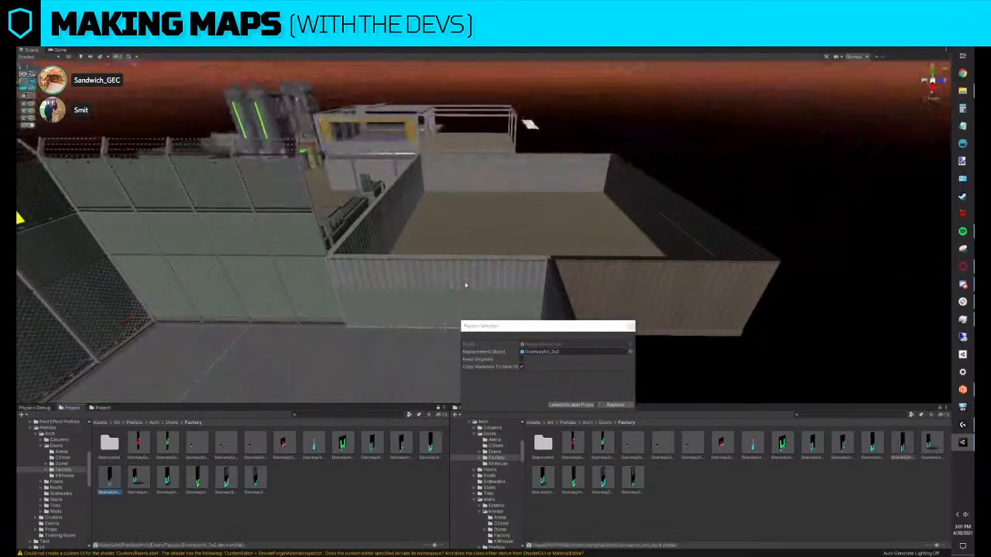
click(466, 286)
click(617, 404)
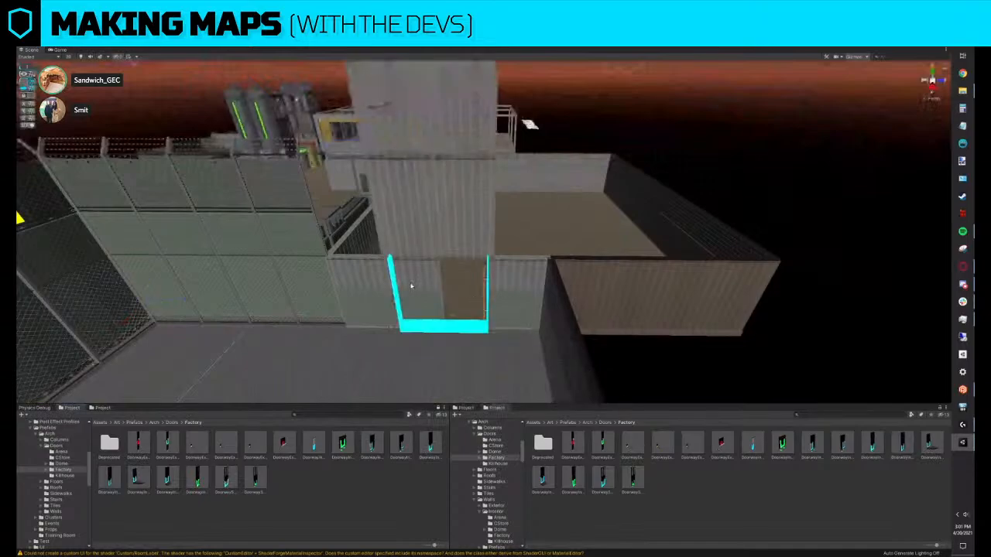
alt+drag(420, 288, 599, 337)
right_drag(598, 337, 474, 322)
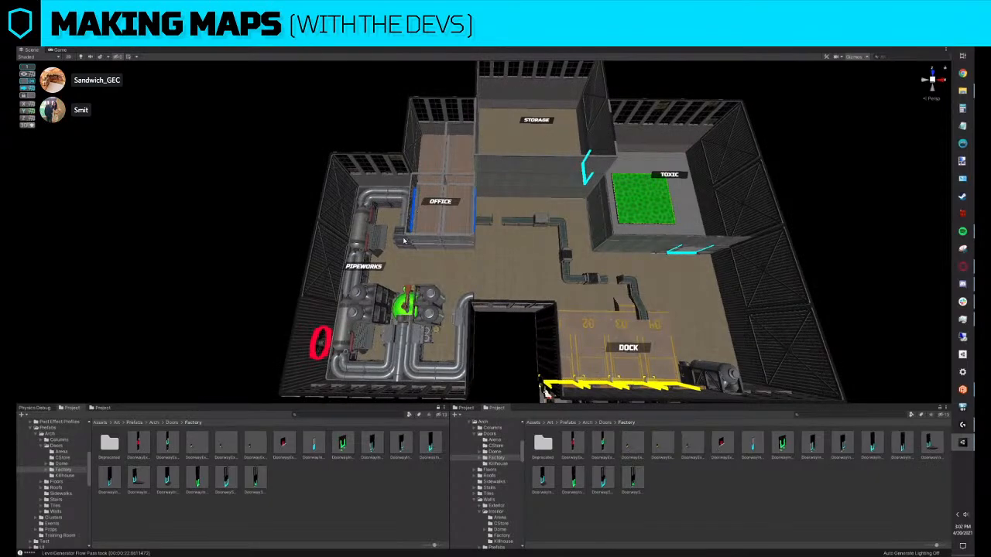
right_drag(405, 286, 507, 225)
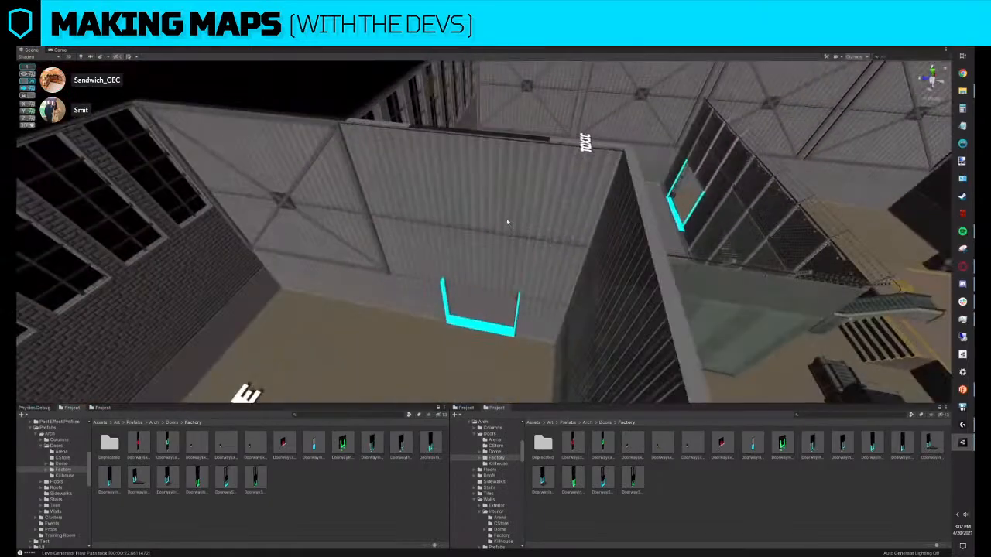
click(495, 287)
drag(485, 256, 497, 242)
key(ctrl+z)
right_drag(498, 243, 484, 333)
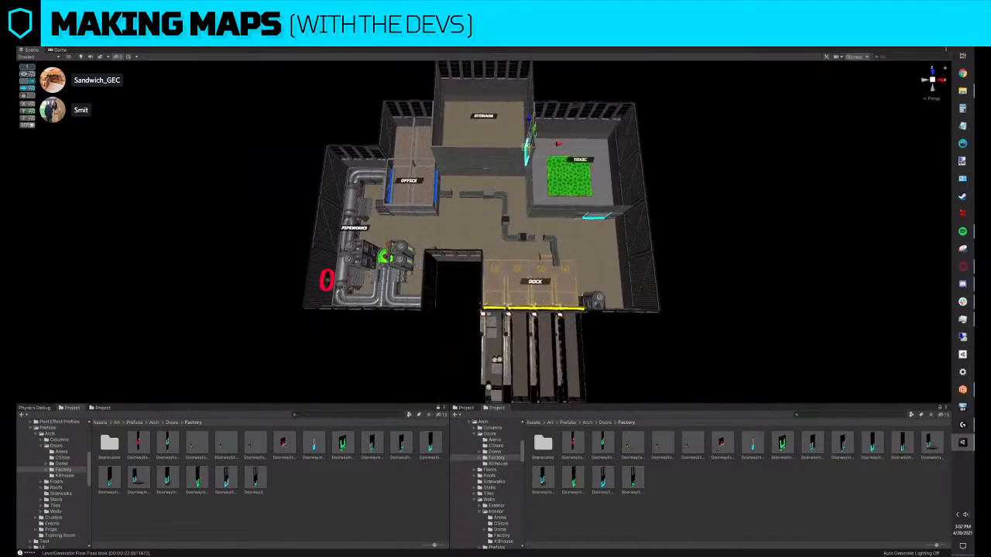
Replace the upper wall panel between the storage room and the office side with the green-marked doorway prefab
right_drag(444, 263, 267, 198)
click(499, 234)
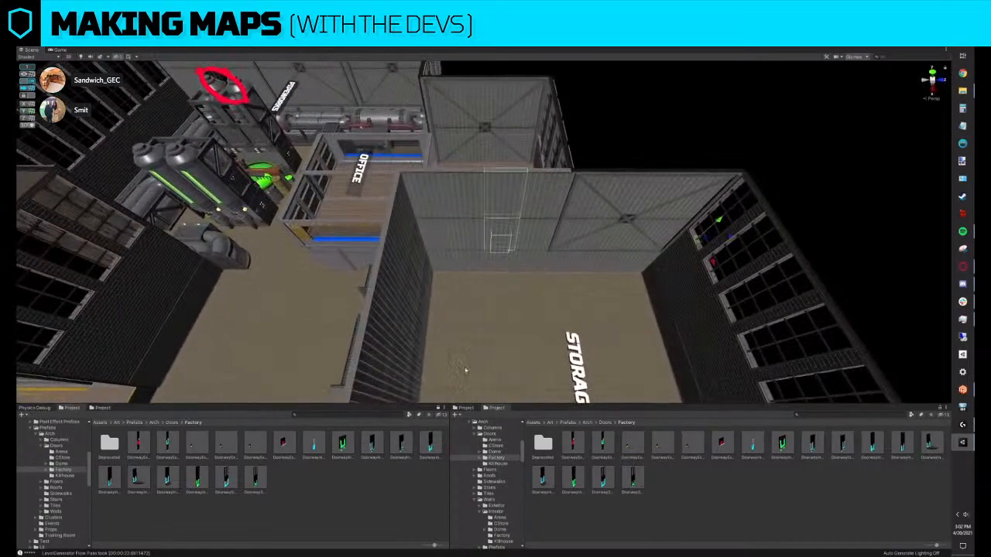
key(ctrl+r)
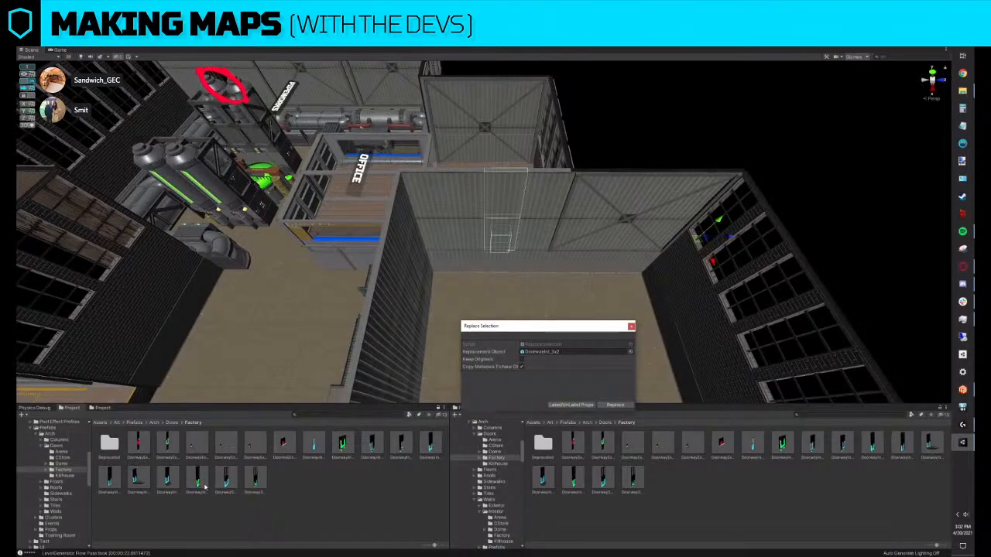
drag(205, 486, 573, 351)
click(627, 406)
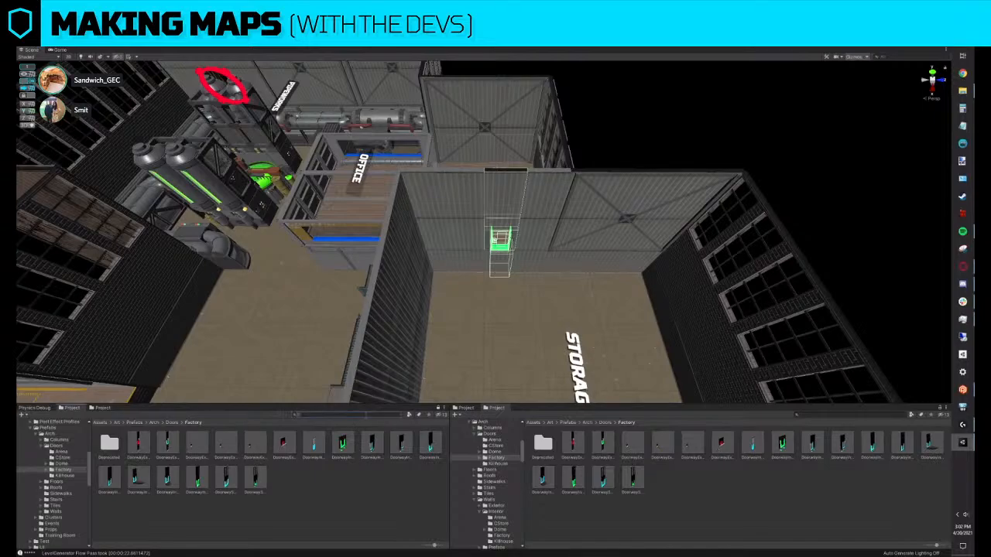
Search the project assets for "2f", look through the matching prefabs, and clear the search
text(2t)
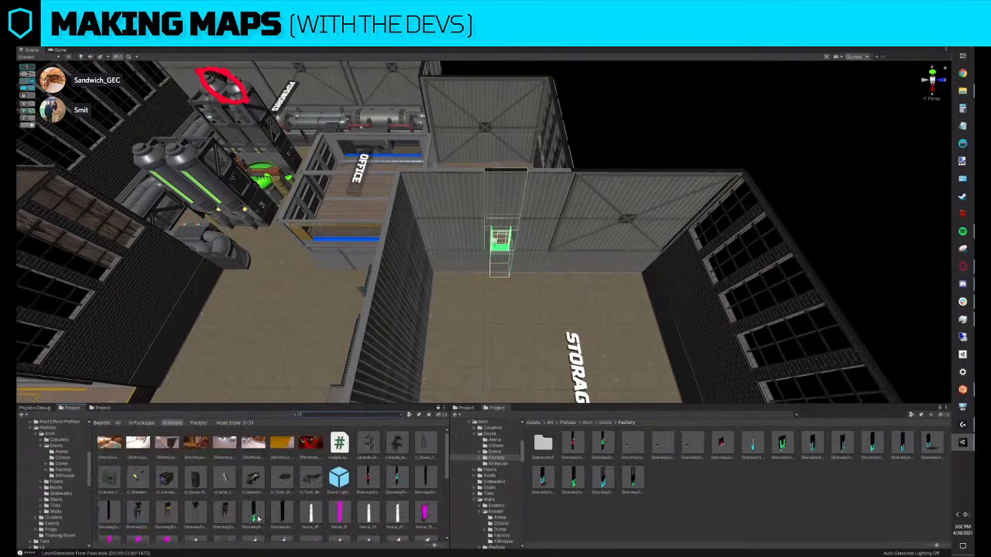
scroll(258, 519, down, 2)
scroll(141, 483, down, 5)
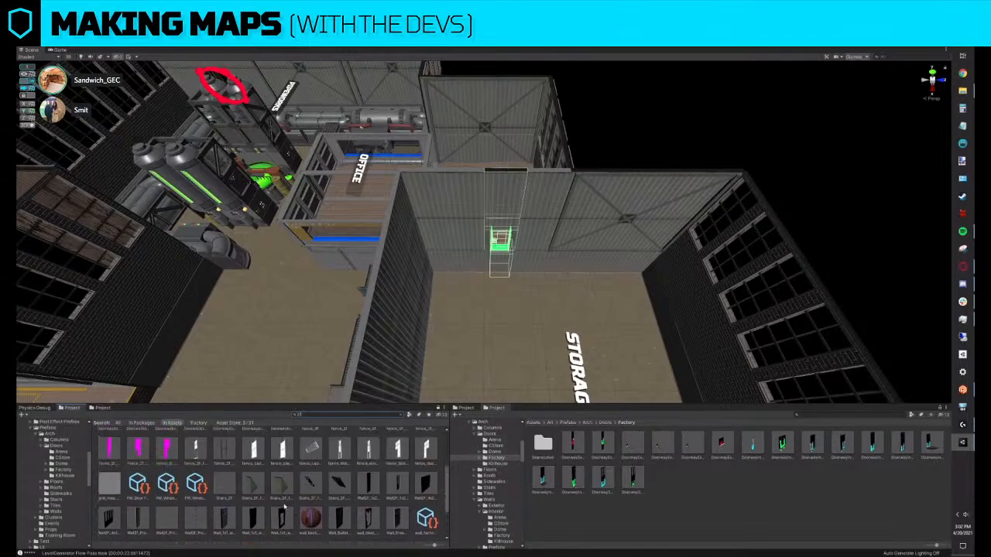
scroll(280, 502, up, 7)
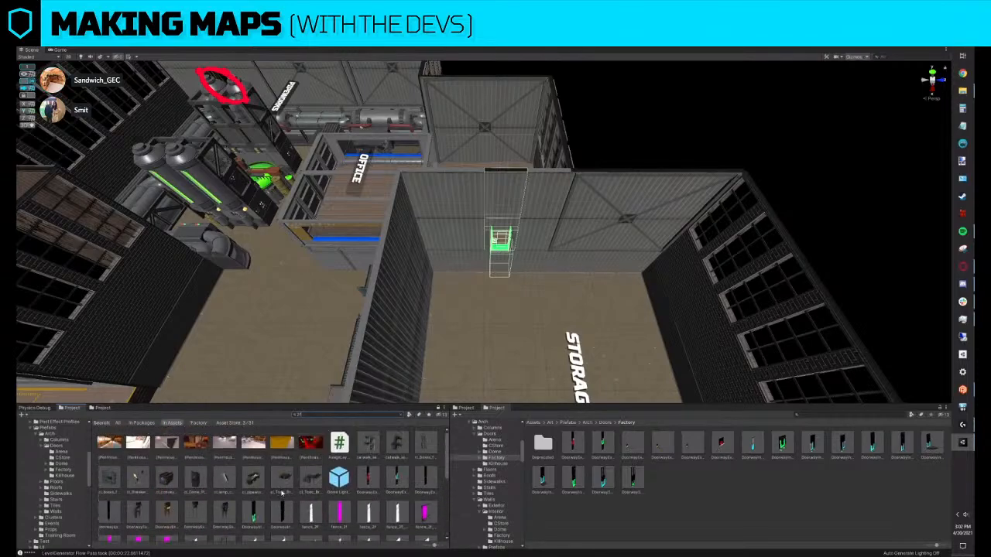
click(400, 415)
right_drag(398, 333, 416, 353)
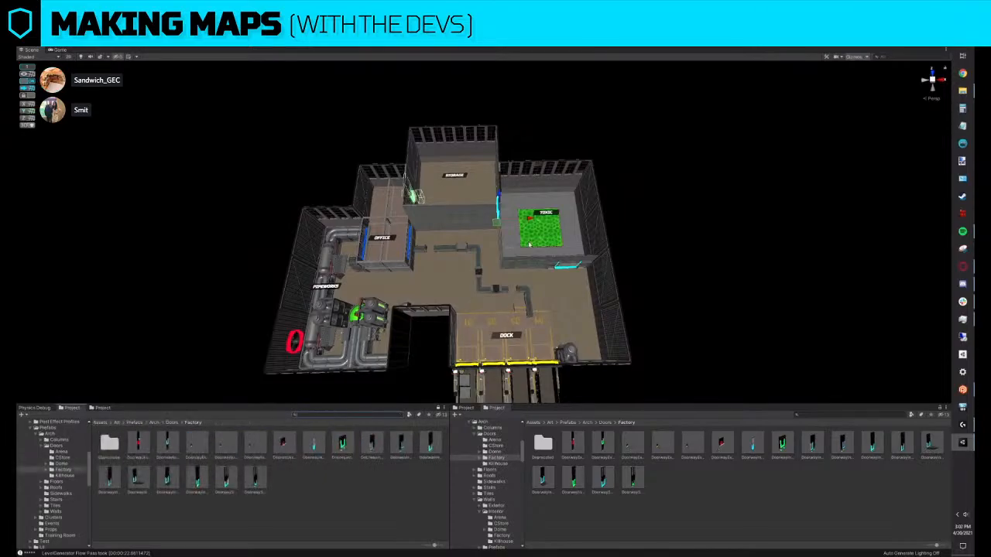
right_drag(530, 245, 513, 235)
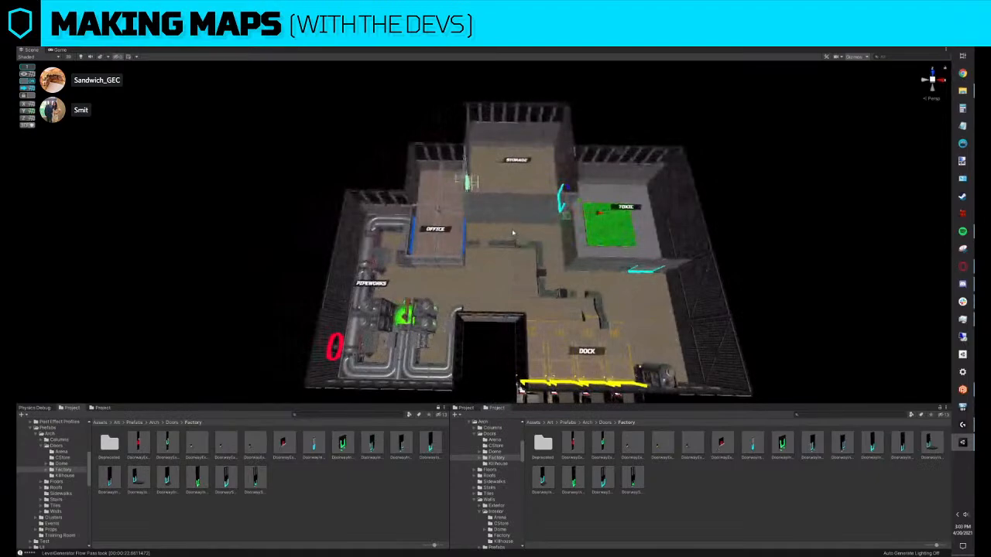
click(519, 223)
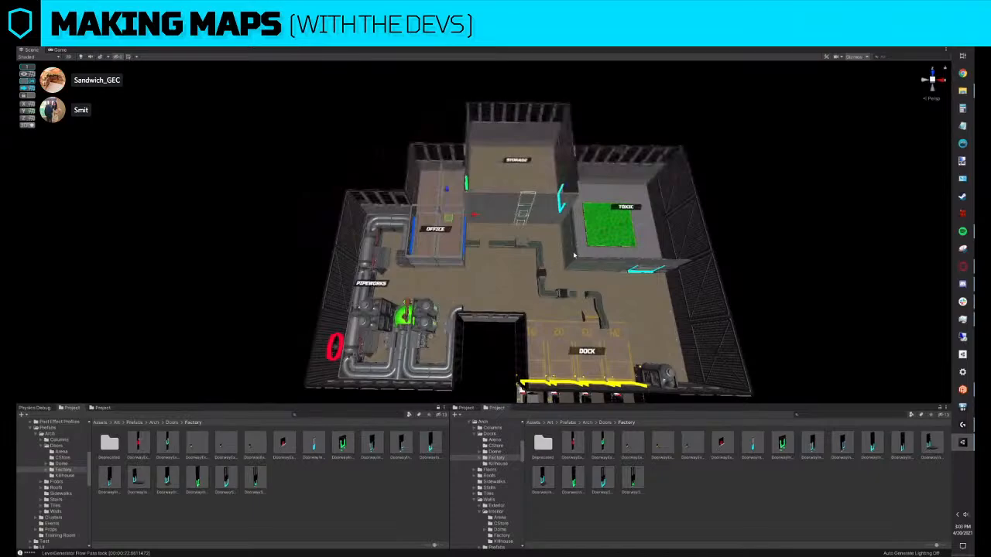
Delete the grey floor tiles on both sides of the green pool in the toxic room
scroll(574, 255, up, 8)
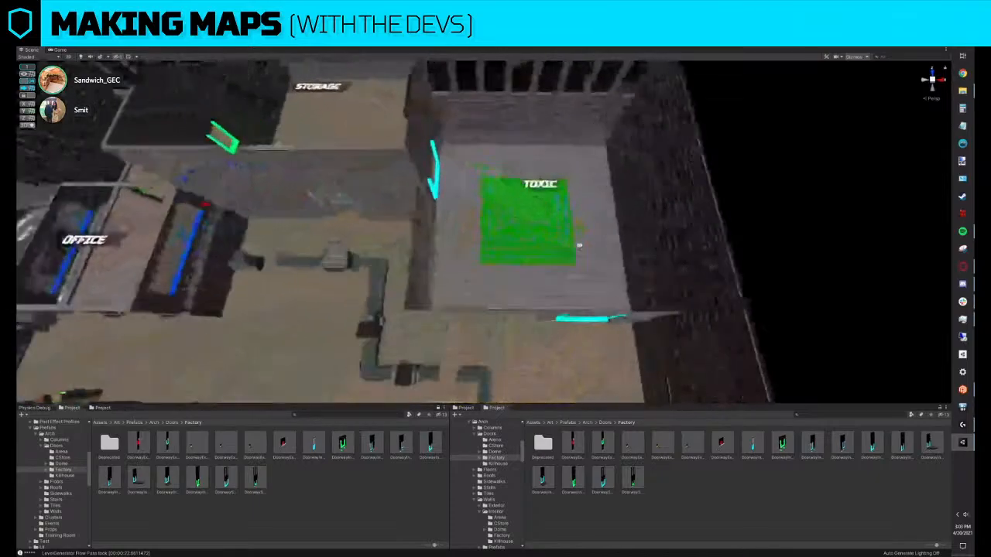
right_drag(580, 247, 452, 274)
alt+drag(451, 274, 287, 186)
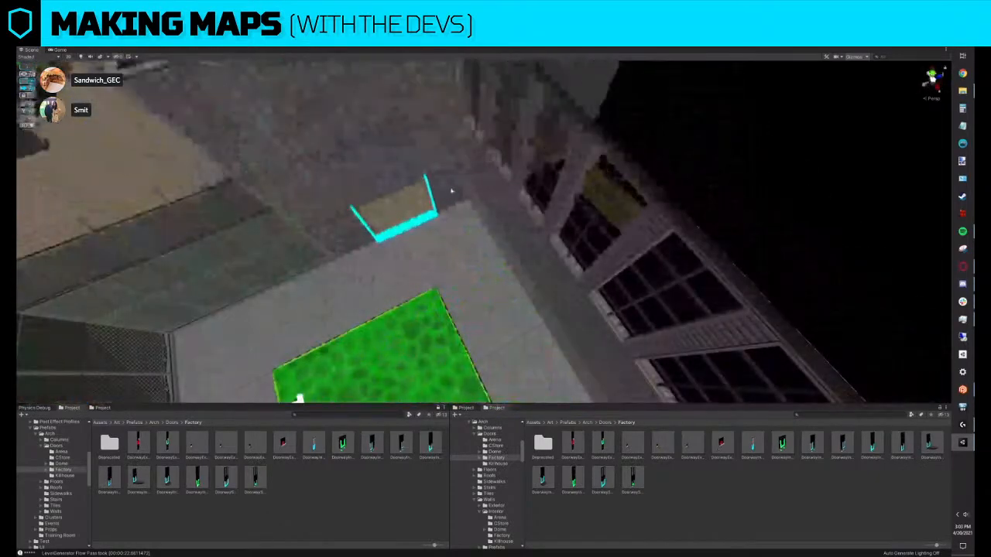
alt+drag(452, 191, 416, 279)
click(476, 212)
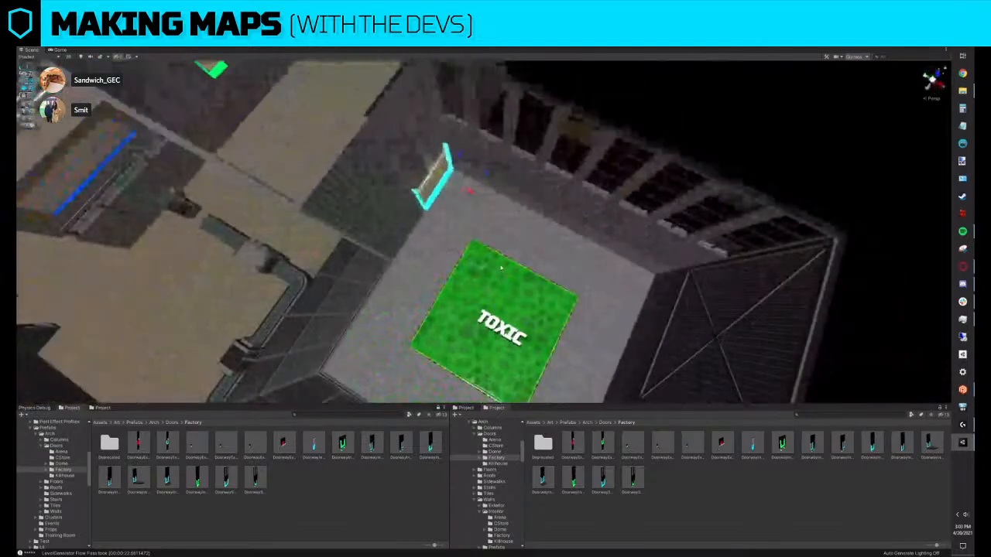
alt+drag(333, 298, 572, 259)
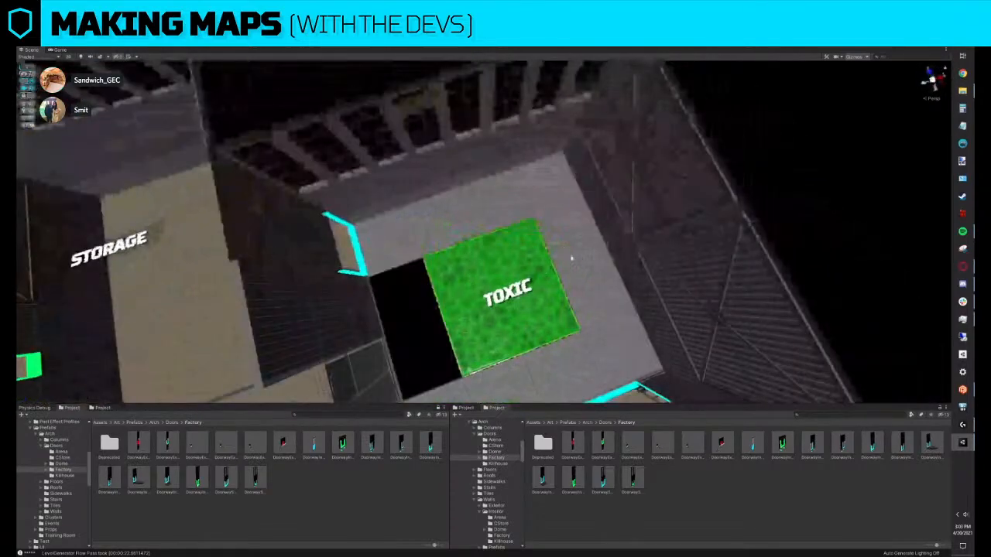
click(585, 282)
key(Delete)
click(560, 281)
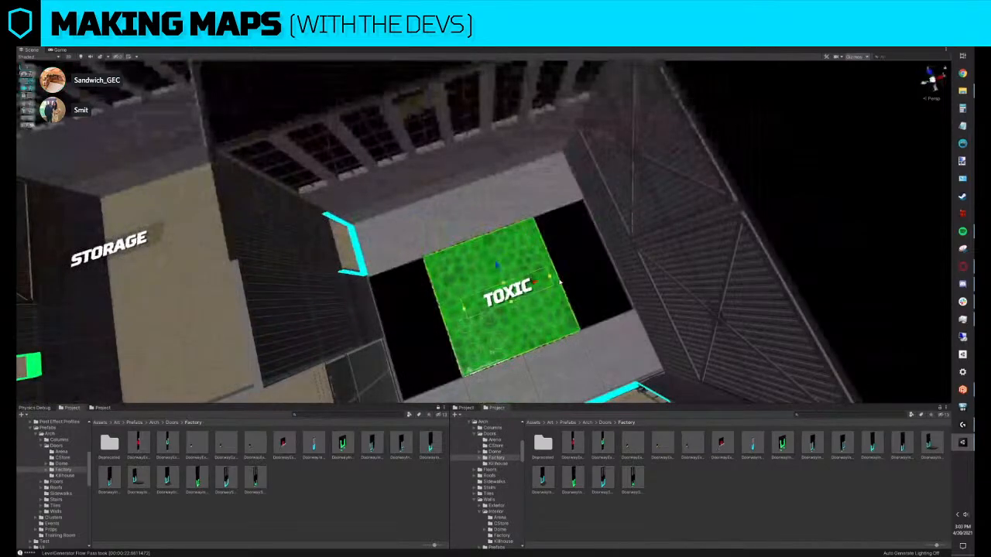
Move the toxic pool floor against the outer wall and duplicate it across the gap so it spans the room's full width
click(542, 268)
alt+drag(542, 268, 611, 293)
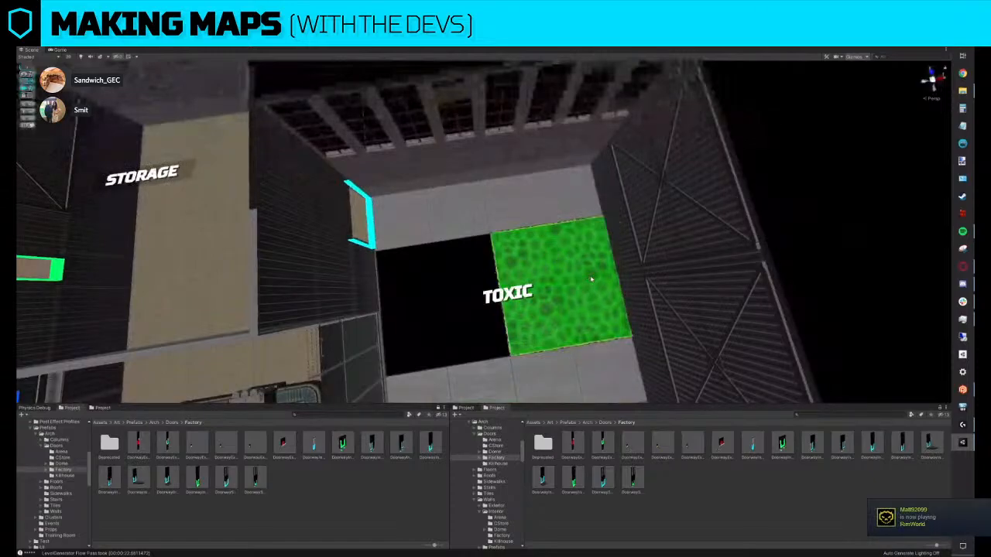
drag(588, 279, 462, 294)
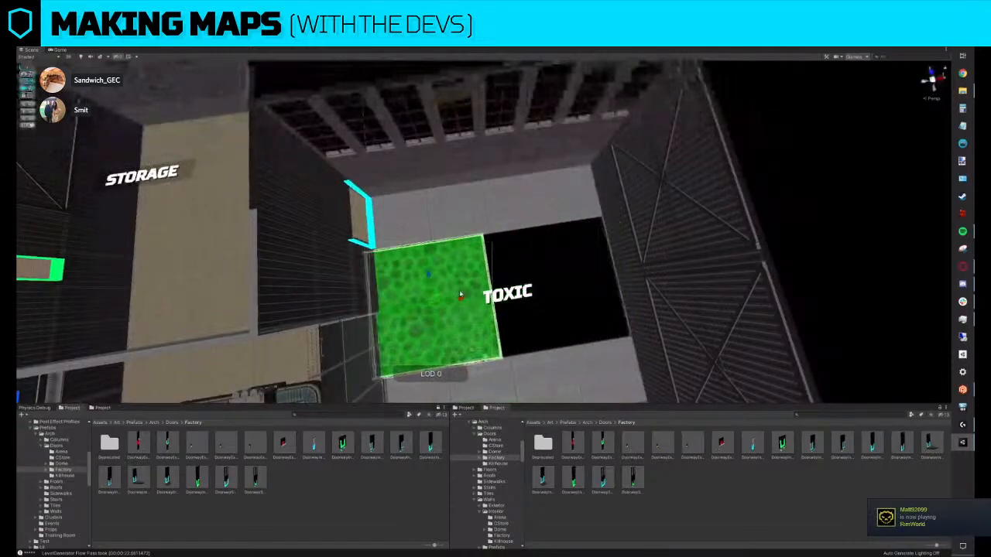
key(ctrl+z)
key(ctrl+d)
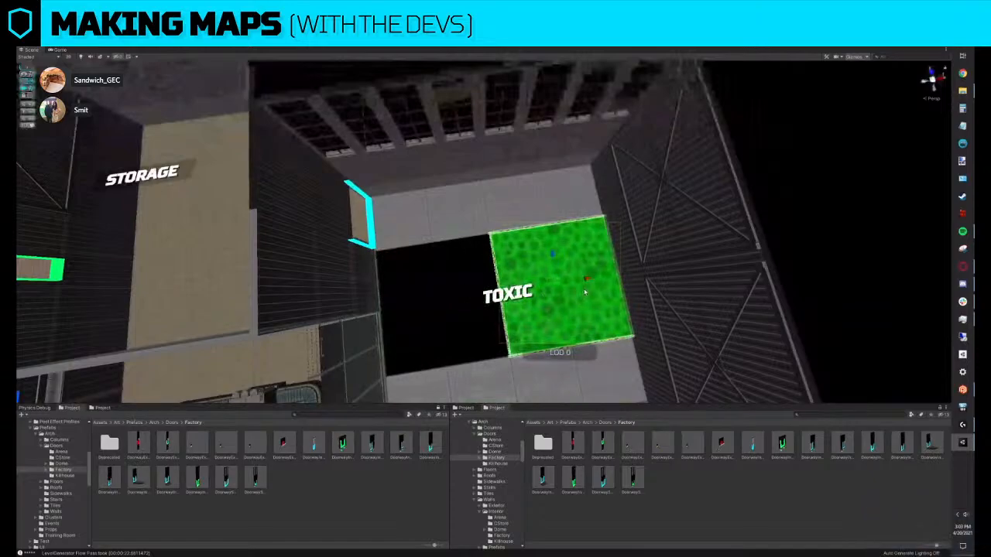
drag(586, 280, 467, 296)
scroll(556, 288, down, 10)
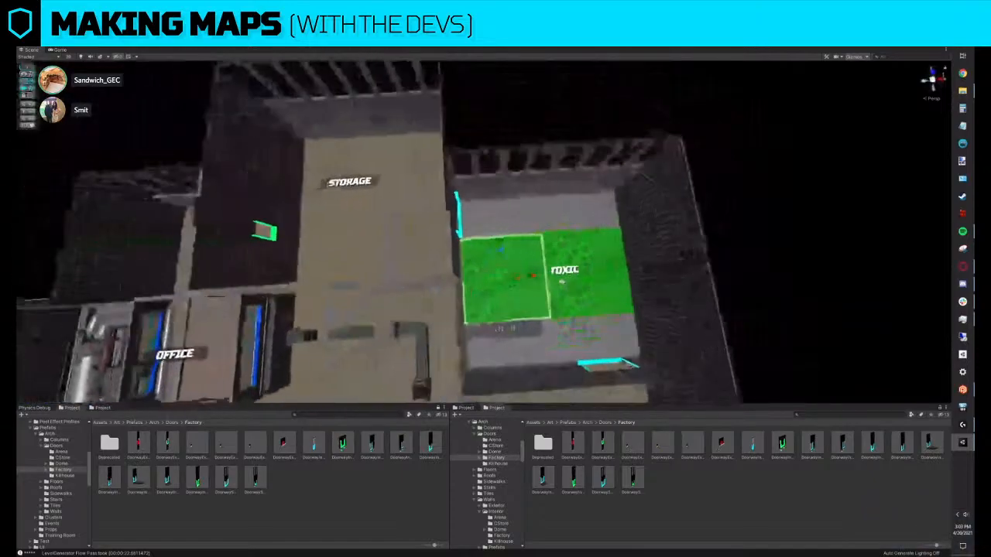
Move the green pipeworks centerpiece across the room toward the inner wall on the dock side
scroll(556, 288, down, 3)
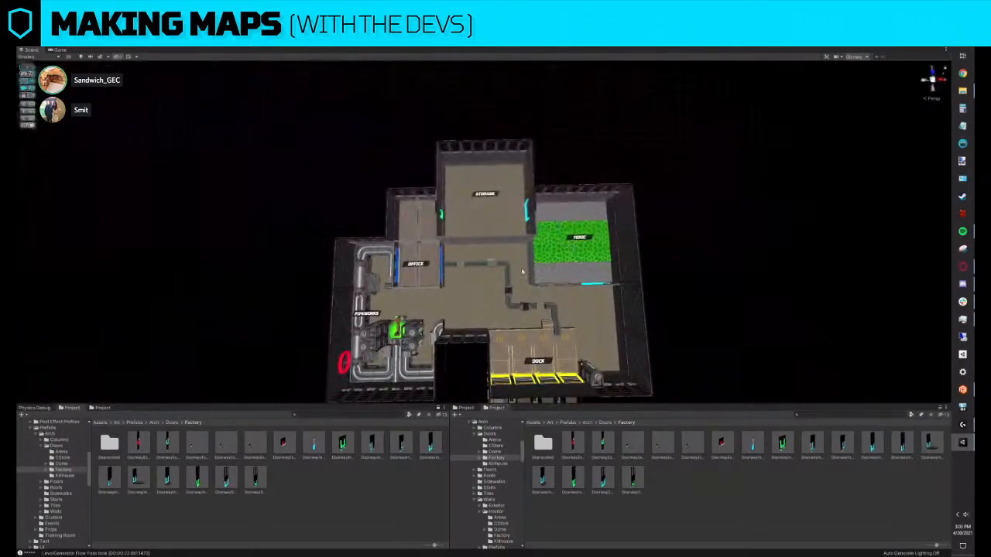
click(397, 333)
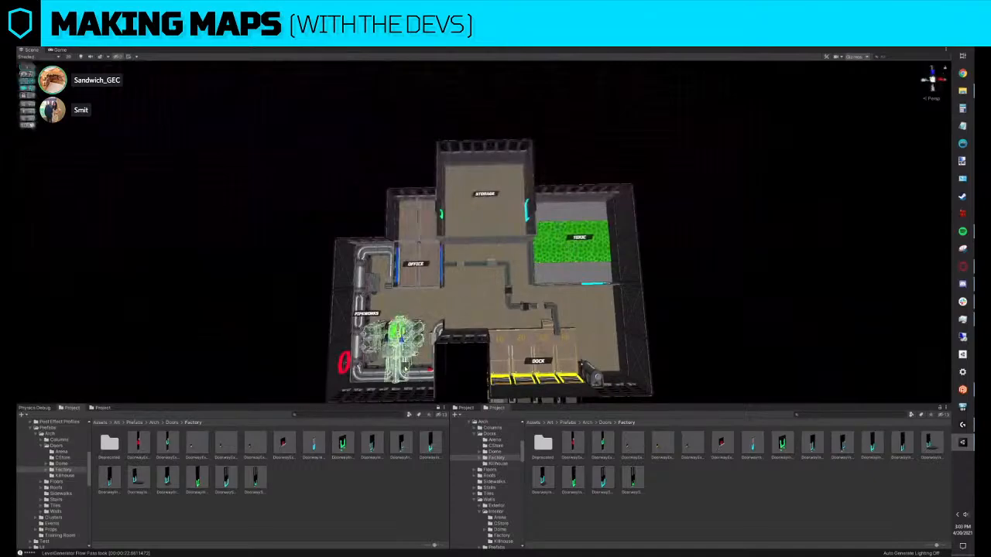
drag(396, 341, 426, 361)
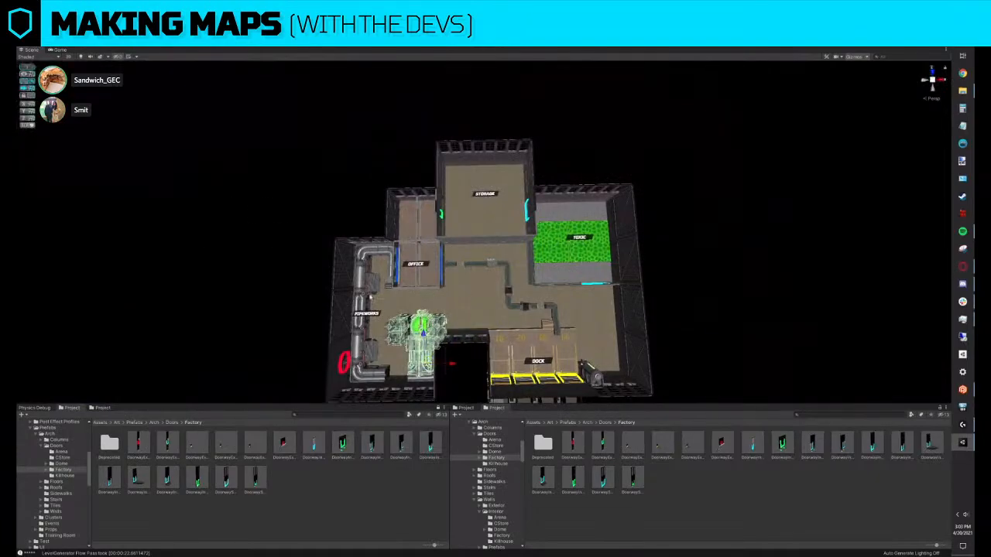
scroll(427, 361, up, 3)
middle_drag(426, 361, 436, 336)
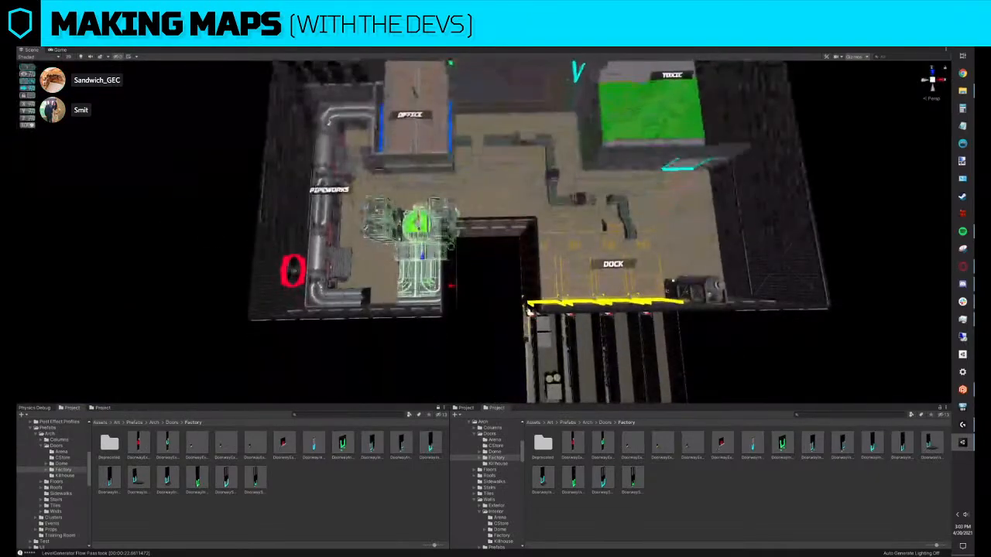
Set the pipeworks centerpiece island prefab from the Pipeworks clusters folder as the Replace Selection object
click(506, 238)
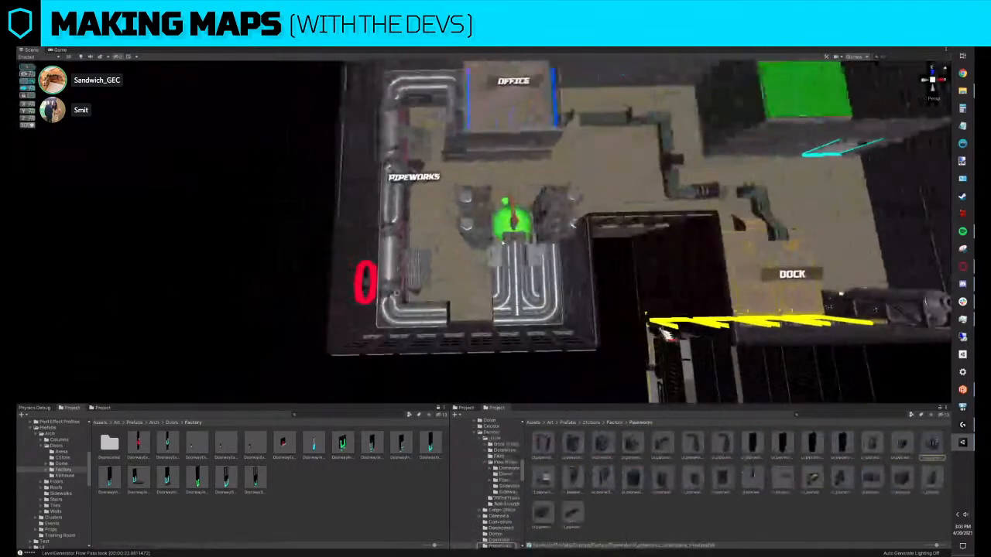
click(871, 445)
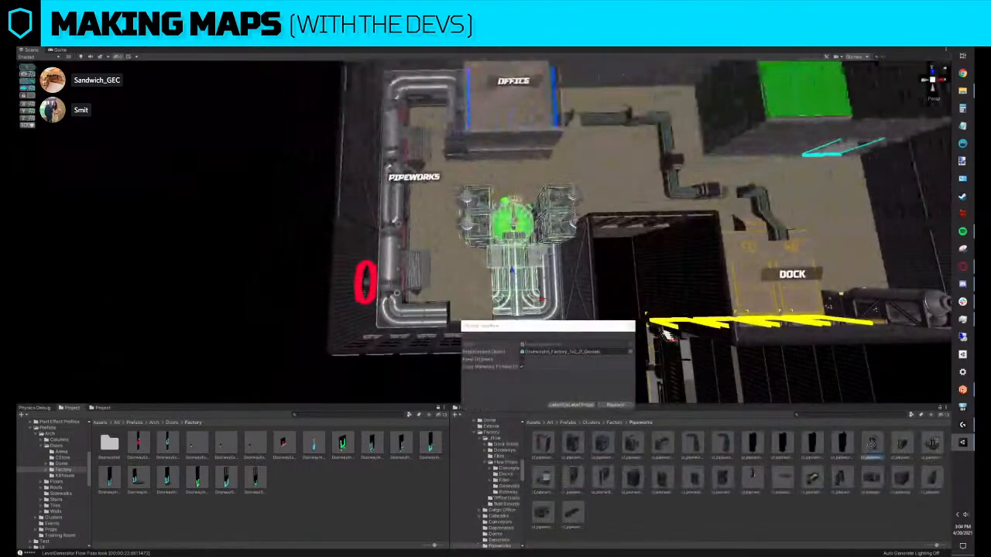
drag(867, 443, 562, 354)
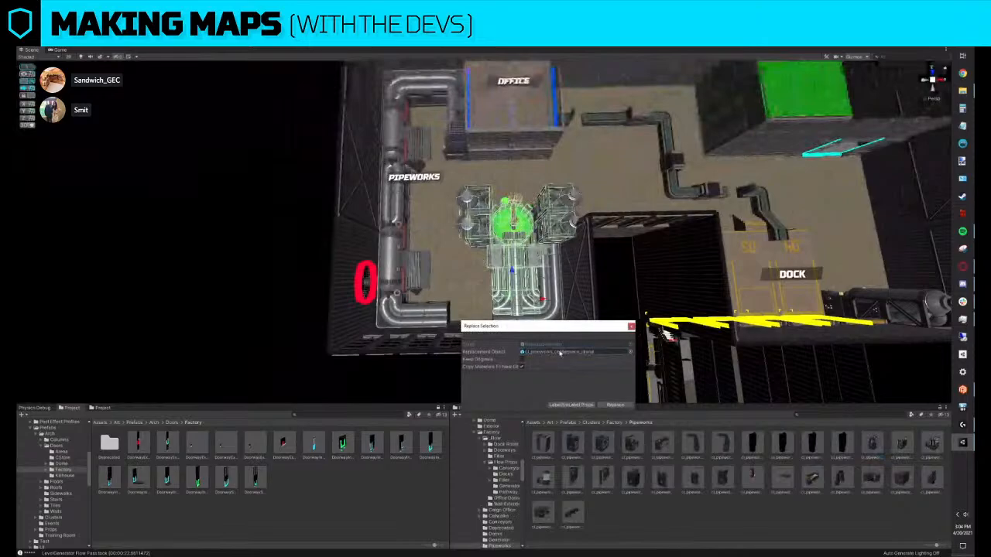
Delete the old green pipeworks centerpiece and duplicate a straight pipe section to fill the run along the windowed wall
key(w)
right_drag(707, 344, 552, 259)
key(Delete)
click(552, 258)
key(ctrl+d)
drag(562, 267, 501, 267)
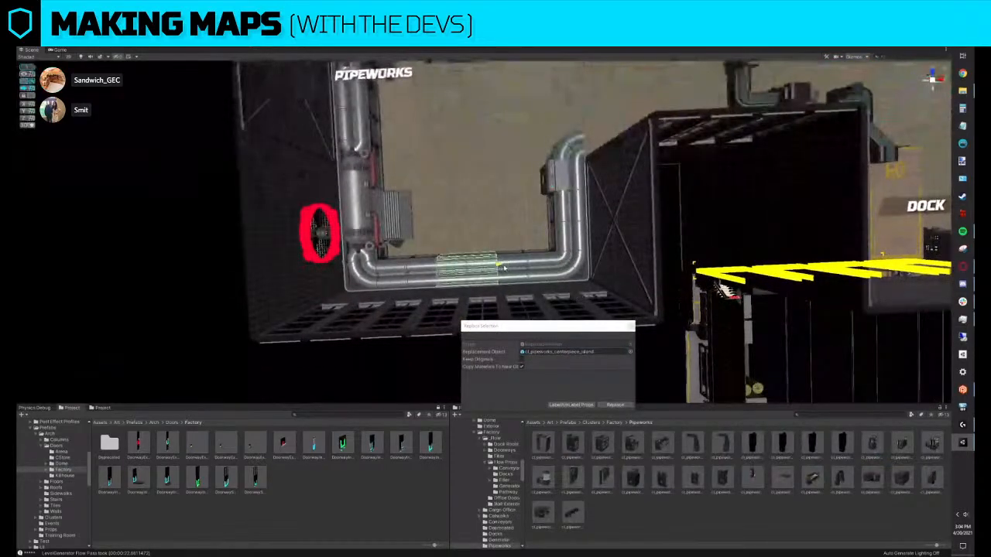
Replace the spare pipe section on the pipeworks floor with the centerpiece island, turn it a quarter turn and shift it off the pipes
right_drag(546, 274, 570, 296)
click(615, 405)
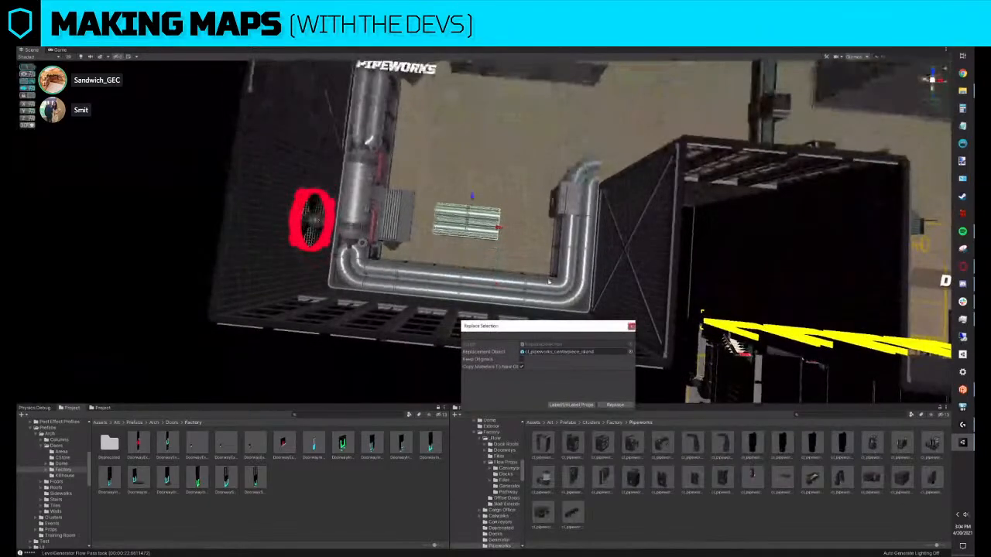
click(631, 326)
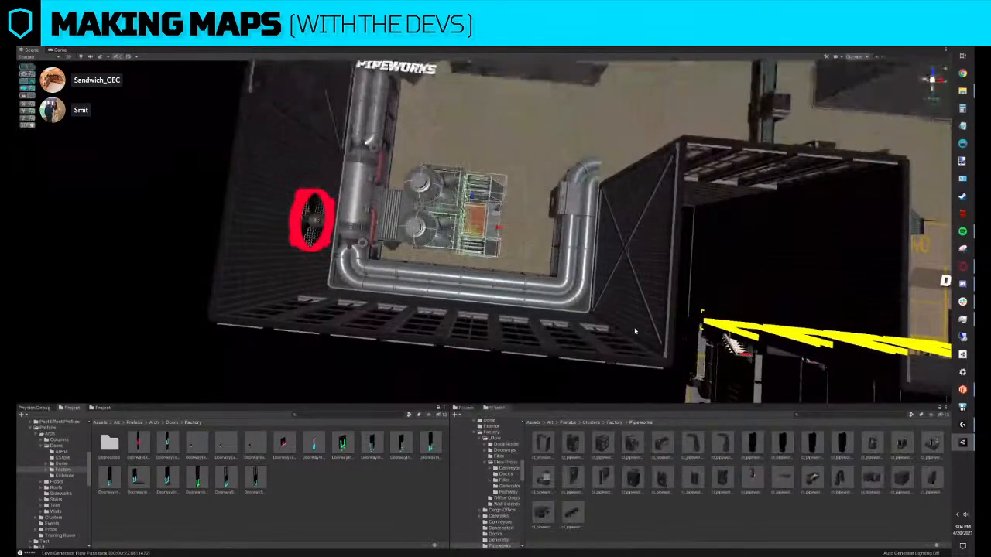
key(r)
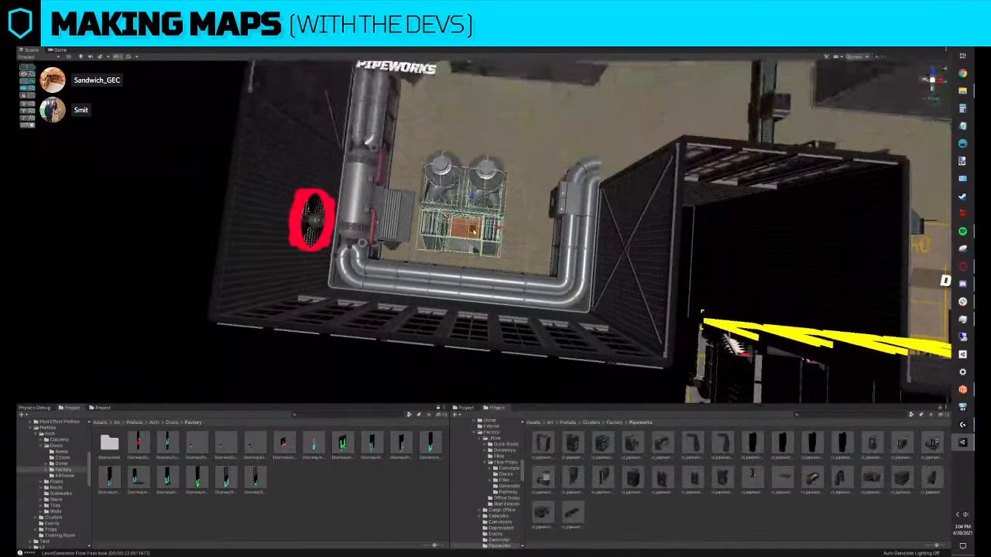
drag(474, 232, 480, 210)
Rotate the horizontal tank section on the pipeworks side wall and move it in front of the windowed wall's pipe run
click(403, 227)
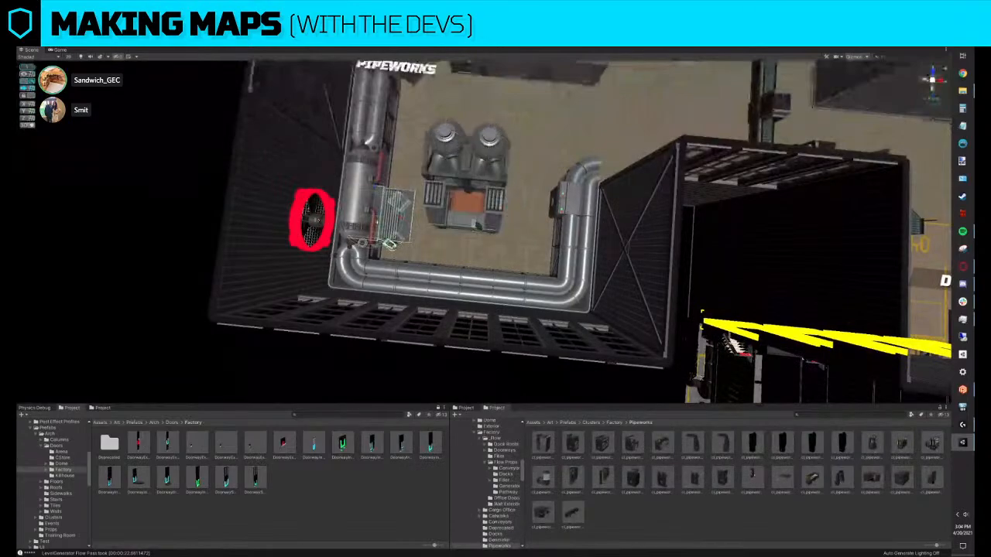
right_drag(391, 244, 436, 262)
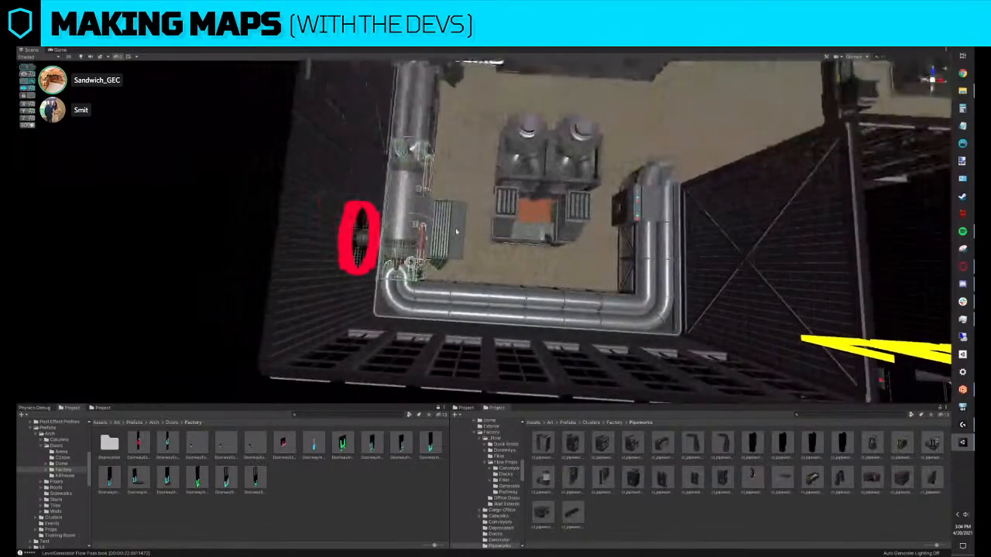
scroll(470, 242, down, 3)
drag(462, 240, 596, 246)
key(w)
drag(453, 224, 501, 260)
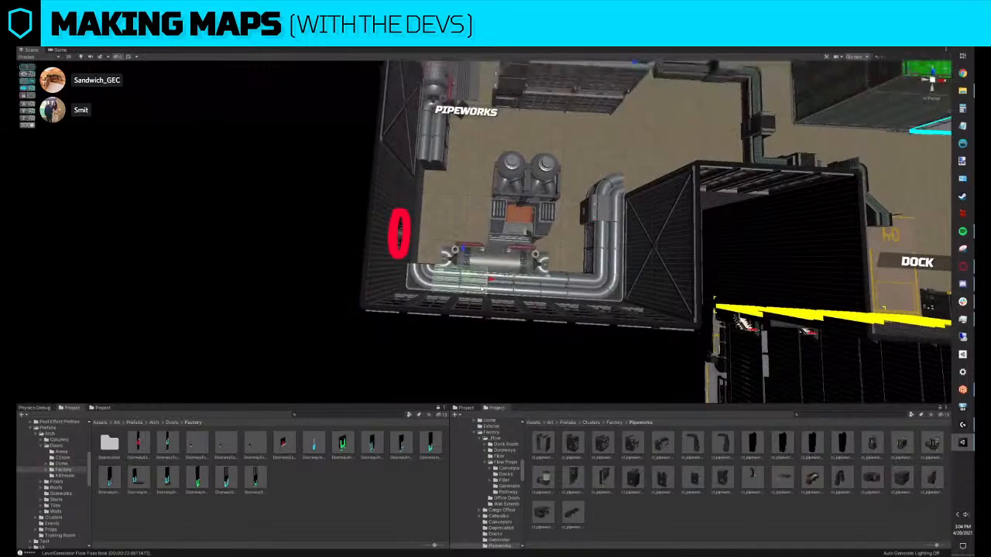
Rearrange the straight pipes along the side wall and slot the tank section into the windowed wall's pipe gap
drag(519, 296, 442, 332)
drag(484, 277, 425, 210)
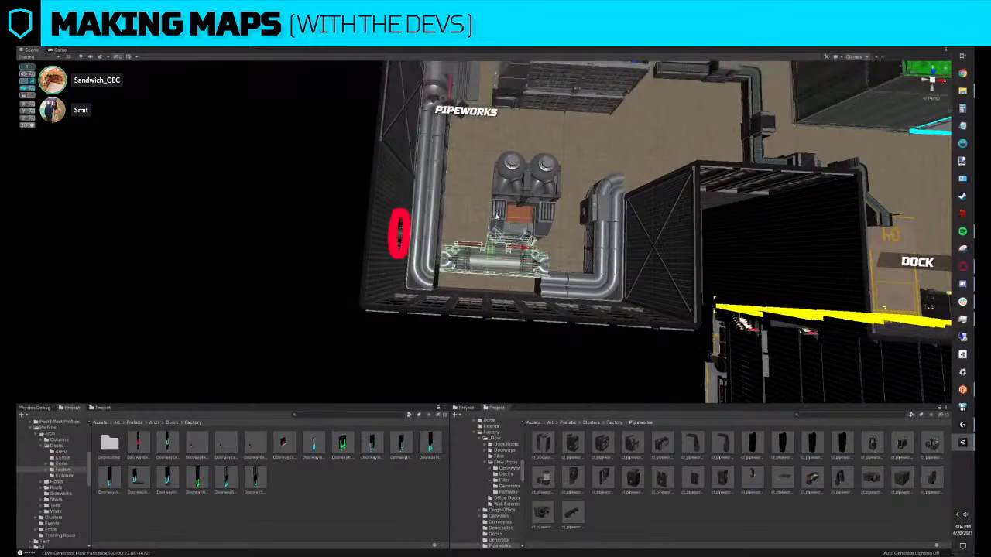
scroll(603, 189, up, 3)
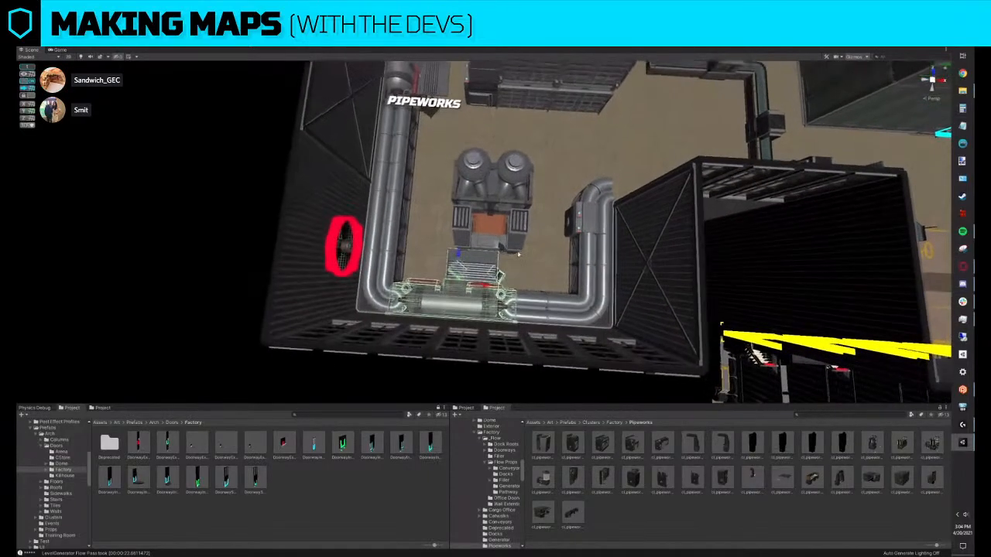
Reposition the centerpiece island and duplicate its orange machine unit onto the grate beside the tank section
click(503, 203)
drag(533, 220, 546, 172)
click(474, 209)
alt+drag(475, 209, 486, 255)
key(ctrl+d)
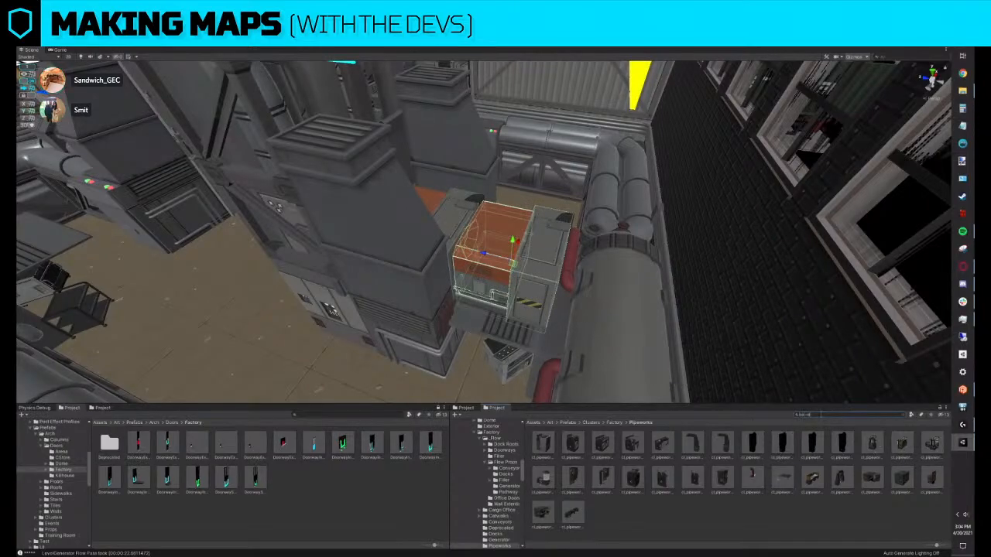
Search the assets for an oil drum and replace the duplicated machine unit with the green-filled drum prefab
key(ctrl+shift+r)
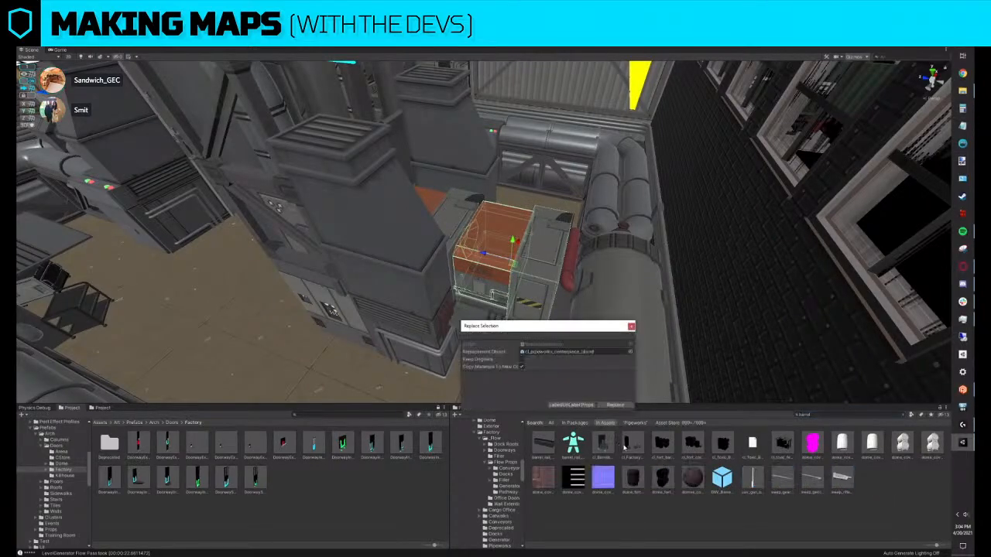
click(805, 415)
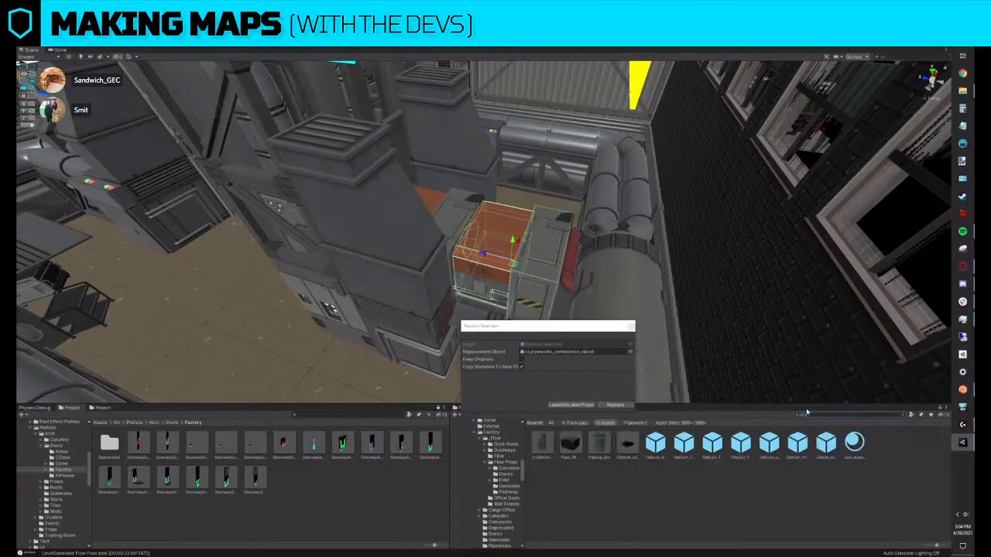
click(597, 450)
drag(597, 450, 590, 362)
click(615, 405)
click(510, 258)
scroll(510, 258, up, 3)
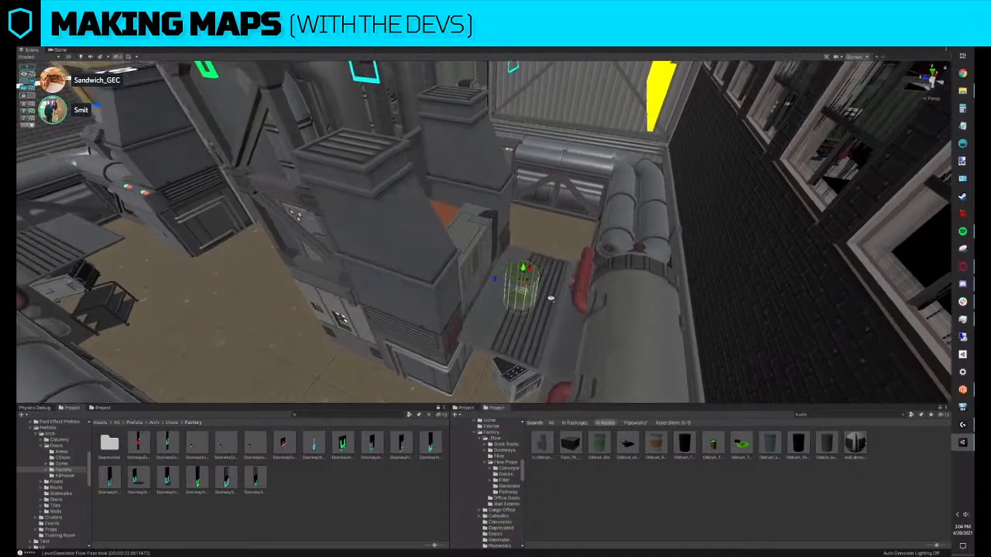
Search the assets for "pallet" and replace the green-filled drum on the grate with a wooden pallet prefab
alt+drag(549, 297, 559, 195)
click(810, 416)
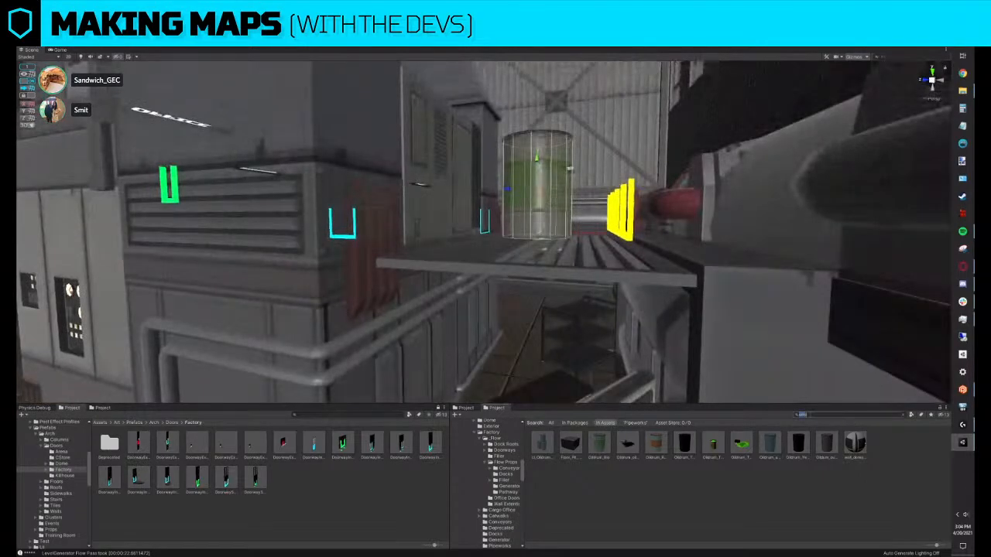
text(pallet)
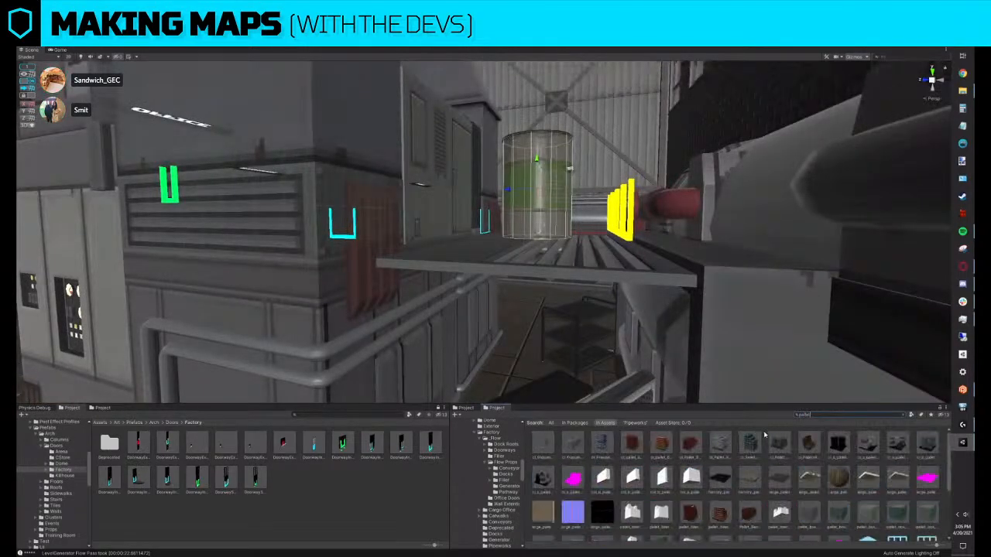
key(ctrl+shift+r)
drag(748, 478, 560, 356)
click(614, 405)
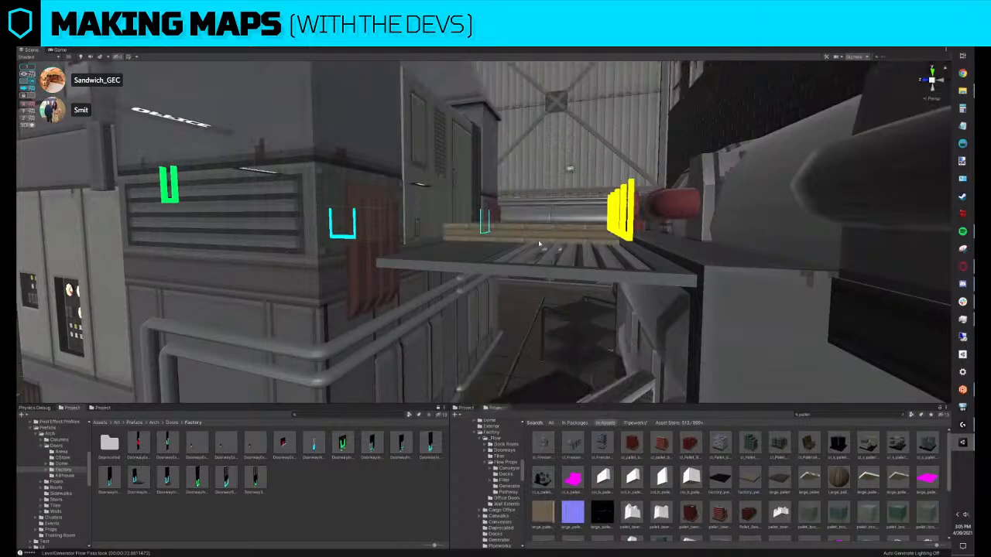
Stack a copy of the wooden pallet on the grate and replace it with the miscellaneous crate-loaded pallet prefab
click(540, 245)
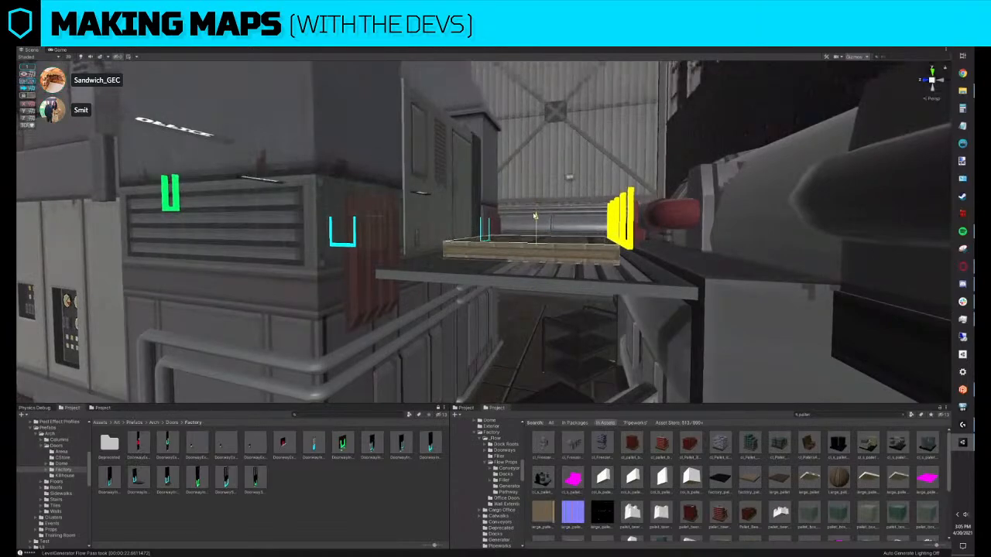
alt+drag(536, 209, 211, 229)
drag(489, 254, 531, 178)
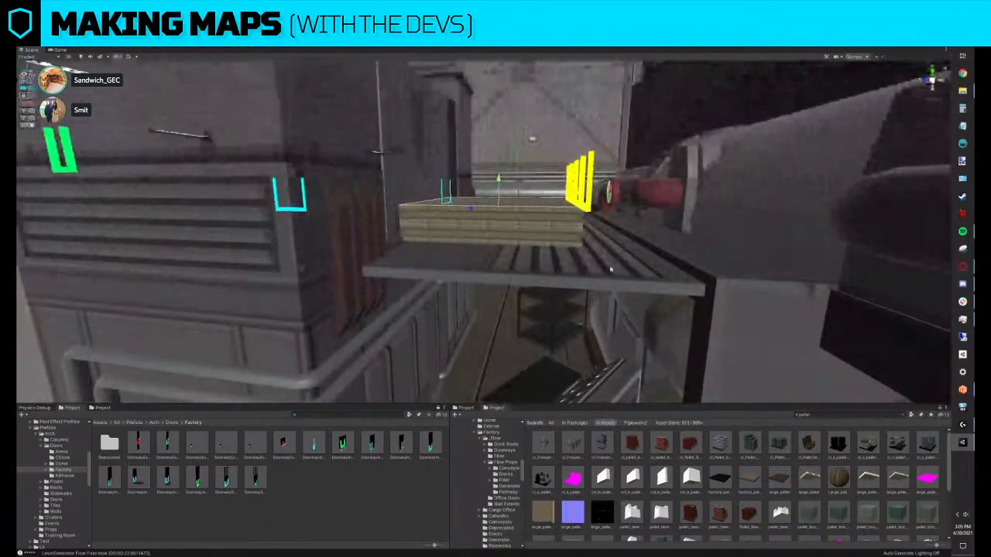
key(ctrl+shift+r)
drag(864, 450, 565, 352)
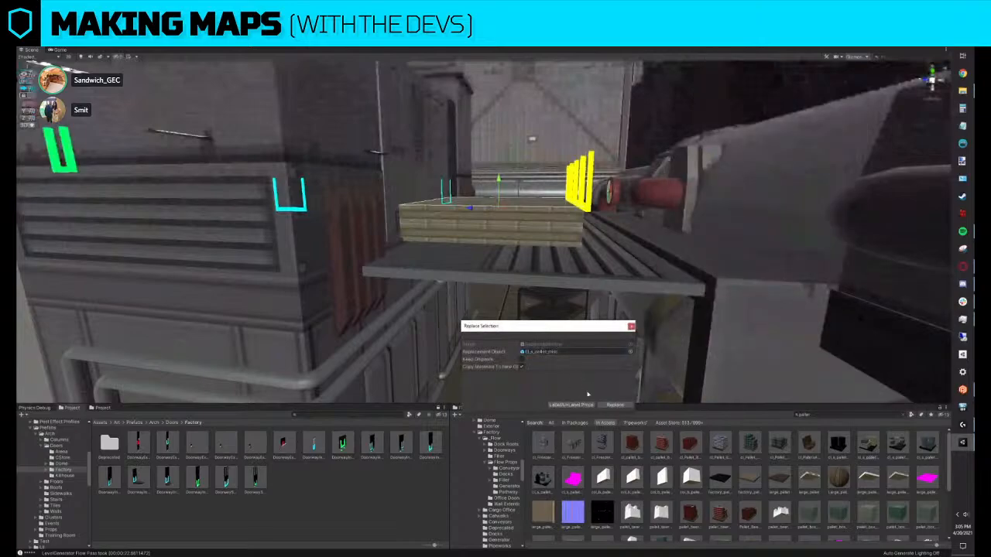
click(612, 404)
Settle the crate-loaded pallet on the grate beside the tank section and adjust its tall crate's position
click(475, 149)
drag(499, 96, 329, 349)
alt+drag(442, 198, 402, 197)
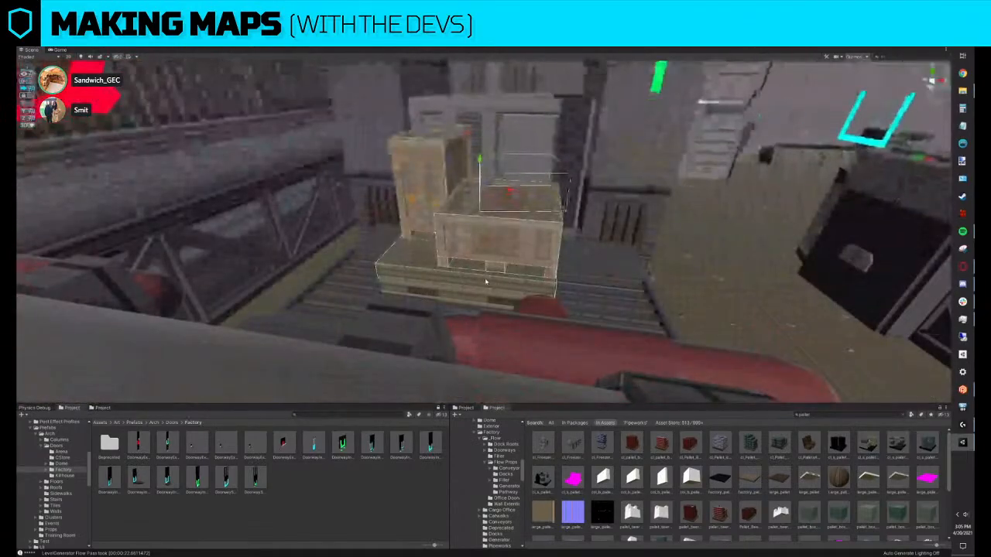
alt+drag(532, 271, 403, 336)
drag(491, 178, 493, 188)
alt+drag(433, 209, 797, 233)
click(448, 269)
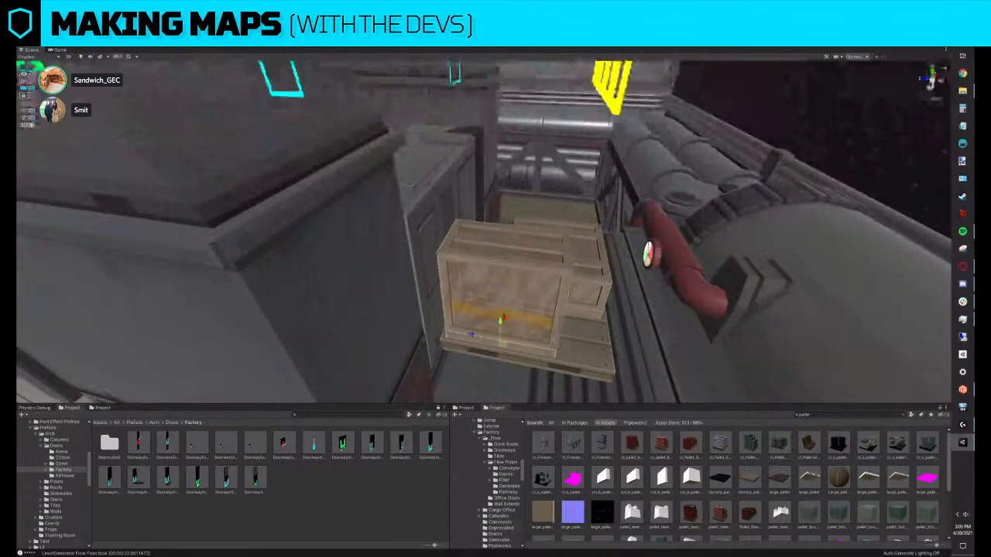
drag(508, 285, 505, 264)
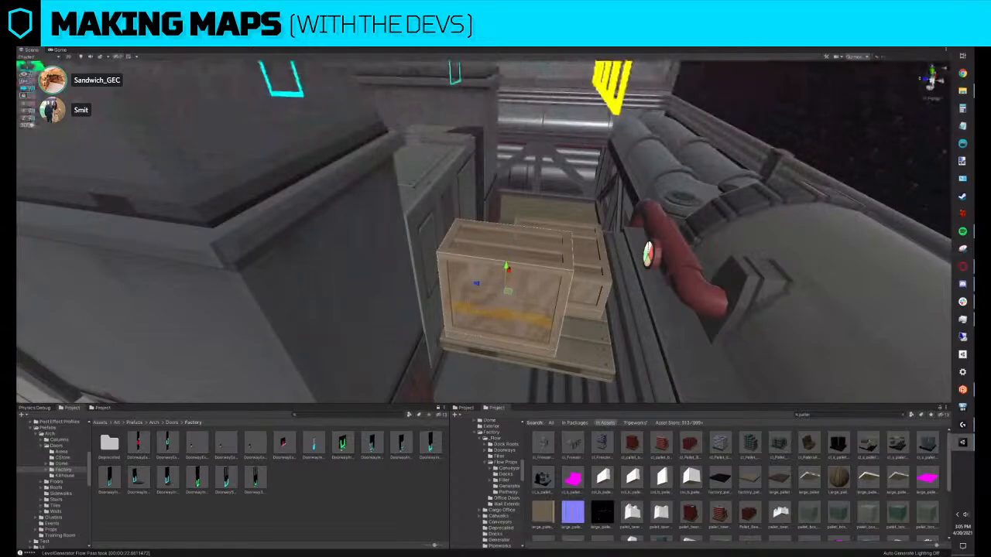
drag(508, 287, 507, 290)
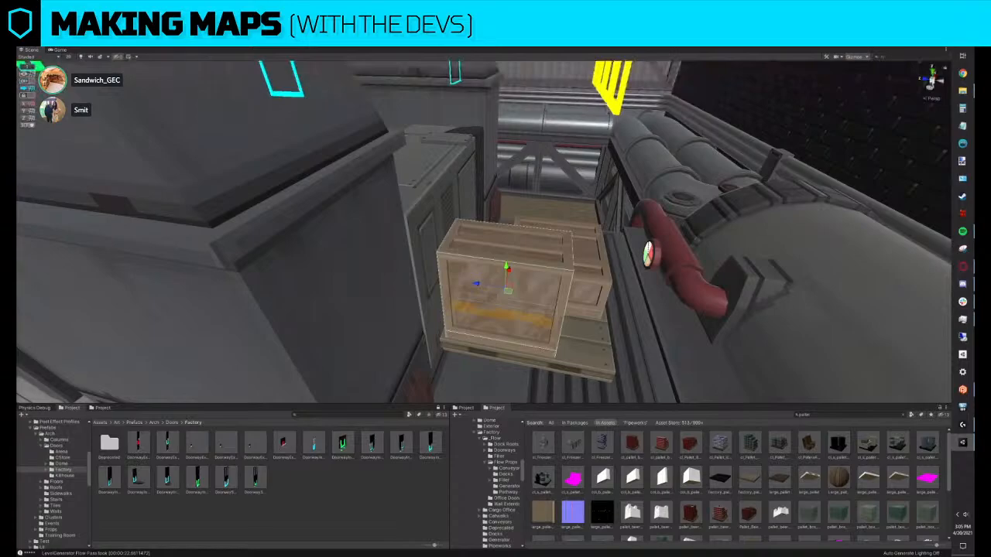
Examine the separate pieces of the loaded pallet, including its small crate, tall crate and wooden base, from several angles
shift+click(582, 263)
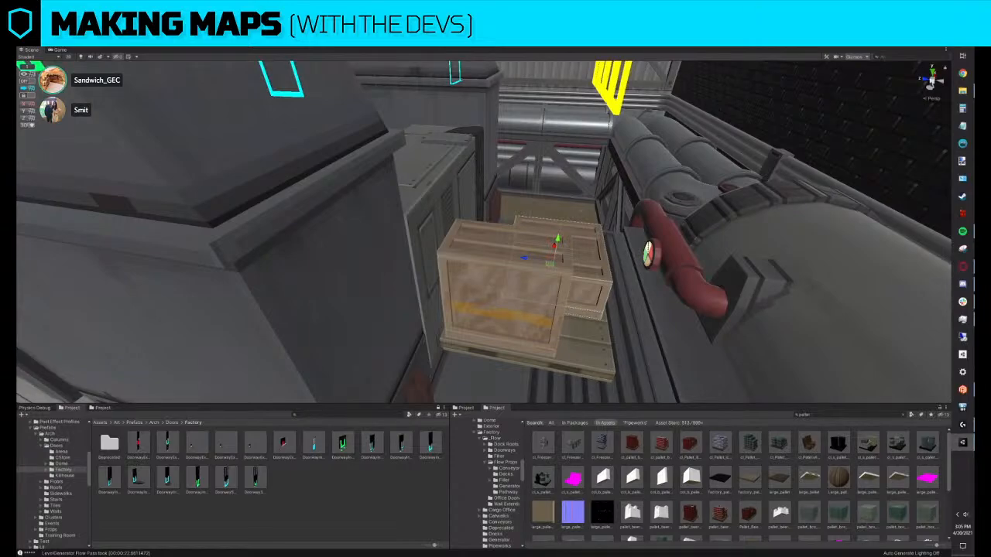
click(584, 350)
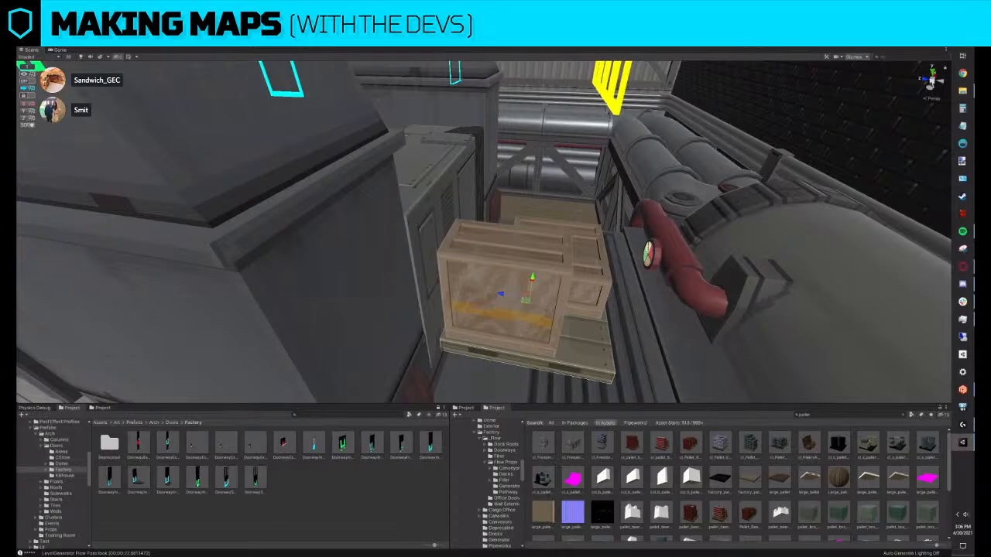
click(589, 288)
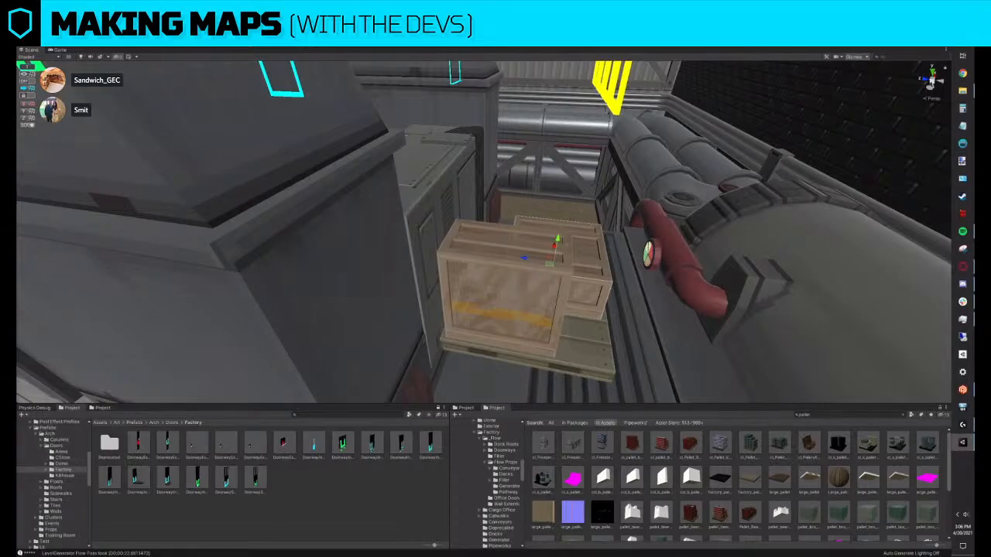
click(579, 236)
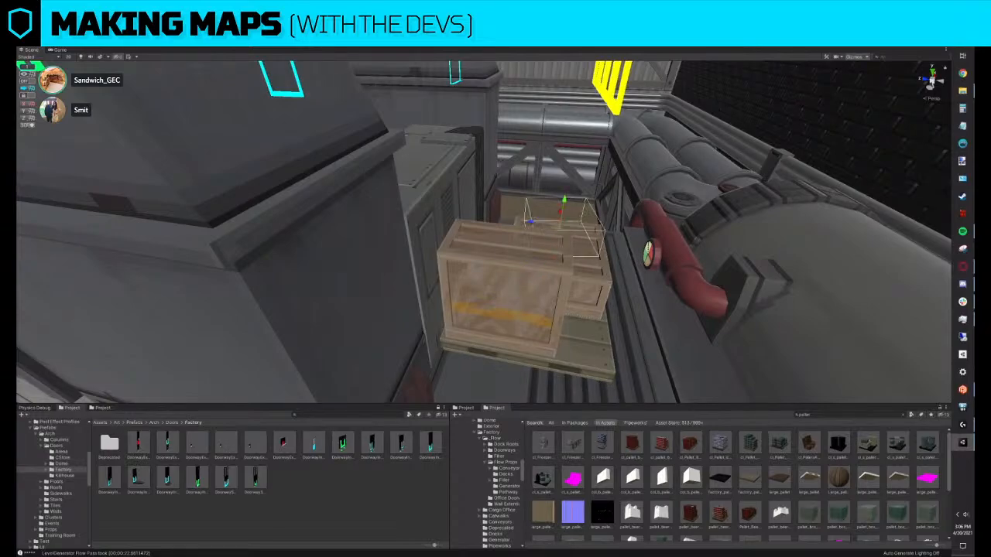
alt+drag(565, 336, 382, 353)
alt+drag(434, 310, 447, 369)
click(447, 369)
click(455, 350)
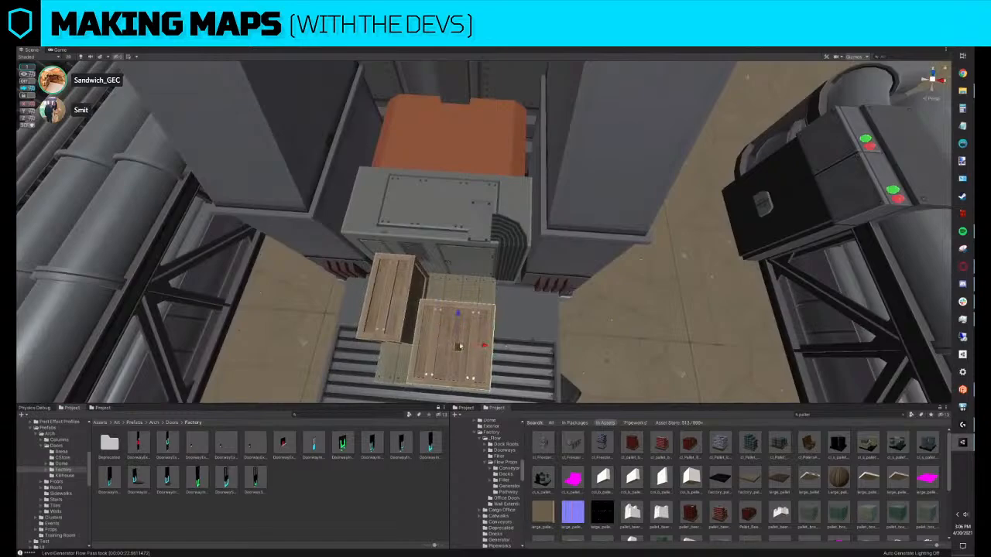
Place a copied prop beside the side-wall pipes near the office and replace it with the flipped pipeworks tank_ex prefab
drag(462, 313, 369, 275)
scroll(368, 276, down, 4)
scroll(368, 276, down, 8)
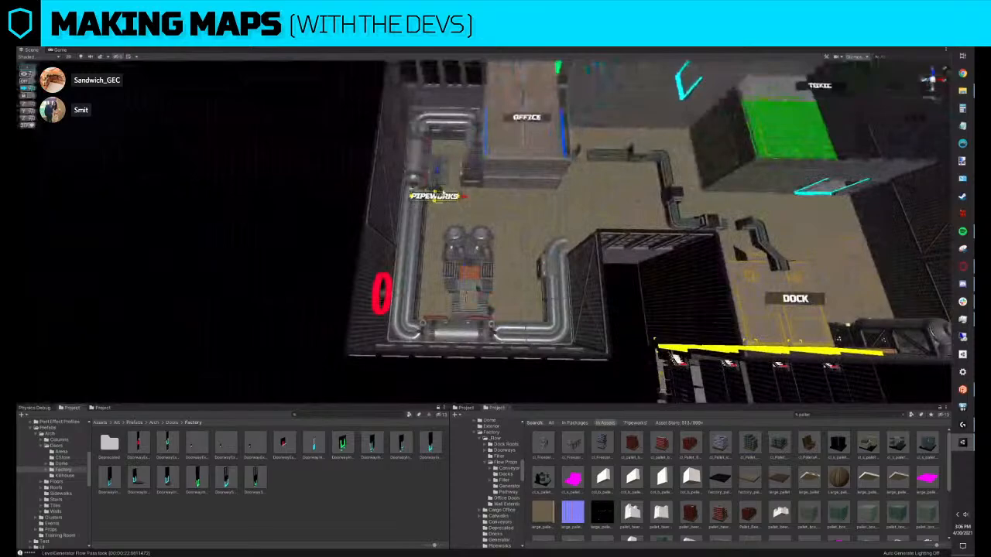
click(435, 191)
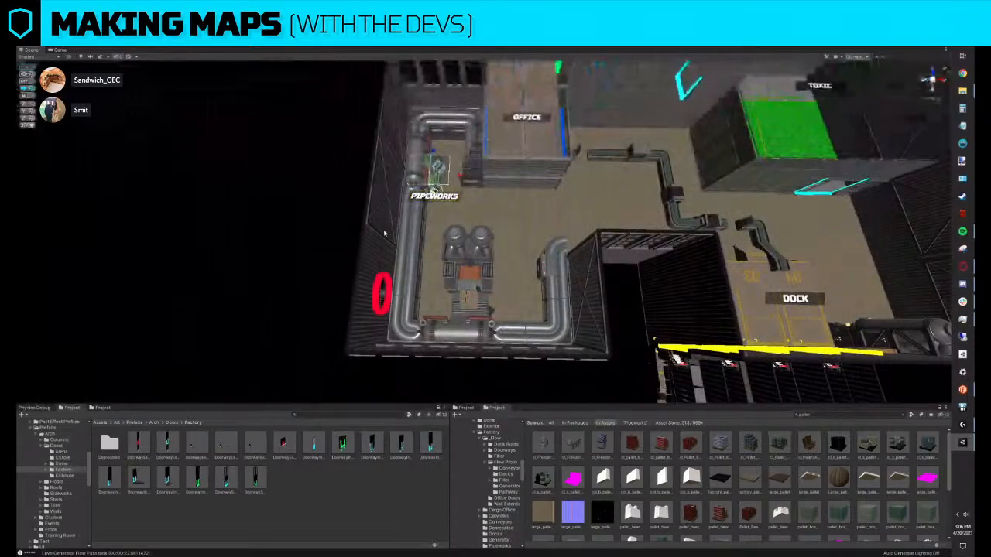
scroll(384, 233, up, 3)
alt+drag(384, 233, 464, 267)
key(ctrl+r)
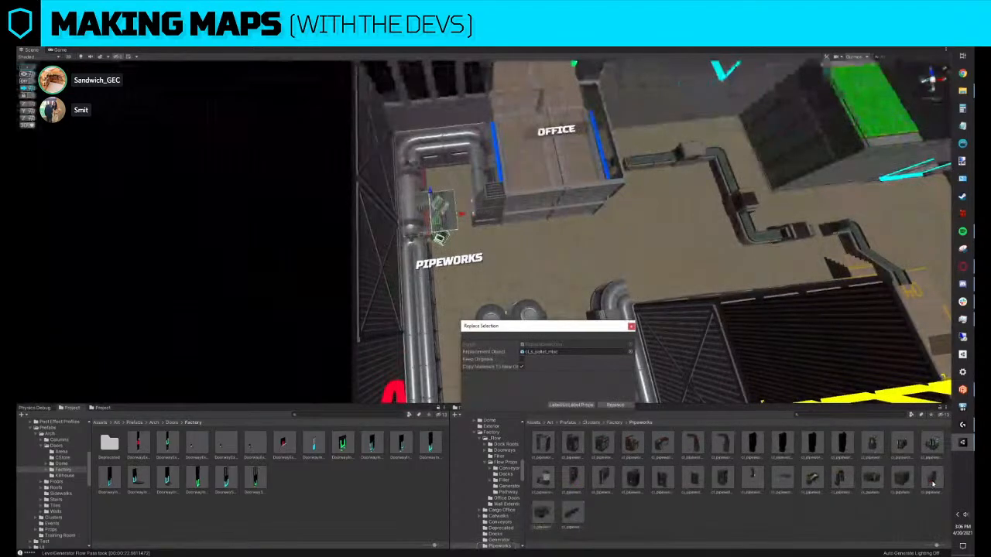
drag(933, 484, 573, 355)
click(615, 405)
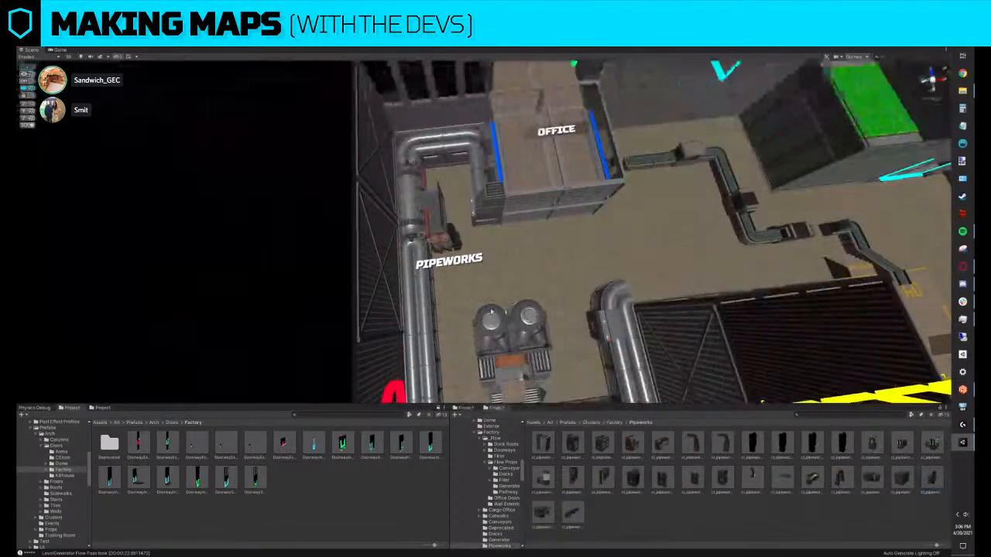
Position the red-barrel tank prop along the side-wall pipes and check its fit against the pipe joint
click(438, 232)
key(f)
alt+drag(439, 232, 413, 282)
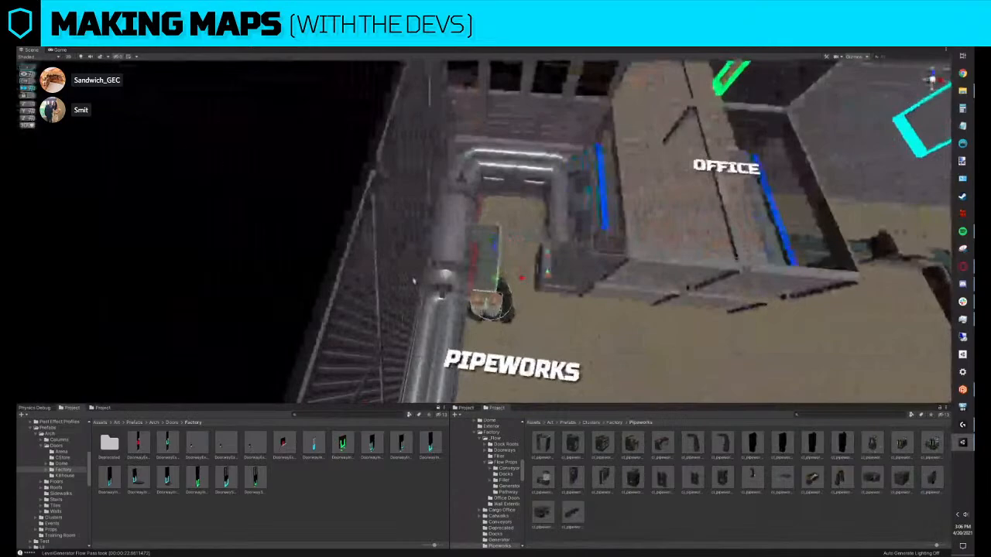
drag(521, 277, 675, 265)
scroll(457, 187, up, 4)
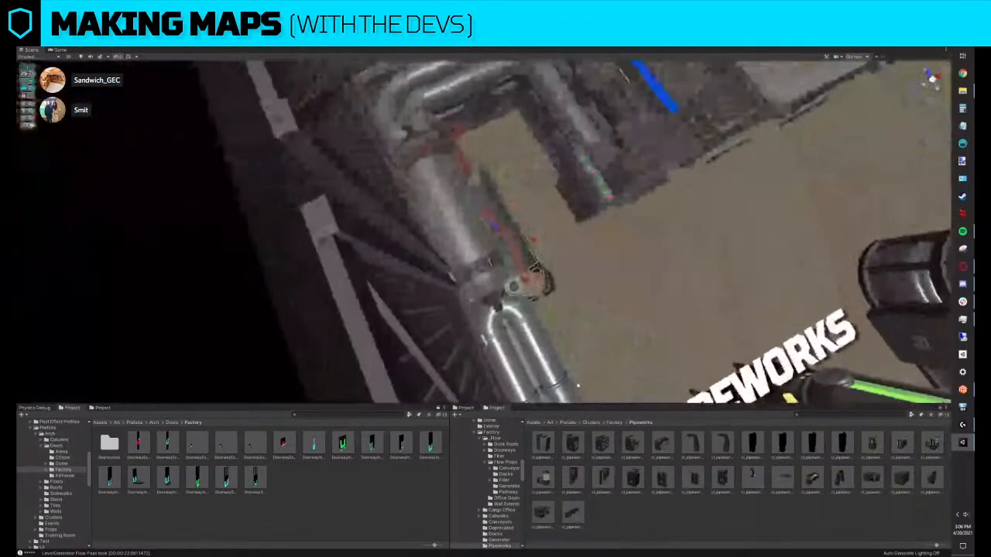
alt+drag(577, 385, 483, 280)
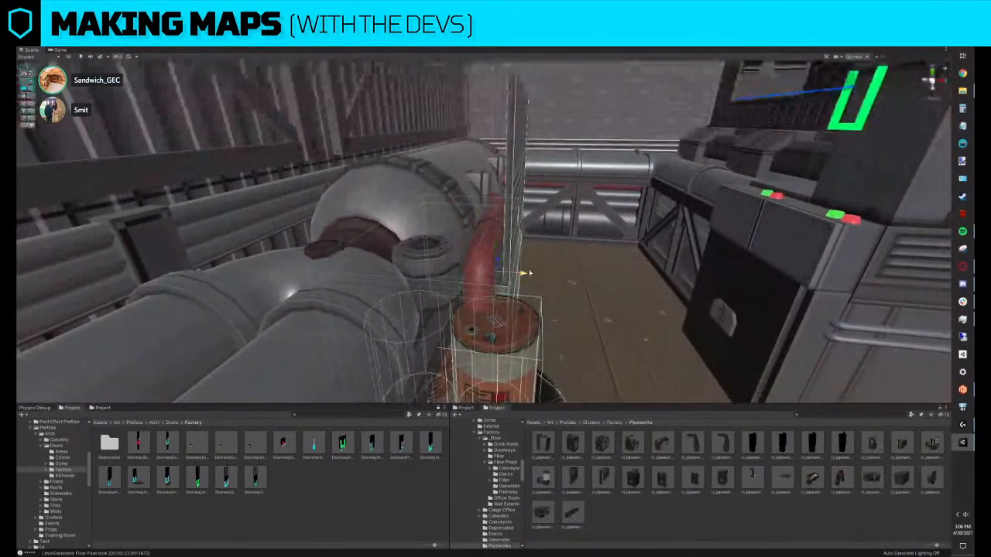
alt+drag(474, 317, 449, 271)
Move a copy of the blocker unit at the office corner out to the open floor by the inner wall
scroll(379, 338, down, 8)
scroll(493, 292, down, 5)
click(432, 217)
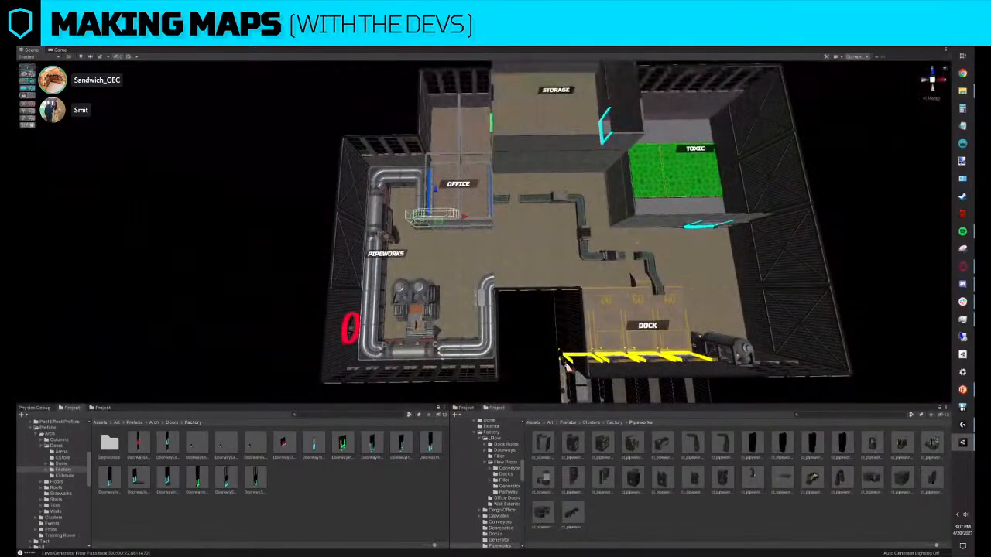
key(f)
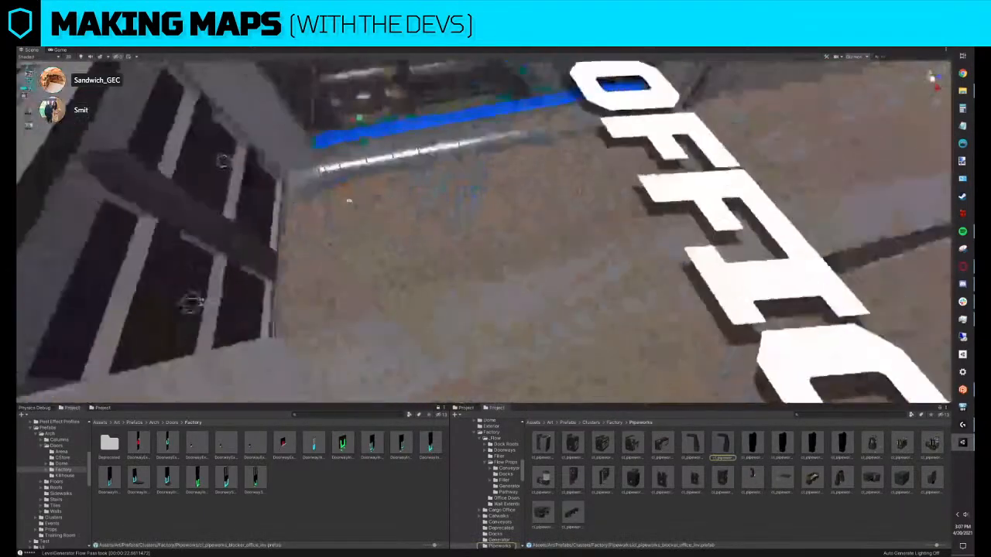
scroll(388, 176, down, 10)
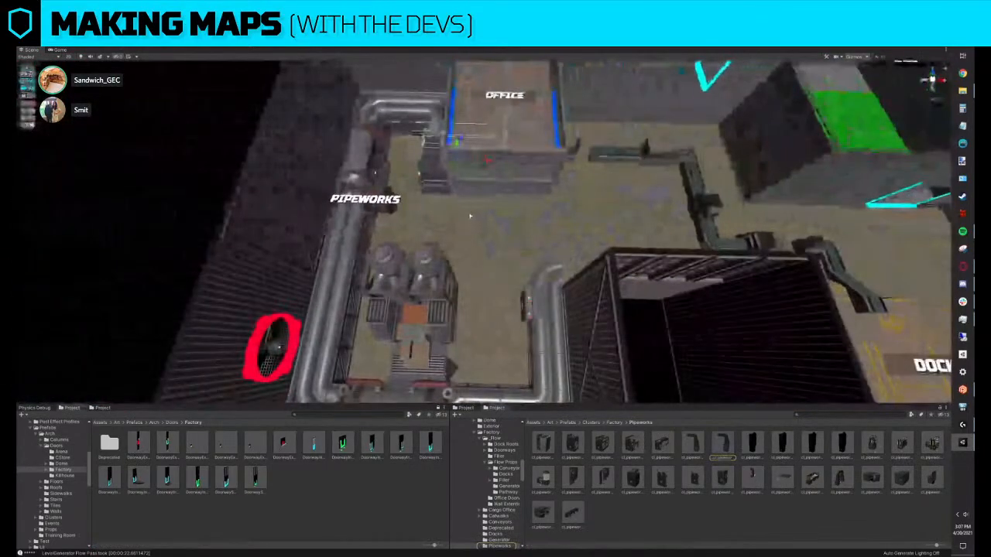
click(448, 194)
click(432, 193)
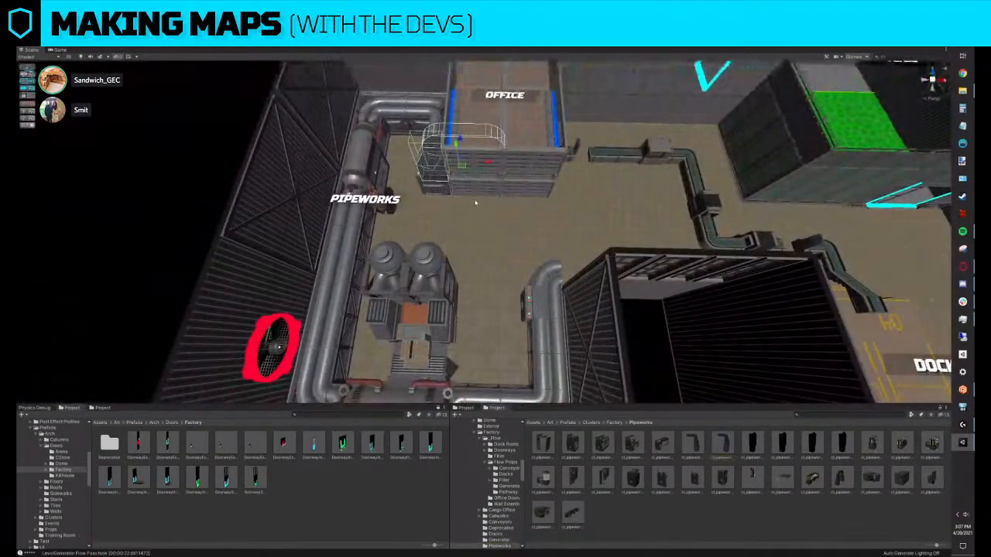
drag(463, 170, 617, 241)
right_drag(617, 241, 606, 325)
Replace the copied blocker unit with the domed tank prefab and shift the tank along the inner wall toward the dock
key(ctrl+r)
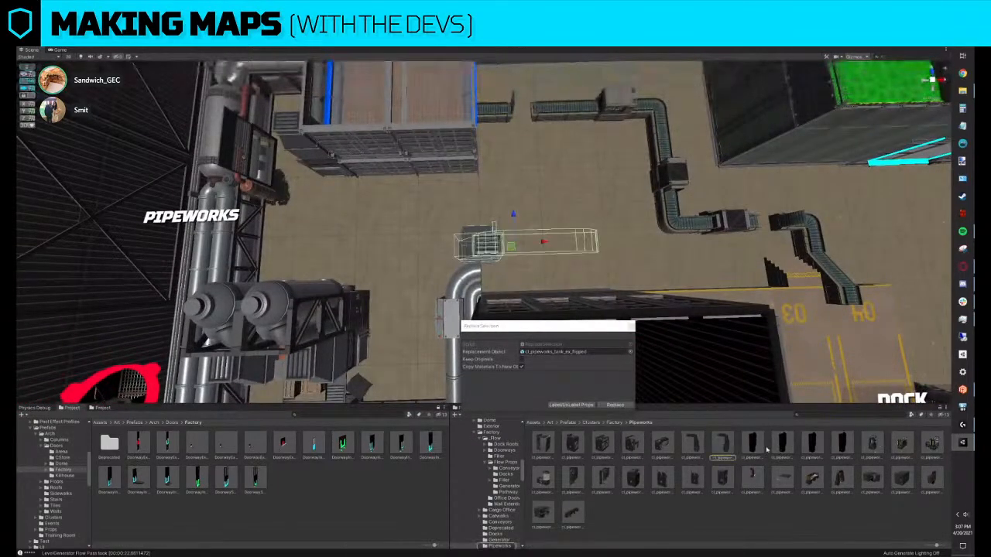
drag(641, 380, 593, 353)
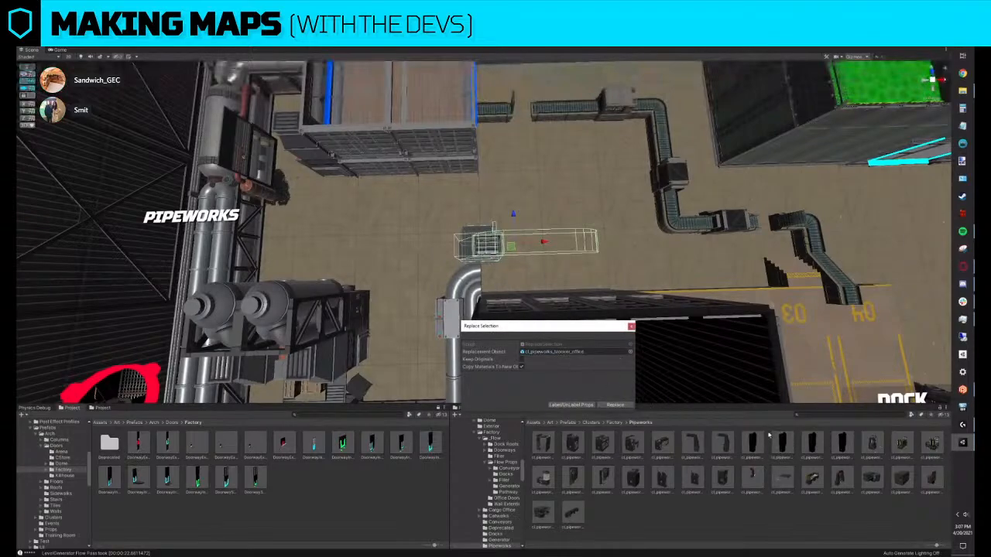
drag(754, 445, 603, 351)
click(614, 405)
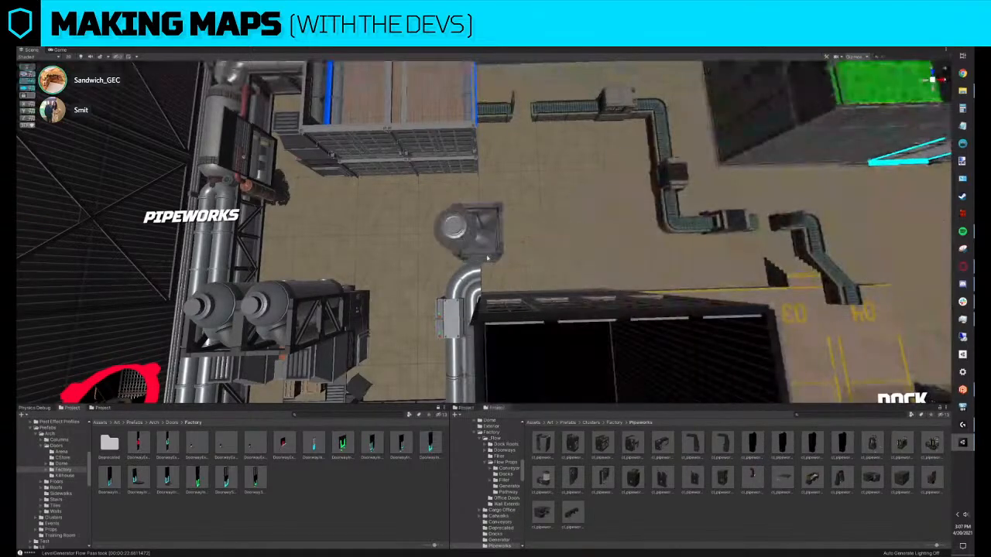
drag(493, 263, 624, 276)
Extend the pipework around the inner wall's corner toward the domed tank and place a pipe fitting in front of it
scroll(496, 281, down, 8)
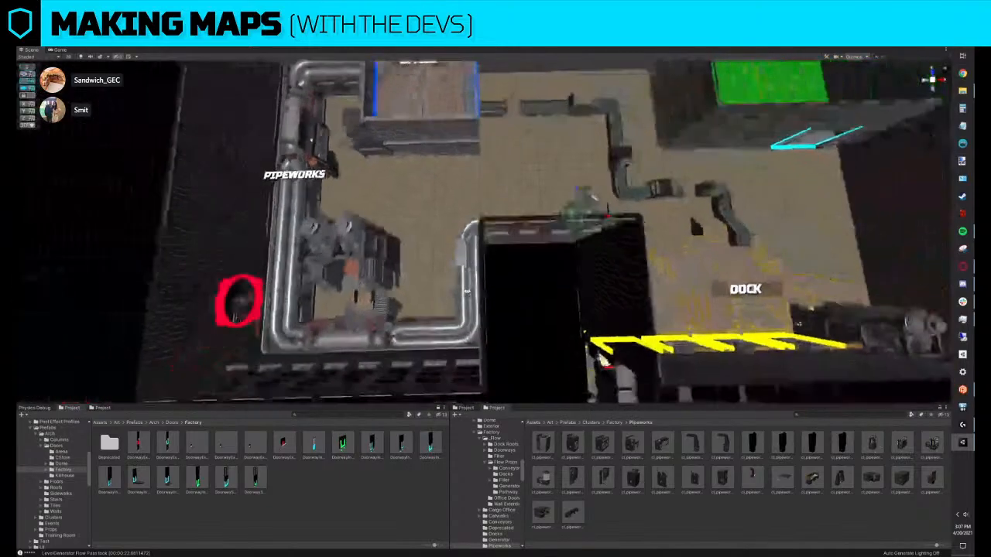
click(468, 247)
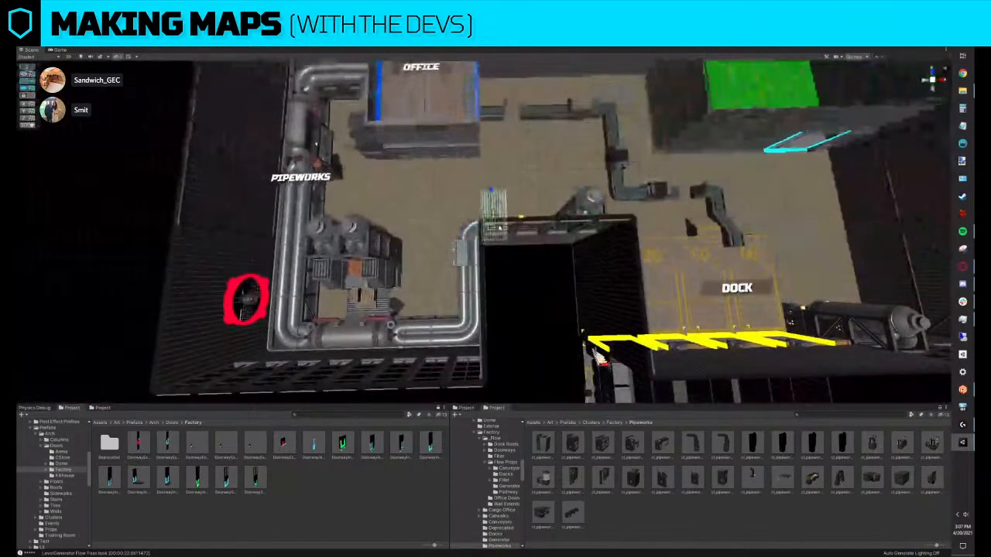
key(f)
drag(495, 255, 552, 253)
key(w)
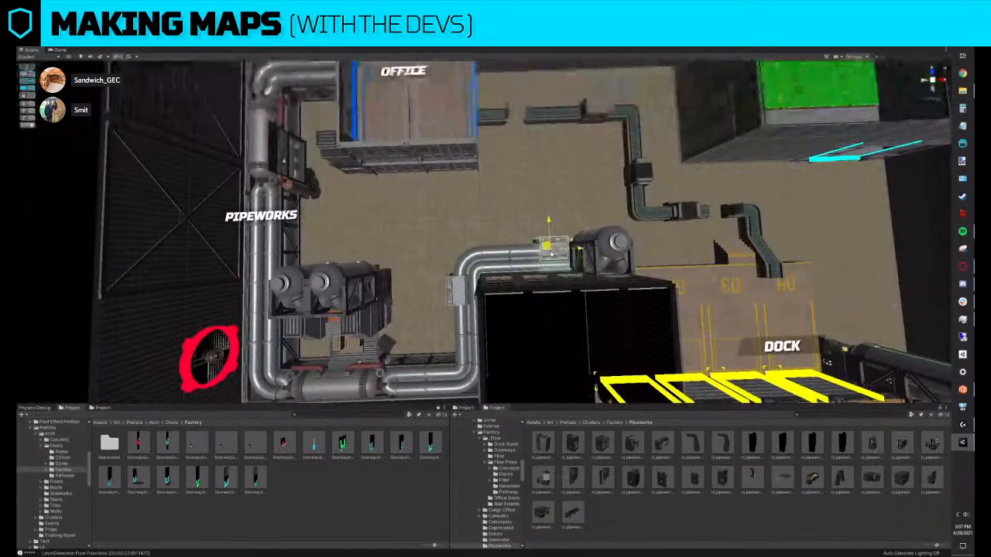
right_drag(553, 253, 585, 340)
click(567, 320)
click(732, 292)
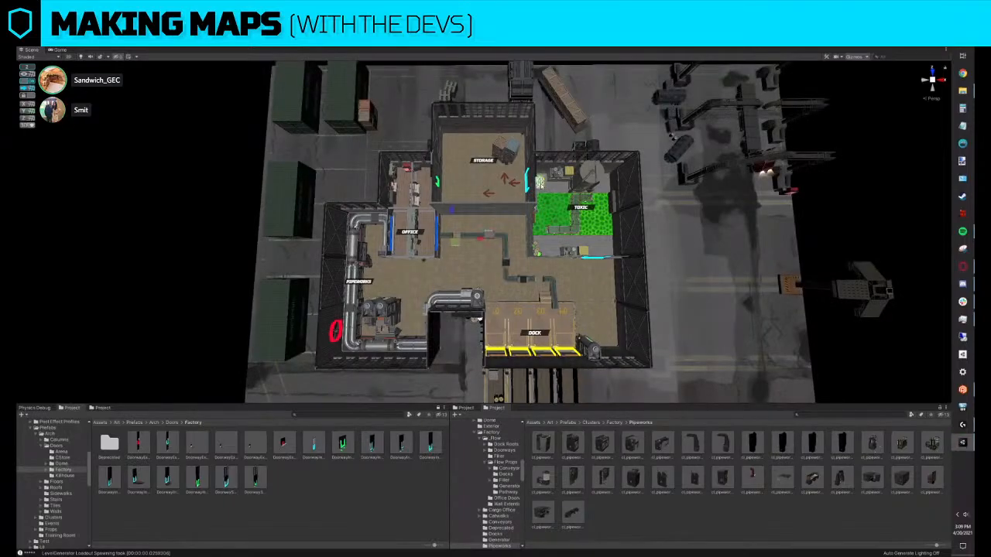
Position the red, yellow-cornered object on the open factory floor between the conveyors and the pipeworks
click(469, 285)
drag(463, 288, 393, 288)
key(e)
key(w)
drag(483, 261, 476, 267)
Look over the populated level from the storage and toxic rooms to the truck dock and yard, then select the factory building
click(848, 228)
scroll(490, 214, up, 8)
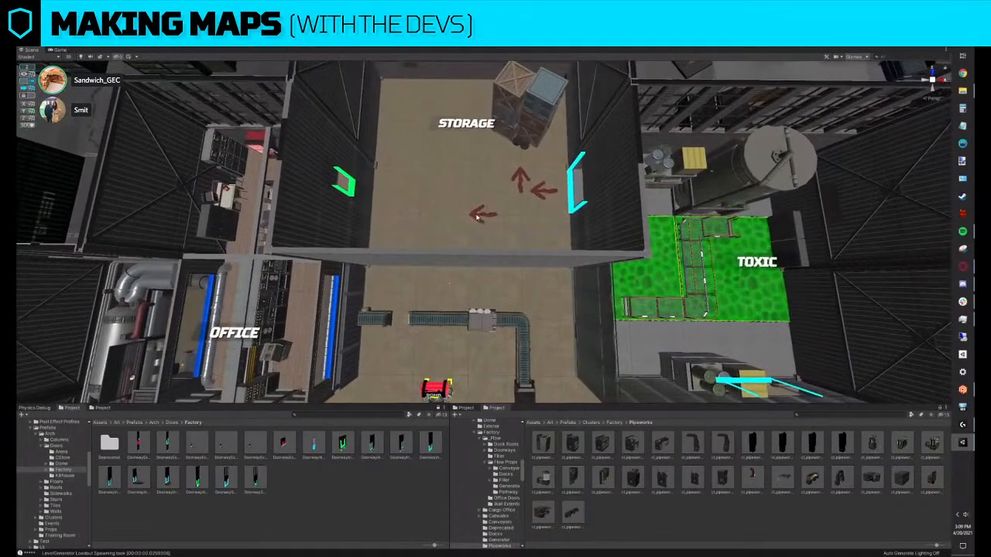
scroll(478, 218, down, 5)
scroll(477, 218, down, 3)
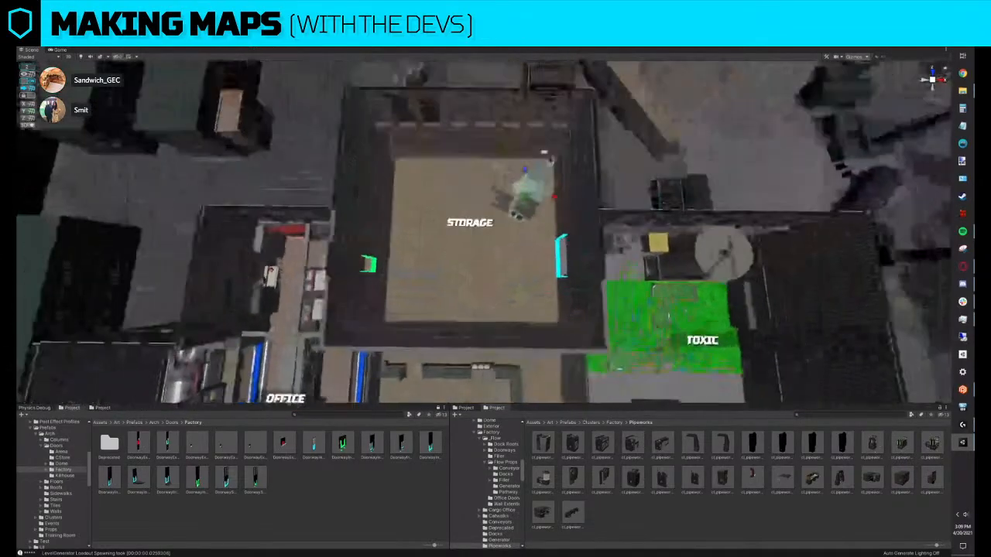
scroll(478, 218, down, 4)
scroll(478, 218, down, 4)
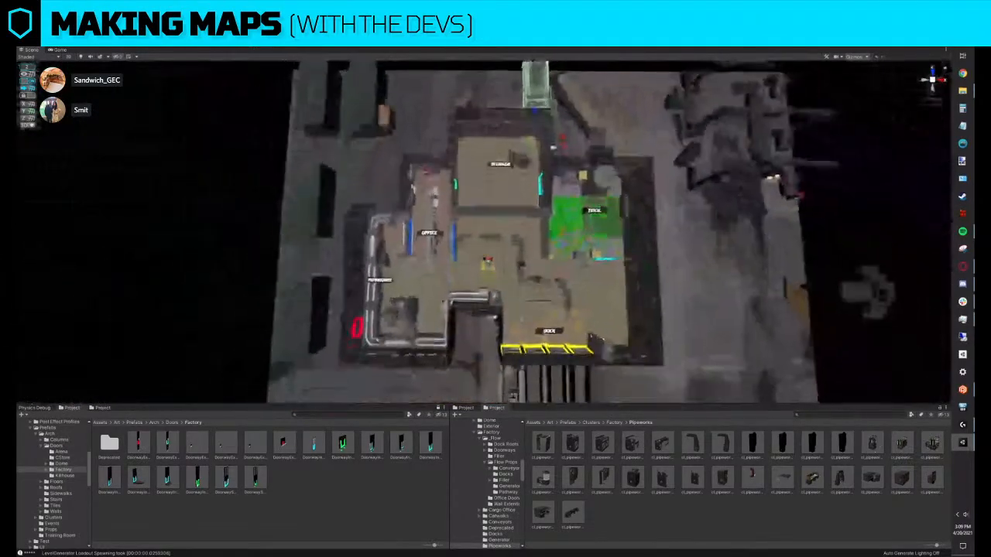
mouse_move(553, 147)
right_down()
mouse_move(555, 157)
mouse_move(562, 151)
right_up()
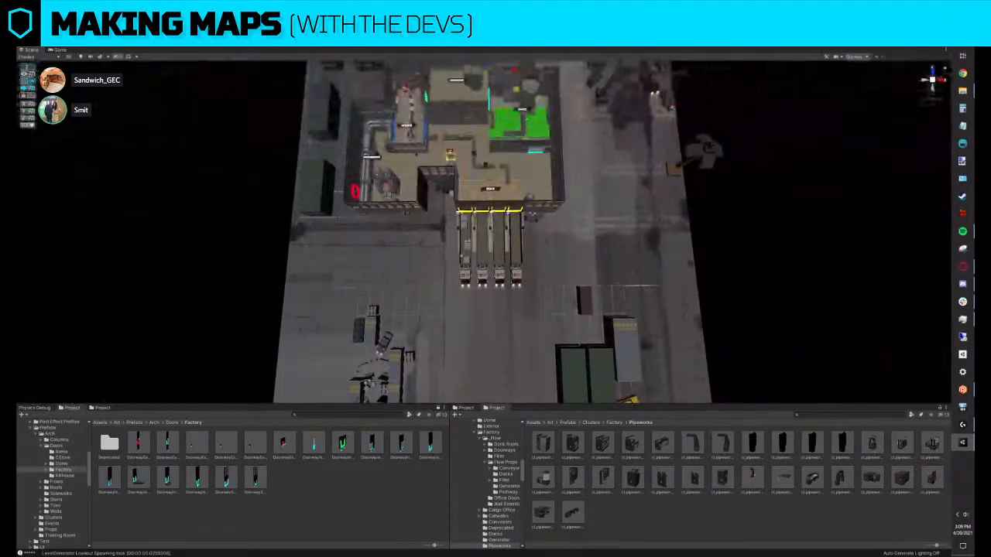
click(490, 191)
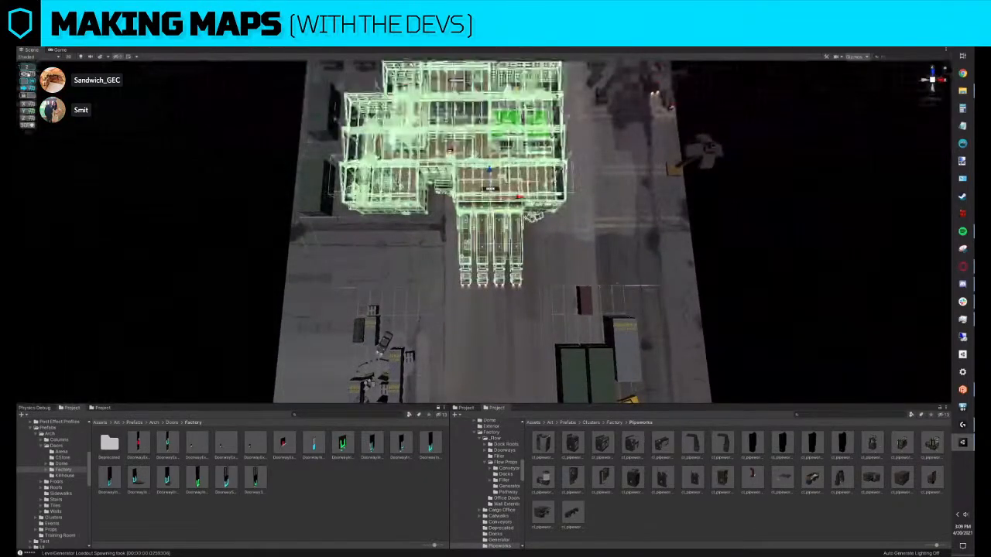
Move the whole factory building to the centre of the outdoor yard and deselect it
drag(488, 202, 516, 252)
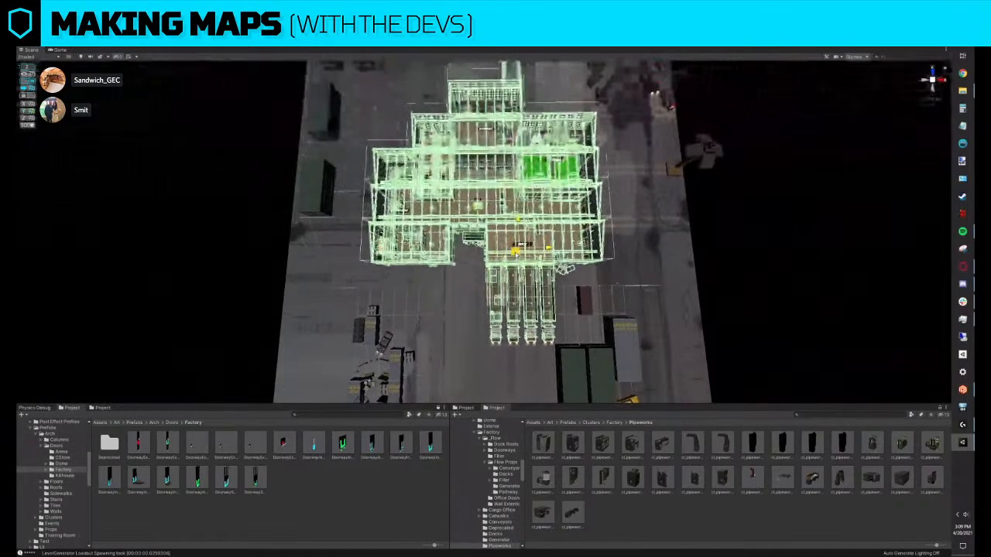
alt+drag(585, 124, 586, 186)
scroll(509, 249, down, 4)
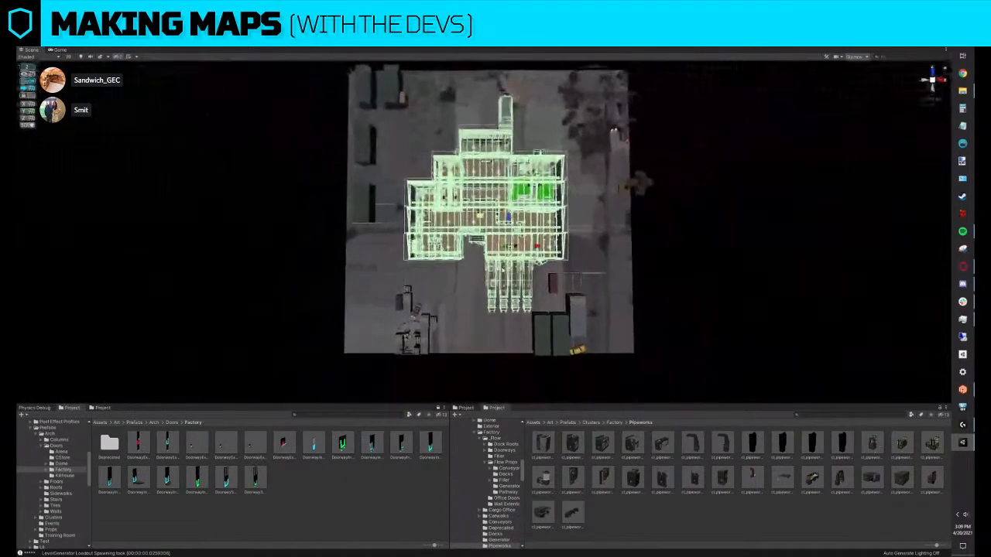
mouse_move(507, 245)
mouse_down()
mouse_move(498, 247)
mouse_move(506, 247)
mouse_up()
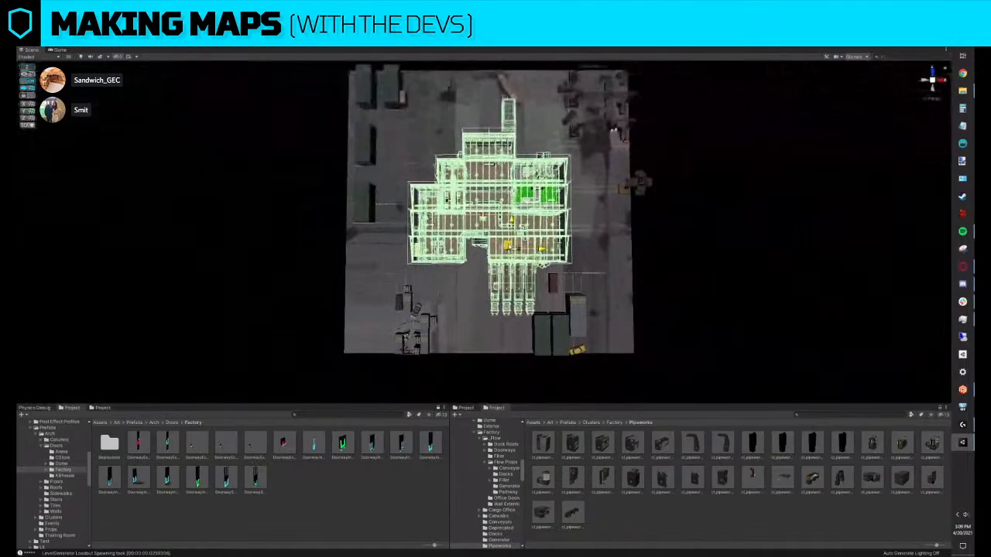
click(607, 291)
scroll(573, 291, up, 6)
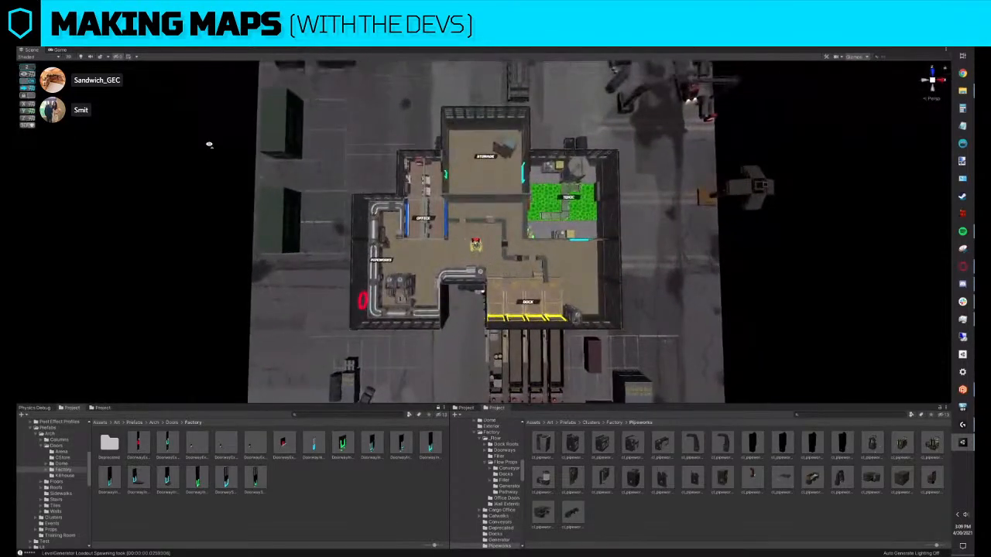
scroll(208, 144, up, 3)
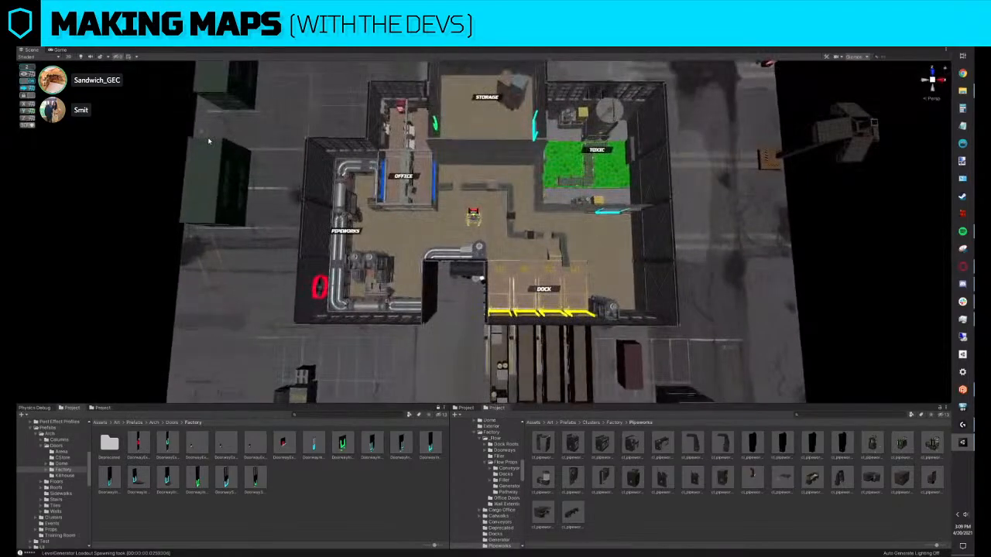
Move the PIPEWORKS label off the pipes along the outer wall and onto the room's open floor
key(w)
key(a)
right_drag(459, 221, 448, 245)
click(447, 245)
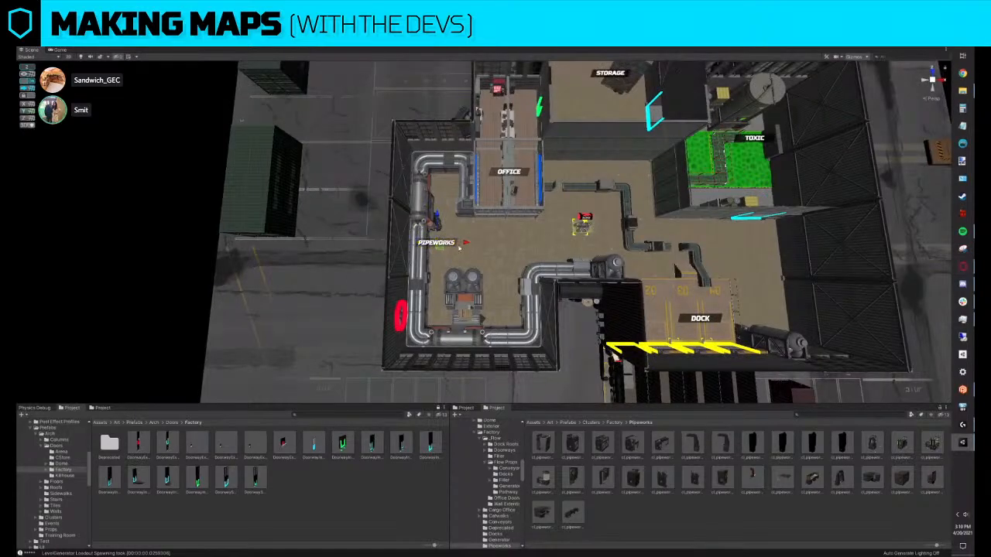
mouse_move(465, 243)
mouse_down()
mouse_move(492, 243)
mouse_move(466, 226)
mouse_up()
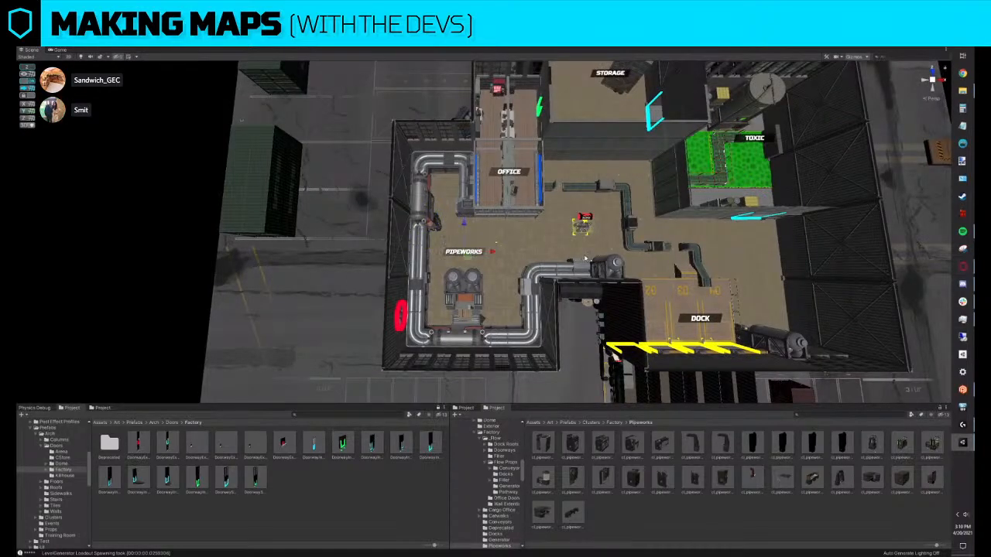
key(d)
right_drag(581, 226, 513, 256)
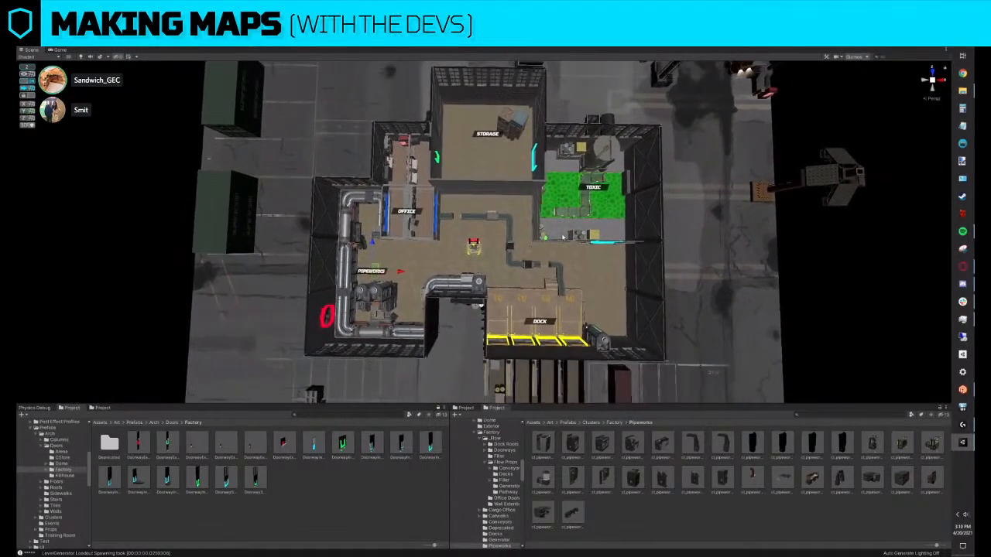
Filter the scene by name to find and select the small object beside the toxic tank, frame it, and clear the filter
click(608, 155)
text(glass)
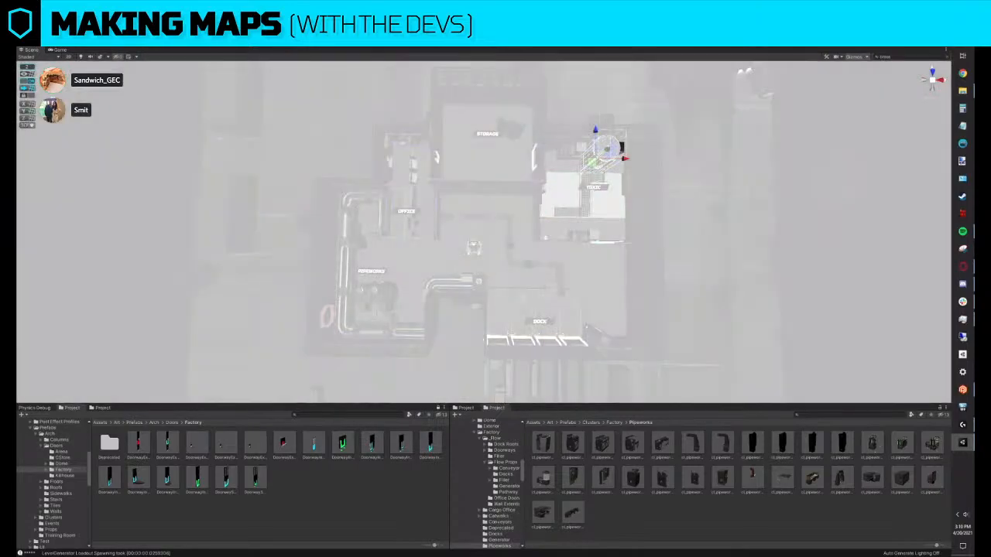
click(608, 149)
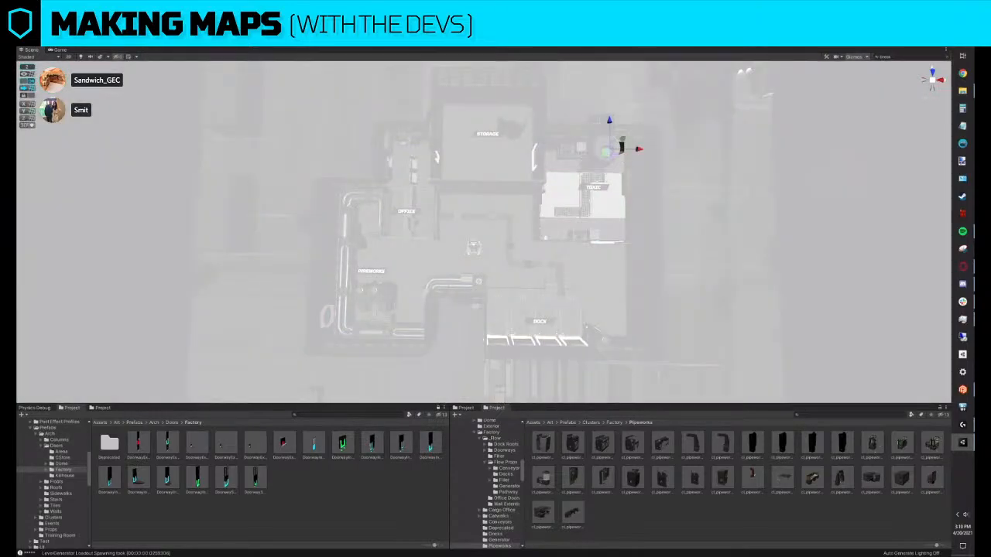
key(f)
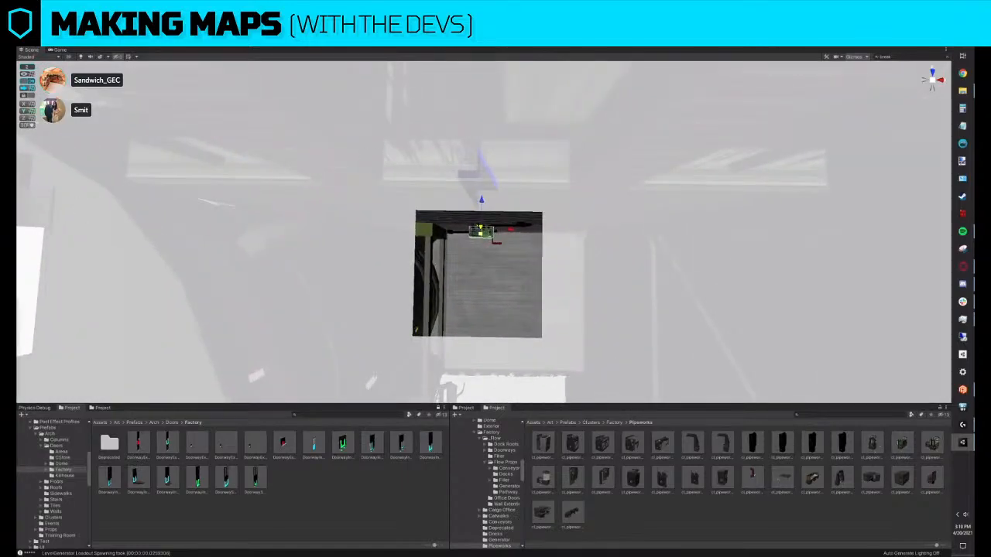
key(Escape)
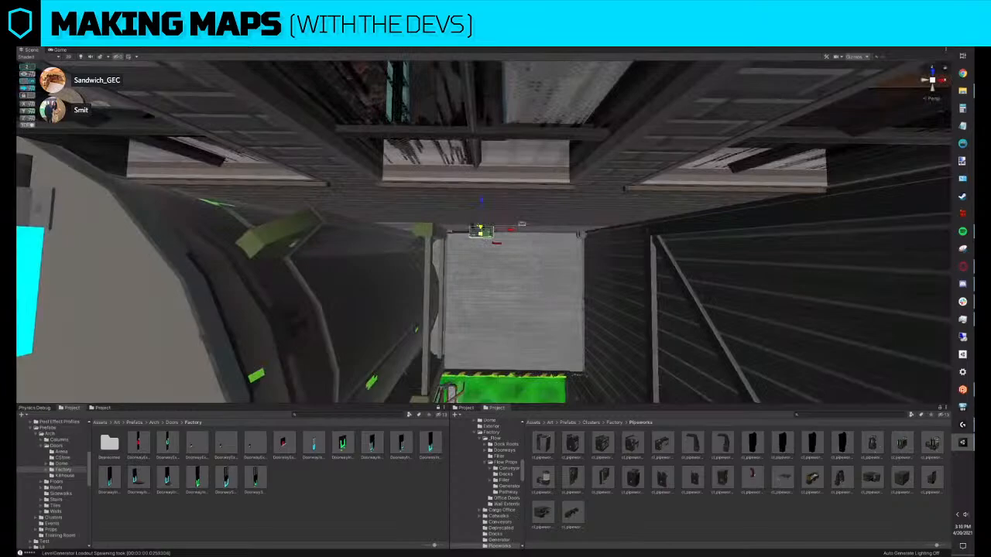
Examine the factory layout from oblique and overhead angles, covering the office, storage, toxic, pipeworks and dock areas
mouse_move(522, 224)
right_down()
mouse_move(521, 257)
mouse_move(532, 216)
right_up()
scroll(533, 216, down, 3)
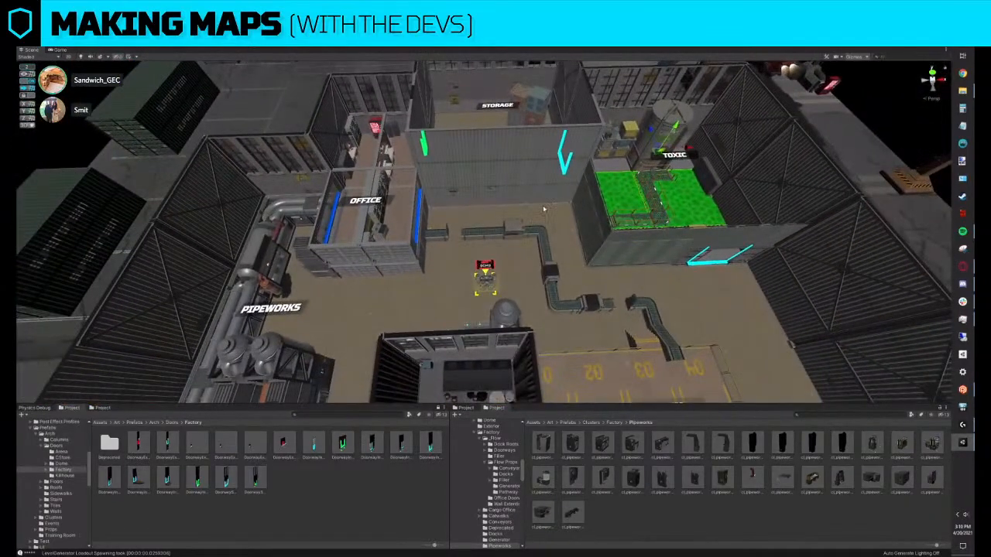
scroll(544, 209, down, 4)
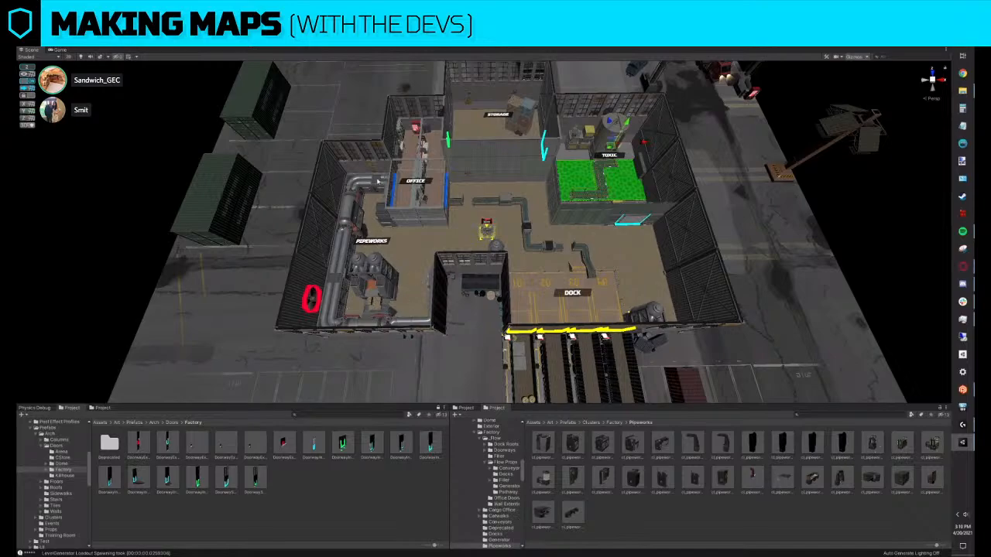
scroll(466, 177, up, 3)
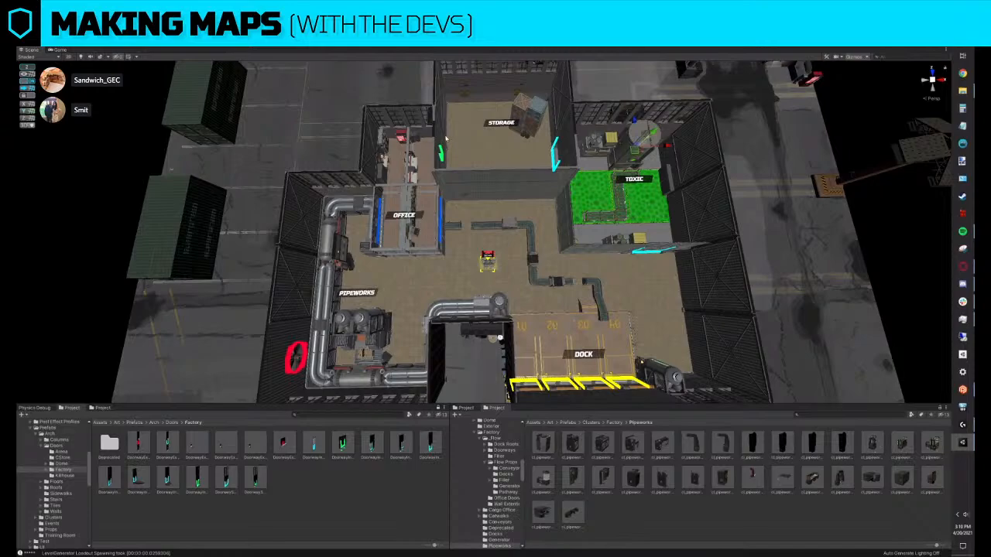
middle_drag(446, 138, 446, 157)
scroll(446, 155, down, 3)
alt+drag(446, 139, 443, 155)
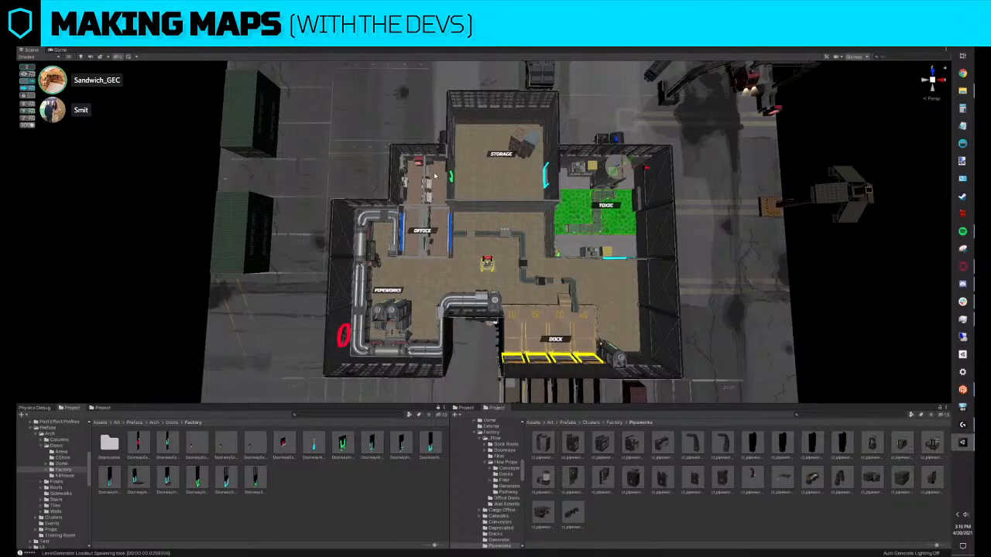
scroll(434, 177, up, 3)
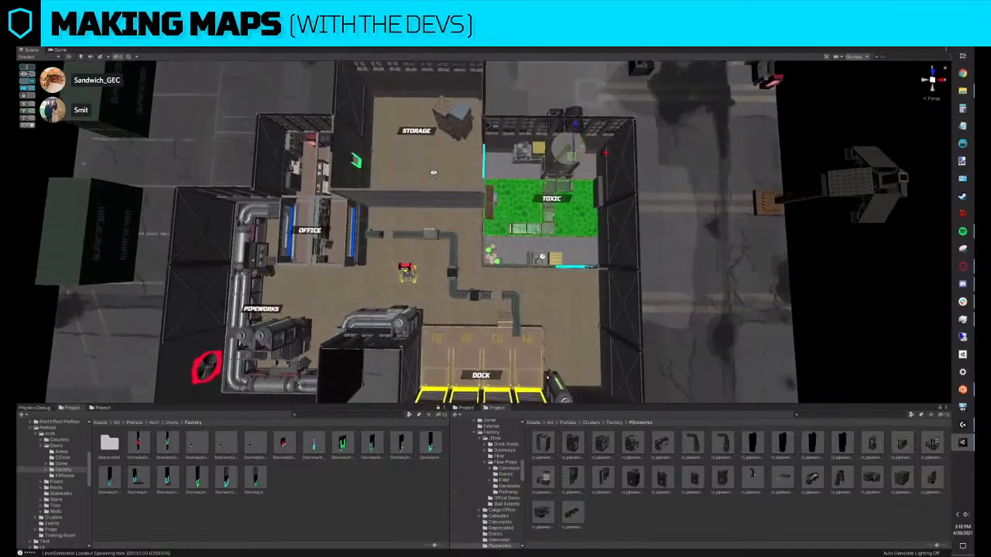
Move the small object to the toxic pool's corner near the barrels and shift the large round tank to that corner
drag(571, 158, 588, 204)
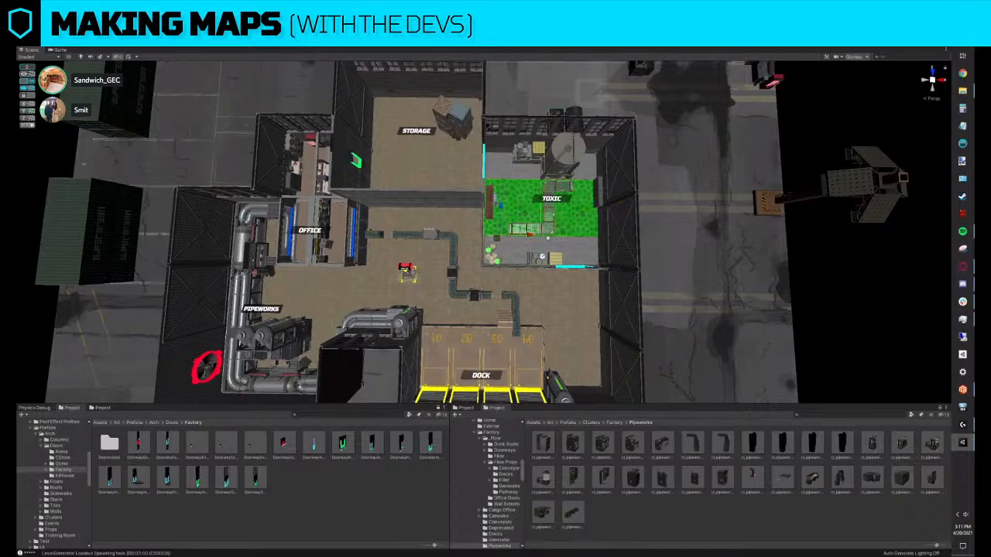
drag(584, 212, 491, 238)
scroll(490, 238, up, 1)
scroll(490, 238, up, 3)
click(596, 132)
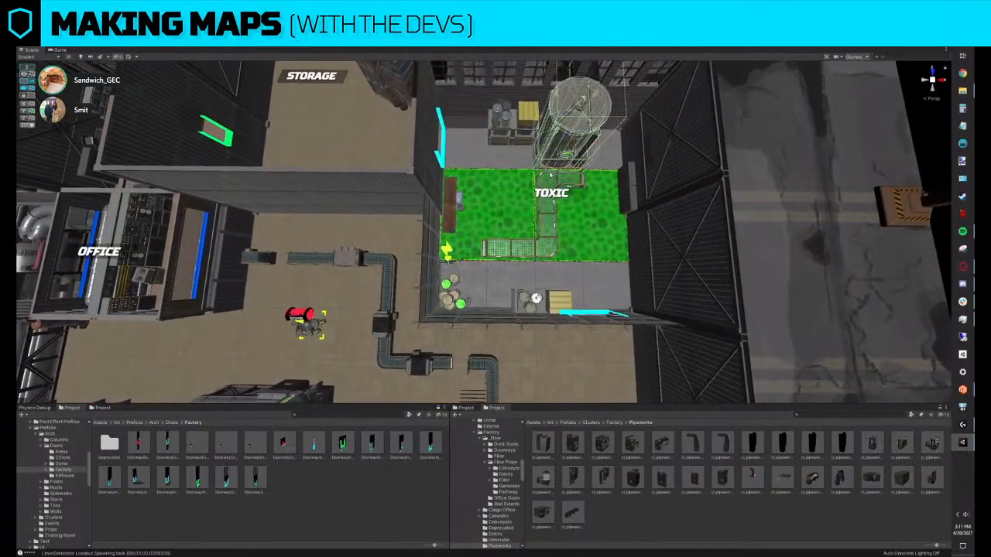
drag(637, 190, 528, 240)
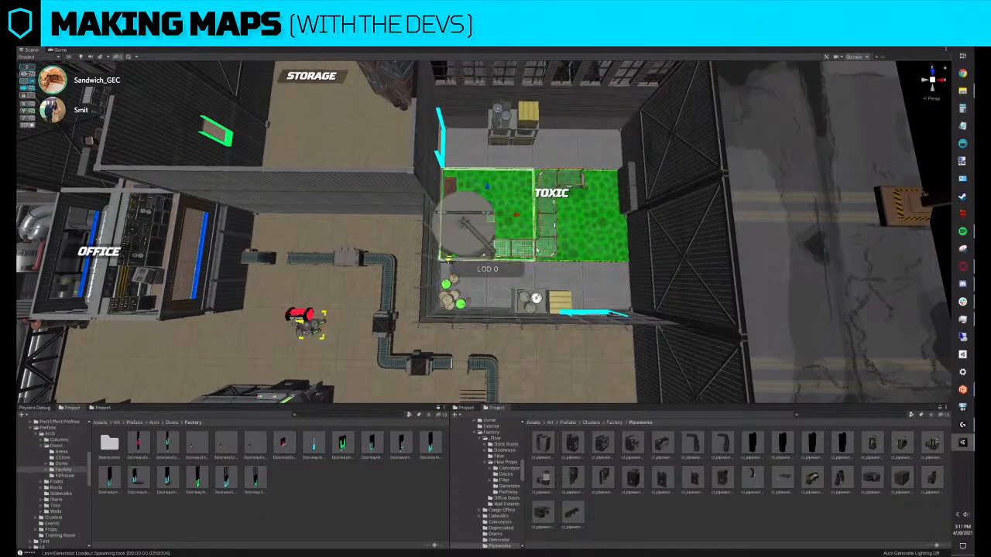
scroll(528, 241, up, 3)
mouse_move(528, 241)
middle_down()
mouse_move(552, 246)
mouse_move(541, 236)
middle_up()
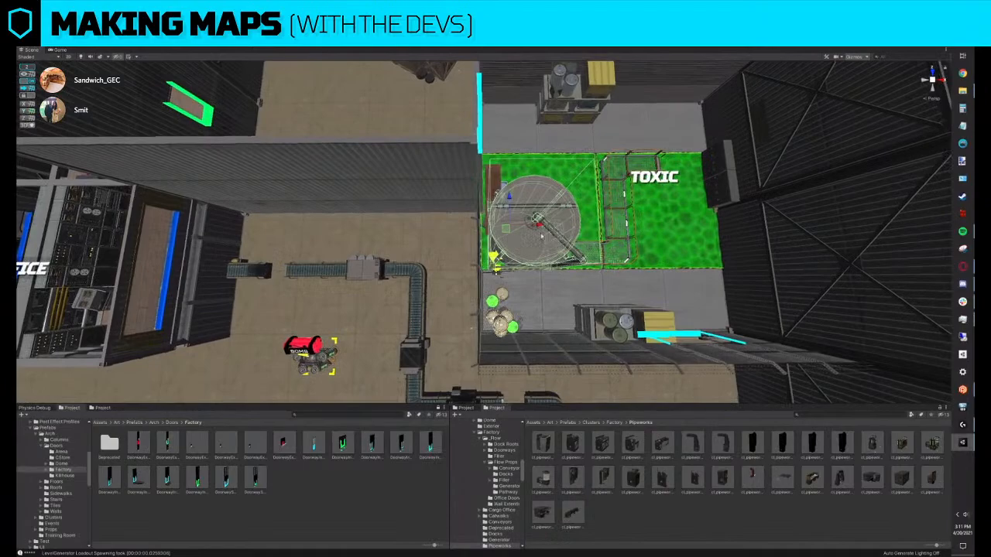
Rotate the brown workbench a quarter turn and move it to the ledge along the toxic room's back wall
click(489, 174)
middle_drag(517, 143, 462, 198)
key(e)
drag(462, 273, 582, 262)
key(w)
drag(447, 247, 562, 187)
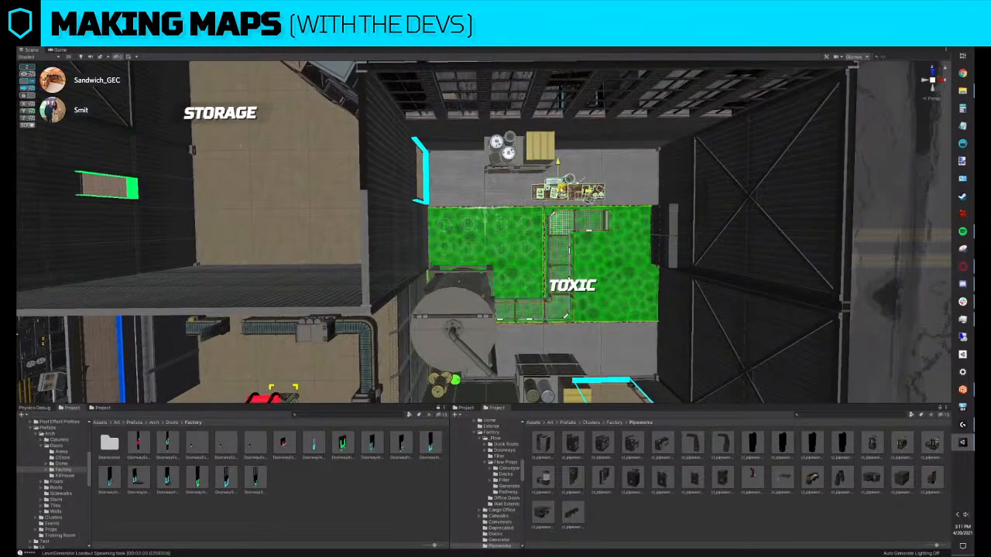
Shift the workbench along the back ledge toward the room's outer corner, away from the barrel shelf
click(525, 161)
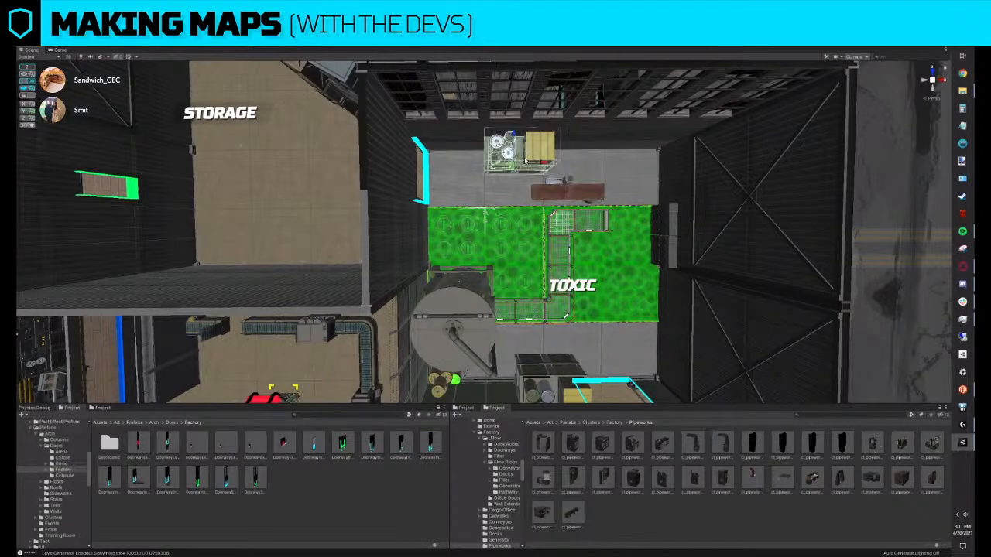
click(569, 193)
drag(569, 194, 631, 176)
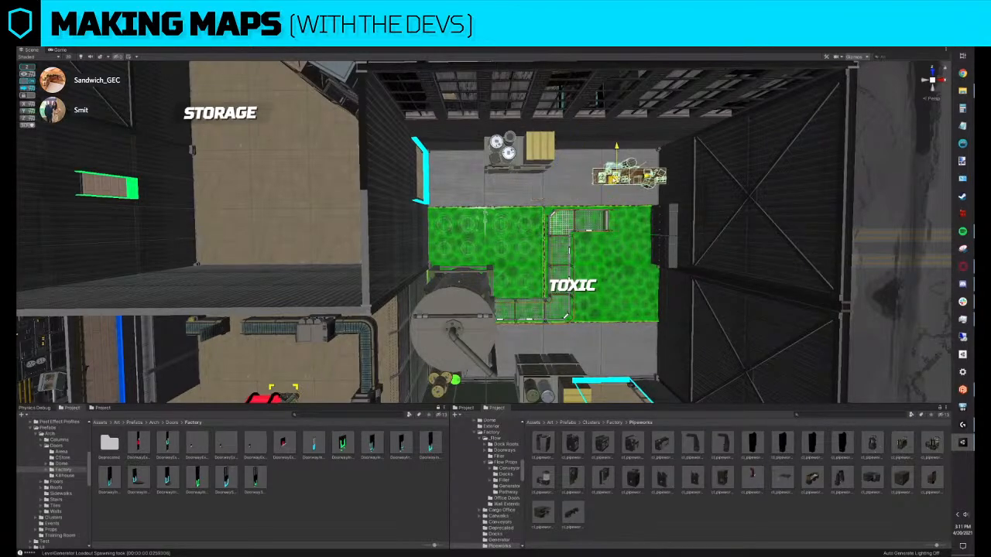
middle_drag(658, 211, 502, 175)
click(512, 218)
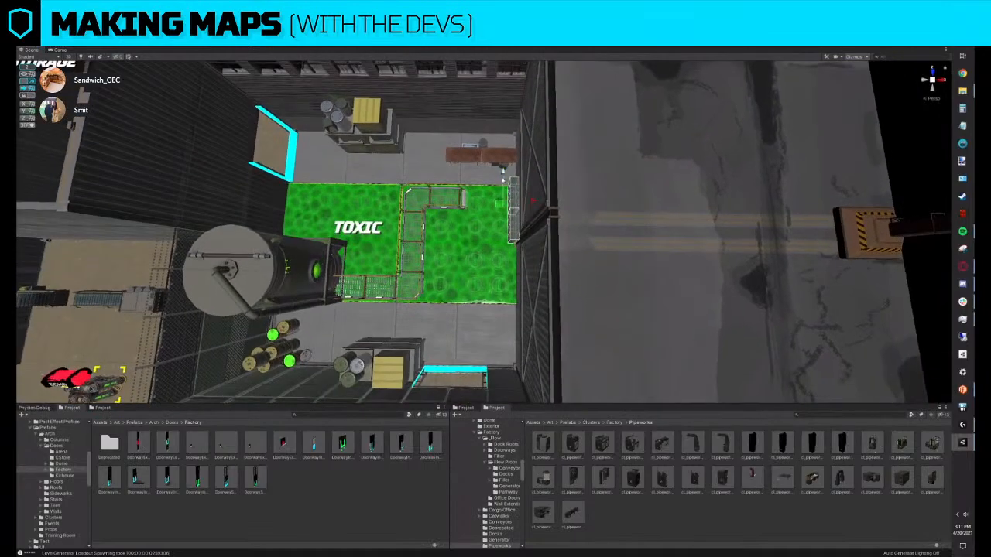
click(492, 161)
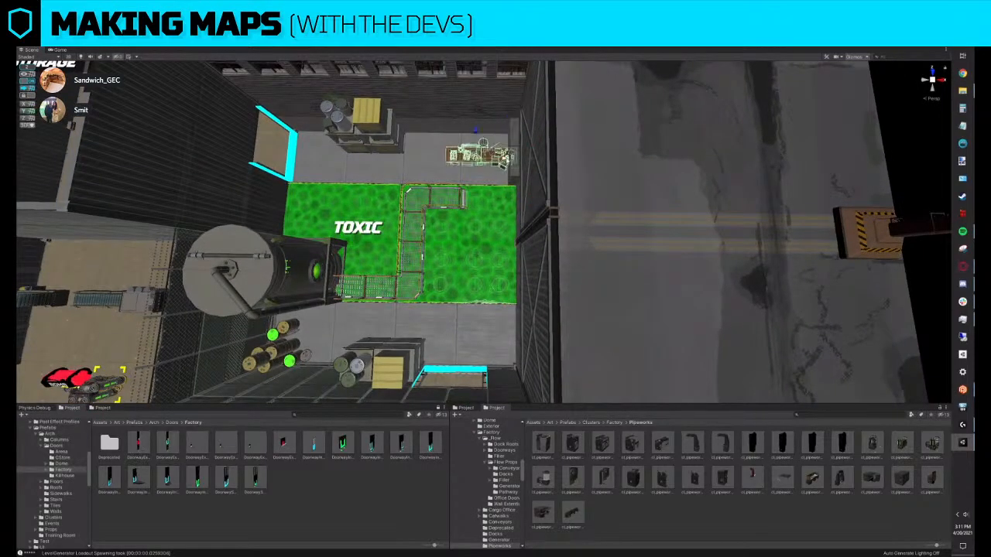
drag(507, 158, 478, 157)
middle_drag(417, 164, 485, 163)
click(465, 139)
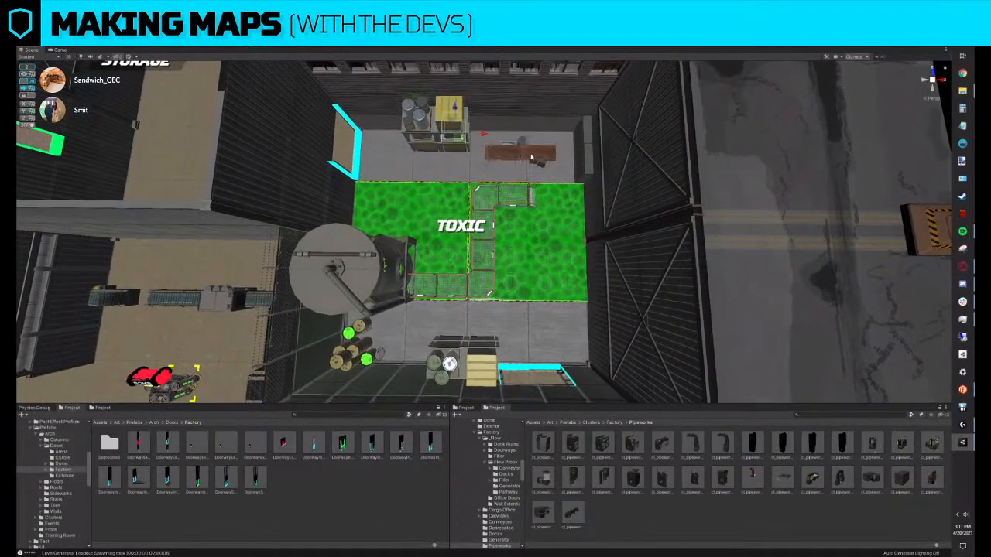
click(508, 154)
drag(534, 155, 549, 156)
Set the snap value to 1 and nudge the workbench slightly away from the room's outer corner
click(28, 67)
click(112, 70)
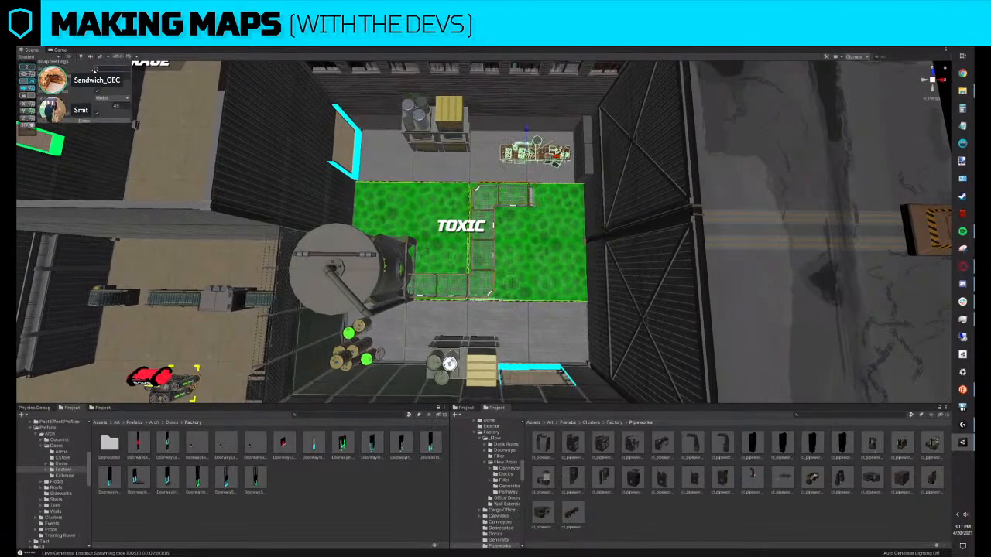
text(1)
right_drag(558, 145, 549, 146)
drag(554, 157, 547, 157)
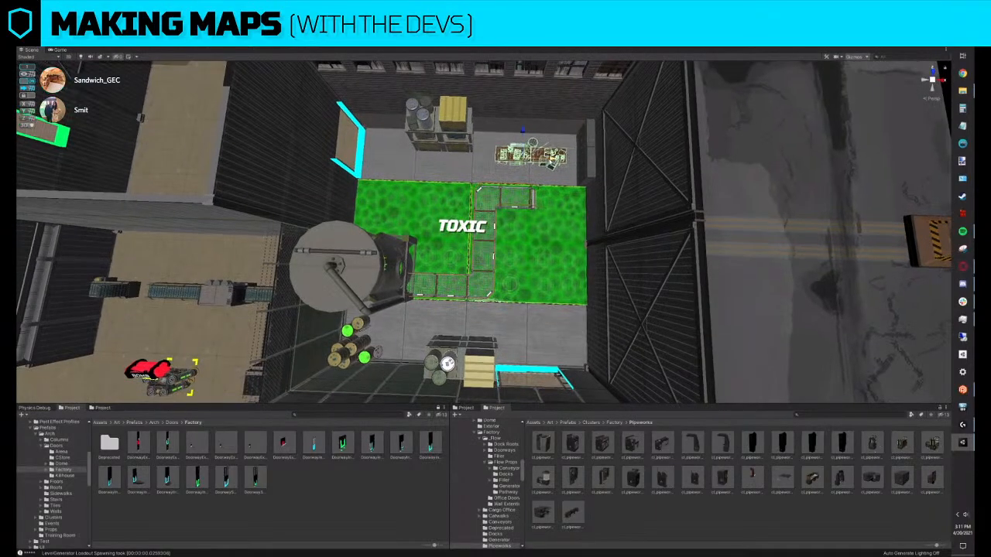
Rotate the catwalk over the toxic pool a quarter turn so it links the two ledges
right_drag(525, 213, 528, 202)
click(526, 212)
key(e)
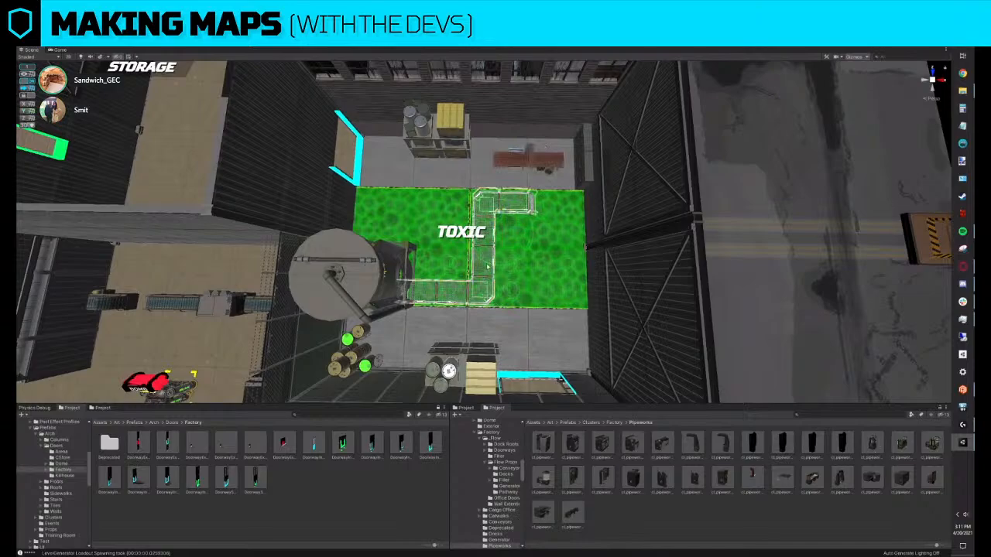
ctrl+drag(491, 264, 494, 224)
key(w)
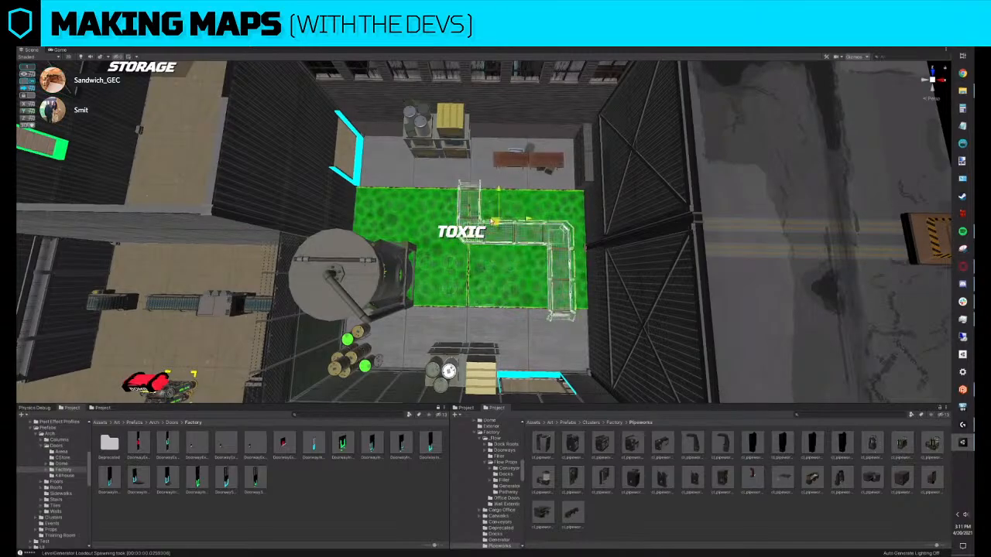
Inspect the rearranged toxic room, select the barrel cluster by the tank, and look over the factory floor and conveyors
key(w)
key(d)
mouse_move(494, 224)
right_down()
mouse_move(446, 226)
mouse_move(460, 254)
mouse_move(461, 235)
mouse_move(493, 242)
right_up()
key(w)
key(e)
key(s)
key(q)
key(a)
click(429, 250)
key(a)
key(w)
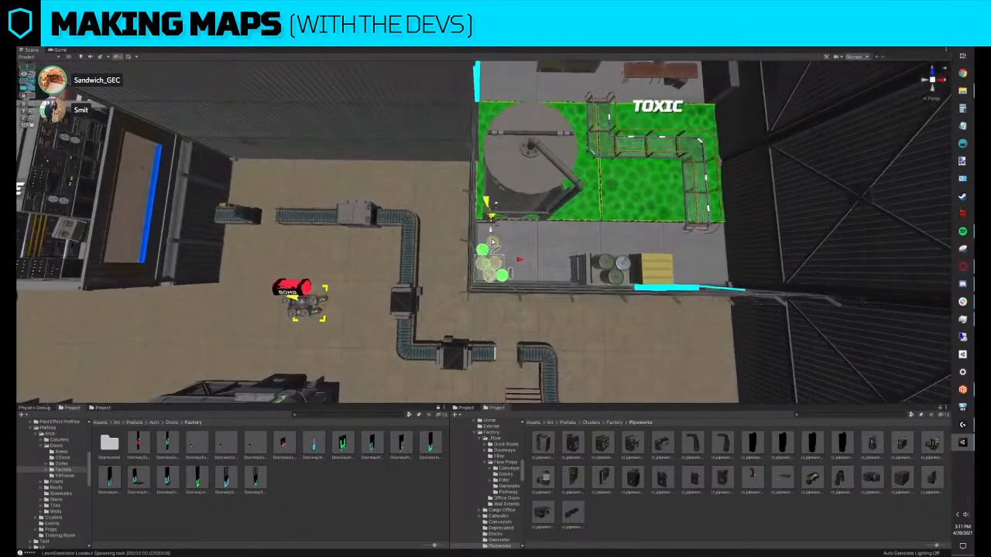
scroll(493, 237, down, 15)
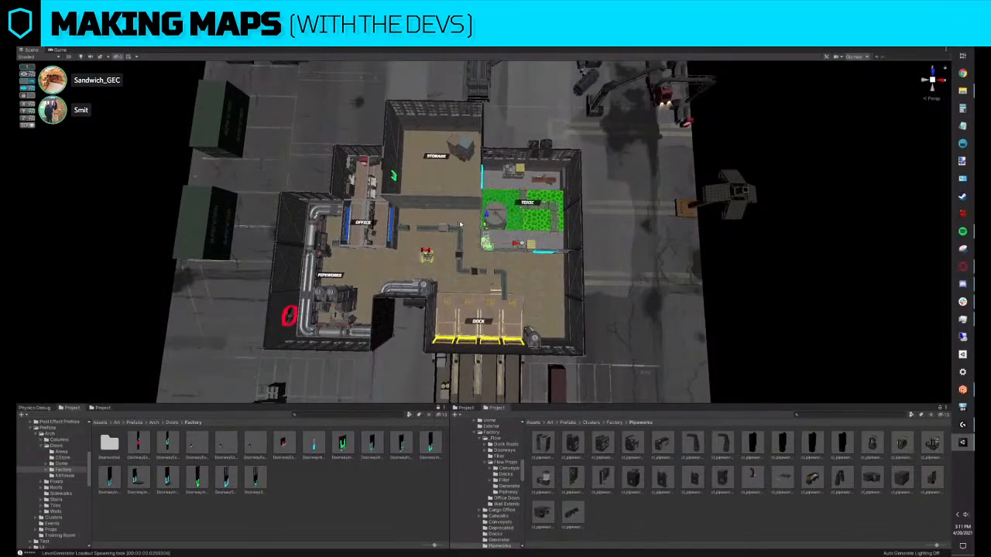
scroll(484, 231, up, 5)
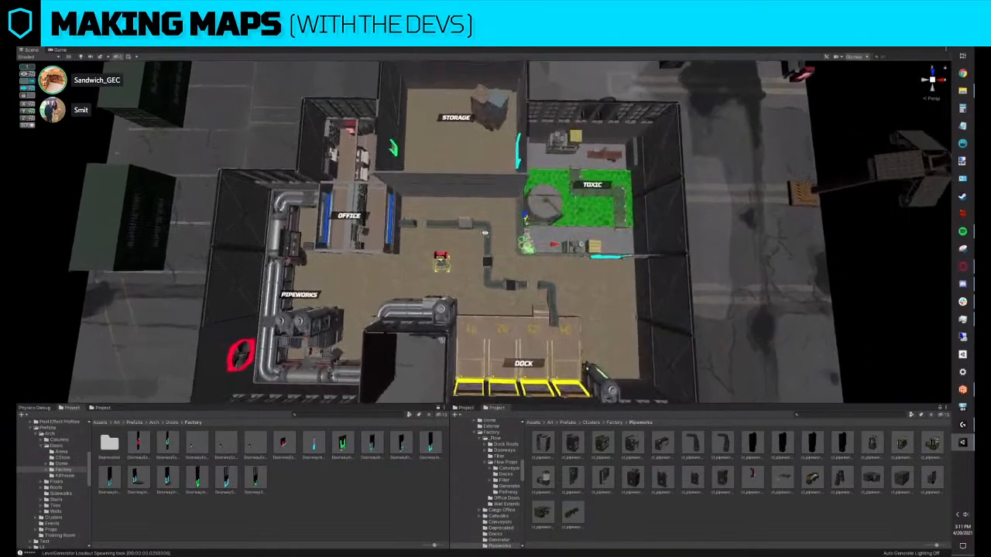
scroll(507, 226, up, 5)
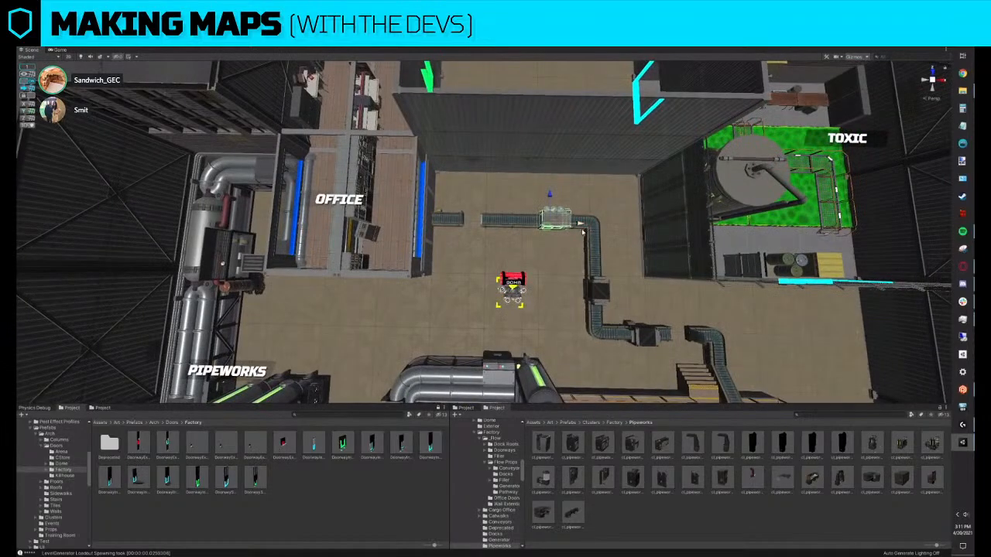
Duplicate the stacked crate cluster in the storage room and move the copy across the floor toward the green doorway
scroll(529, 221, up, 3)
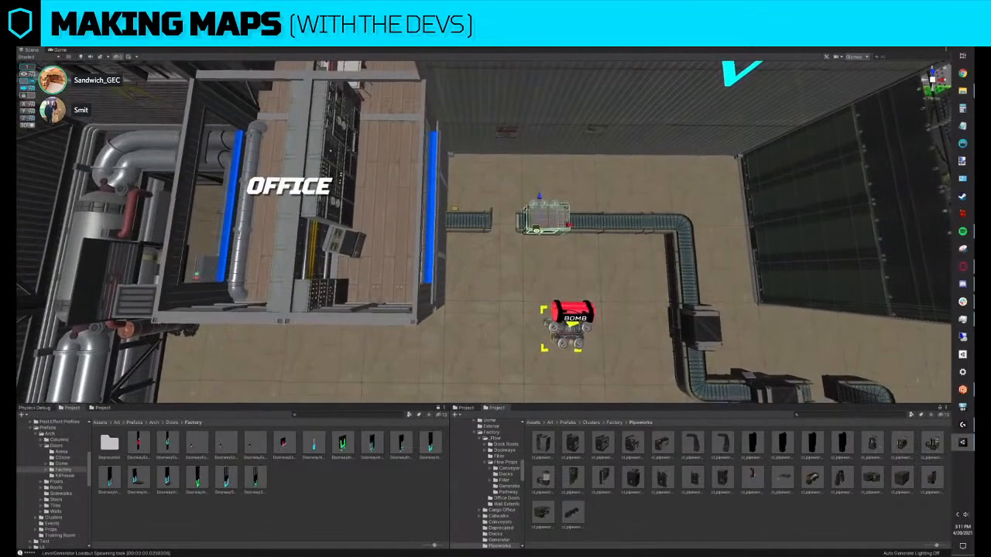
scroll(529, 225, down, 8)
right_drag(515, 214, 472, 181)
key(w)
key(s)
key(w)
click(655, 144)
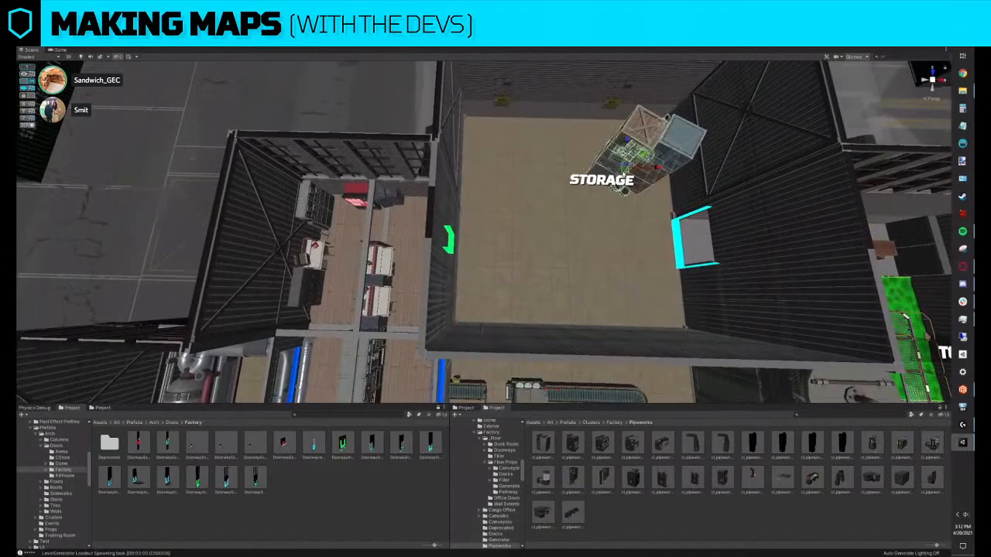
key(ctrl+d)
drag(626, 174, 515, 210)
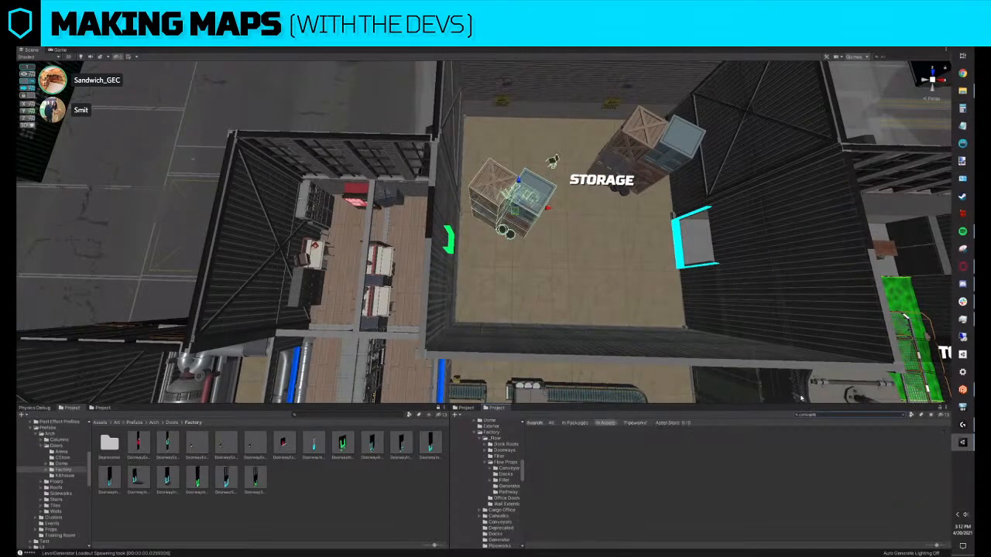
Open the Replace Selection tool and search the project assets for catwalk
middle_drag(677, 377, 674, 390)
key(ctrl+shift+r)
scroll(693, 491, down, 3)
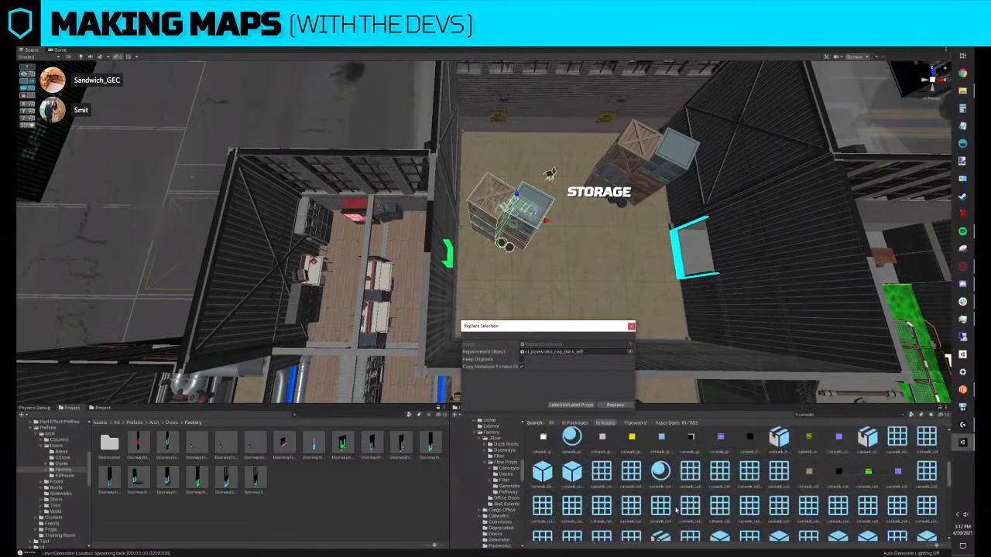
scroll(693, 491, up, 3)
click(543, 443)
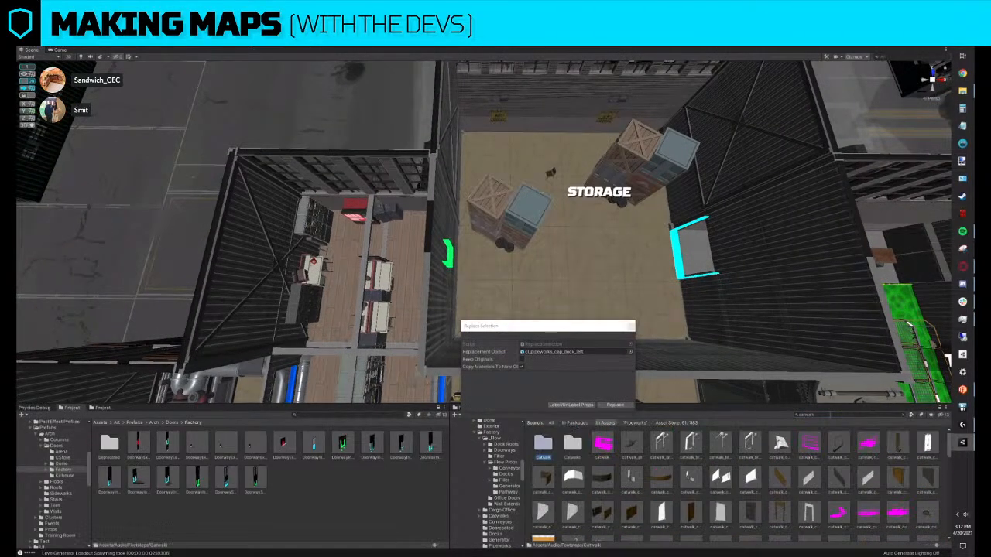
Try narrowing the asset search with the cl_ prefix, such as cl_catwalk, to find catwalk clusters
click(830, 415)
text(cl_)
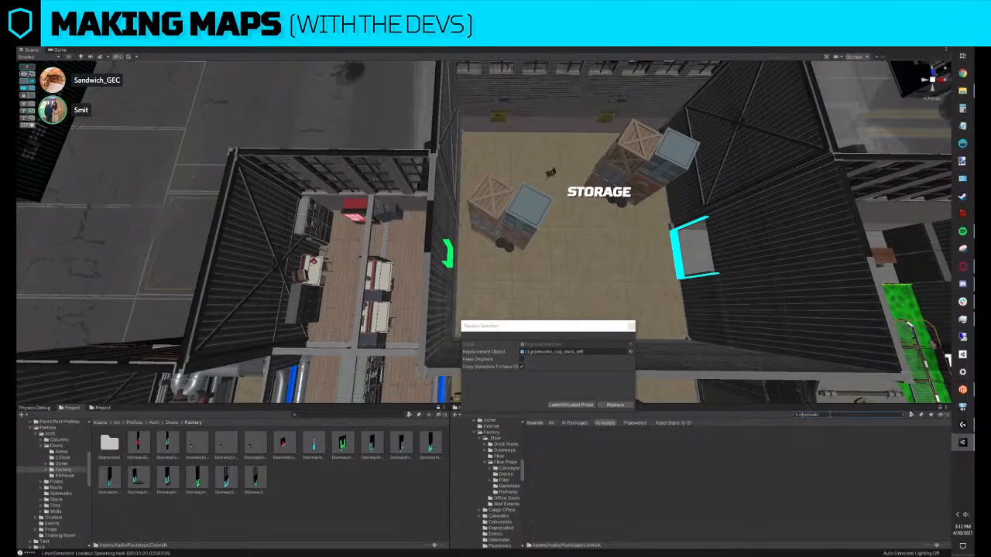
right_drag(761, 373, 760, 375)
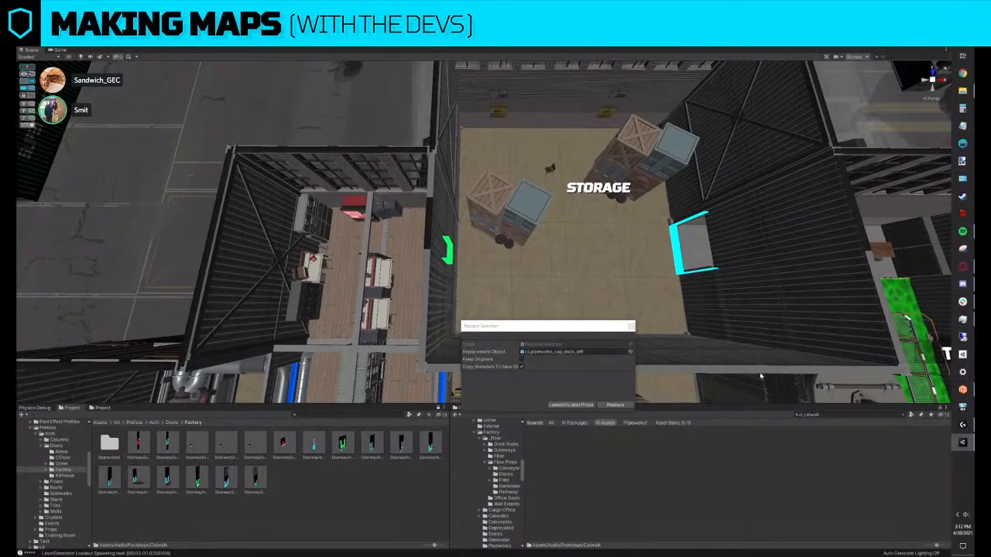
click(820, 415)
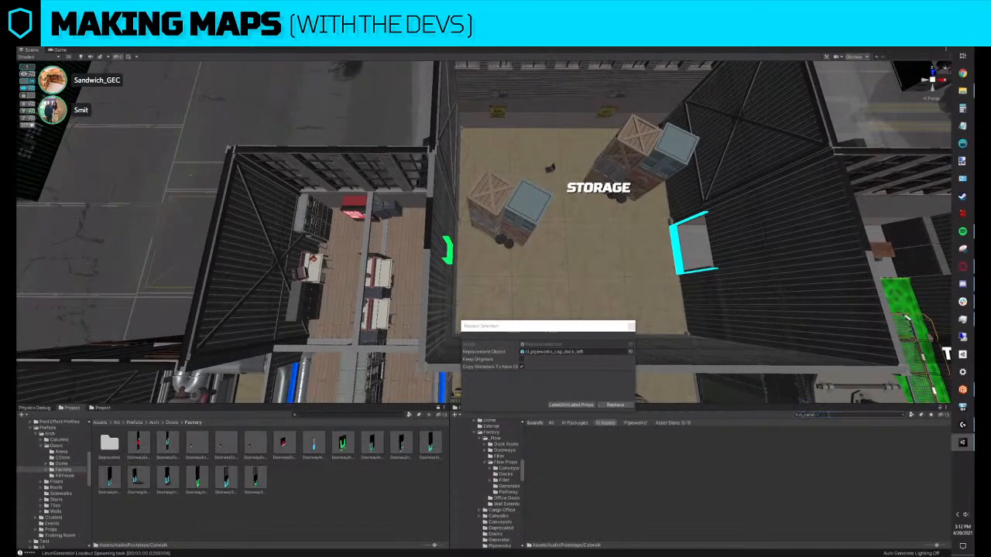
text(cl_pallet)
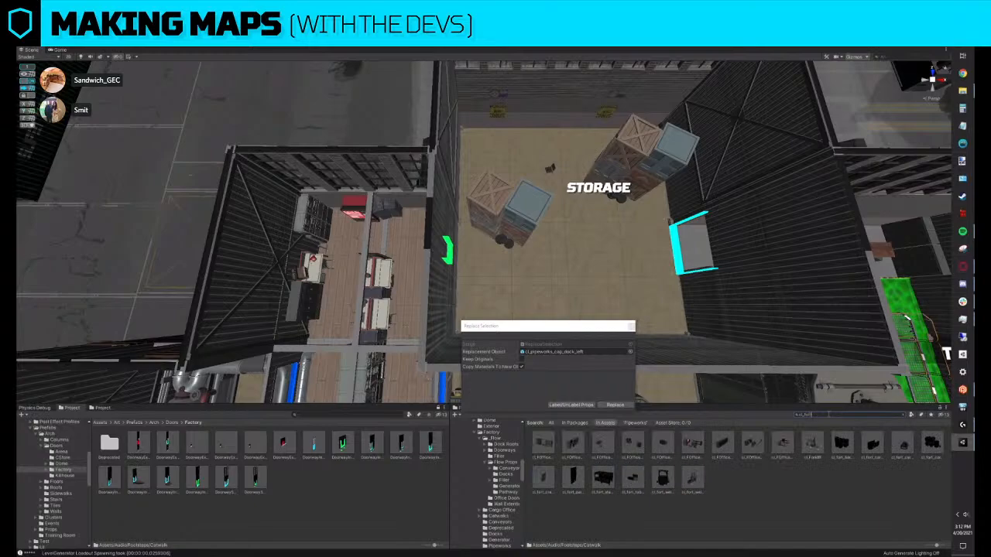
text(ff)
key(BackSpace)
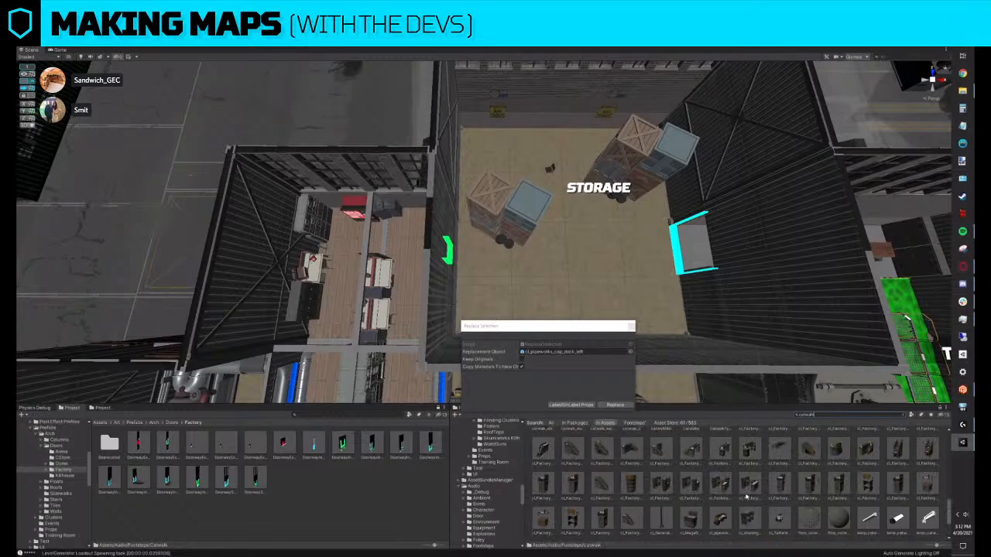
Find the Factory Catwalks cluster folder and replace the duplicated crates with the cl_Factory_Catwalk_Interior_Outer_Mirror prefab
click(749, 479)
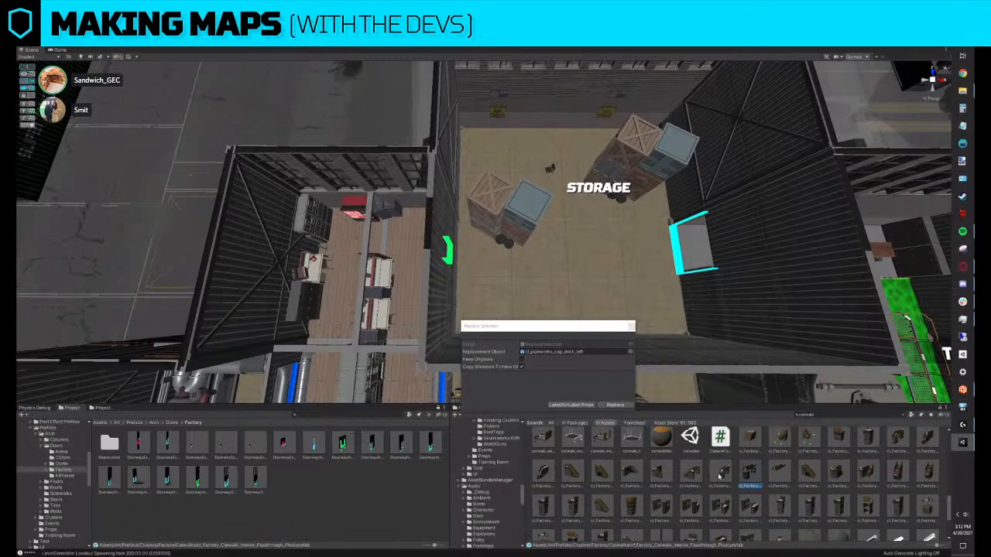
scroll(805, 484, up, 1)
click(867, 494)
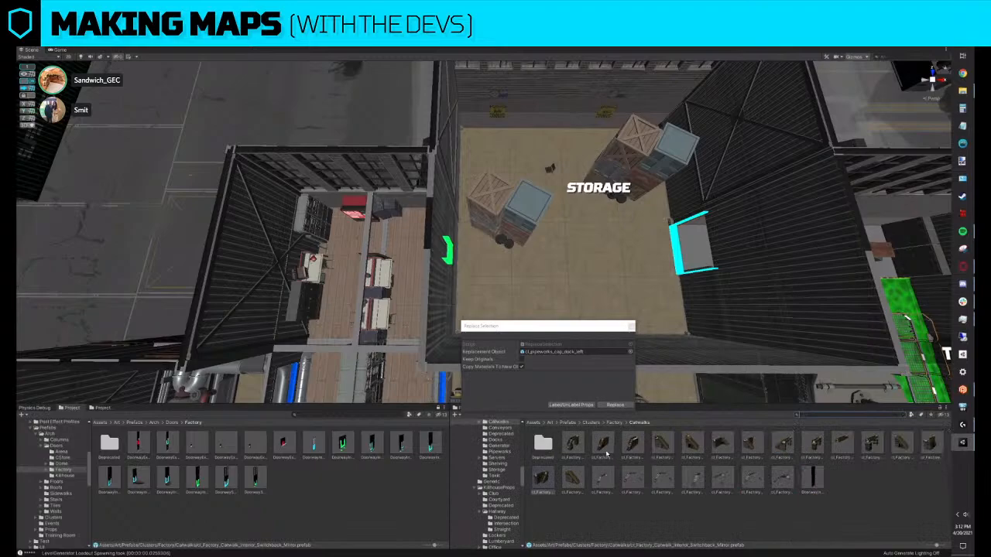
click(522, 228)
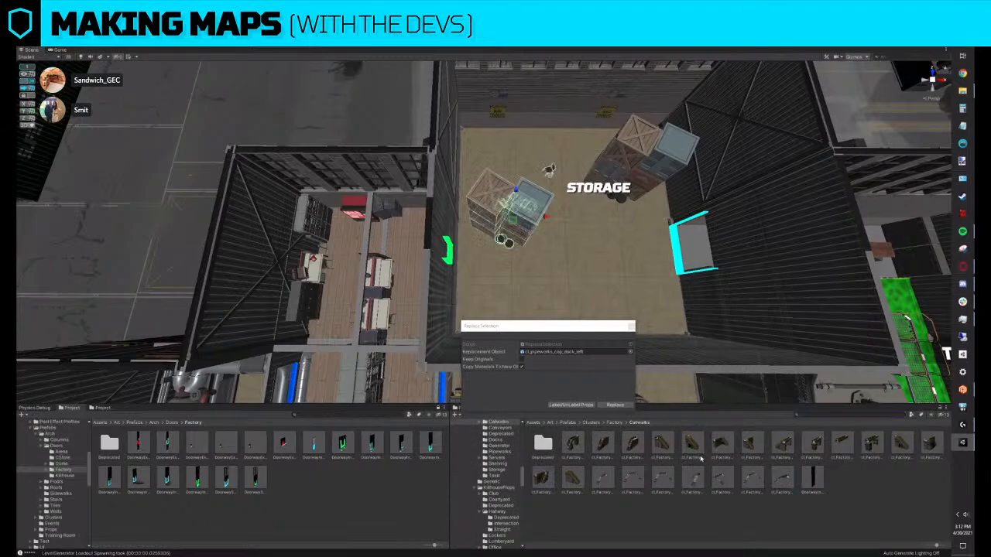
drag(748, 447, 573, 351)
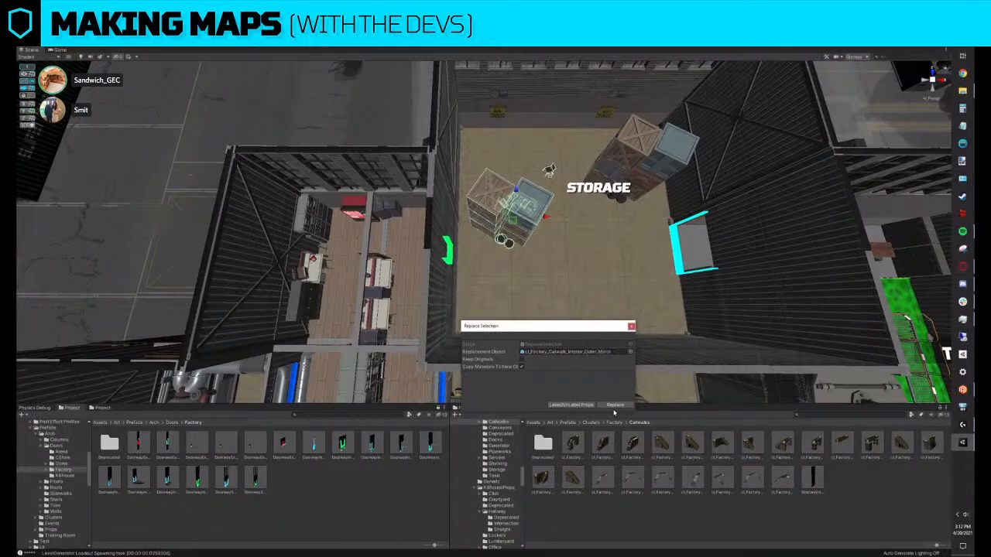
click(615, 405)
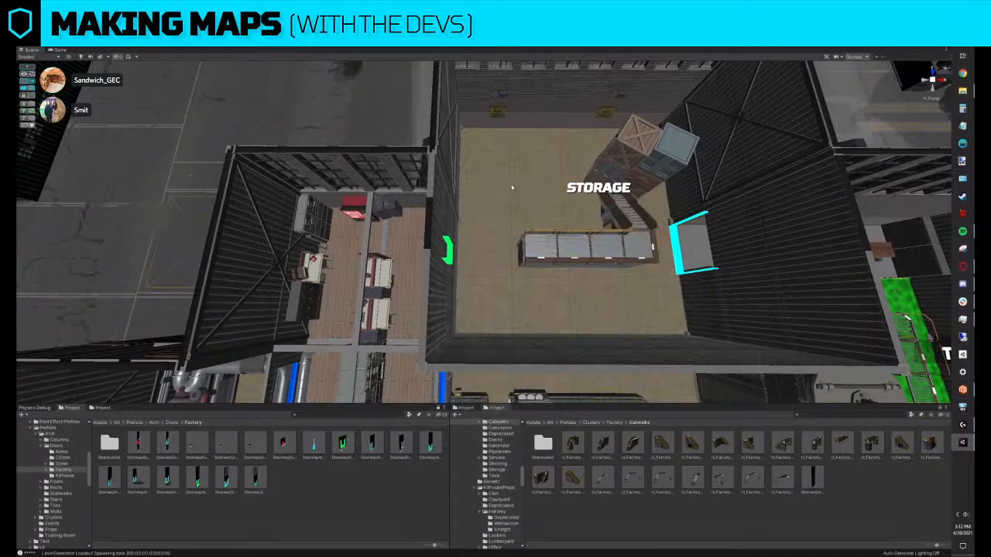
Rotate the catwalk a quarter turn to run alongside the green doorway and place a duplicate of it against that wall
click(554, 246)
click(552, 246)
drag(513, 246, 546, 230)
key(w)
right_drag(547, 226, 549, 238)
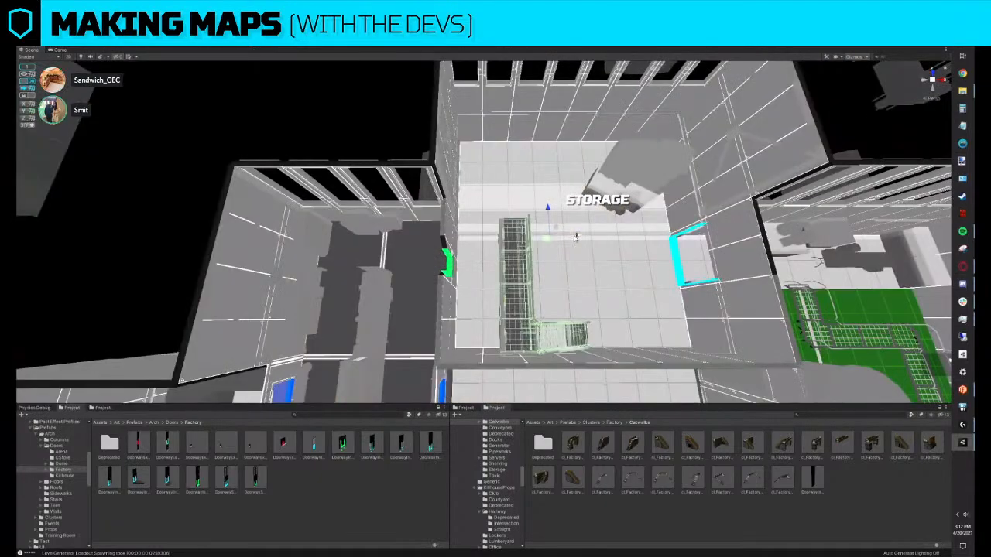
drag(575, 237, 567, 236)
right_drag(568, 237, 567, 246)
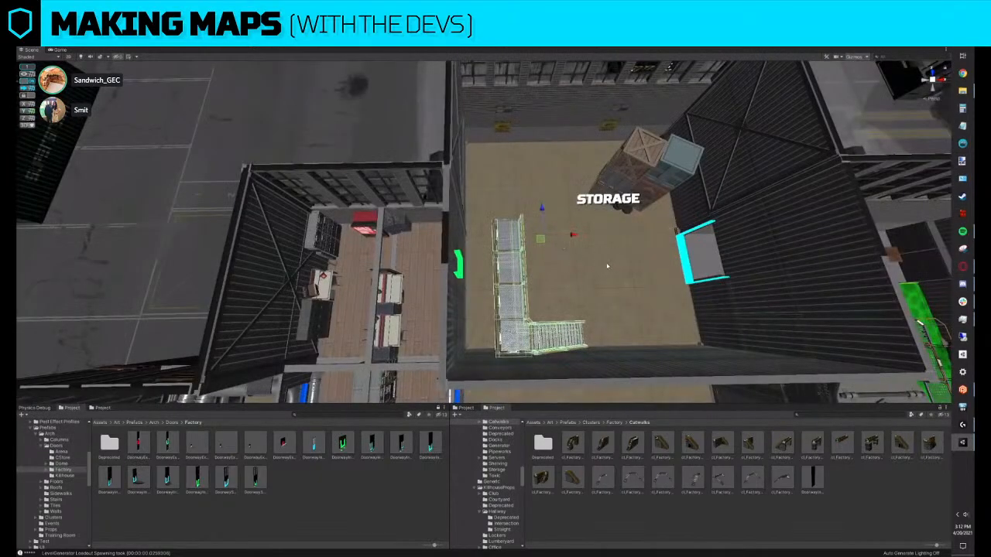
drag(573, 235, 545, 235)
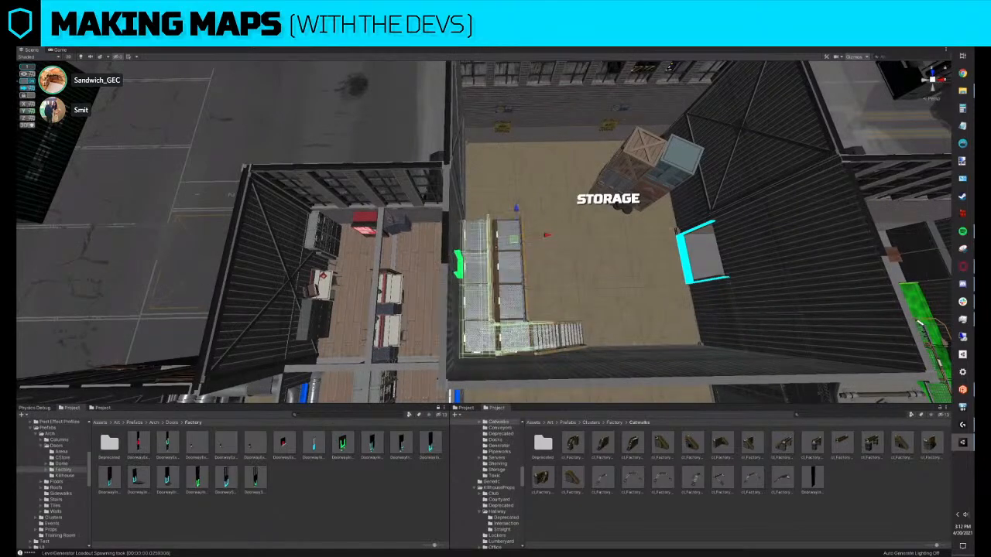
Locate the single catwalk piece in the Stairs prefabs and replace the wall-side catwalk copy with it
click(481, 288)
click(480, 273)
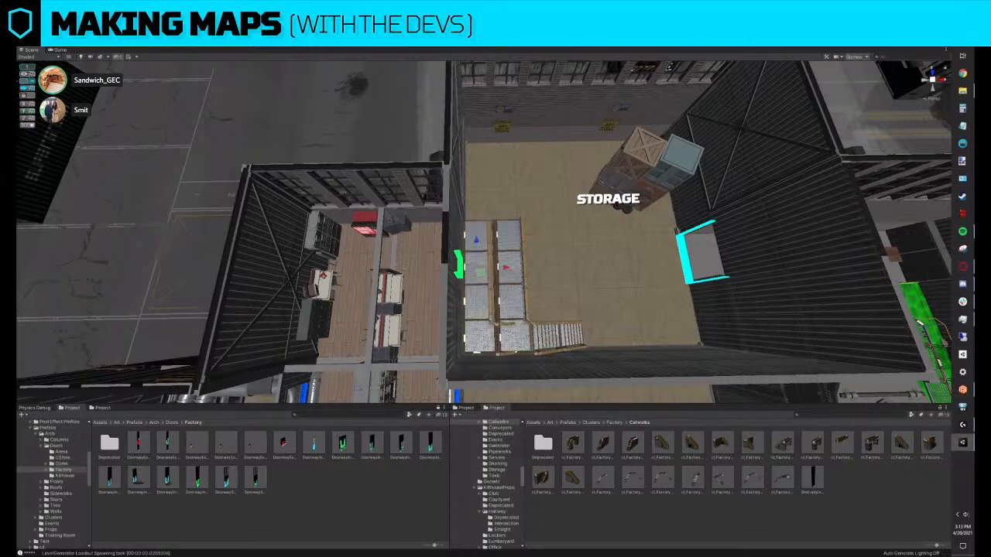
drag(506, 267, 489, 267)
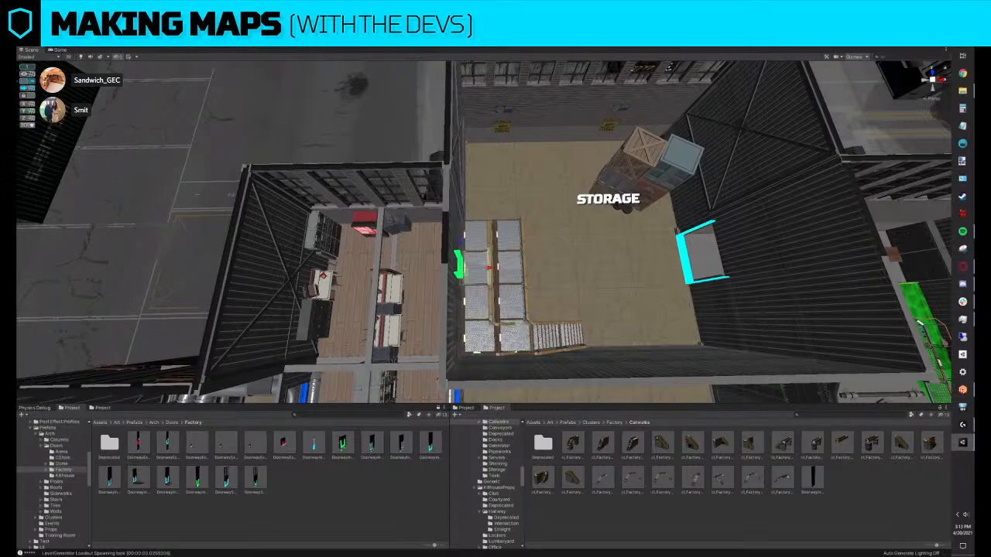
click(468, 294)
click(491, 288)
click(488, 288)
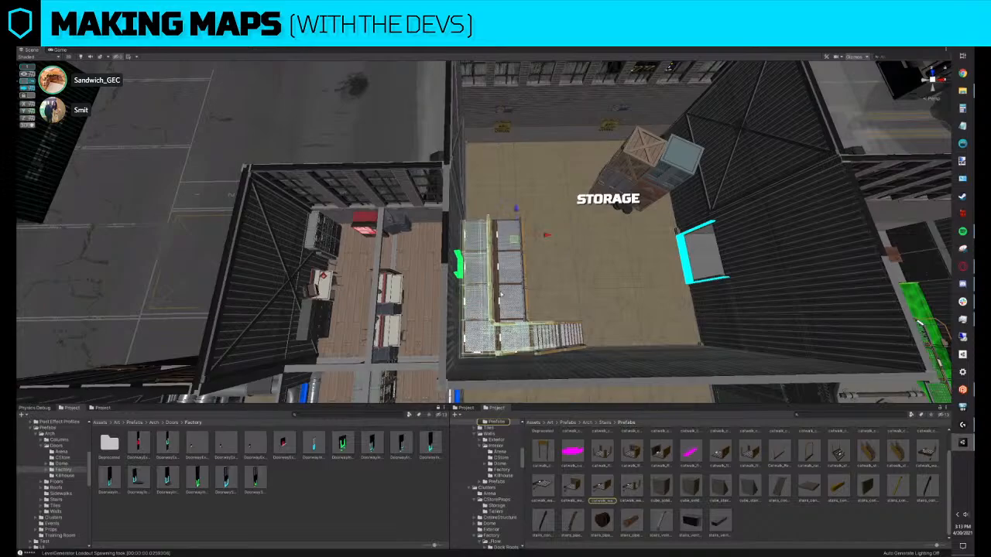
key(ctrl+shift+r)
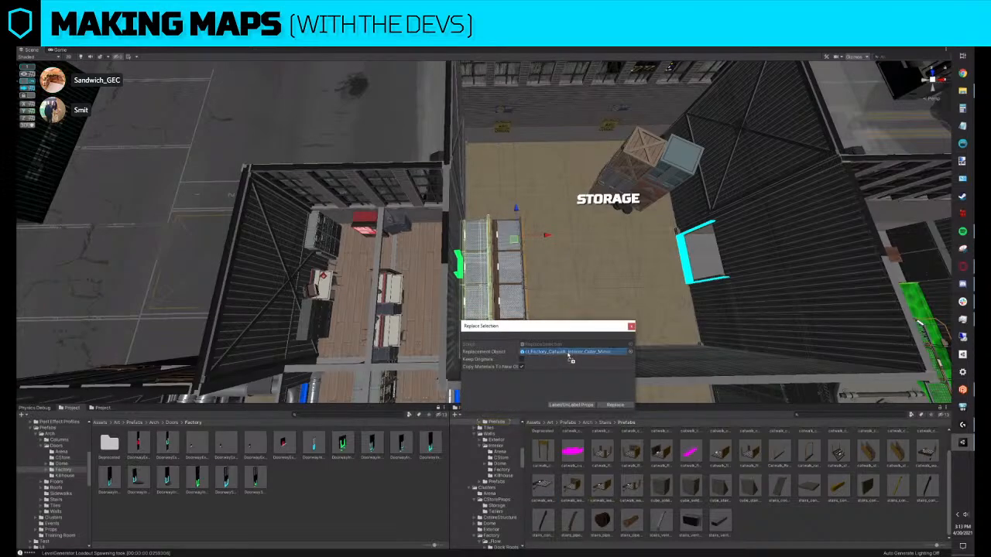
click(614, 404)
Raise the new catwalk piece to the platform height of the main catwalk beside the green doorway
key(w)
right_drag(480, 320, 548, 280)
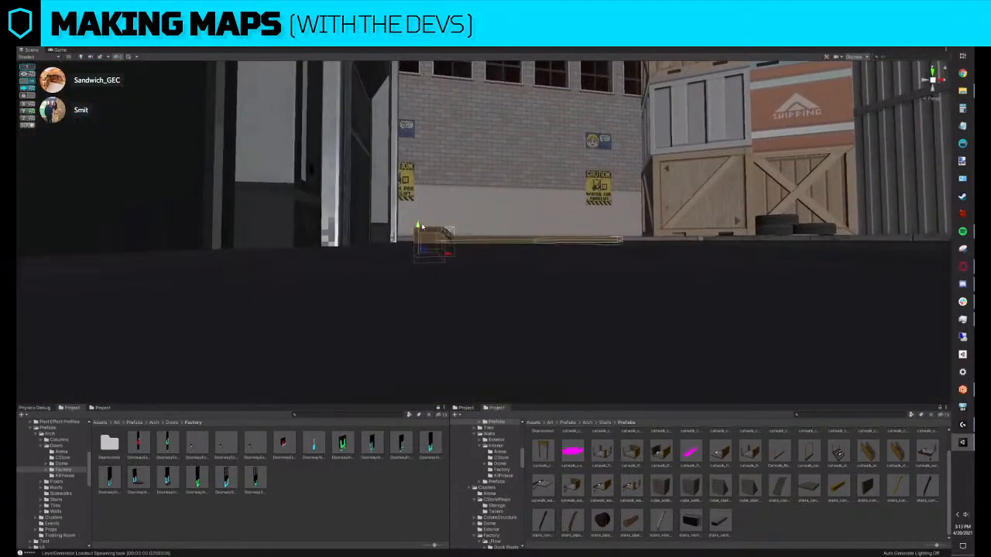
mouse_move(421, 226)
right_down()
mouse_move(479, 260)
mouse_move(448, 276)
mouse_move(424, 224)
right_up()
click(28, 82)
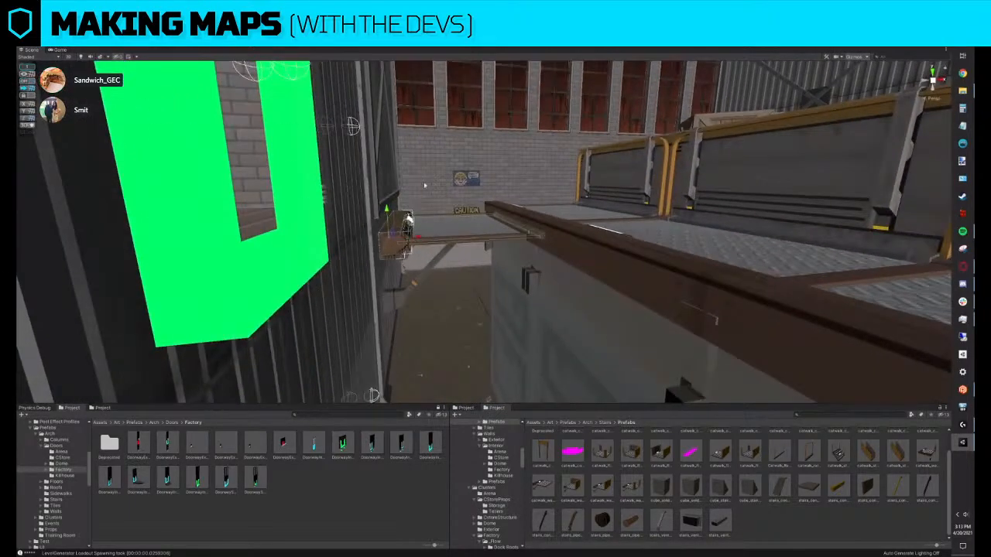
right_drag(422, 186, 395, 217)
drag(386, 207, 387, 182)
right_drag(394, 212, 423, 262)
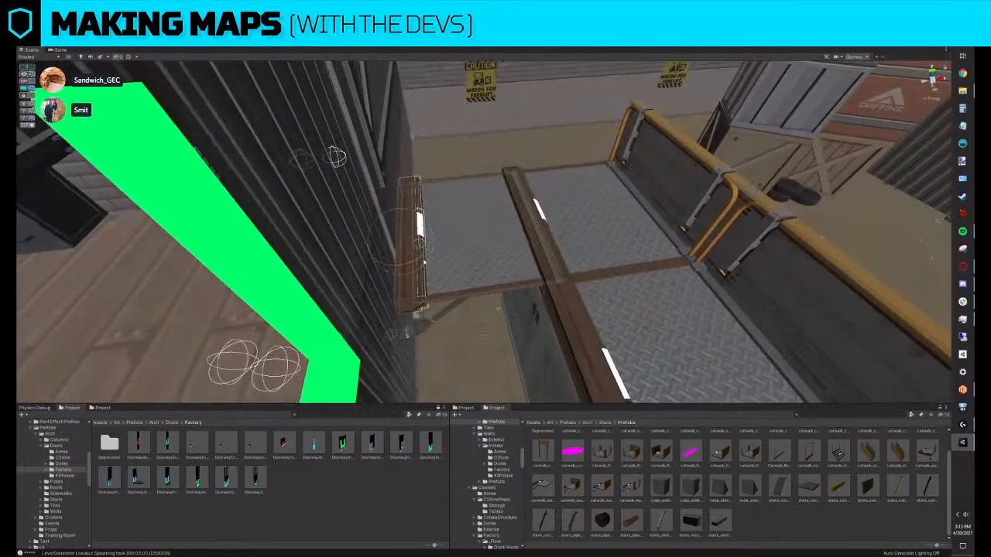
Rotate the catwalk piece a half turn and slide it against the edge of the main catwalk
key(e)
drag(425, 262, 633, 253)
key(w)
drag(425, 241, 540, 228)
Place a vented support block under the short platform between the main catwalk and the green doorway wall
right_drag(534, 229, 489, 215)
click(489, 216)
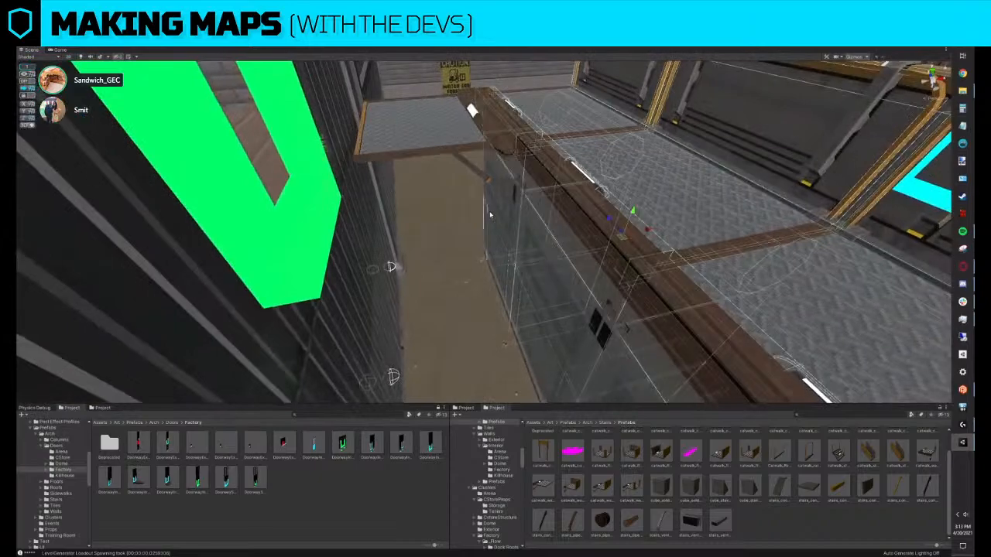
key(ctrl+z)
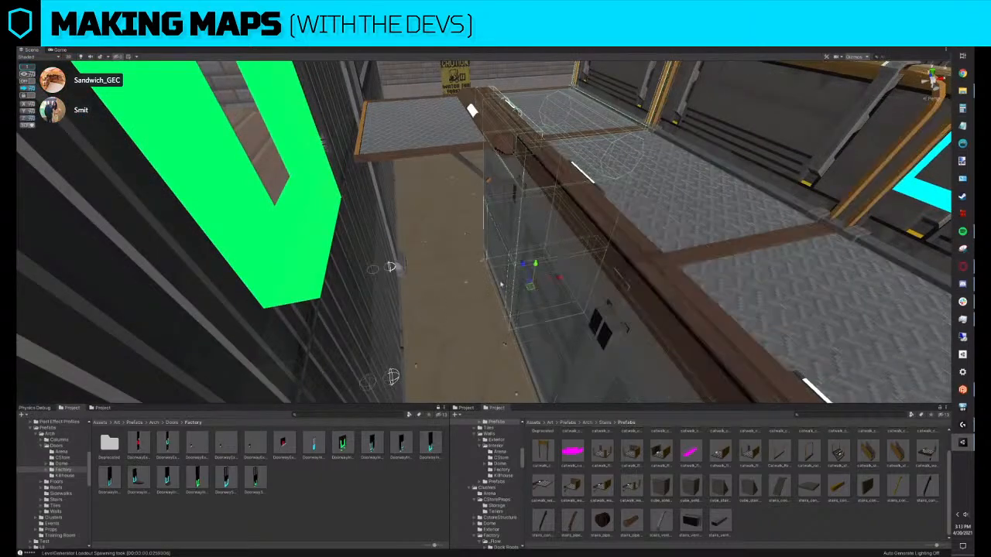
right_drag(501, 284, 553, 264)
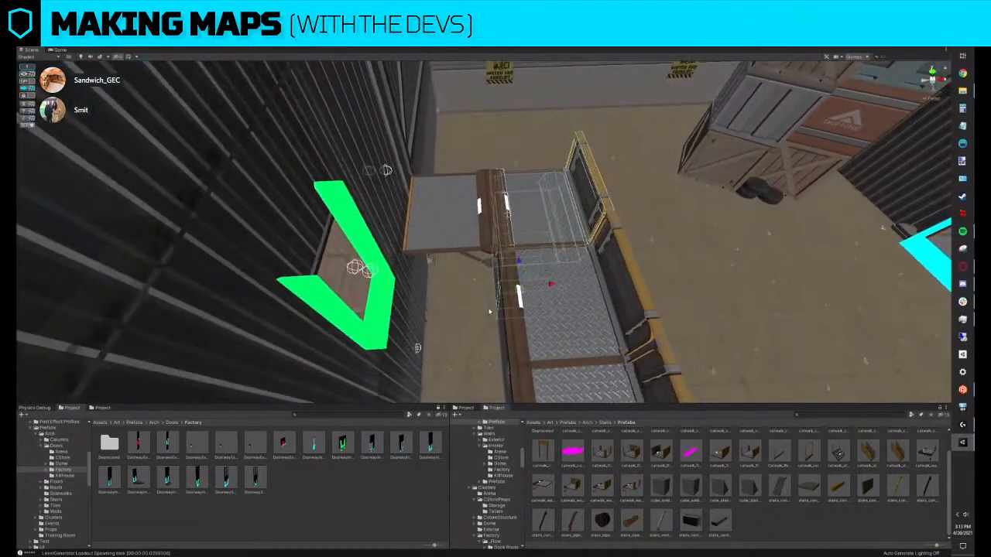
drag(509, 309, 487, 289)
mouse_move(480, 241)
right_down()
mouse_move(472, 201)
mouse_move(579, 157)
mouse_move(536, 214)
mouse_move(405, 209)
mouse_move(580, 230)
mouse_move(474, 225)
mouse_move(471, 190)
mouse_move(511, 224)
mouse_move(570, 222)
mouse_move(590, 237)
mouse_move(489, 170)
mouse_move(465, 276)
mouse_move(474, 214)
right_up()
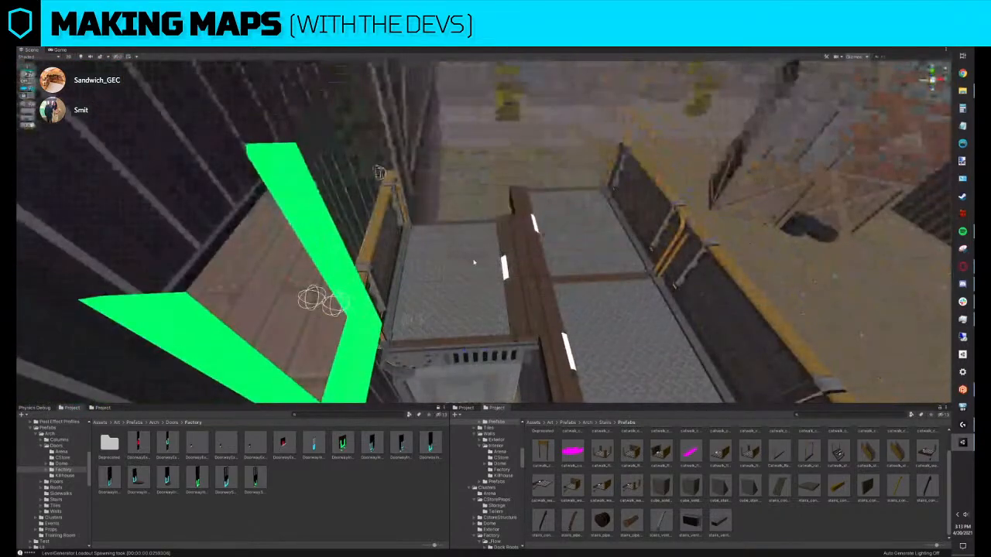
Align the short railed platform and its vented support block with the height and edge of the main catwalk
right_drag(474, 263, 508, 277)
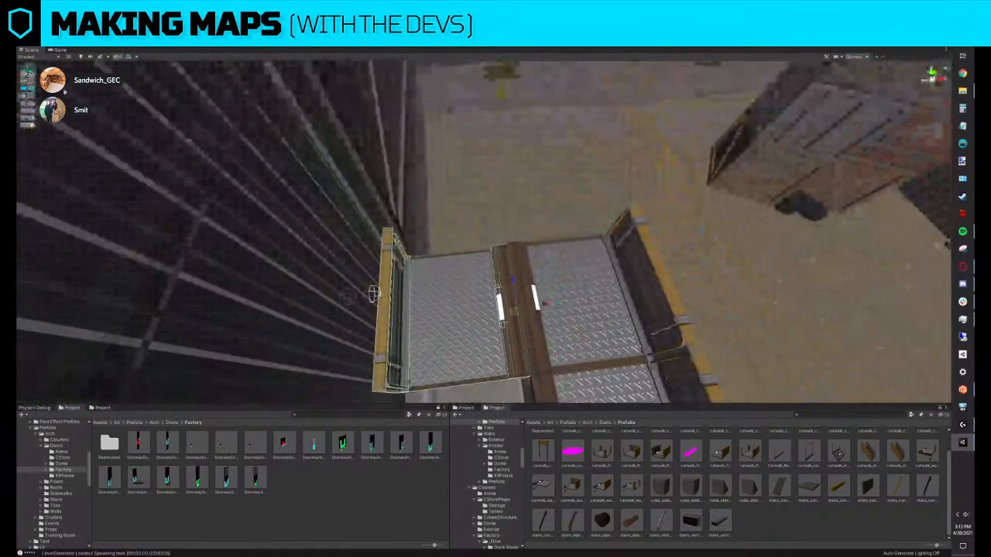
right_drag(307, 228, 307, 155)
drag(490, 175, 495, 283)
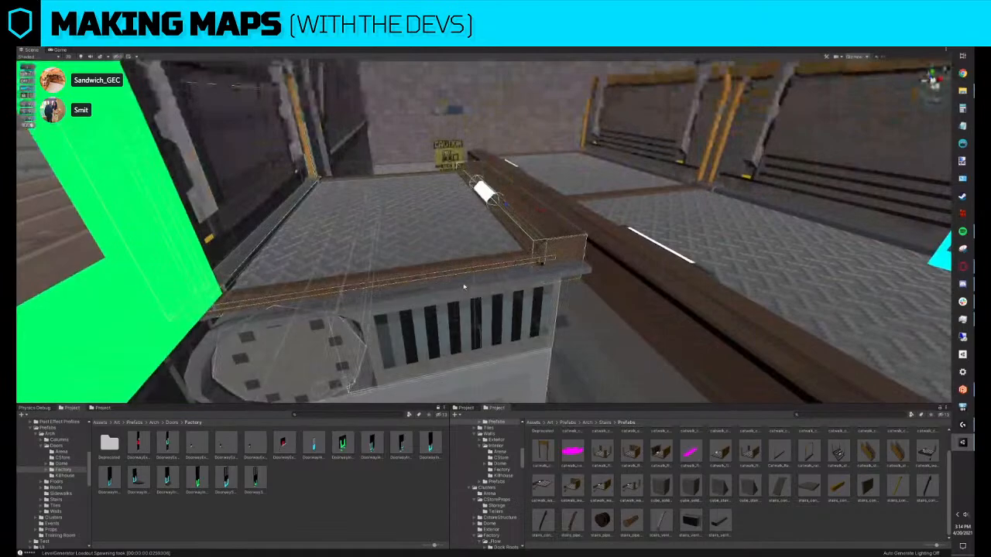
click(465, 286)
right_drag(464, 285, 464, 310)
drag(480, 308, 480, 227)
right_drag(480, 228, 588, 232)
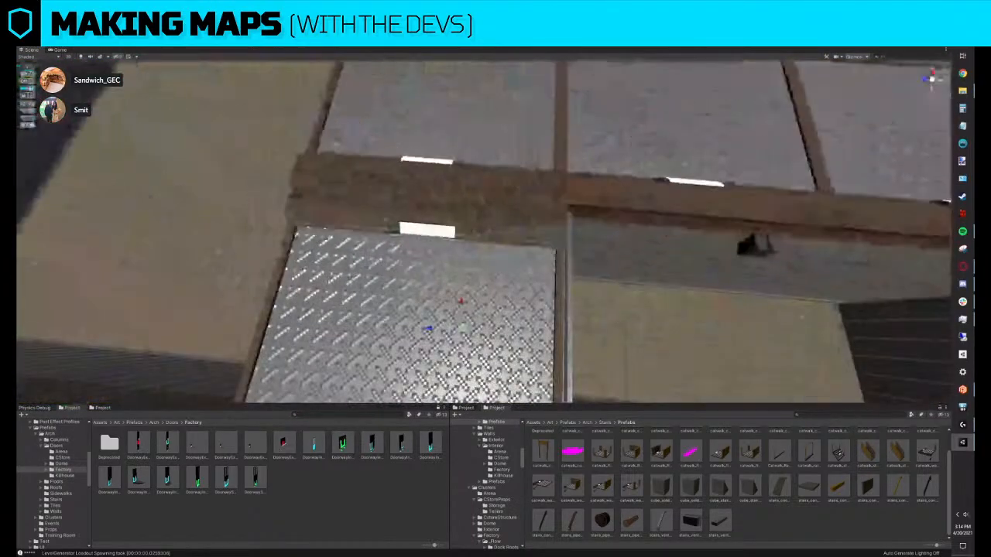
drag(432, 327, 426, 327)
right_drag(426, 328, 278, 333)
Replace the railed short platform with the catwalk piece without a railing and nudge it toward the doorway wall
key(ctrl+shift+r)
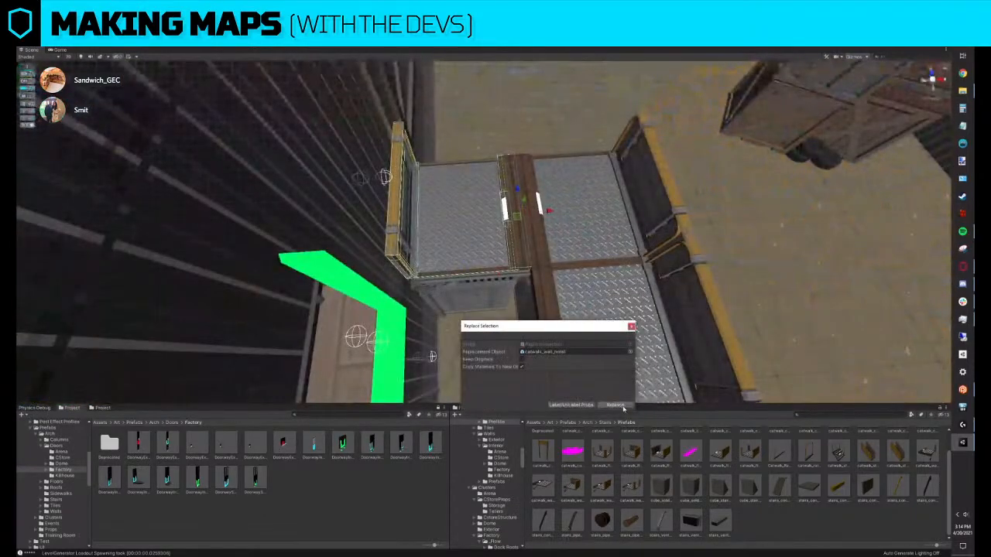
click(624, 408)
click(460, 230)
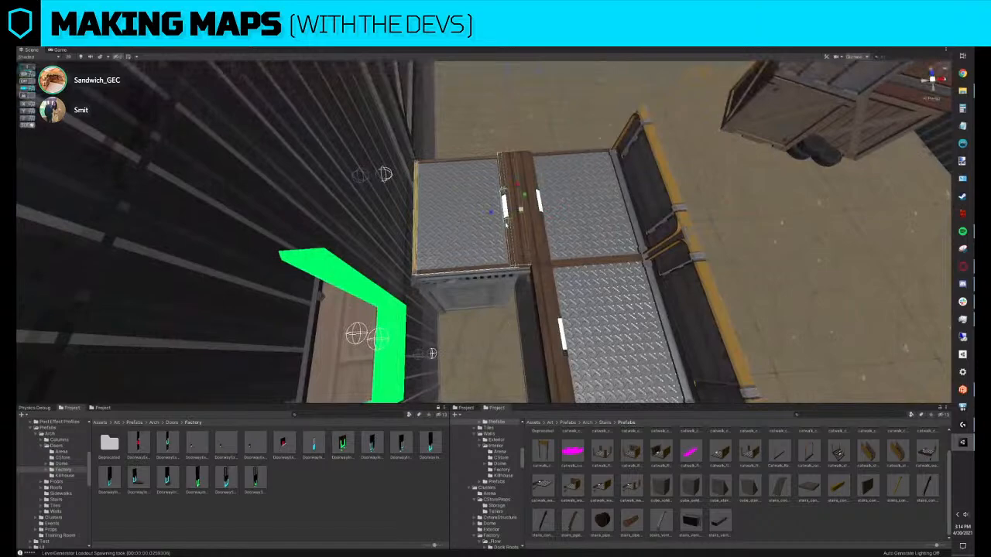
drag(491, 214, 489, 214)
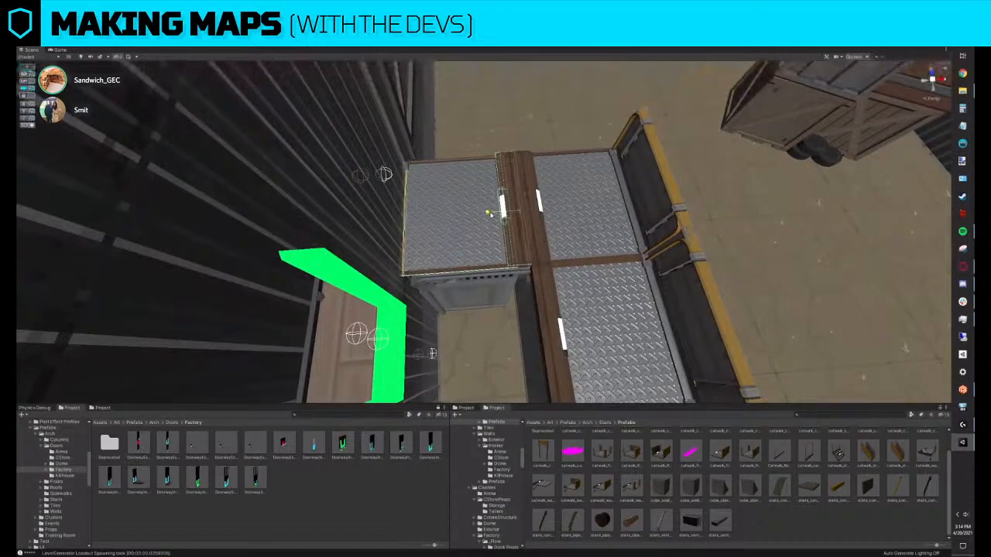
Duplicate the unrailed platform with its vented support twice to extend the platform row along the green doorway wall
click(582, 243)
alt+drag(511, 247, 526, 264)
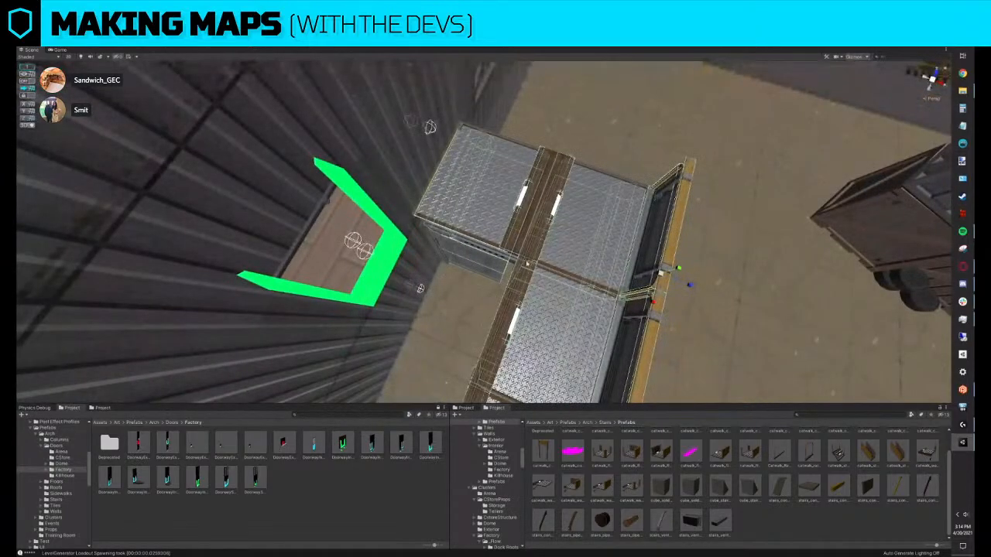
alt+drag(624, 263, 459, 263)
key(ctrl+d)
middle_drag(441, 265, 532, 297)
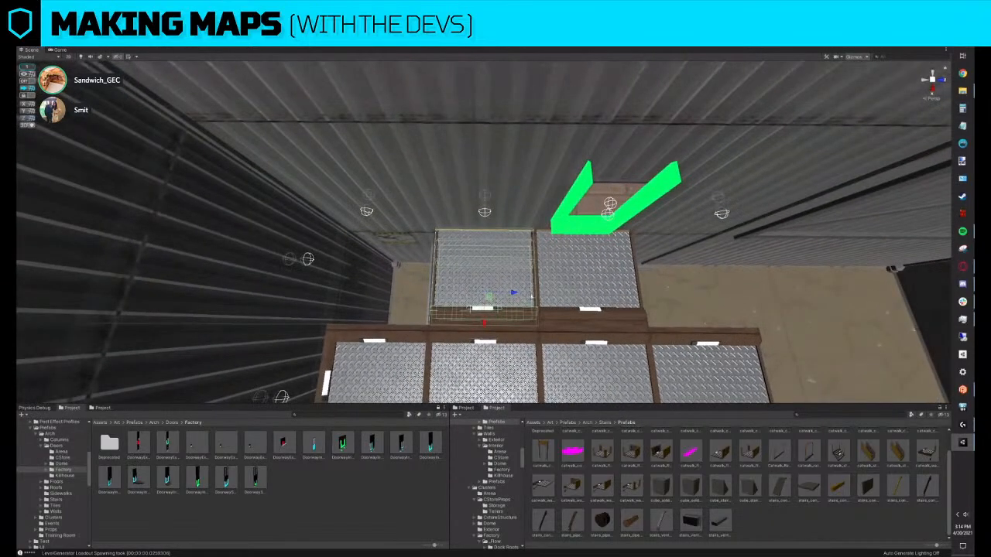
key(ctrl+d)
drag(514, 293, 416, 243)
Copy a railed catwalk piece, rotate it a quarter turn, and set two side by side across the catwalk's end
click(461, 243)
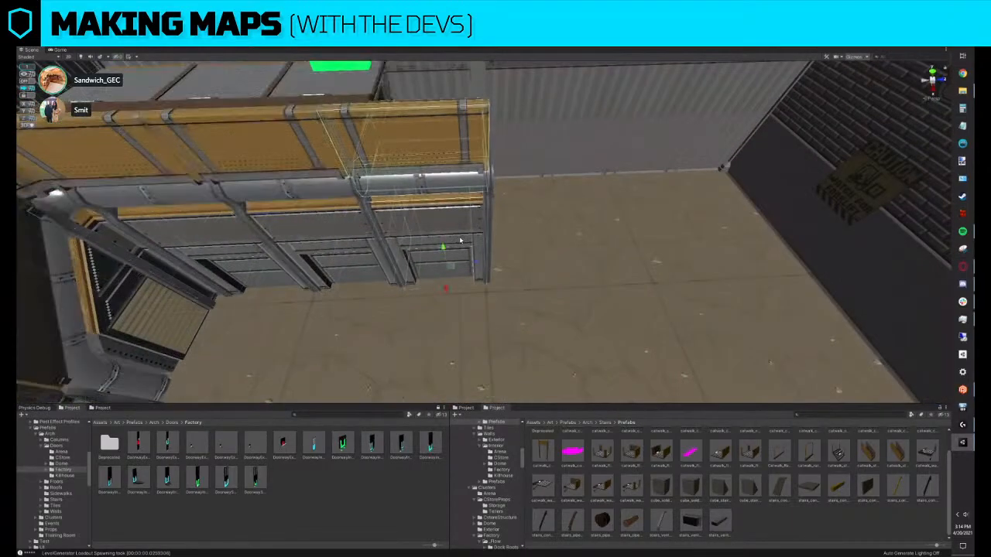
alt+drag(625, 244, 398, 249)
key(e)
drag(463, 319, 556, 330)
key(w)
drag(465, 293, 511, 292)
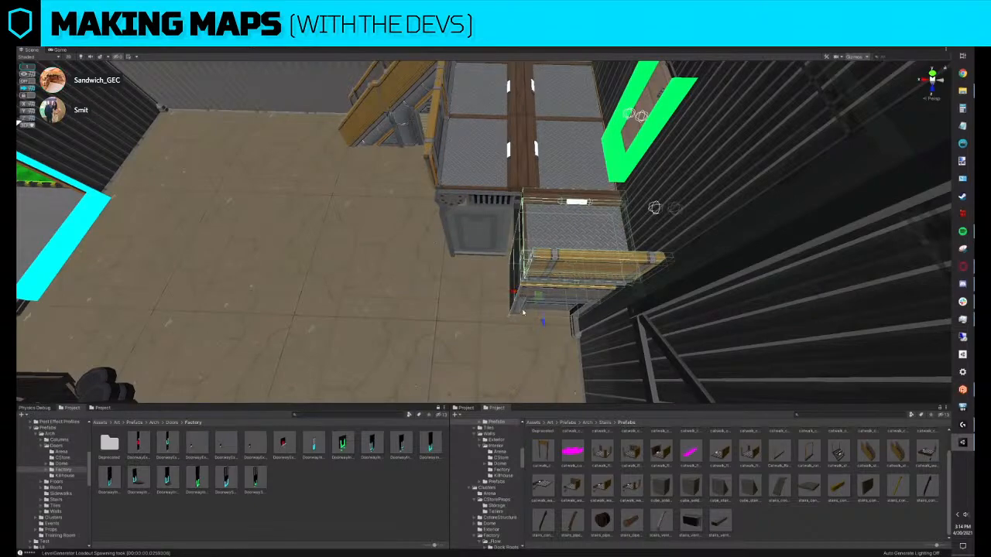
drag(513, 293, 446, 288)
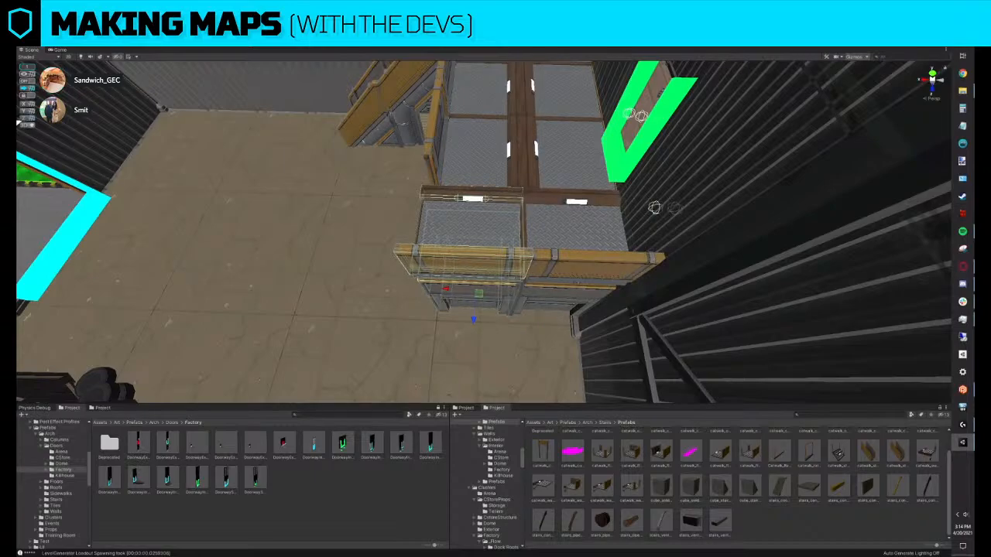
click(467, 314)
key(ctrl+r)
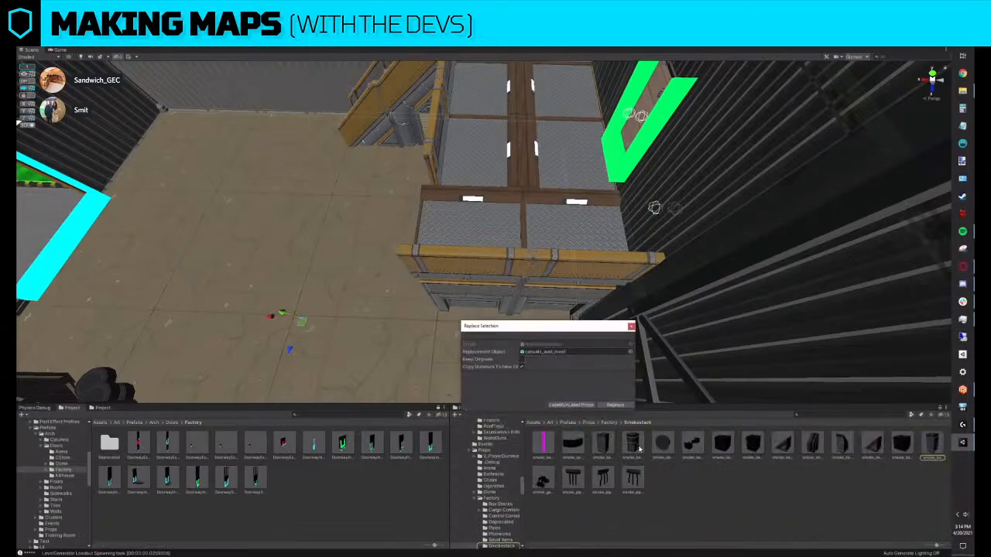
click(615, 404)
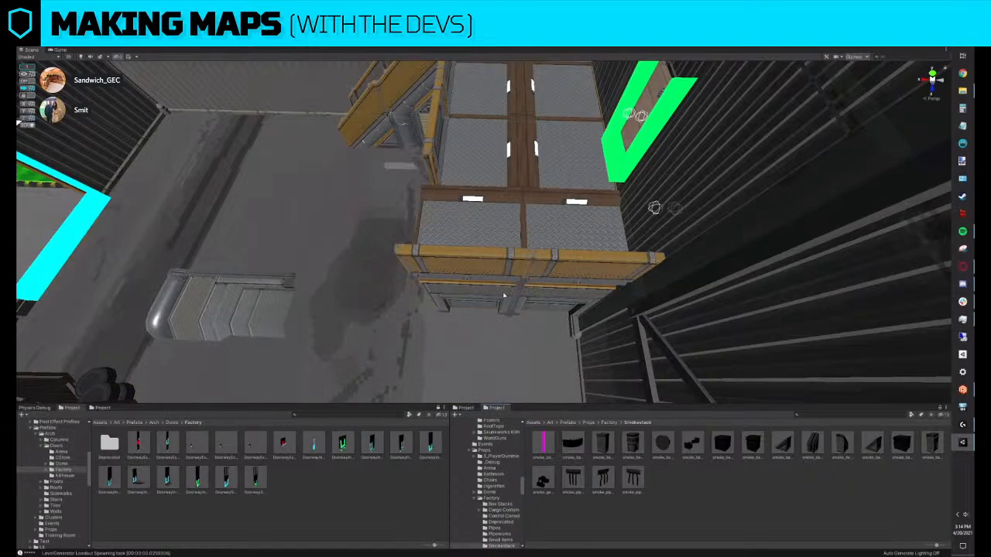
key(ctrl+z)
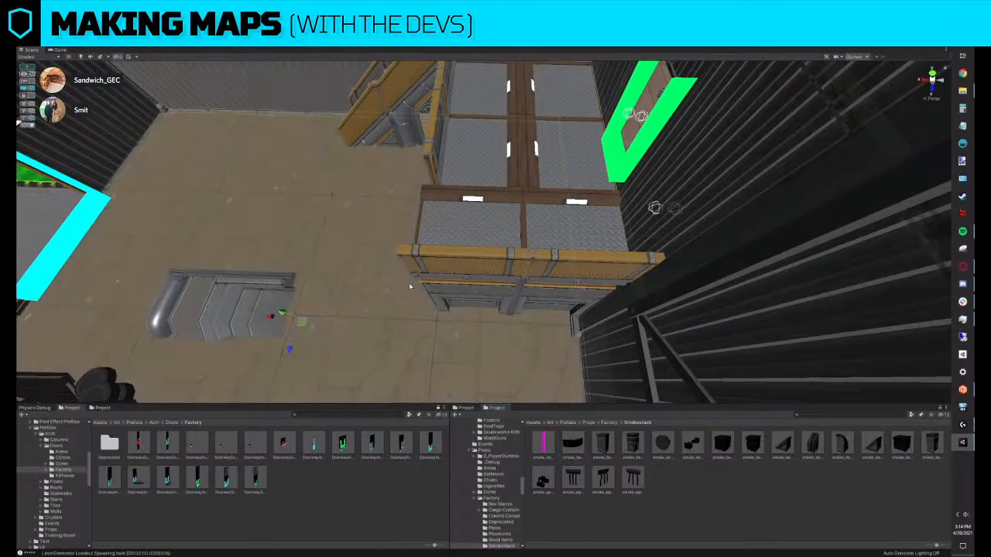
right_drag(409, 286, 428, 153)
key(Delete)
Replace the piece at the catwalk's outer end corner with the rounded smokestack base corner prefab
right_drag(463, 188, 599, 182)
click(595, 170)
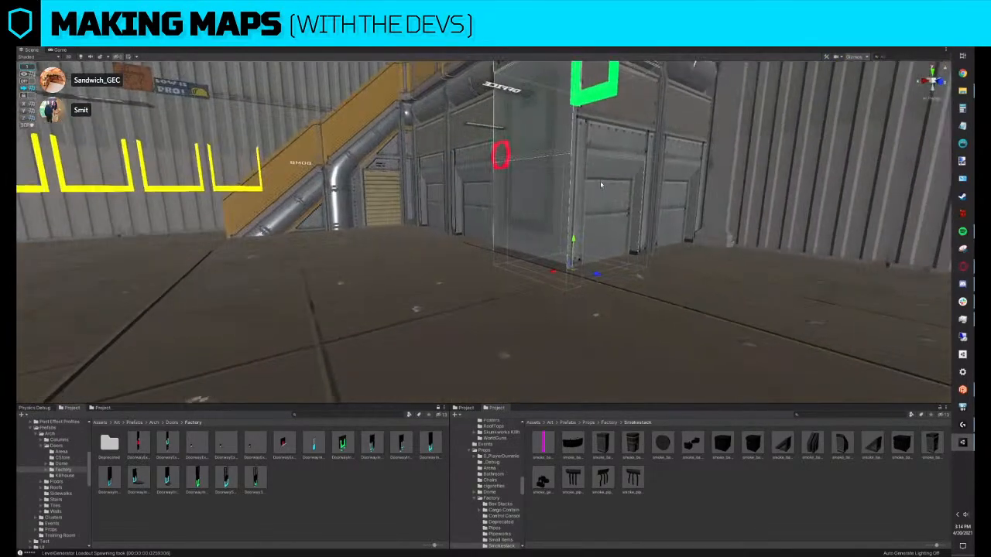
key(ctrl+shift+r)
click(615, 406)
right_drag(546, 255, 487, 308)
click(576, 279)
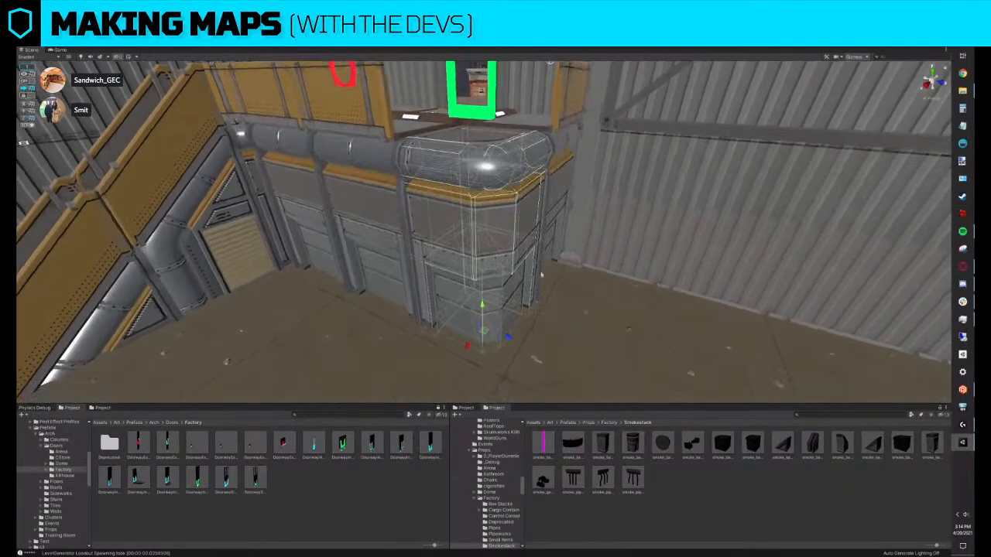
Raise a copy of the rounded corner block and replace it with the catwalk_wall_outer railing prefab
drag(482, 305, 483, 250)
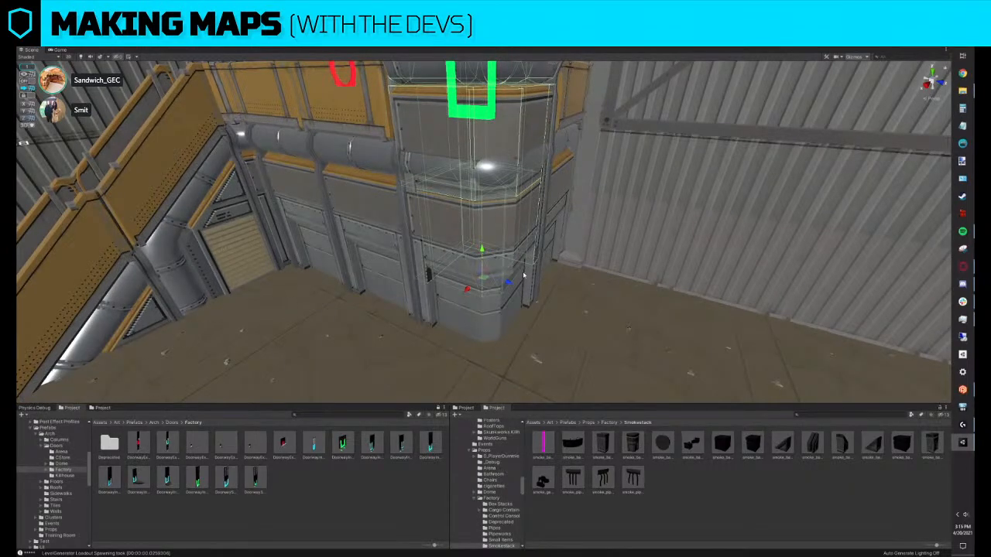
right_drag(523, 275, 542, 144)
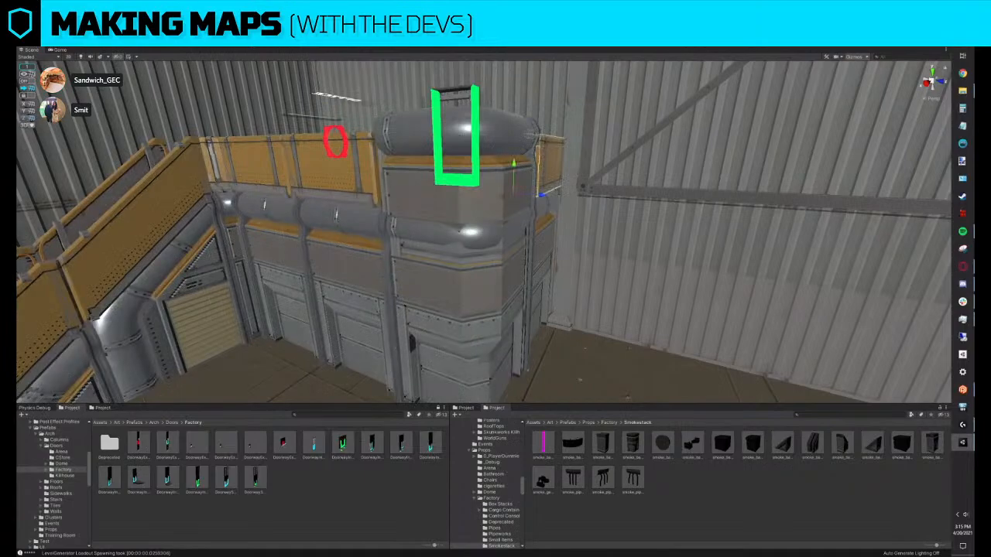
click(470, 184)
key(ctrl+r)
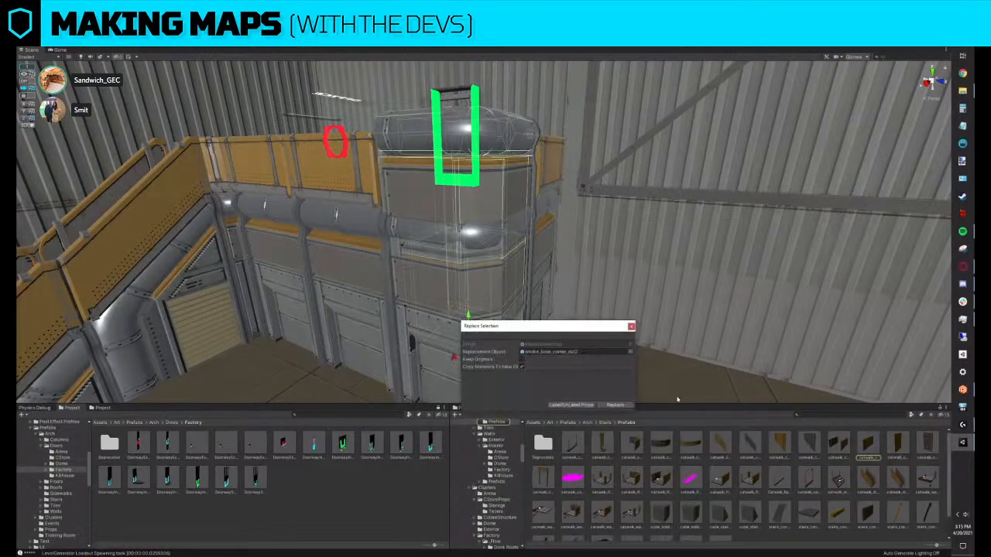
drag(576, 511, 584, 355)
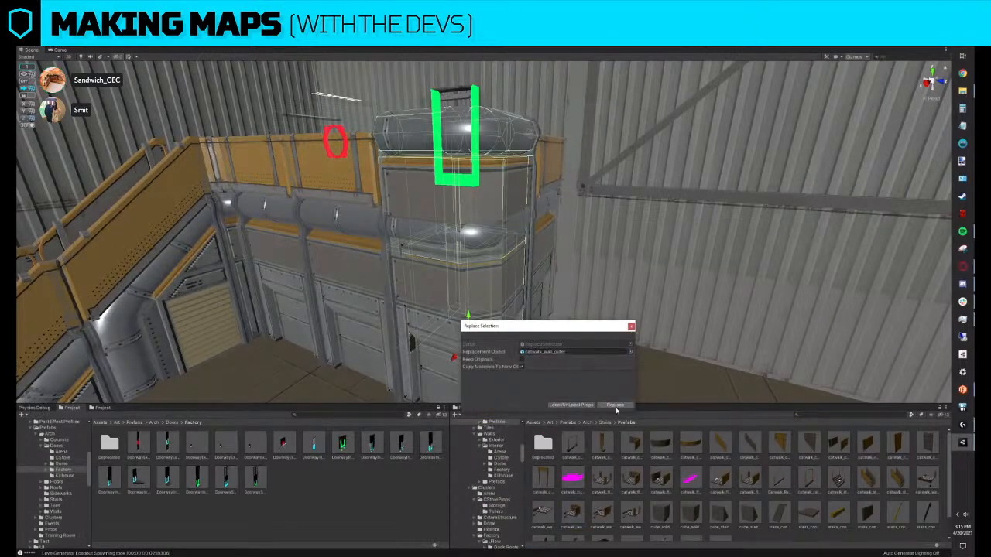
click(615, 405)
Move the outer corner railing onto the rounded corner block and align it with the neighbouring catwalk railings
click(551, 302)
drag(501, 368, 400, 380)
right_drag(491, 328, 509, 342)
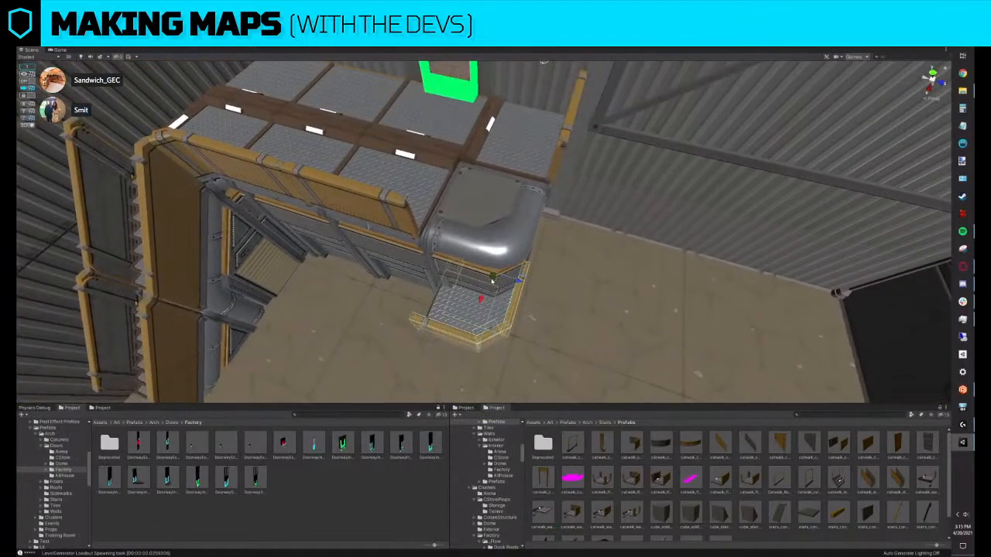
drag(509, 341, 500, 204)
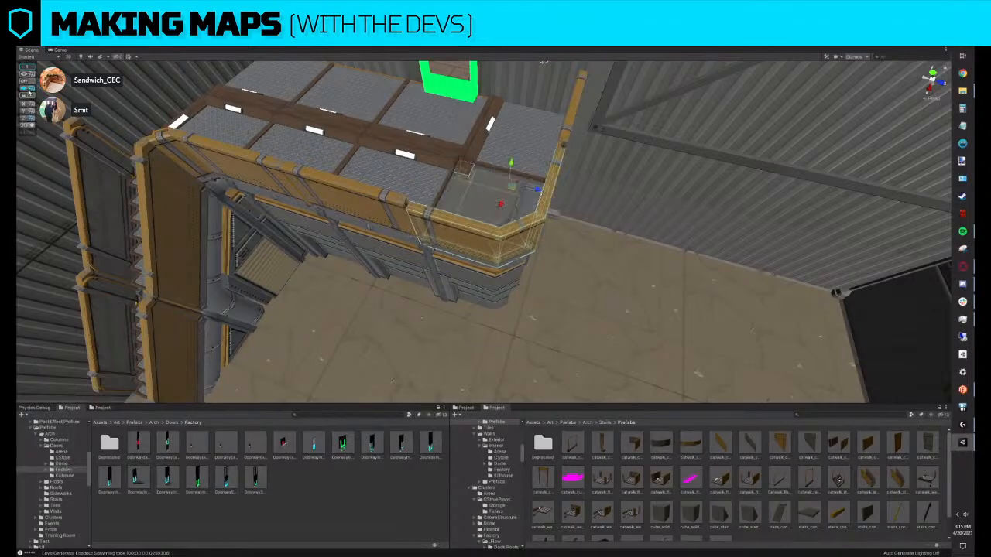
right_drag(500, 205, 484, 145)
drag(484, 145, 484, 136)
Copy the crate pile to the storage room's opposite far corner and replace the copy with the factory corner boxes prefab
right_drag(483, 137, 606, 247)
scroll(606, 248, down, 5)
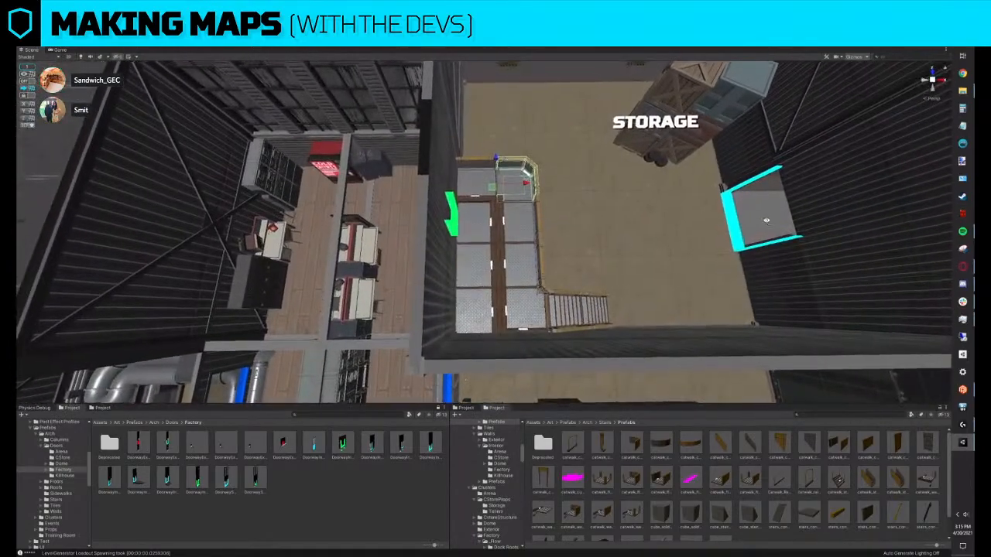
scroll(521, 237, down, 5)
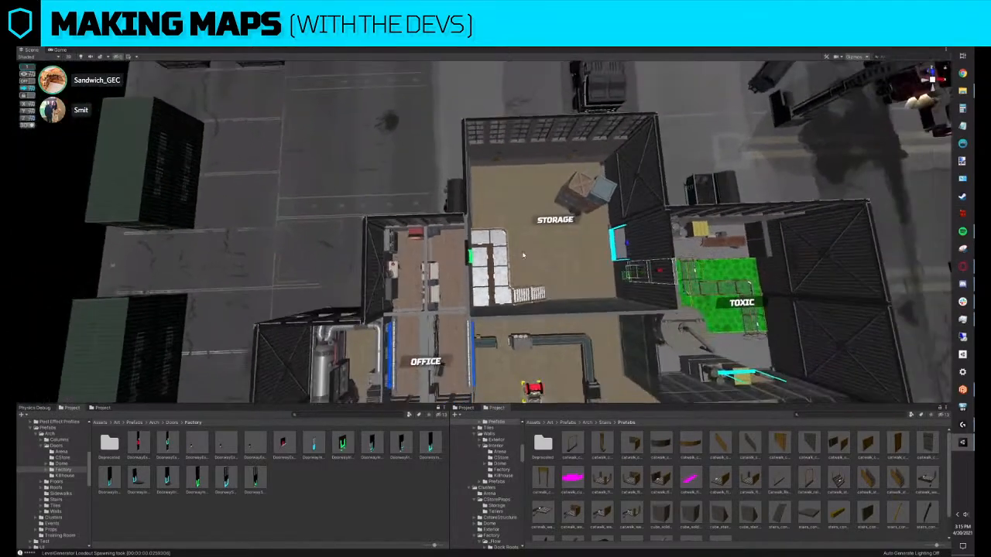
scroll(530, 263, up, 6)
scroll(541, 295, down, 2)
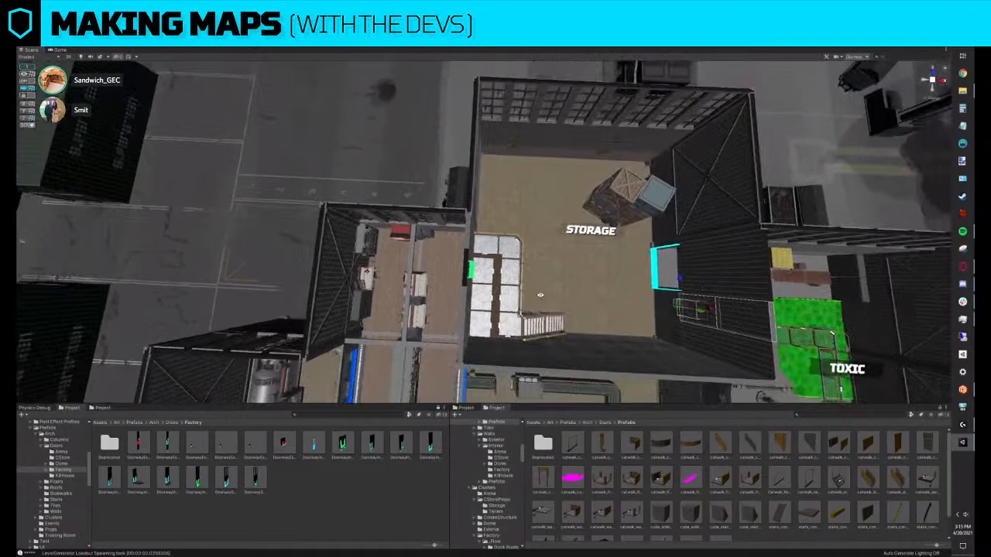
scroll(540, 295, down, 4)
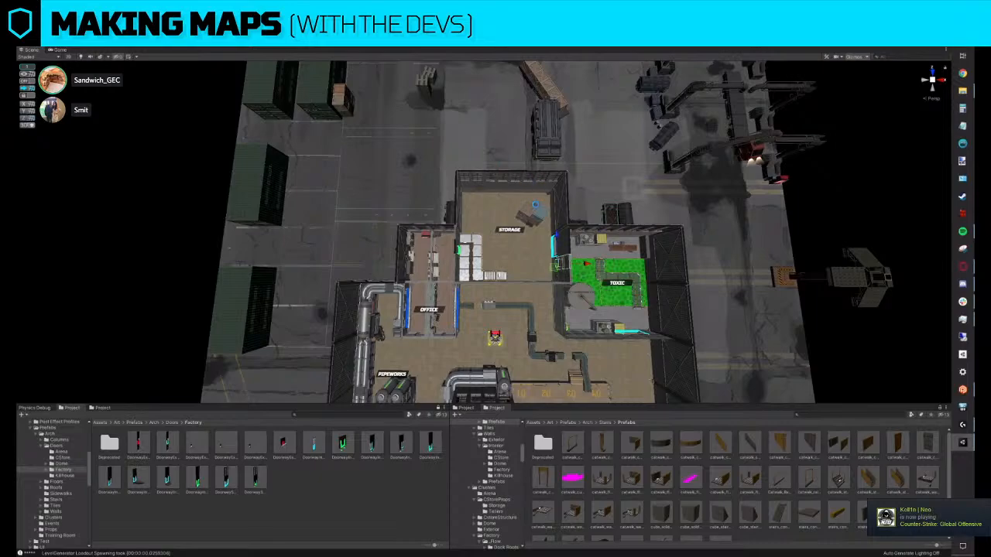
click(540, 217)
right_drag(537, 218, 535, 219)
key(w)
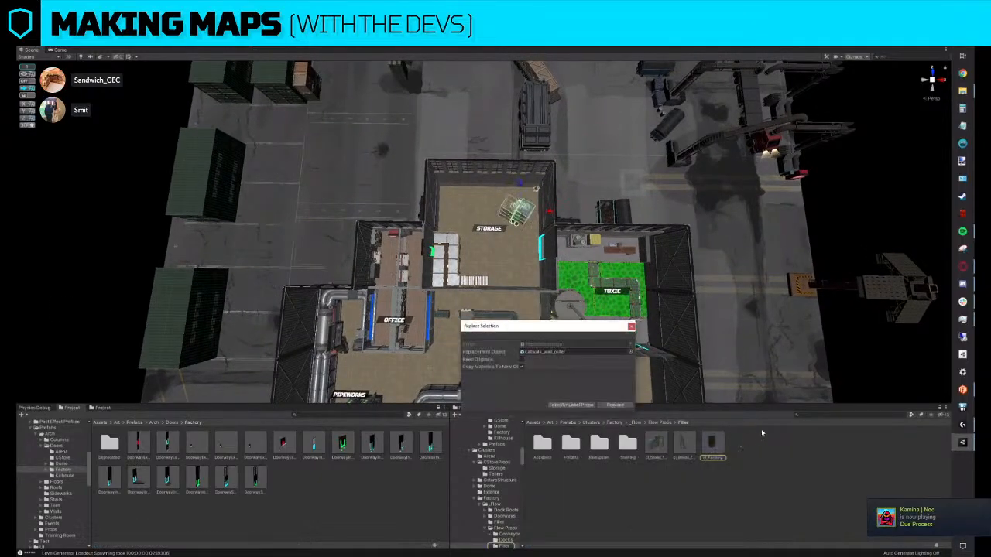
right_drag(661, 288, 658, 311)
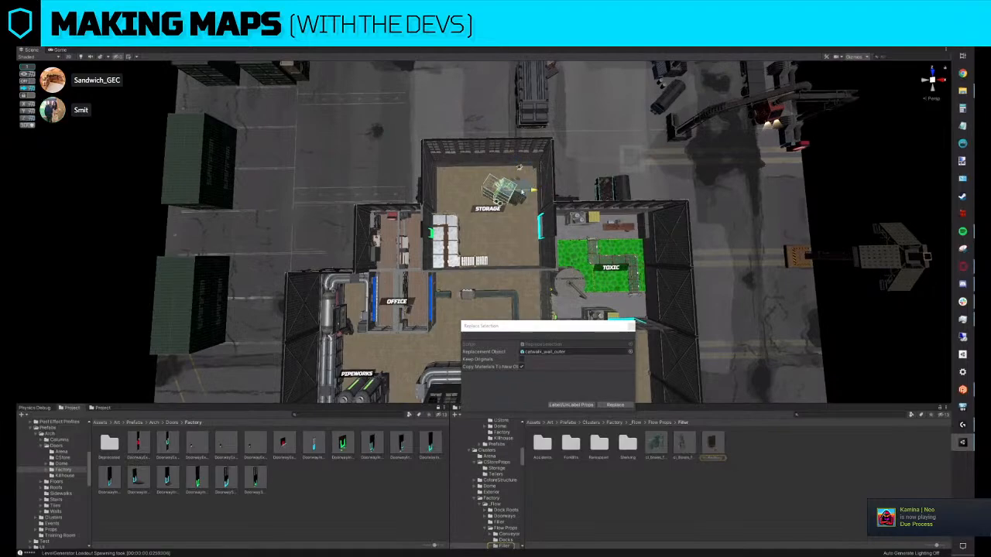
drag(684, 443, 576, 359)
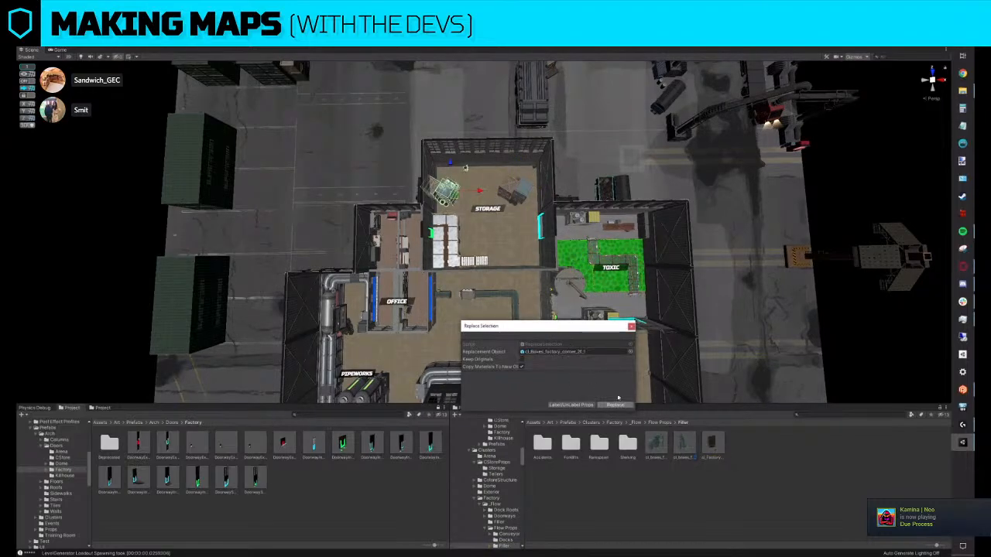
scroll(467, 211, up, 5)
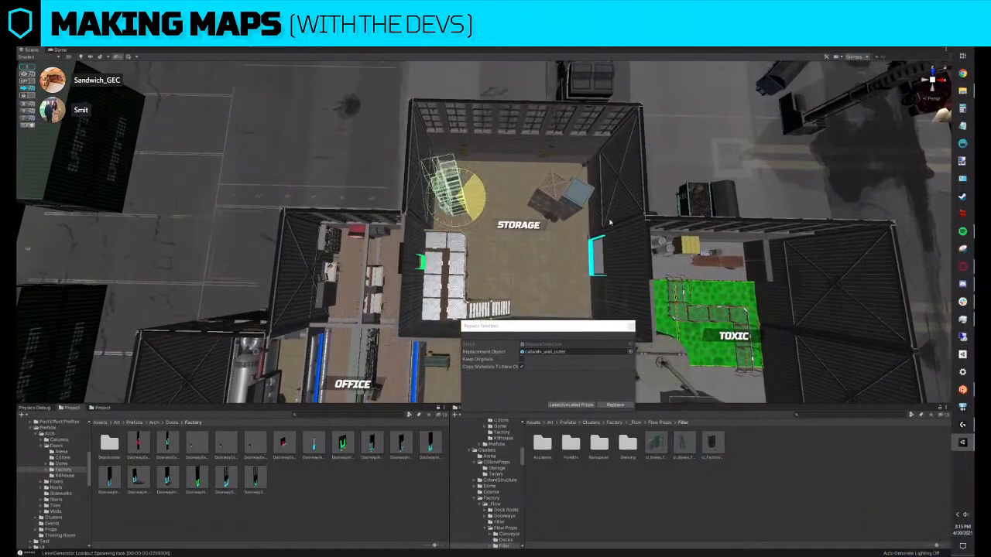
Rotate the corner box stack and fit it tightly into the far corner of the storage room
key(w)
right_drag(704, 216, 631, 347)
click(509, 179)
key(s)
key(e)
click(630, 326)
drag(482, 249, 460, 216)
click(28, 80)
right_drag(457, 220, 579, 237)
Try a copy of the corner box stack beside the catwalk, replaced with the 4x3 factory boxes prefab
scroll(579, 236, down, 12)
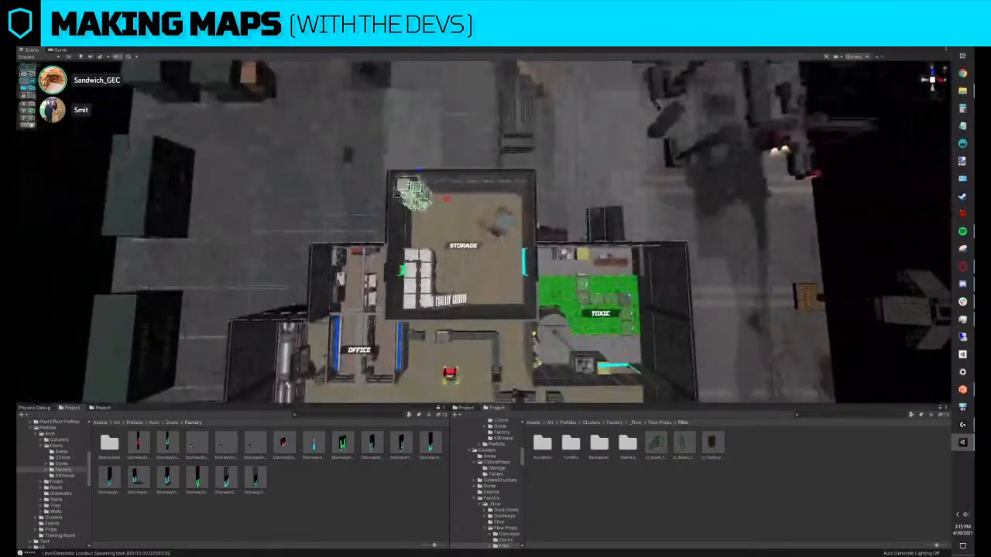
key(ctrl+d)
drag(422, 205, 452, 257)
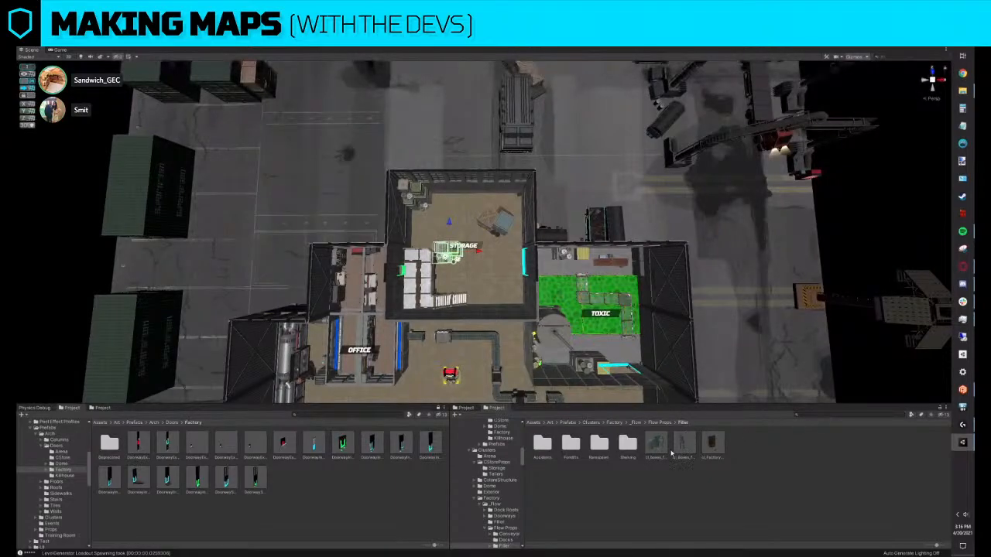
key(ctrl+shift+r)
drag(660, 446, 558, 354)
click(619, 405)
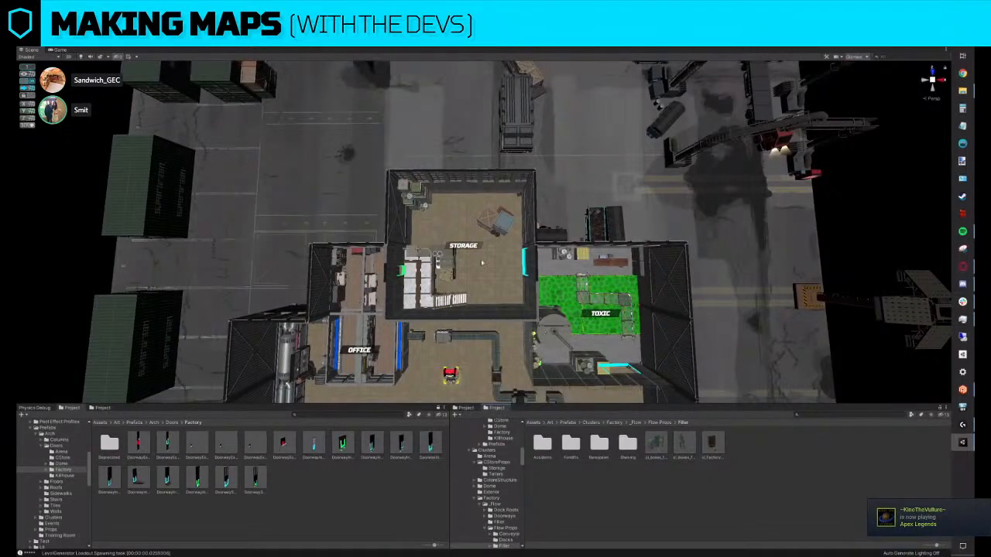
Try the 4x3 box stack rotated near the storage room's cyan doorway, and delete it
drag(453, 264, 519, 301)
right_drag(520, 300, 521, 293)
key(e)
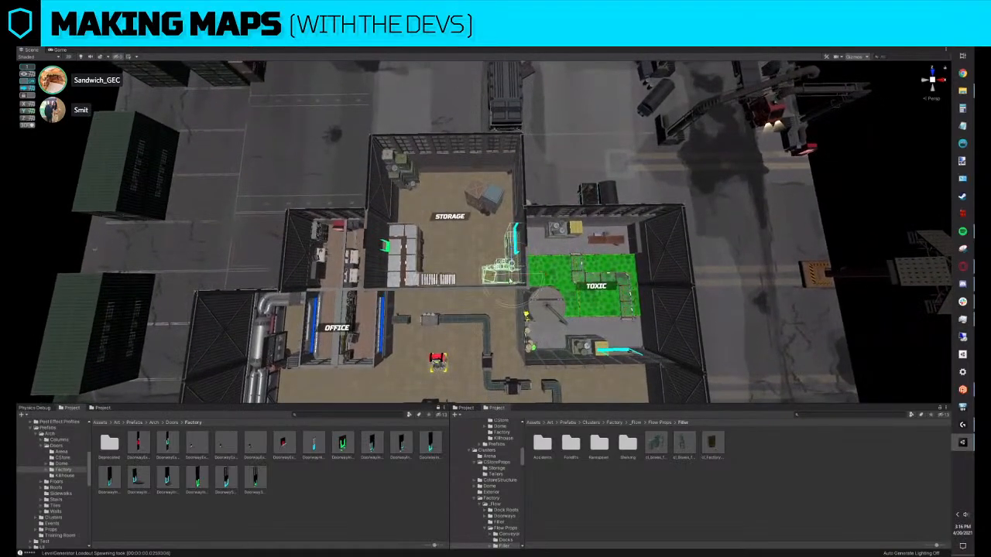
drag(498, 308, 507, 277)
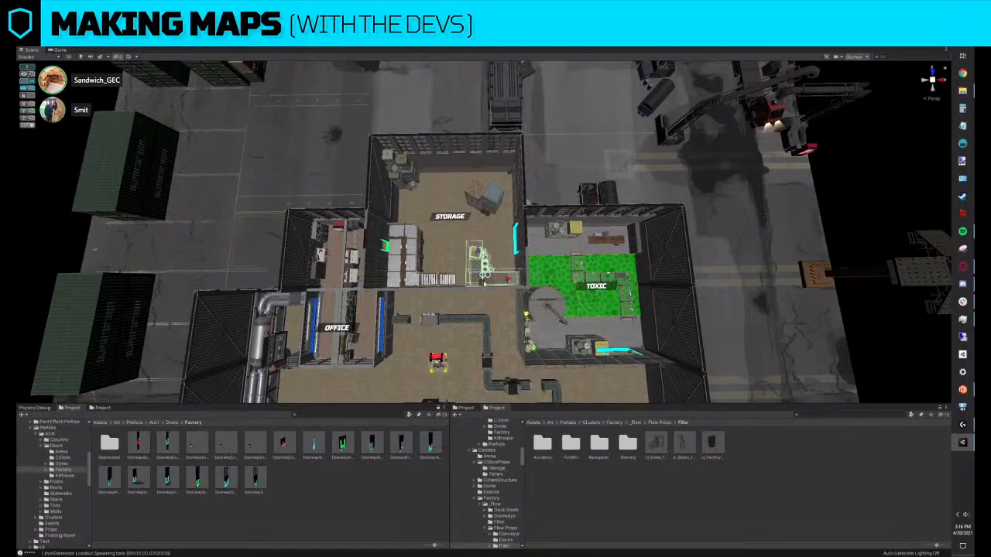
key(Delete)
Duplicate the crate pile and place the copy between the catwalk stairs and the cyan doorway
right_drag(536, 287, 537, 285)
key(d)
click(471, 212)
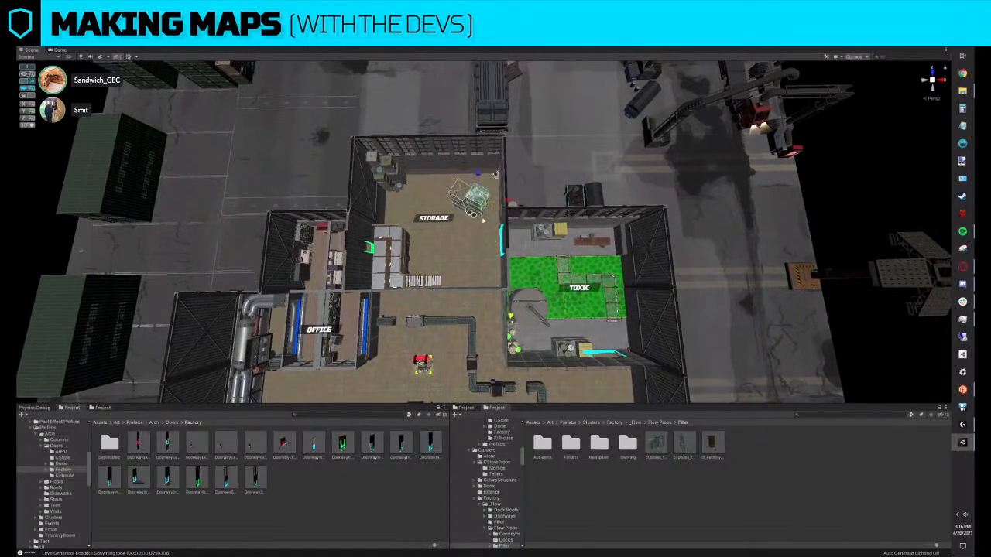
key(ctrl+d)
drag(482, 207, 477, 262)
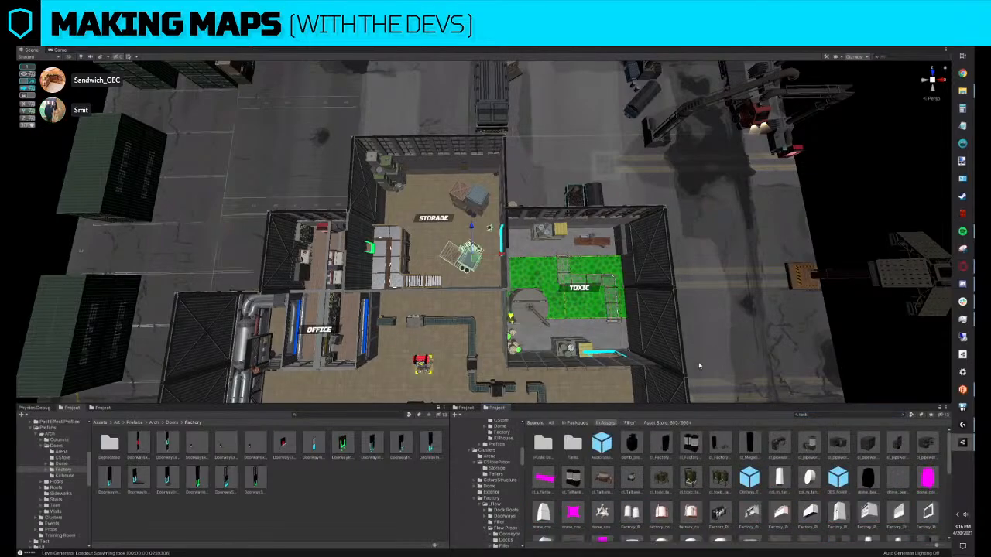
Replace the crate pile copy between the catwalk stairs and the cyan doorway with the Factory_TallTank prefab
key(ctrl+shift+r)
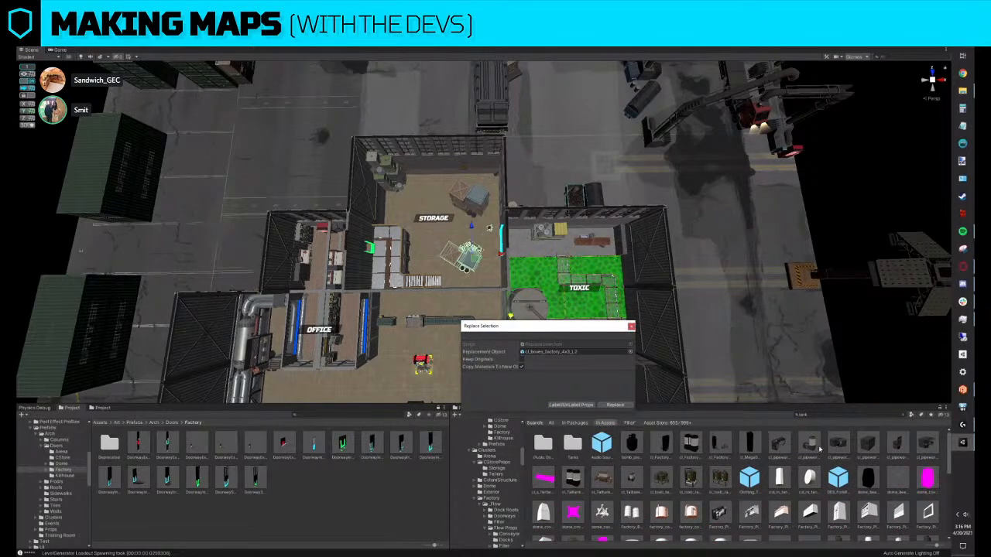
scroll(661, 447, down, 3)
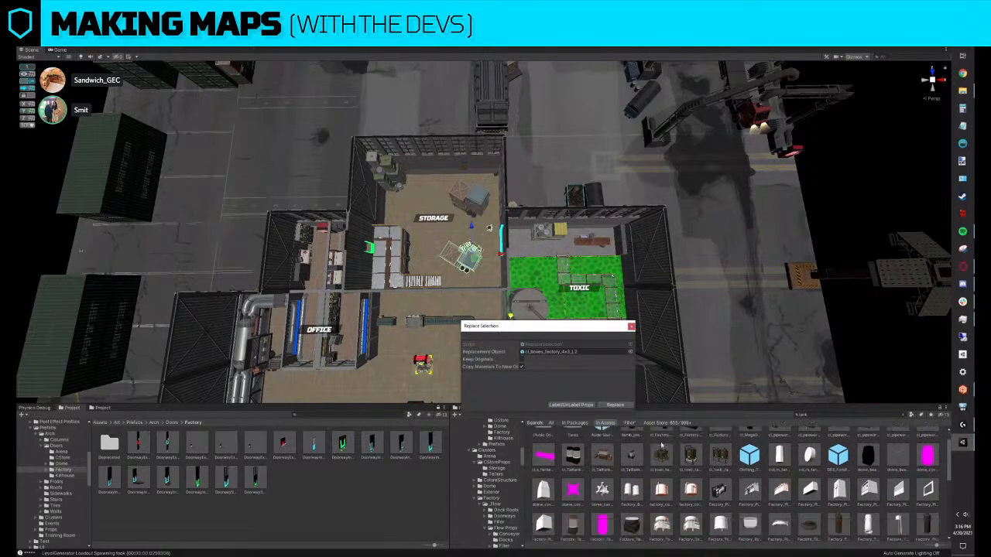
click(577, 481)
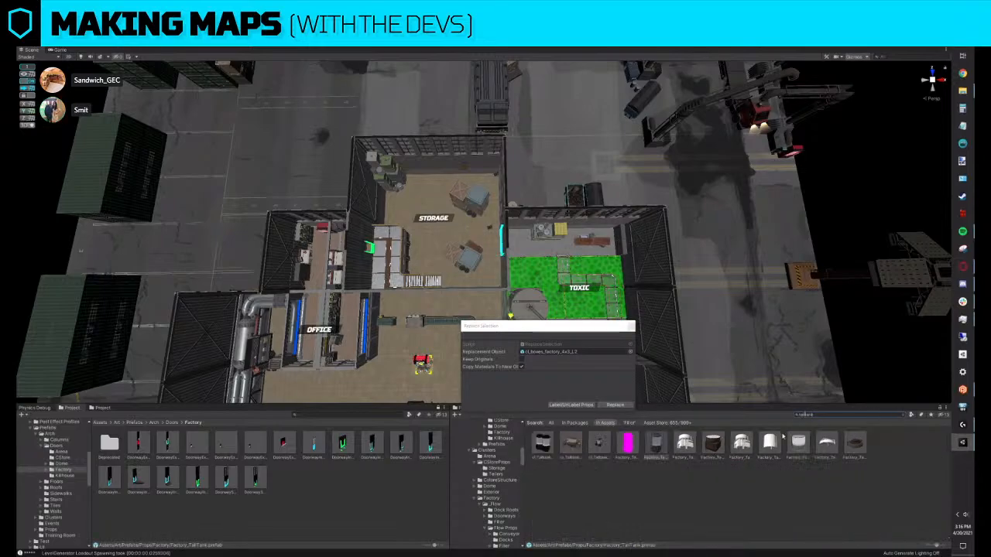
right_drag(717, 364, 717, 359)
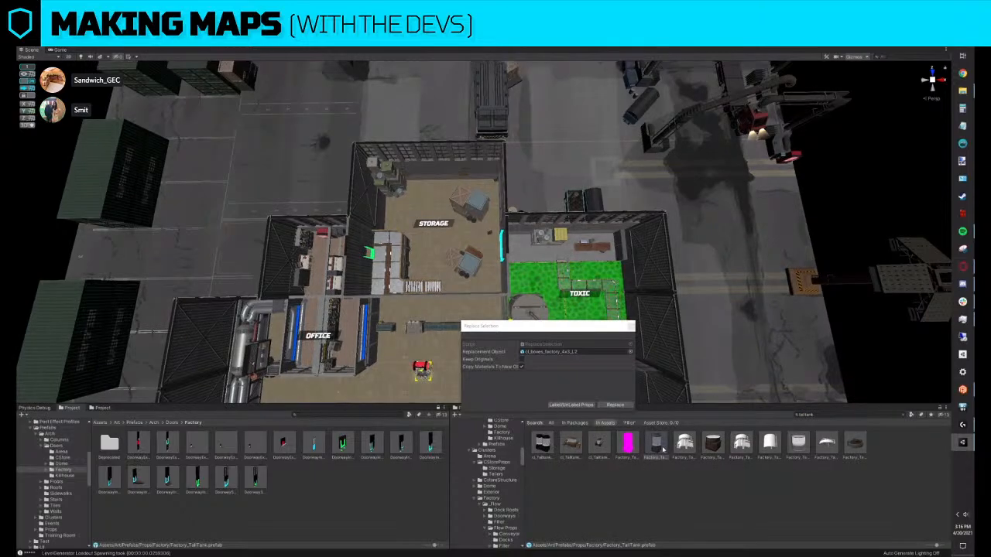
drag(662, 449, 578, 350)
click(617, 405)
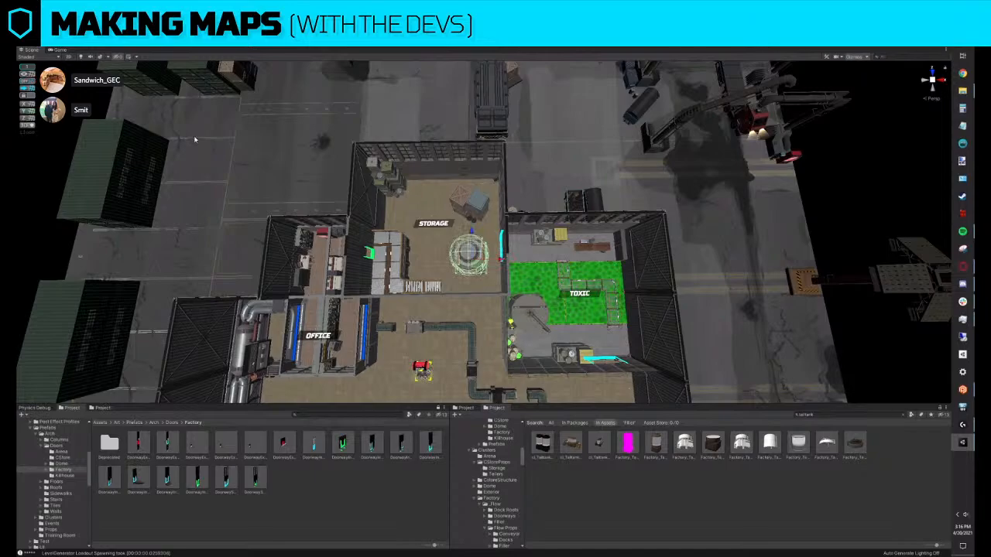
Move the tall tank into the storage room's near corner beside the cyan doorway
drag(473, 262, 497, 281)
right_drag(497, 281, 483, 283)
drag(513, 281, 507, 281)
right_drag(507, 282, 507, 285)
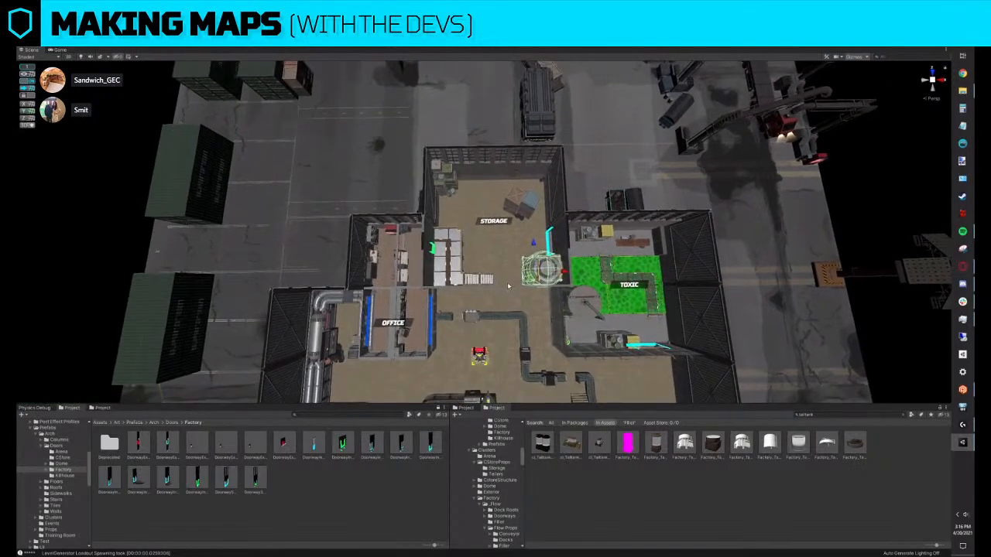
Try a duplicate of the tall tank next to the storage room's catwalk
key(ctrl+d)
drag(532, 277, 477, 246)
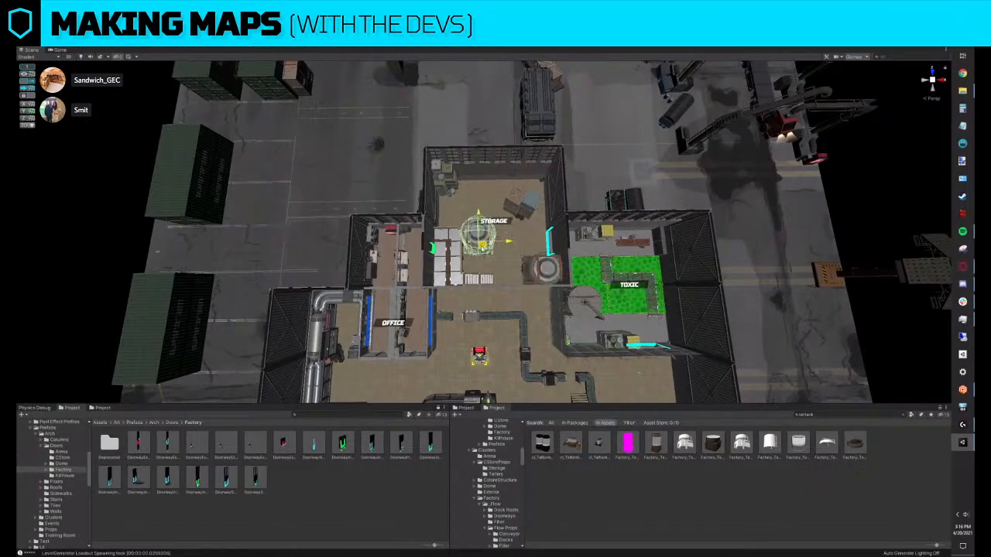
scroll(505, 260, down, 5)
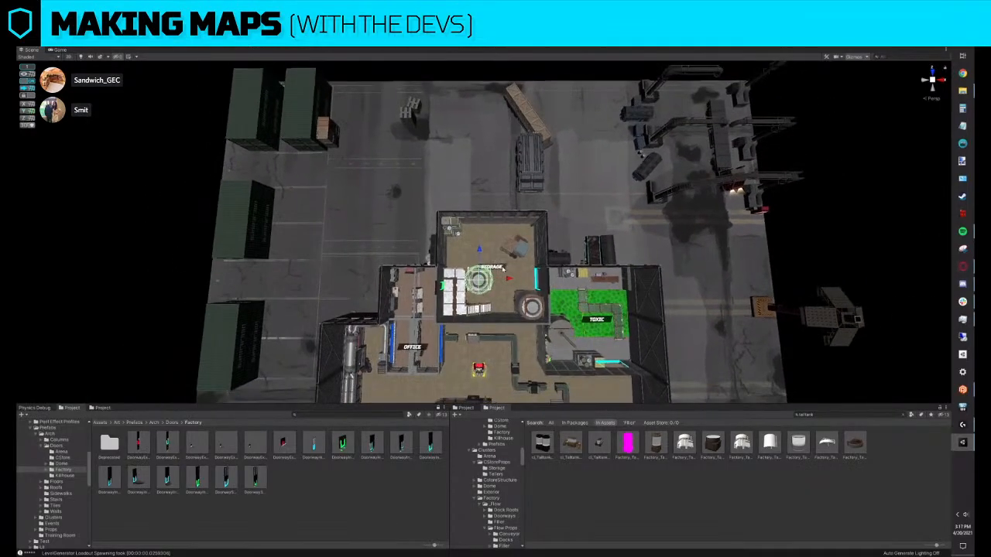
Replace the empty doorway slot in the storage room's outer side wall, beyond the catwalk, with the DoorwayExt_Green prefab
click(501, 267)
drag(499, 243, 492, 232)
scroll(541, 199, down, 3)
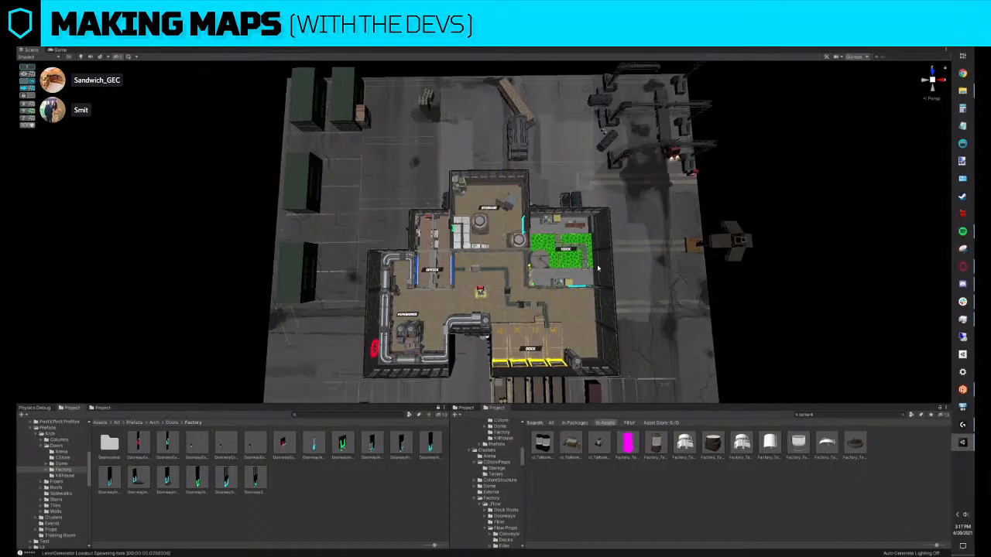
scroll(454, 201, up, 5)
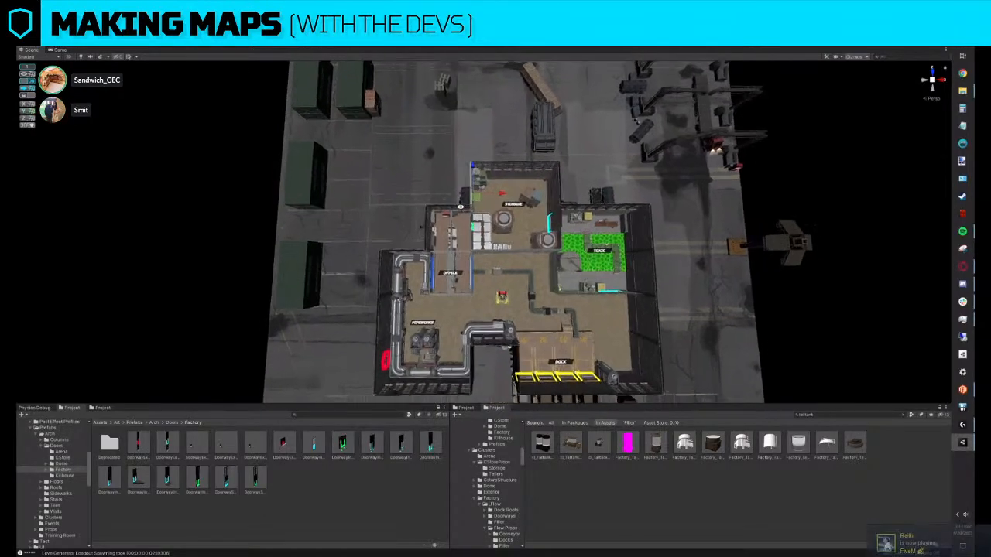
alt+drag(460, 206, 488, 224)
scroll(531, 208, up, 3)
scroll(483, 242, up, 3)
key(ctrl+r)
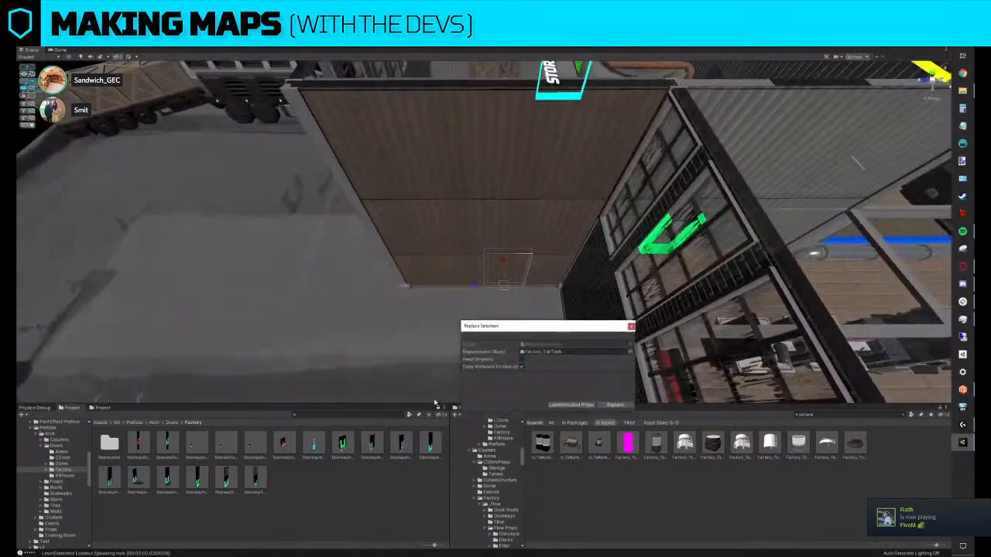
click(172, 423)
drag(279, 443, 573, 352)
click(613, 405)
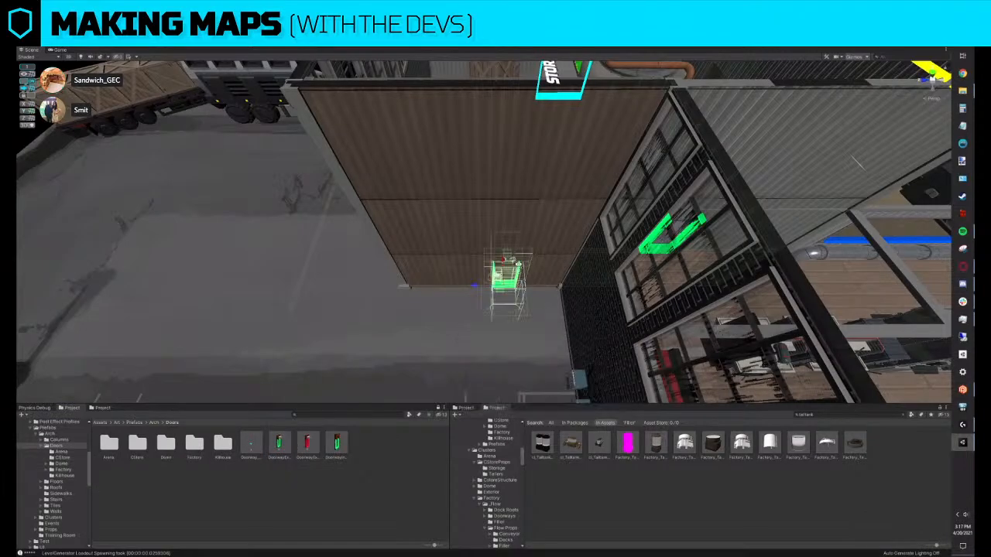
Select the empty doorway slot in the storage room's graffiti-covered outer wall as the object to replace
alt+drag(615, 387, 600, 308)
click(489, 310)
alt+drag(489, 309, 492, 271)
key(ctrl+r)
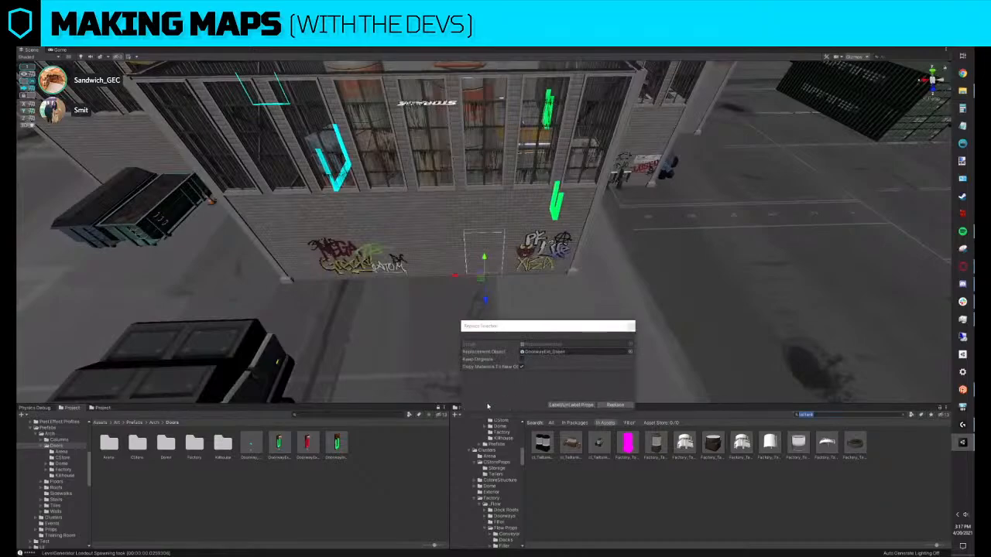
click(313, 415)
Delete the duplicate tall tank beside the storage room's catwalk
alt+drag(419, 255, 445, 316)
key(e)
ctrl+drag(442, 234, 542, 243)
key(w)
drag(453, 215, 187, 254)
click(324, 172)
alt+drag(566, 155, 491, 194)
key(Delete)
mouse_move(502, 245)
alt+mouse_down()
mouse_move(516, 239)
mouse_move(519, 250)
alt+mouse_up()
Find the exterior wall window prefabs and replace the slot in the graffiti-covered wall with a barred window
key(f)
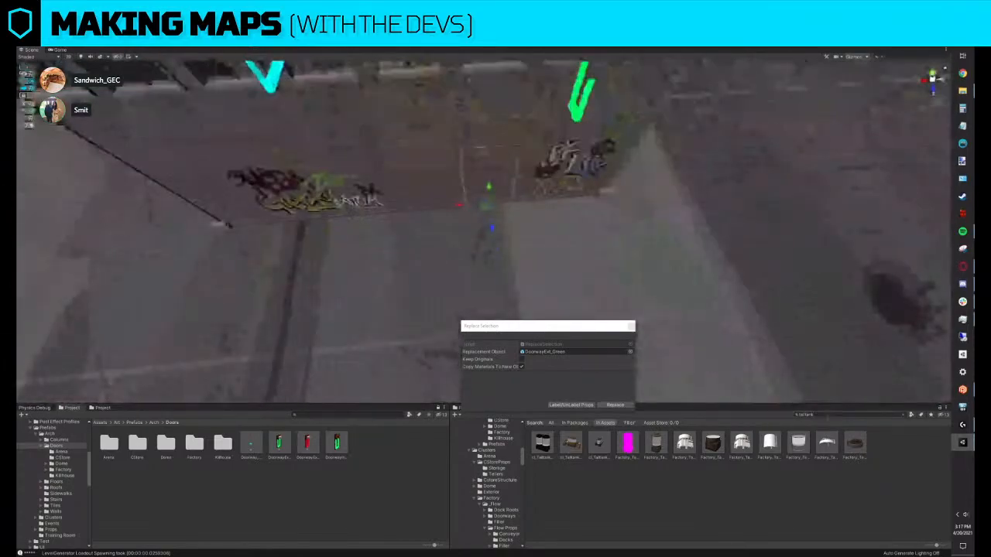
text(window)
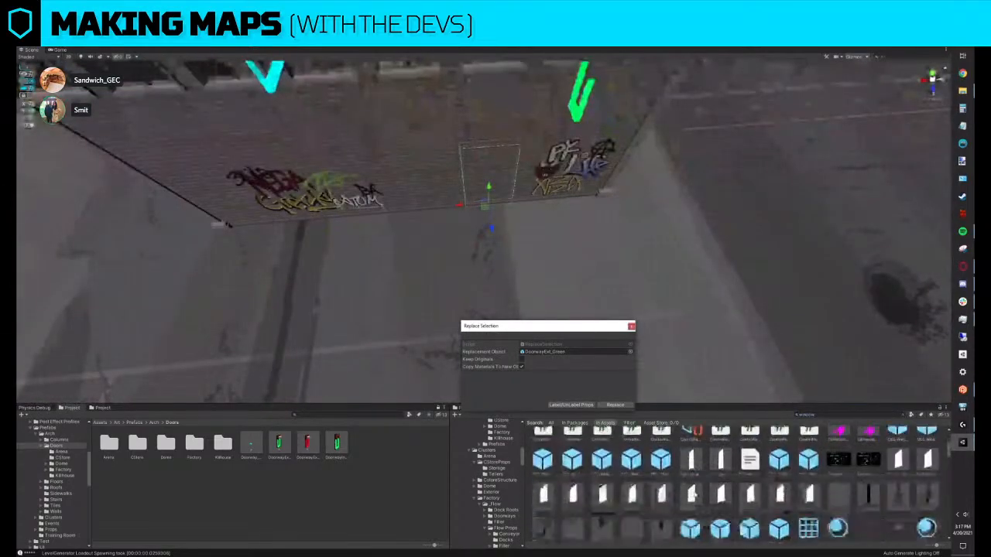
scroll(697, 495, down, 1)
click(805, 415)
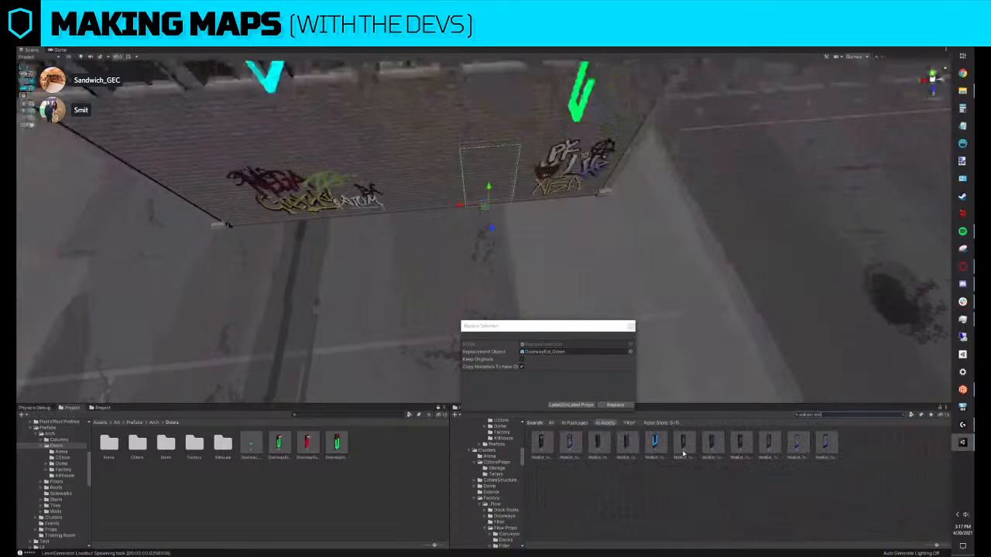
drag(683, 454, 583, 357)
click(615, 405)
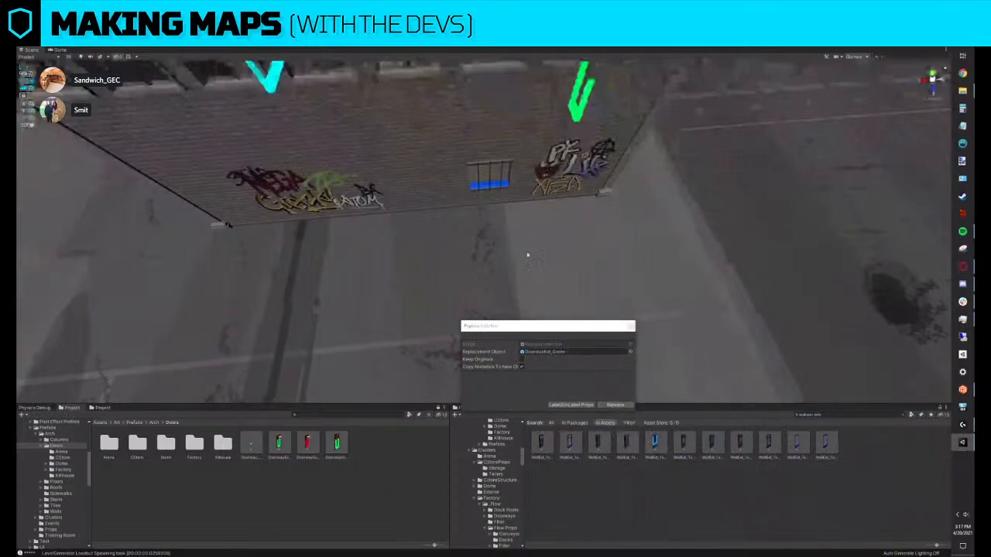
click(630, 326)
Inspect the storage room's doorways, new window and the wall it shares with the main hall
right_drag(562, 299, 611, 314)
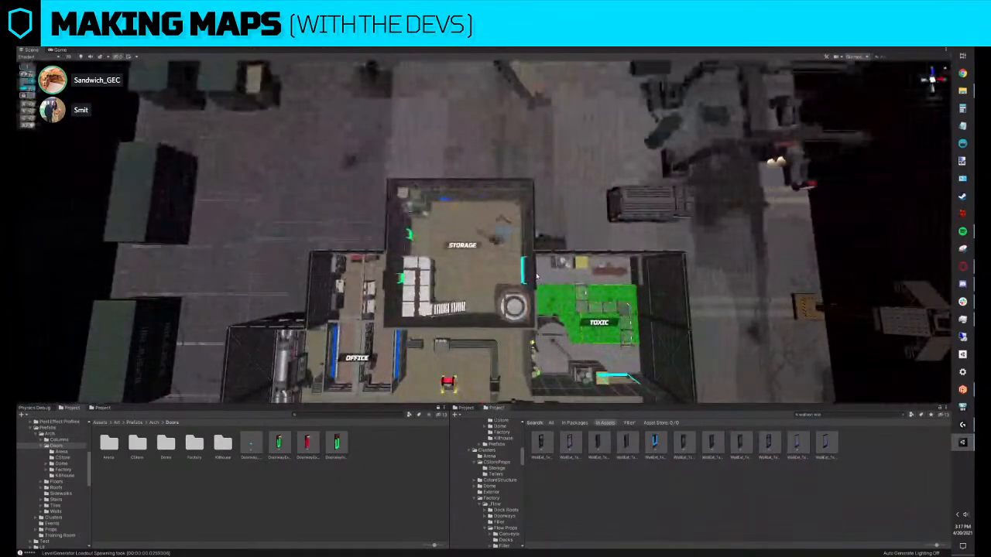
scroll(535, 276, up, 3)
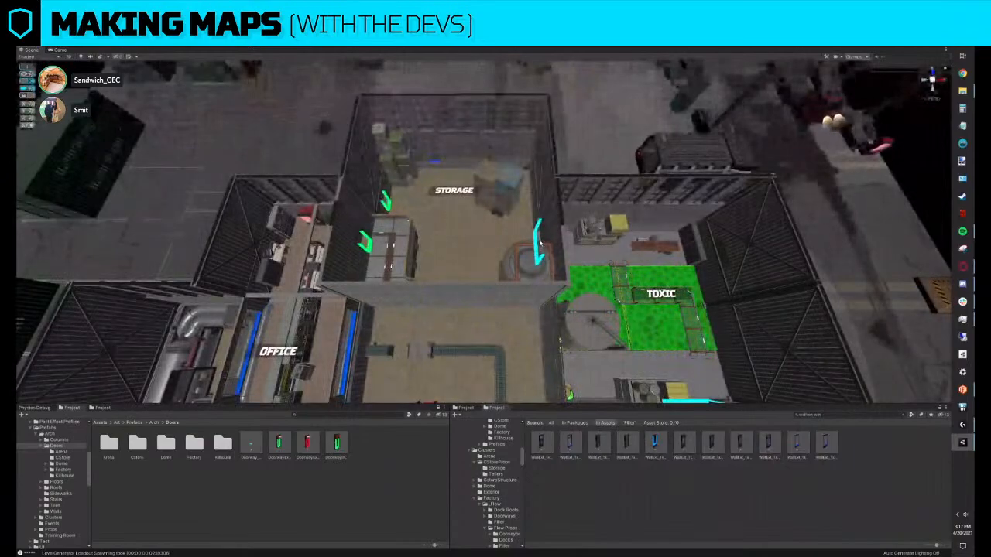
scroll(472, 244, down, 3)
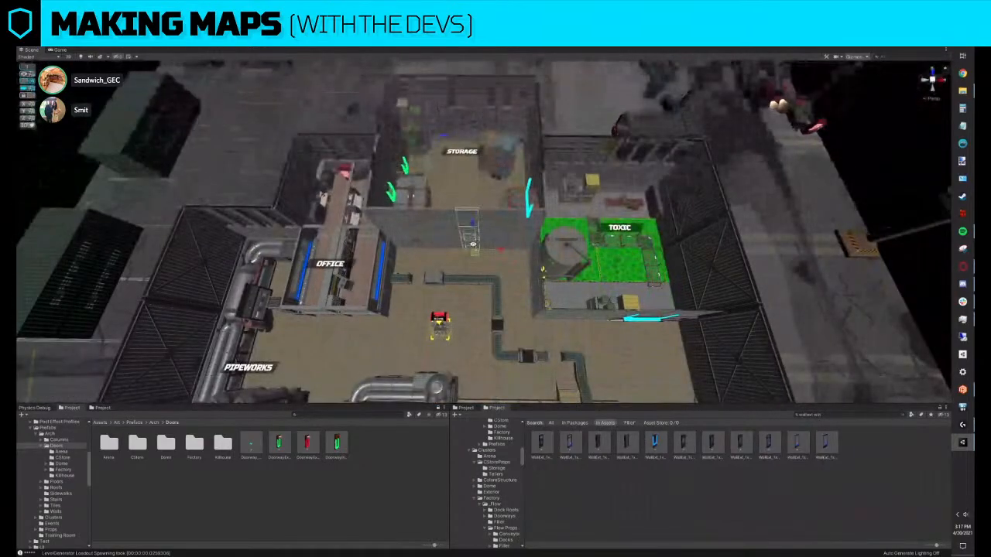
scroll(473, 245, up, 2)
alt+drag(473, 245, 508, 233)
scroll(491, 263, down, 1)
middle_drag(455, 223, 457, 275)
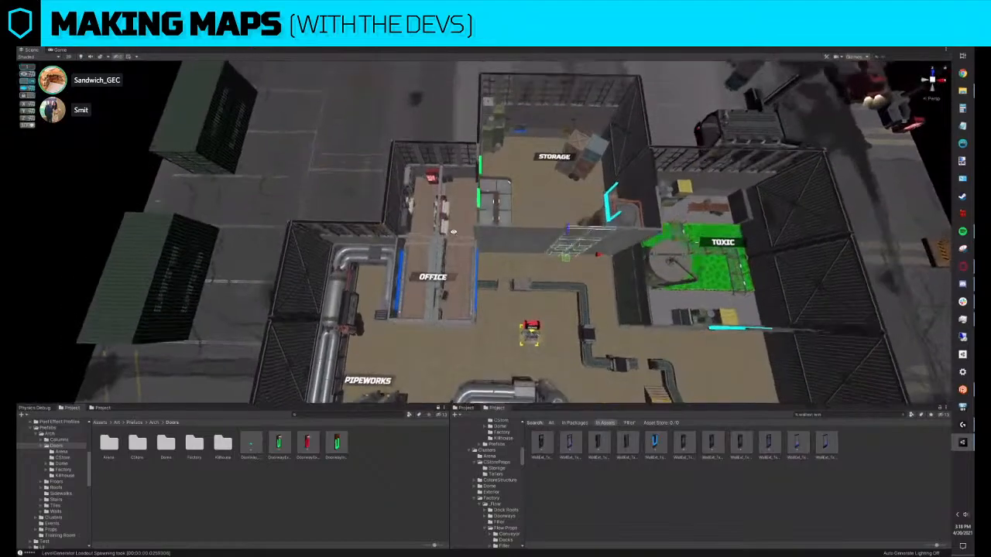
alt+drag(457, 276, 453, 303)
scroll(453, 302, up, 1)
Look over the office, pipeworks and dock areas for walls that still need props
click(435, 243)
alt+drag(436, 237, 454, 246)
scroll(455, 246, down, 5)
middle_drag(463, 274, 457, 243)
scroll(457, 243, down, 2)
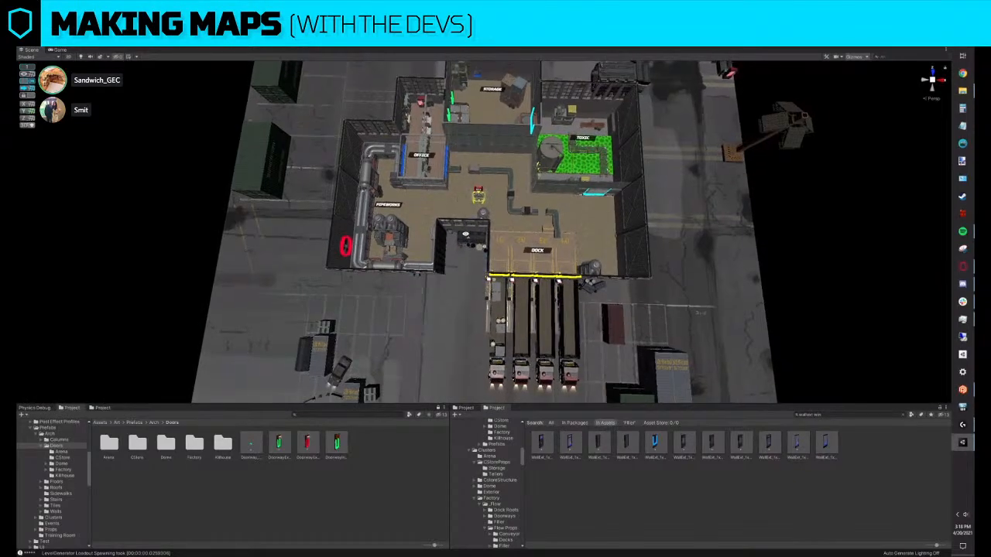
right_drag(465, 234, 465, 234)
key(d)
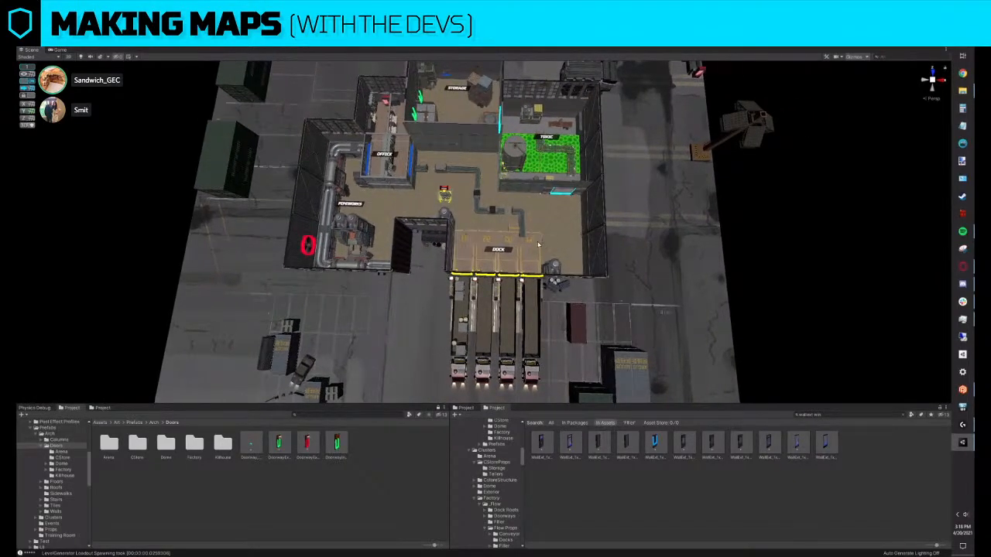
scroll(552, 253, up, 6)
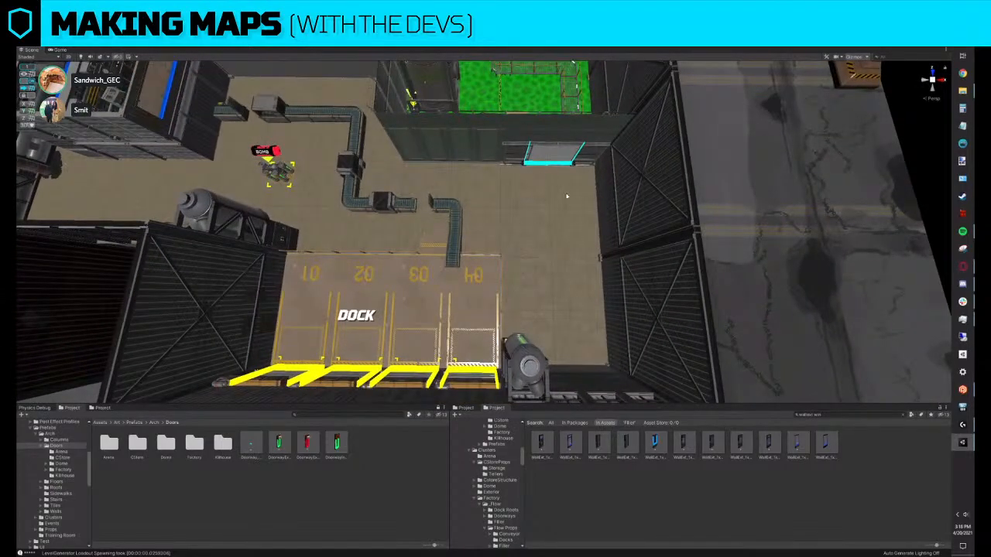
Copy the two straight pipe sections from the pipeworks wall to the dock area's outer side wall and rotate them to fit along it
click(518, 350)
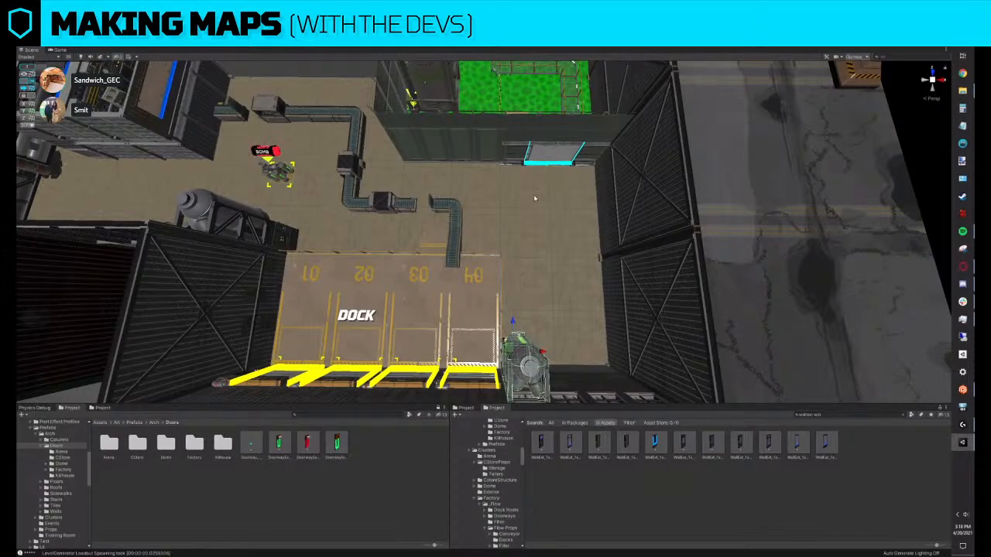
scroll(534, 199, down, 5)
click(273, 219)
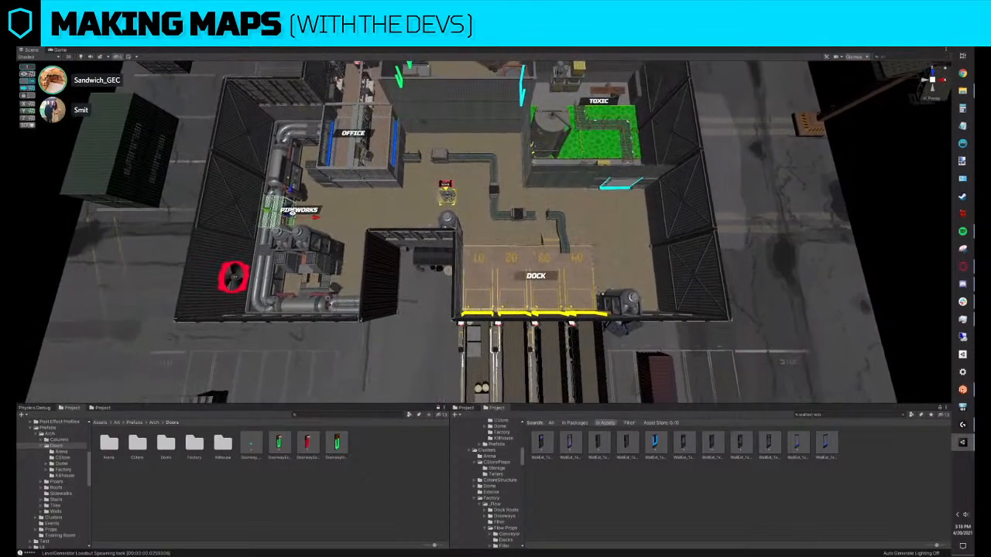
scroll(194, 226, up, 5)
shift+click(345, 259)
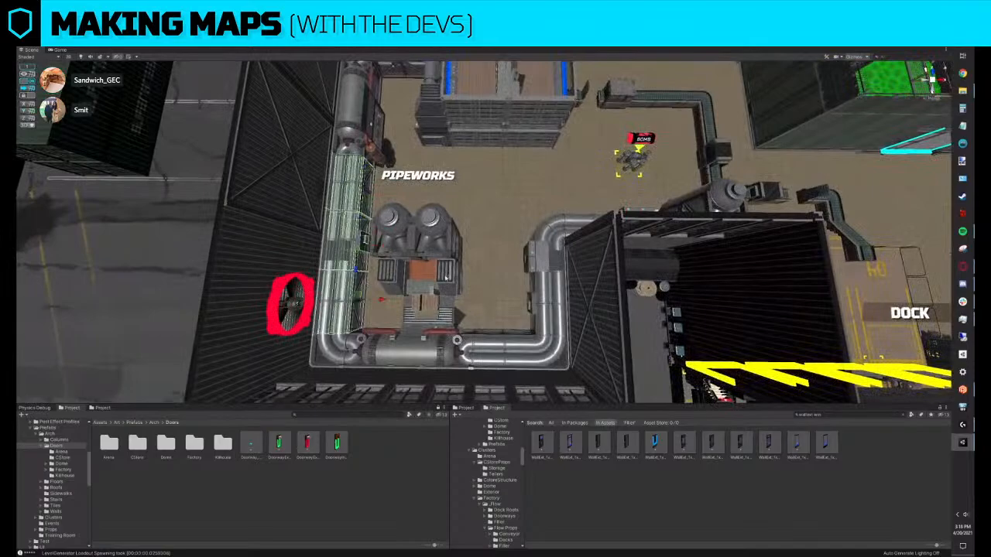
scroll(350, 281, down, 5)
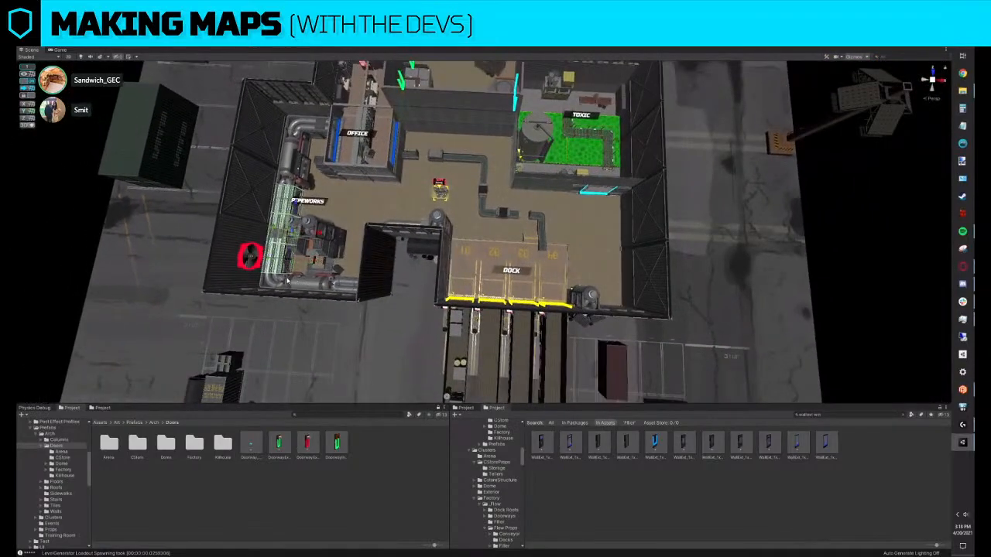
drag(321, 237, 657, 249)
key(e)
drag(609, 269, 836, 305)
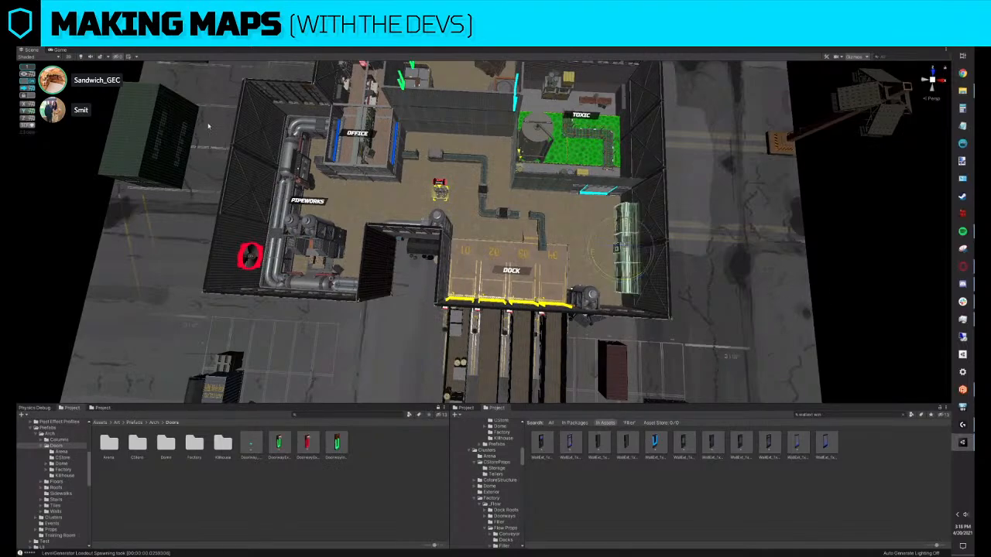
key(f)
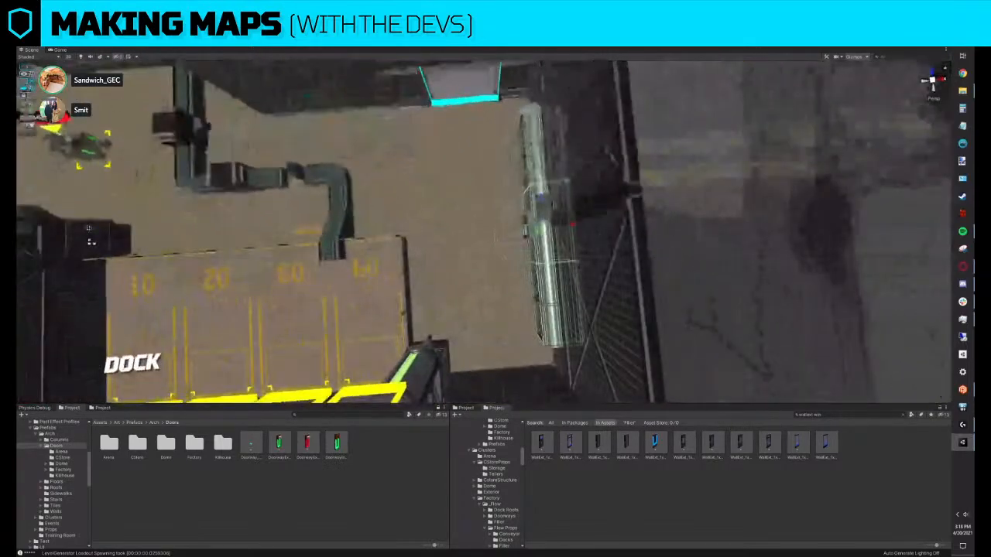
alt+drag(591, 230, 563, 228)
Add a pipe elbow at the corner end of the pipe run along the dock area's outer wall
click(536, 298)
scroll(618, 153, down, 3)
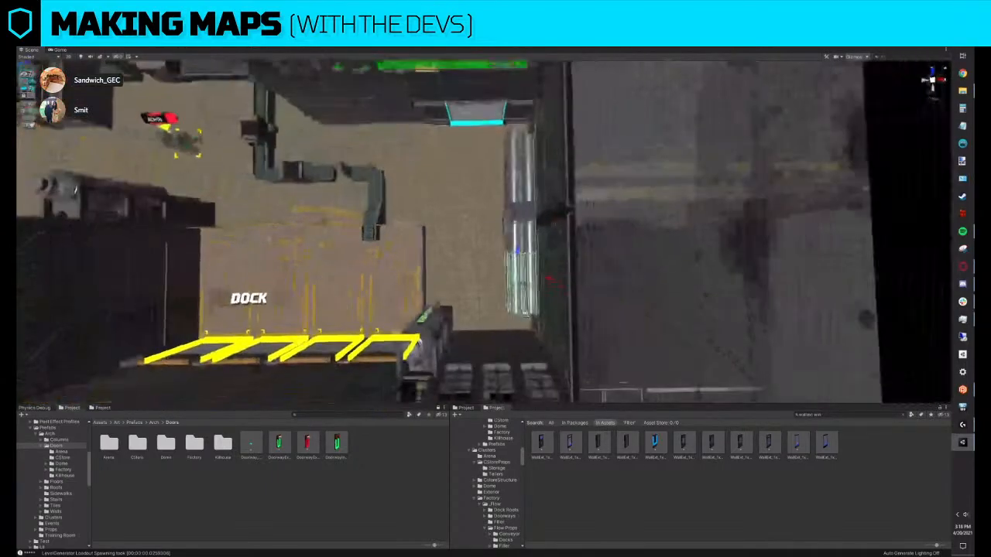
middle_drag(443, 267, 523, 293)
scroll(522, 293, down, 5)
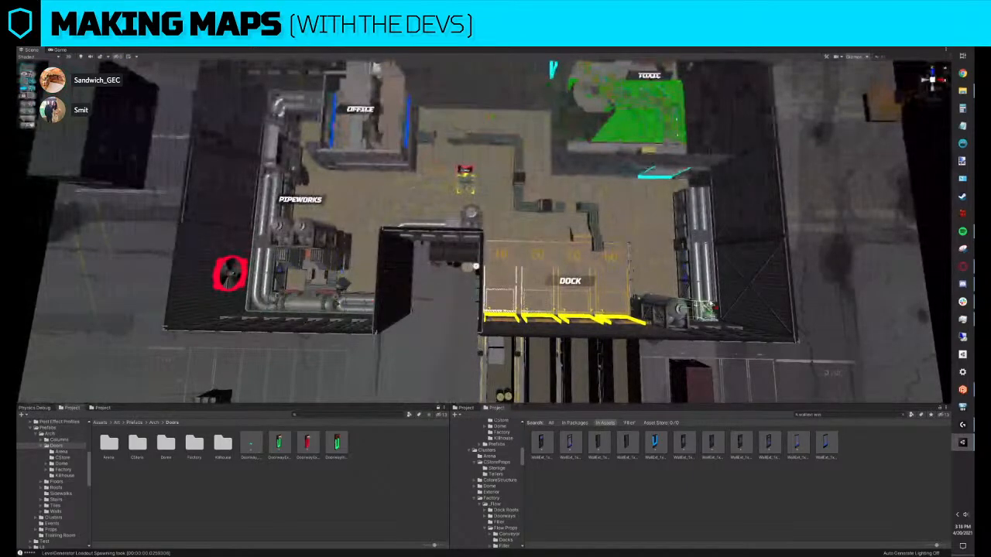
key(f)
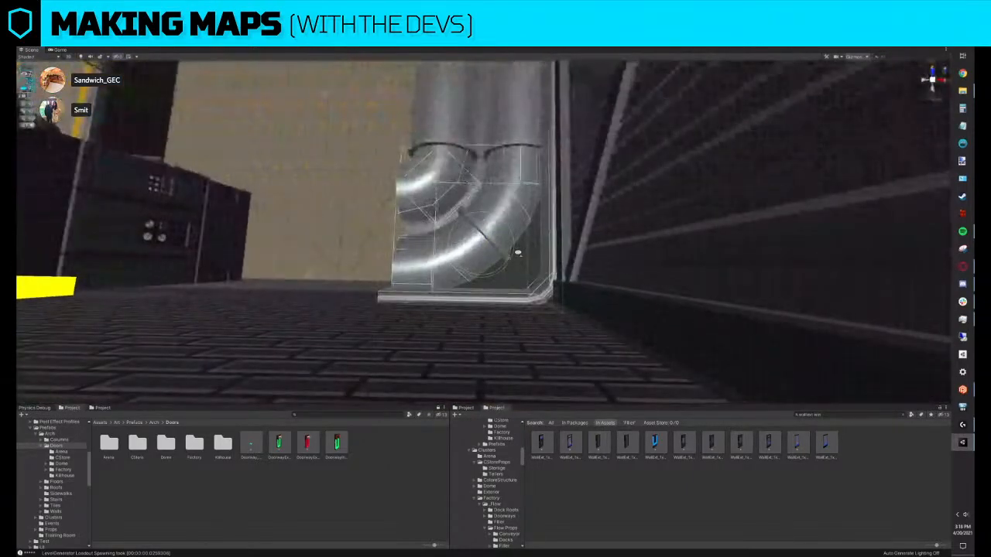
right_drag(518, 252, 499, 184)
scroll(500, 184, down, 3)
scroll(499, 183, down, 10)
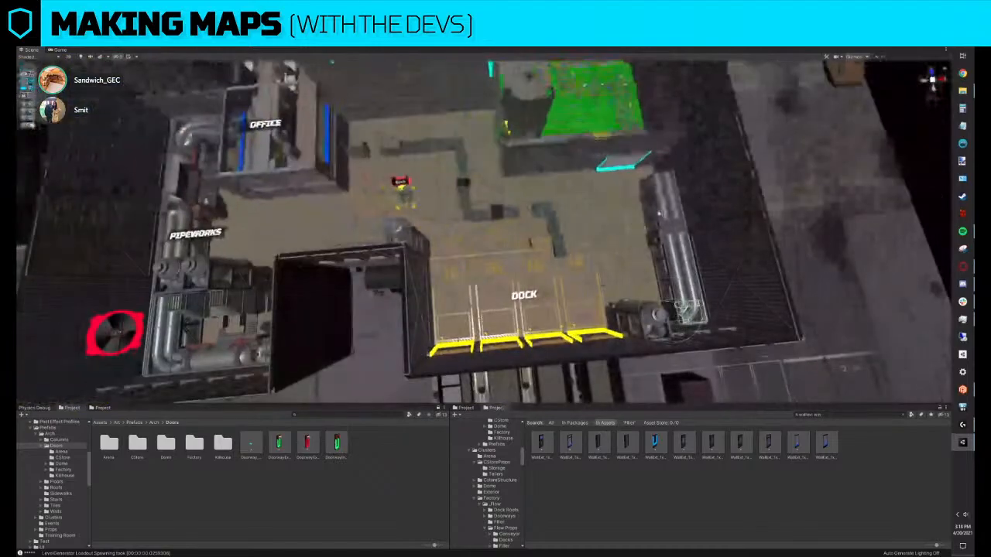
alt+drag(659, 203, 654, 210)
Copy the tank prop from the dock's corner to the far end of the outer-wall pipe run, beside the toxic room
click(637, 331)
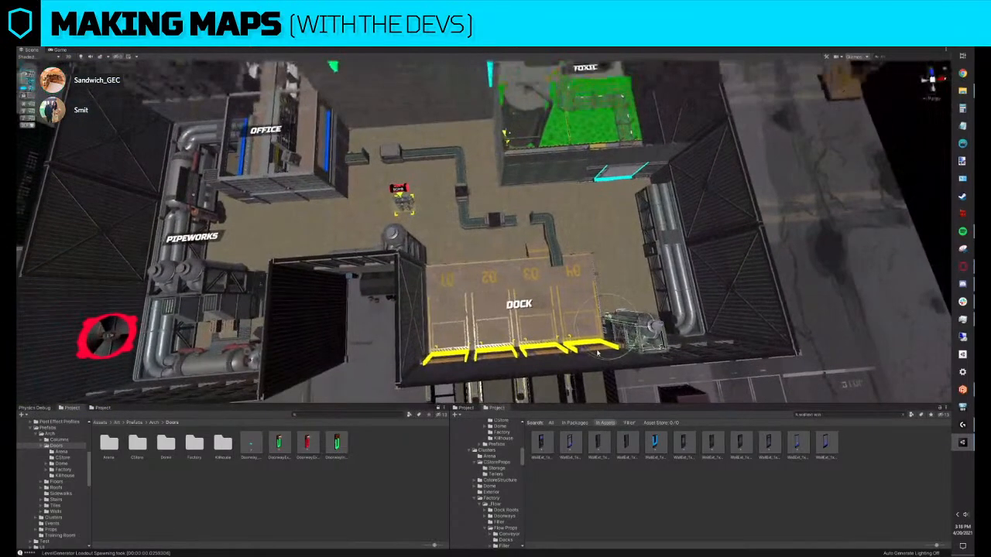
drag(601, 354, 712, 366)
drag(604, 331, 620, 201)
key(f)
drag(487, 258, 523, 209)
right_drag(523, 209, 507, 256)
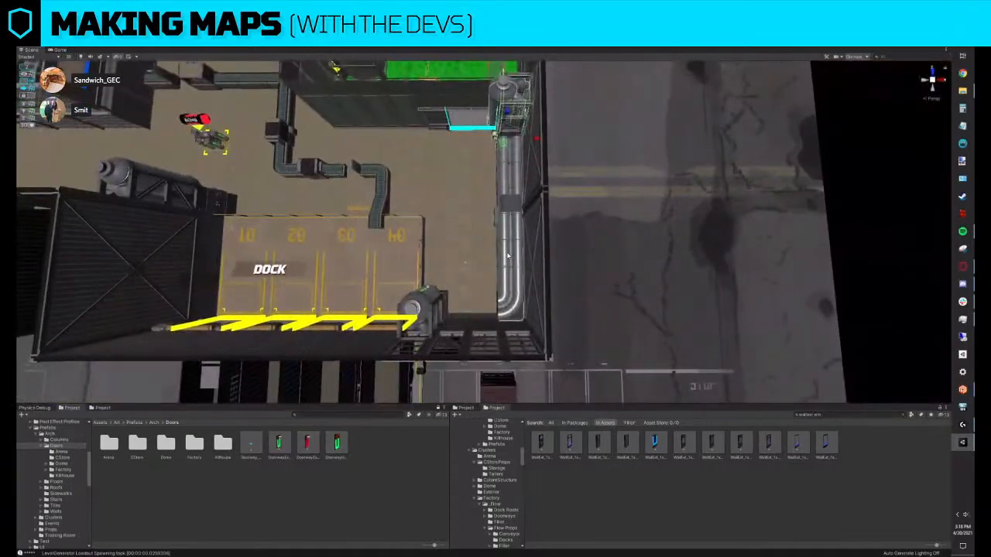
Copy a straight pipe section and rotate it to join the corner elbow to the tank beside the dock
click(508, 263)
drag(500, 293, 480, 274)
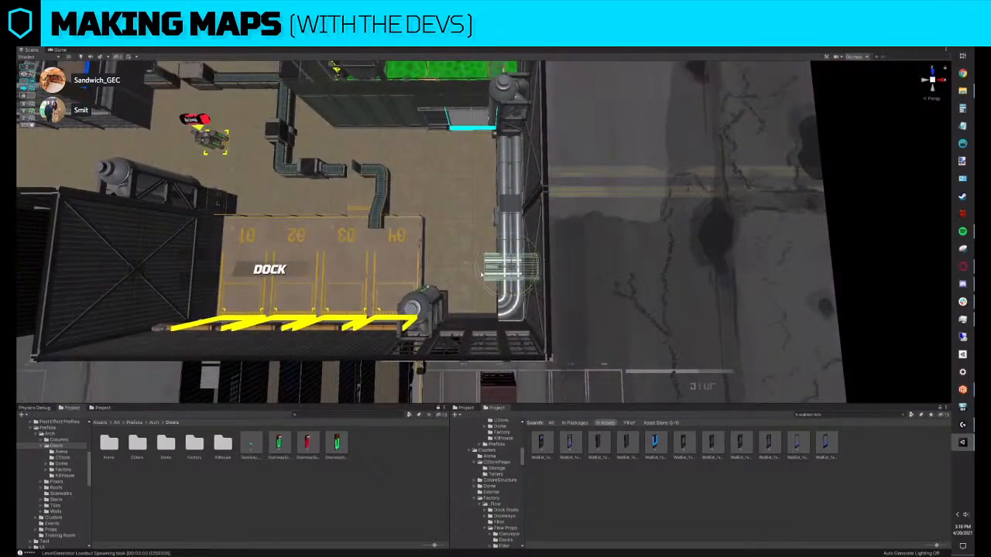
scroll(671, 239, down, 3)
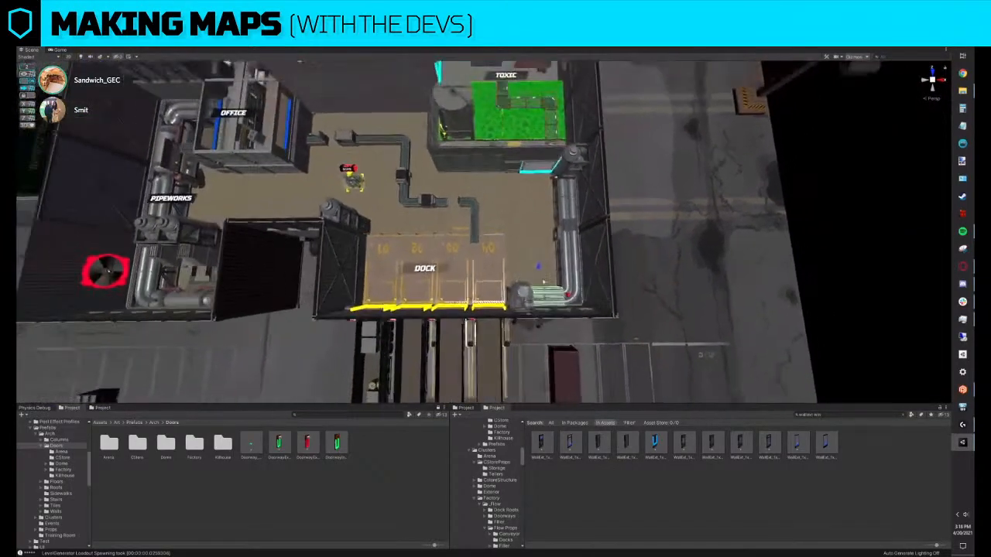
scroll(671, 239, down, 3)
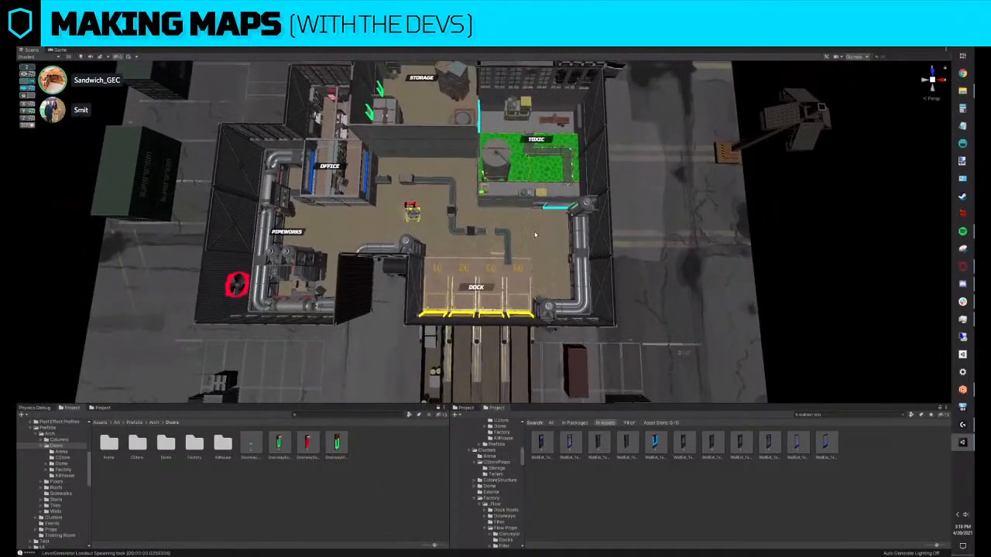
Copy the railing from the dock platform's side onto the open floor and replace the copy with Floor_Stoop_Ramp_4x1
scroll(538, 240, up, 10)
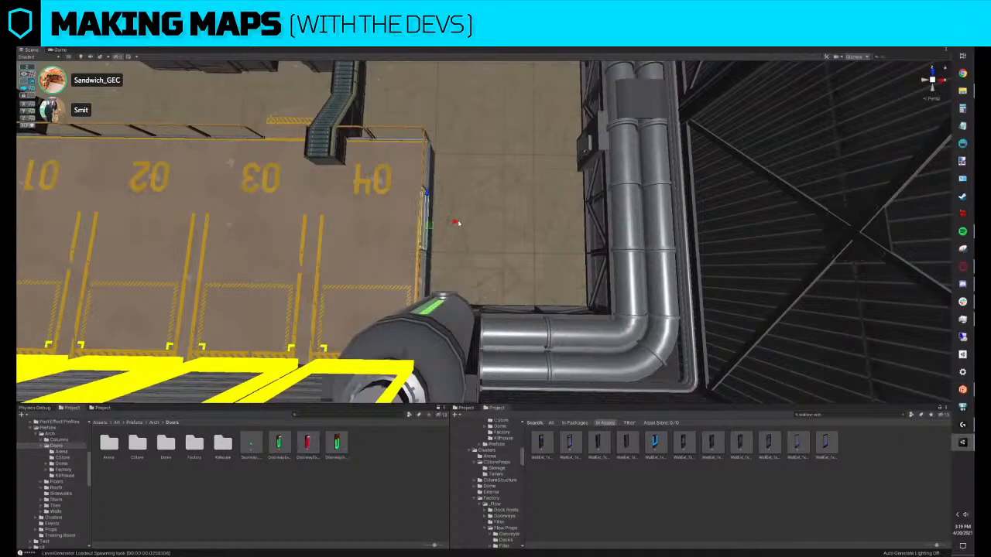
drag(457, 223, 515, 224)
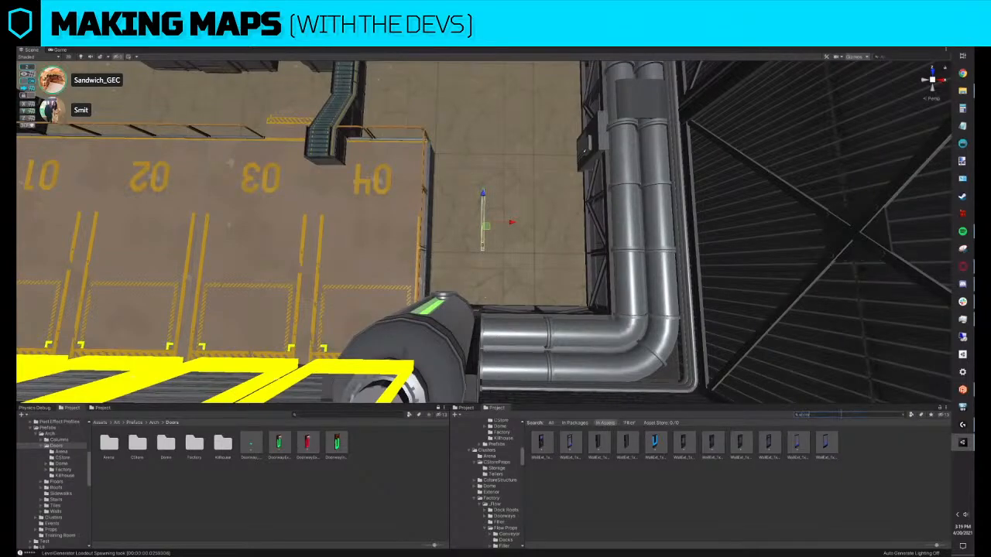
text(stoop)
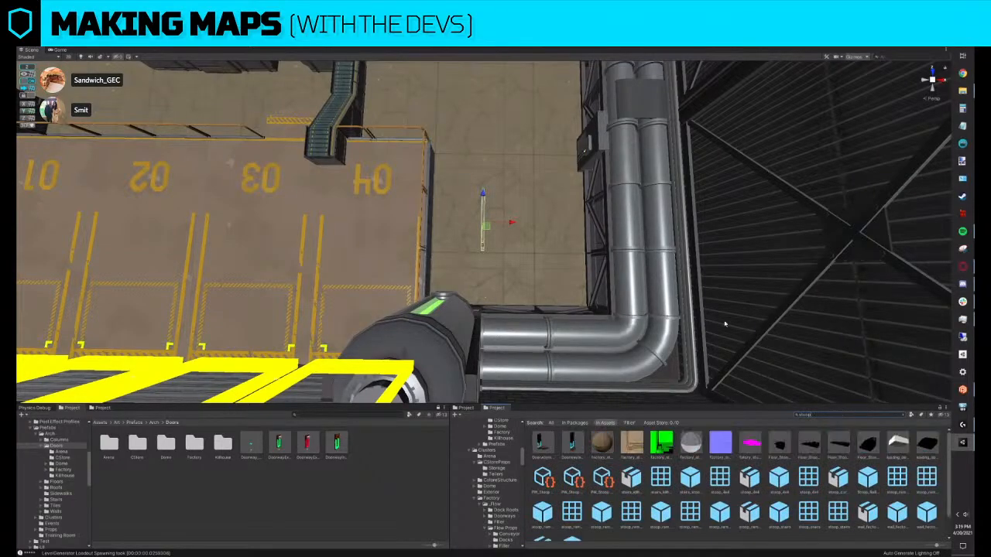
drag(807, 453, 576, 352)
click(615, 404)
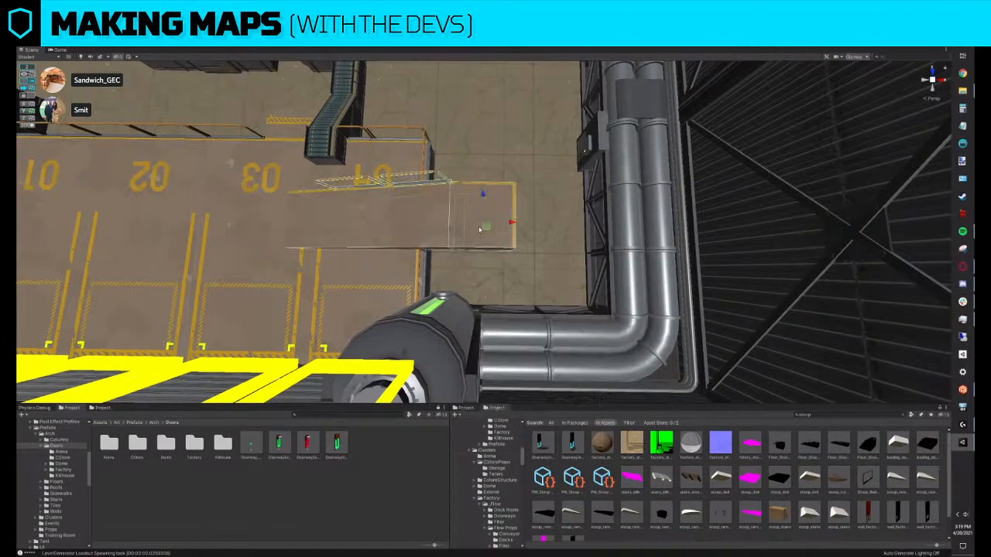
Rotate the stoop ramp to run along the side of dock bay 04 and adjust the platform railing beside it
drag(417, 255, 398, 254)
right_drag(565, 246, 418, 155)
drag(427, 160, 431, 249)
alt+drag(398, 200, 571, 342)
drag(552, 246, 525, 300)
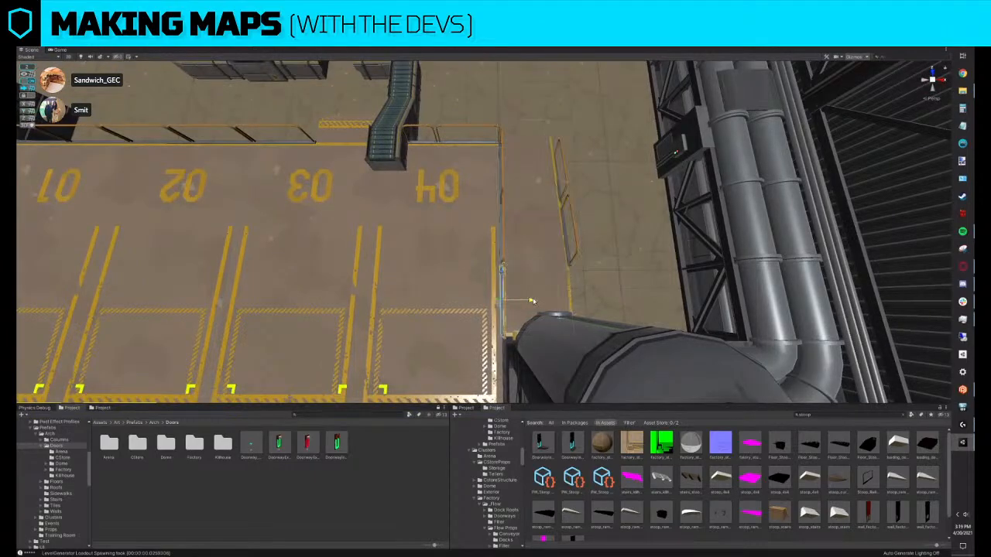
Move the storage room's crate pile closer to the wall shared with the toxic room, near the connecting doorway
alt+drag(593, 299, 745, 298)
scroll(534, 303, down, 5)
alt+drag(505, 272, 542, 271)
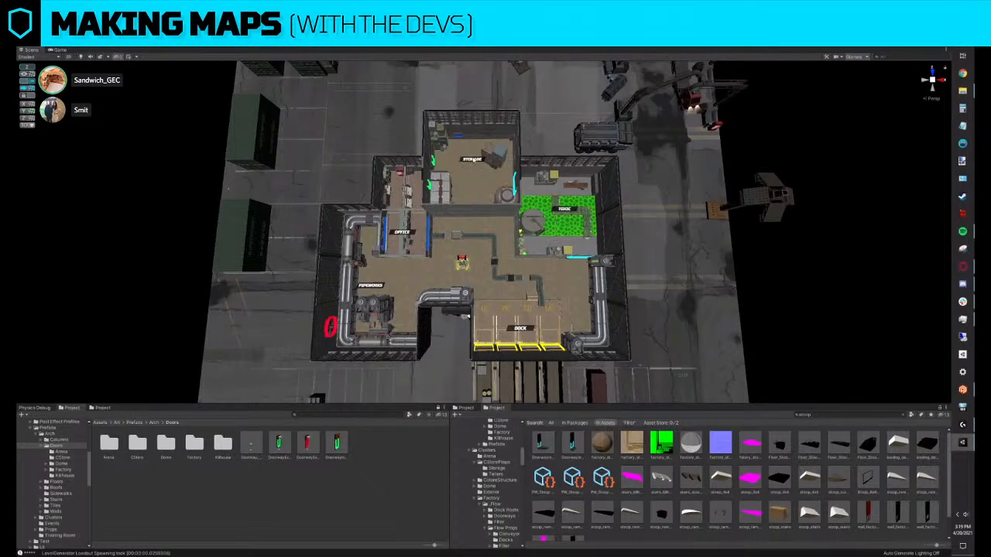
alt+drag(507, 192, 509, 195)
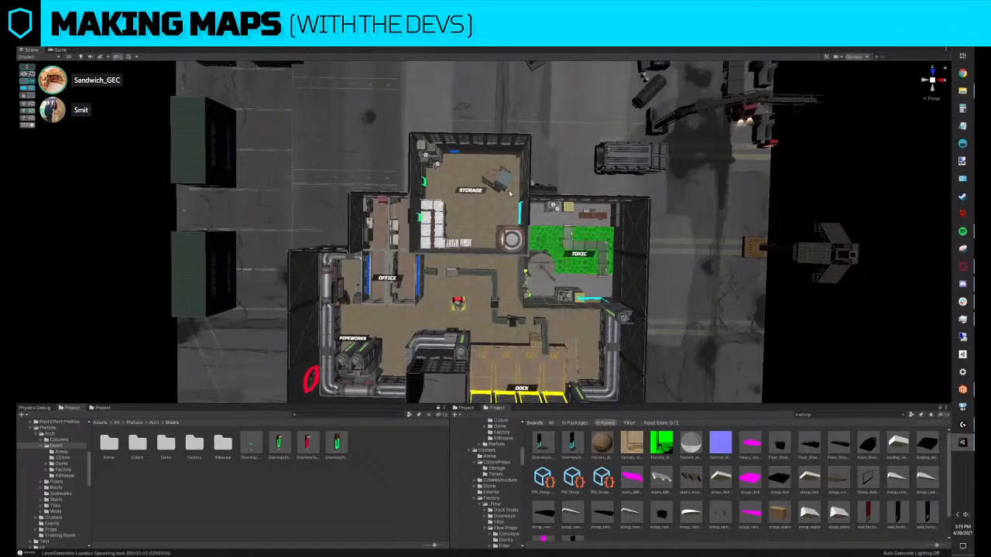
click(507, 179)
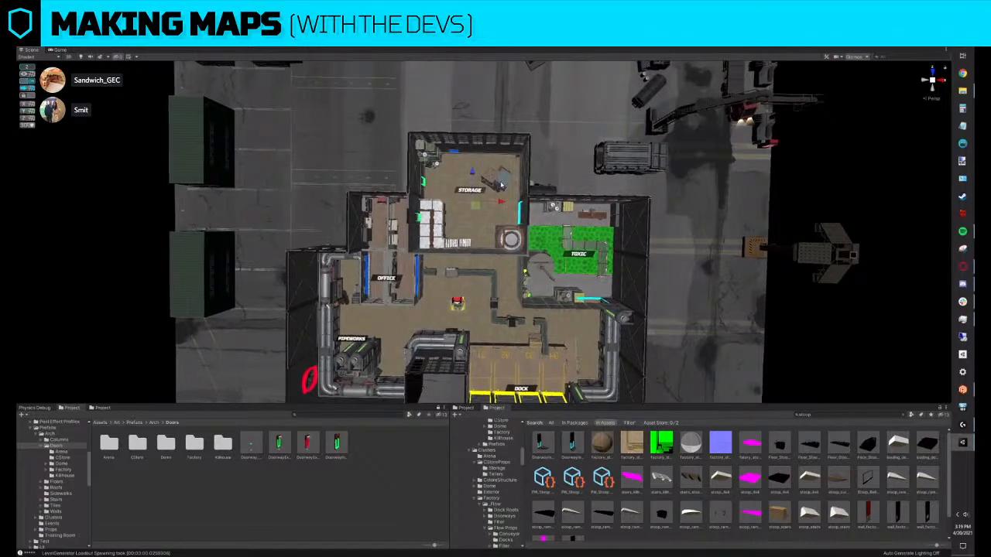
key(f)
drag(494, 221, 485, 270)
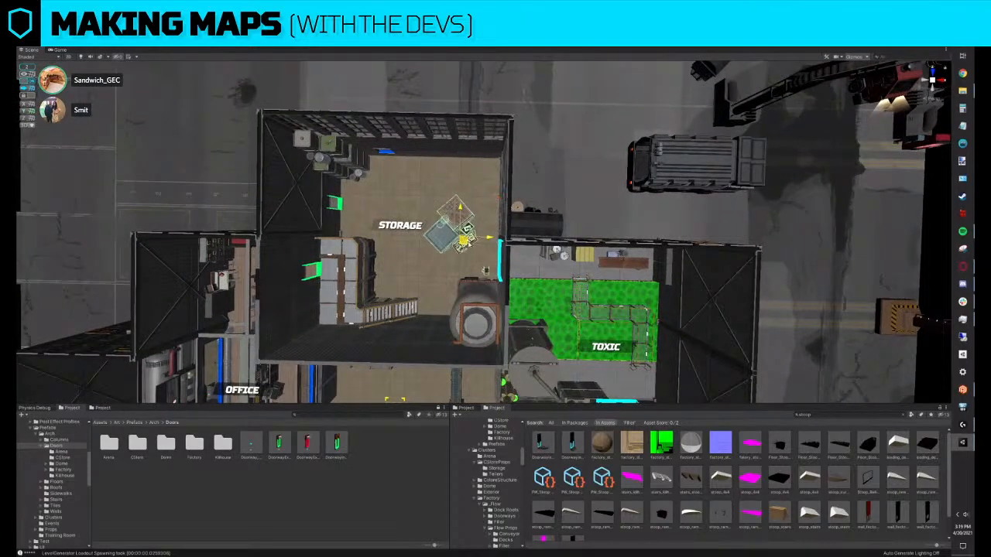
scroll(485, 270, up, 4)
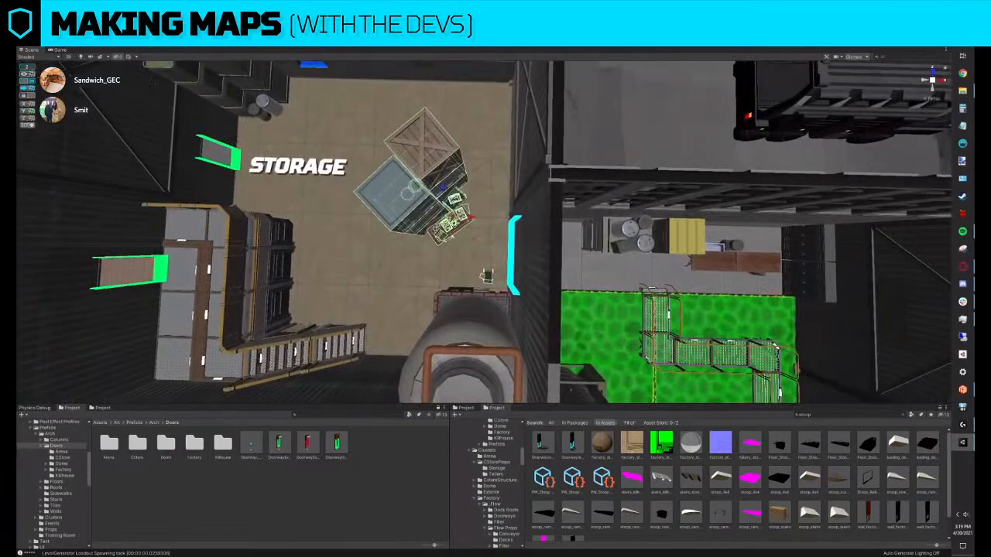
mouse_move(486, 276)
mouse_down()
mouse_move(509, 280)
mouse_move(503, 287)
mouse_up()
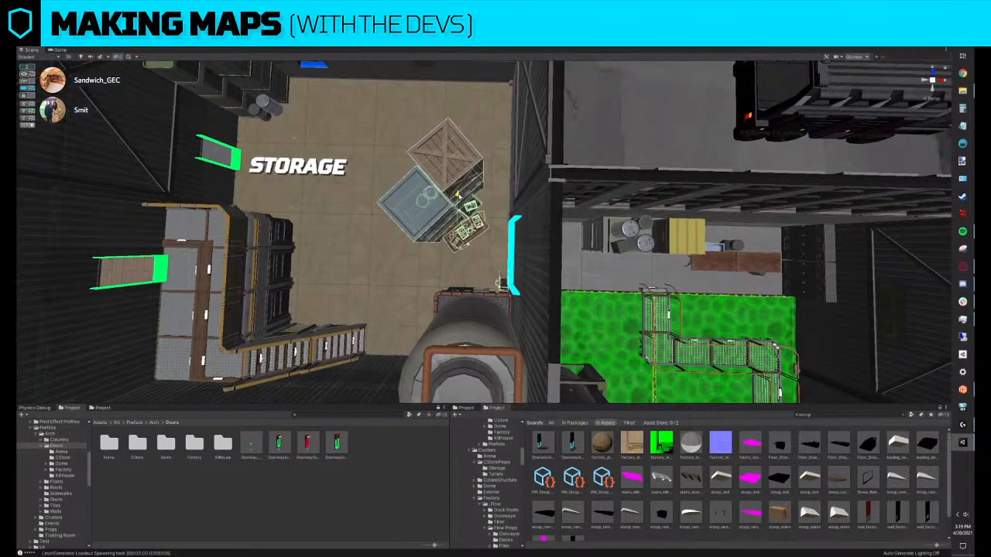
scroll(534, 207, down, 5)
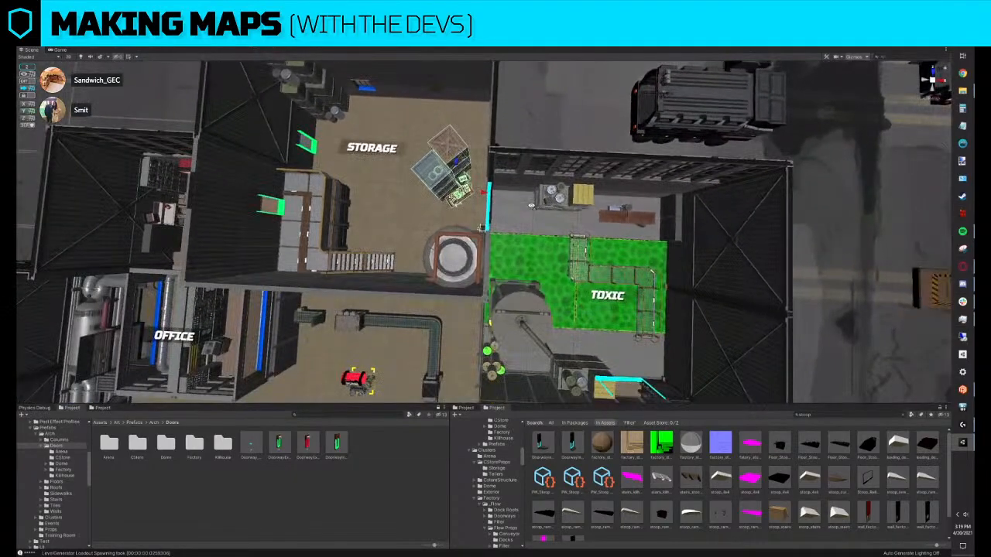
Duplicate the crate pile toward the storage room's back wall and replace the copy with a wall shelving prop
key(f)
scroll(598, 211, down, 2)
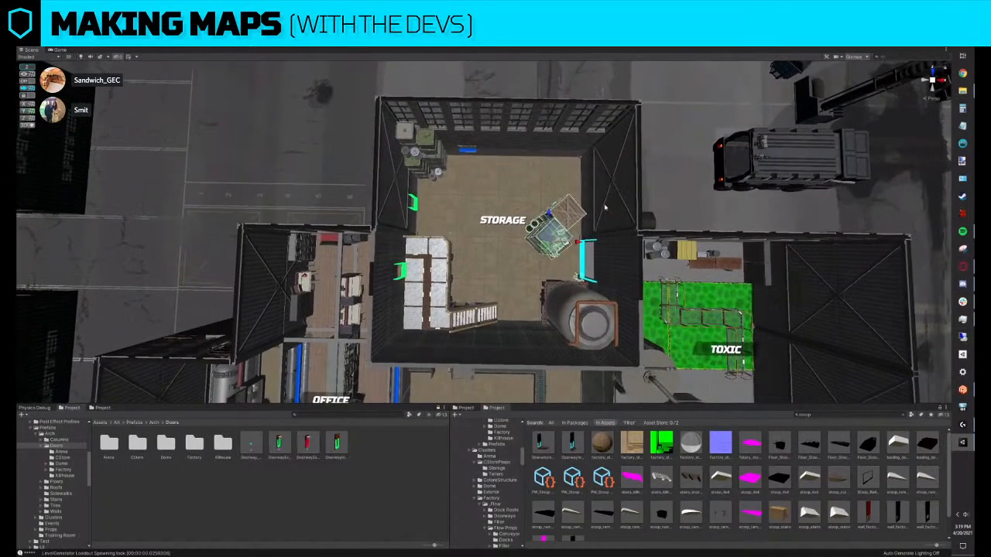
key(ctrl+d)
drag(549, 216, 549, 139)
click(810, 415)
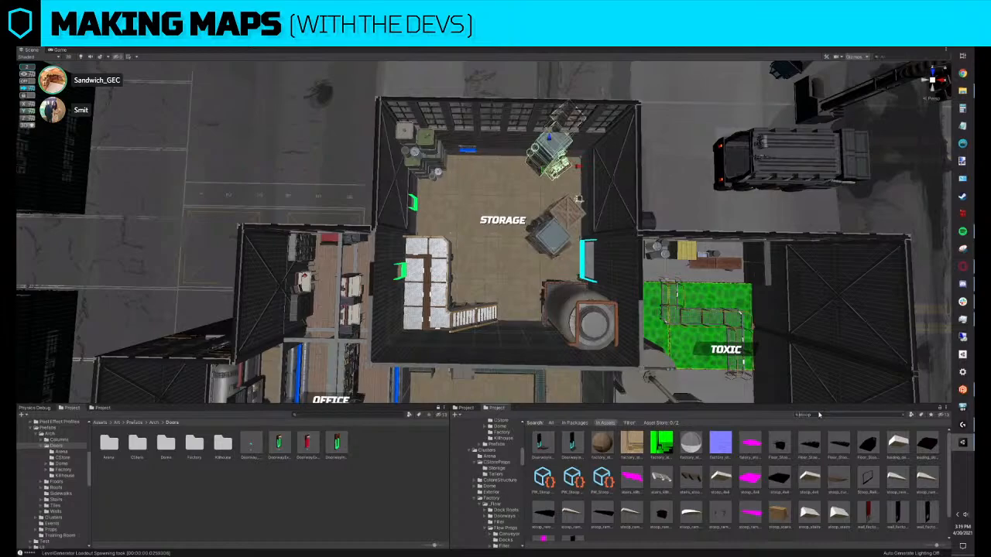
text(stai)
text(shelvin)
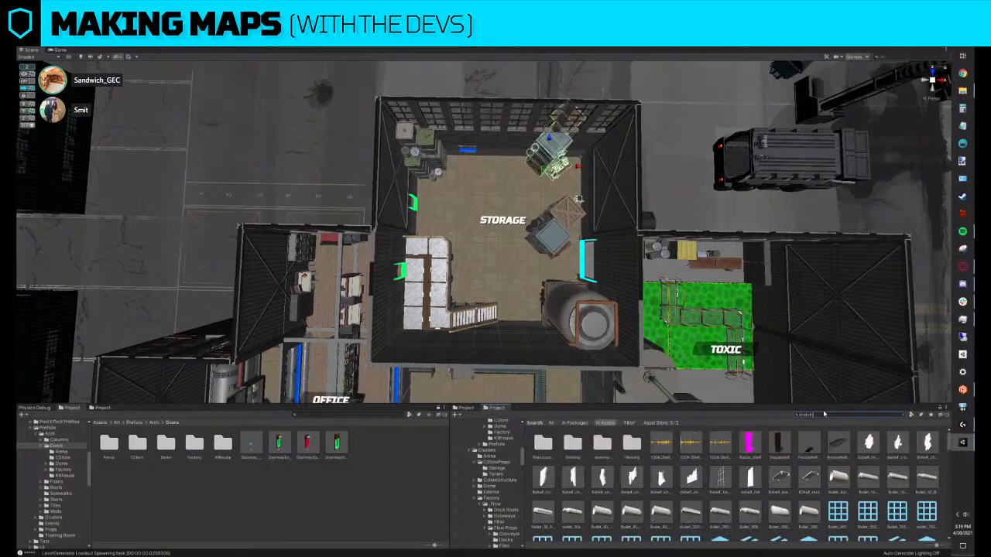
text(g)
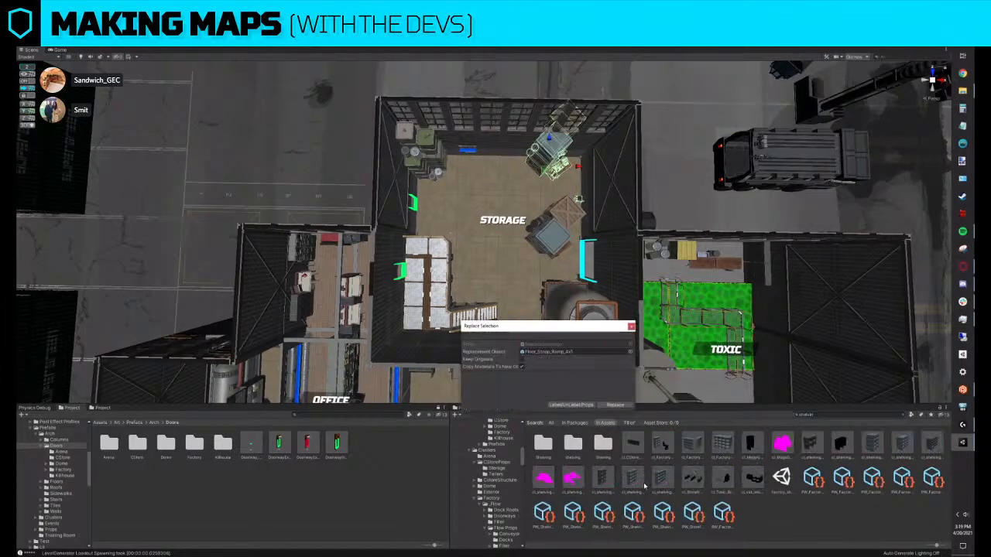
click(662, 481)
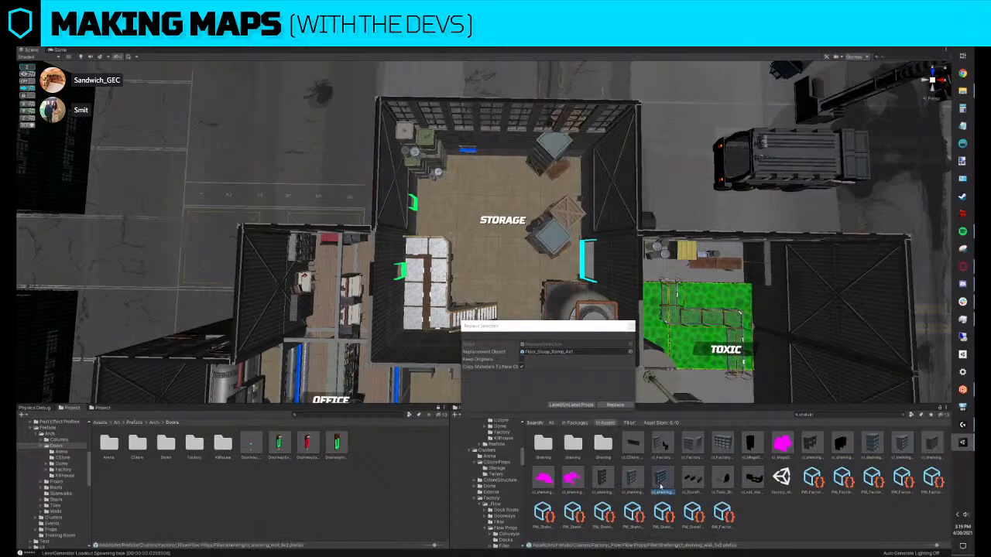
drag(660, 485, 572, 352)
click(614, 404)
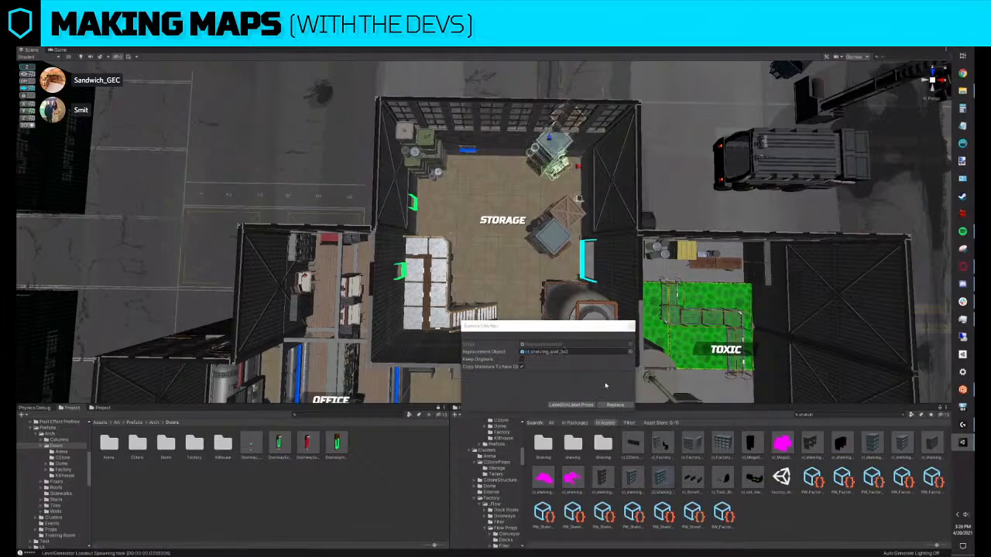
Rotate the shelving to face into the storage room and position it flush against the back wall
click(554, 172)
drag(536, 188, 462, 165)
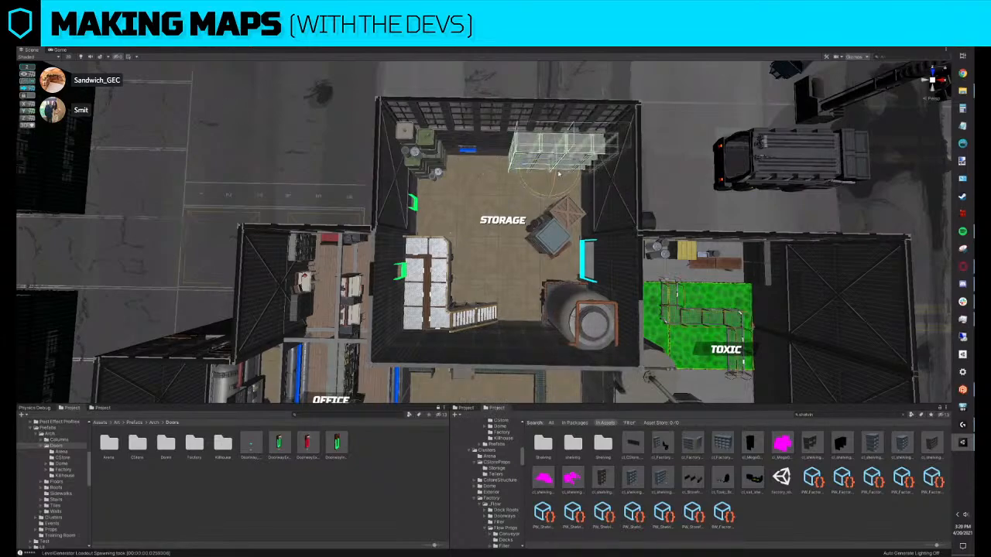
key(w)
drag(545, 172, 536, 173)
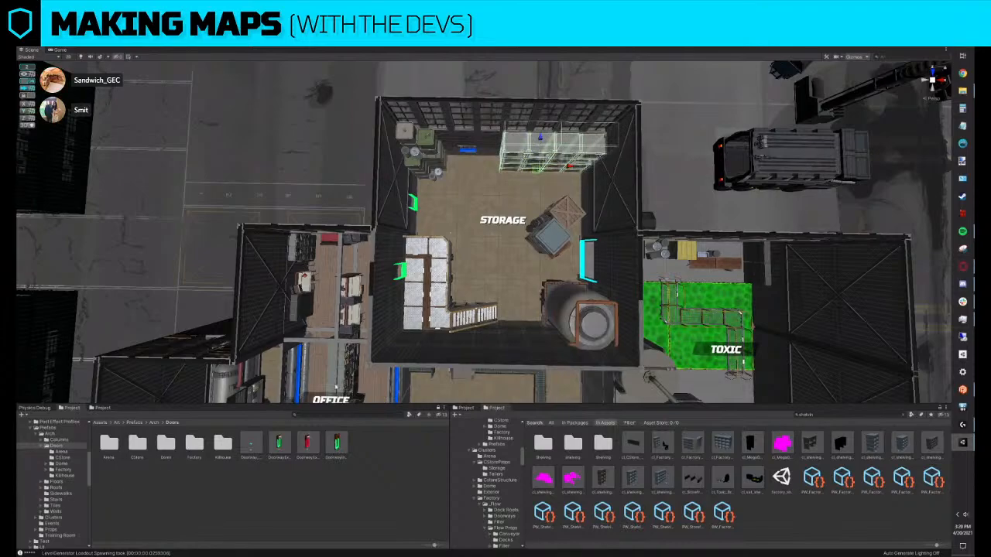
key(w)
right_drag(563, 202, 557, 95)
drag(546, 206, 547, 196)
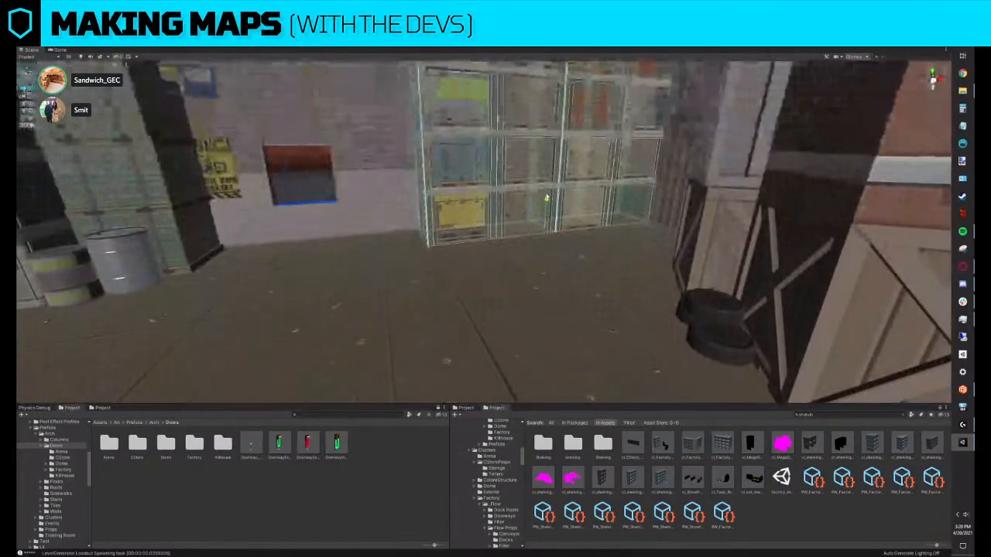
key(s)
Examine the toxic room's walkways, props and outer walls for a place to add another doorway
right_drag(541, 197, 486, 246)
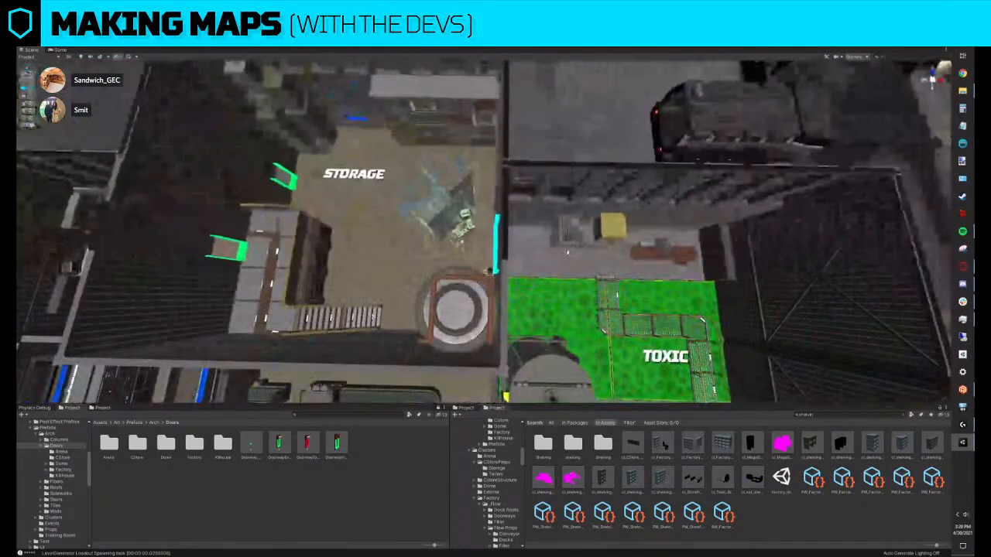
scroll(568, 251, down, 4)
middle_drag(597, 343, 529, 260)
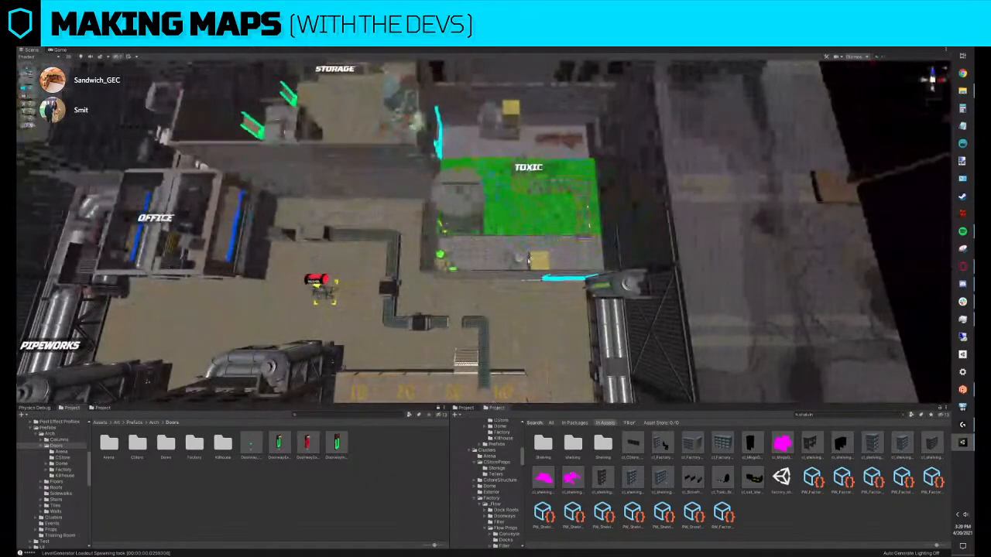
scroll(526, 263, up, 3)
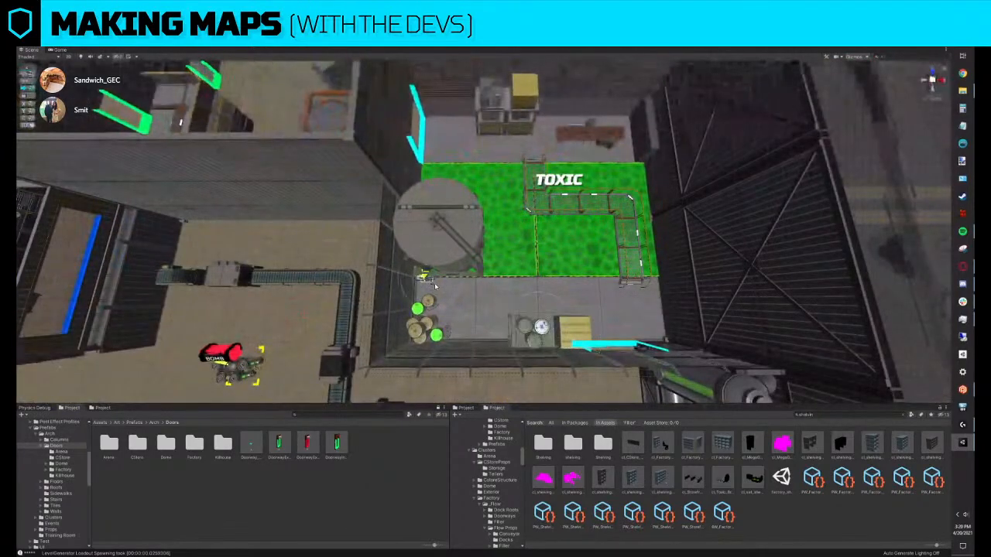
drag(442, 303, 666, 311)
key(w)
middle_drag(782, 310, 658, 312)
middle_drag(534, 141, 531, 258)
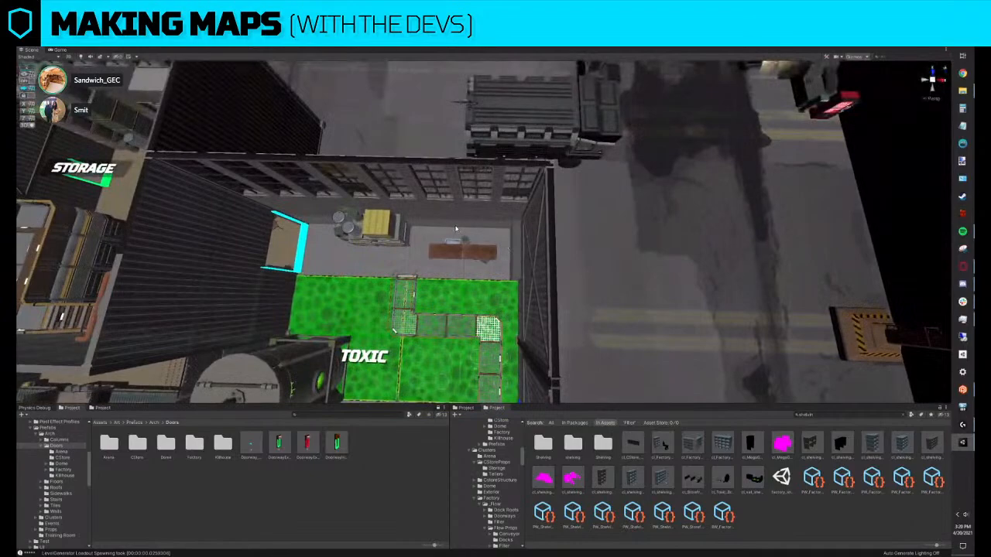
Replace a section of the toxic room's back wall with the red doorway prefab
click(419, 226)
click(505, 231)
key(ctrl+r)
click(478, 226)
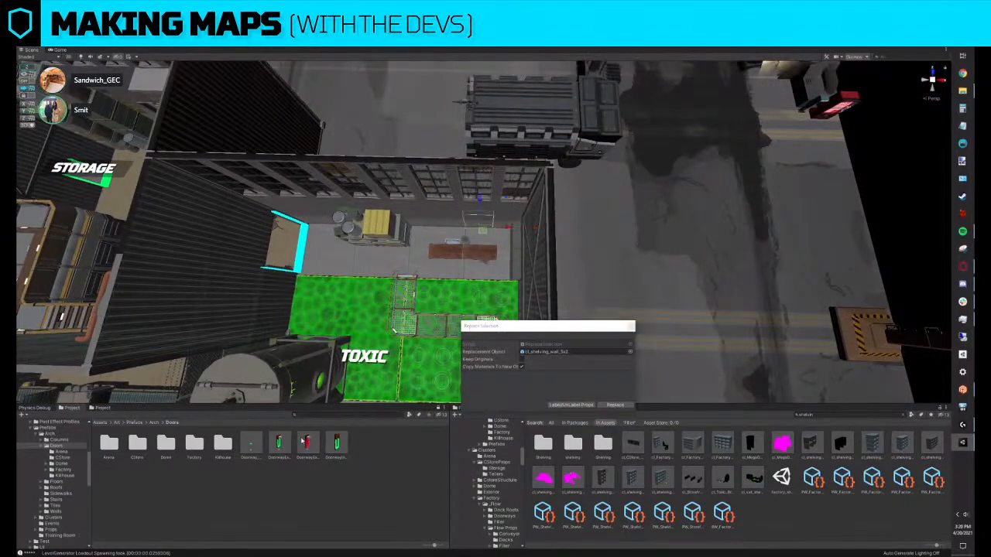
drag(307, 443, 571, 353)
click(616, 405)
Rotate the truck outside the toxic room by a quarter turn and move it alongside the factory's outer wall near the dock
scroll(596, 282, down, 4)
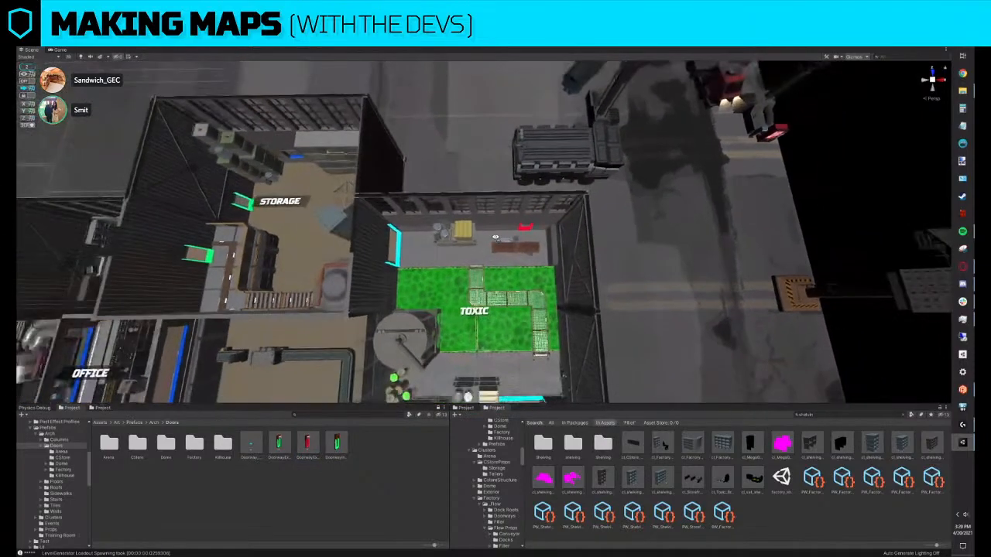
click(552, 164)
scroll(551, 164, down, 6)
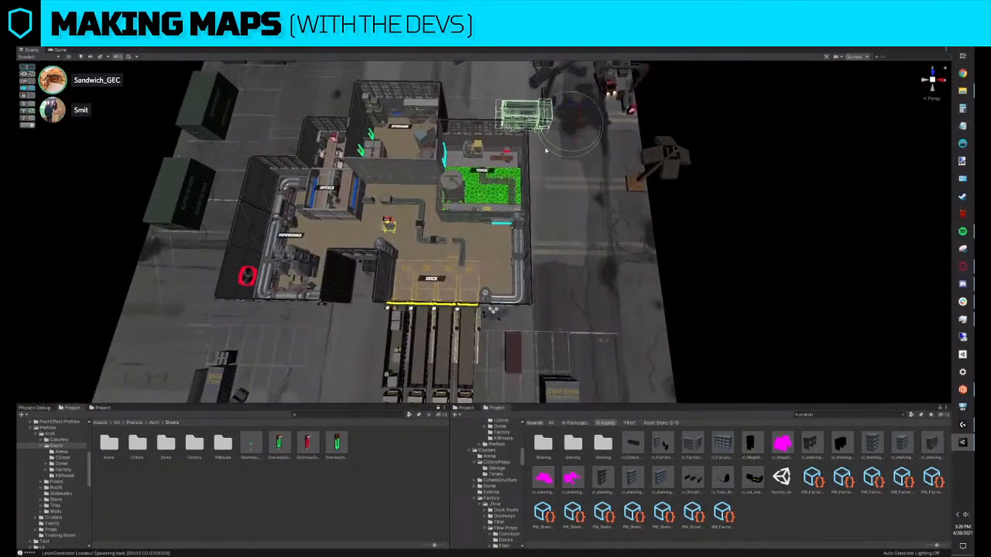
ctrl+drag(519, 151, 472, 135)
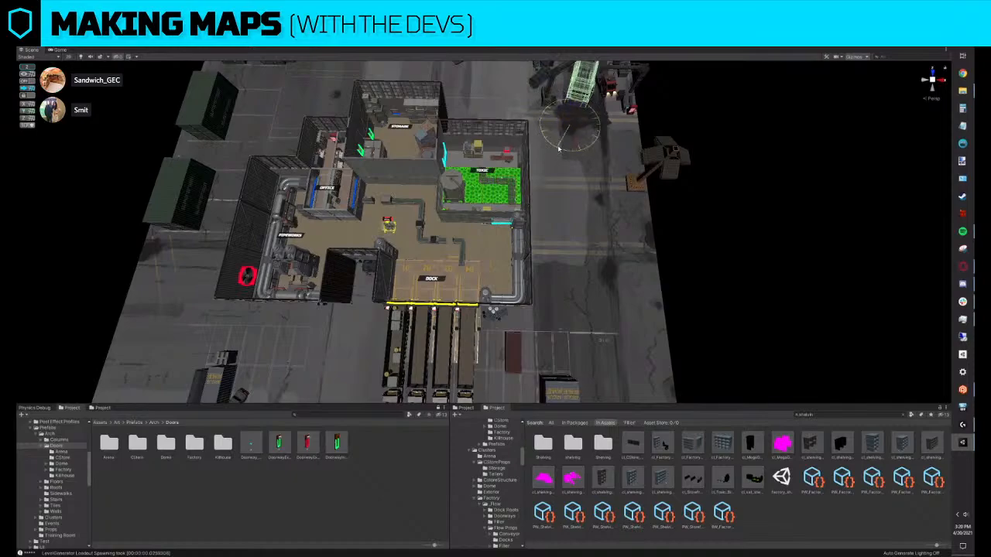
key(w)
ctrl+drag(558, 152, 579, 318)
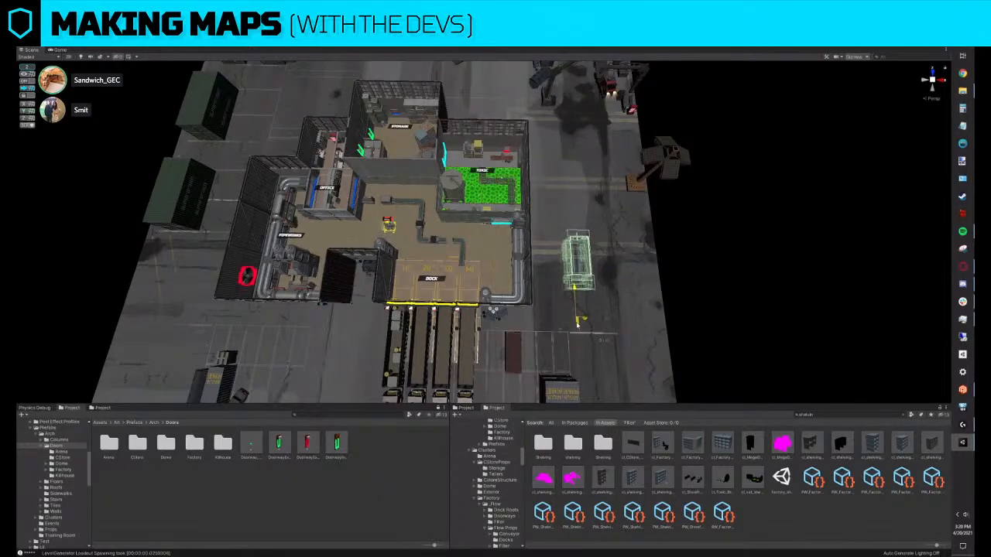
Undo the truck's last change and reposition it beside the dock, slightly farther out from the factory's outer wall
key(ctrl+z)
drag(575, 137, 564, 373)
middle_drag(563, 373, 604, 309)
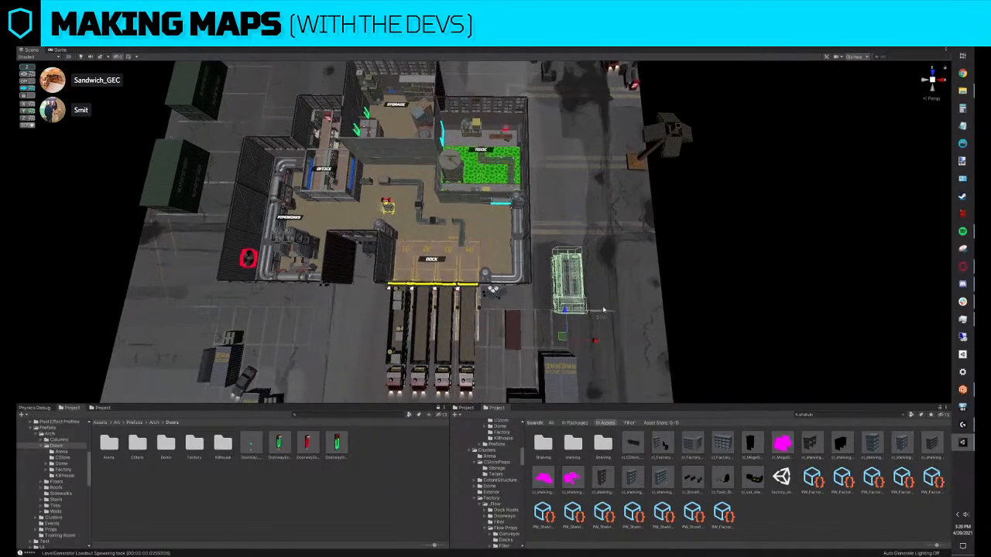
scroll(495, 302, down, 3)
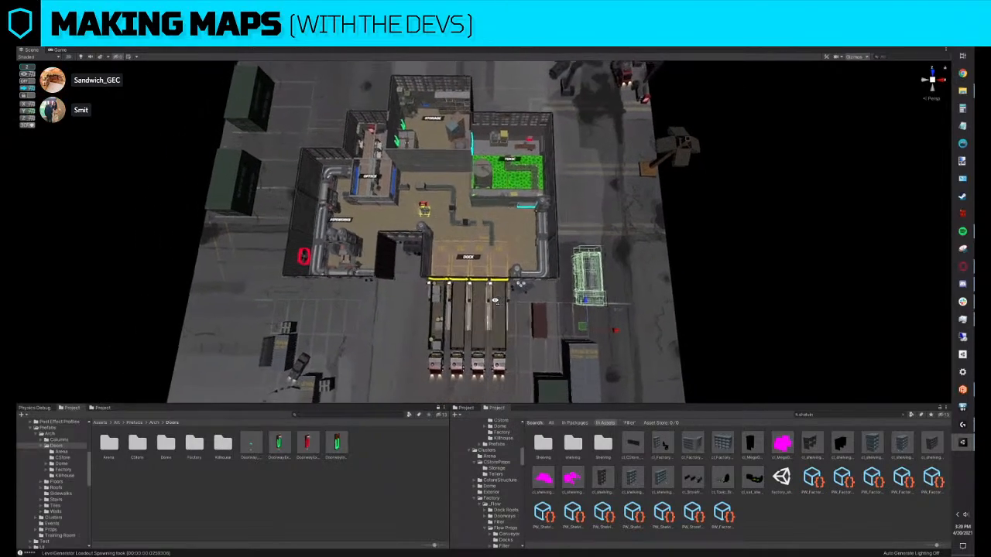
click(694, 262)
click(593, 276)
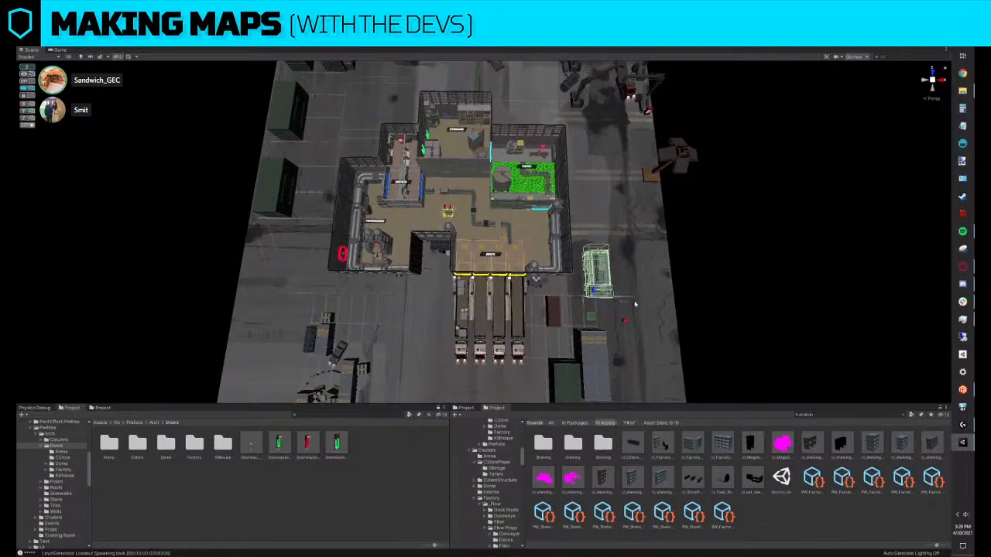
drag(625, 319, 640, 320)
click(727, 291)
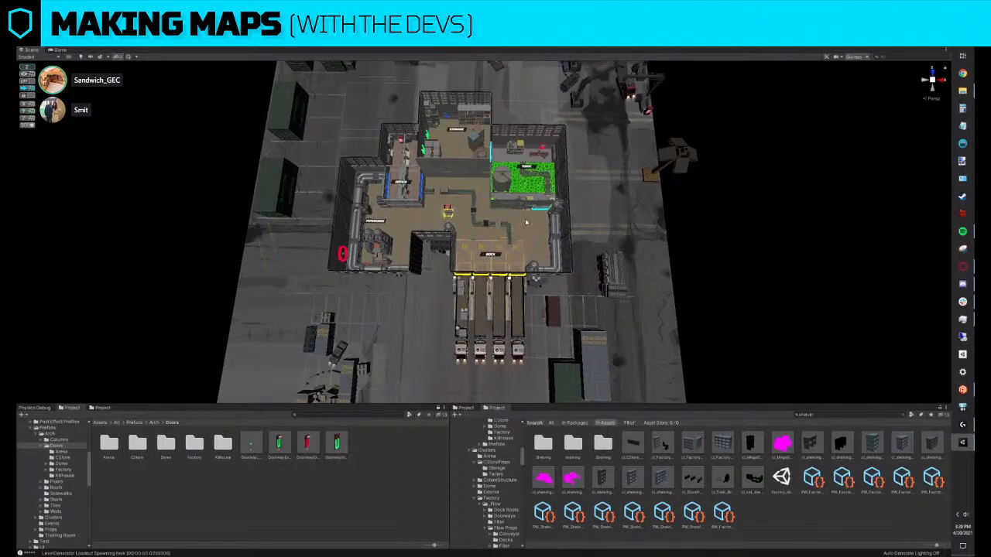
Examine the factory's rooms and surrounding yard from above for areas that still need props
right_drag(526, 225, 547, 294)
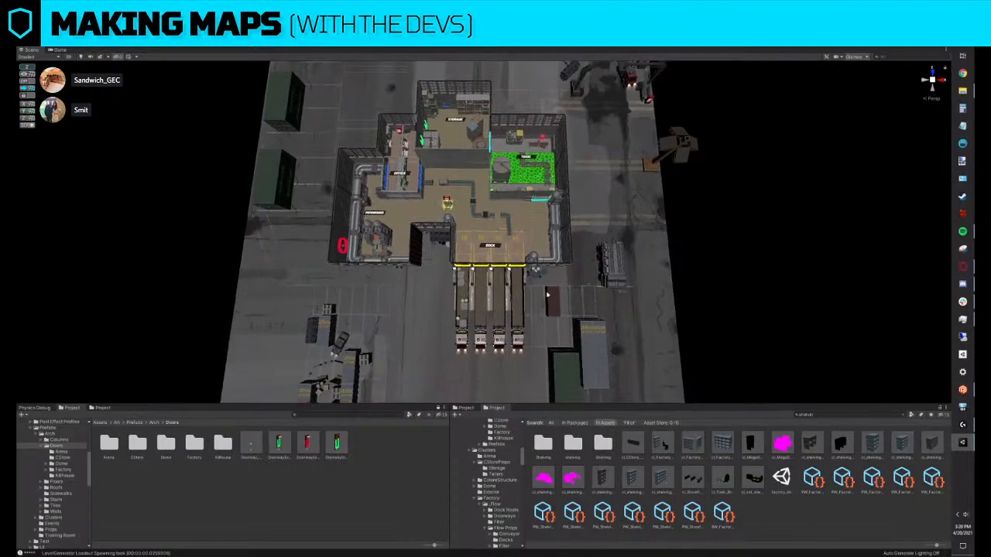
click(575, 264)
drag(547, 299, 355, 215)
key(f)
drag(393, 264, 690, 243)
alt+scroll(690, 243, down, 10)
alt+drag(535, 204, 493, 238)
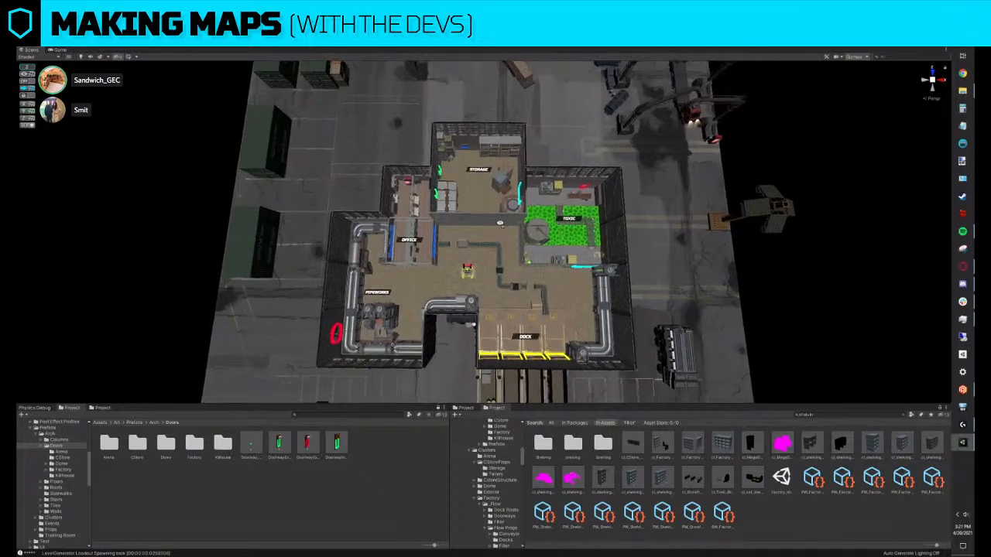
Duplicate the crate cluster in the storage room, place the copy beside the original, and search the project assets for "forkli"
scroll(500, 226, up, 5)
click(508, 227)
key(ctrl+d)
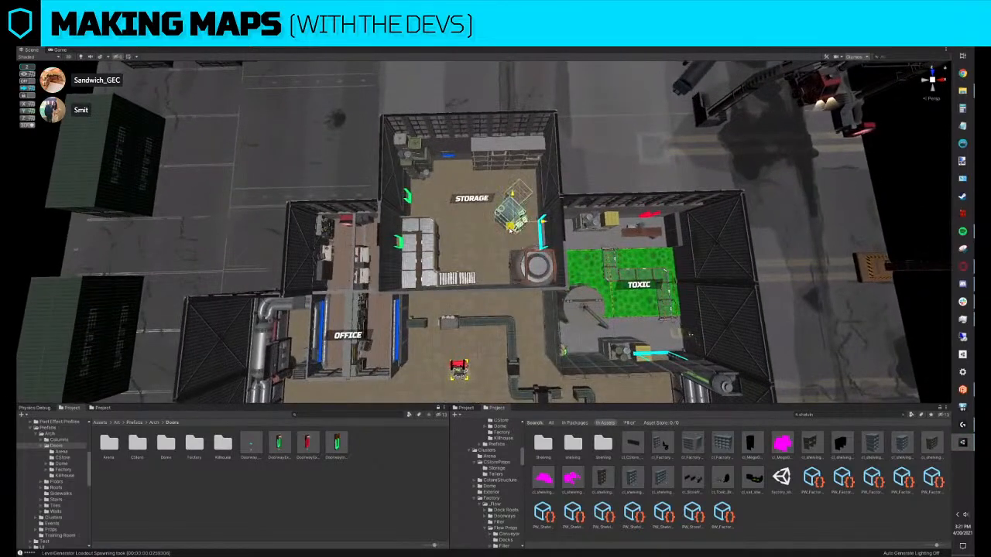
drag(514, 222, 463, 209)
click(830, 415)
text(forkli)
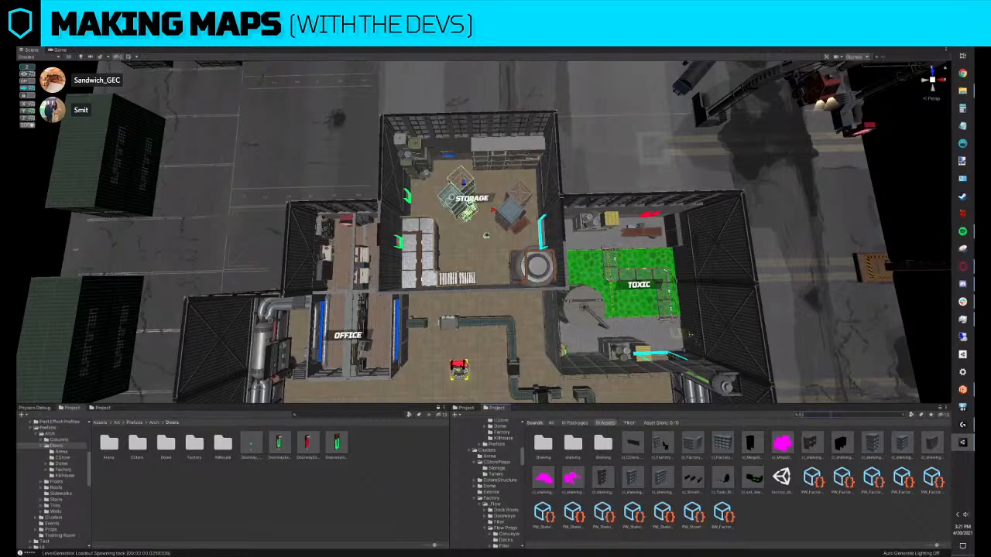
Replace the duplicated crate cluster with the dueling forklifts cover cluster
key(ctrl+shift+r)
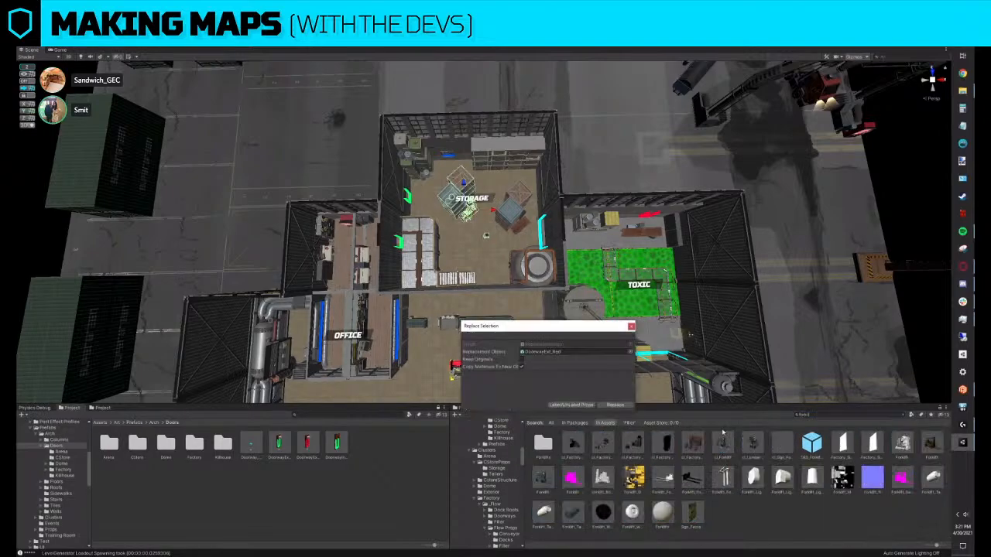
drag(579, 451, 557, 351)
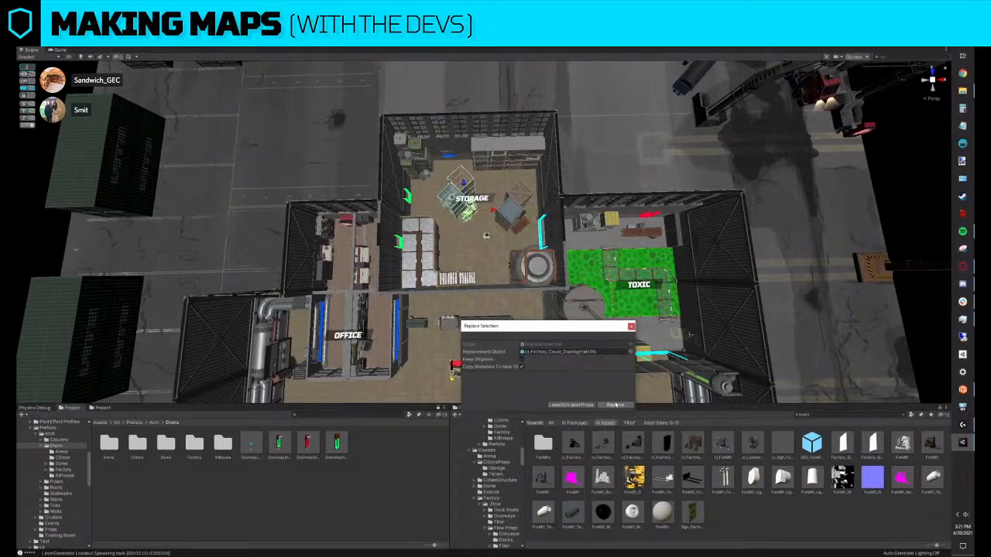
click(615, 405)
key(f)
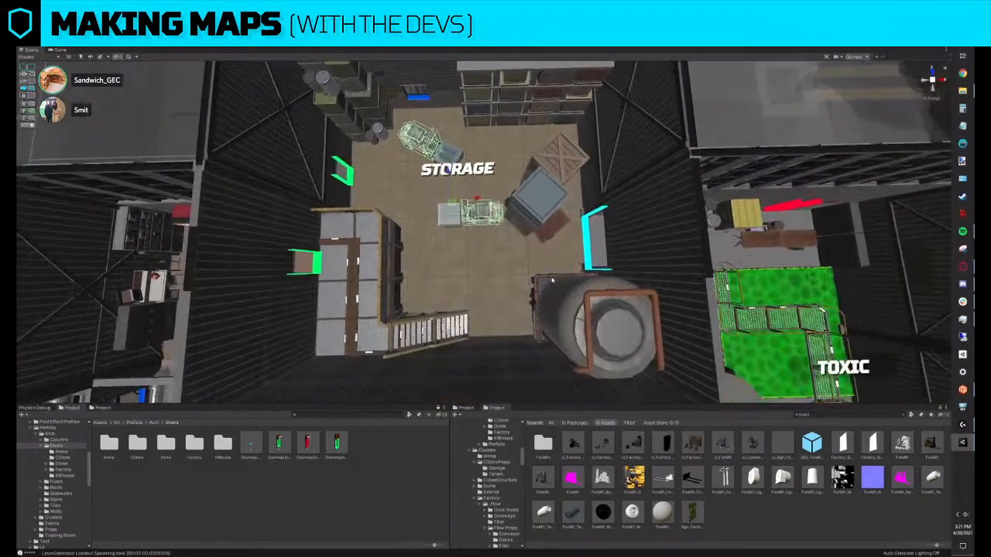
Replace the pair of forklifts in the storage room with the single cl_Forklift cluster
key(ctrl+r)
drag(722, 445, 568, 352)
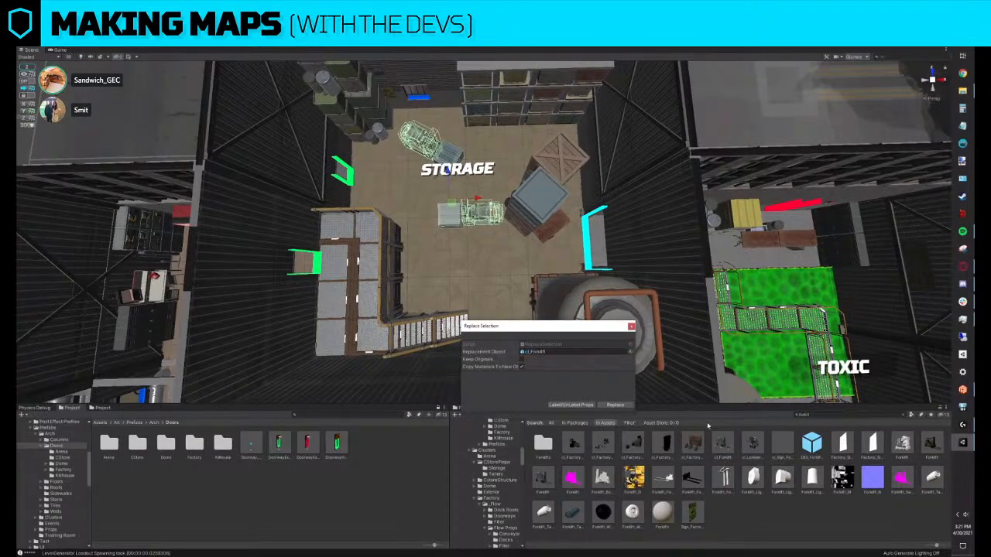
click(613, 405)
click(455, 190)
key(w)
right_drag(456, 190, 458, 187)
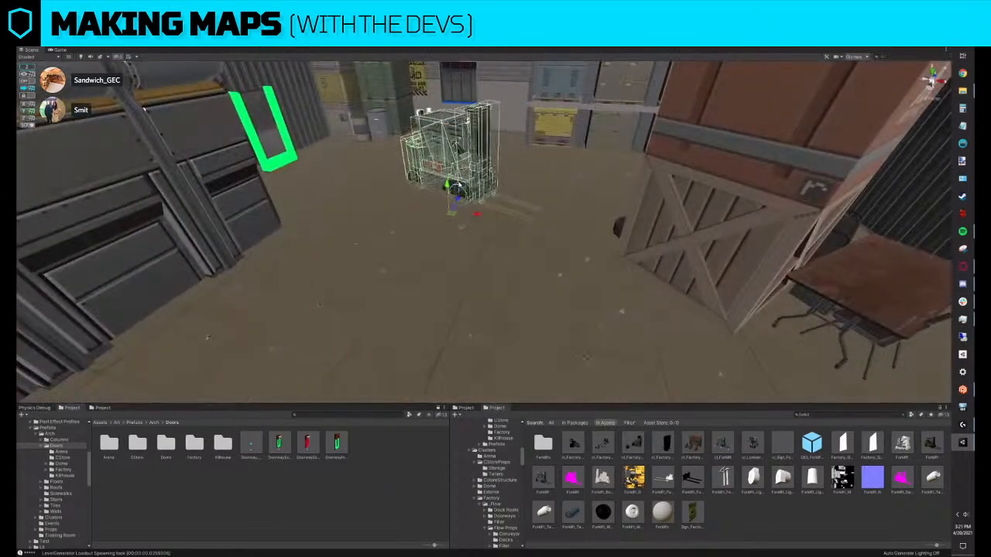
Rotate the forklift toward the storage room's shelving and move it until its forks reach the shelves
drag(449, 184, 452, 175)
right_drag(452, 175, 491, 273)
key(s)
key(e)
drag(484, 277, 508, 219)
key(w)
key(w)
right_drag(508, 219, 682, 220)
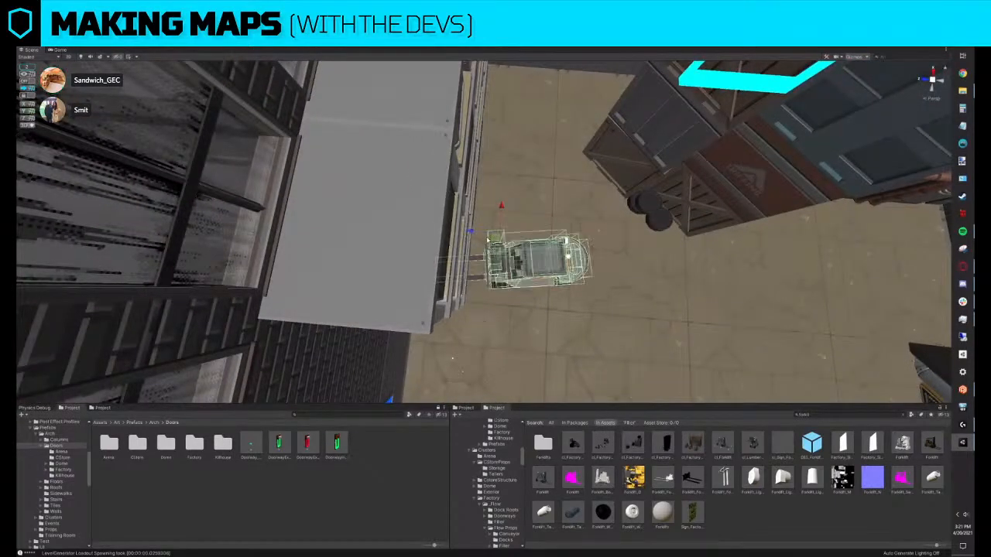
drag(478, 231, 460, 231)
Examine the wall section between the storage room and the main floor, between the large tank and the stairs
alt+drag(460, 231, 518, 202)
key(s)
right_drag(517, 203, 695, 216)
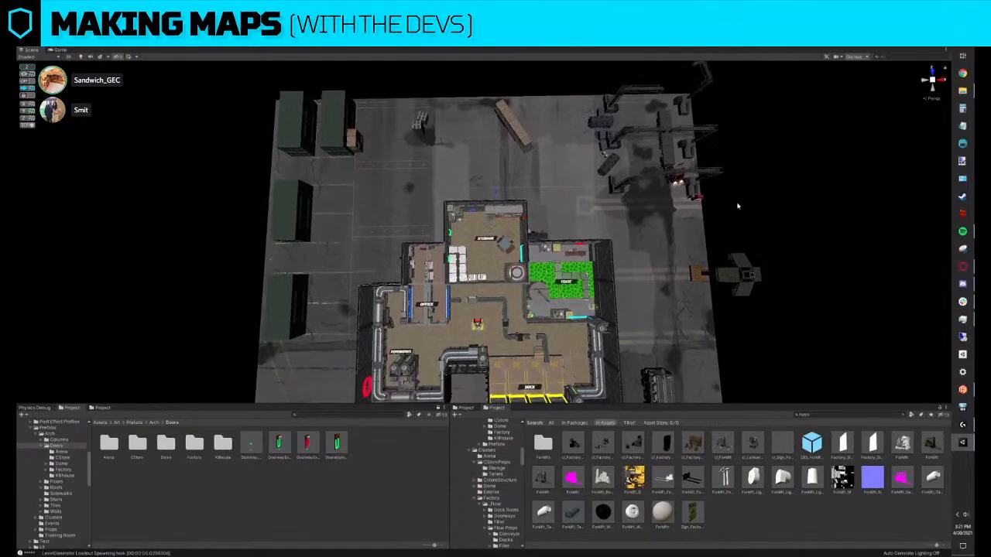
key(q)
right_drag(559, 259, 499, 124)
key(w)
click(467, 274)
alt+drag(467, 274, 517, 219)
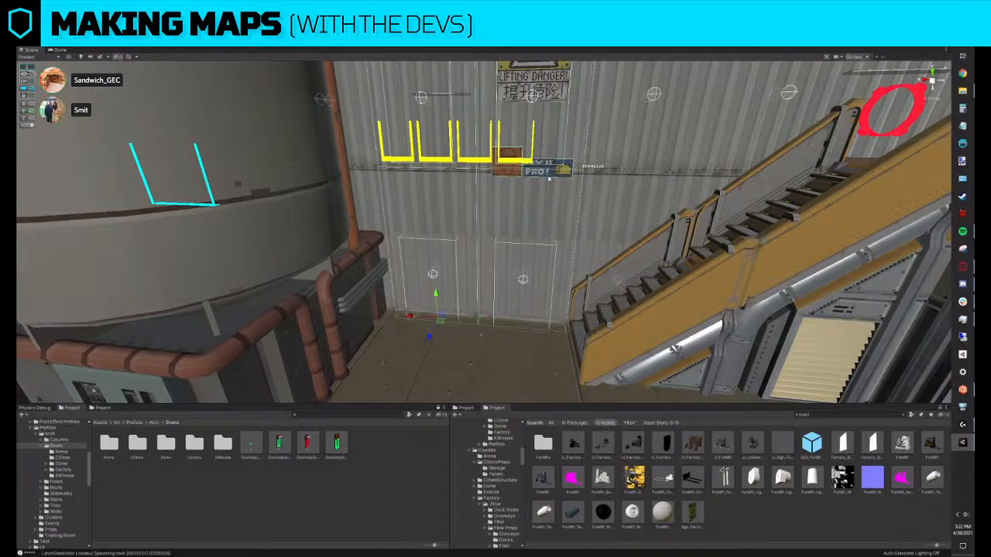
right_drag(514, 261, 504, 215)
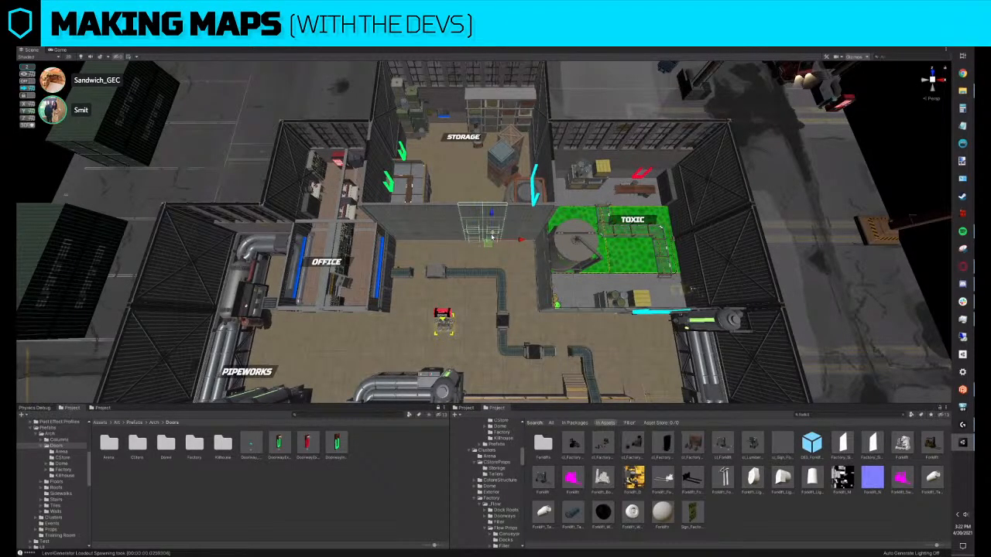
right_drag(523, 249, 523, 254)
key(s)
scroll(522, 255, down, 1)
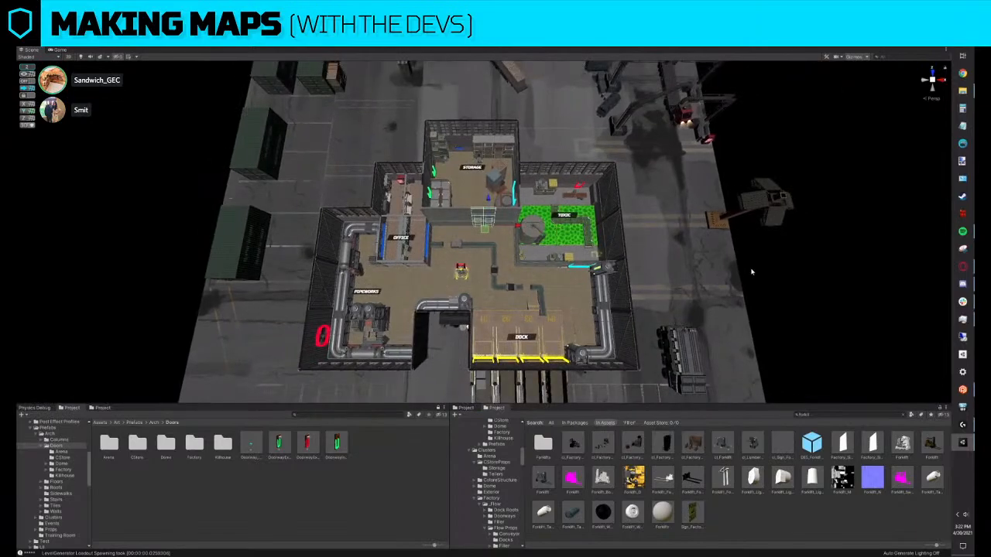
click(750, 271)
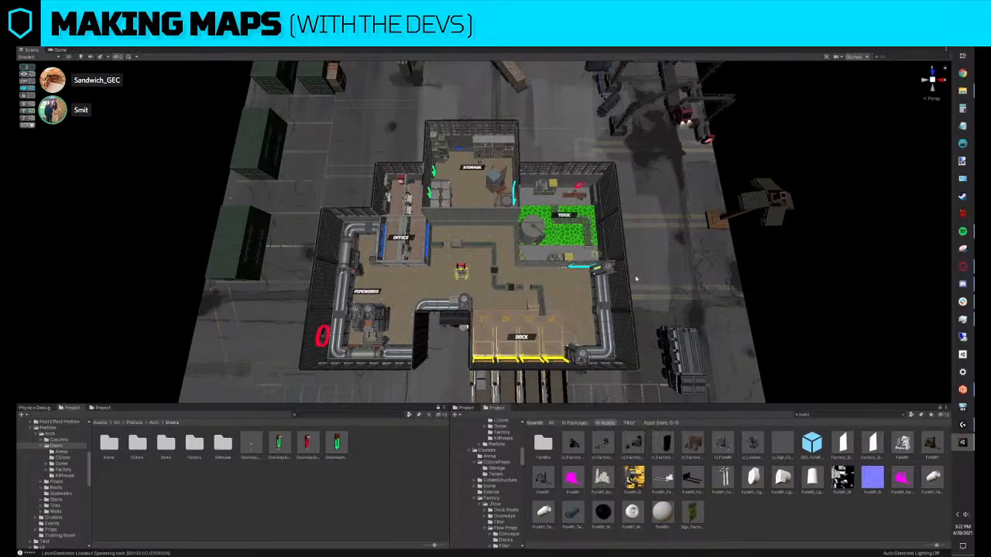
Examine the toxic room's tank, walkway and open pool area from above
right_drag(463, 327, 581, 265)
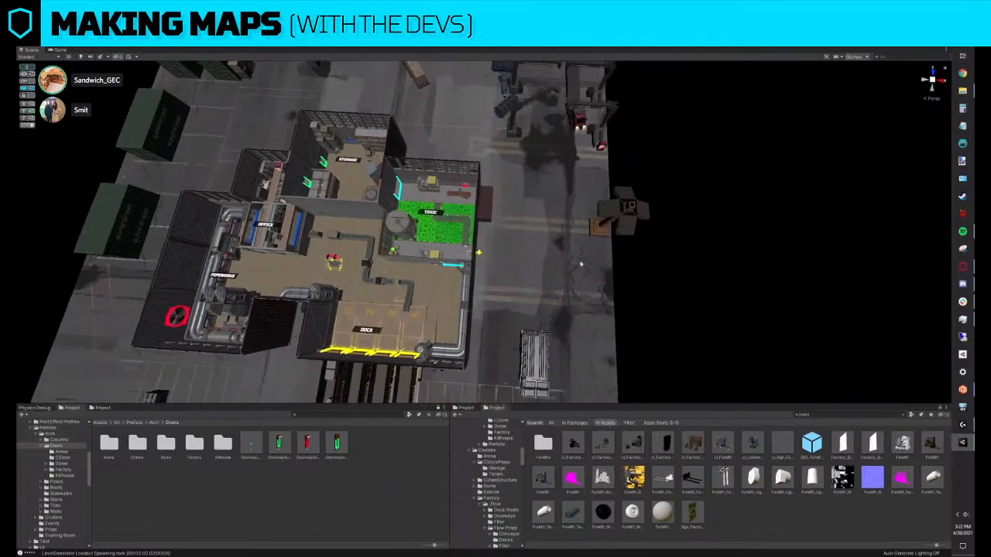
right_drag(479, 254, 526, 236)
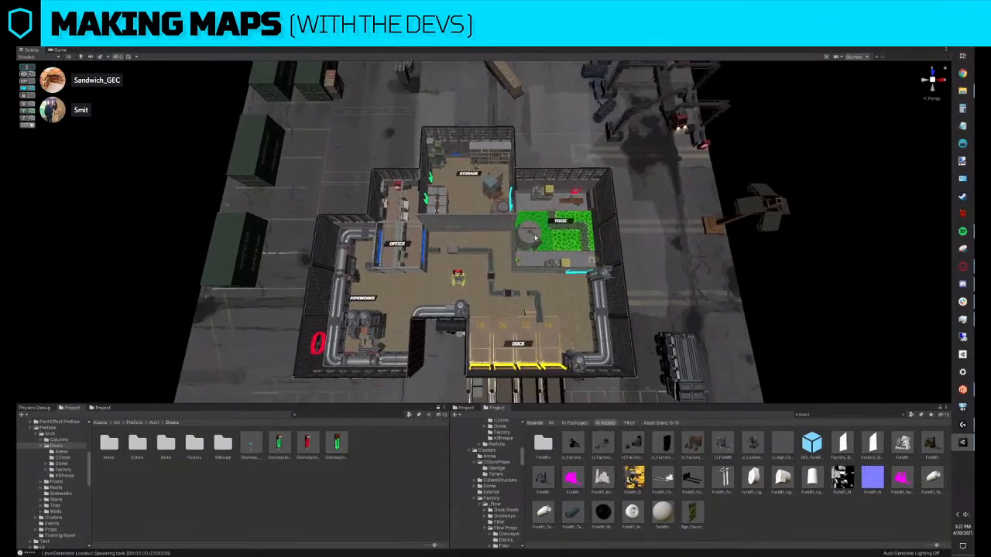
scroll(526, 236, up, 2)
scroll(534, 235, up, 3)
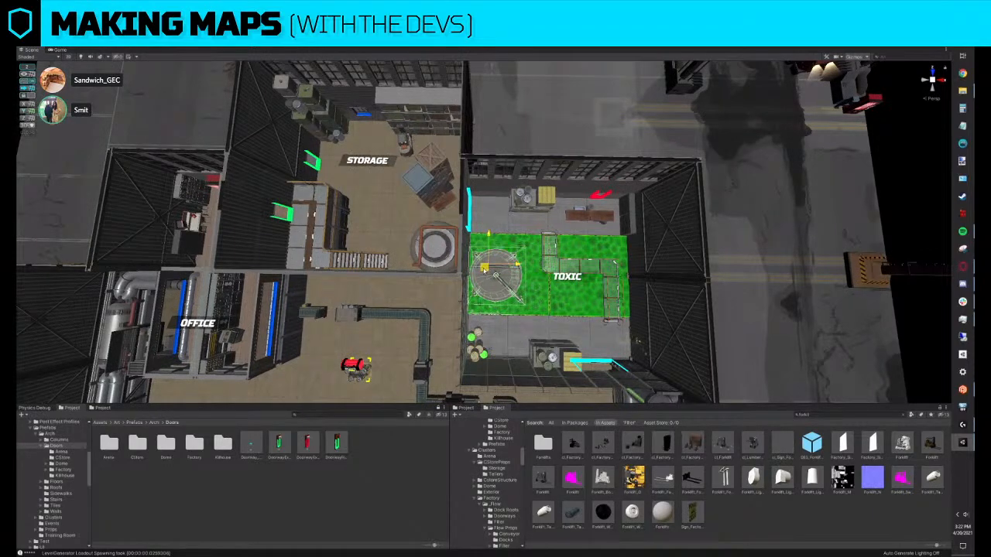
click(23, 69)
scroll(521, 265, down, 2)
scroll(521, 265, down, 3)
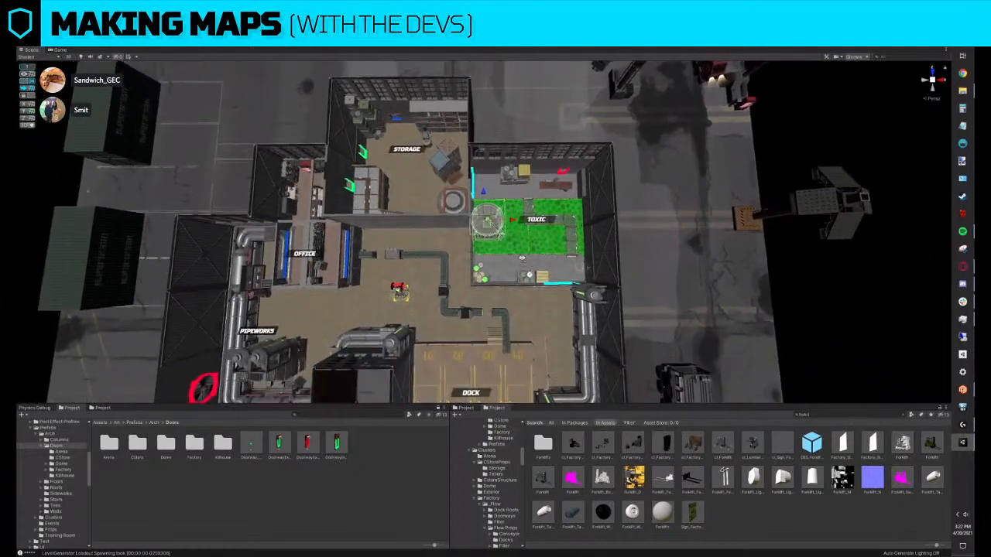
scroll(521, 227, up, 3)
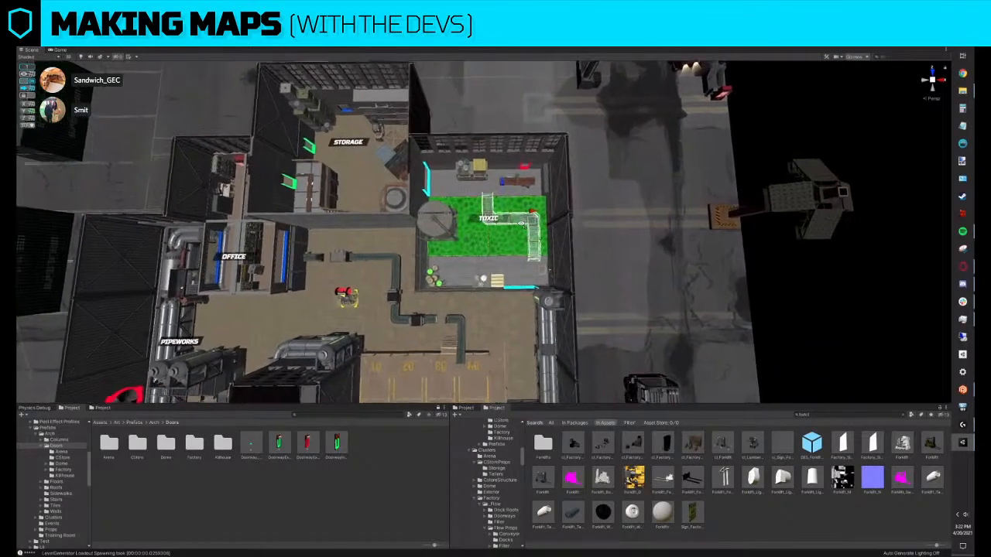
Duplicate the toxic room's tank and place the copy at the opposite side of the green pool, against the outer wall
click(418, 219)
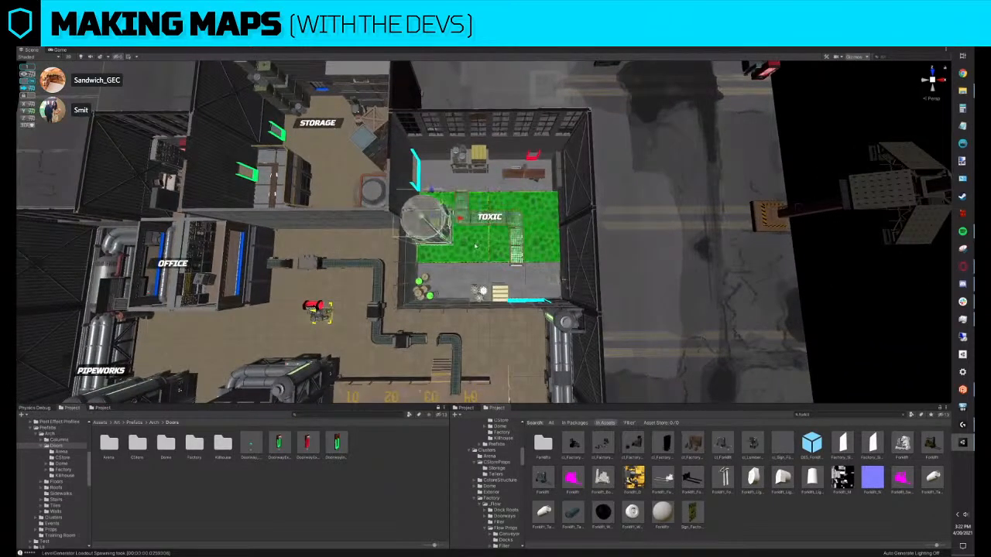
key(ctrl+d)
drag(464, 220, 702, 268)
key(e)
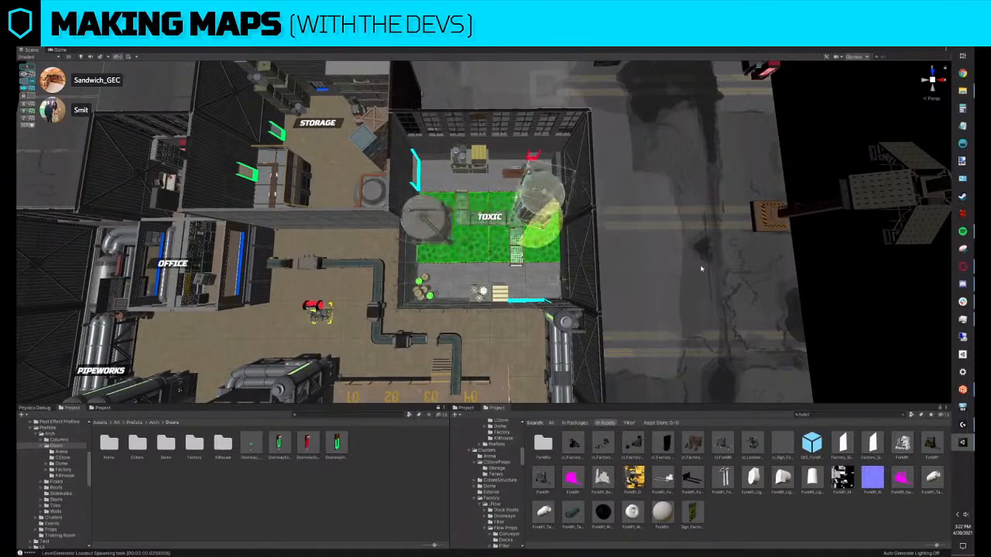
key(w)
drag(536, 188, 556, 215)
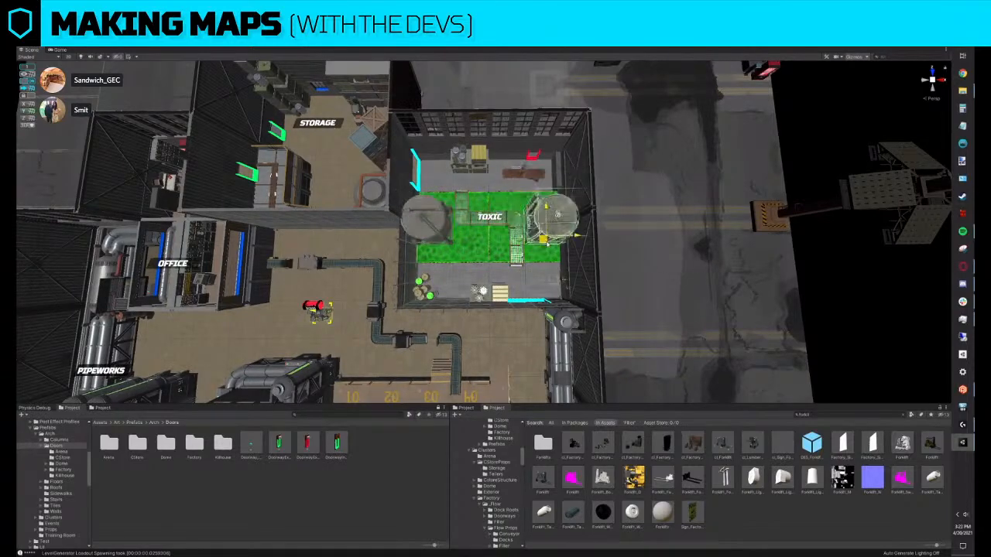
scroll(555, 215, down, 10)
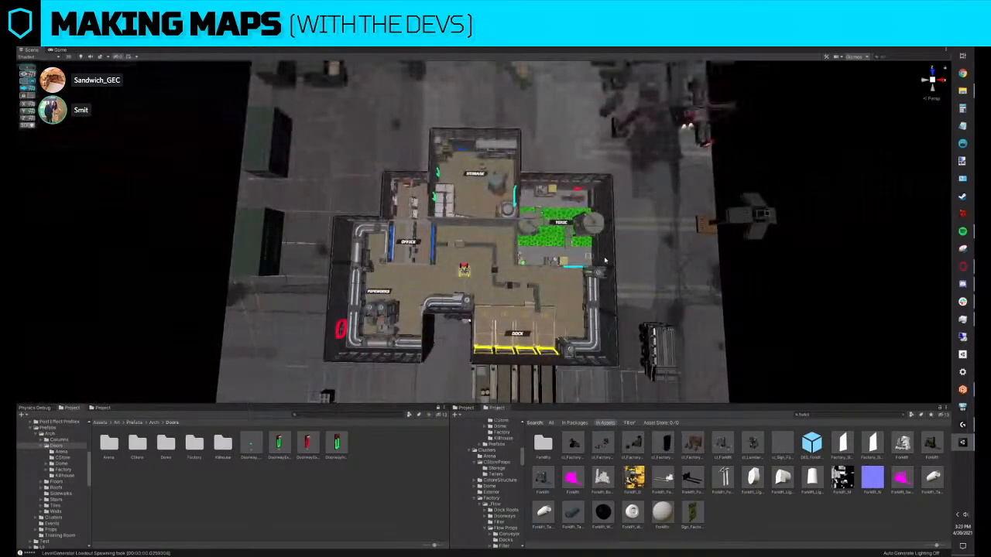
Move the red-topped prop in the middle of the main floor closer to the bend of the conveyor
right_drag(605, 260, 607, 261)
key(a)
scroll(513, 280, up, 4)
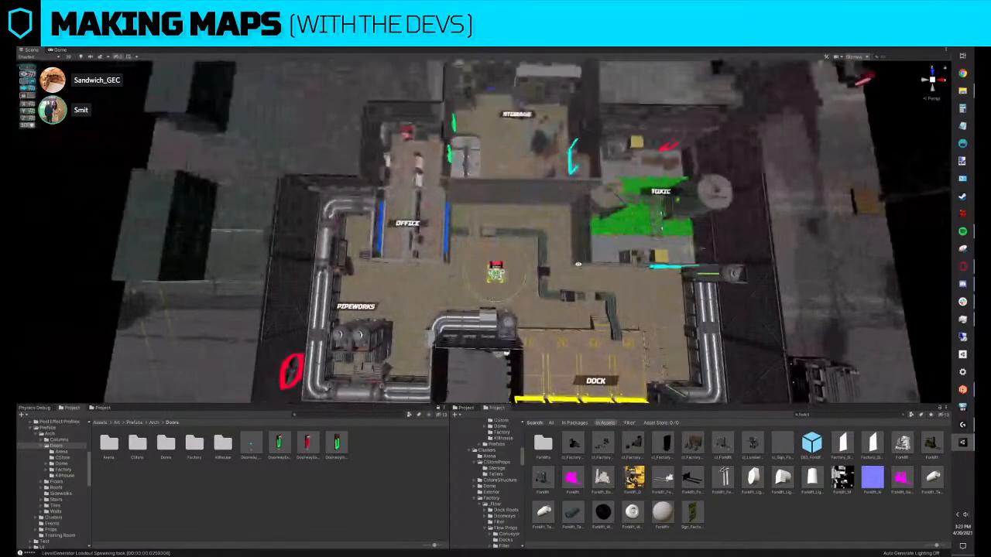
right_drag(486, 298, 486, 298)
key(w)
key(d)
drag(465, 274, 488, 254)
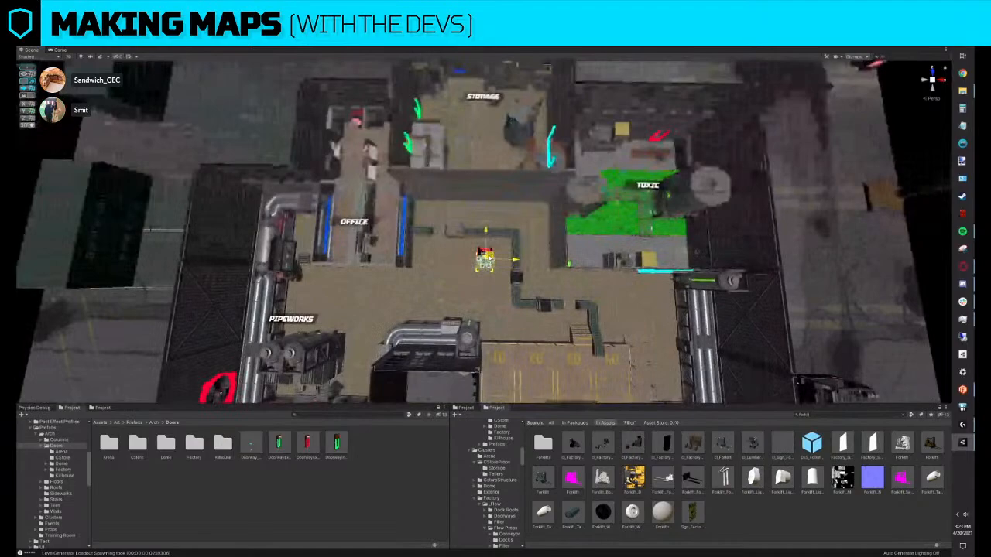
Move the selected conveyor section toward the dock platform and delete the selection
scroll(488, 256, down, 8)
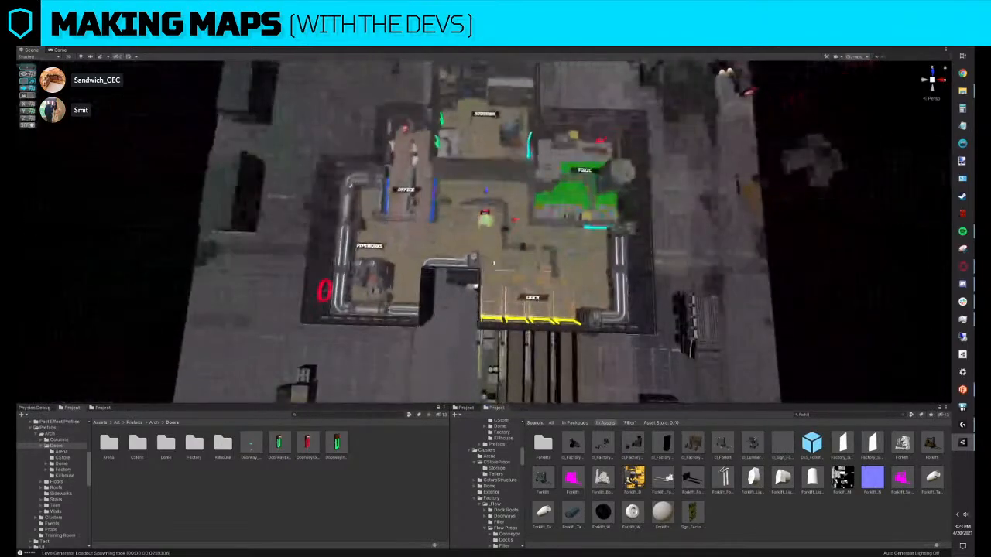
scroll(499, 264, up, 4)
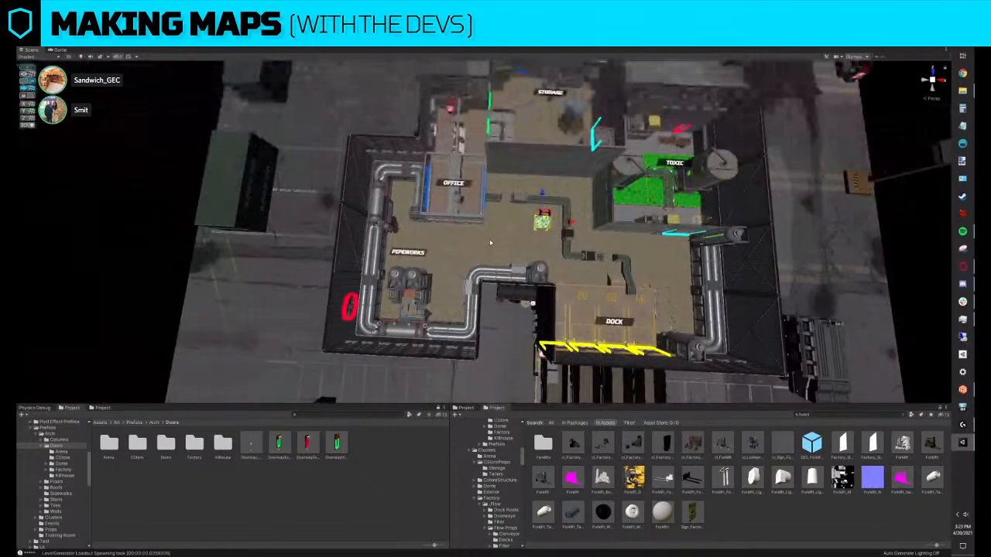
scroll(559, 253, down, 6)
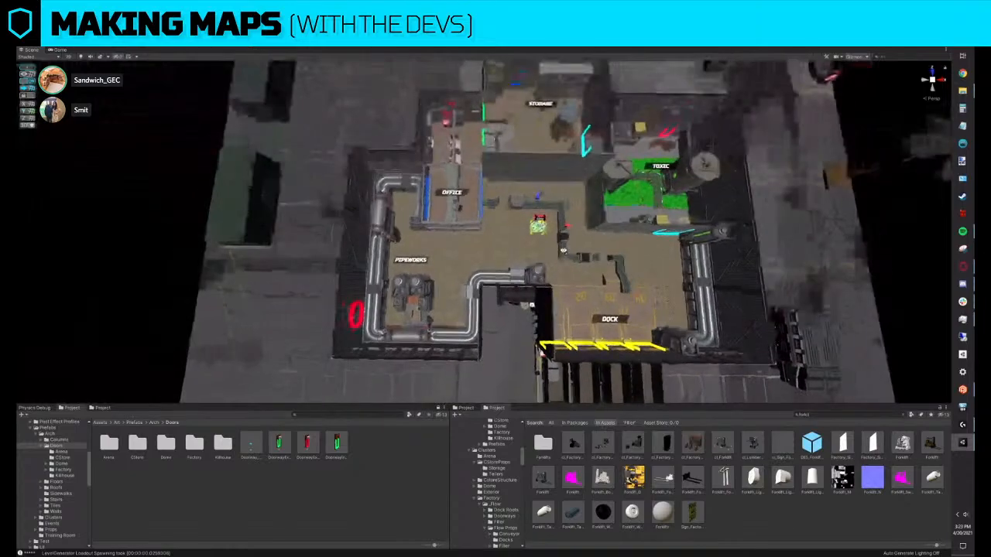
scroll(566, 277, up, 8)
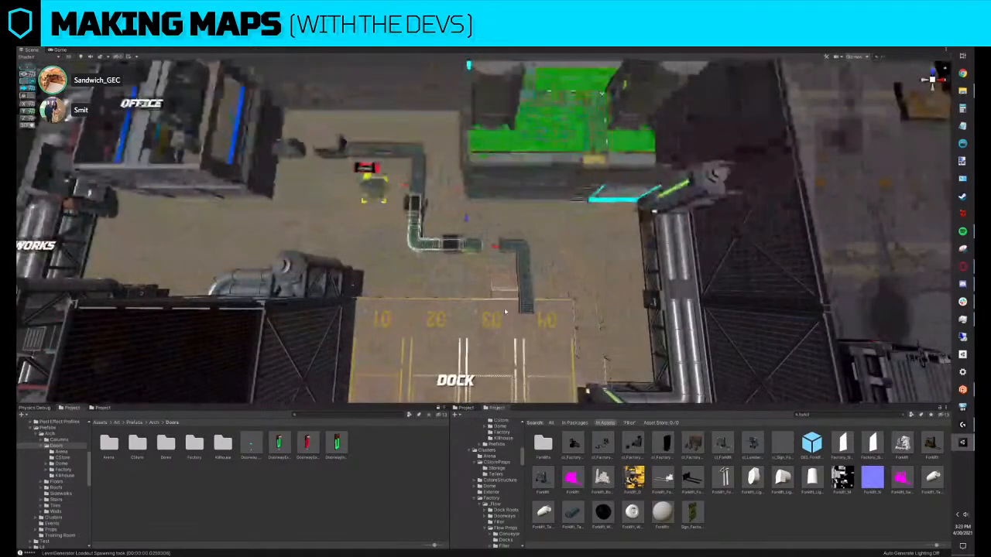
drag(471, 253, 506, 334)
alt+drag(506, 335, 571, 225)
key(Delete)
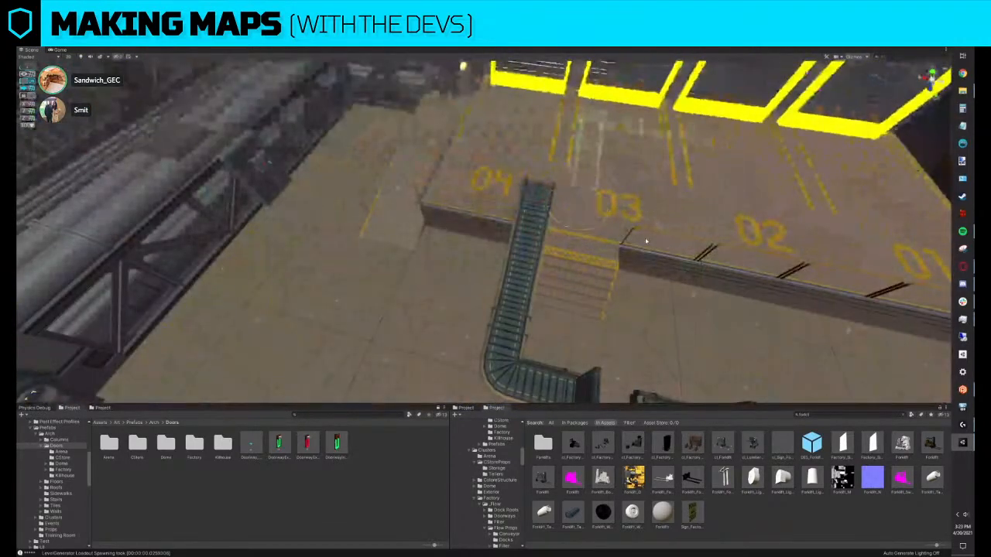
Extend the conveyor across the dock platform from bay 04 along the loading gates, adding a bend section to its end
scroll(646, 240, up, 3)
alt+drag(645, 241, 537, 204)
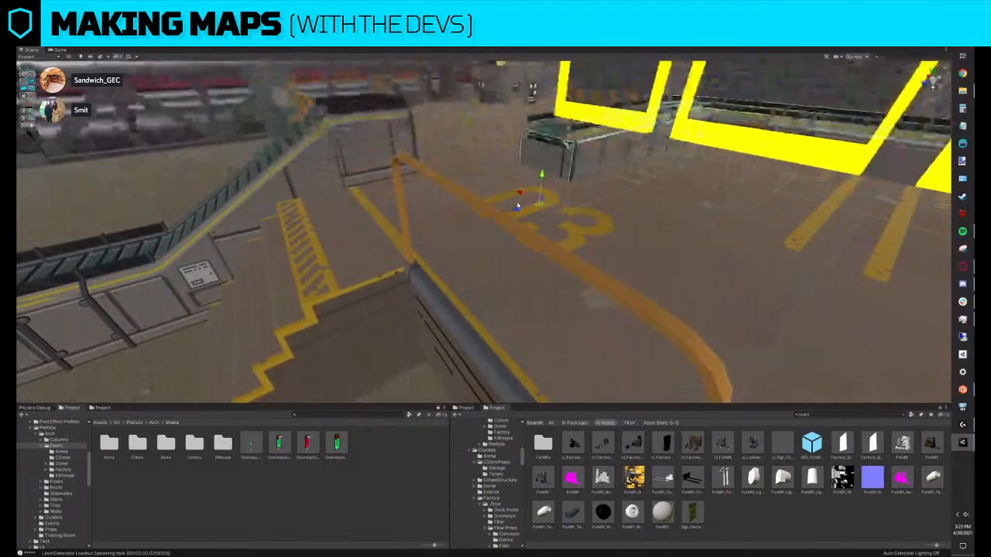
drag(518, 205, 388, 197)
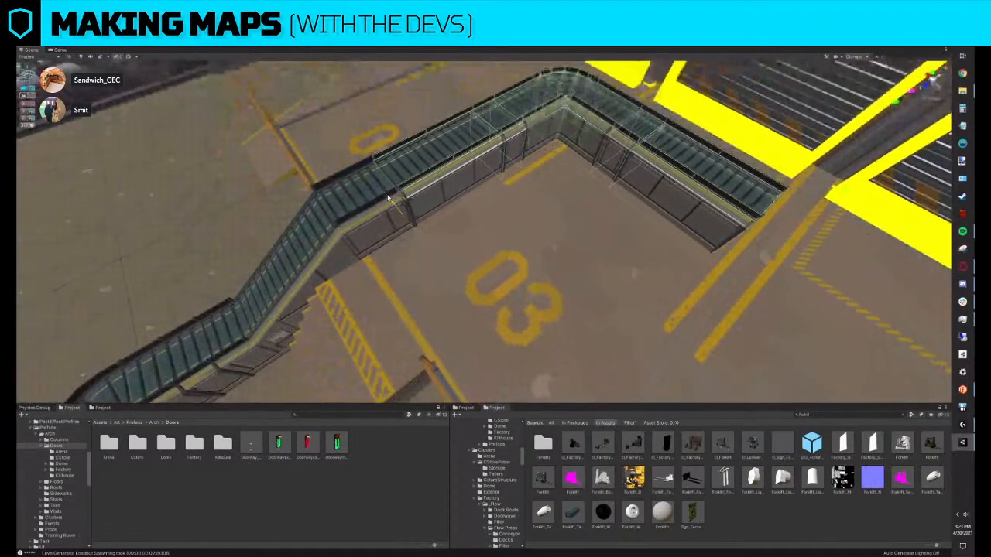
right_drag(388, 197, 440, 292)
key(s)
drag(436, 291, 497, 262)
key(ctrl+shift+f)
key(ctrl+z)
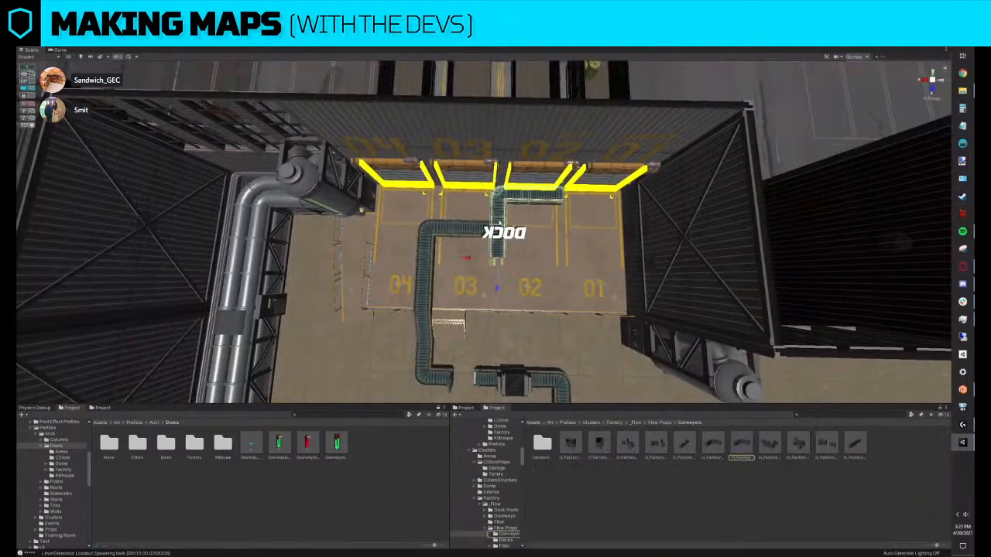
Replace the selected conveyor bend on the dock with the Factory_Conveyor_End_Straight prefab
key(ctrl+shift+r)
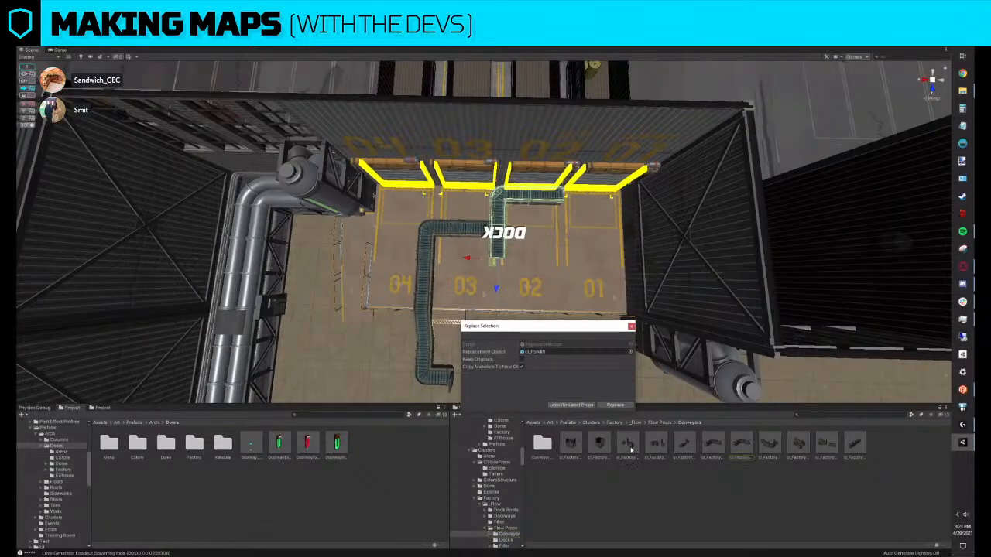
drag(654, 450, 674, 486)
drag(685, 445, 577, 353)
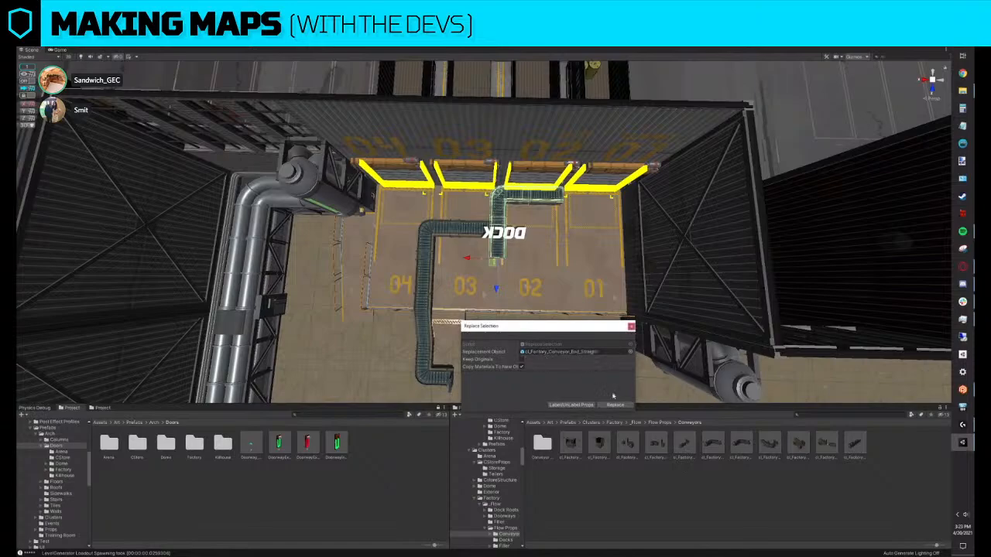
click(615, 405)
Rotate and move the conveyor end sections in line with the dock conveyor, leaving a gap between bays 02 and 01
click(499, 206)
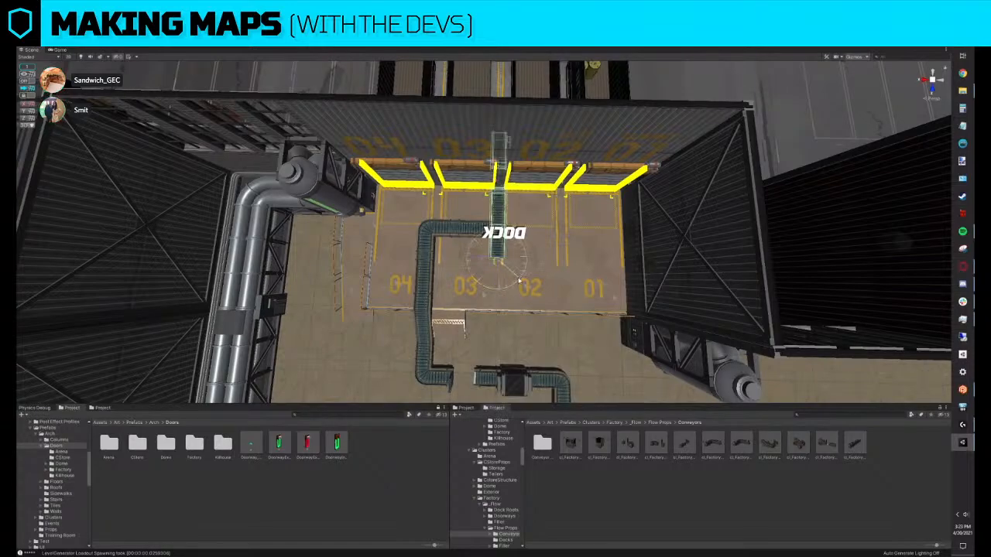
drag(517, 279, 423, 327)
drag(526, 287, 705, 222)
key(w)
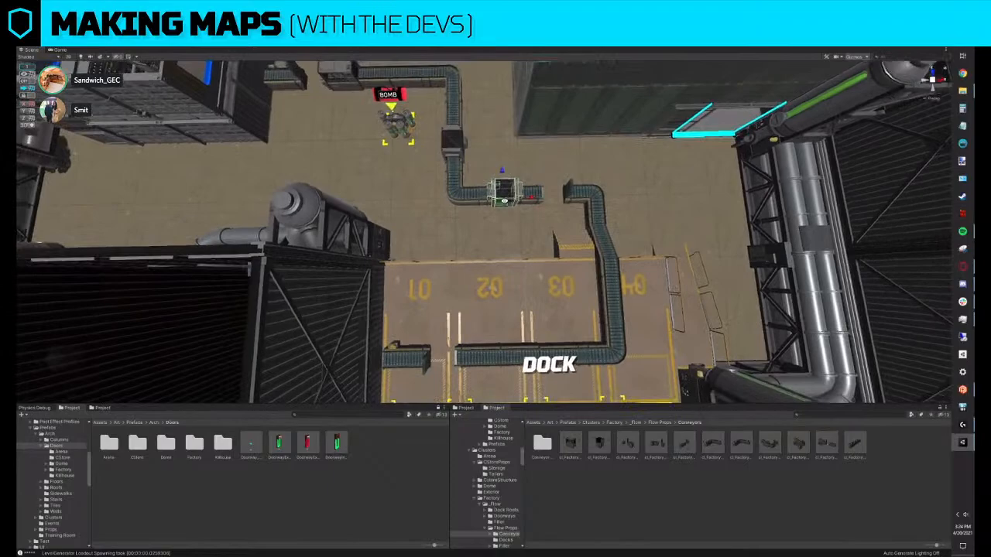
Move the box-shaped machine from the main floor conveyor onto the dock conveyor near bay 02
alt+drag(504, 201, 510, 274)
alt+drag(509, 274, 489, 225)
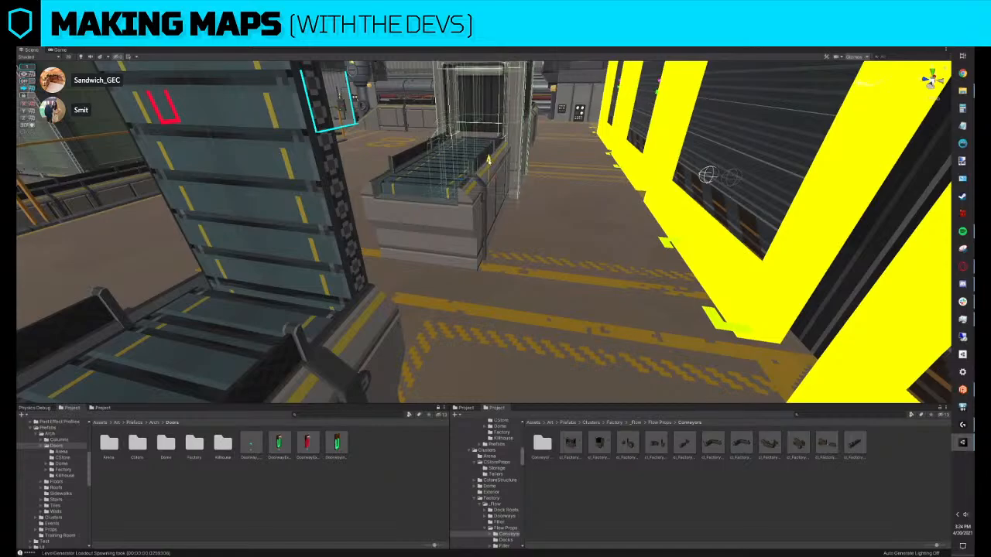
alt+drag(488, 151, 513, 283)
scroll(496, 267, down, 10)
middle_drag(510, 210, 508, 289)
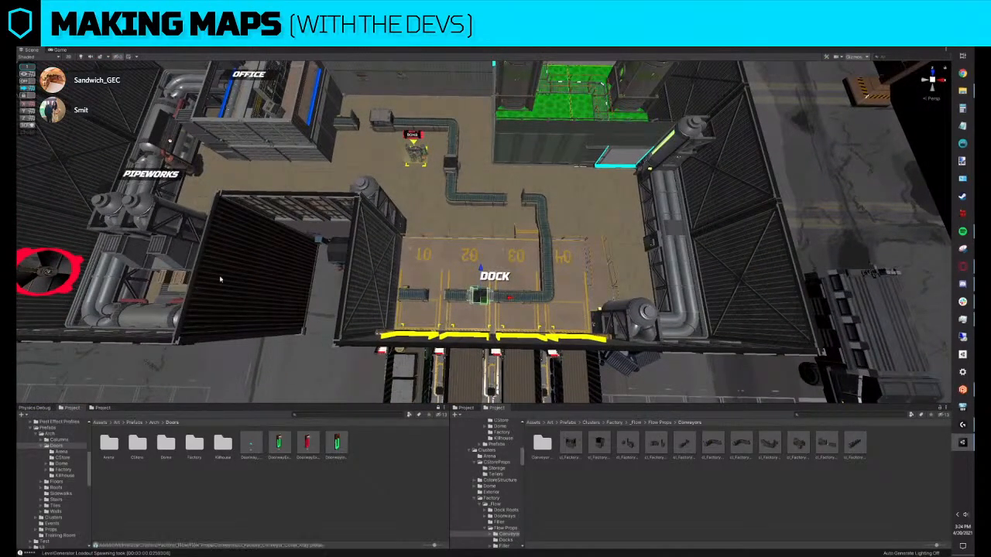
Duplicate the box machine on the dock conveyor so two machines stand side by side between bays 02 and 03
scroll(553, 309, up, 2)
middle_drag(552, 313, 553, 254)
scroll(490, 281, up, 5)
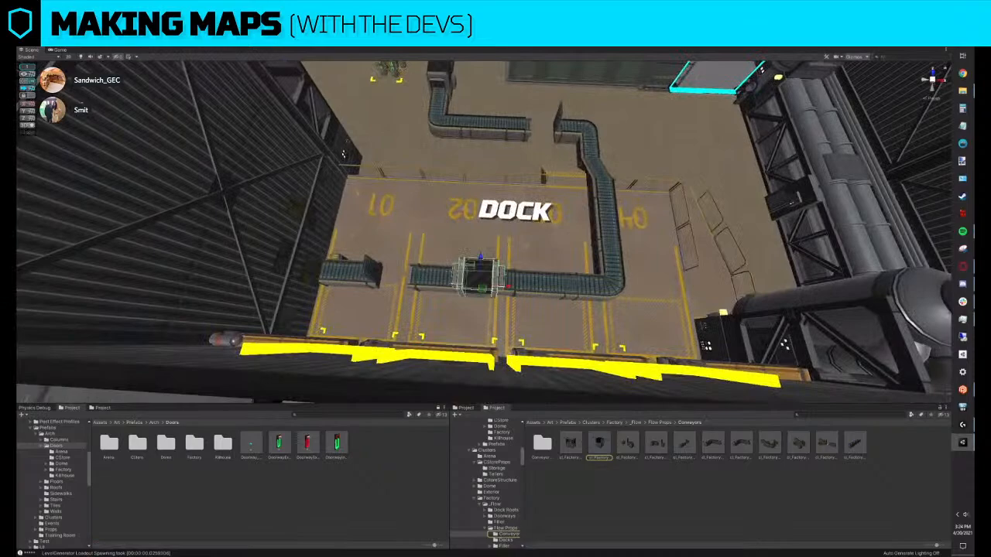
drag(508, 287, 537, 287)
key(ctrl+d)
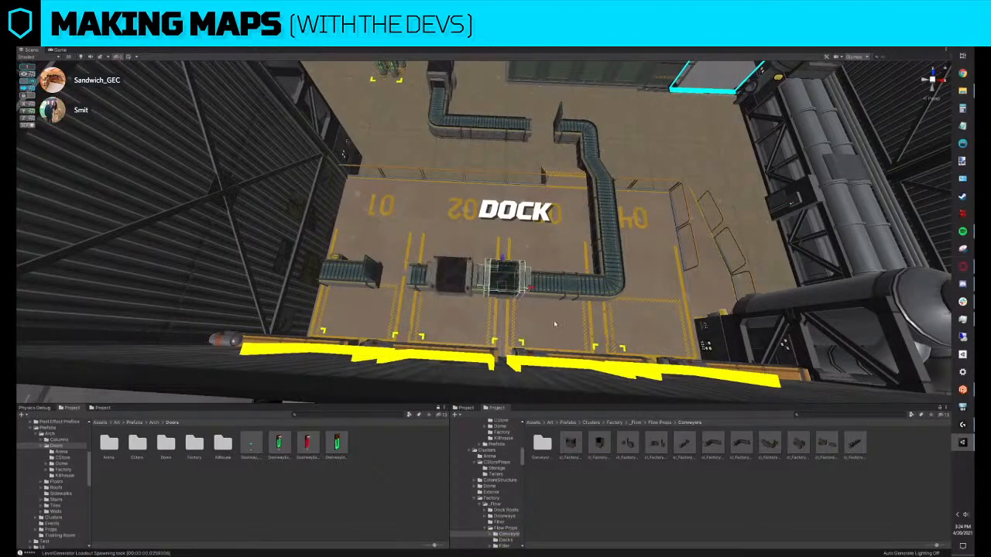
Delete the truck parked outside at loading bay 03
scroll(555, 325, down, 8)
middle_drag(584, 318, 470, 283)
alt+drag(469, 284, 426, 276)
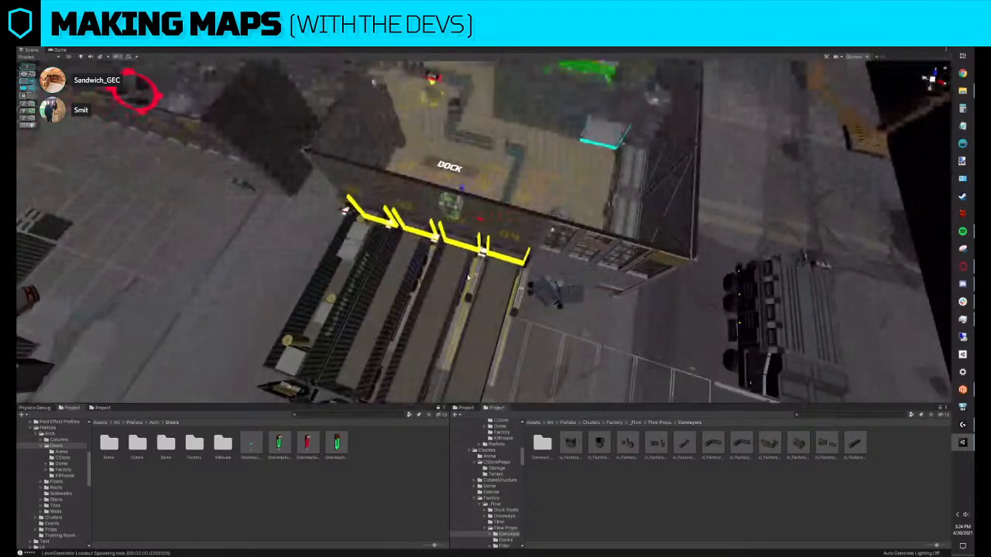
click(467, 277)
alt+drag(467, 277, 565, 268)
key(Delete)
Examine the overall factory layout and the vehicles around it from above
scroll(577, 267, down, 6)
click(621, 265)
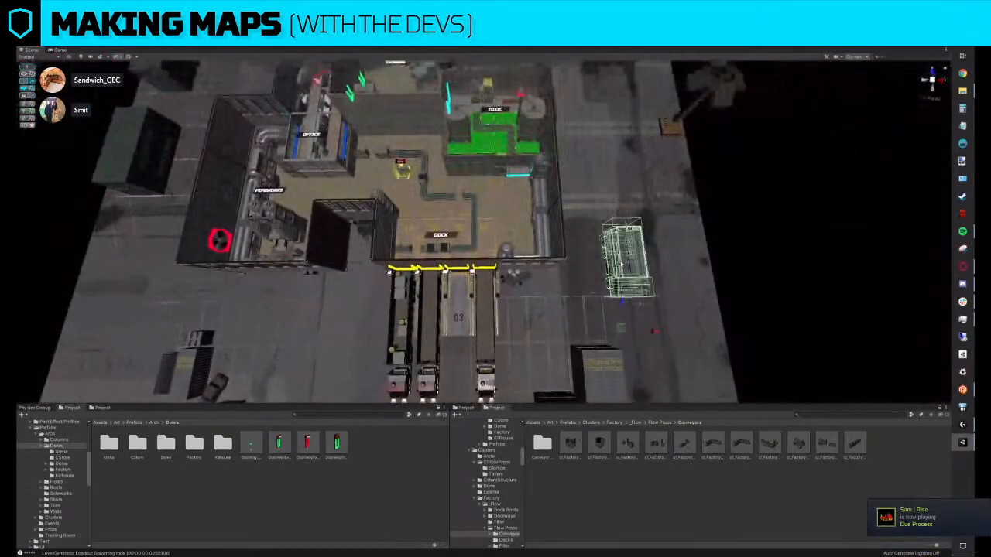
scroll(464, 232, up, 3)
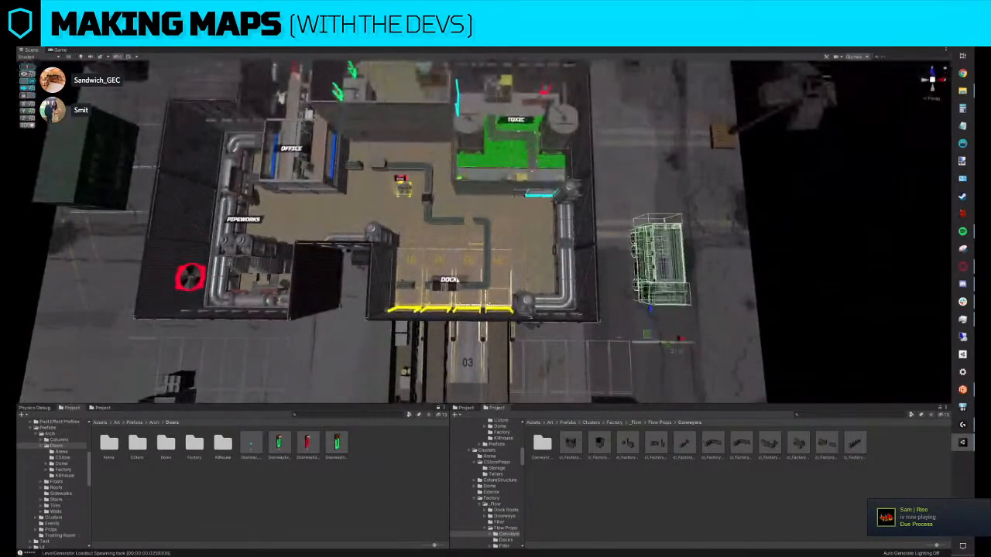
click(455, 280)
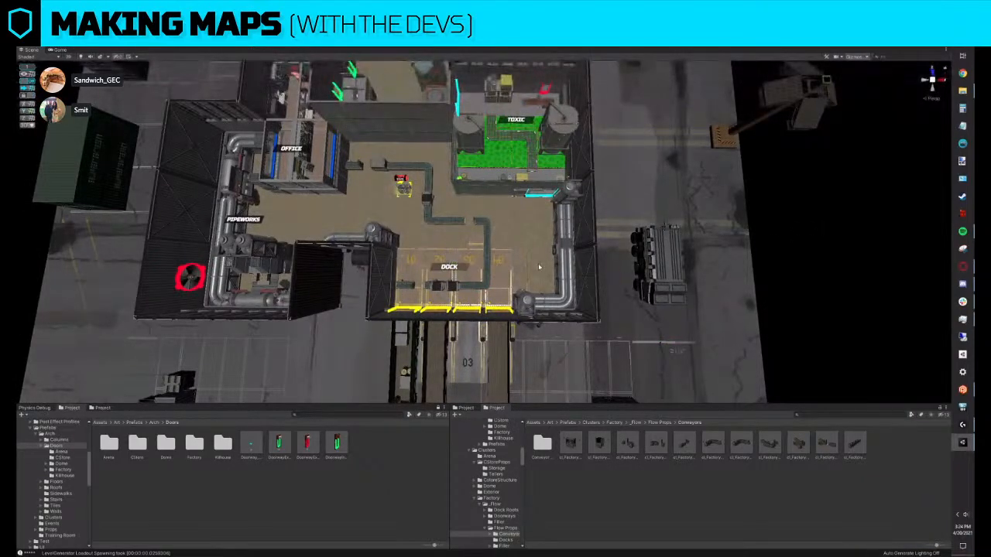
scroll(538, 263, down, 5)
mouse_move(807, 297)
middle_down()
mouse_move(810, 288)
mouse_move(792, 285)
middle_up()
scroll(475, 155, up, 2)
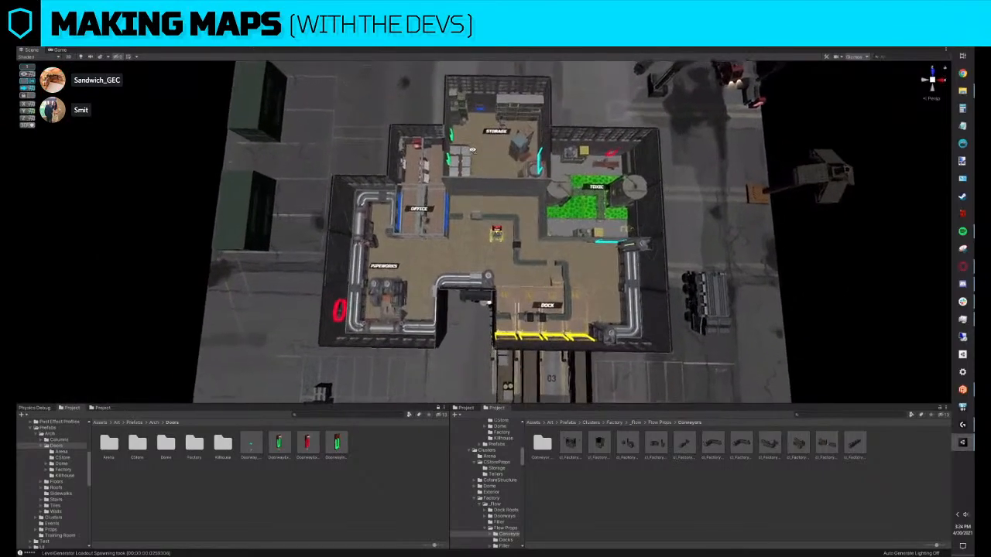
scroll(476, 152, down, 3)
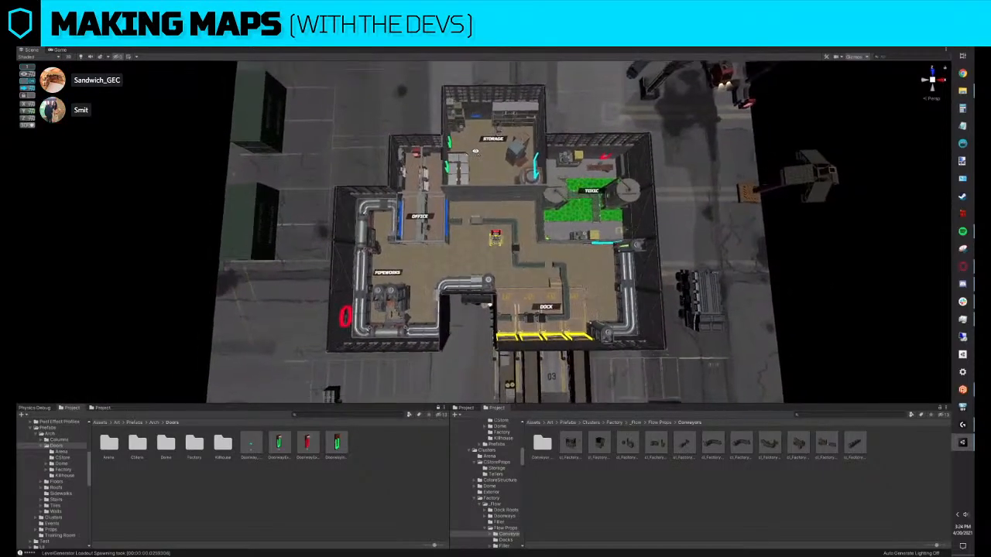